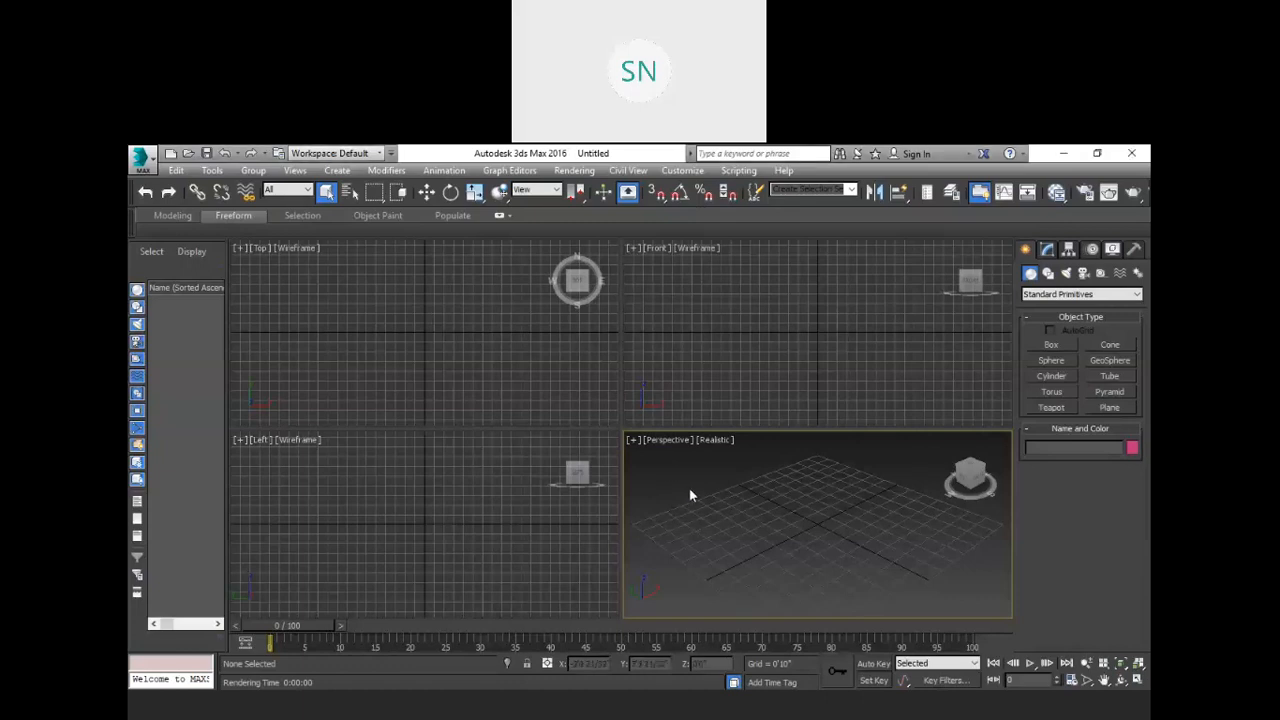
# Maximize the Perspective viewport and create a box about 3.5 ft long, 5 ft wide and 2 ft high on the grid.
pyautogui.hotkey('alt', 'w')
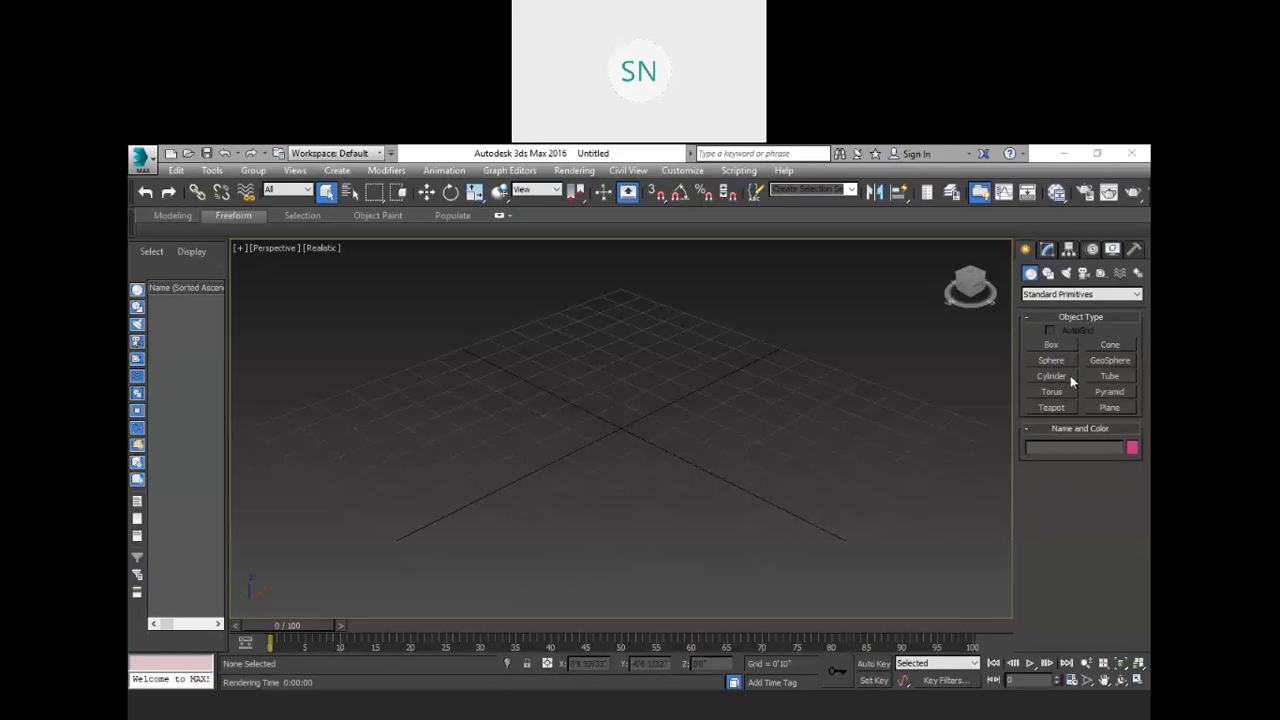
pyautogui.click(1050, 345)
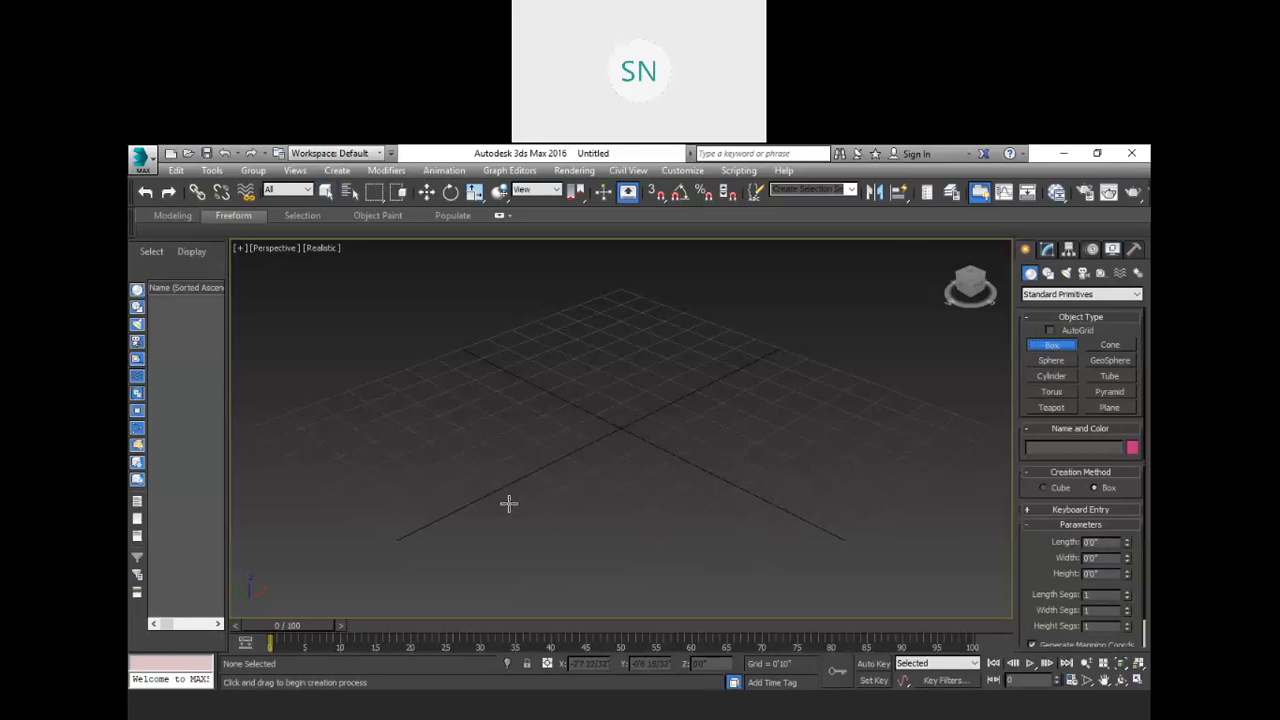
pyautogui.moveTo(492, 485); pyautogui.dragTo(557, 350)
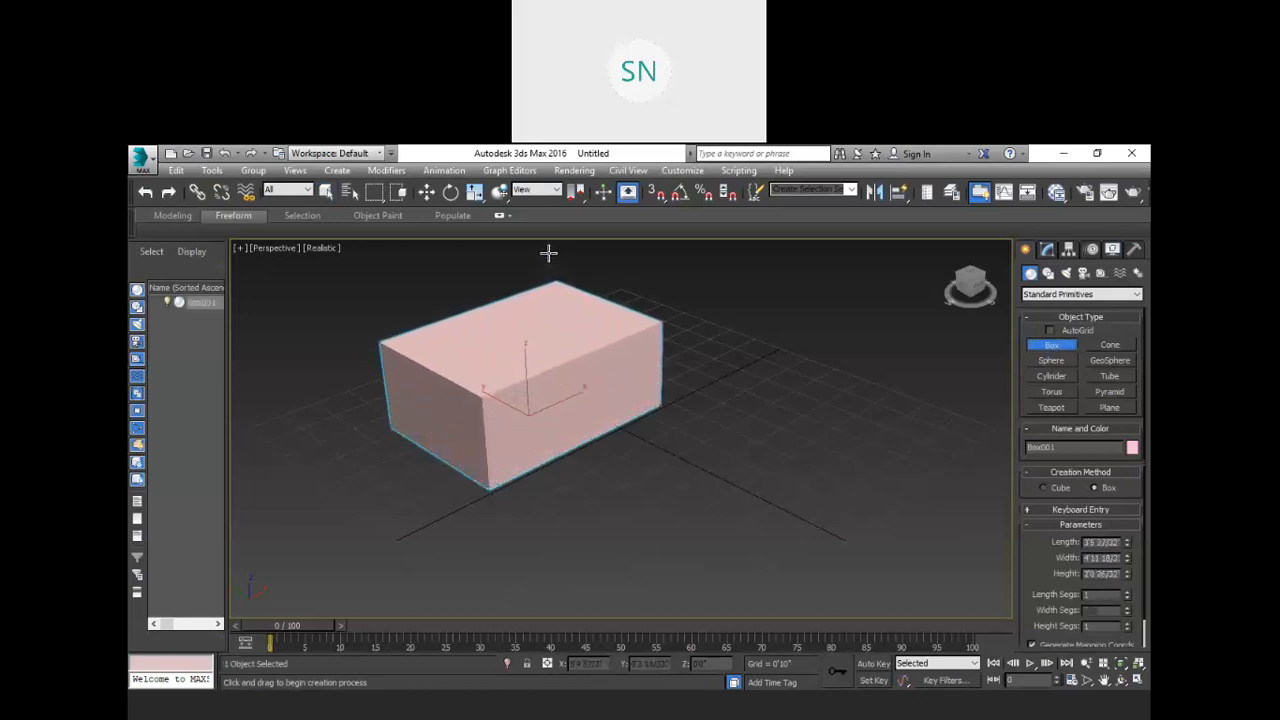
# Create a large sphere in front of the box and a smaller one of about 1'2" radius beside it.
pyautogui.click(1051, 361)
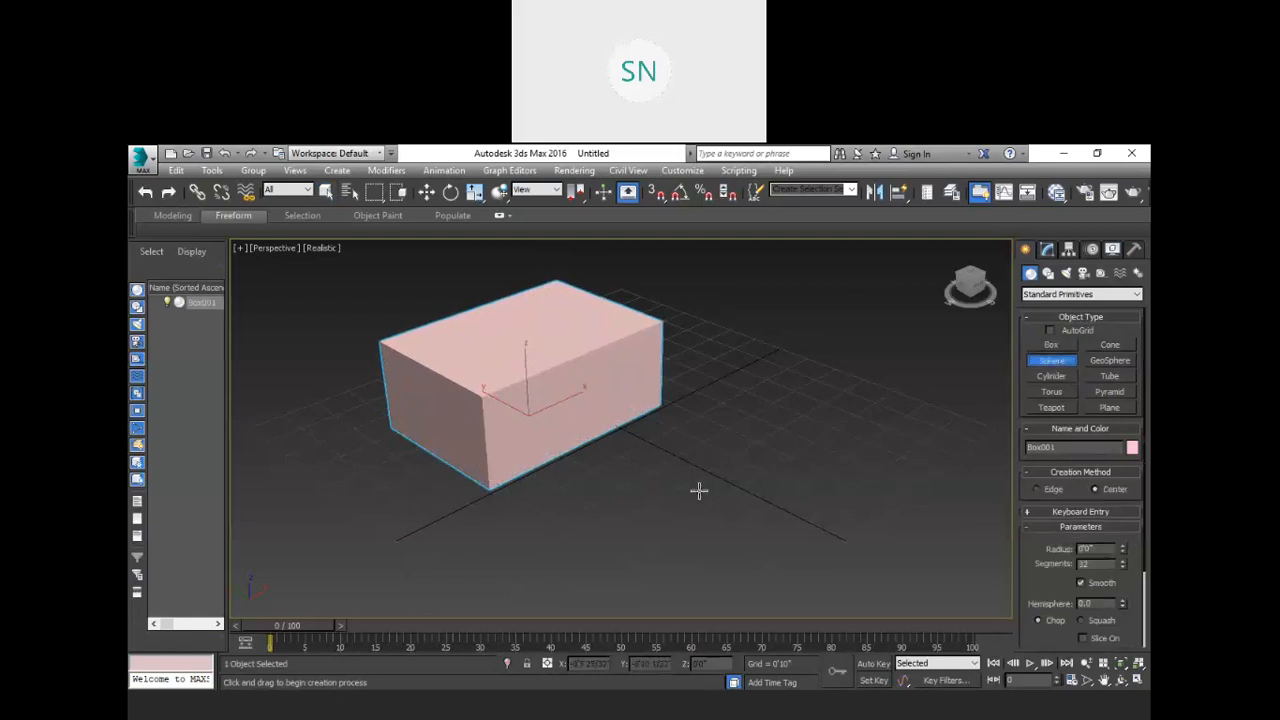
pyautogui.moveTo(671, 500); pyautogui.dragTo(766, 494)
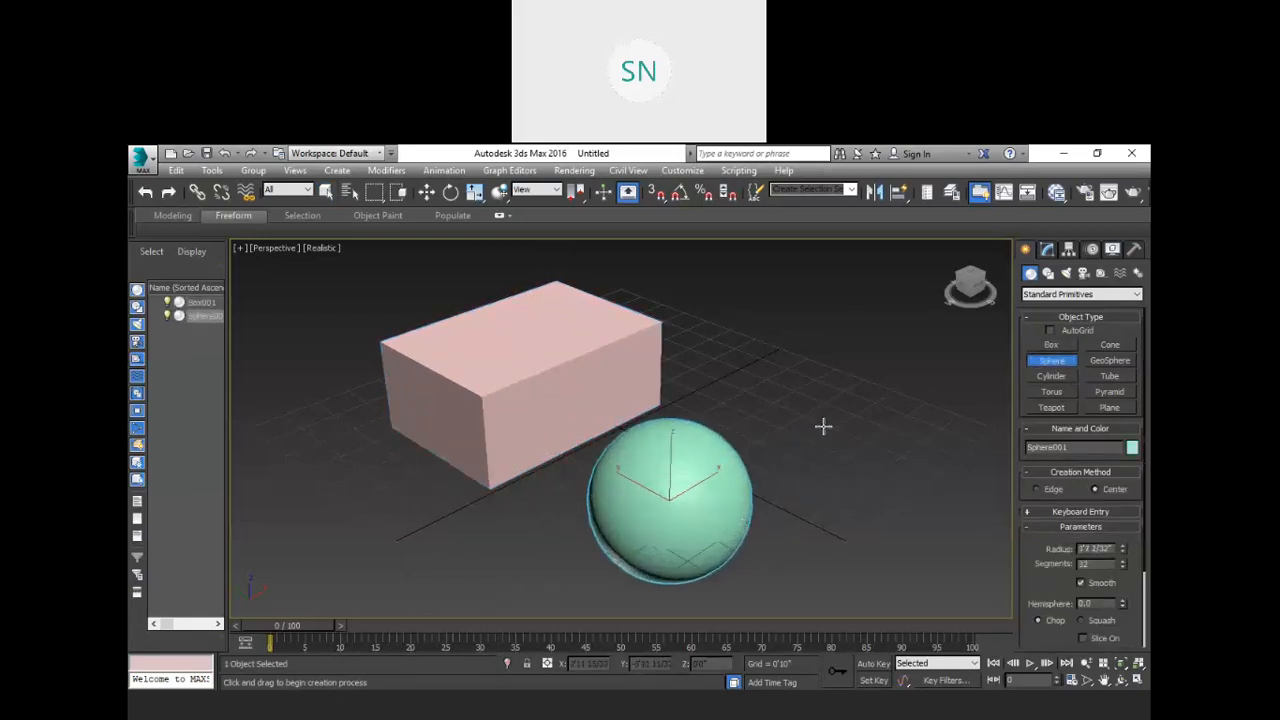
pyautogui.moveTo(842, 426); pyautogui.dragTo(885, 440)
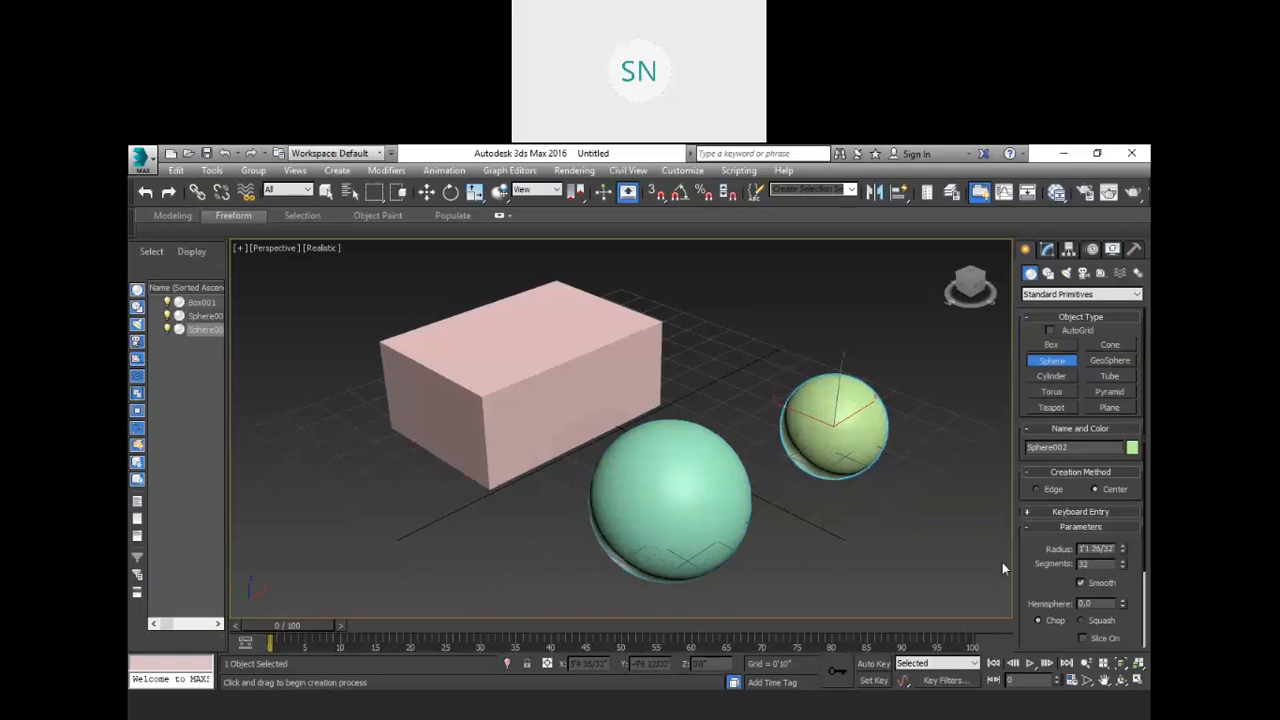
pyautogui.moveTo(766, 421); pyautogui.dragTo(771, 434, button='middle')
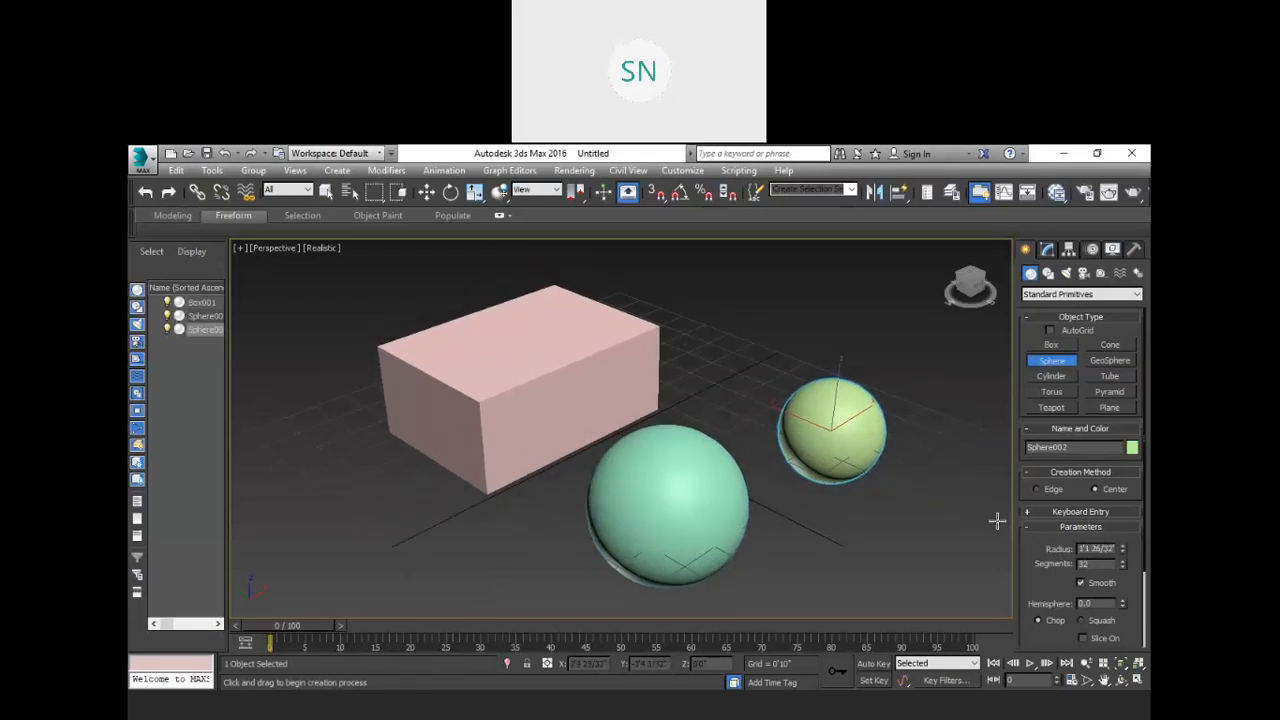
pyautogui.rightClick(780, 298)
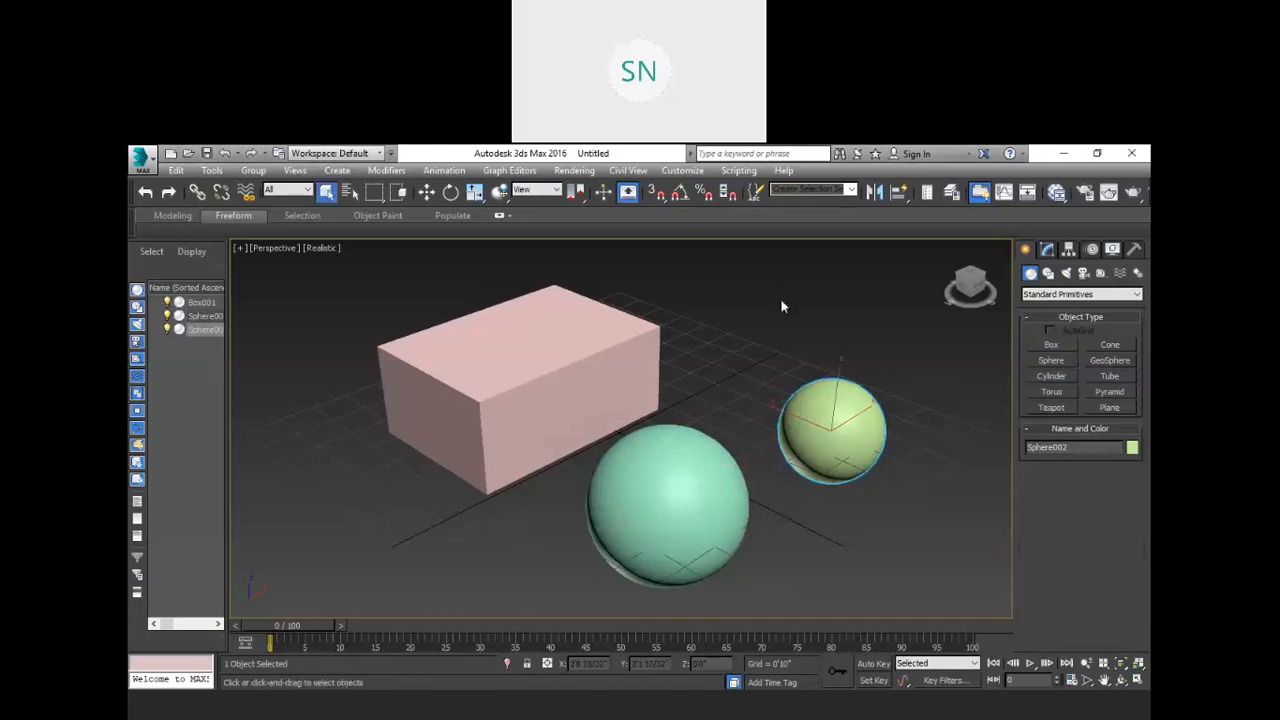
# Change the box's object color to dark red from the 3ds Max palette.
pyautogui.click(575, 342)
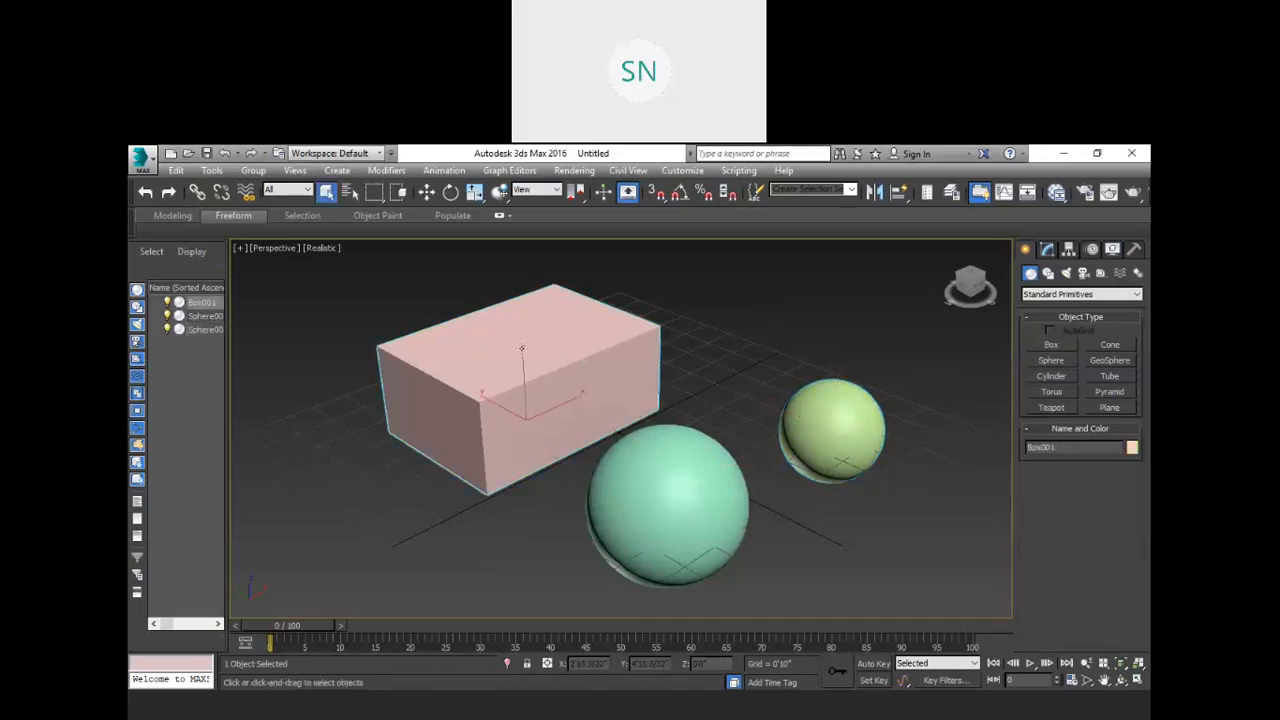
pyautogui.click(1132, 447)
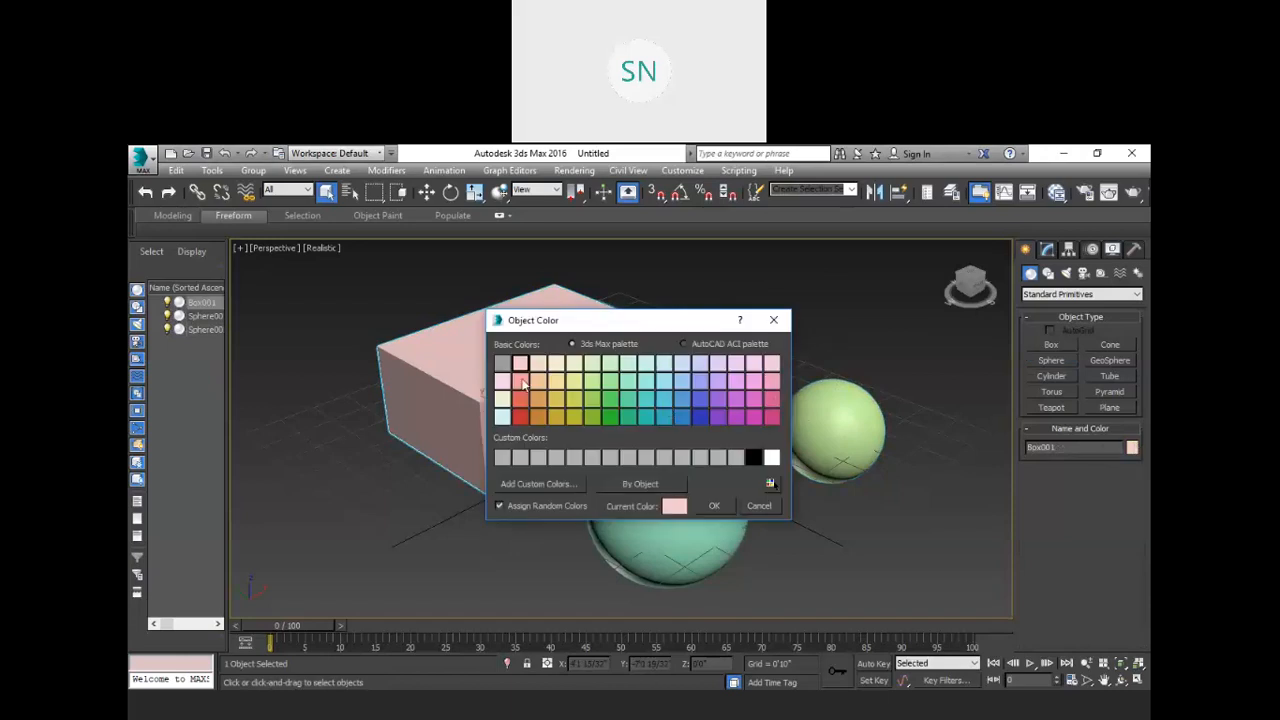
pyautogui.click(520, 399)
pyautogui.click(520, 416)
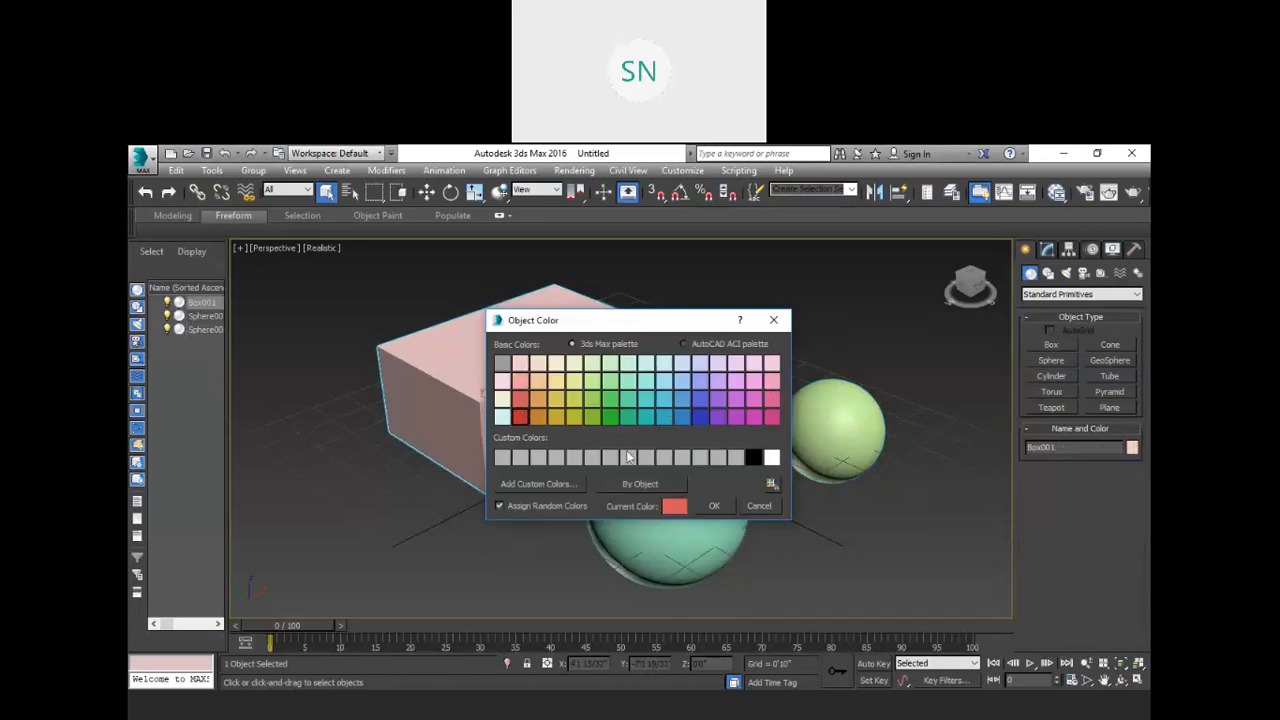
pyautogui.click(714, 507)
# Change the large sphere's object color to pale blue from the 3ds Max palette and deselect it.
pyautogui.click(705, 525)
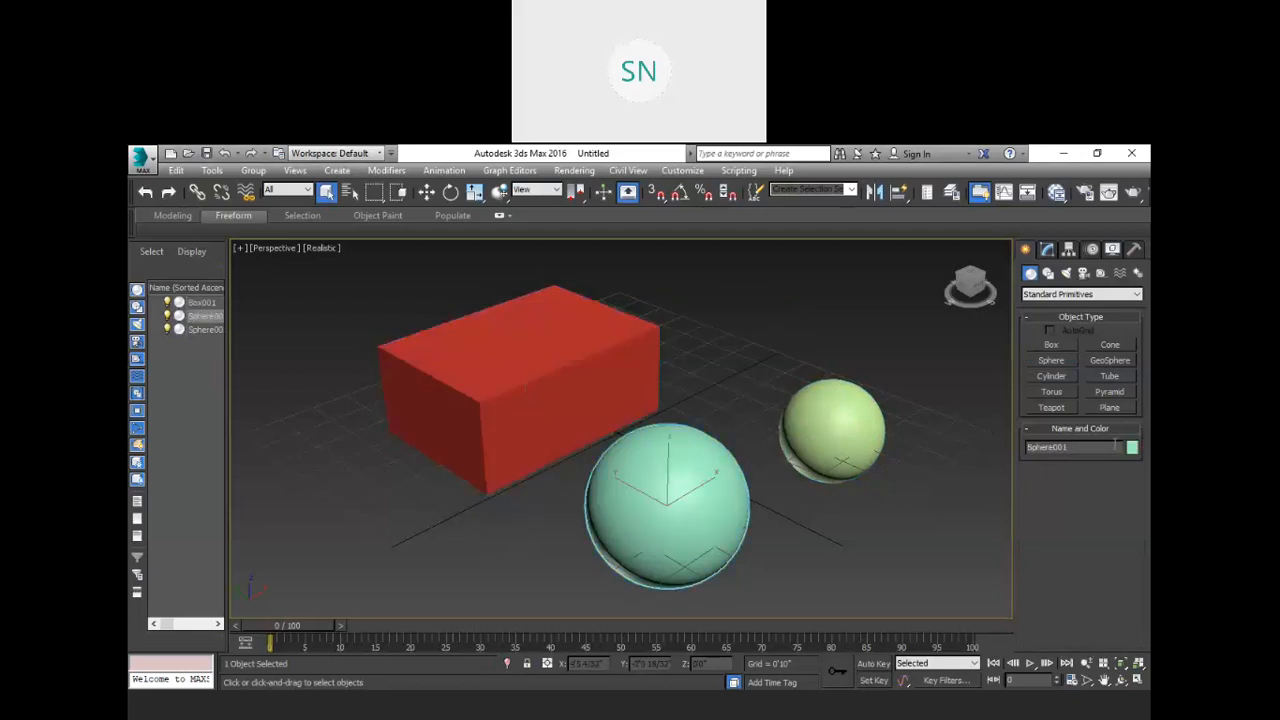
pyautogui.click(1132, 450)
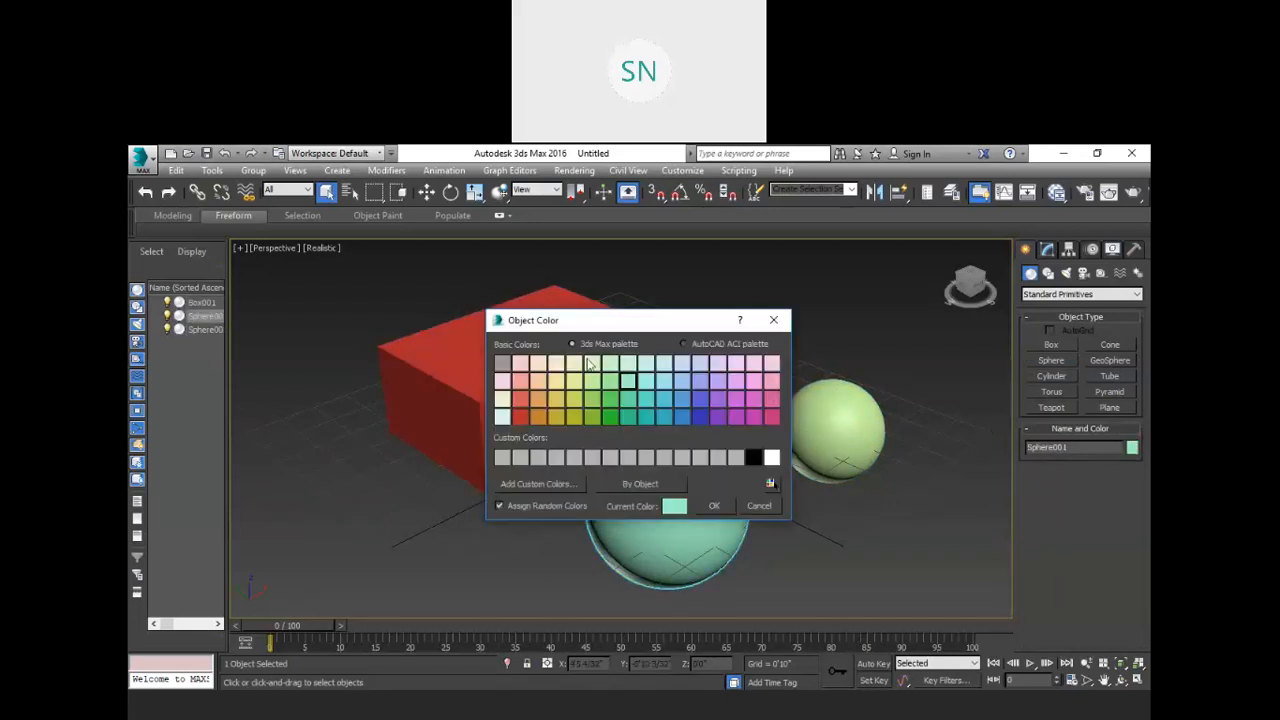
pyautogui.click(502, 417)
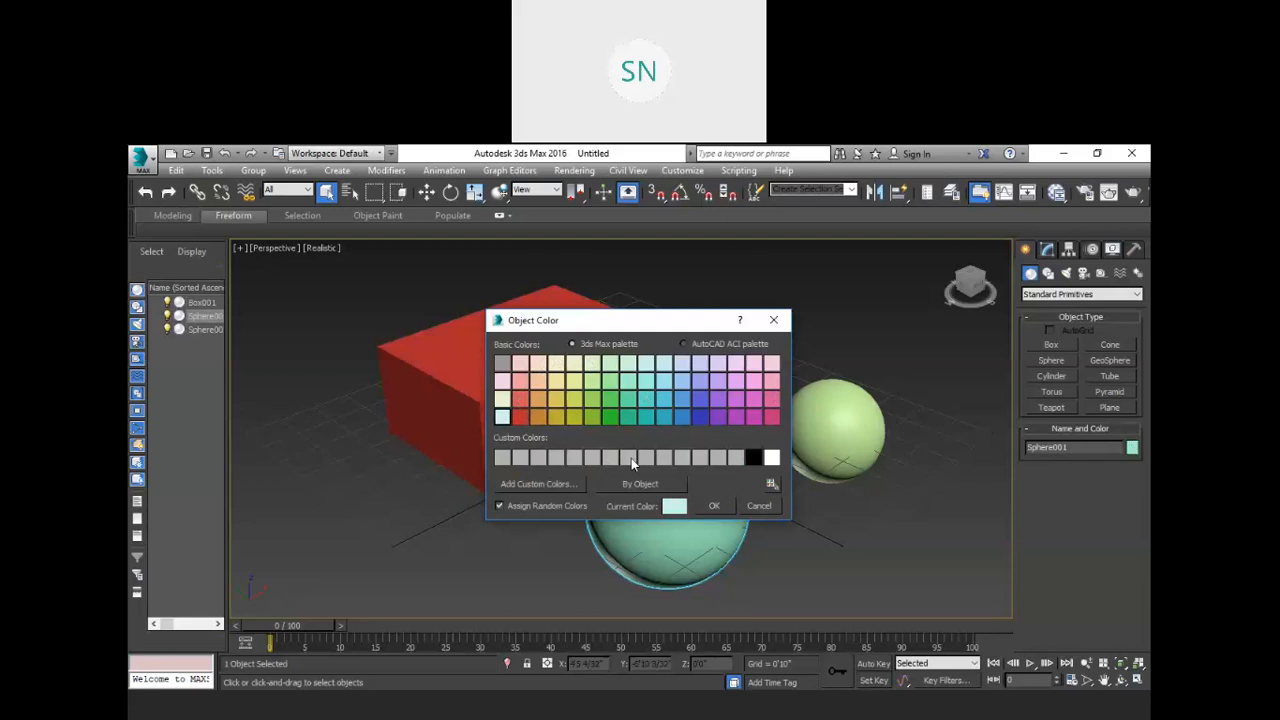
pyautogui.click(713, 506)
pyautogui.click(741, 409)
pyautogui.scroll(3, 748, 381)
pyautogui.scroll(-3, 748, 381)
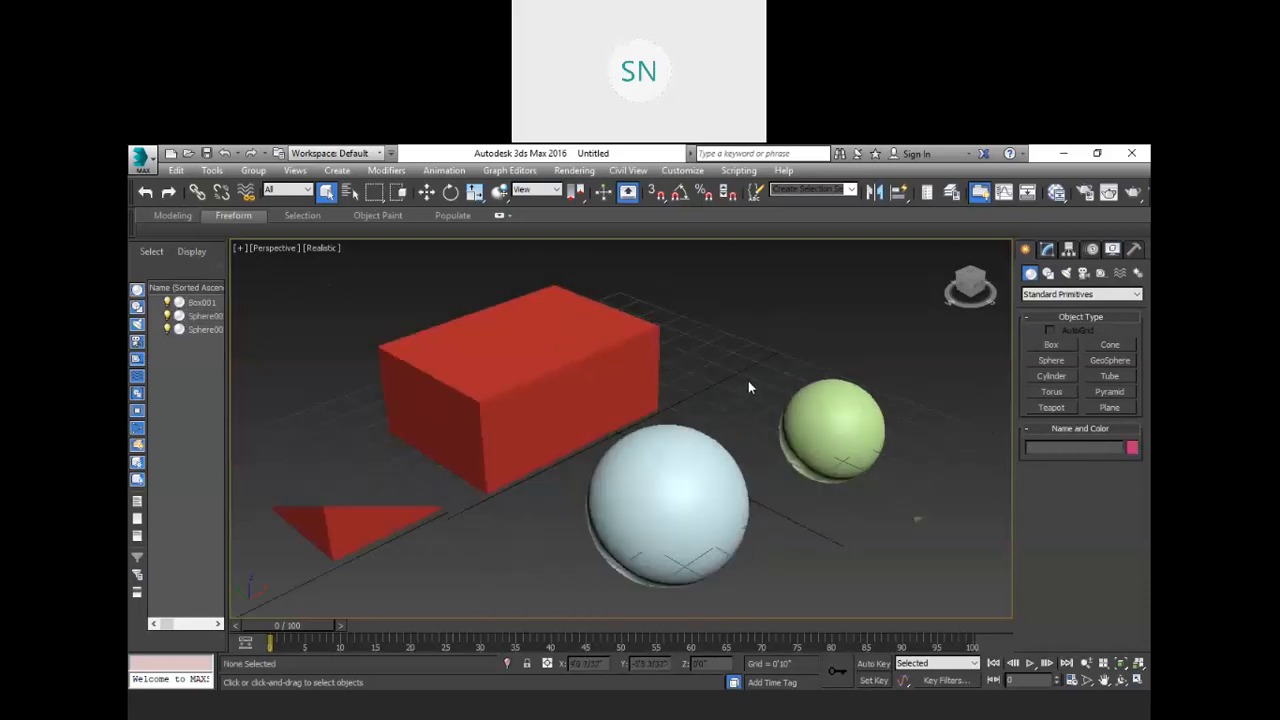
pyautogui.moveTo(748, 381); pyautogui.dragTo(762, 400, button='middle')
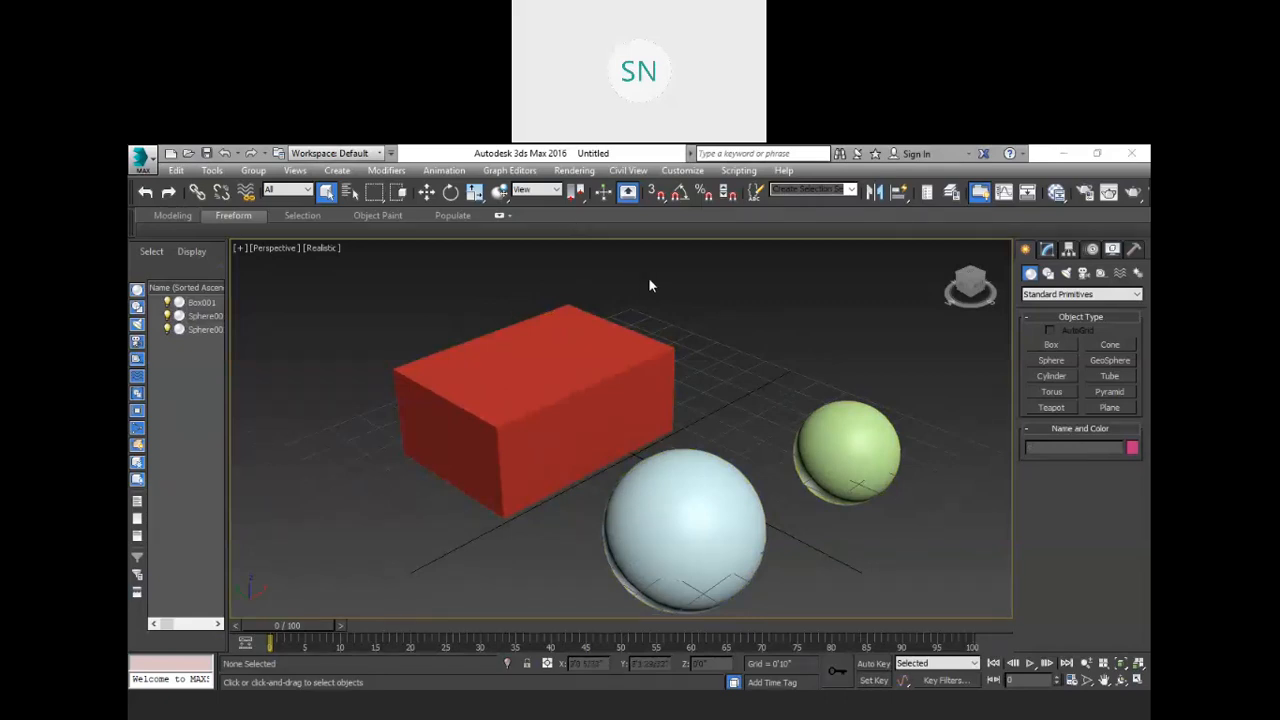
# Open the Render Setup dialog for the perspective view and move it over the scene.
pyautogui.click(578, 171)
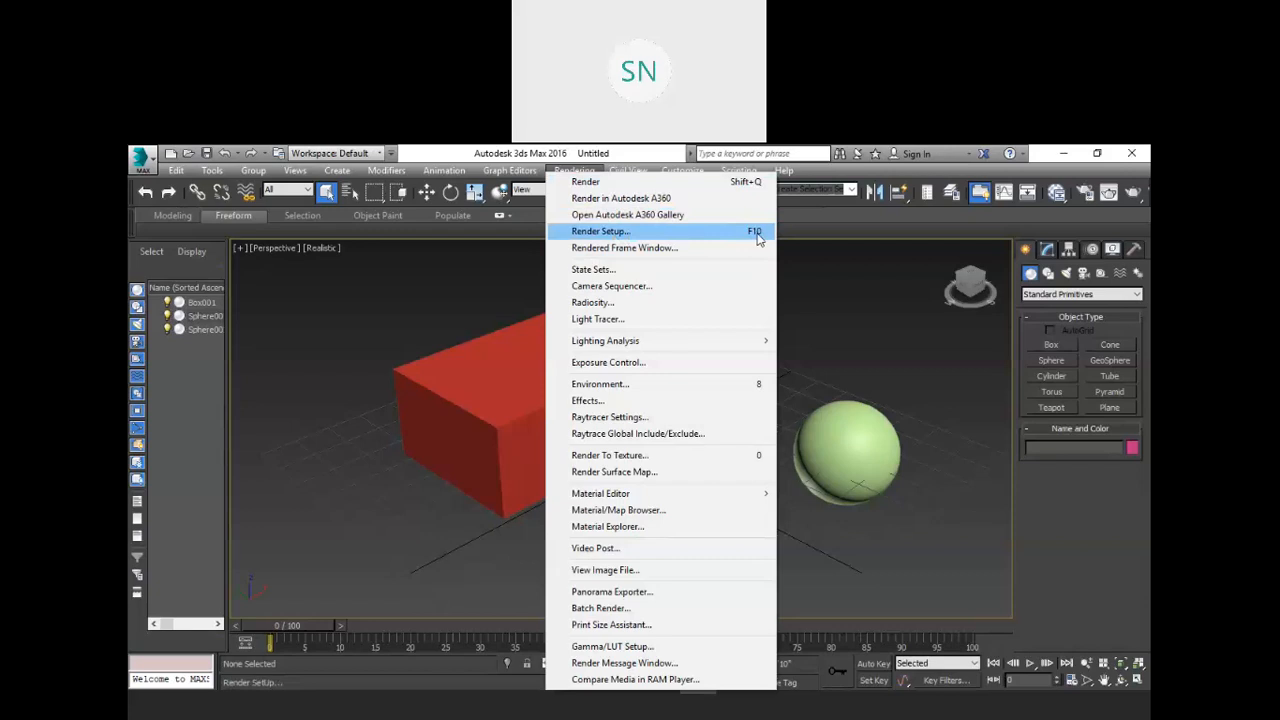
pyautogui.click(811, 266)
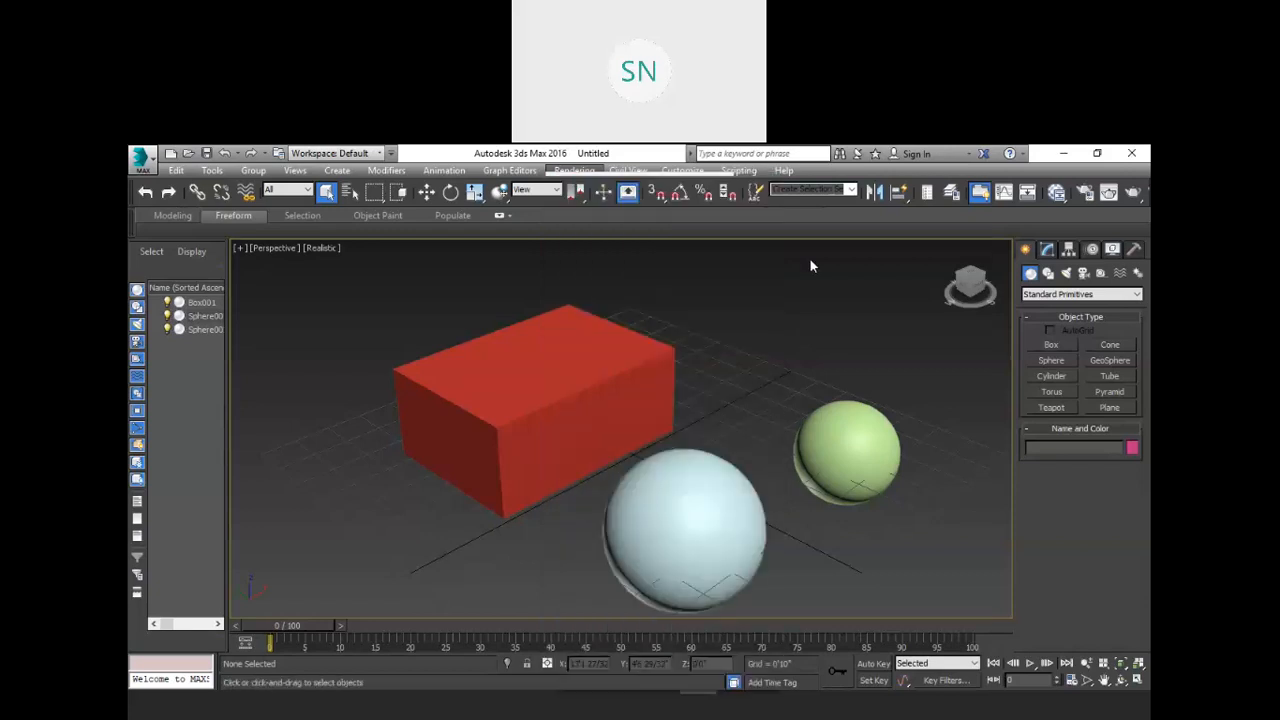
pyautogui.scroll(-3, 763, 343)
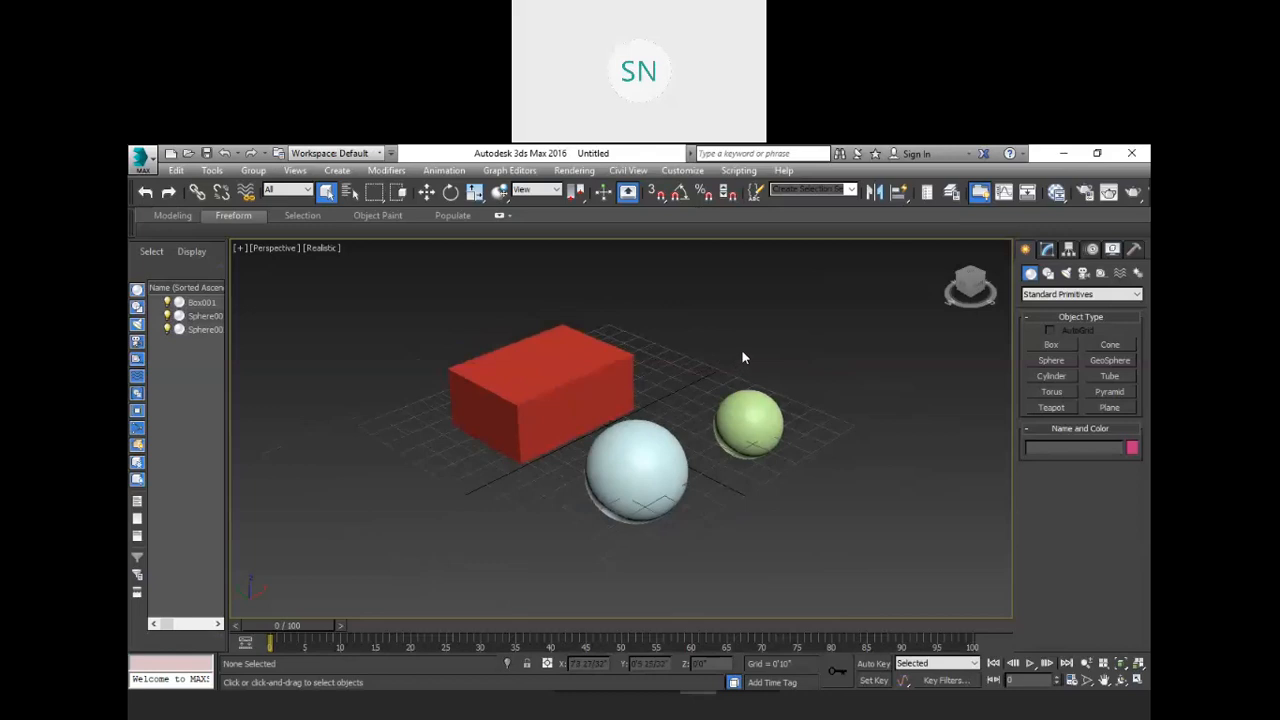
pyautogui.press('F10')
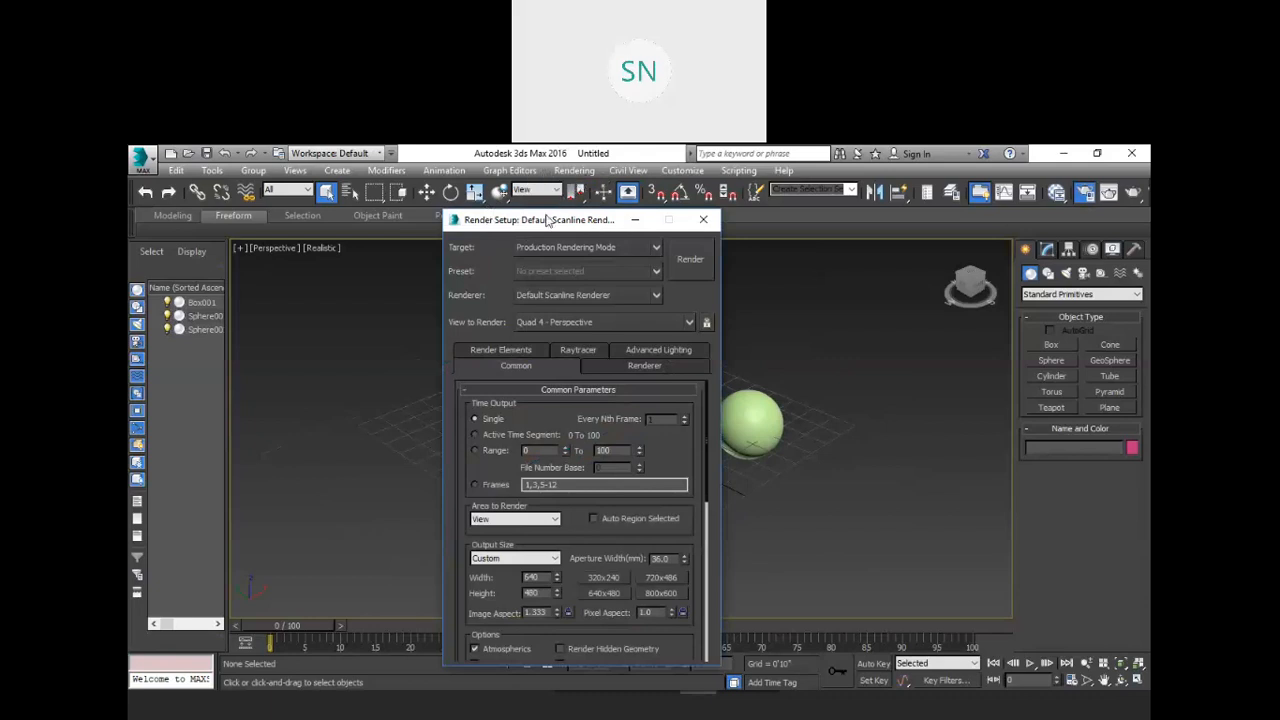
pyautogui.moveTo(547, 220); pyautogui.dragTo(605, 210)
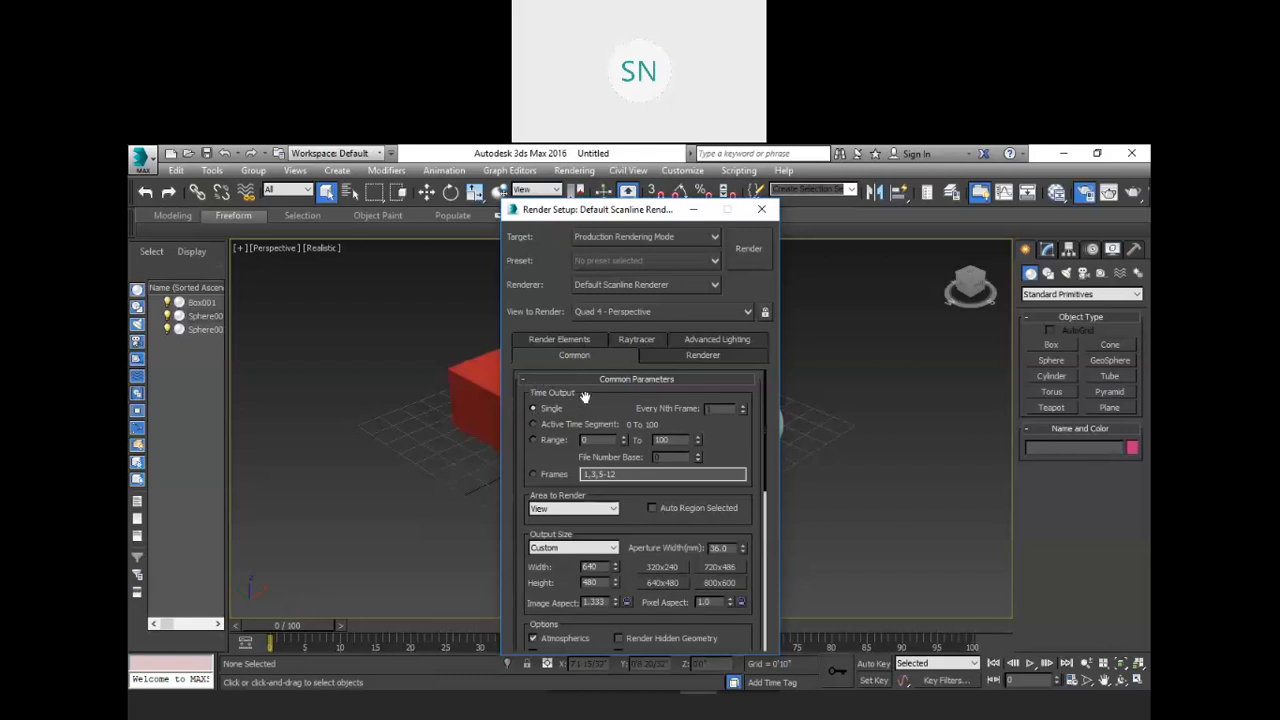
# Examine the time output settings and the Area to Render choices, keeping View.
pyautogui.scroll(-3, 578, 393)
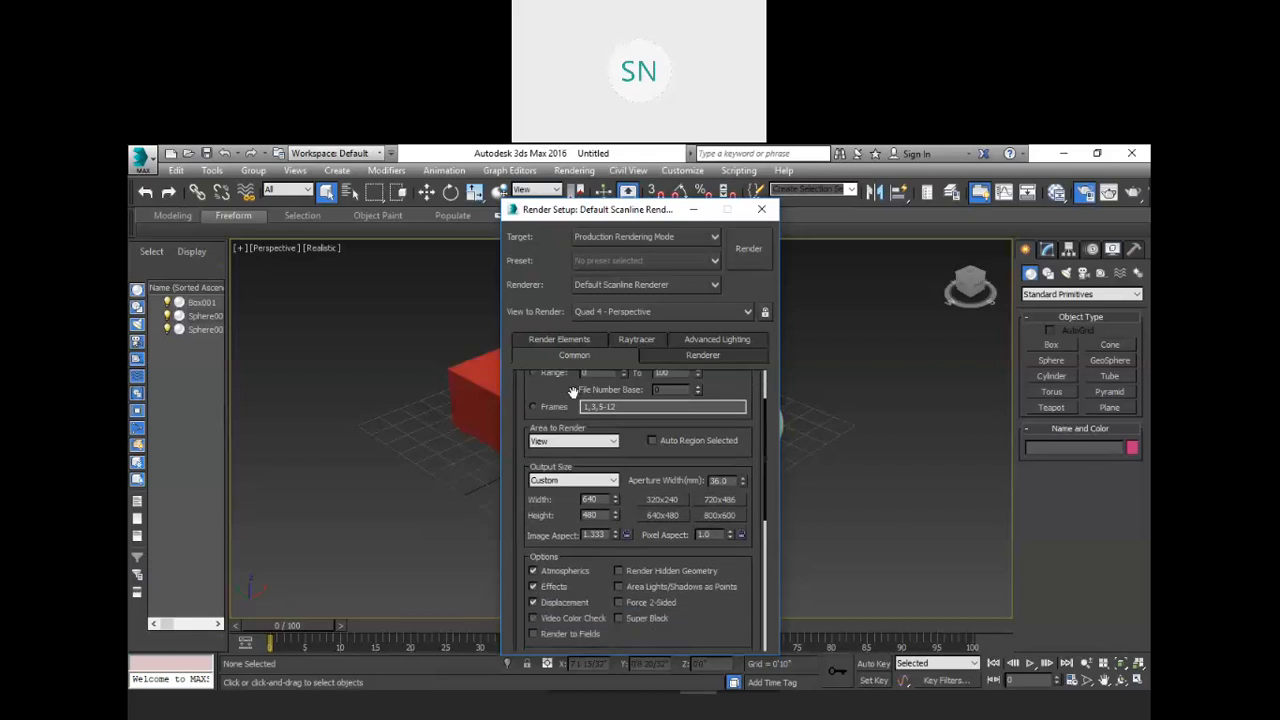
pyautogui.scroll(-1, 573, 392)
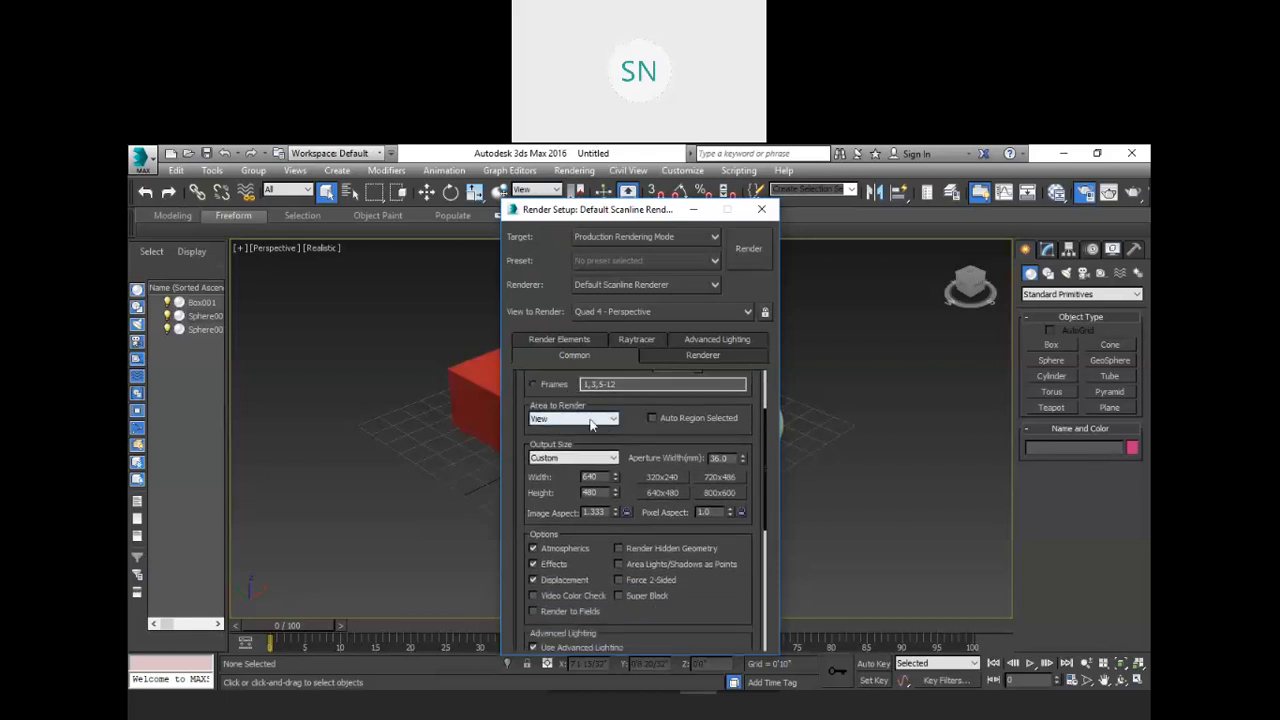
pyautogui.click(591, 424)
pyautogui.click(545, 432)
pyautogui.moveTo(580, 441); pyautogui.dragTo(580, 412)
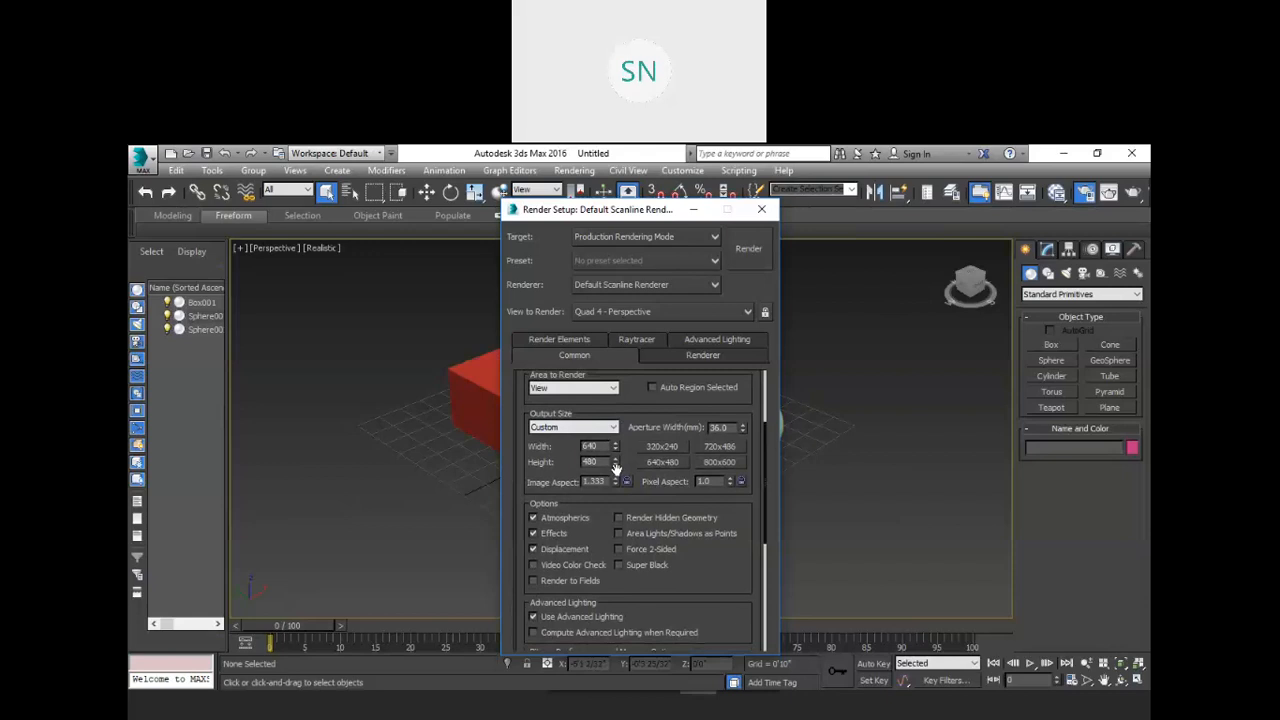
# Review the Output Size presets, keep Custom, and check the width and height fields.
pyautogui.click(571, 429)
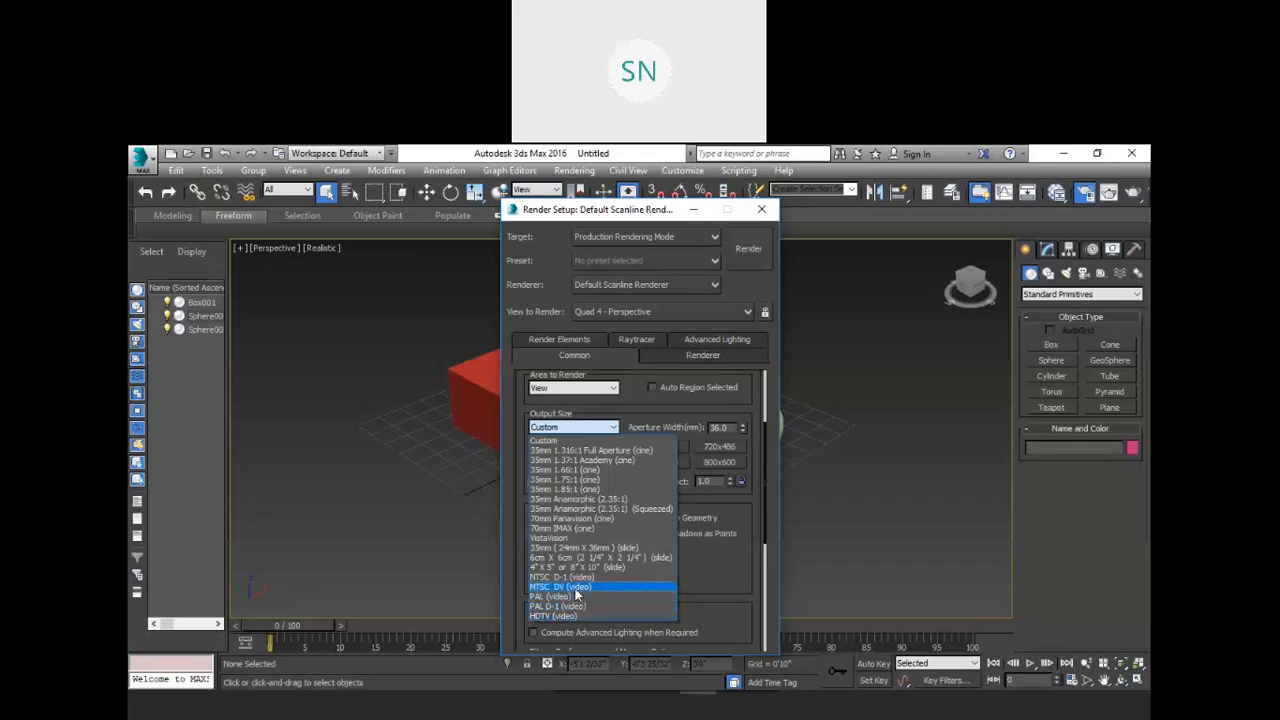
pyautogui.click(576, 441)
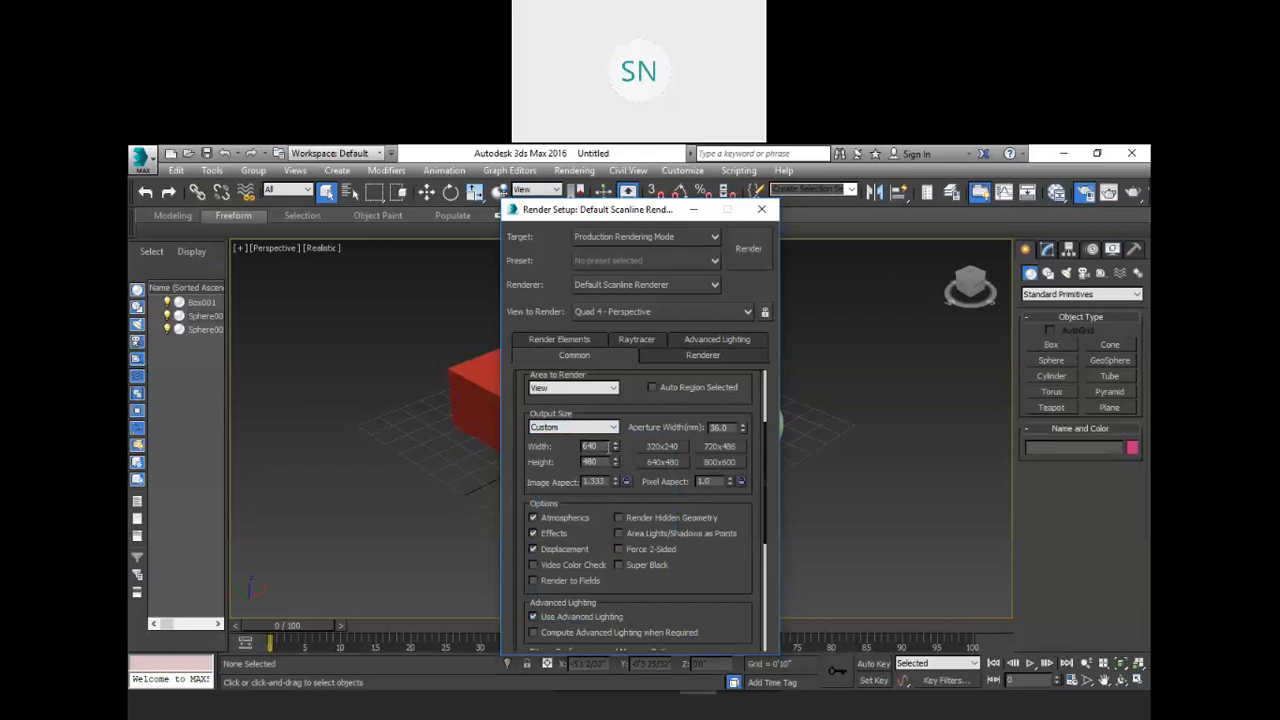
pyautogui.doubleClick(597, 446)
pyautogui.doubleClick(586, 462)
pyautogui.press('Tab')
pyautogui.doubleClick(588, 462)
# Expand the Assign Renderer settings and assign NVIDIA mental ray as the production renderer.
pyautogui.scroll(-3, 590, 440)
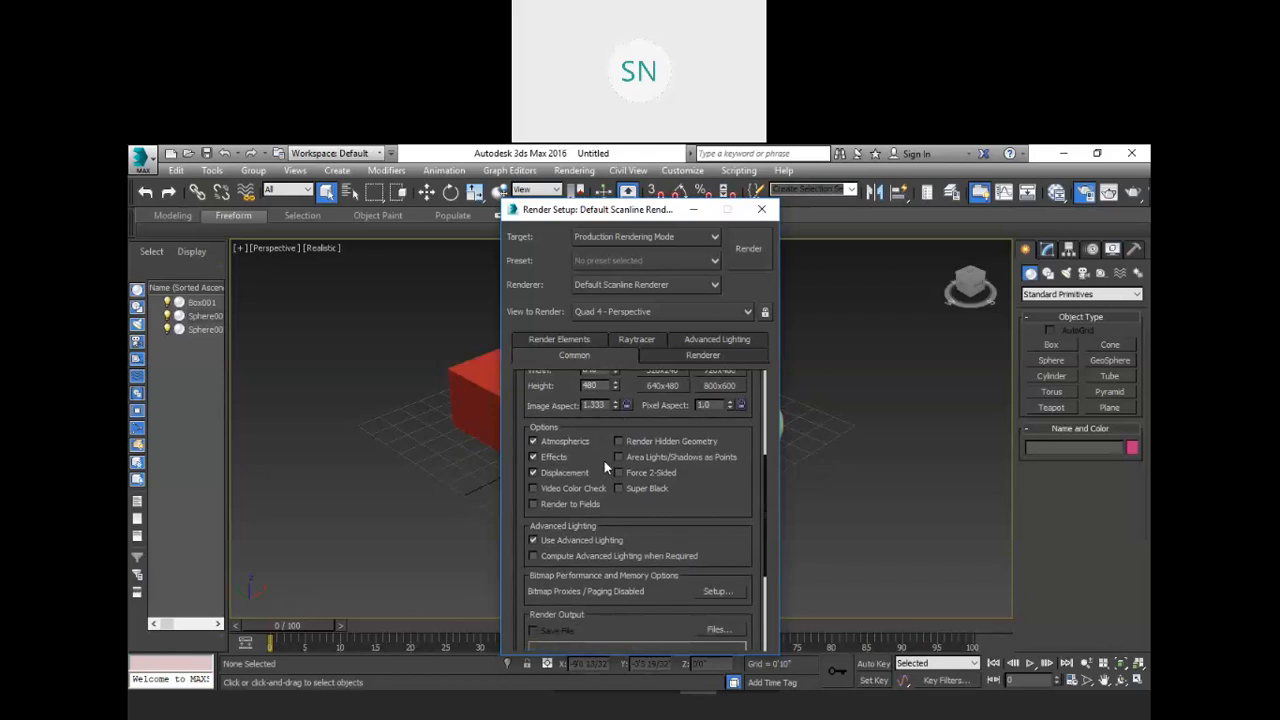
pyautogui.moveTo(660, 541); pyautogui.dragTo(649, 345)
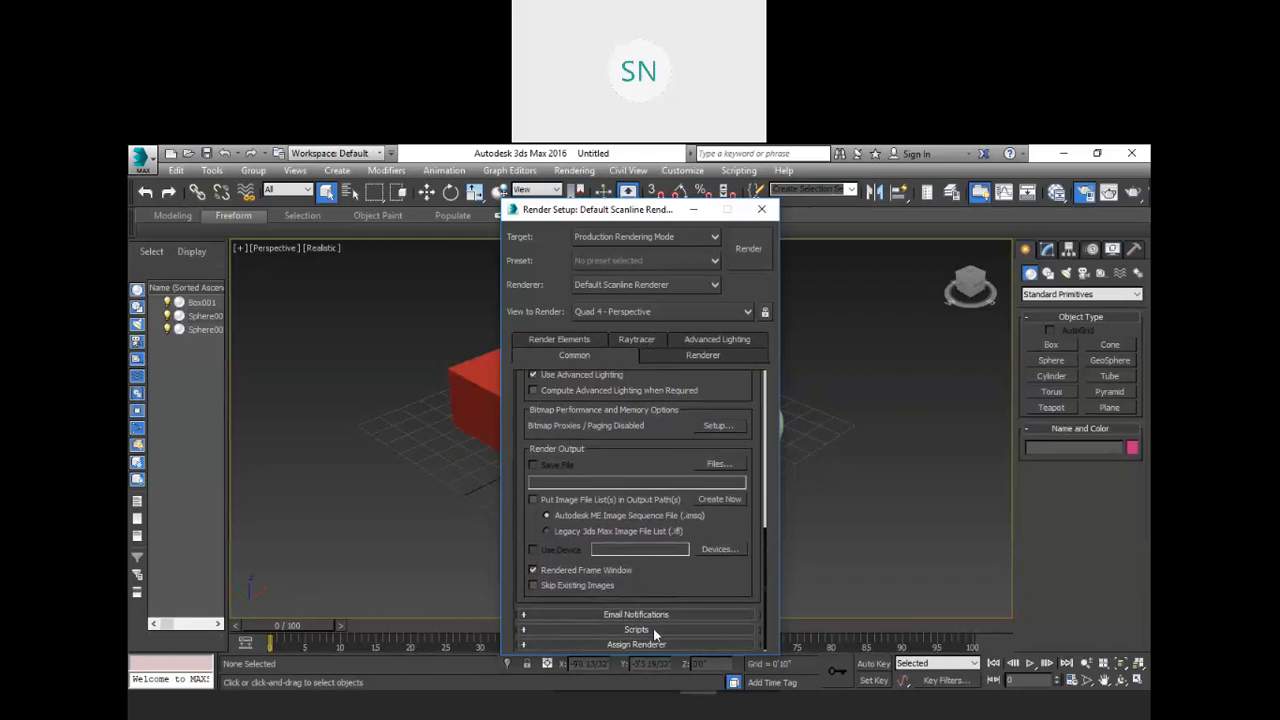
pyautogui.click(526, 643)
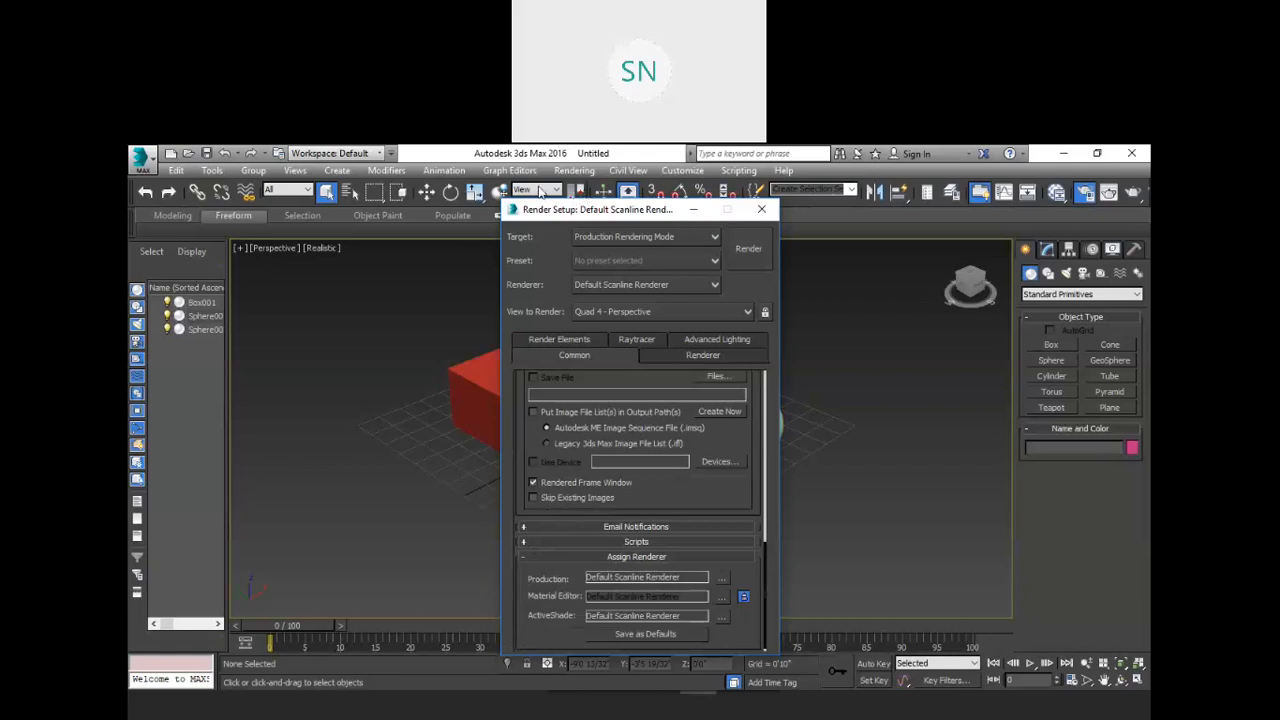
pyautogui.moveTo(552, 211); pyautogui.dragTo(540, 183)
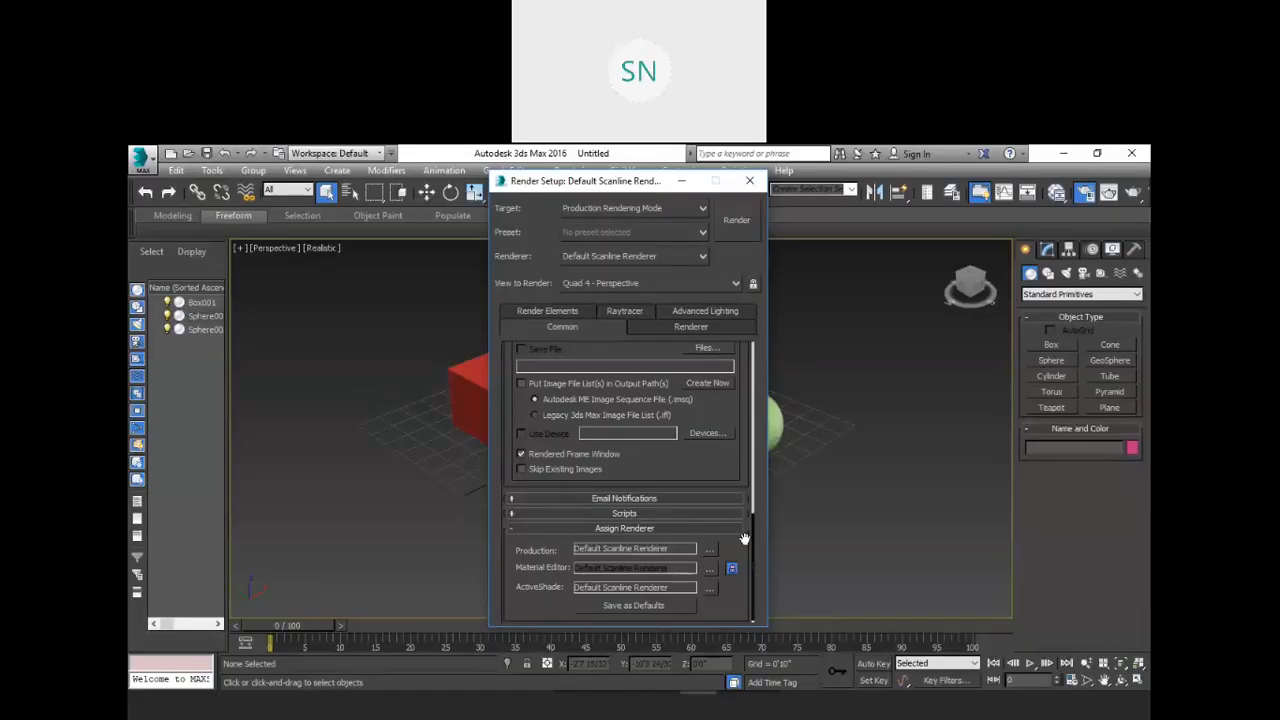
pyautogui.moveTo(748, 548); pyautogui.dragTo(748, 533)
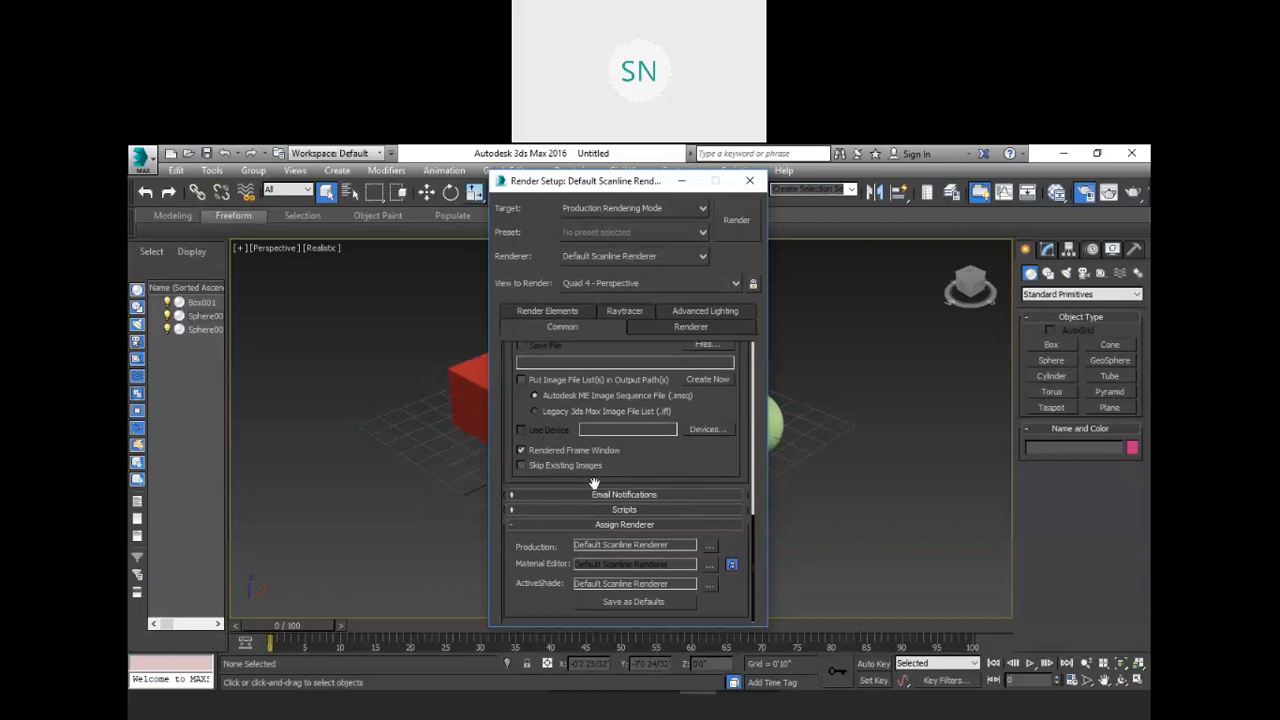
pyautogui.click(709, 552)
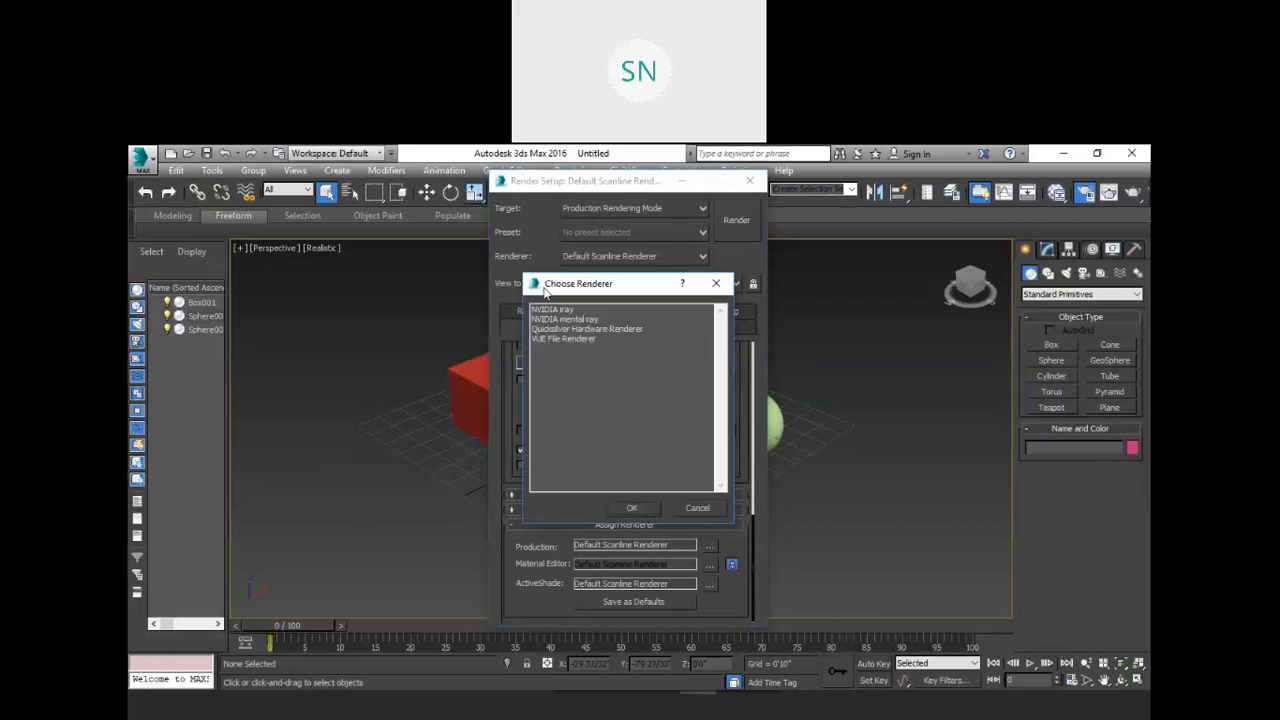
pyautogui.moveTo(829, 285); pyautogui.dragTo(820, 282)
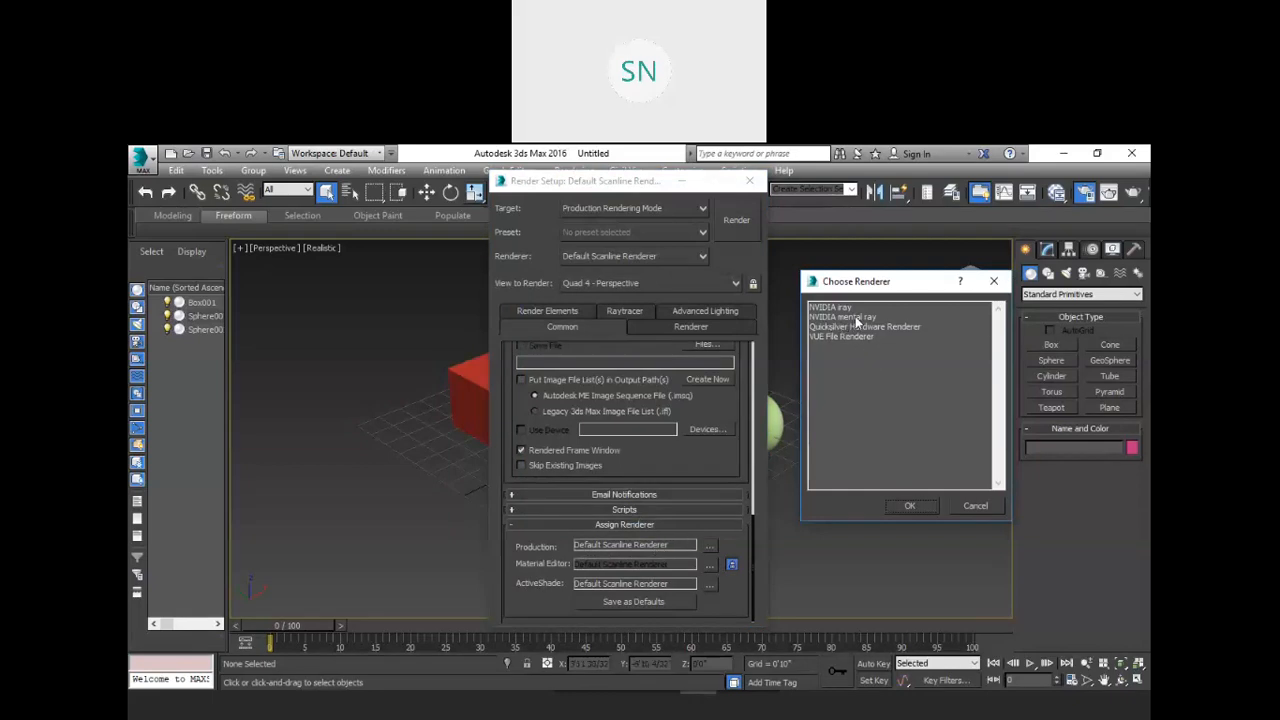
pyautogui.click(912, 505)
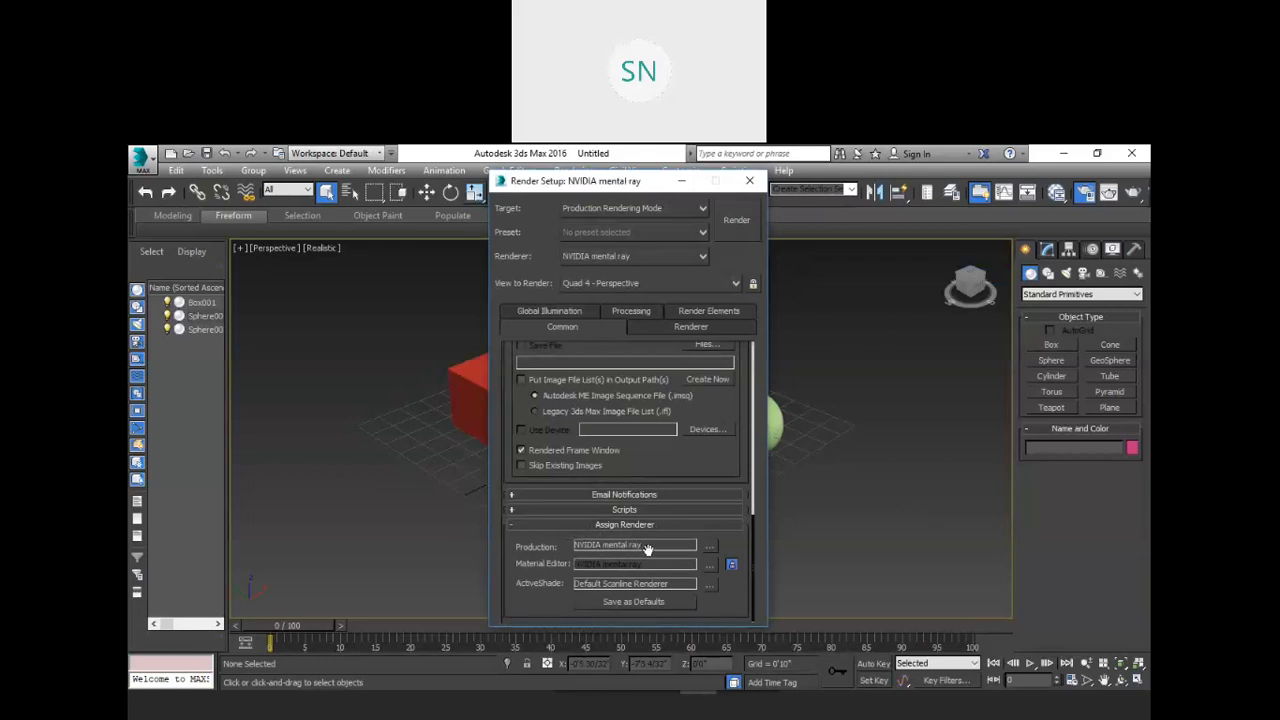
# Assign Default Scanline Renderer as the production renderer.
pyautogui.click(709, 547)
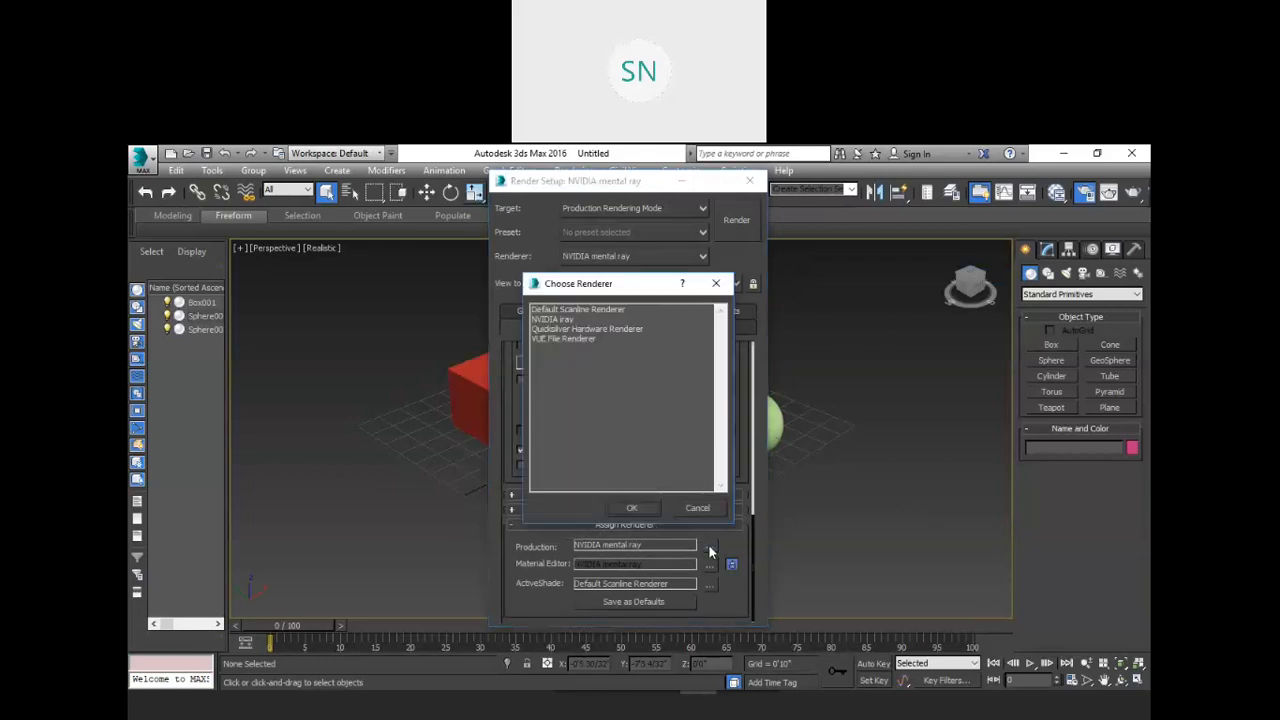
pyautogui.click(537, 283)
pyautogui.click(626, 290)
pyautogui.click(797, 258)
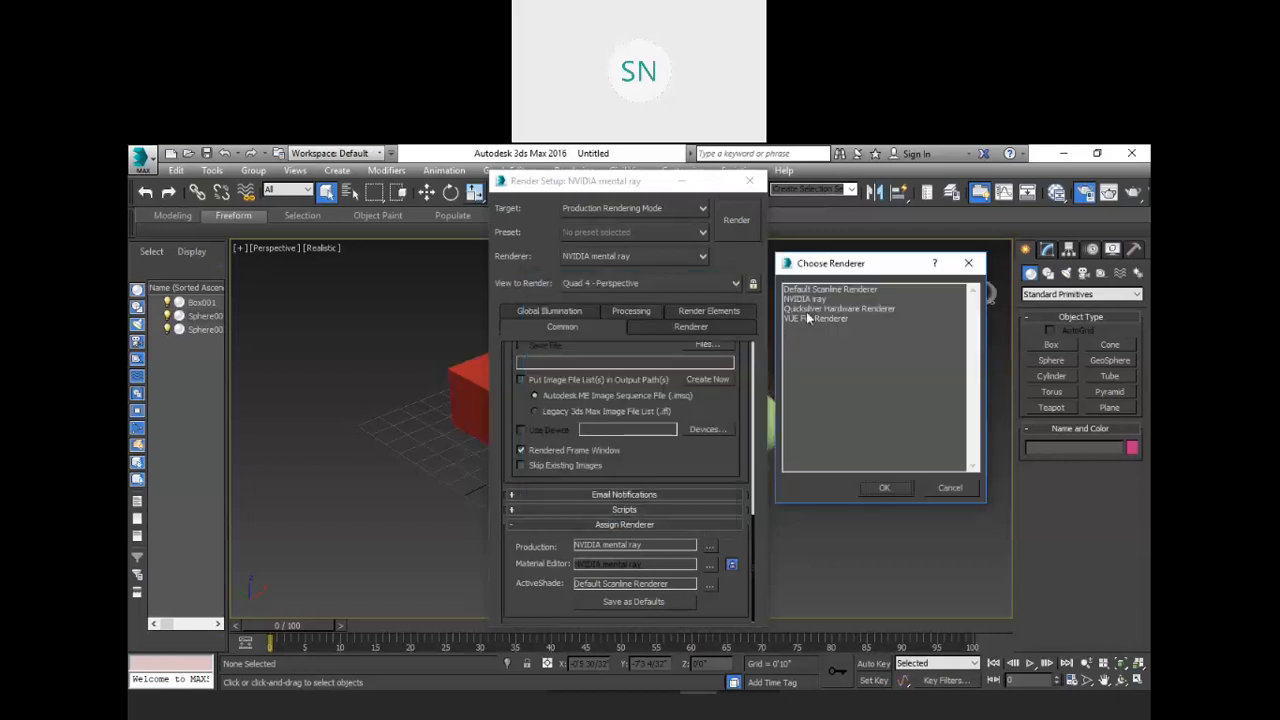
pyautogui.click(820, 289)
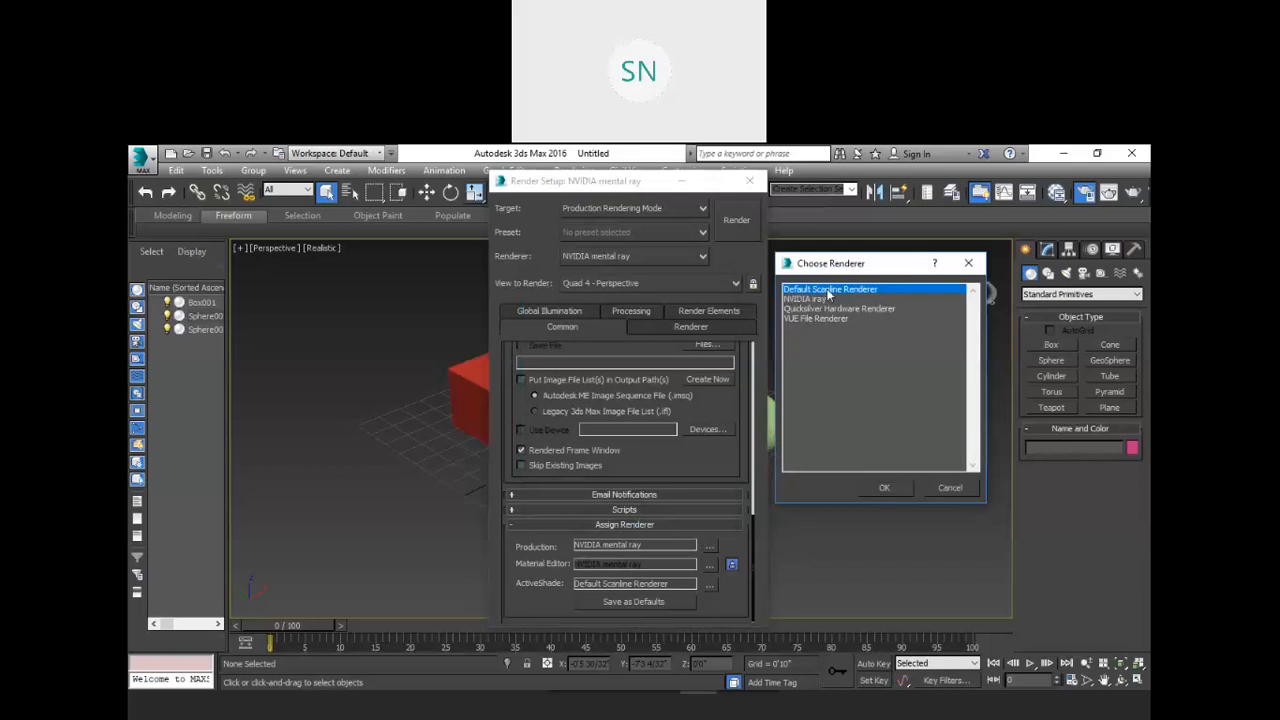
pyautogui.click(881, 487)
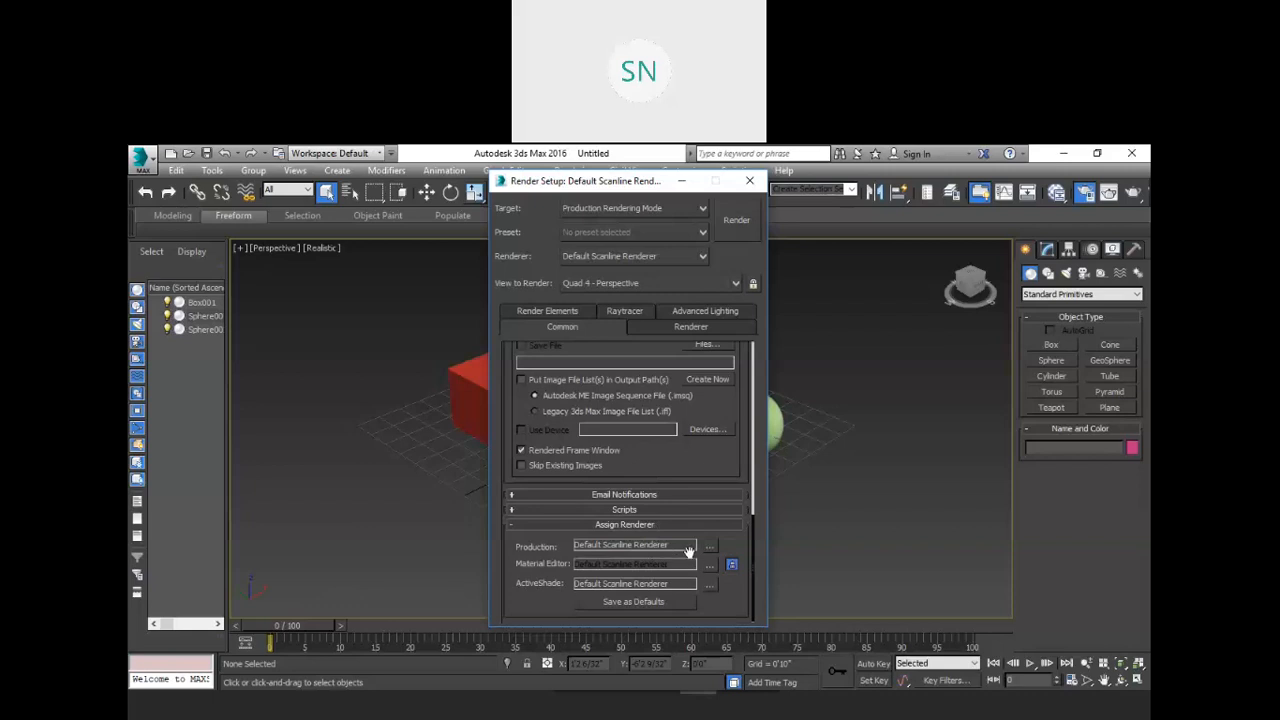
# Review the common time output, area, output size and renderer settings, keeping Area to Render on View, and close Render Setup.
pyautogui.scroll(3, 678, 542)
pyautogui.scroll(6, 668, 530)
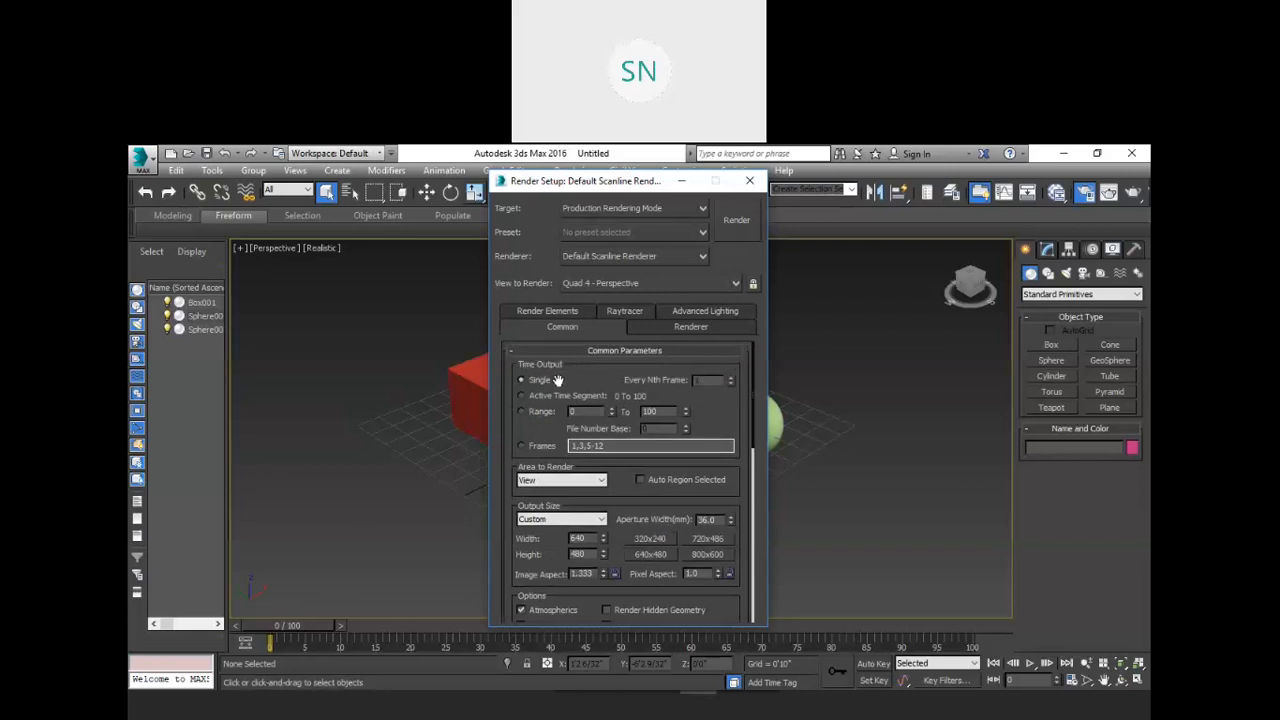
pyautogui.scroll(-1, 562, 385)
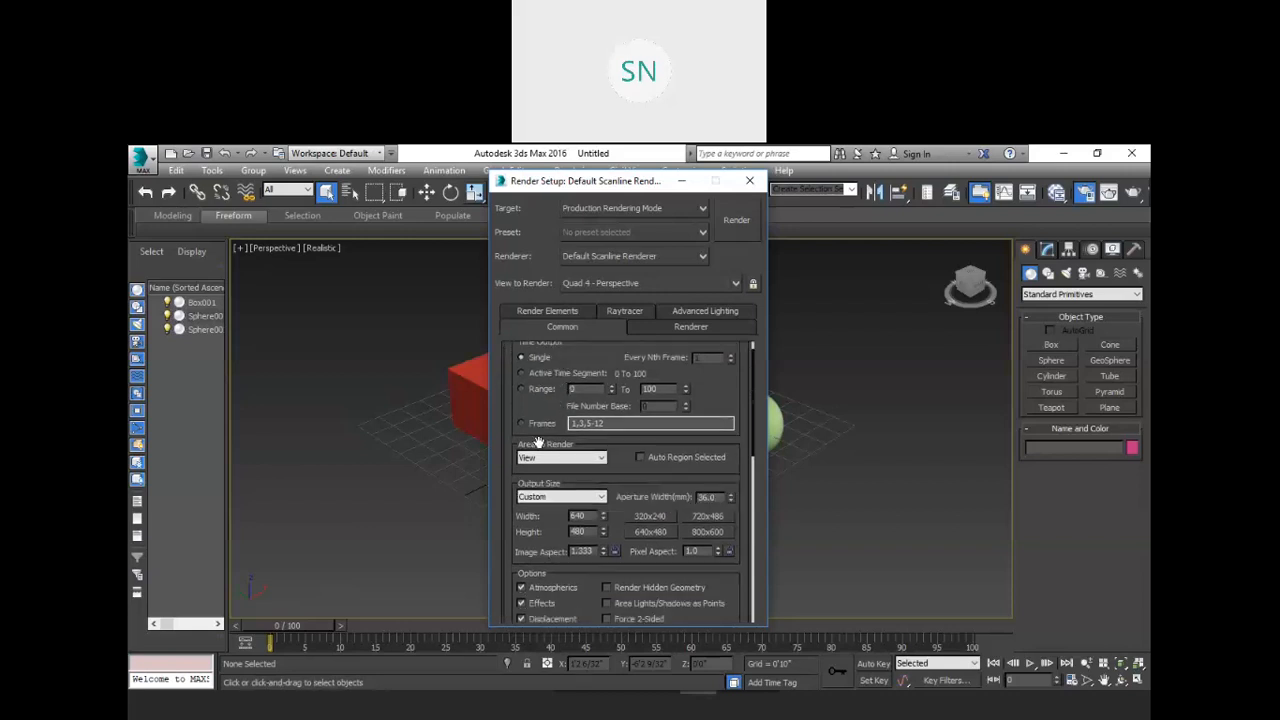
pyautogui.scroll(-1, 556, 459)
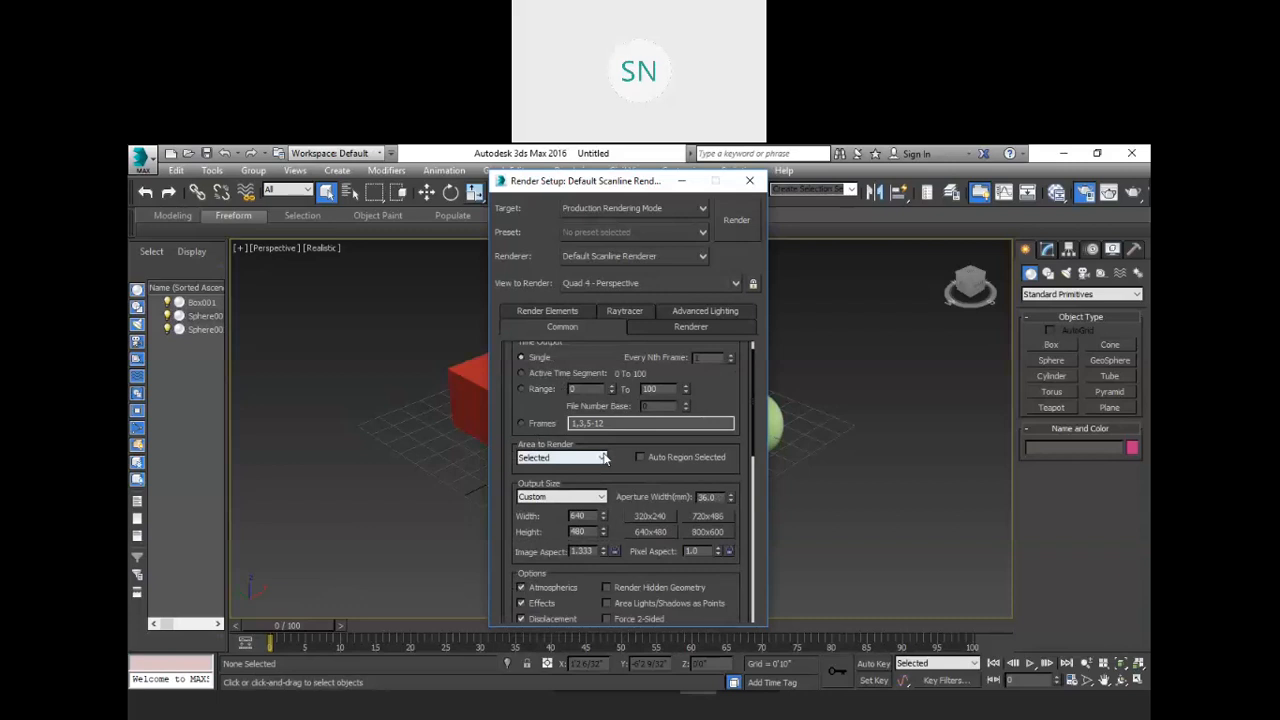
pyautogui.click(558, 459)
pyautogui.click(540, 471)
pyautogui.scroll(-1, 620, 449)
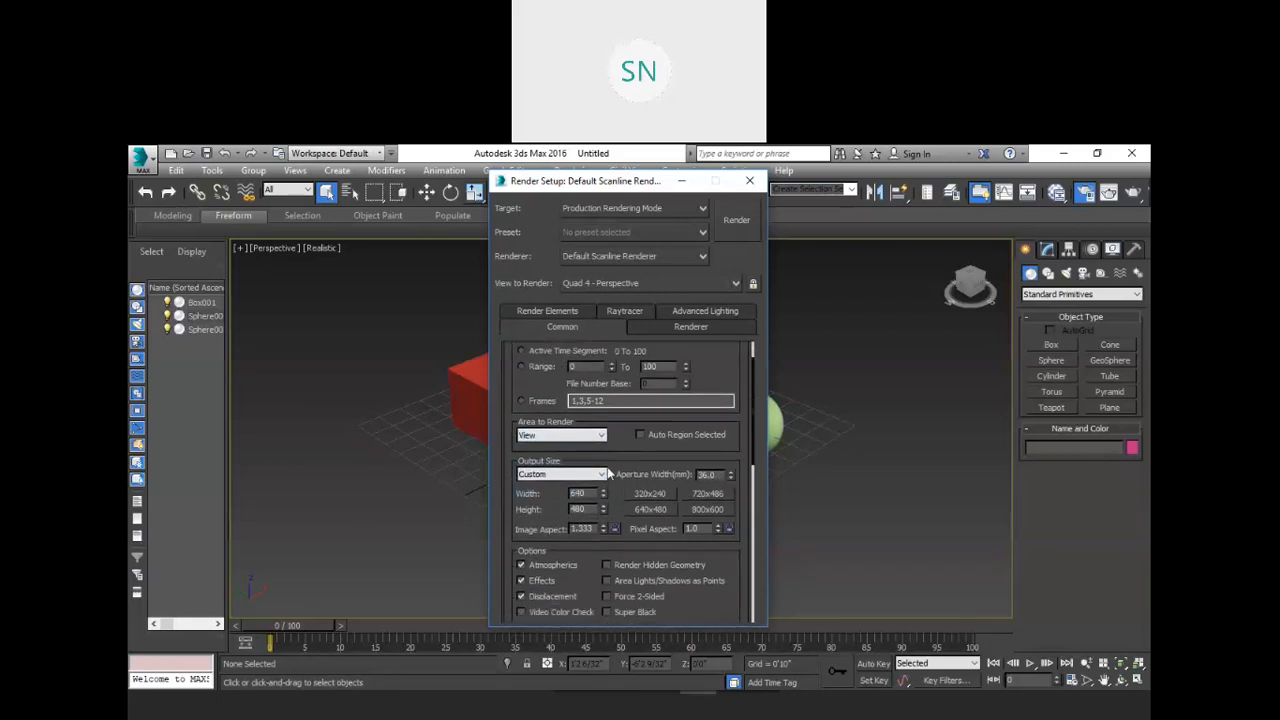
pyautogui.doubleClick(580, 493)
pyautogui.press('Tab')
pyautogui.moveTo(753, 436); pyautogui.dragTo(696, 150)
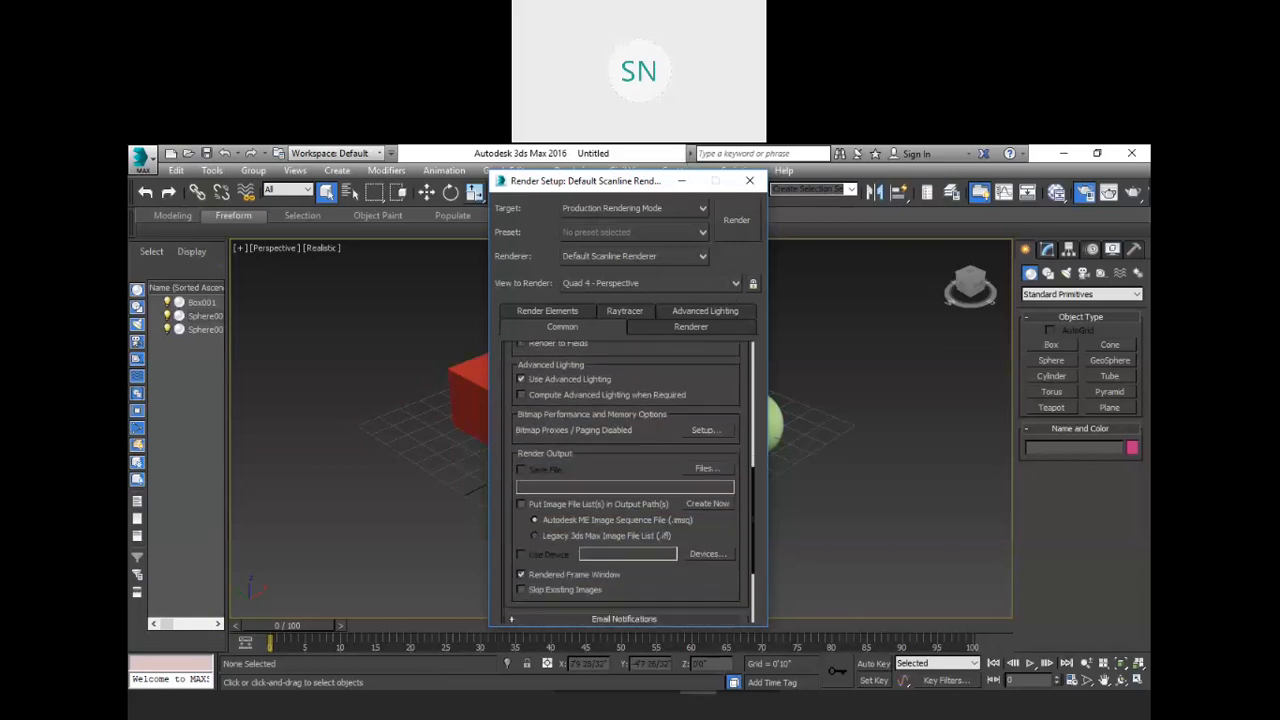
pyautogui.moveTo(735, 579); pyautogui.dragTo(711, 411)
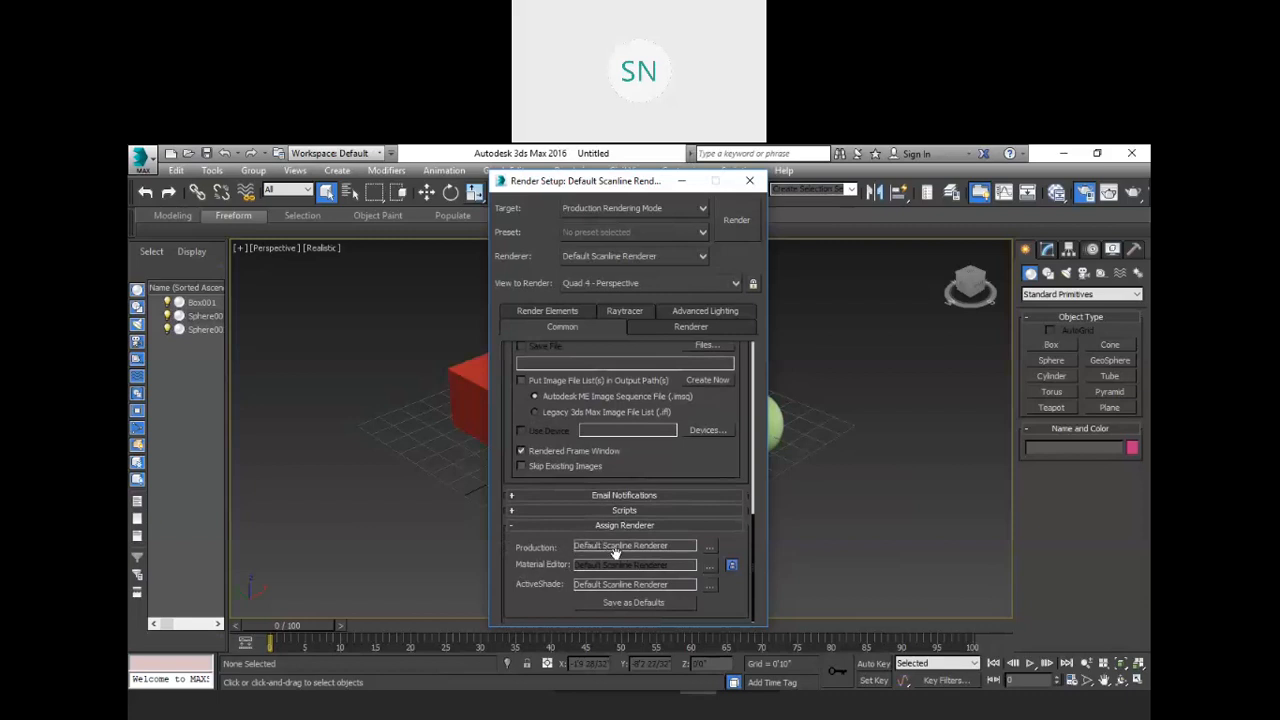
pyautogui.click(749, 180)
# Open the Slate Material Editor, delete all existing nodes from View1, and move the editor over the scene.
pyautogui.keyDown('alt'); pyautogui.moveTo(711, 394); pyautogui.dragTo(737, 434, button='middle'); pyautogui.keyUp('alt')
pyautogui.scroll(3, 703, 476)
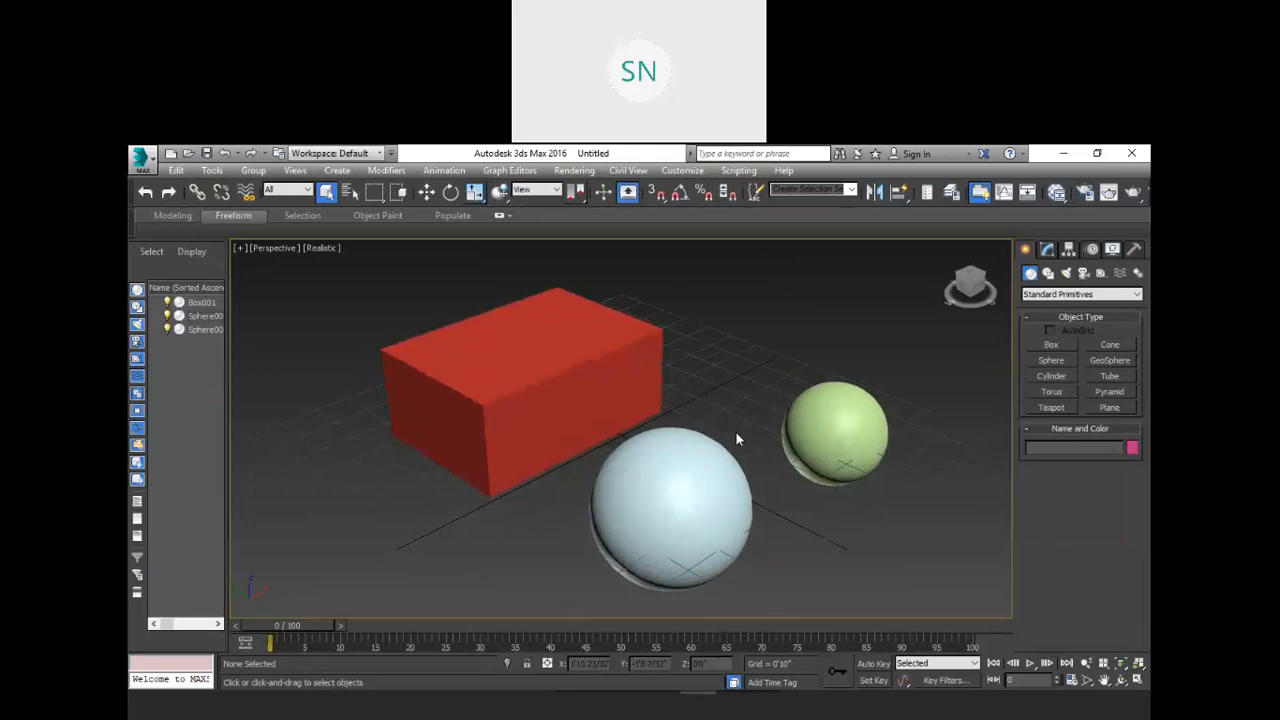
pyautogui.press('m')
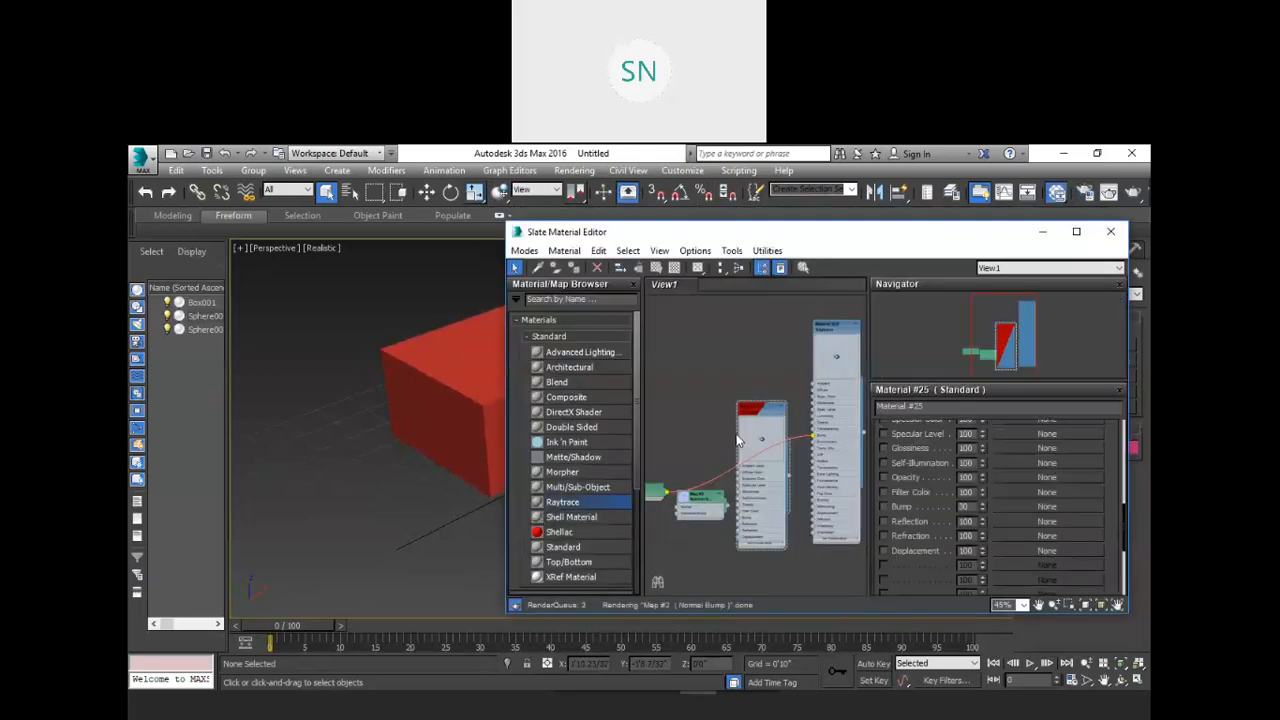
pyautogui.scroll(-5, 738, 432)
pyautogui.press('Delete')
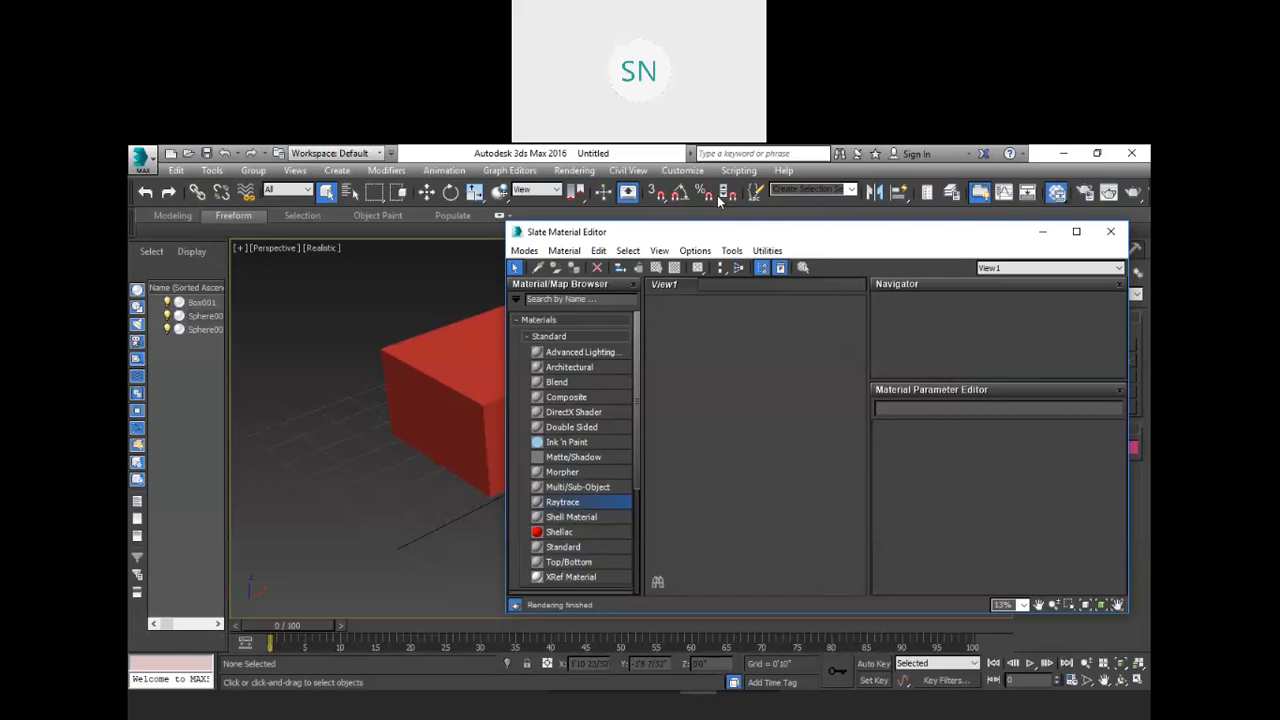
pyautogui.moveTo(879, 234); pyautogui.dragTo(717, 198)
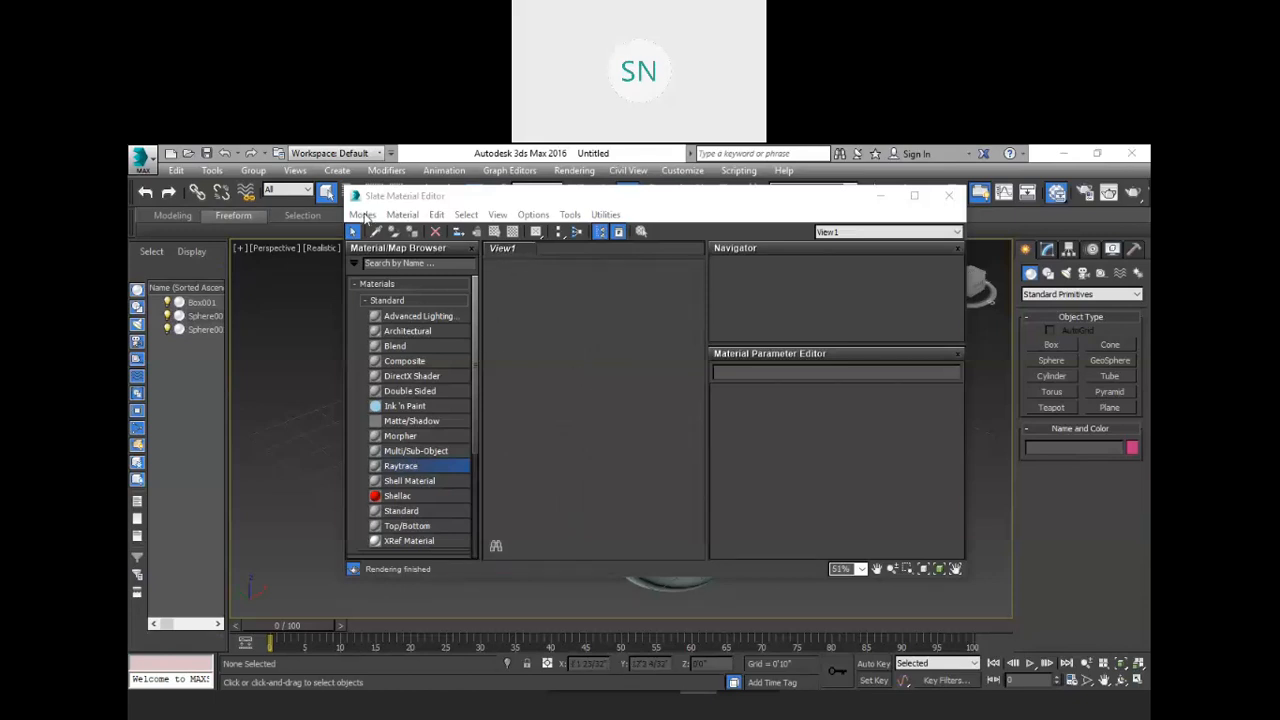
# Switch to the Compact Material Editor and look through several of its default sample slots.
pyautogui.click(363, 215)
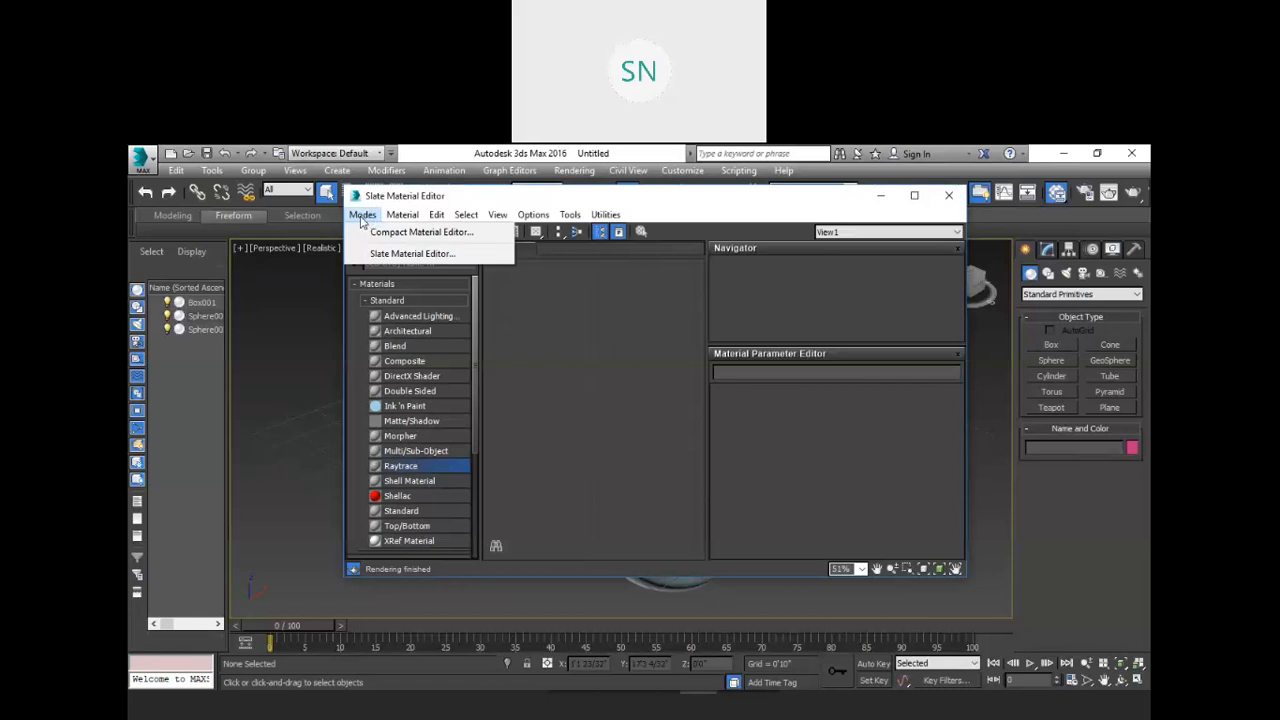
pyautogui.click(424, 236)
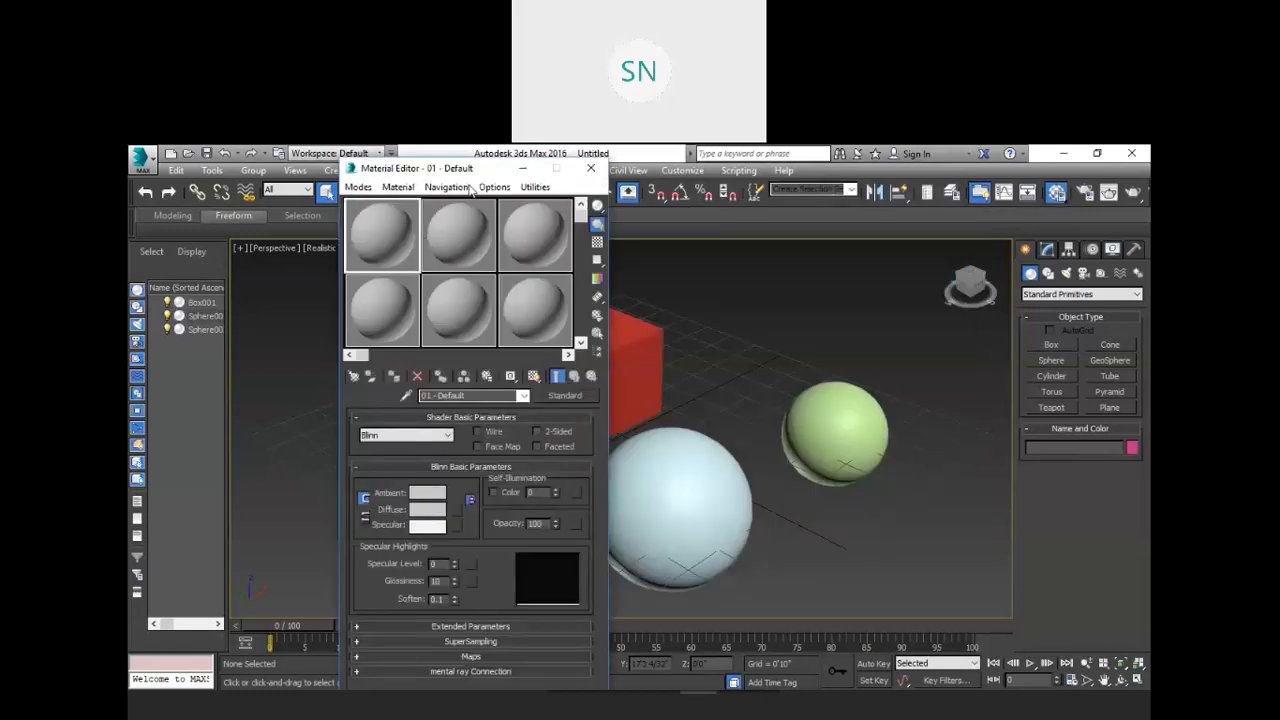
pyautogui.moveTo(380, 169); pyautogui.dragTo(540, 182)
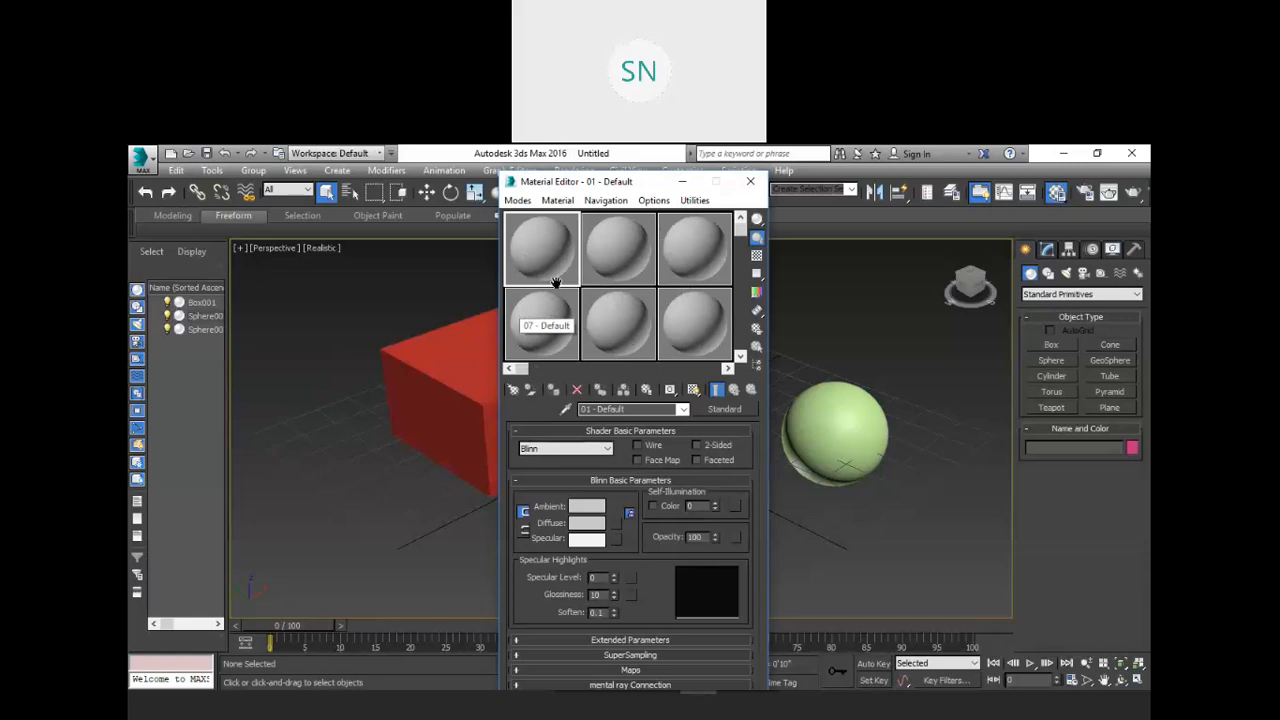
pyautogui.click(698, 326)
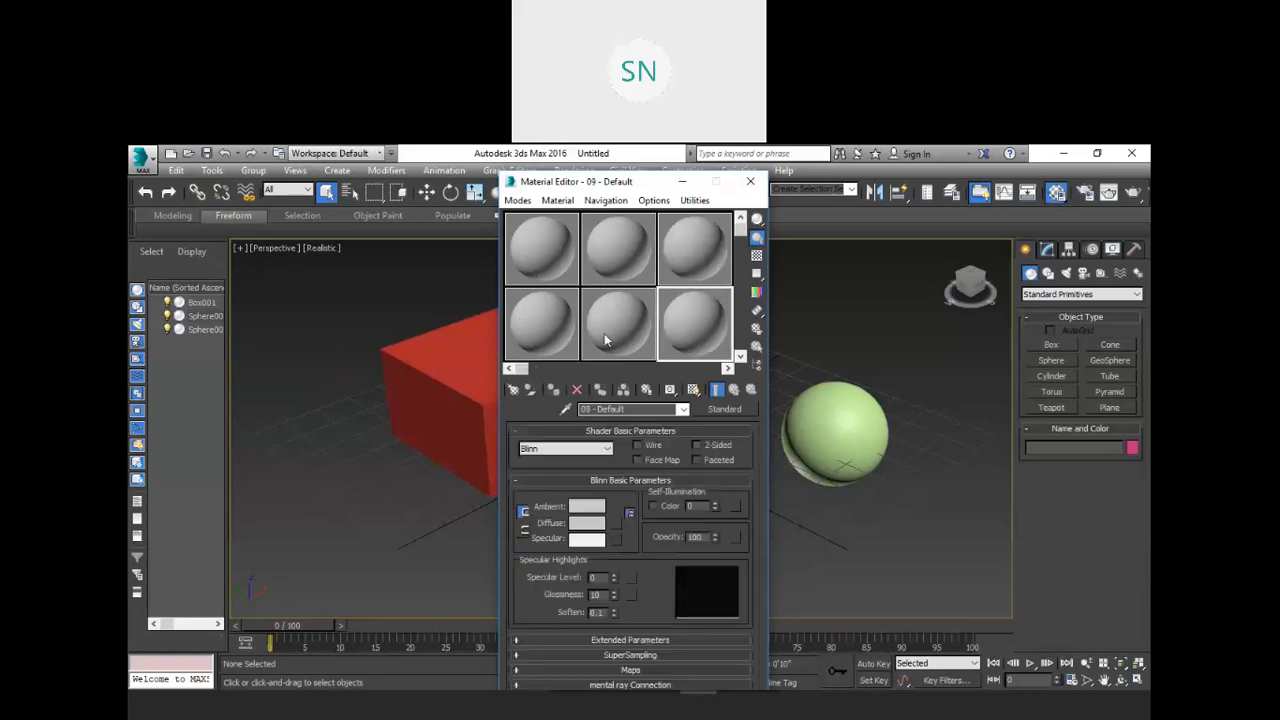
pyautogui.click(536, 324)
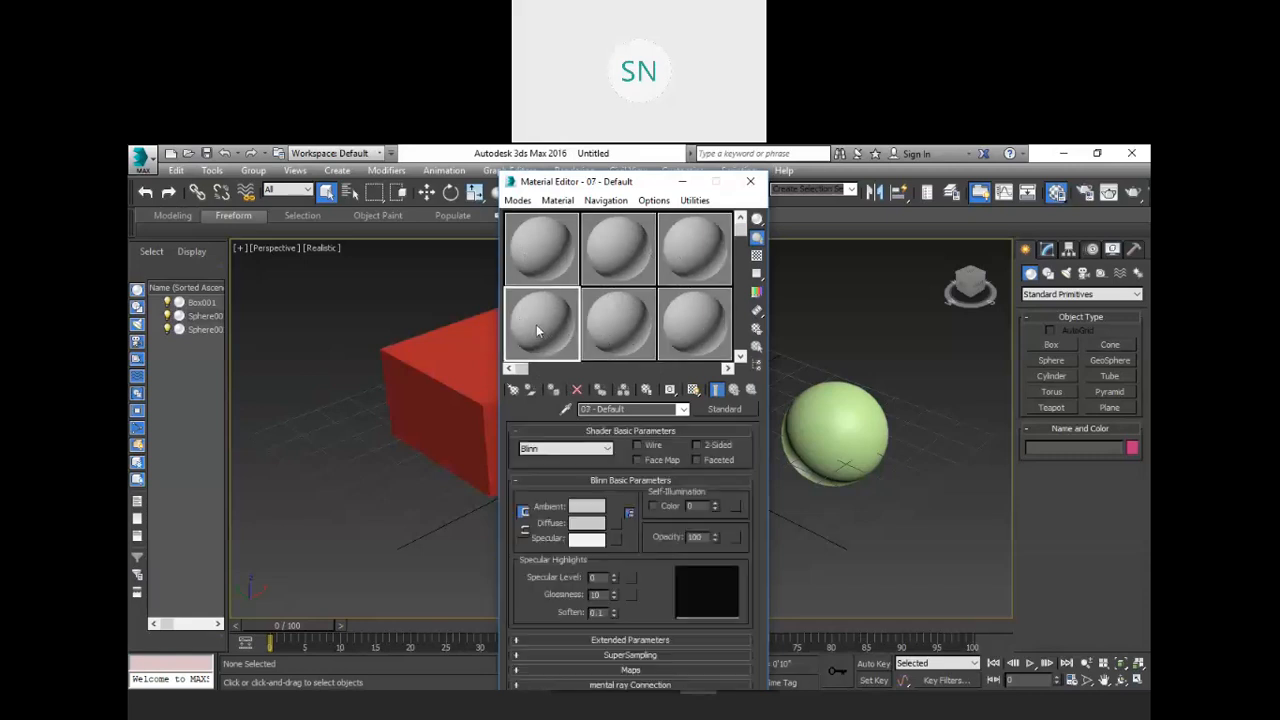
pyautogui.click(531, 259)
pyautogui.click(623, 249)
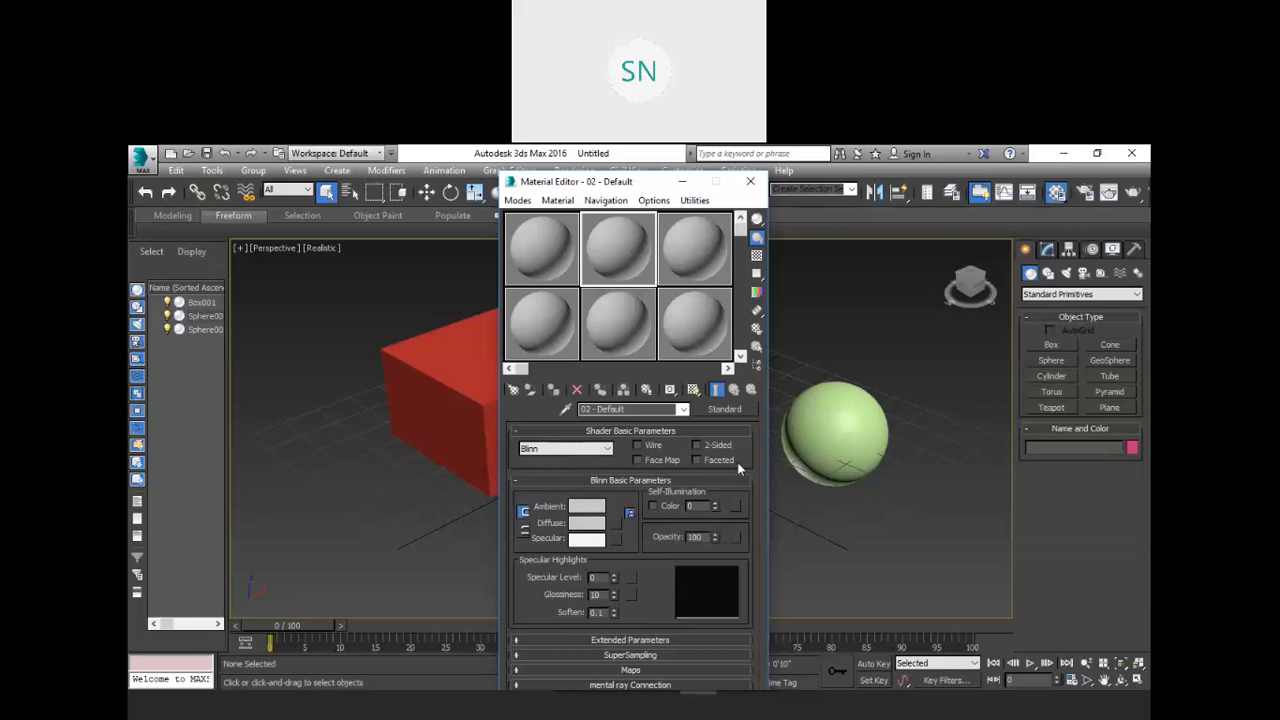
# Return to the Slate Material Editor mode and reposition its window over the viewport.
pyautogui.click(518, 201)
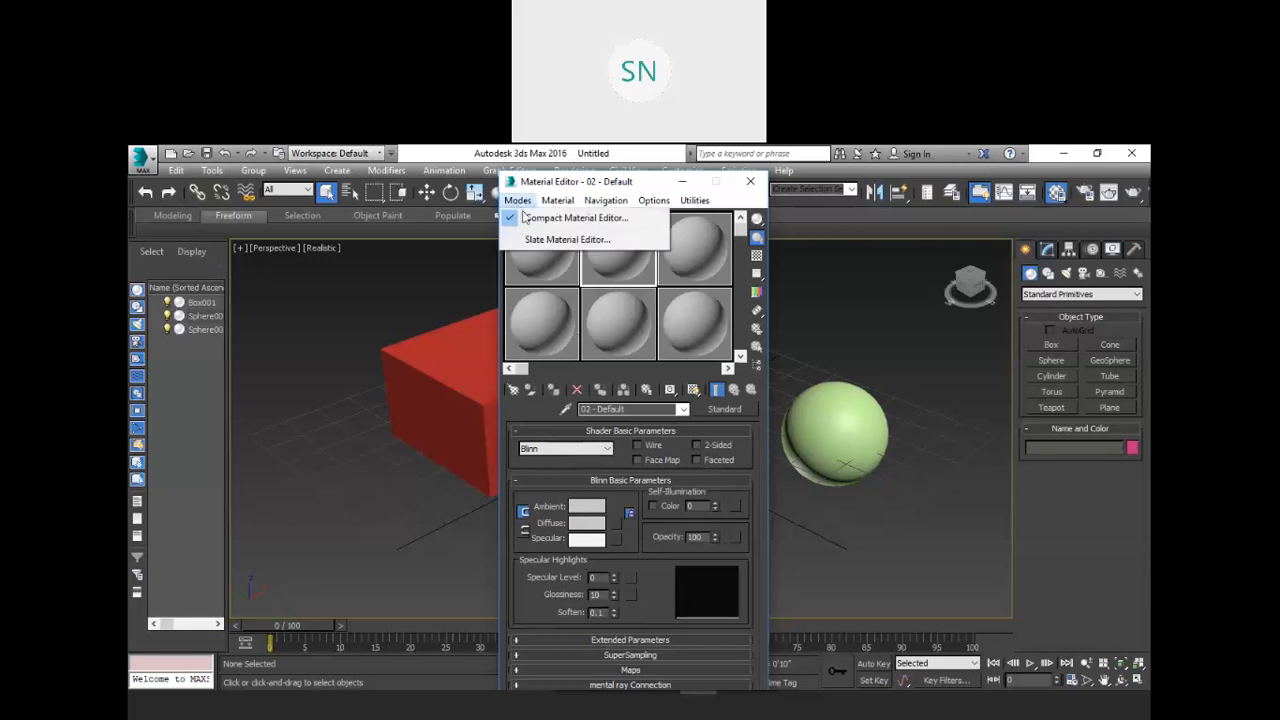
pyautogui.click(603, 240)
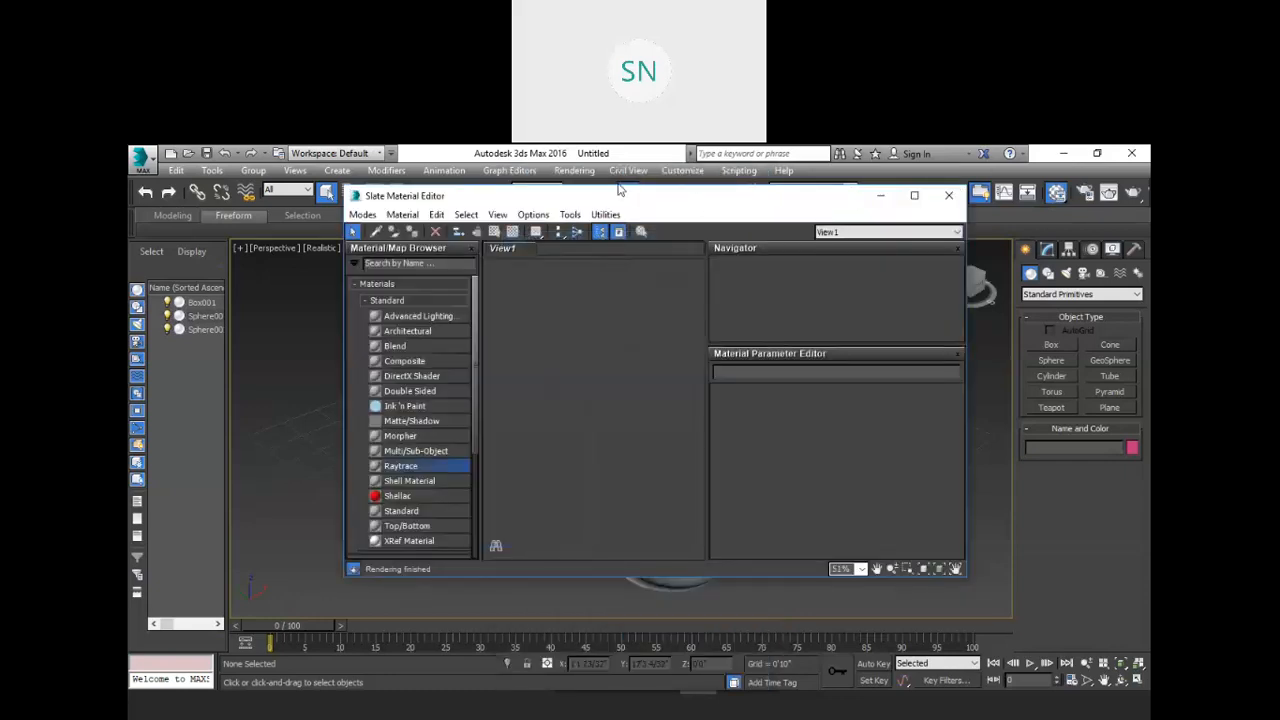
pyautogui.moveTo(619, 192); pyautogui.dragTo(538, 178)
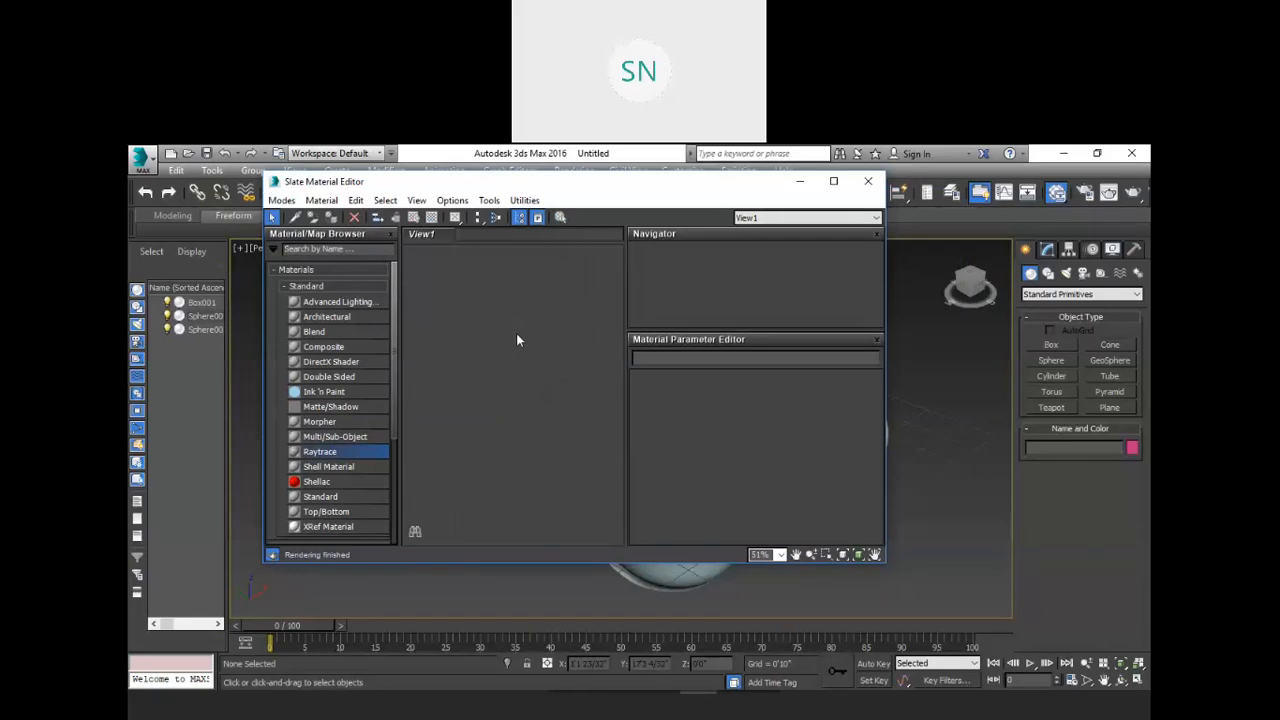
# Collapse and re-expand the Standard materials group, and look through its available material types.
pyautogui.click(282, 287)
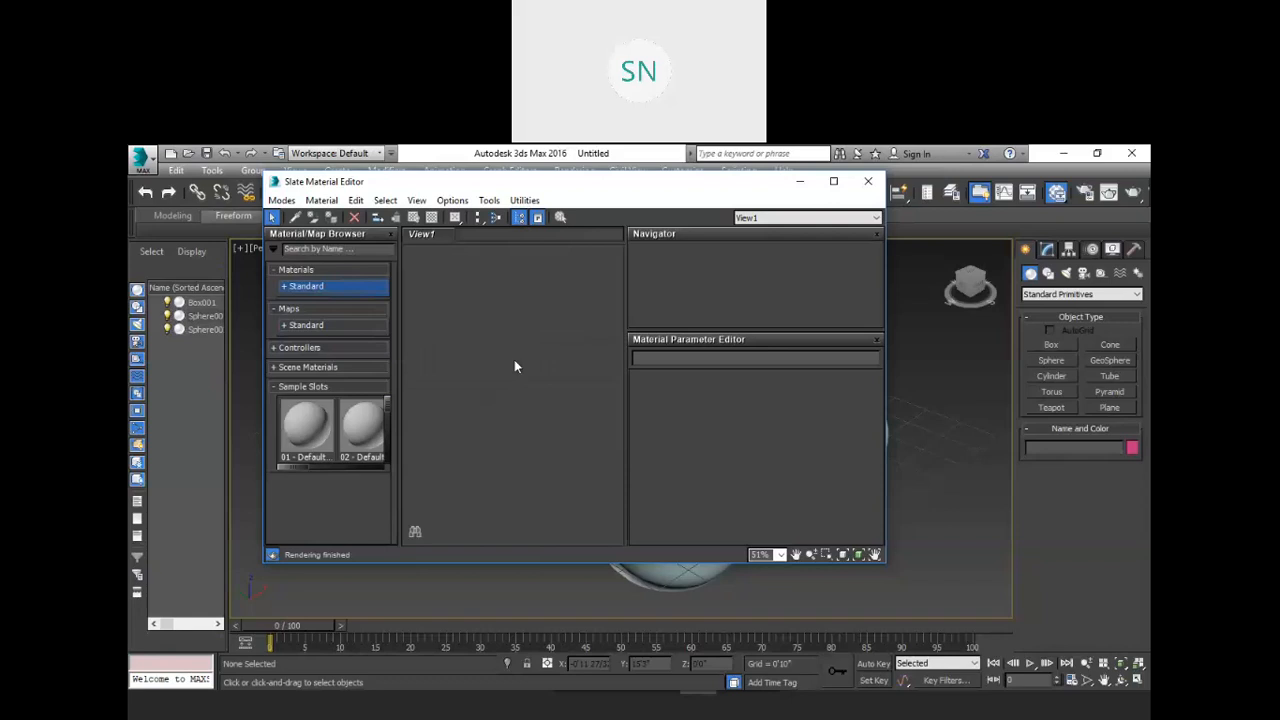
pyautogui.click(283, 286)
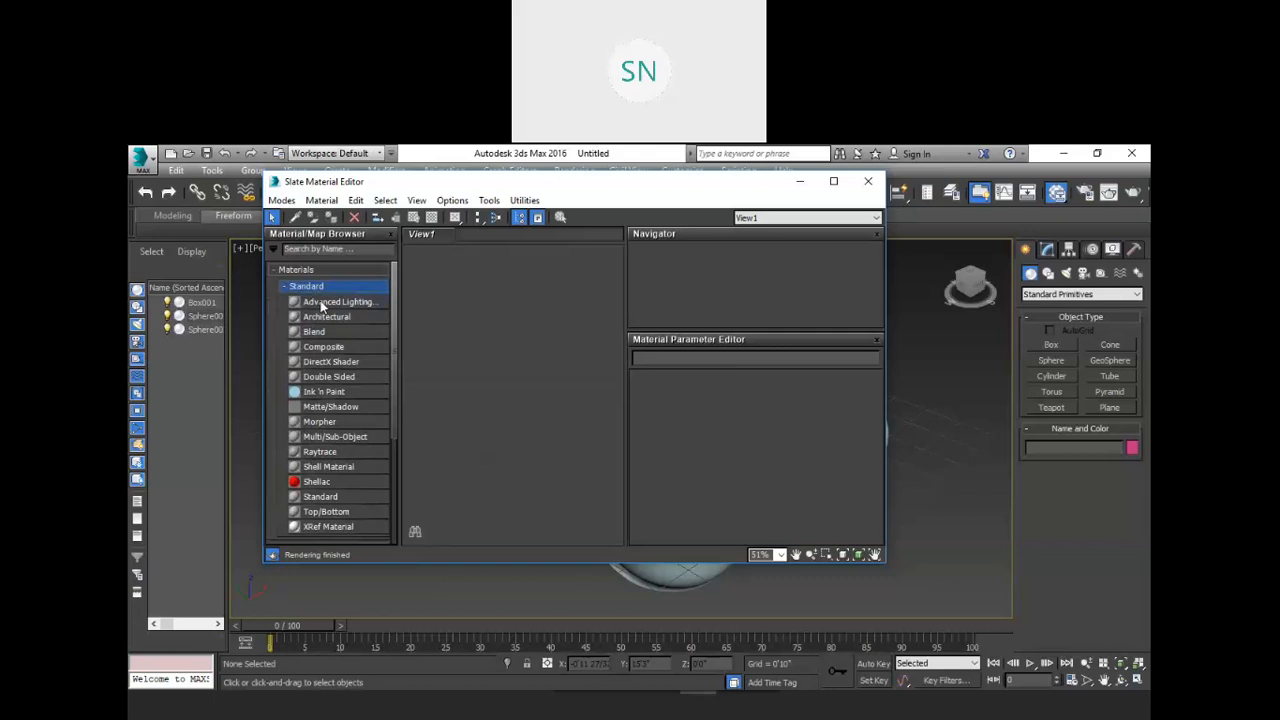
pyautogui.scroll(-3, 322, 313)
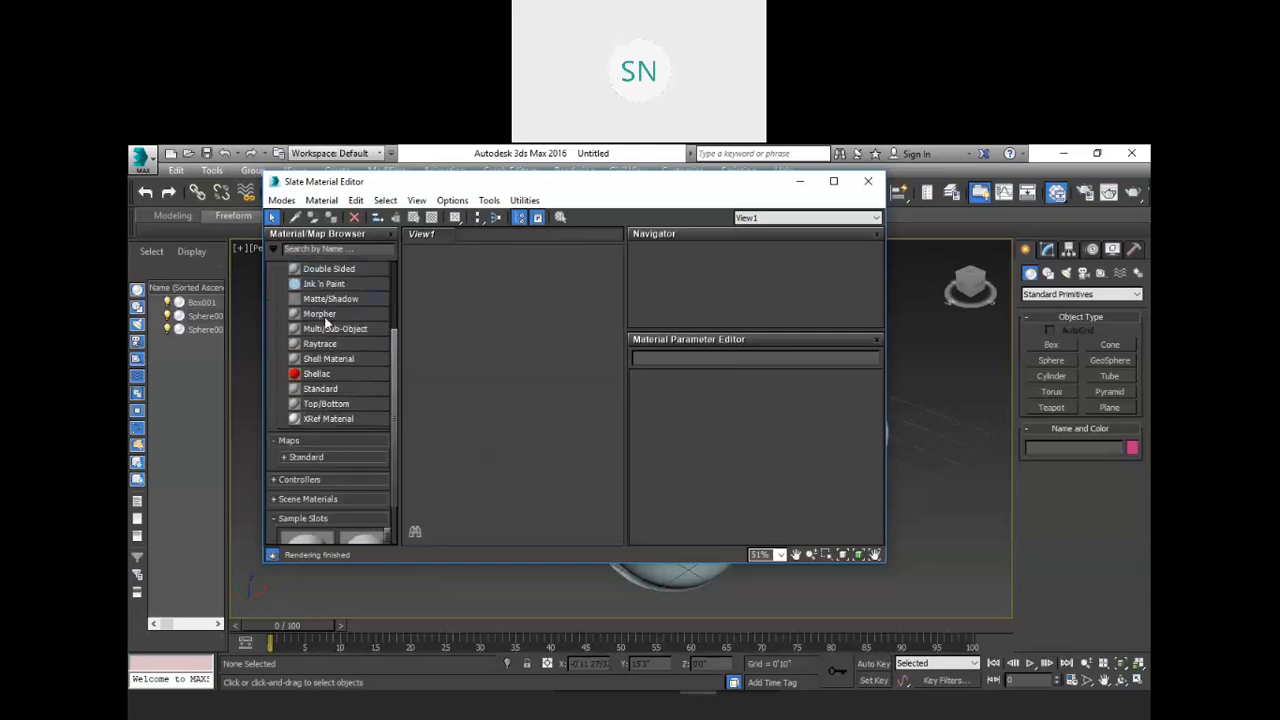
pyautogui.scroll(3, 326, 320)
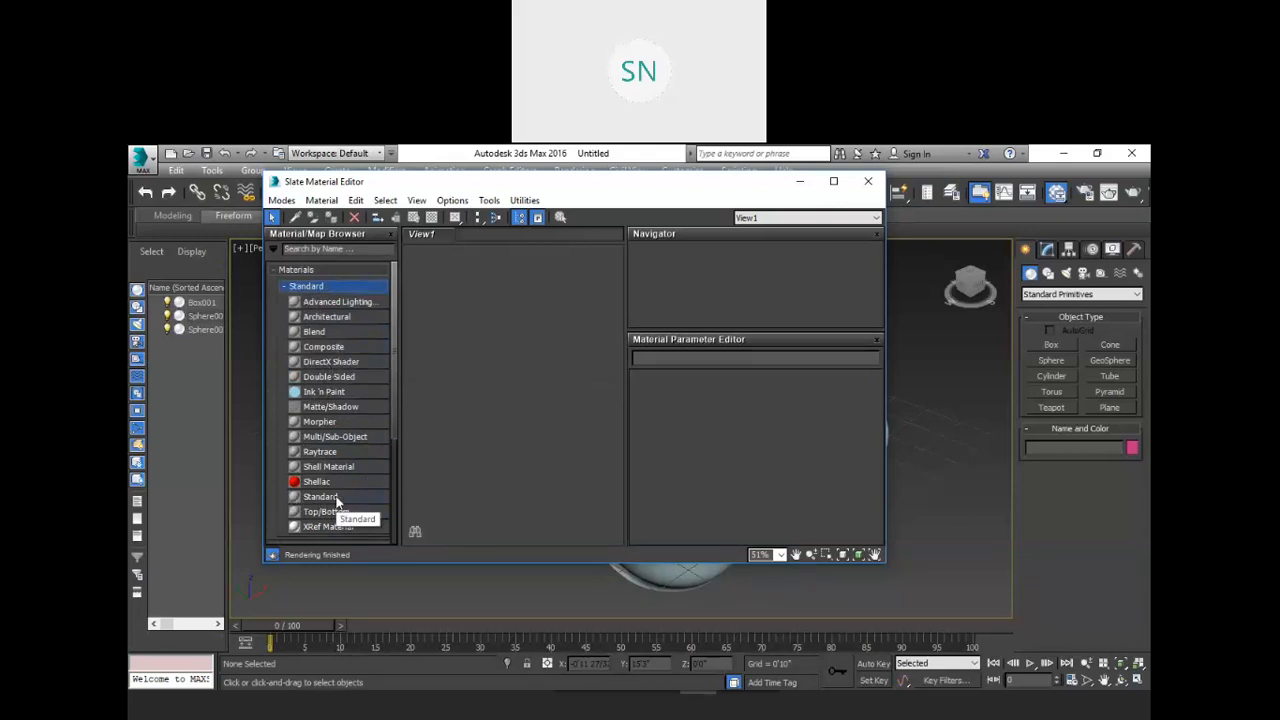
# Add a Standard material node to the empty View1 canvas and enlarge it to show its slots.
pyautogui.moveTo(322, 497); pyautogui.dragTo(495, 463)
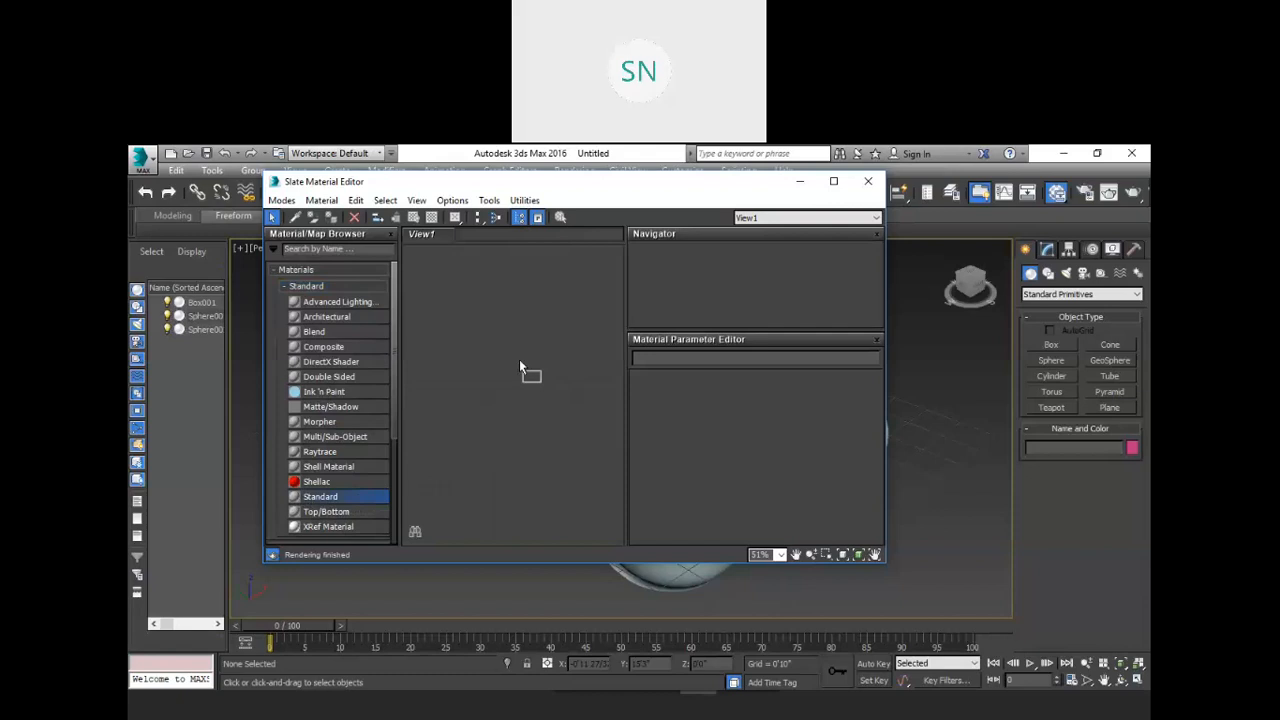
pyautogui.moveTo(522, 364); pyautogui.dragTo(518, 364)
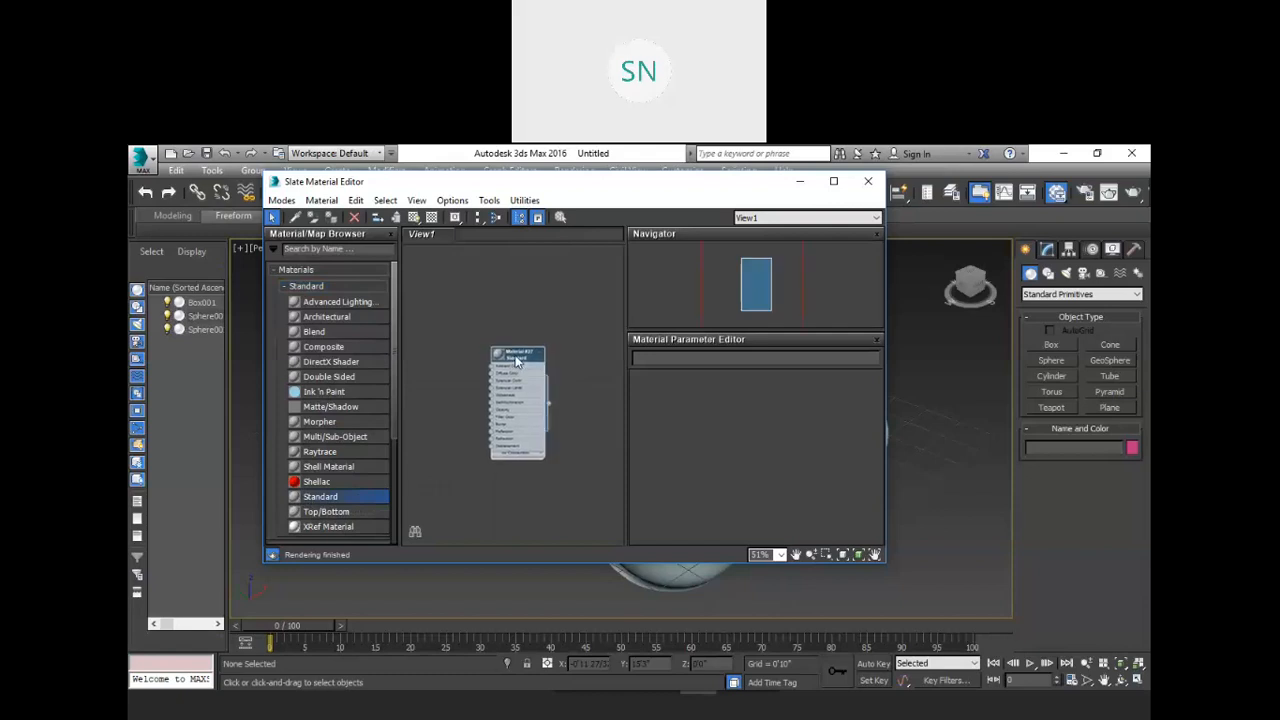
pyautogui.scroll(5, 518, 364)
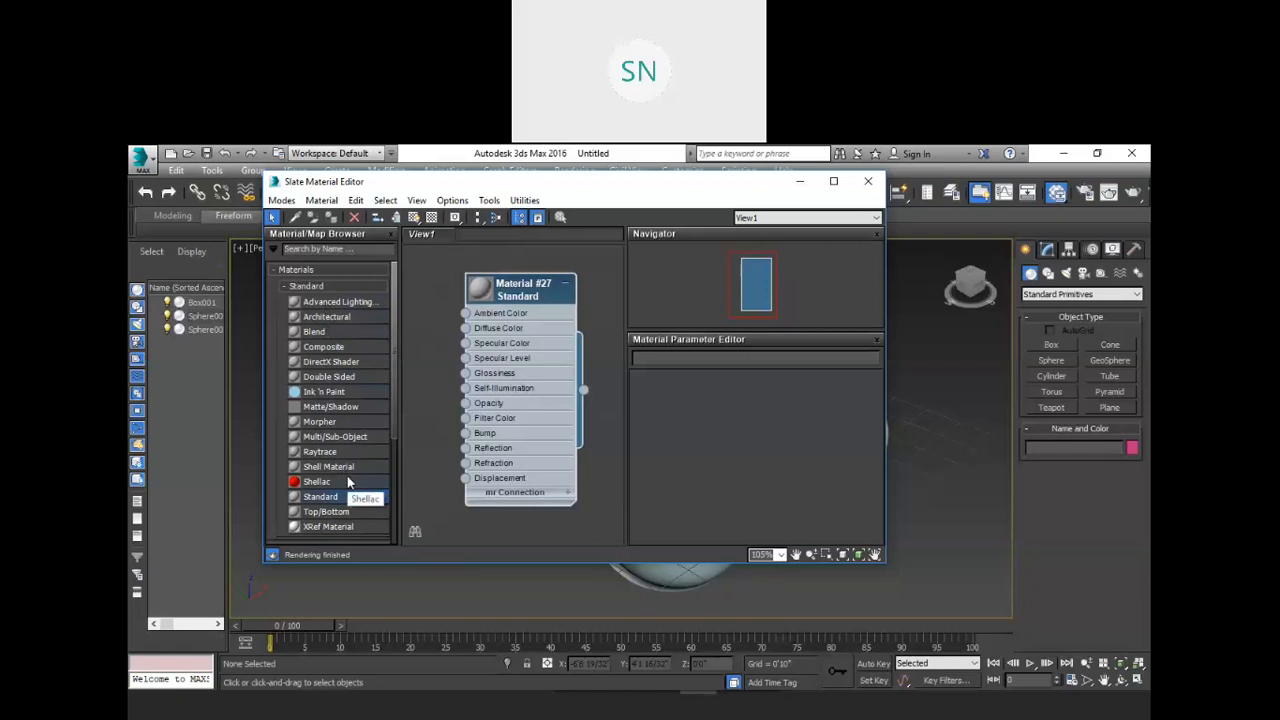
pyautogui.scroll(-2, 392, 415)
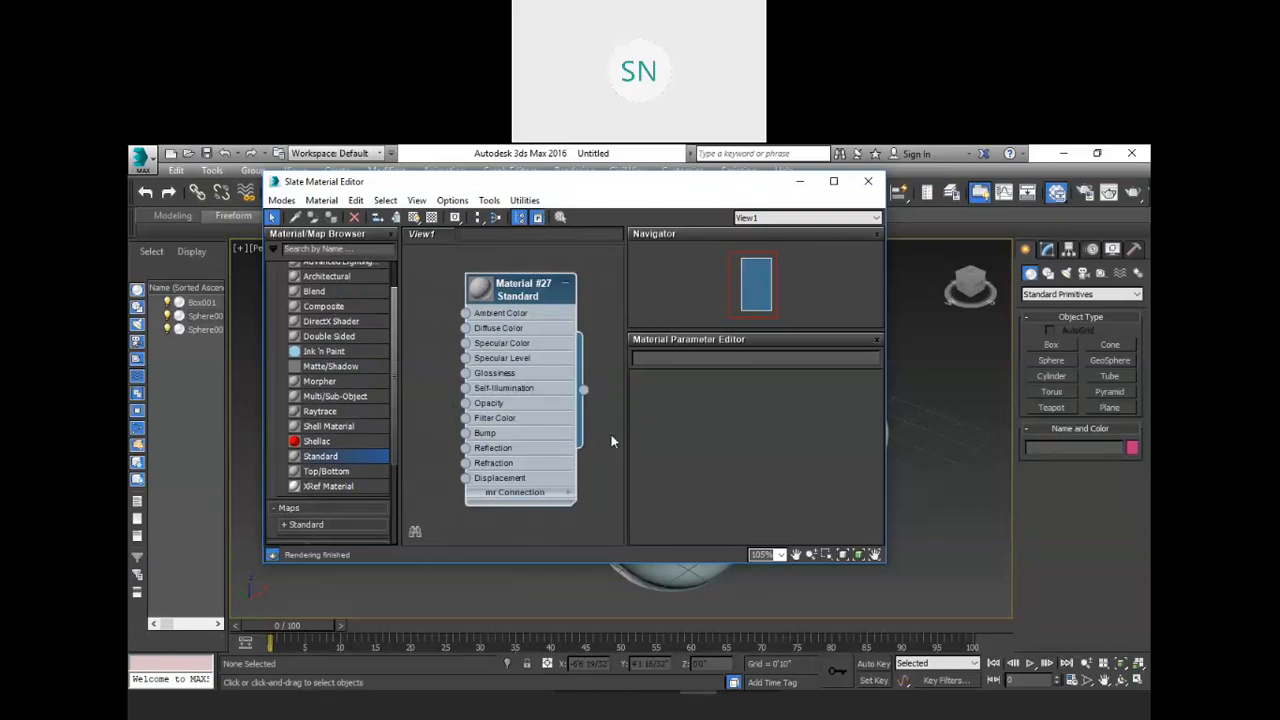
# Open the Standard material's parameters and assign the material to the red box.
pyautogui.moveTo(510, 181); pyautogui.dragTo(575, 425)
pyautogui.doubleClick(591, 537)
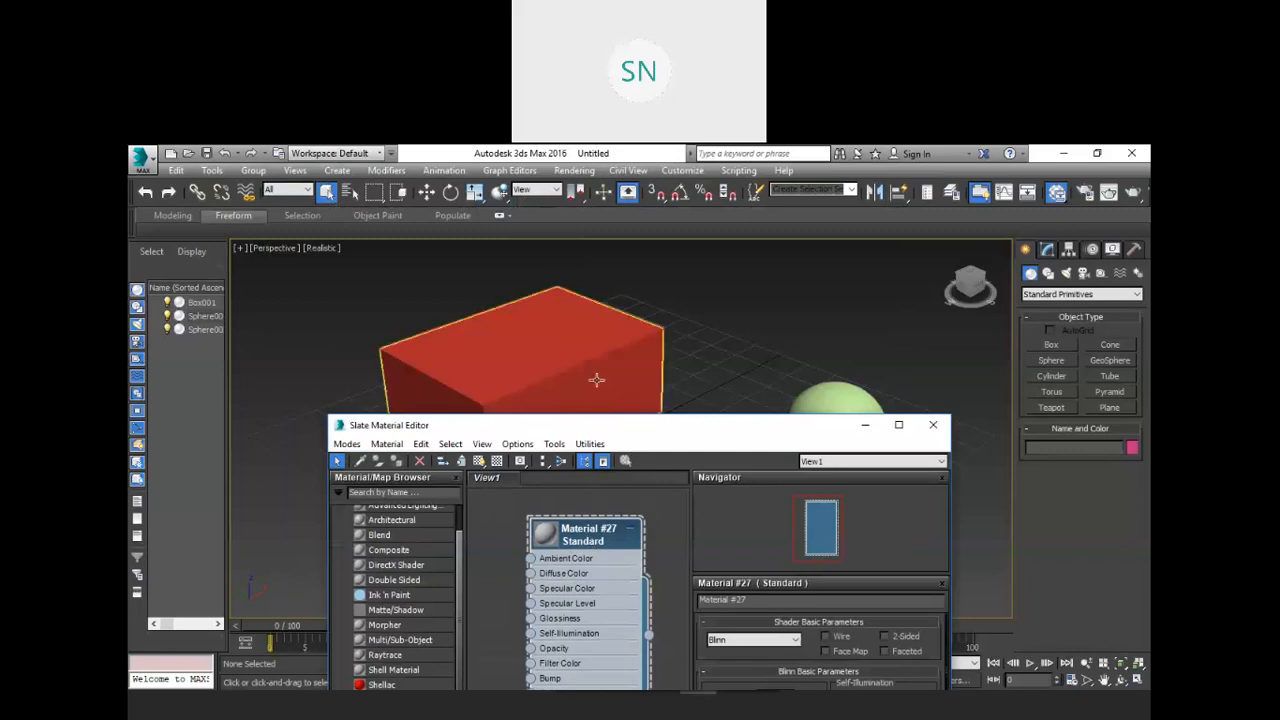
pyautogui.click(578, 348)
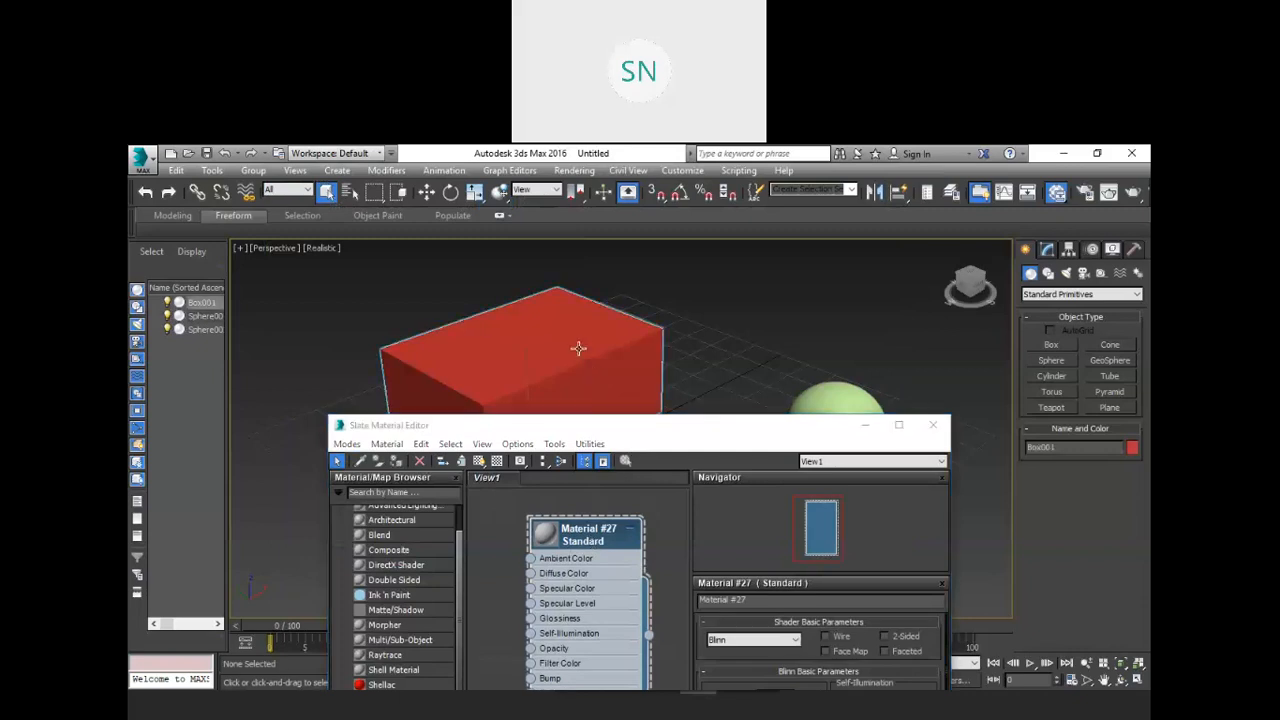
pyautogui.rightClick(580, 536)
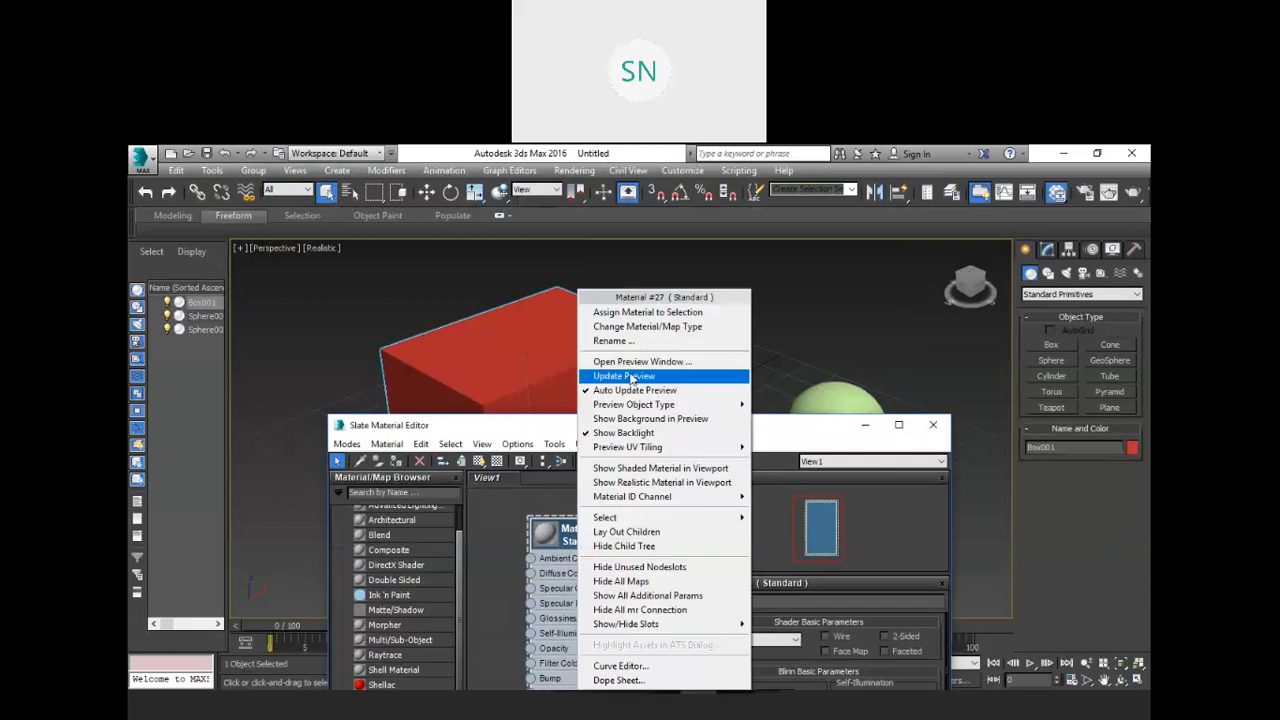
pyautogui.click(657, 313)
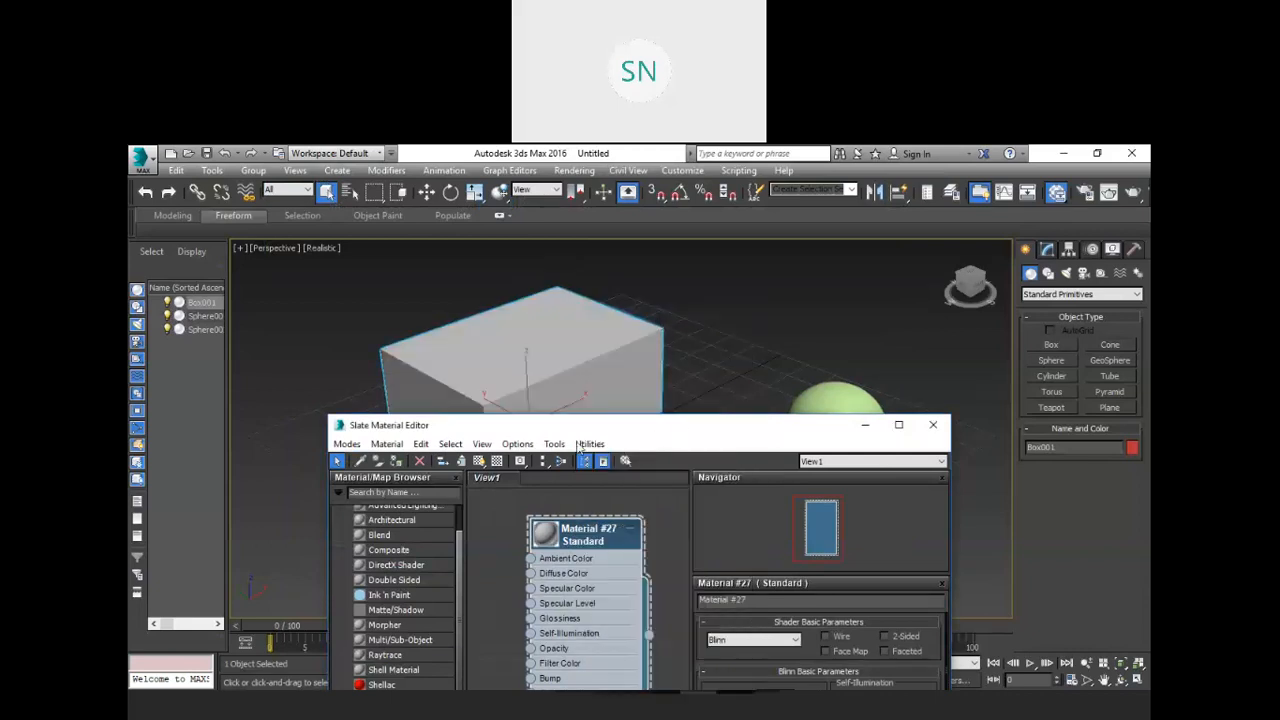
# Uncover the box and spheres in the viewport, clear the selection, and render the Perspective view.
pyautogui.moveTo(505, 425); pyautogui.dragTo(385, 445)
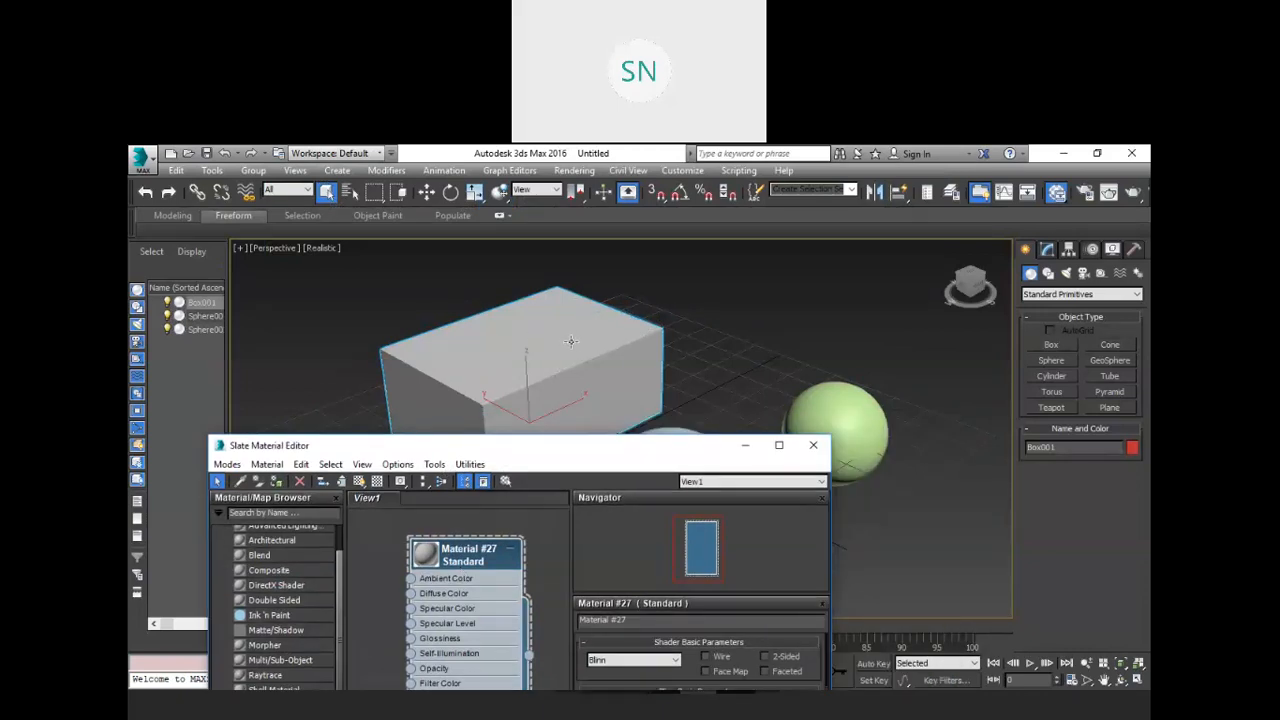
pyautogui.scroll(3, 571, 341)
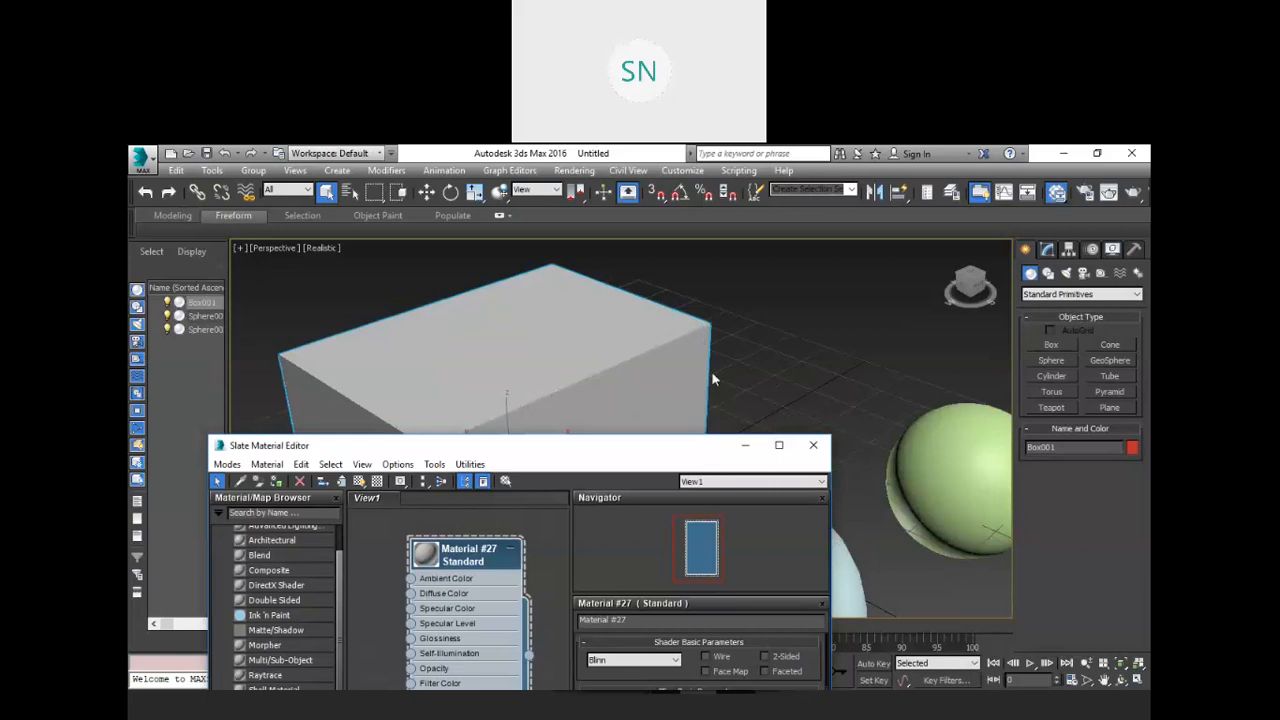
pyautogui.scroll(-5, 631, 301)
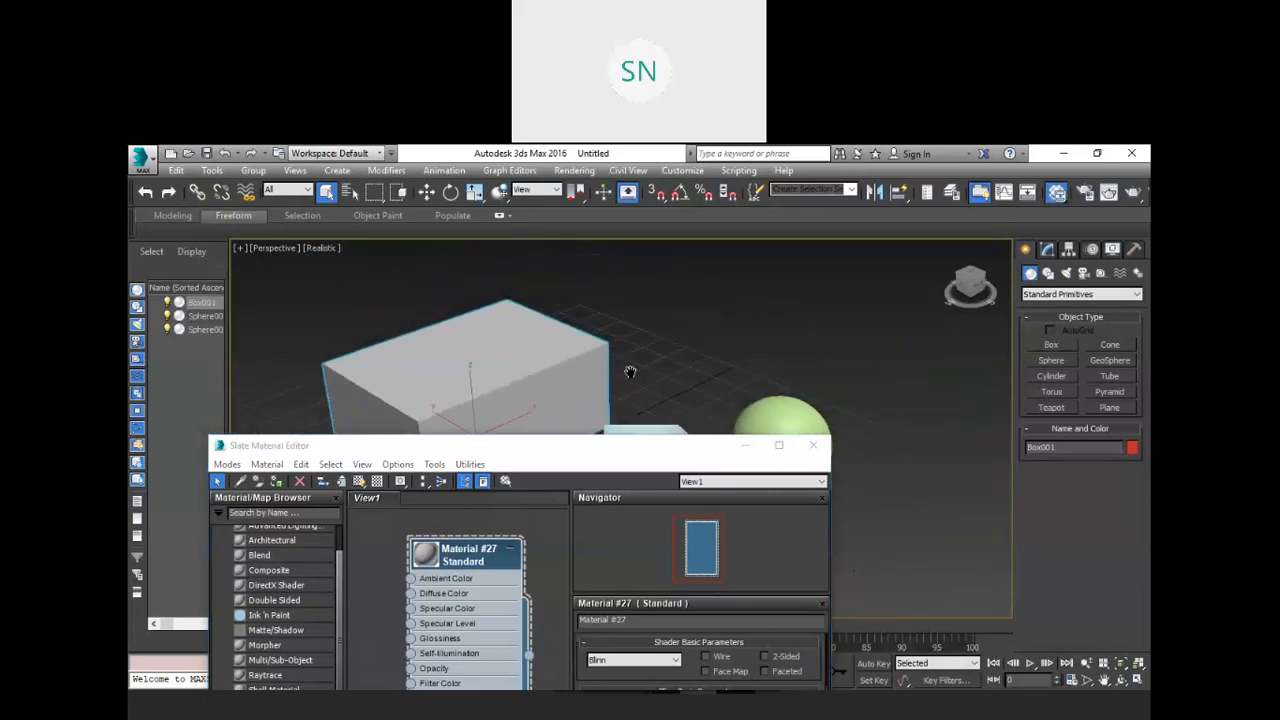
pyautogui.click(670, 369)
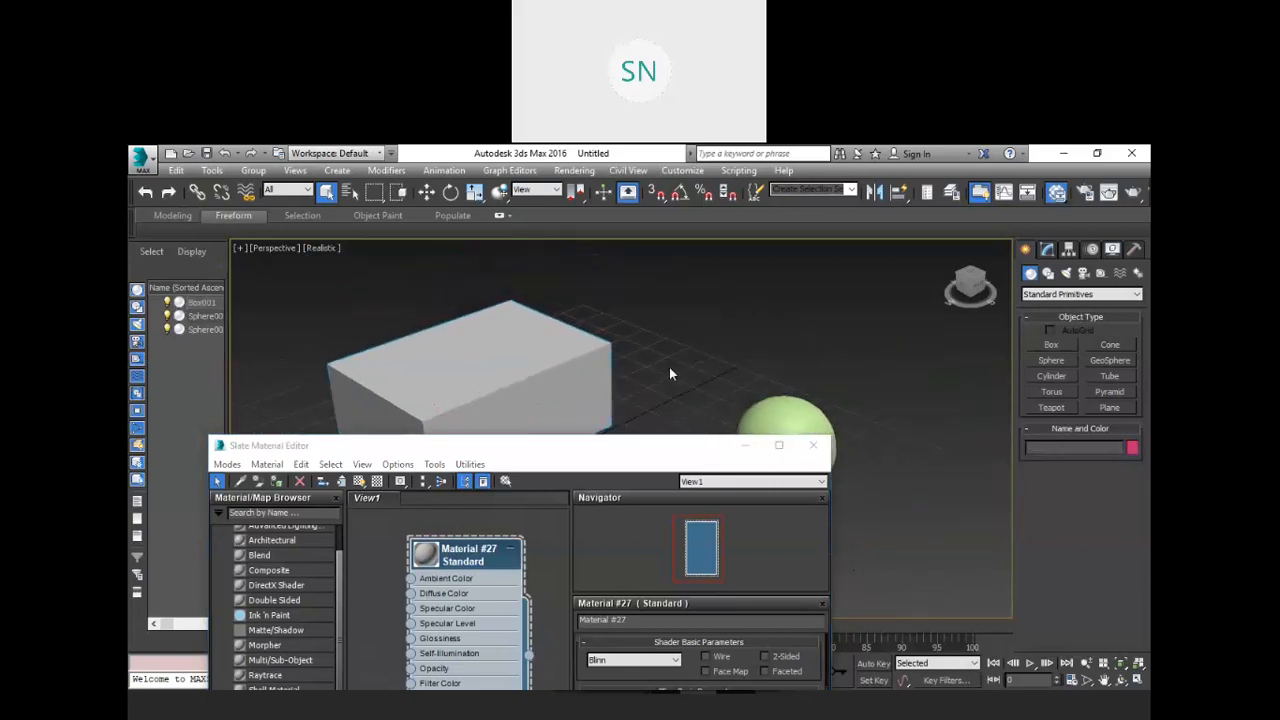
pyautogui.hotkey('shift', 'q')
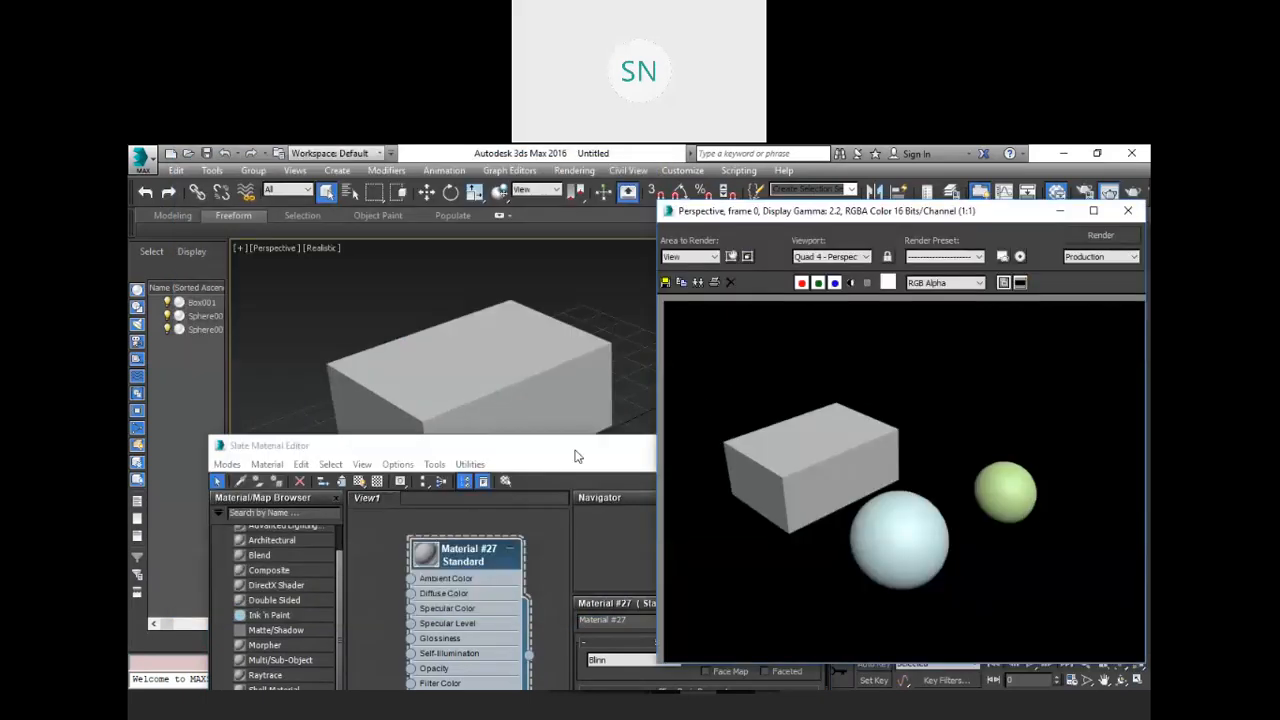
# Narrow the Slate Material Editor beside the render, assign the Standard material to the light-blue sphere, and re-render the Perspective view.
pyautogui.moveTo(575, 456); pyautogui.dragTo(517, 202)
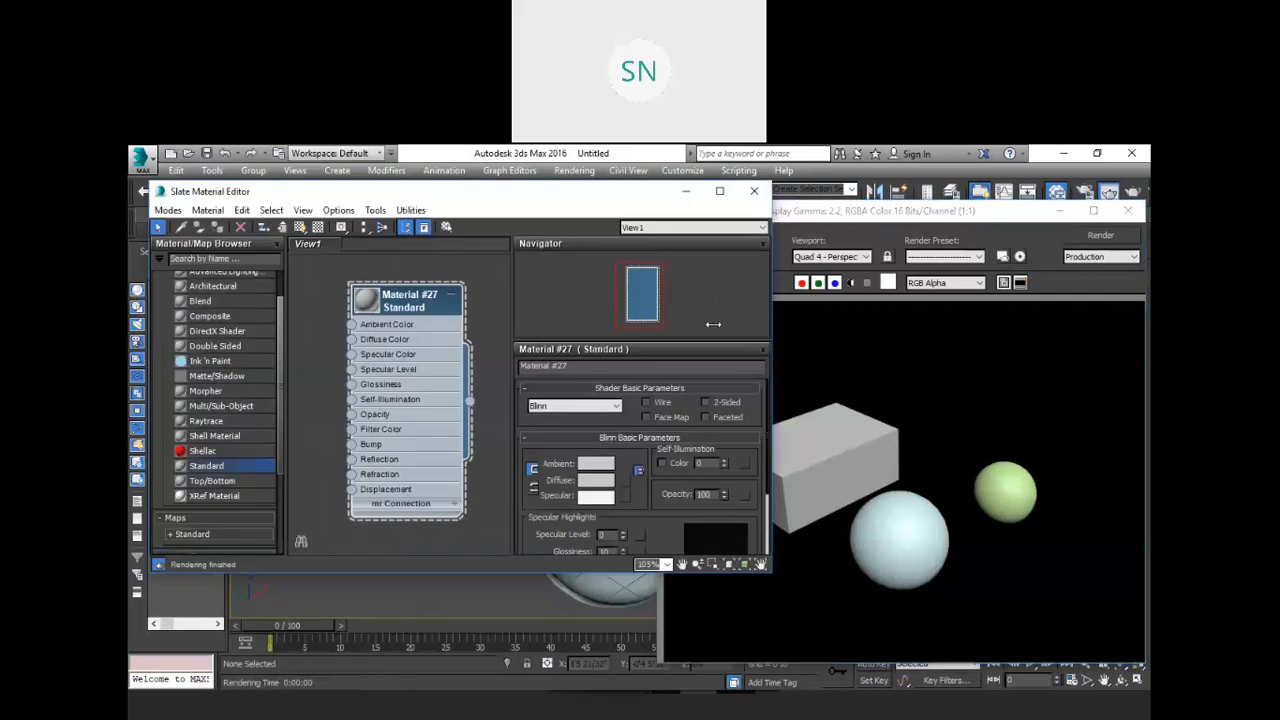
pyautogui.moveTo(738, 327); pyautogui.dragTo(704, 327)
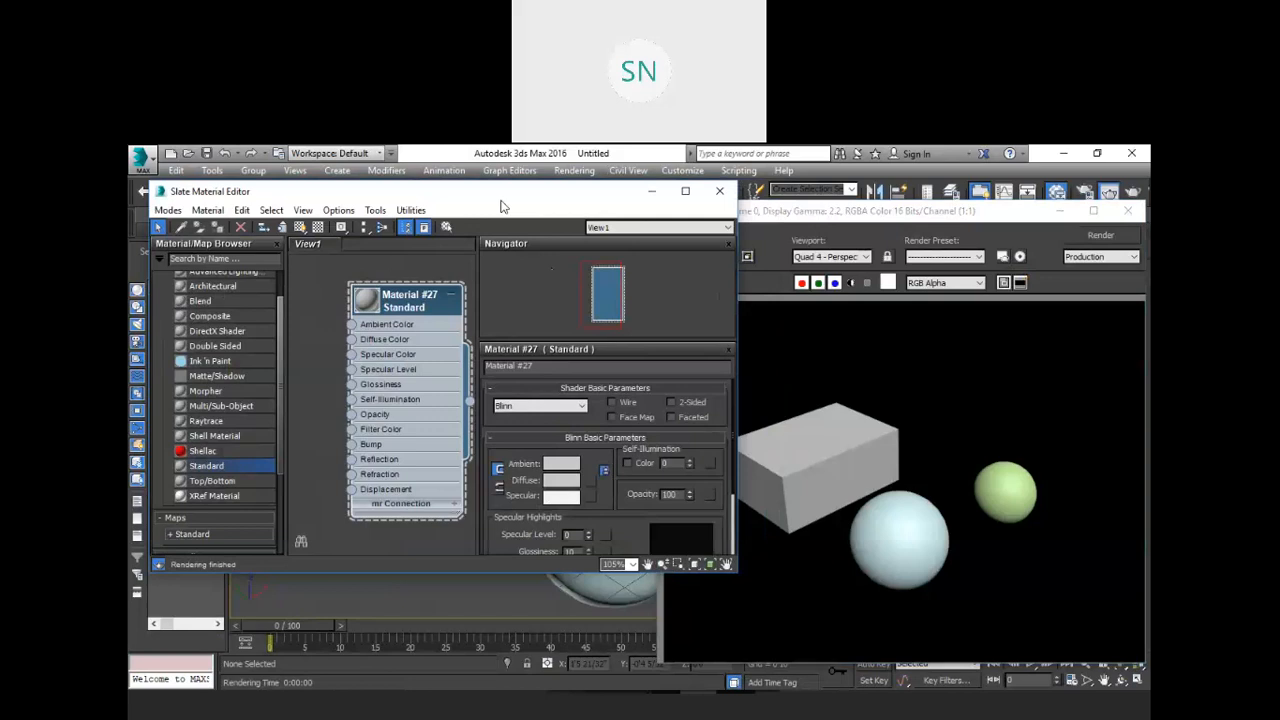
pyautogui.moveTo(462, 190); pyautogui.dragTo(436, 158)
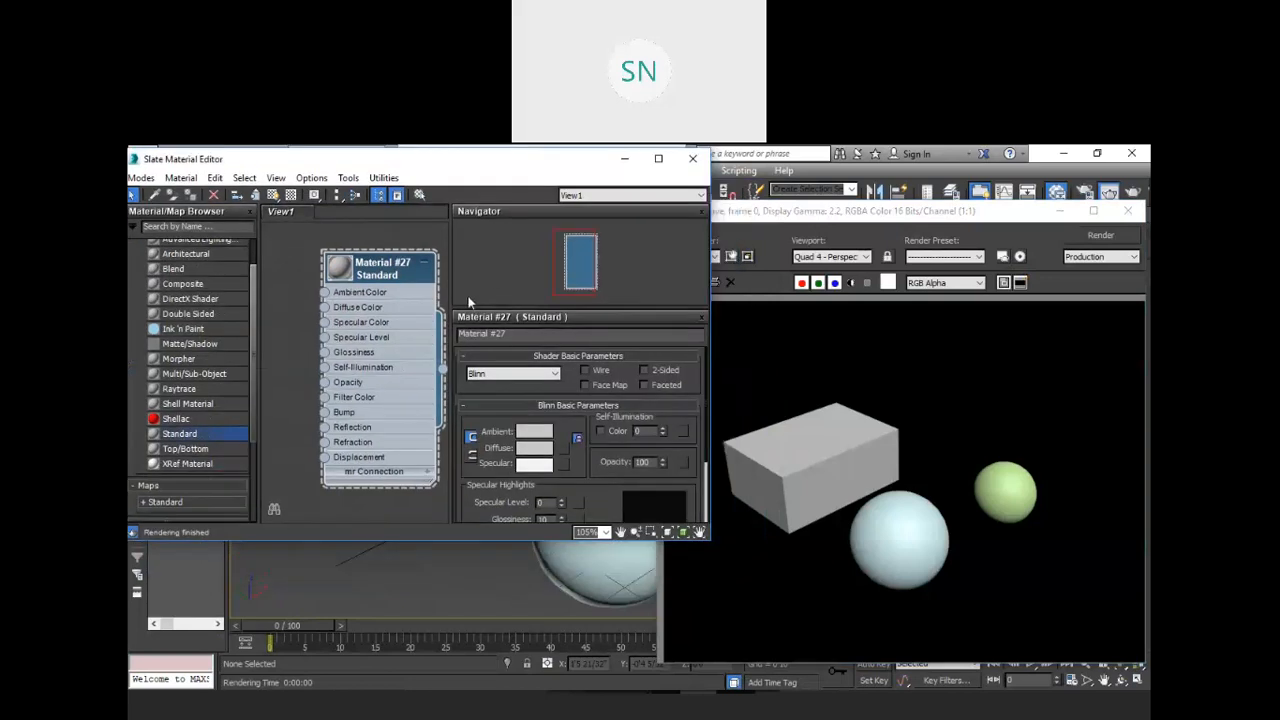
pyautogui.click(598, 569)
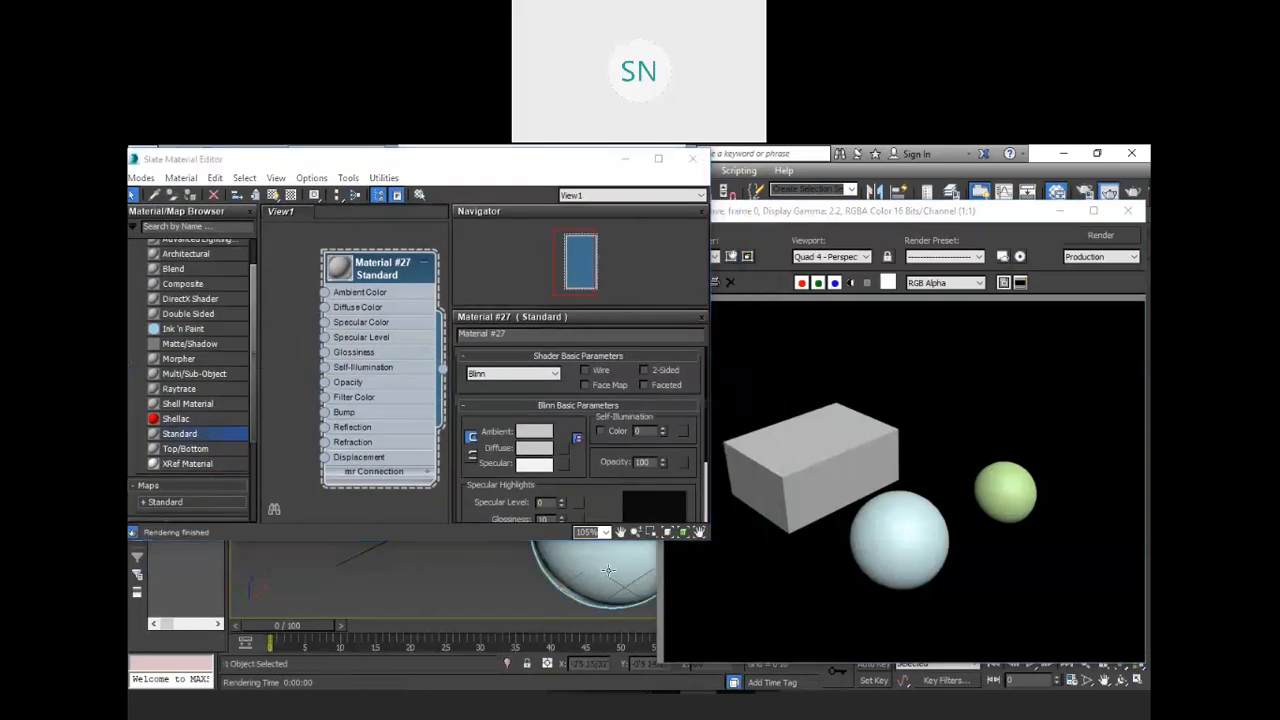
pyautogui.rightClick(370, 270)
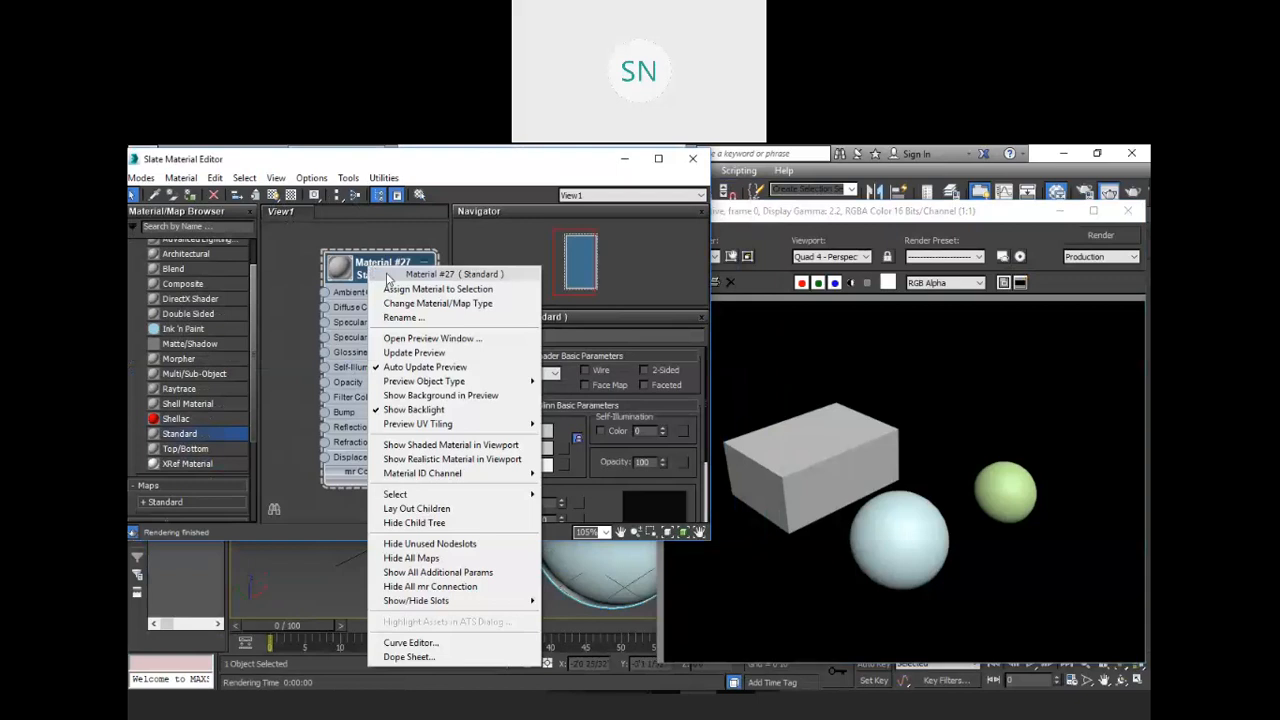
pyautogui.click(410, 289)
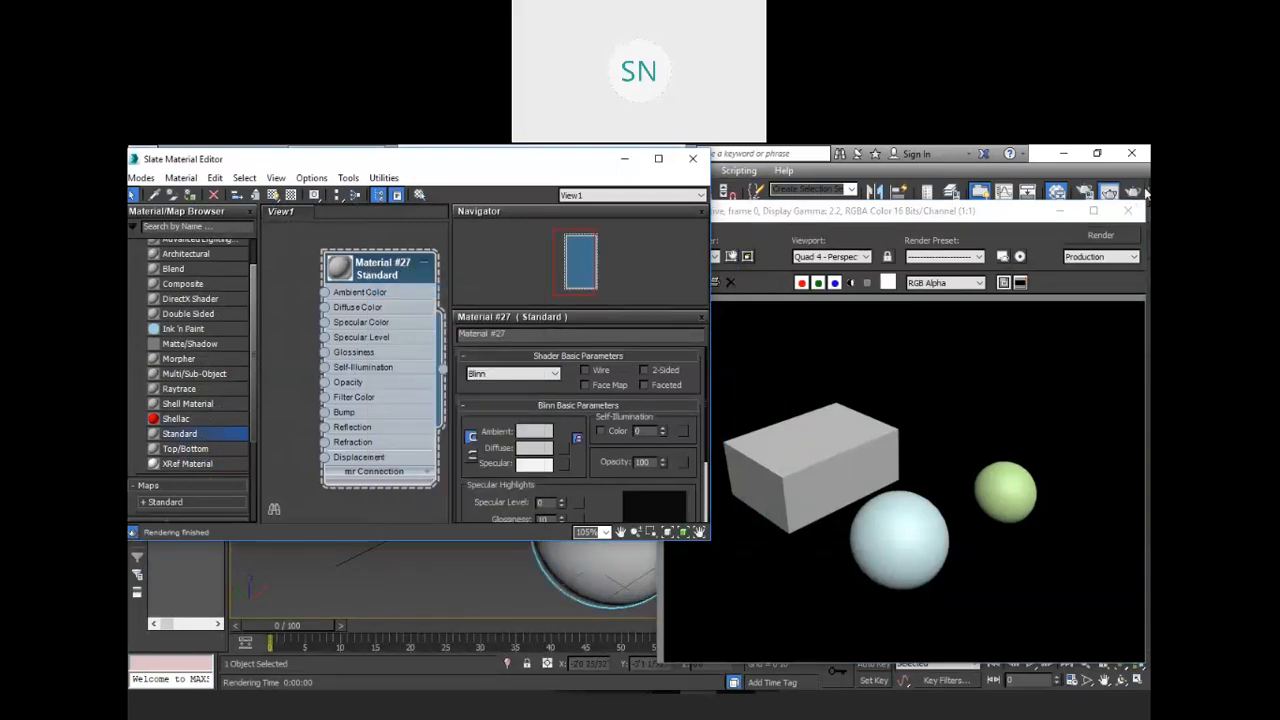
pyautogui.click(1104, 240)
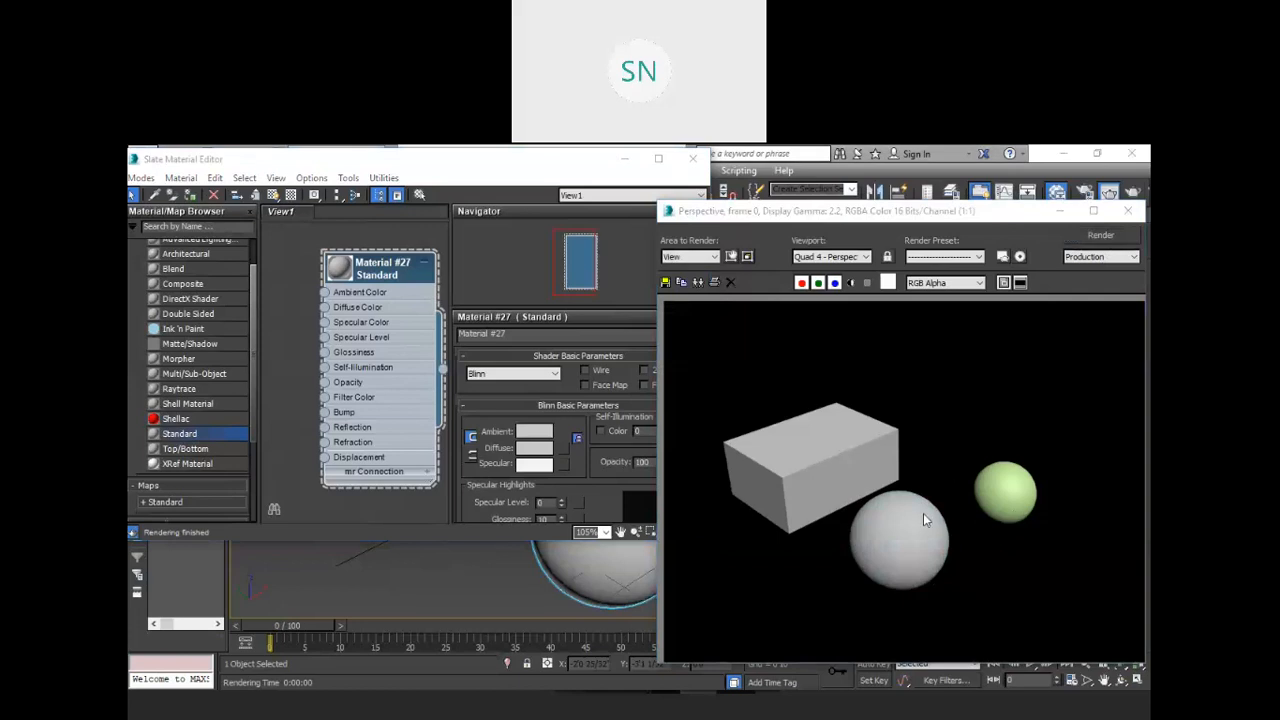
# Enlarge the Slate Material Editor window to reveal all parameter rollouts, and enlarge the Standard material node's preview.
pyautogui.click(454, 168)
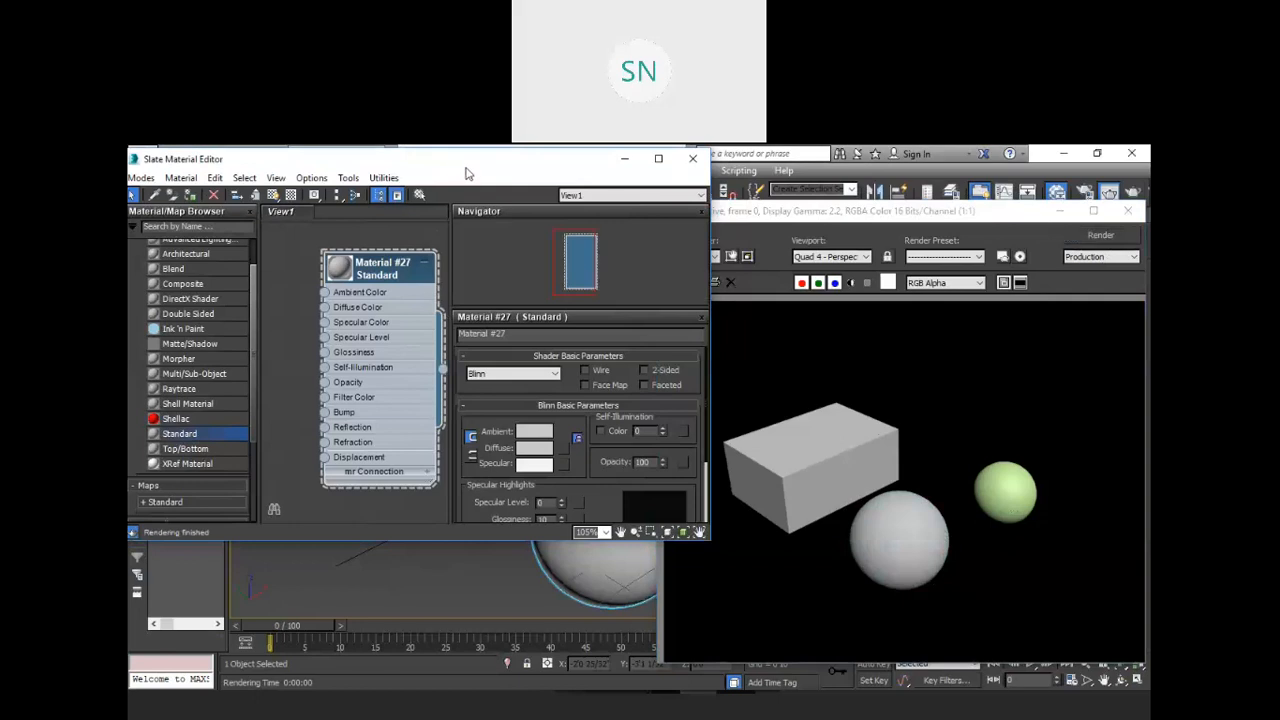
pyautogui.moveTo(465, 174); pyautogui.dragTo(478, 183)
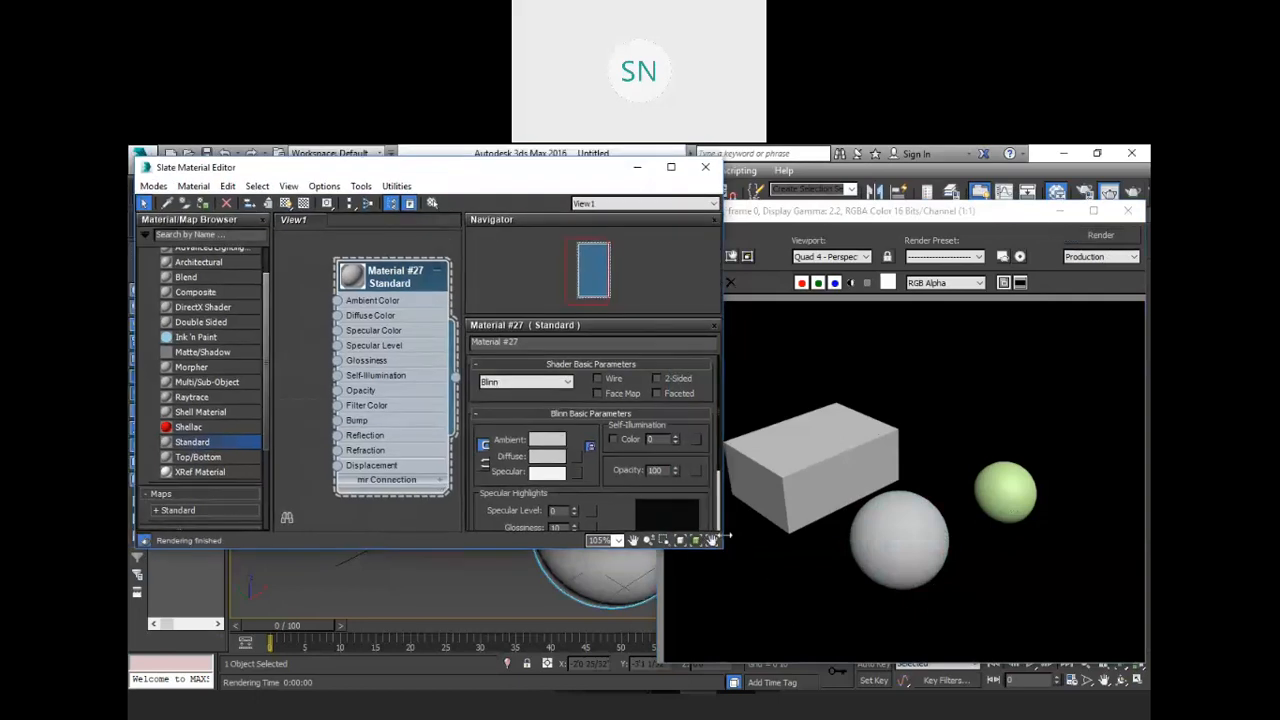
pyautogui.moveTo(719, 556); pyautogui.dragTo(840, 556)
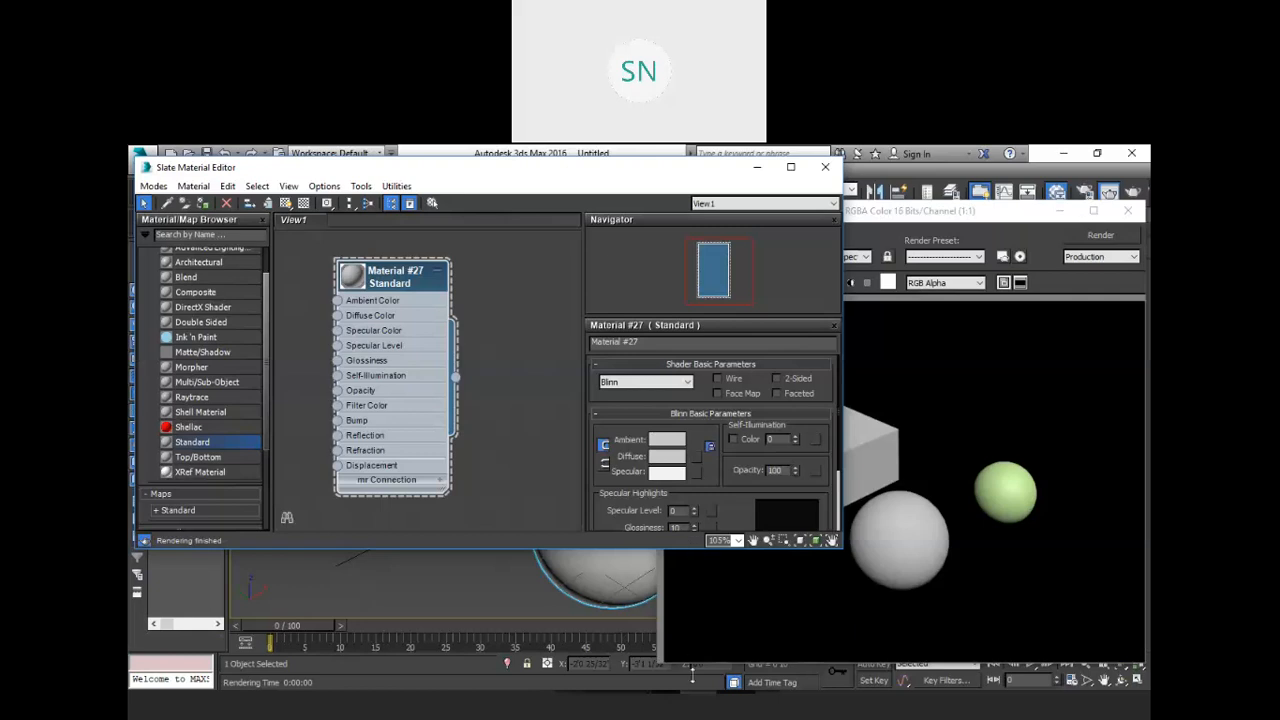
pyautogui.moveTo(690, 657); pyautogui.dragTo(690, 657)
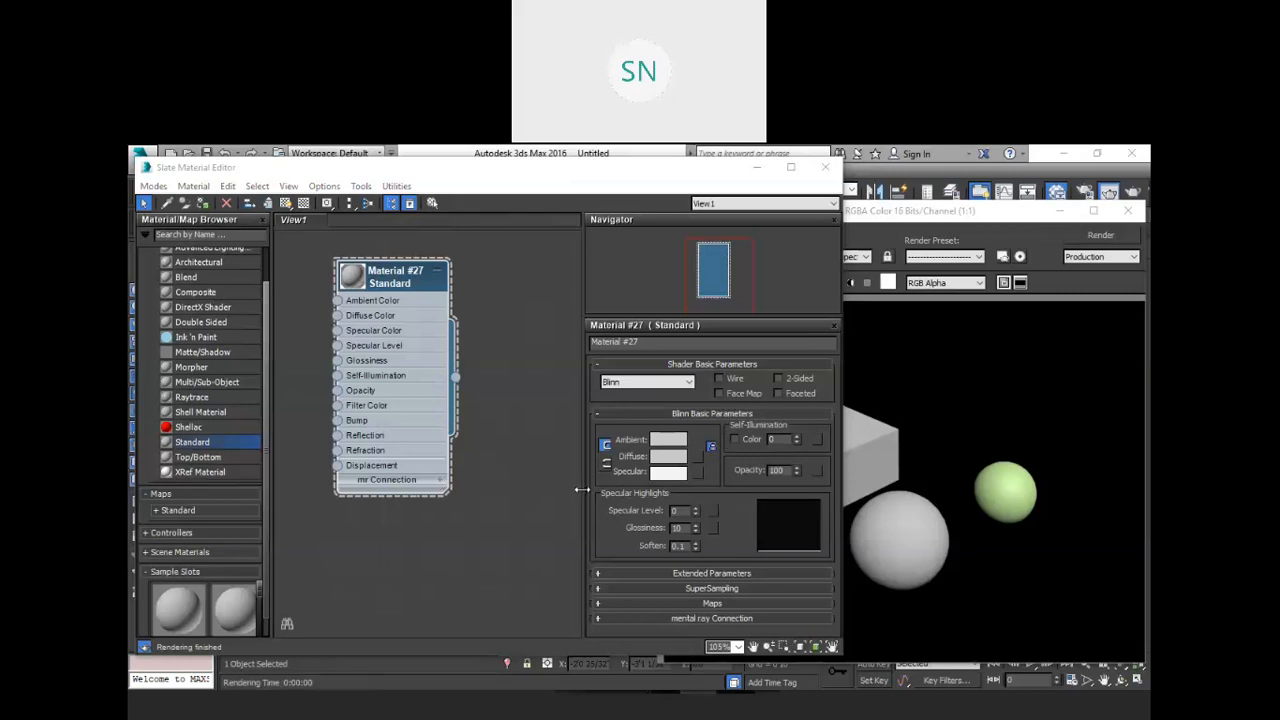
pyautogui.doubleClick(352, 278)
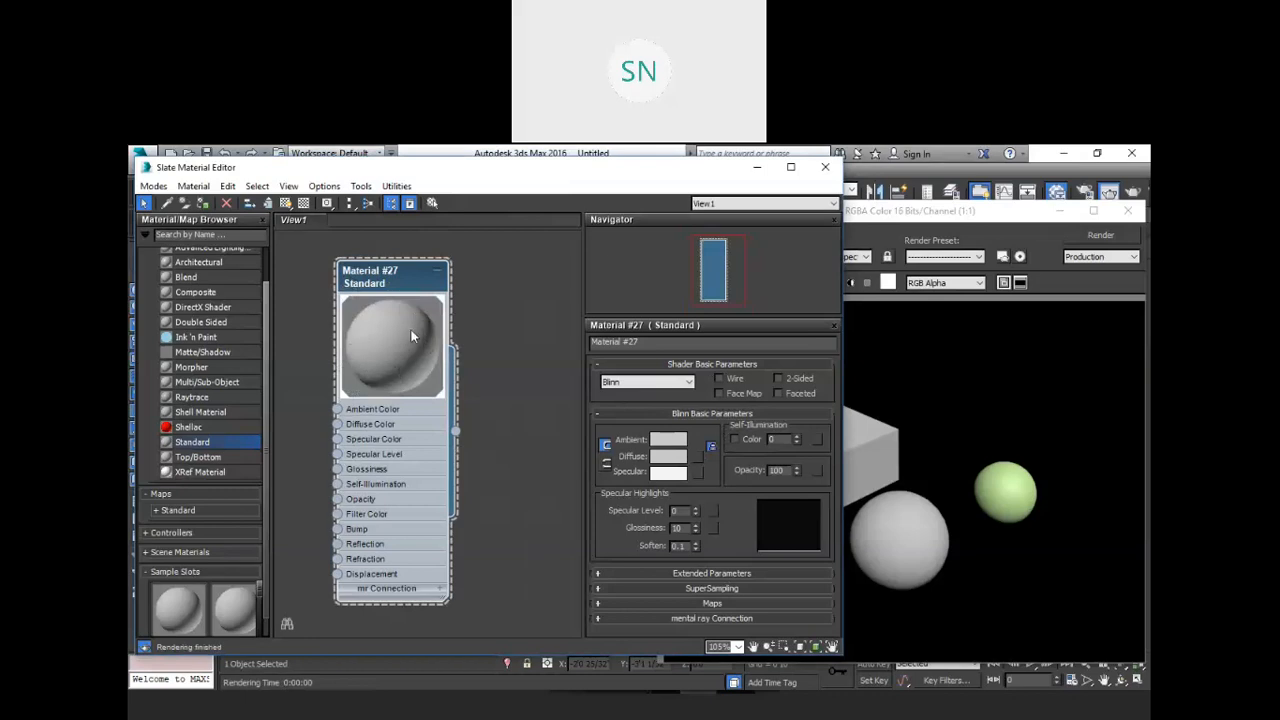
# Set the Standard material's diffuse color to light green, with red 150, green 246 and blue 155.
pyautogui.click(670, 458)
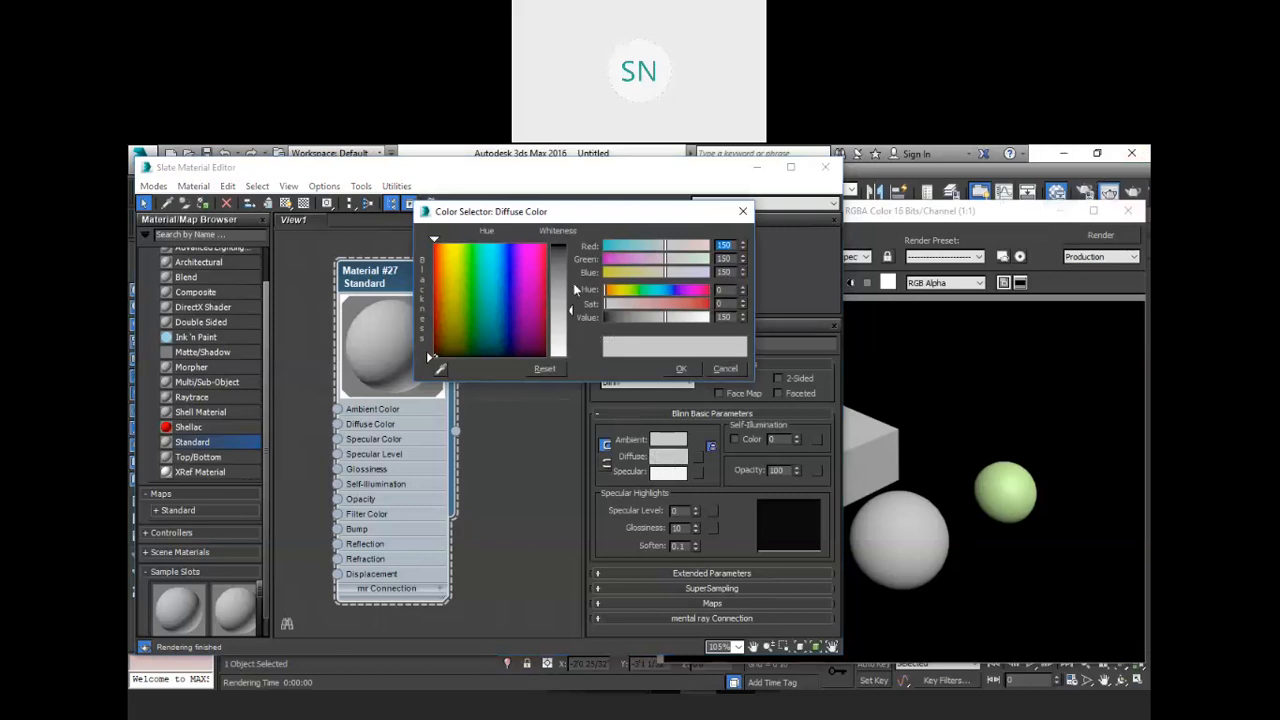
pyautogui.click(481, 270)
pyautogui.moveTo(481, 270); pyautogui.dragTo(473, 259)
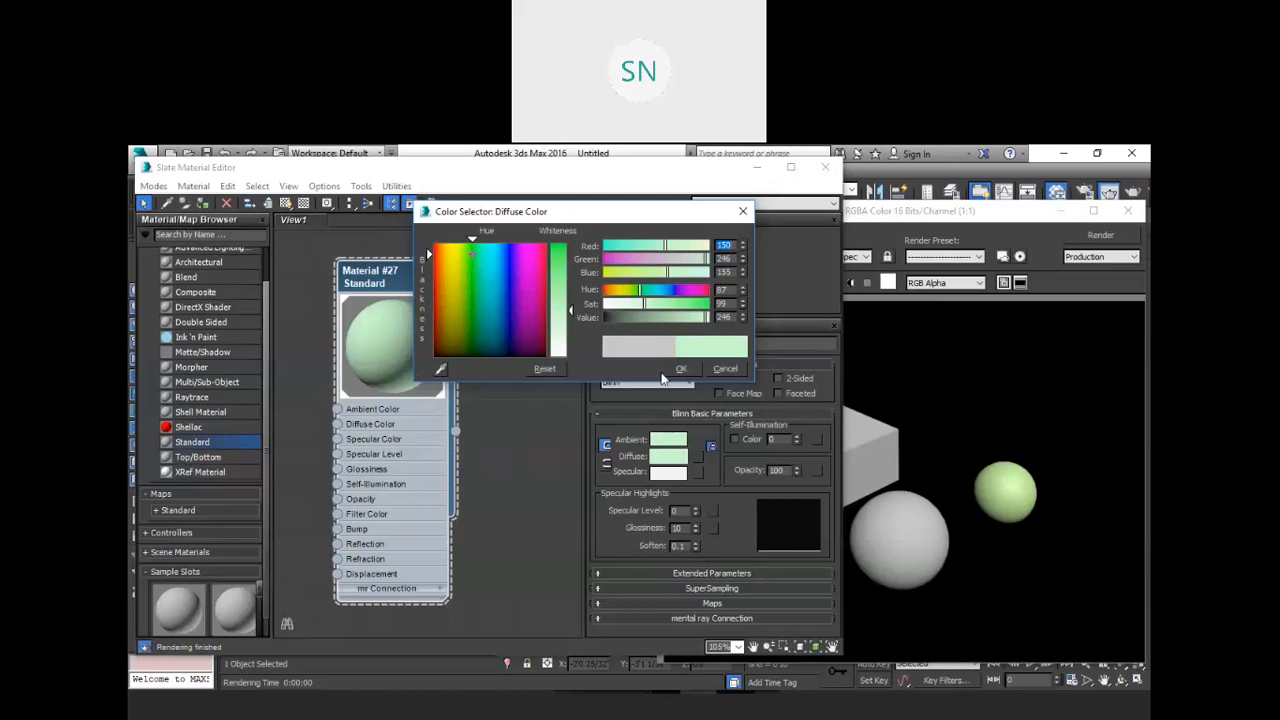
pyautogui.click(681, 368)
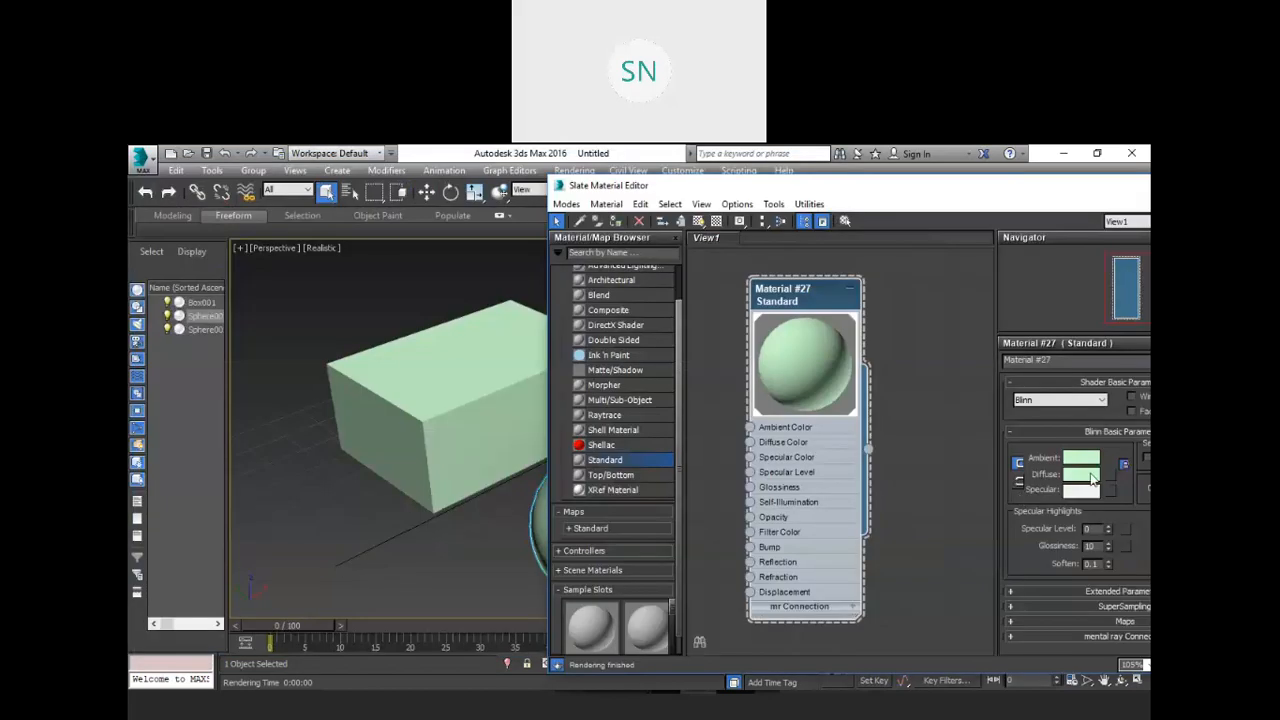
# Set the material's diffuse color to pink, with red 242, green 65 and blue 119, and re-render the Perspective view.
pyautogui.click(1080, 474)
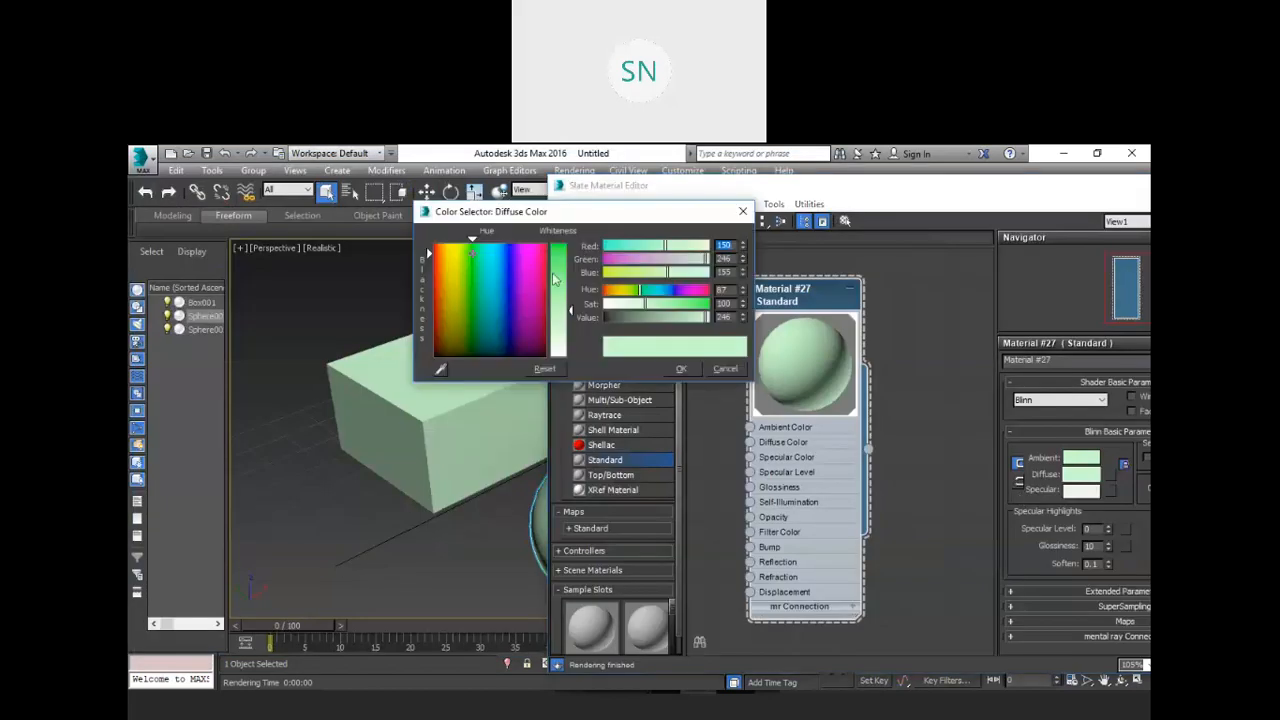
pyautogui.moveTo(490, 289)
pyautogui.mouseDown()
pyautogui.moveTo(449, 265)
pyautogui.moveTo(437, 276)
pyautogui.moveTo(497, 298)
pyautogui.moveTo(535, 276)
pyautogui.moveTo(507, 258)
pyautogui.mouseUp()
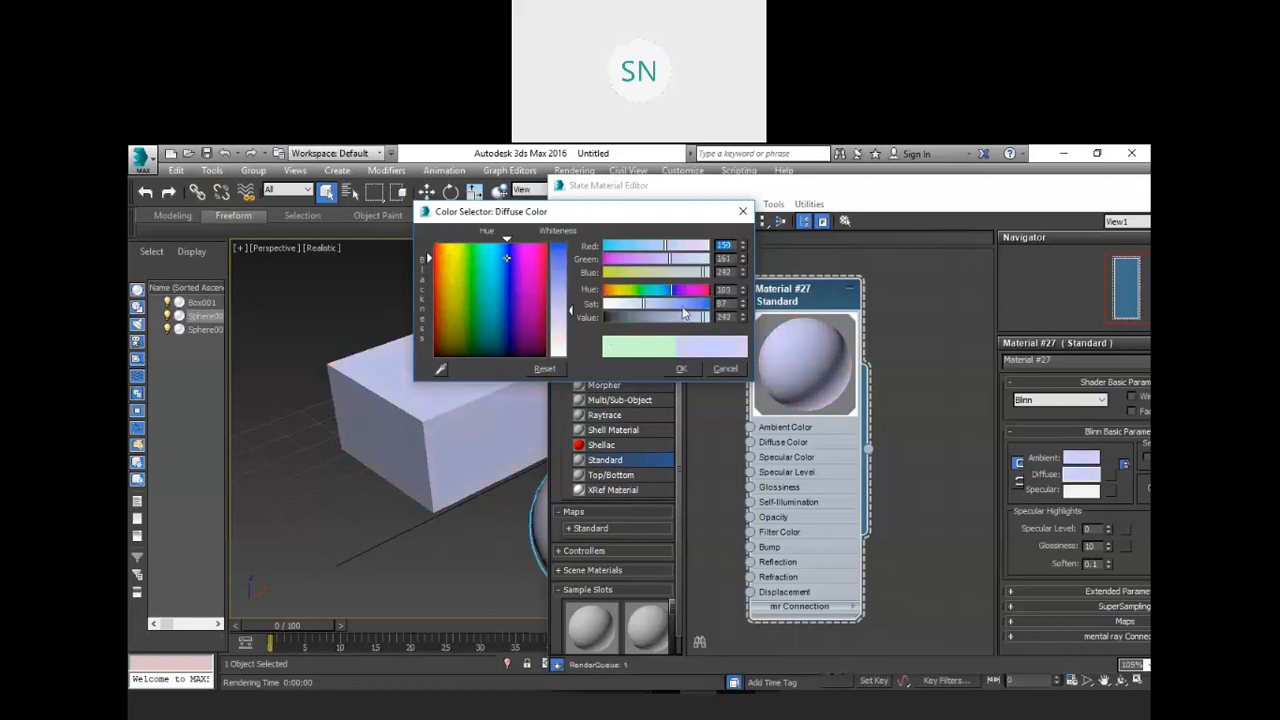
pyautogui.moveTo(643, 305); pyautogui.dragTo(611, 297)
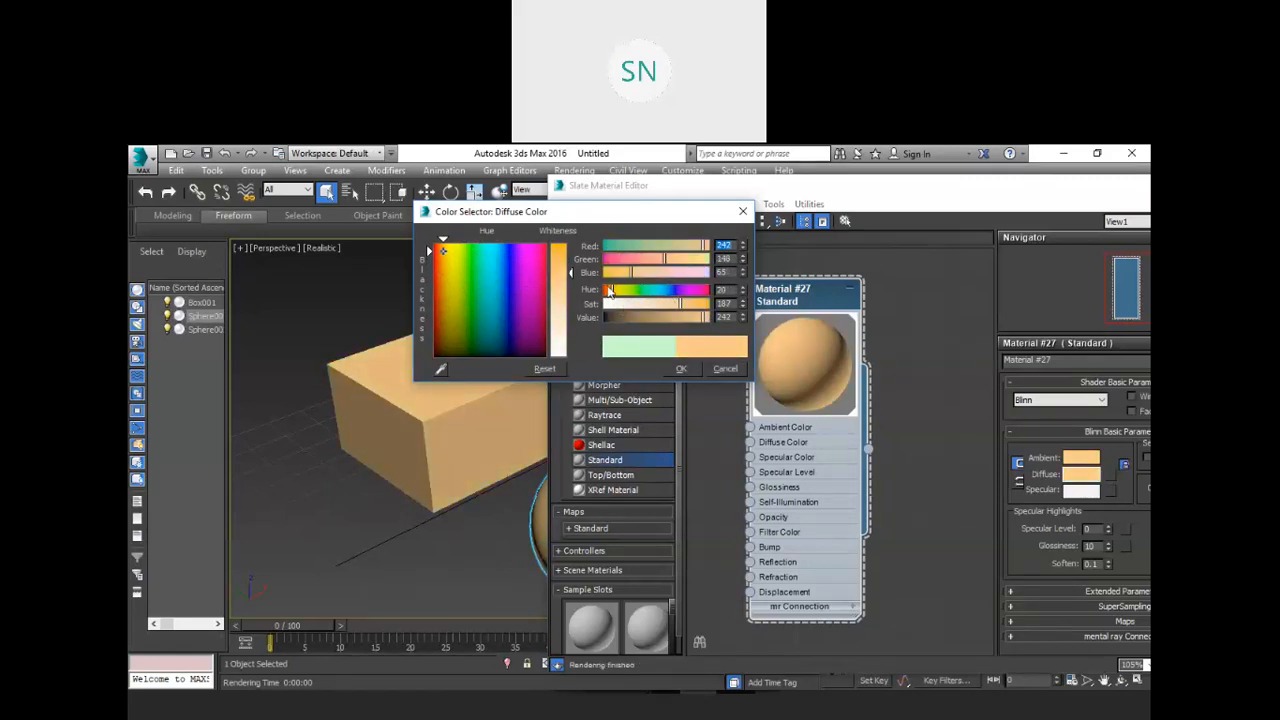
pyautogui.moveTo(613, 290); pyautogui.dragTo(703, 313)
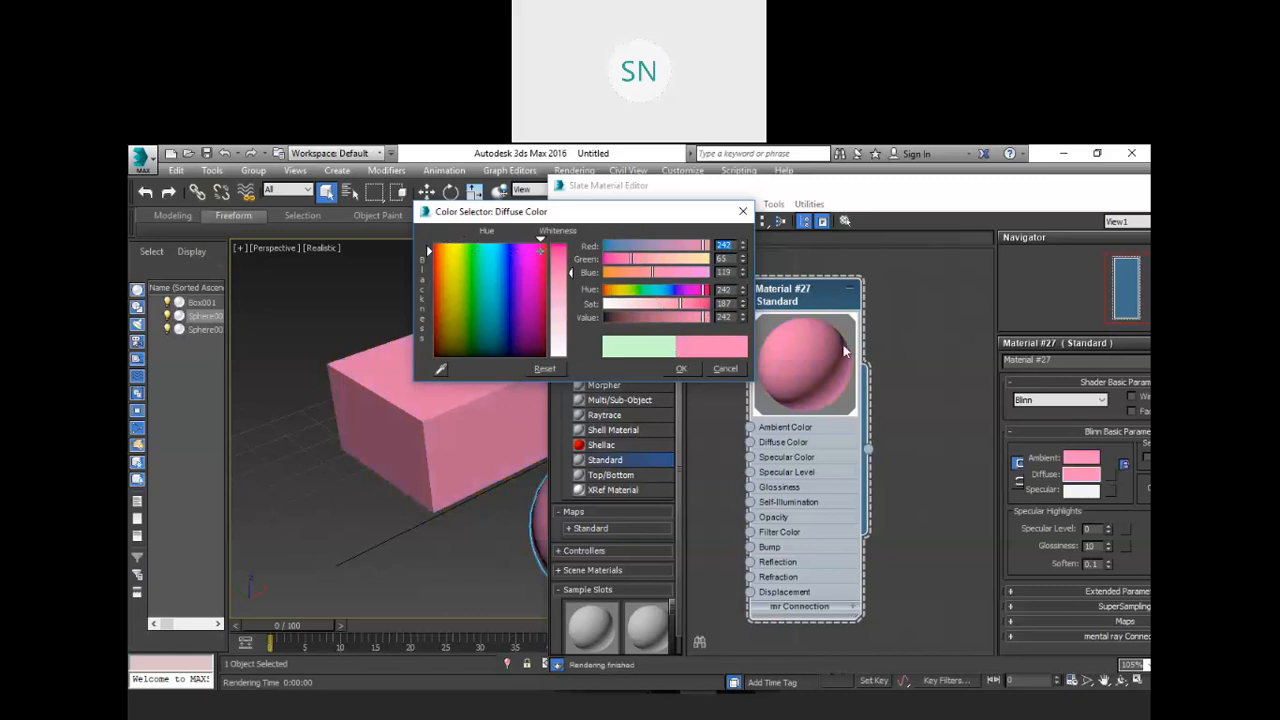
pyautogui.moveTo(600, 211); pyautogui.dragTo(843, 342)
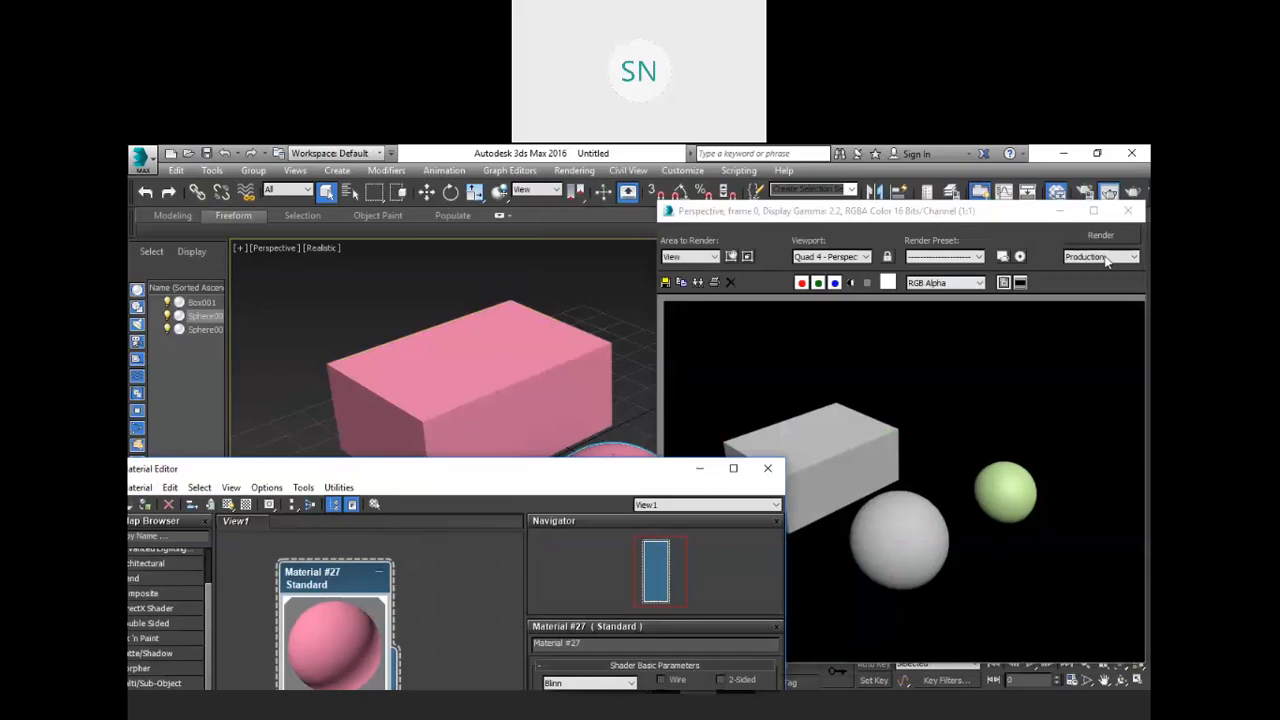
pyautogui.click(1110, 237)
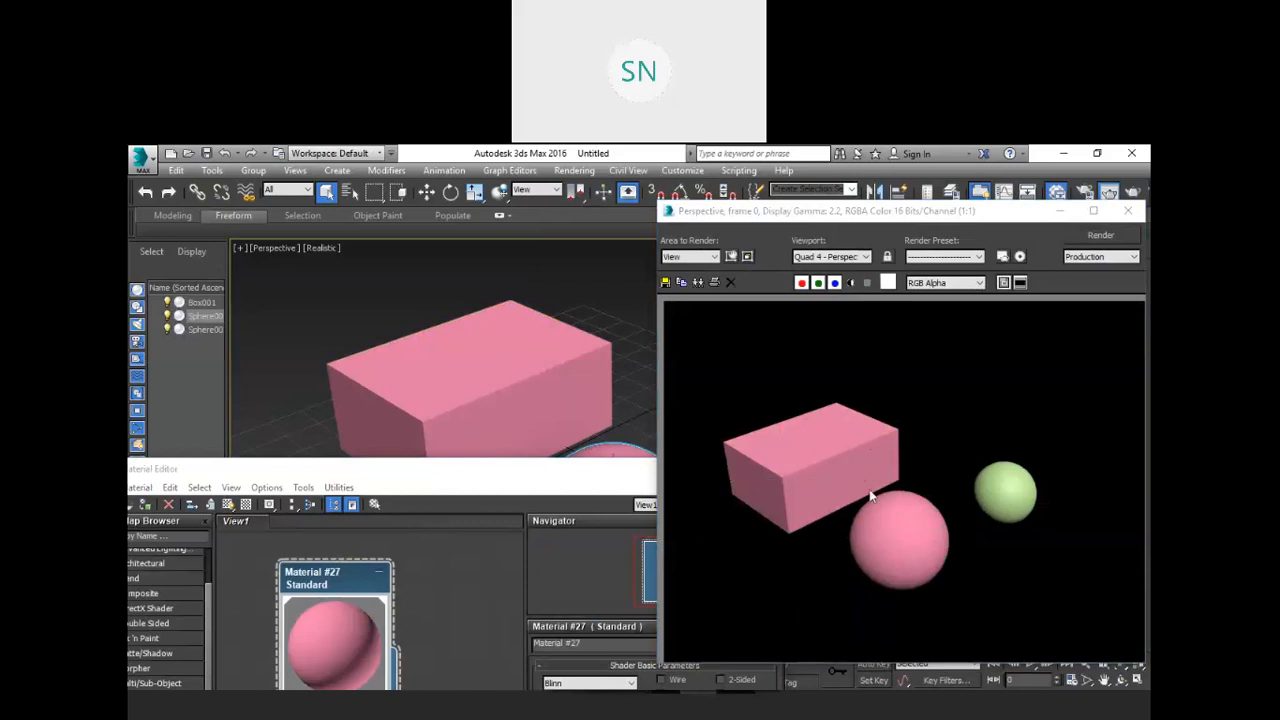
# Bring back the Slate Material Editor, magnify the pink material's preview, and set its Specular Level to 52.
pyautogui.click(516, 478)
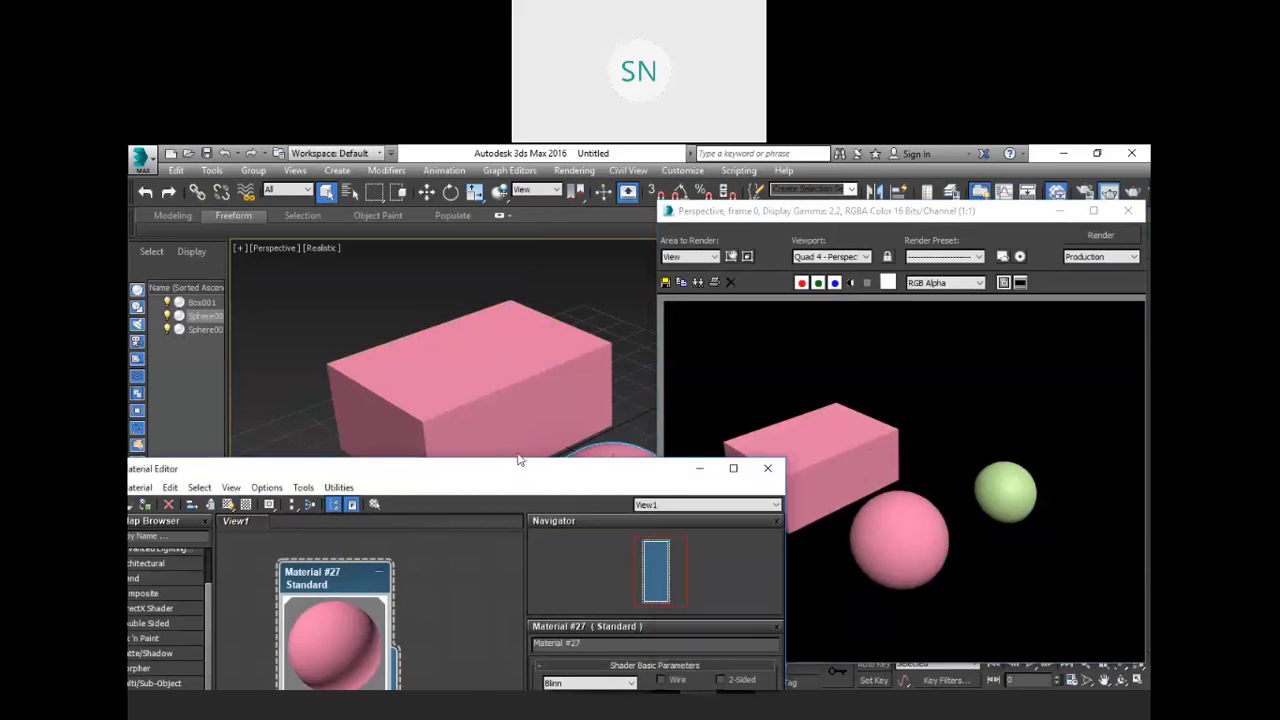
pyautogui.click(581, 193)
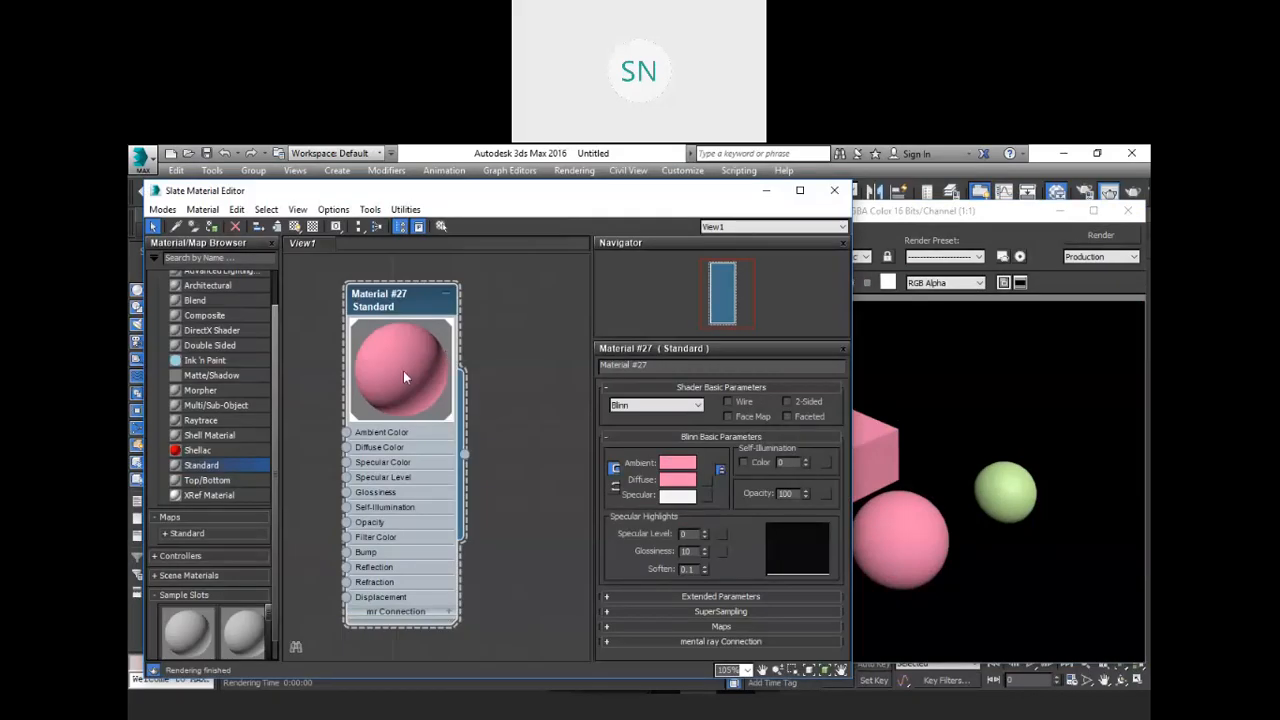
pyautogui.scroll(1, 405, 371)
pyautogui.scroll(3, 381, 343)
pyautogui.scroll(-1, 405, 350)
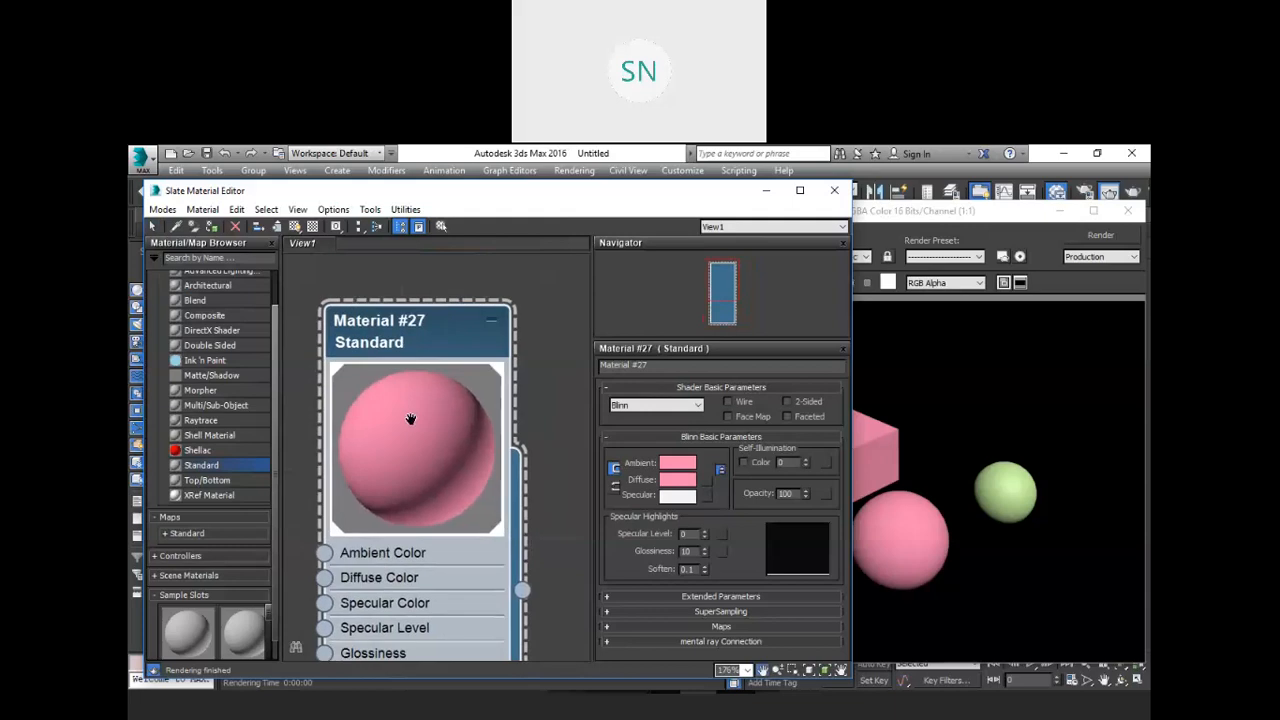
pyautogui.moveTo(409, 420); pyautogui.dragTo(383, 408, button='middle')
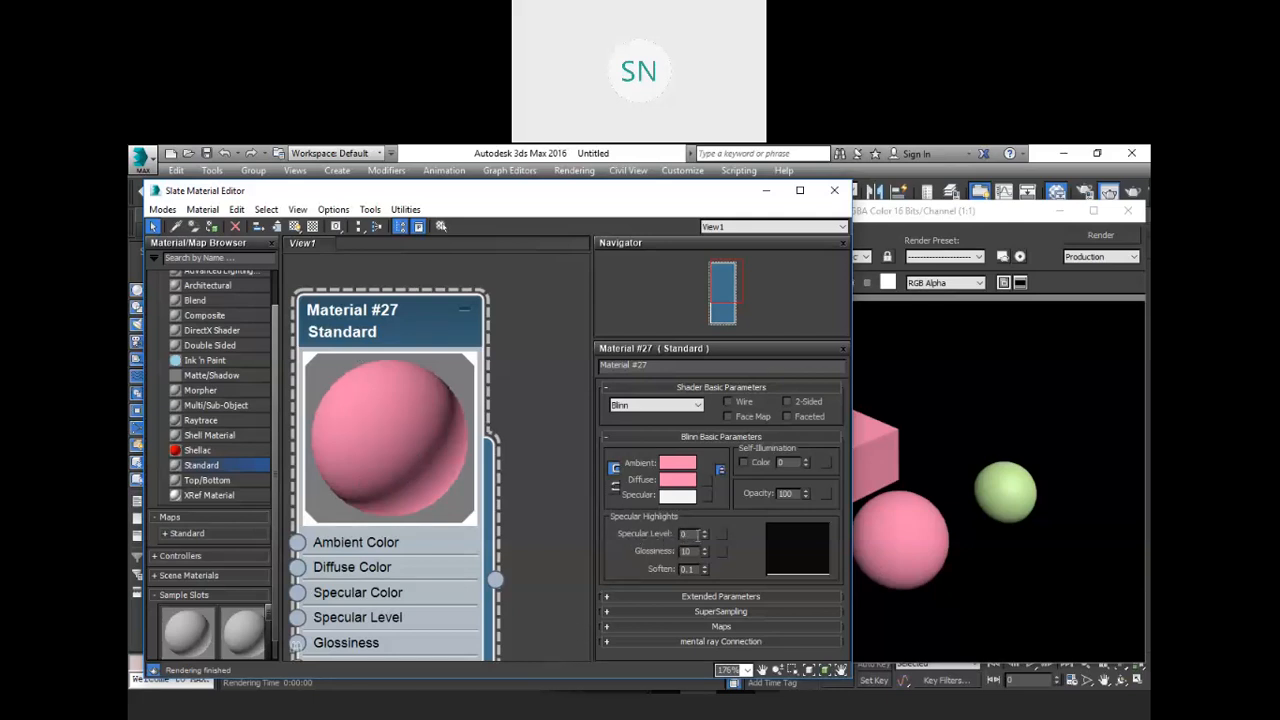
pyautogui.click(704, 531)
pyautogui.moveTo(703, 533); pyautogui.dragTo(703, 532)
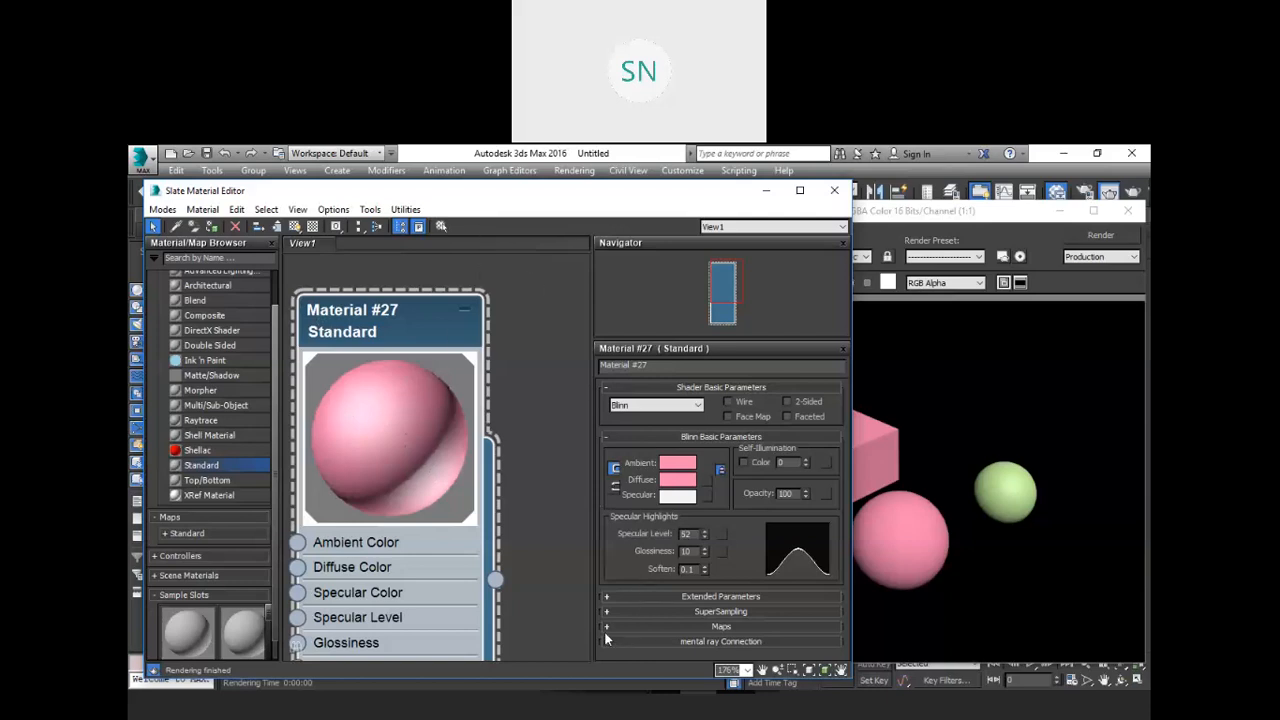
# Re-render the Perspective view with the shinier pink material, and show the Slate Material Editor alongside the rendered image.
pyautogui.moveTo(500, 190); pyautogui.dragTo(575, 617)
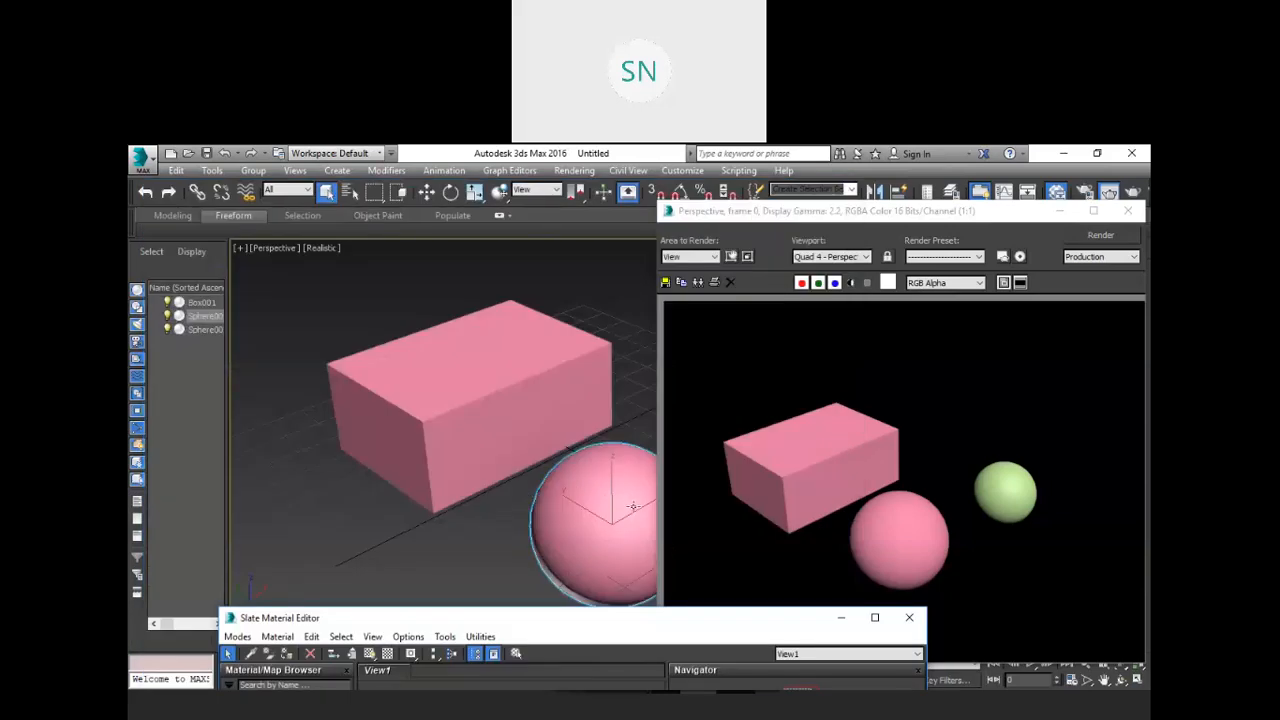
pyautogui.click(1101, 236)
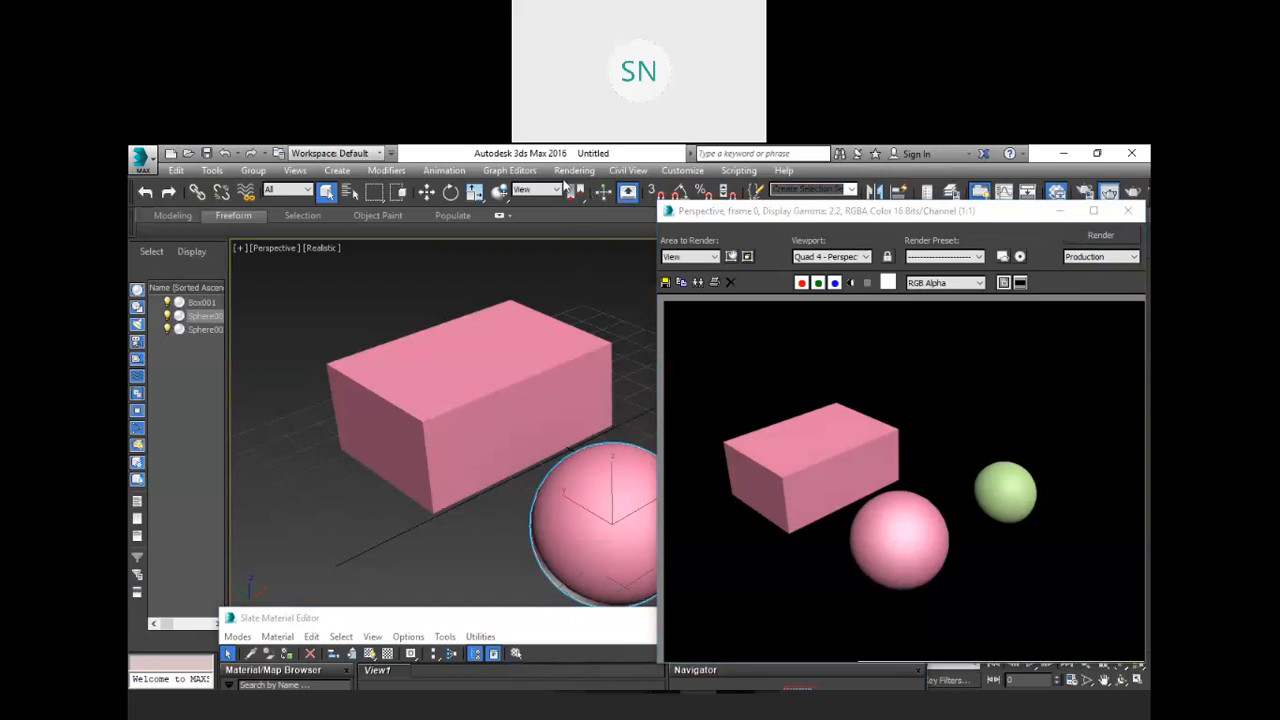
pyautogui.press('m')
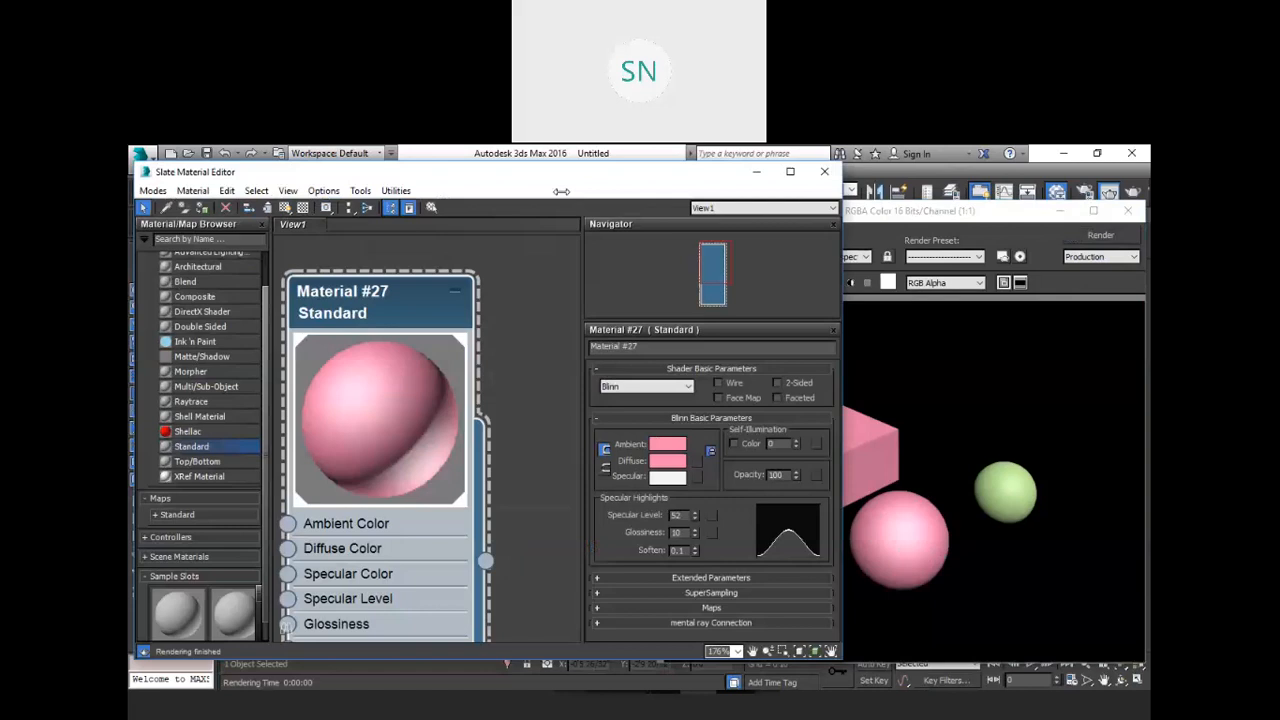
pyautogui.click(903, 213)
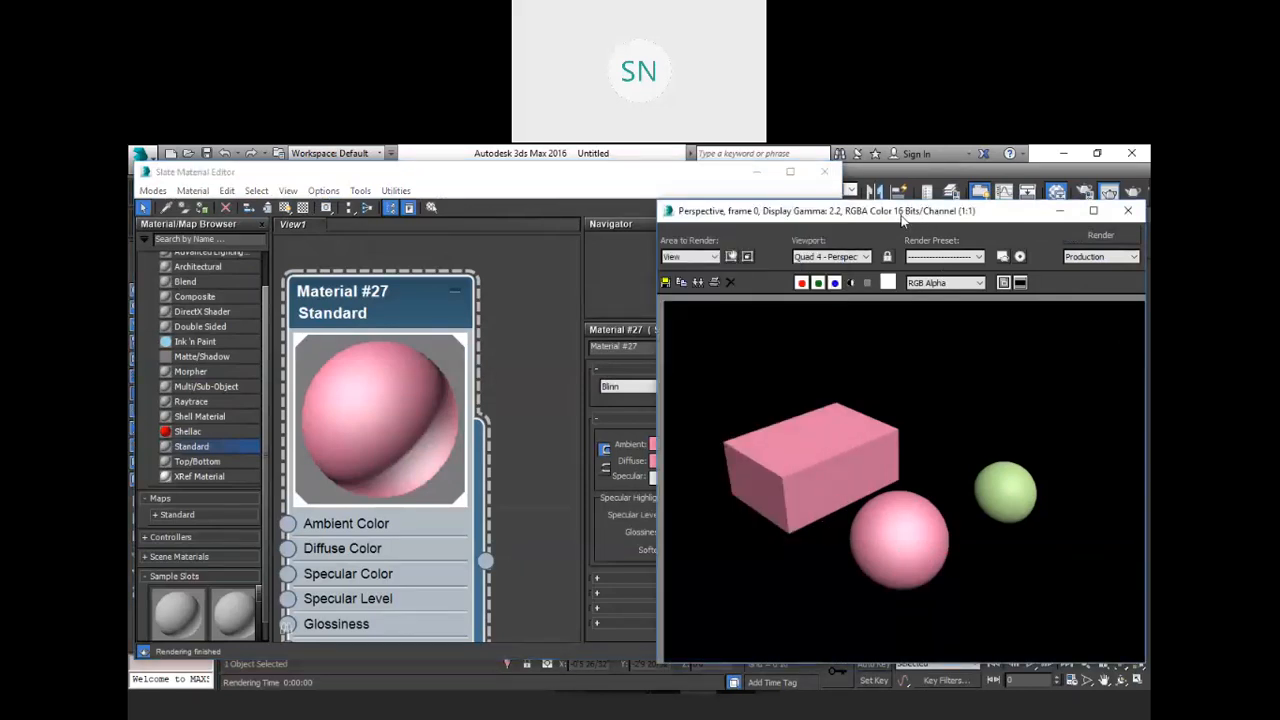
# Set the pink Standard material's Glossiness to 83 and re-render the Perspective view.
pyautogui.moveTo(902, 217); pyautogui.dragTo(902, 221)
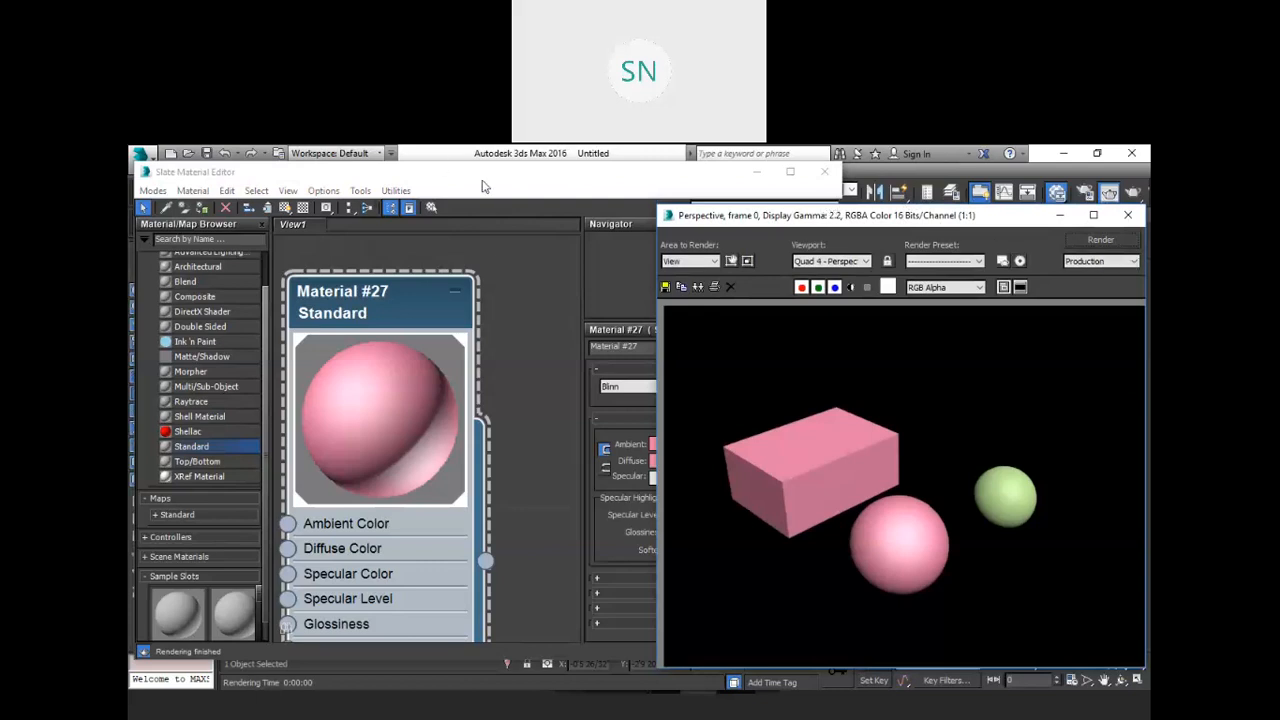
pyautogui.click(374, 388)
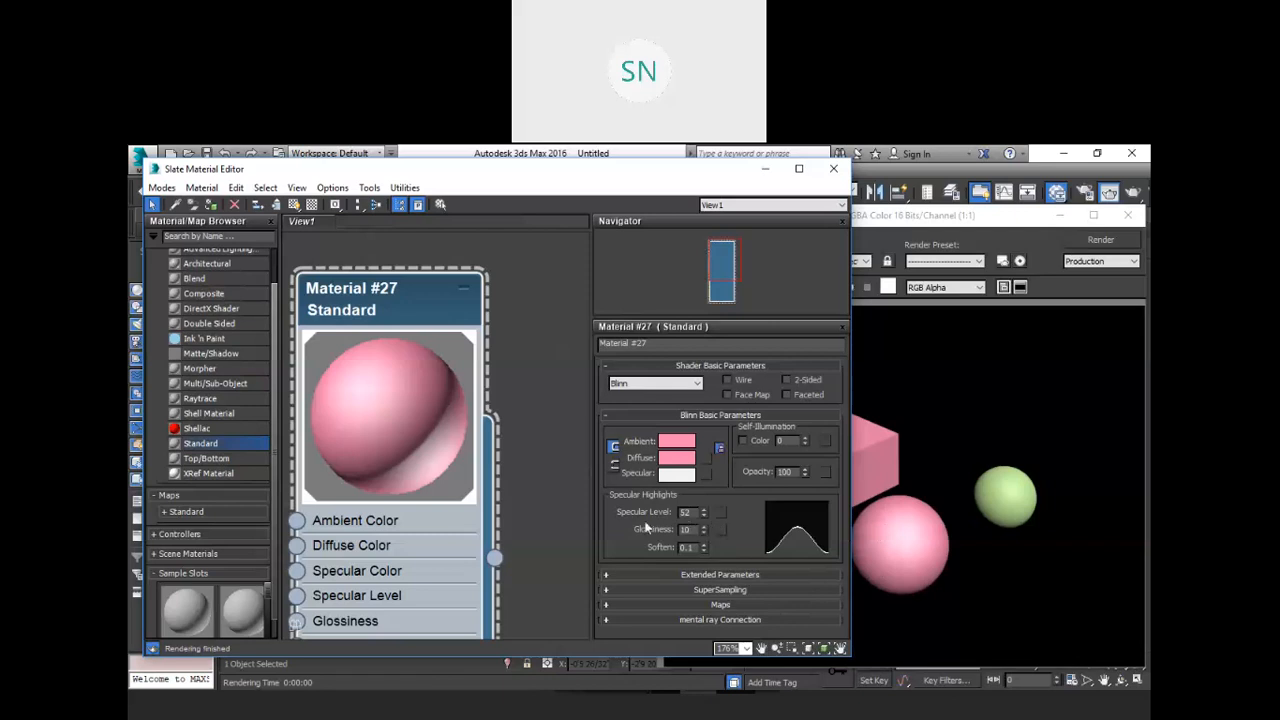
pyautogui.click(704, 528)
pyautogui.moveTo(704, 535); pyautogui.dragTo(703, 508)
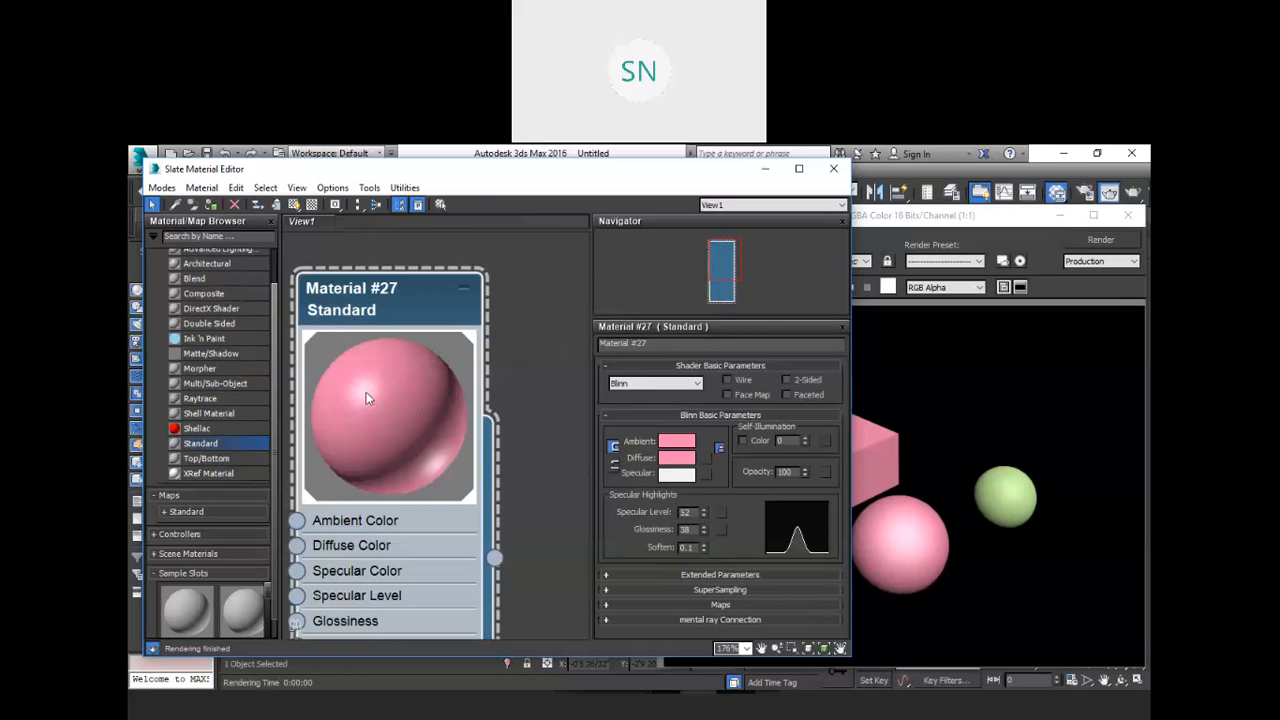
pyautogui.moveTo(704, 533); pyautogui.dragTo(693, 488)
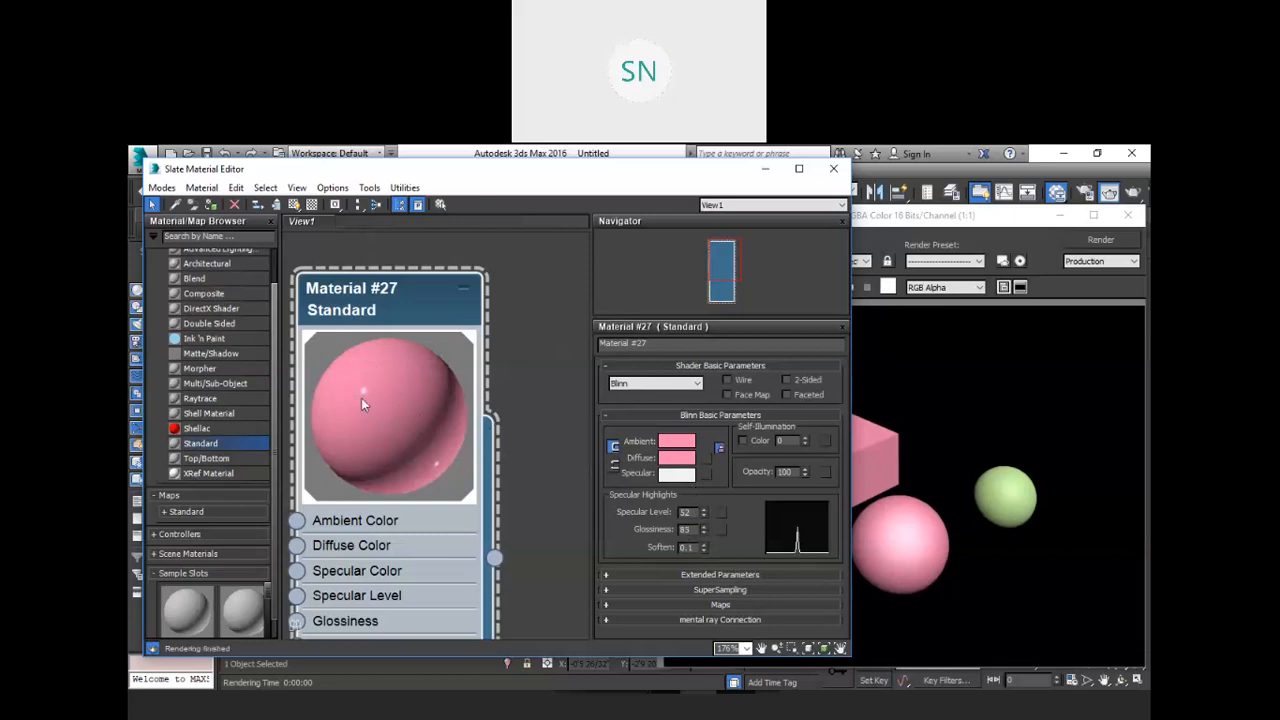
pyautogui.click(1092, 244)
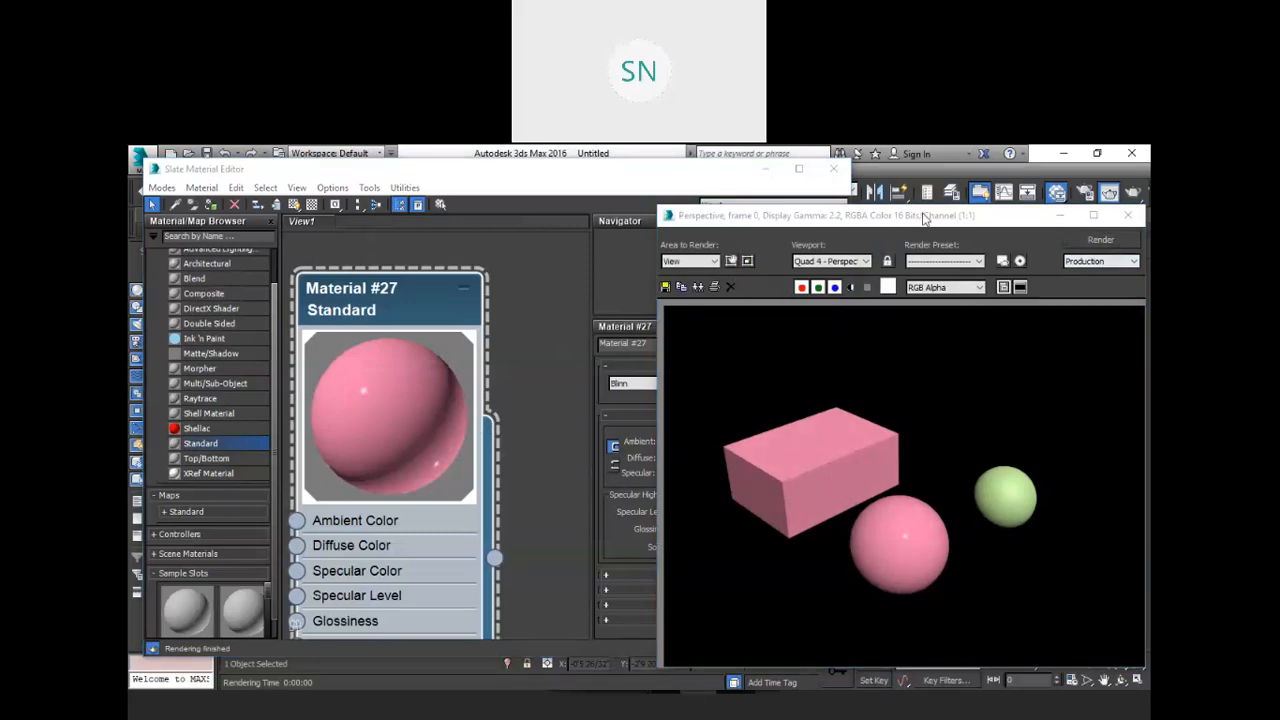
# Resize and reposition the rendered image beside the pink material's preview to examine the highlight on the pink sphere.
pyautogui.click(882, 222)
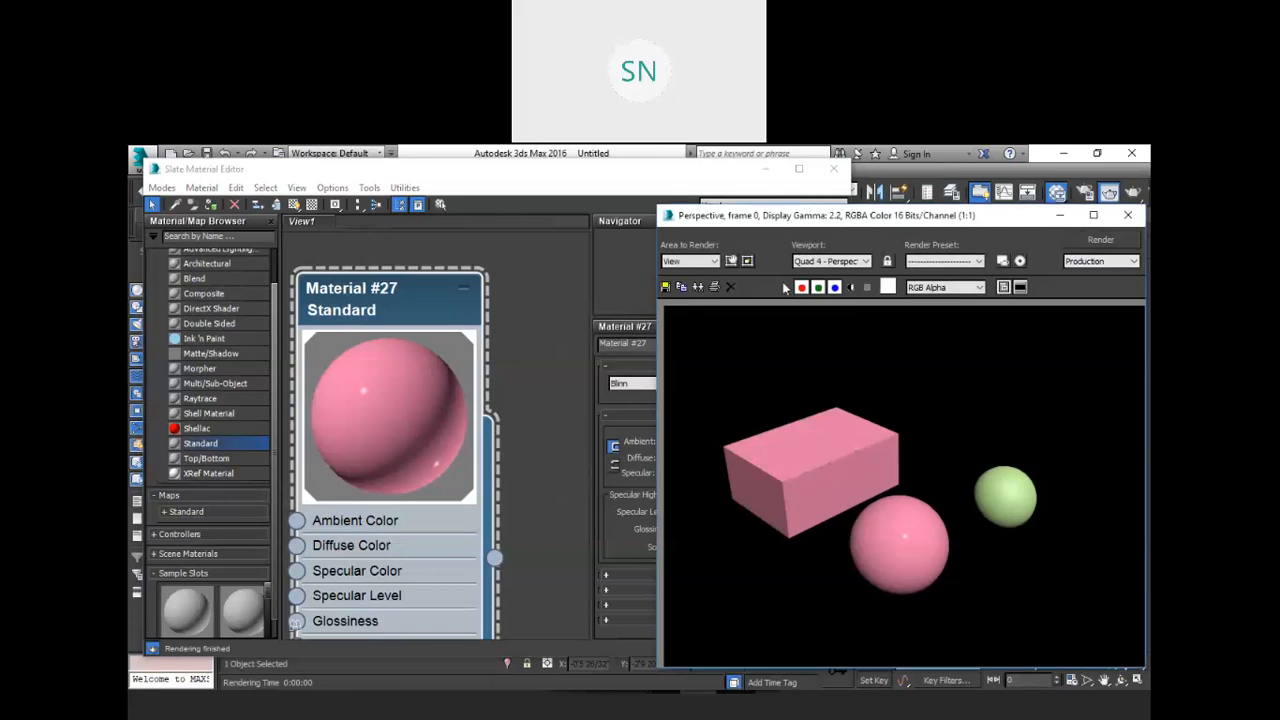
pyautogui.moveTo(785, 288); pyautogui.dragTo(694, 267)
pyautogui.moveTo(562, 418); pyautogui.dragTo(358, 406)
pyautogui.moveTo(603, 198); pyautogui.dragTo(606, 160)
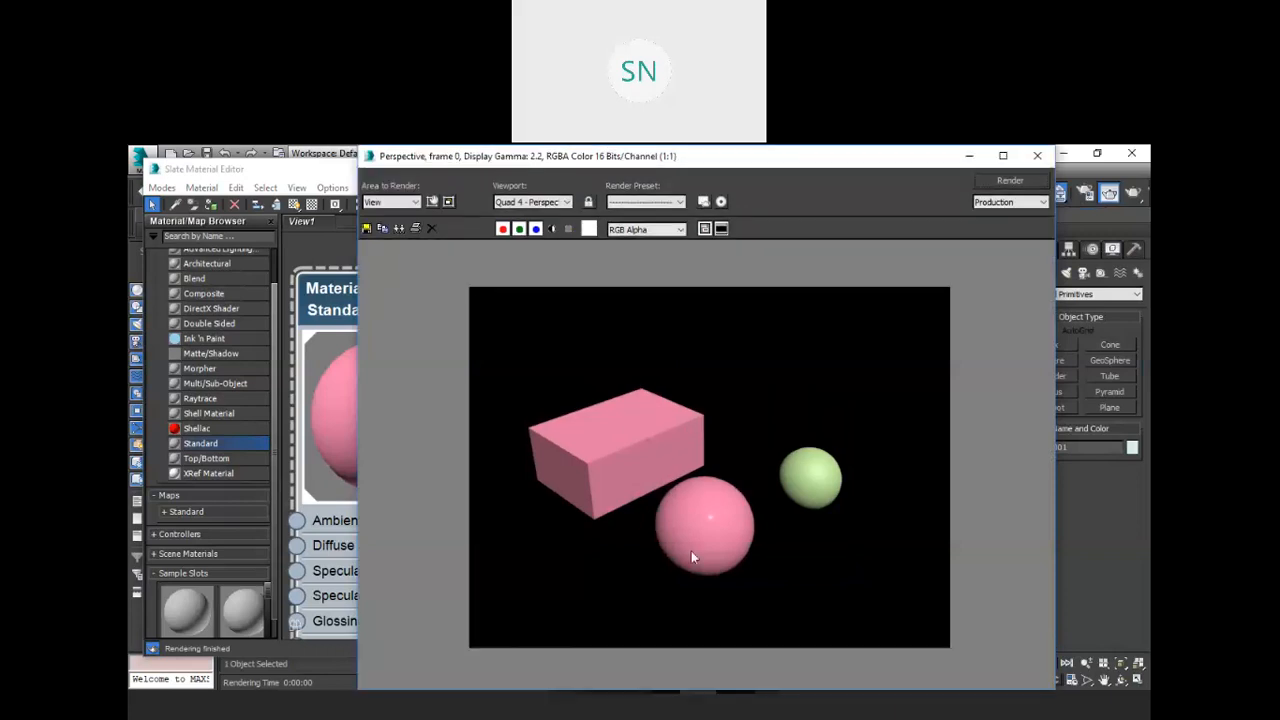
pyautogui.scroll(1, 691, 557)
pyautogui.scroll(-1, 722, 508)
pyautogui.moveTo(470, 294); pyautogui.dragTo(622, 311)
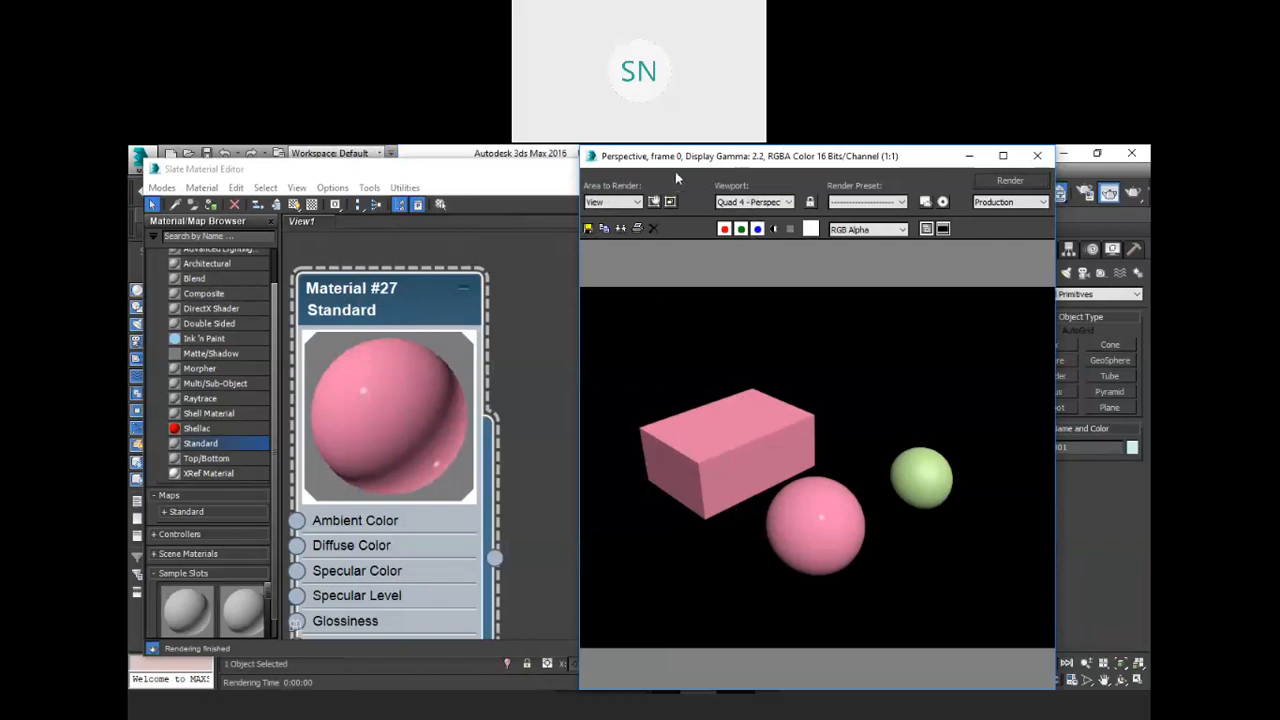
pyautogui.click(756, 232)
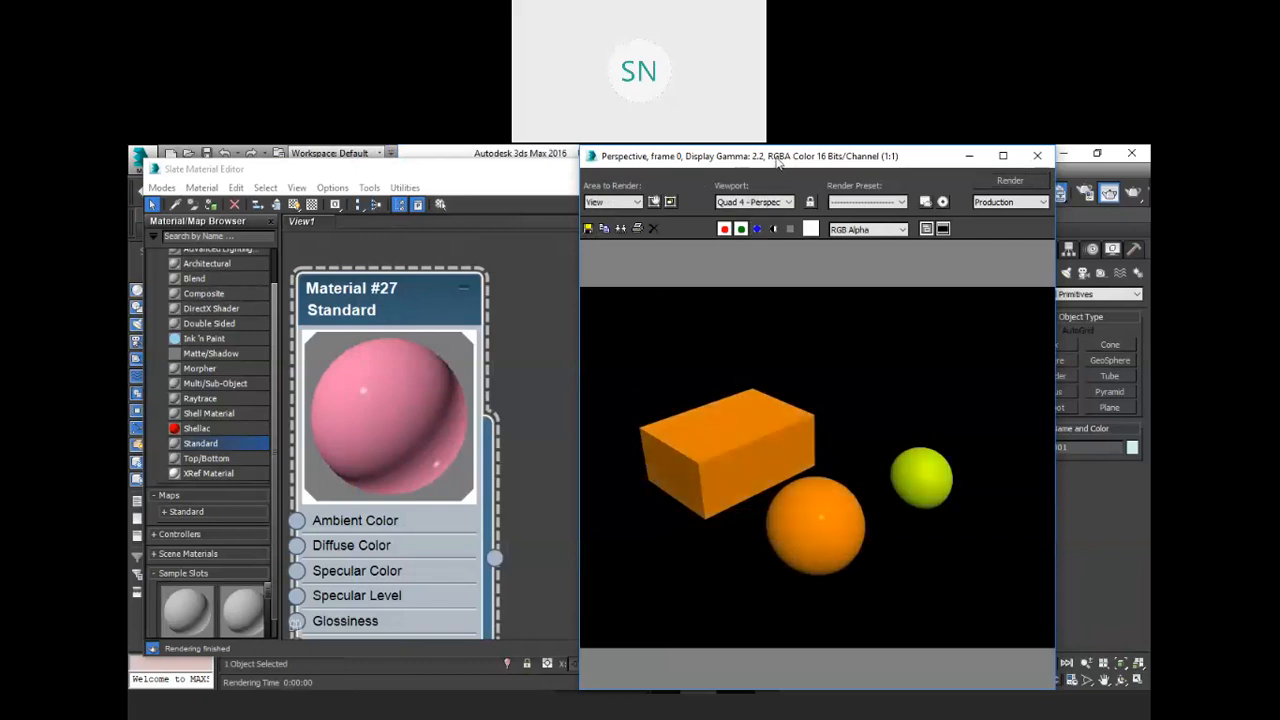
pyautogui.moveTo(774, 156); pyautogui.dragTo(763, 189)
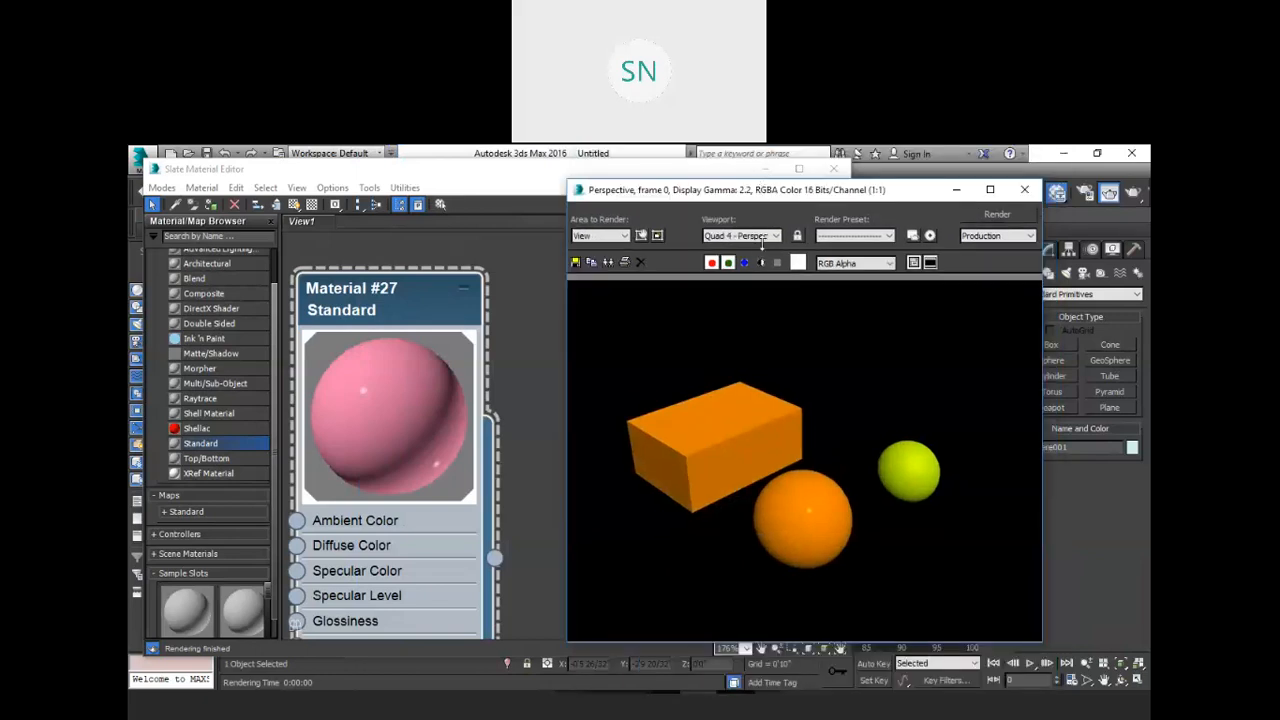
pyautogui.moveTo(763, 181); pyautogui.dragTo(939, 222)
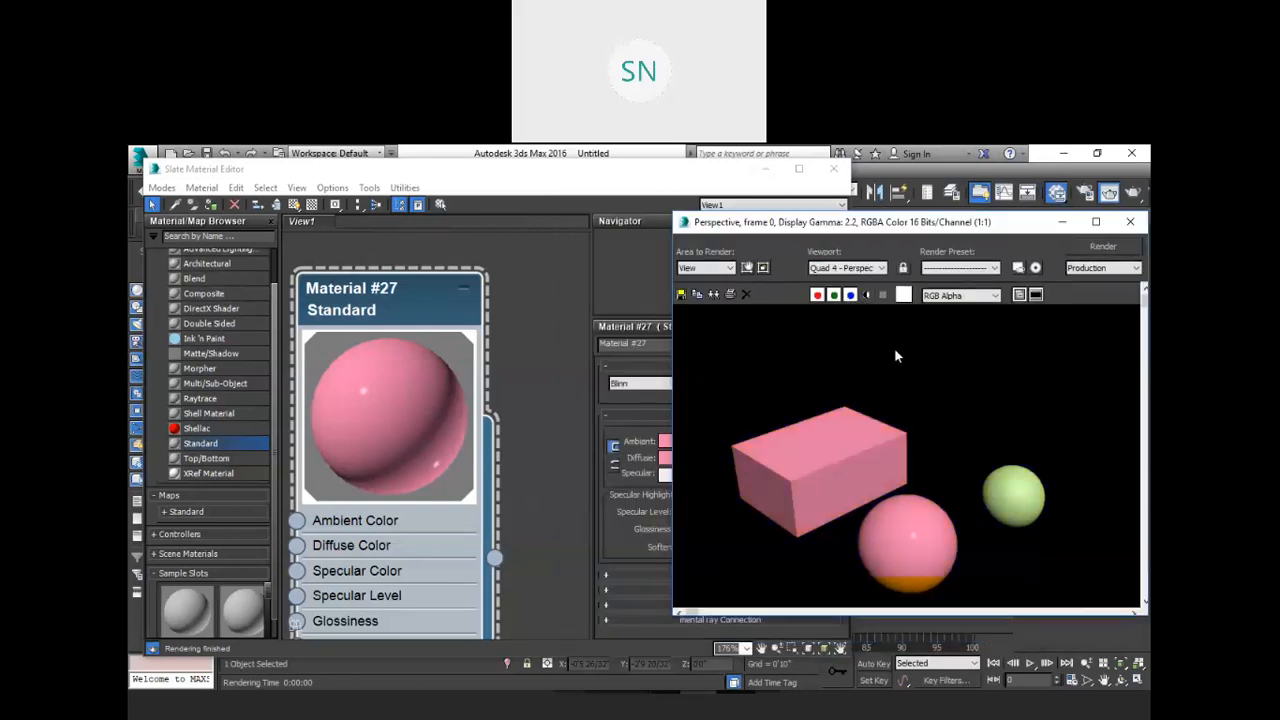
# Lower the pink material's Glossiness to 5 and re-render the Perspective view.
pyautogui.click(518, 184)
pyautogui.moveTo(692, 531); pyautogui.dragTo(585, 531)
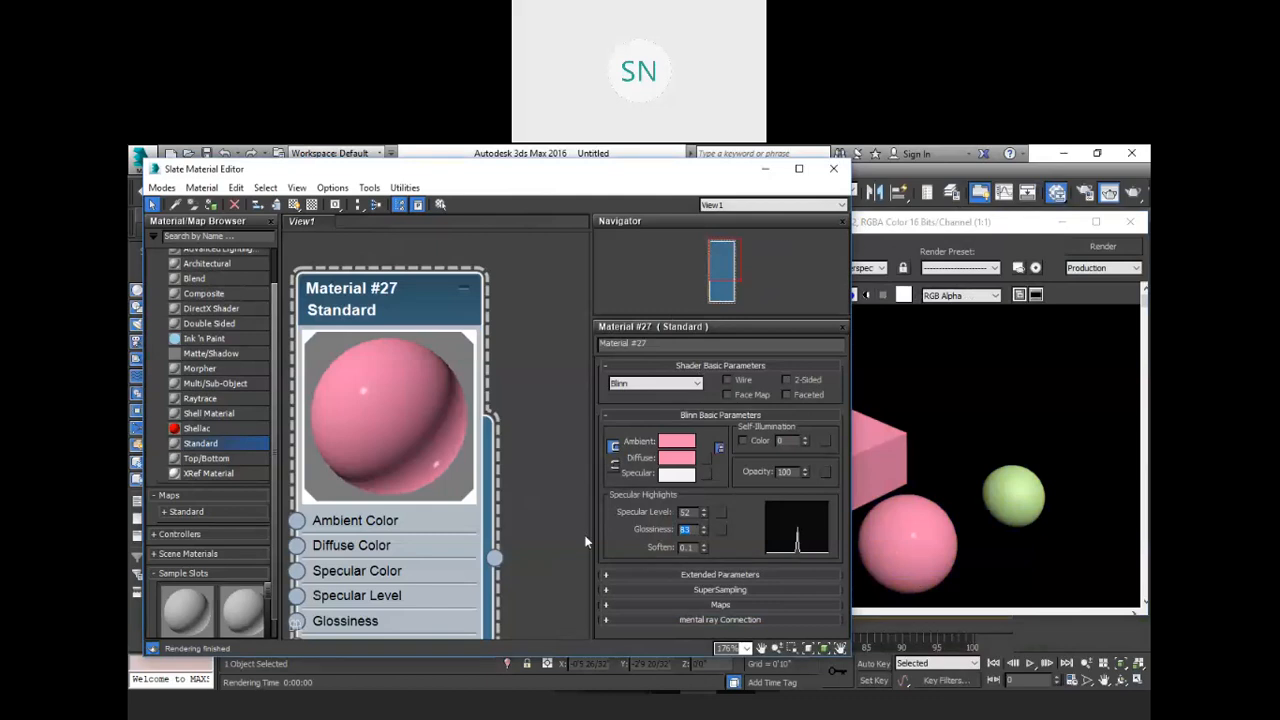
pyautogui.click(1067, 337)
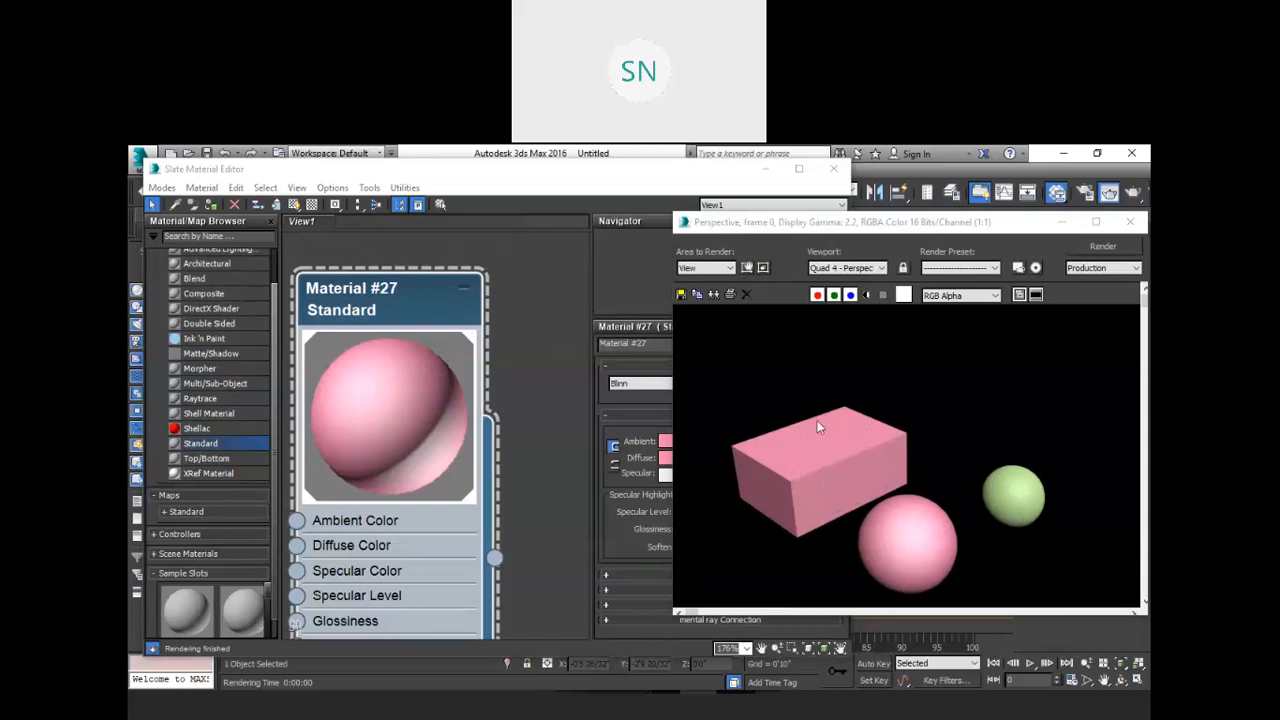
# Set the pink material's Glossiness to 50 and re-render the Perspective view.
pyautogui.click(571, 428)
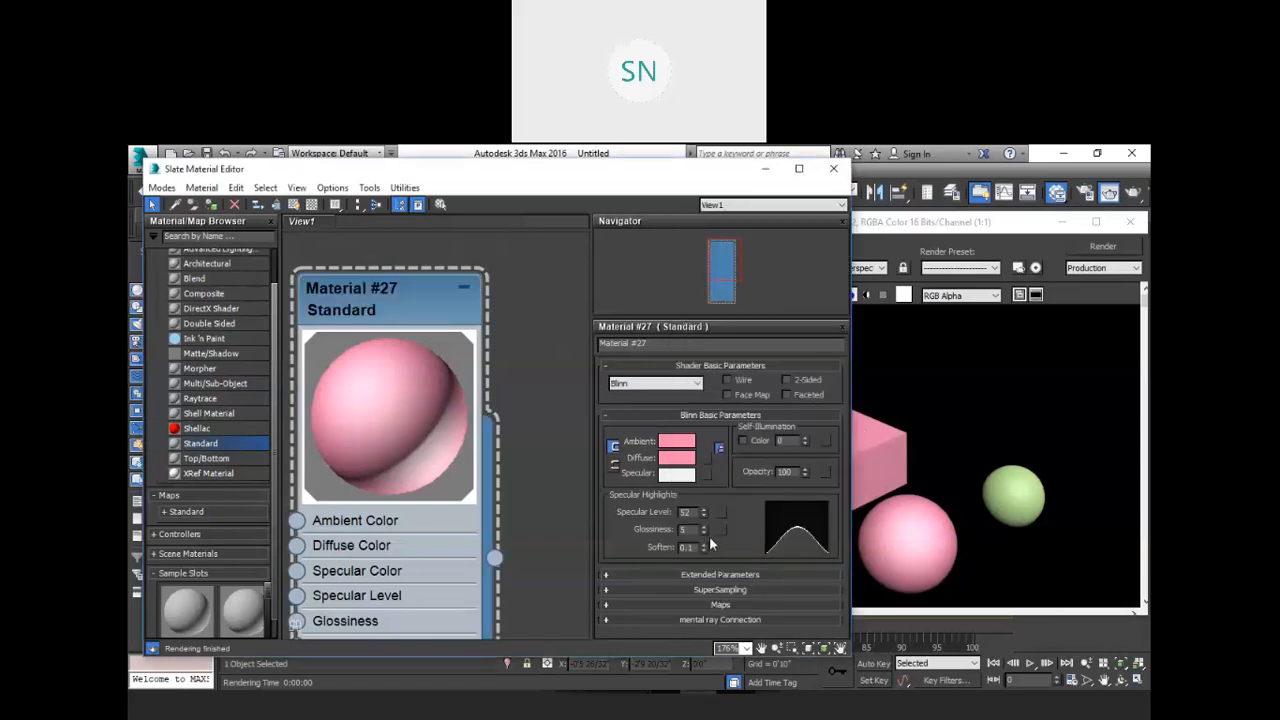
pyautogui.doubleClick(682, 530)
pyautogui.write('50')
pyautogui.press('Return')
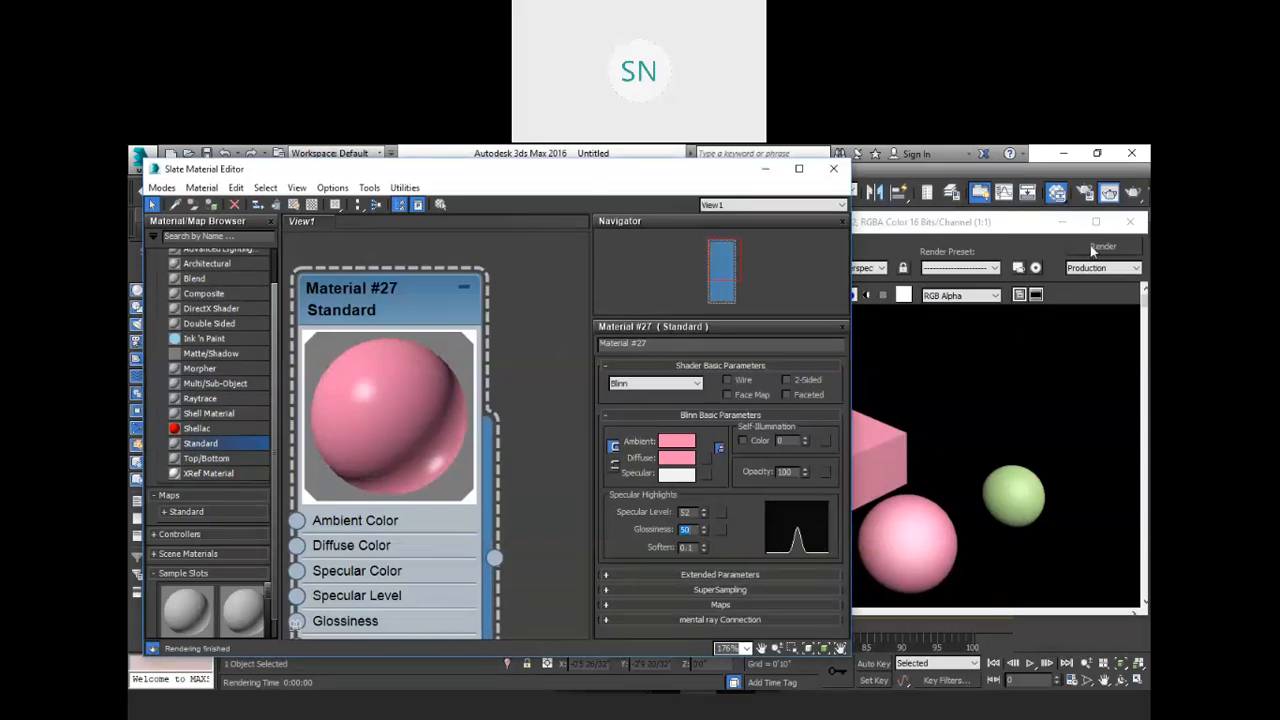
pyautogui.click(1040, 372)
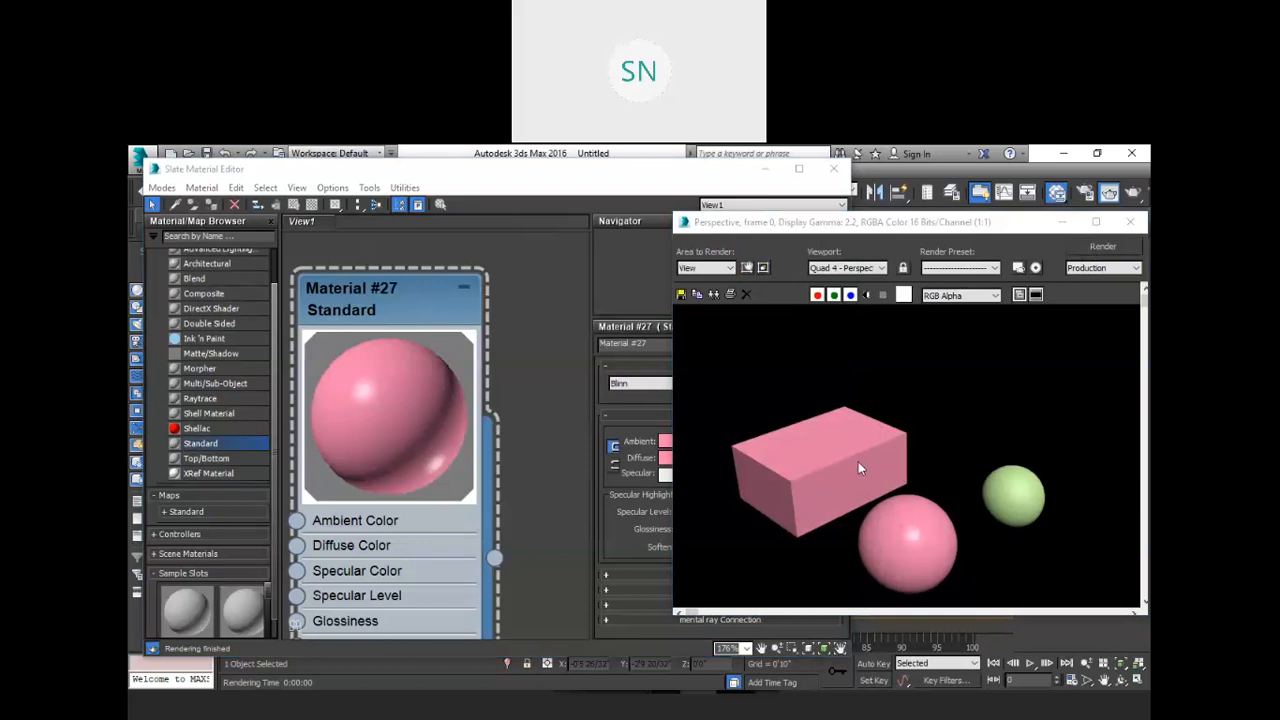
# Raise the pink material's Soften value to 1.0 and re-render the Perspective view.
pyautogui.click(543, 427)
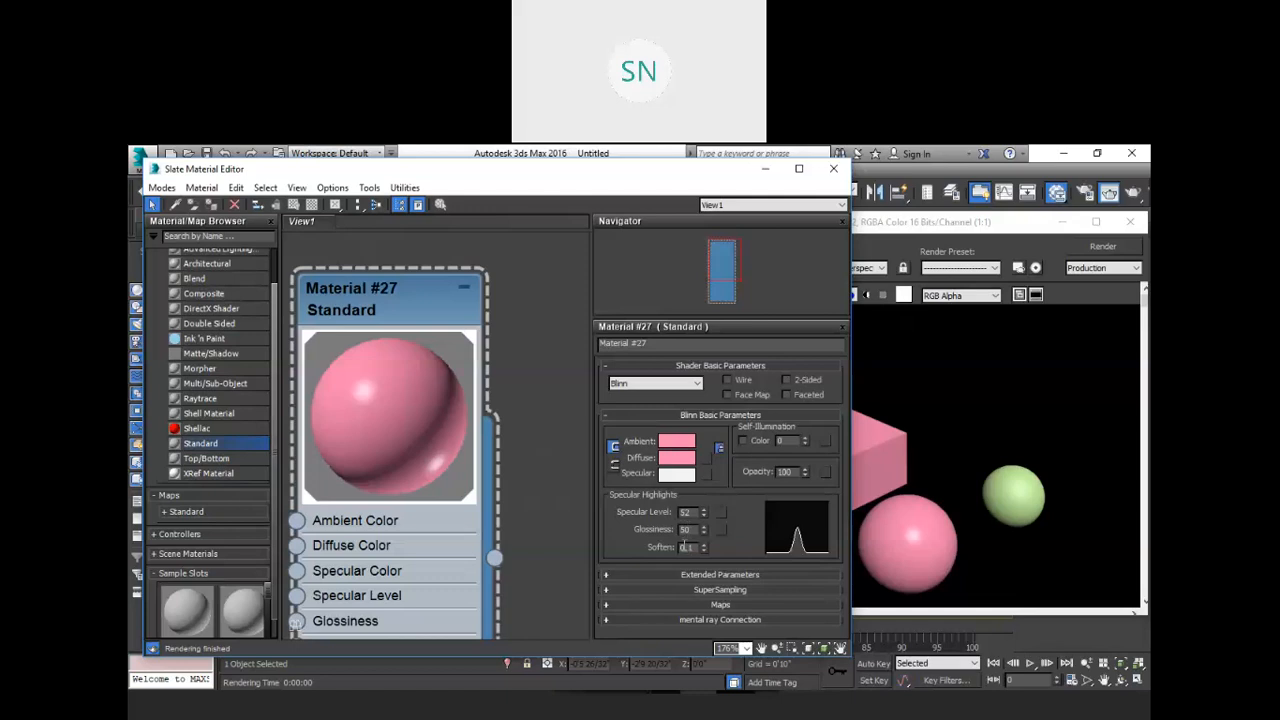
pyautogui.doubleClick(692, 546)
pyautogui.moveTo(703, 545); pyautogui.dragTo(702, 444)
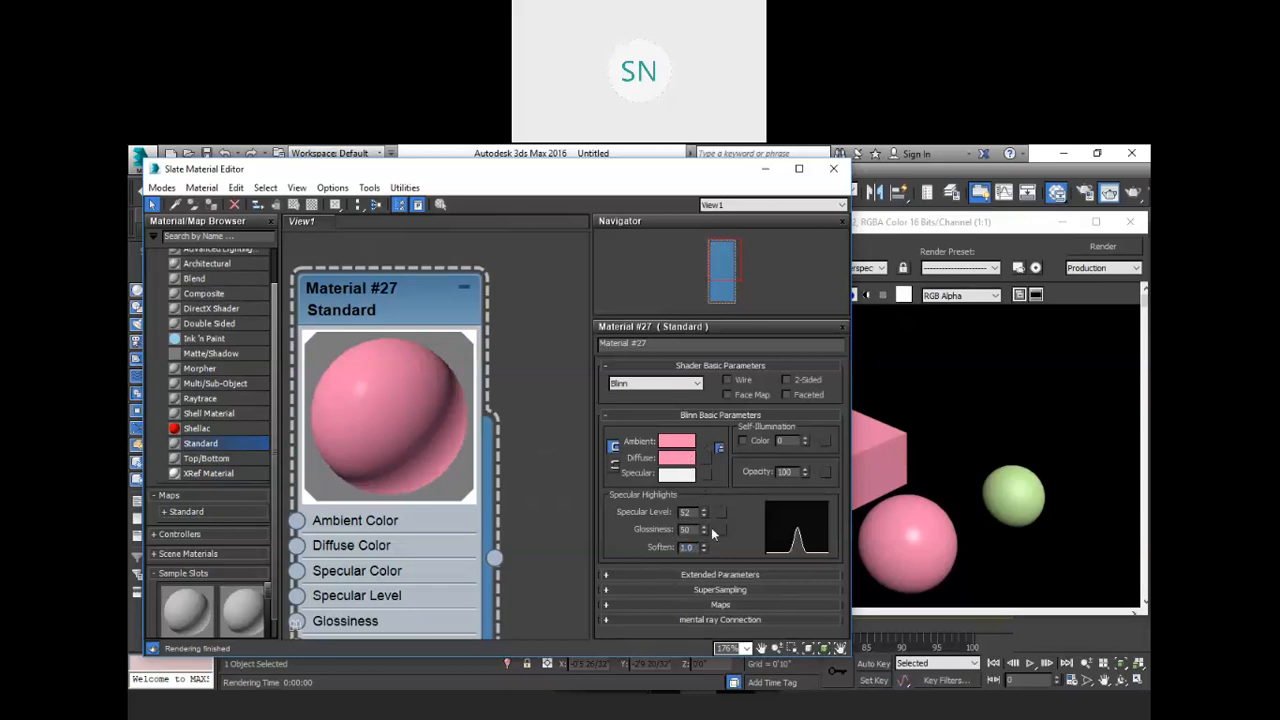
pyautogui.moveTo(703, 532); pyautogui.dragTo(705, 533)
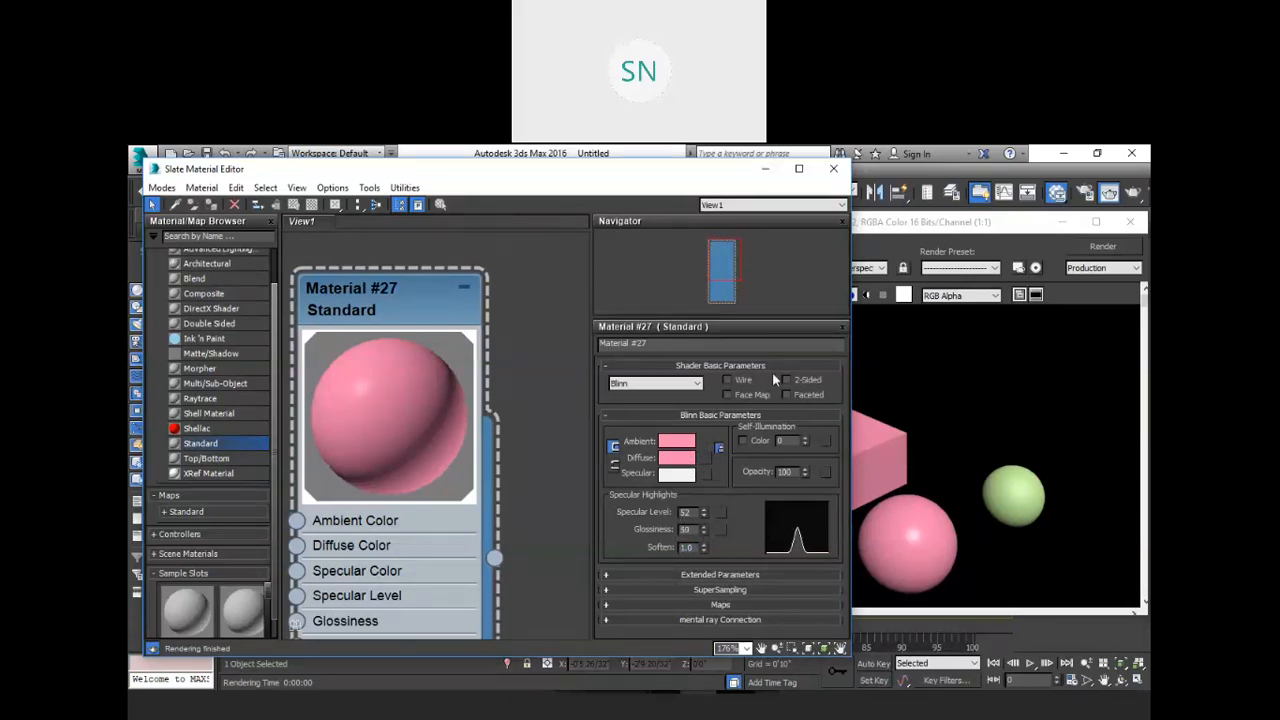
pyautogui.click(1106, 246)
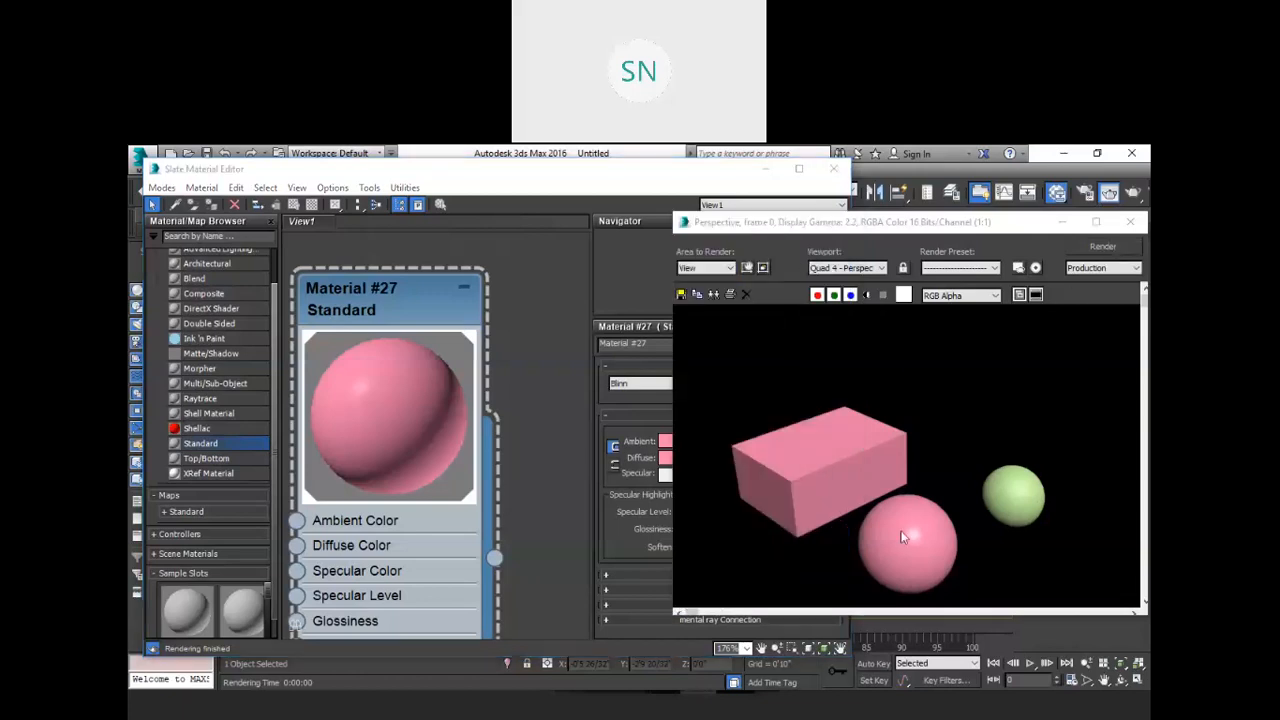
# Reset the pink material's Soften value to 0.0 and re-render the Perspective view.
pyautogui.click(543, 393)
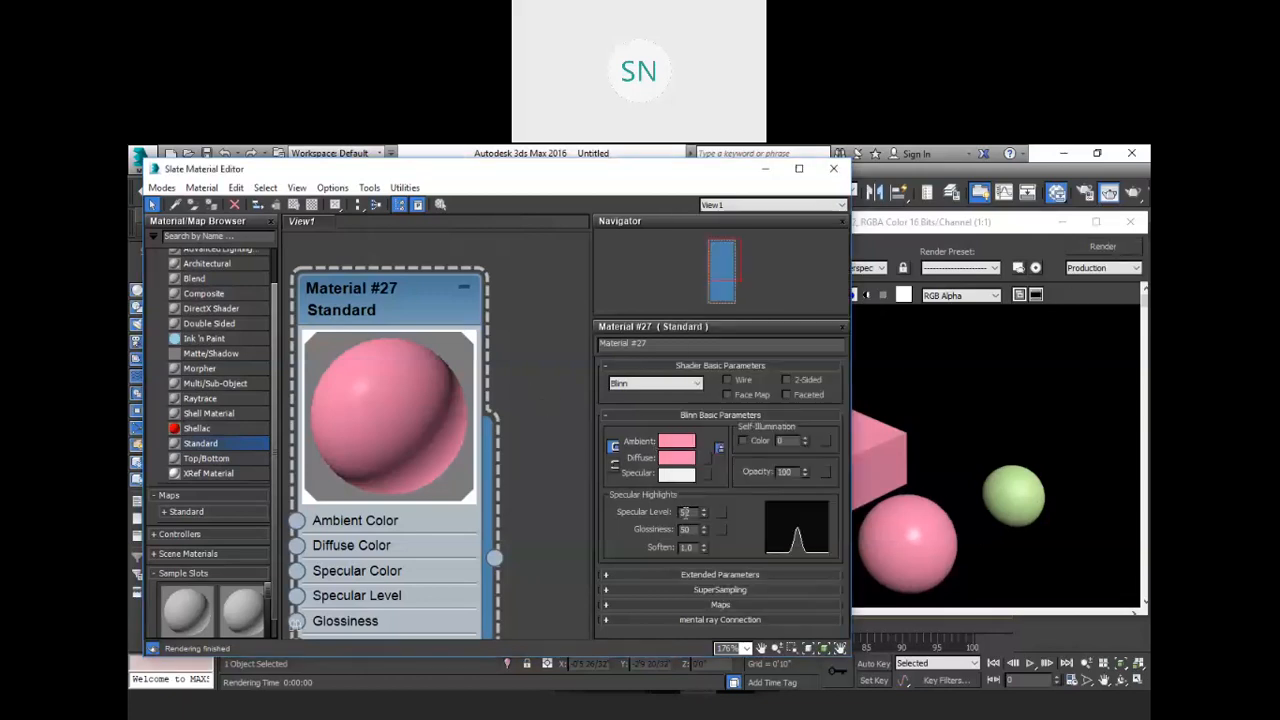
pyautogui.rightClick(705, 546)
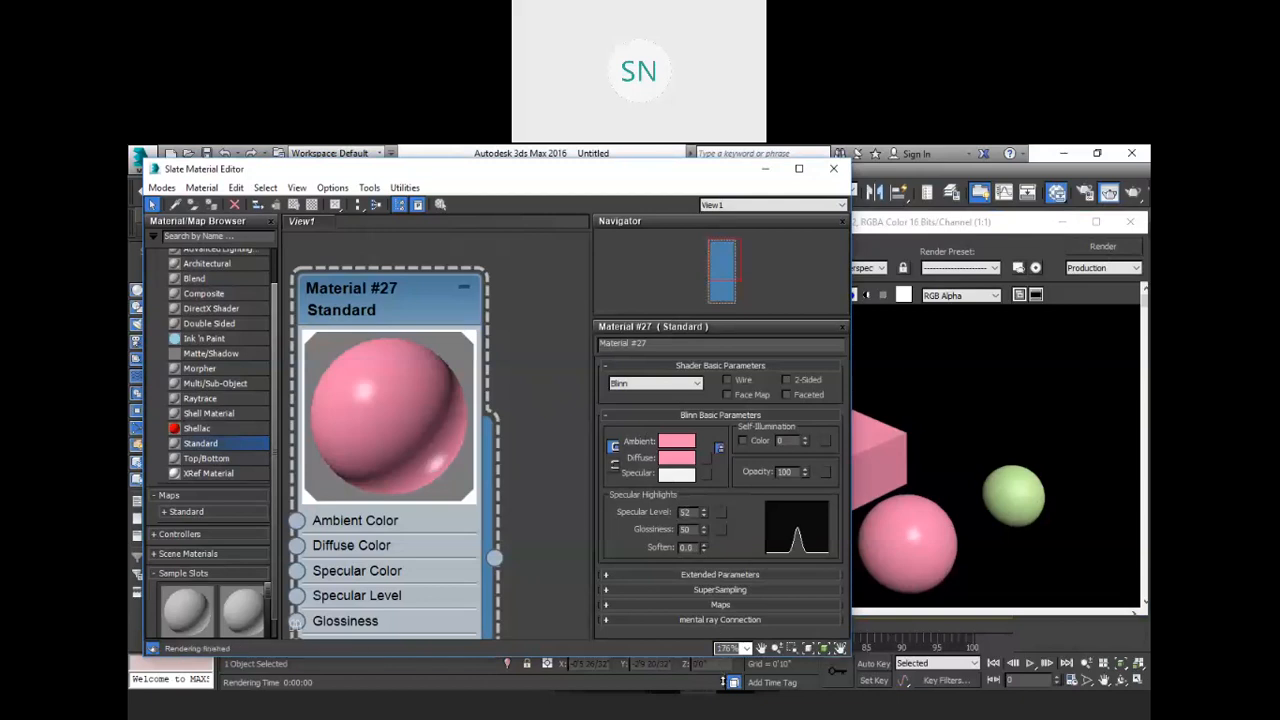
pyautogui.click(1103, 247)
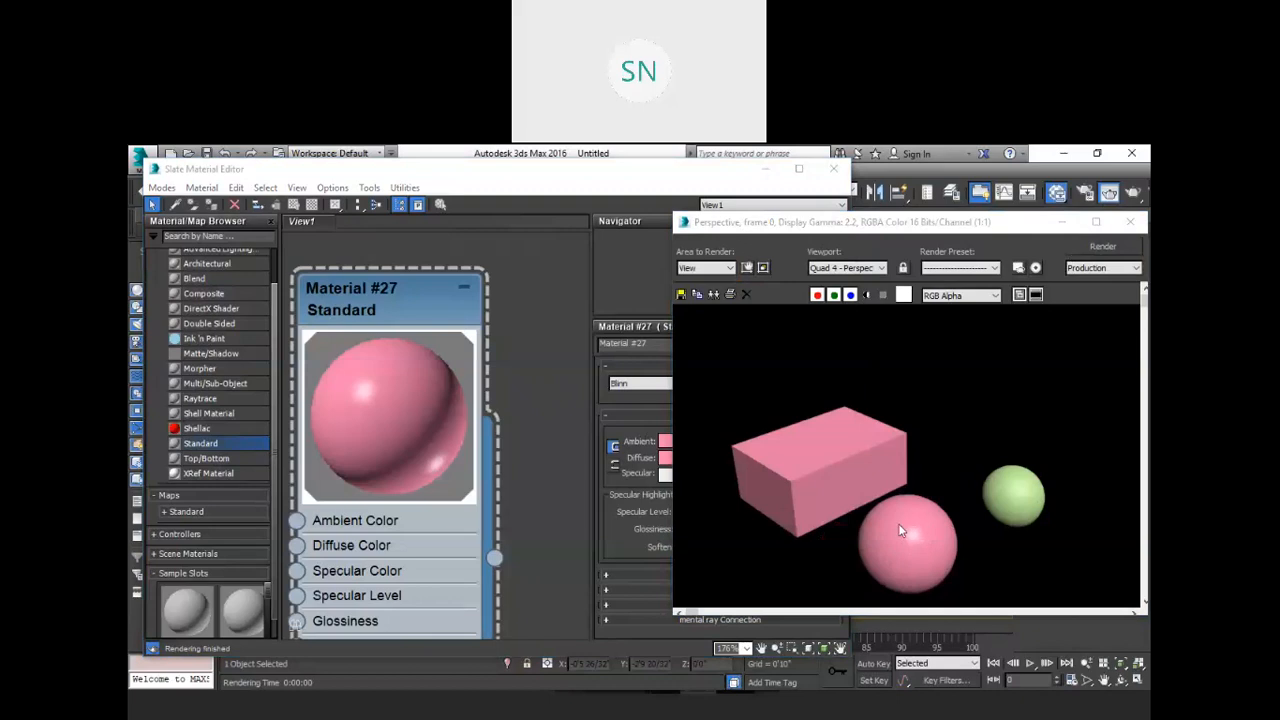
# Set the pink material's Glossiness to 25 and specular color to pale yellow, with red 229, green 230 and blue 133, and re-render.
pyautogui.click(574, 452)
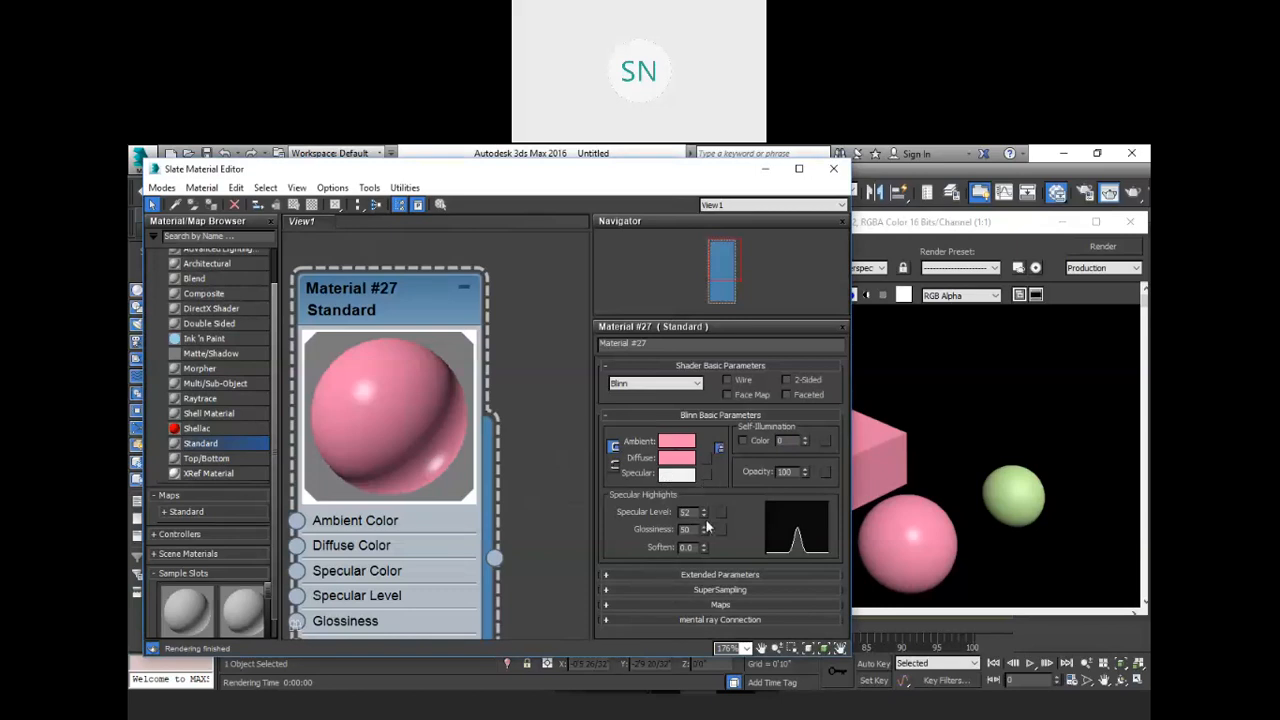
pyautogui.moveTo(703, 529)
pyautogui.mouseDown()
pyautogui.moveTo(705, 547)
pyautogui.moveTo(701, 532)
pyautogui.mouseUp()
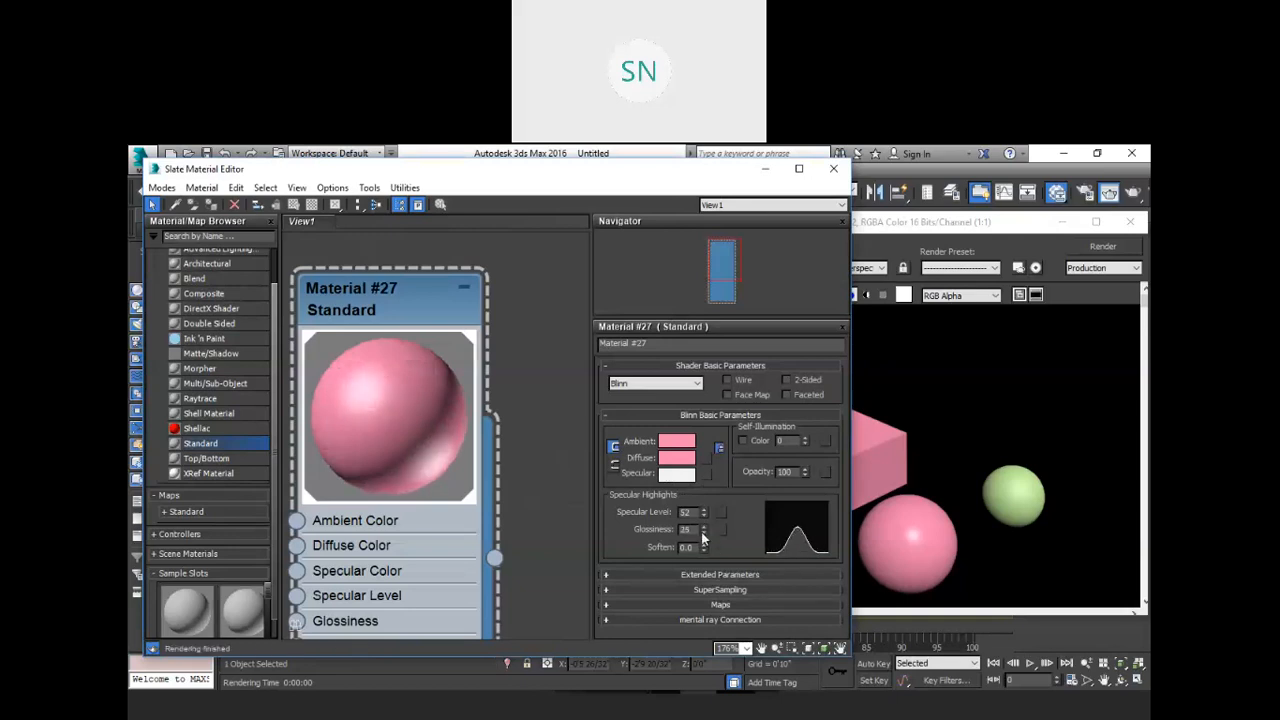
pyautogui.click(676, 476)
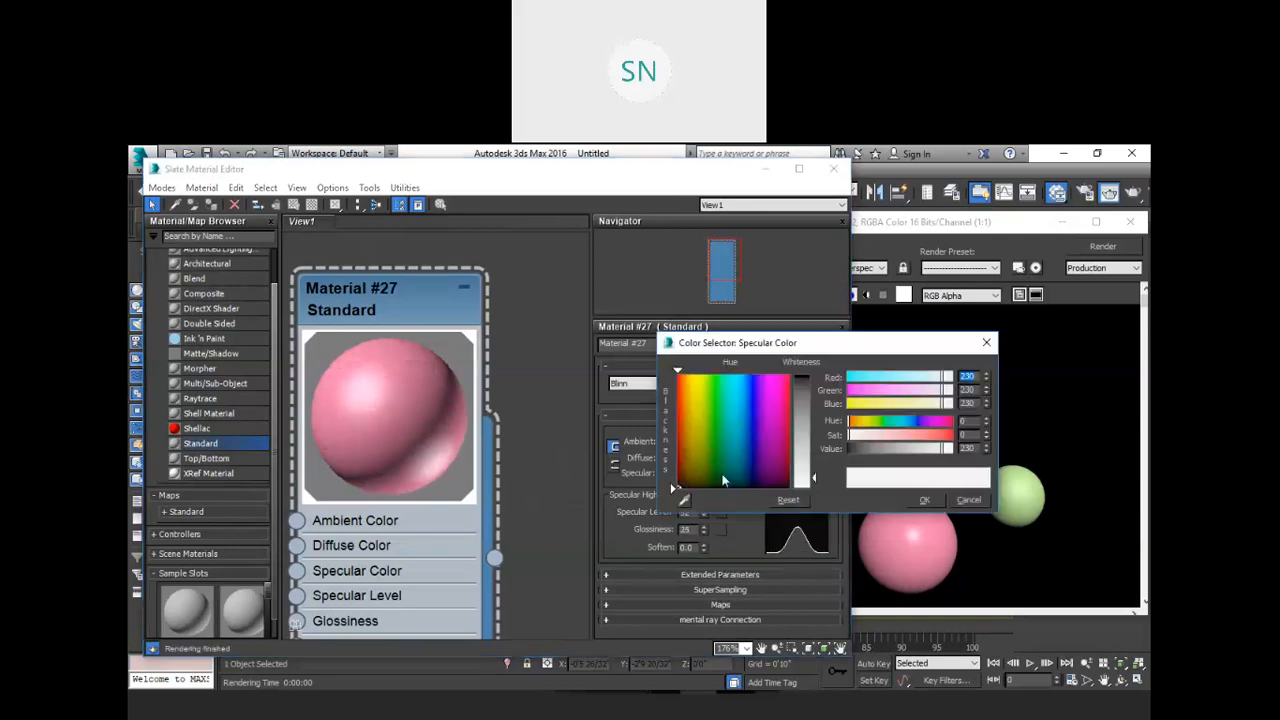
pyautogui.click(930, 404)
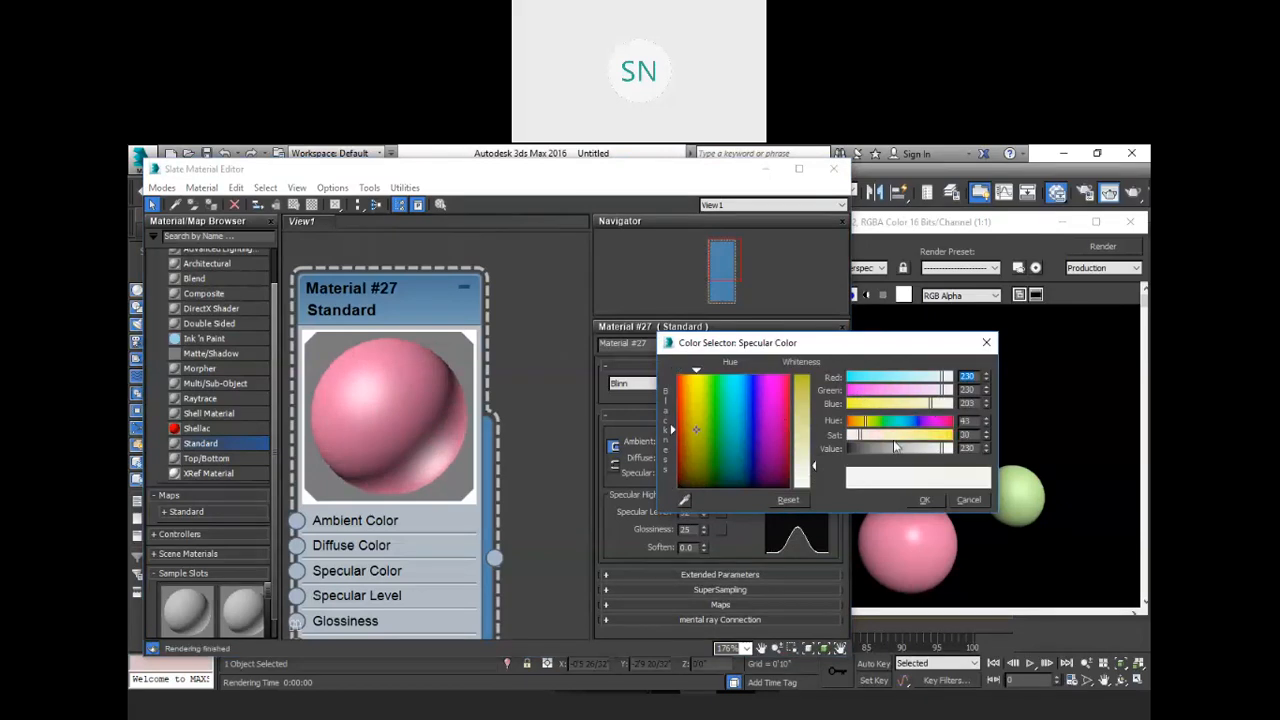
pyautogui.click(894, 435)
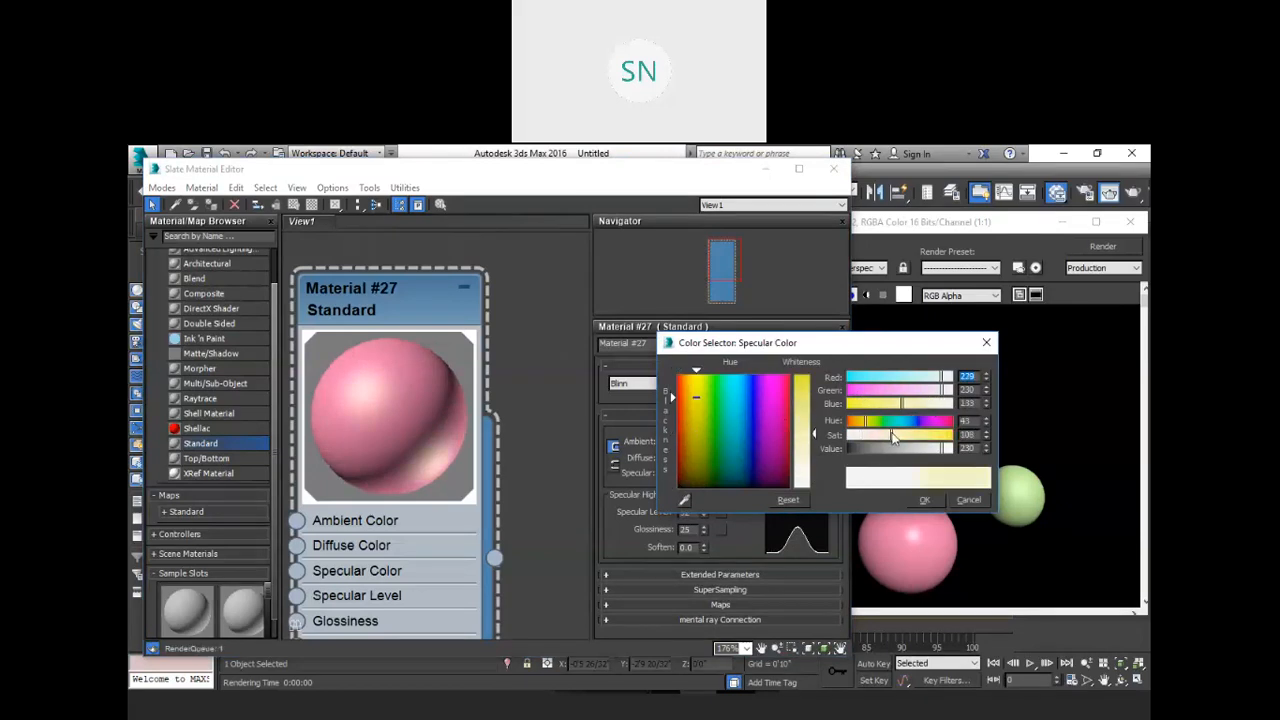
pyautogui.click(925, 500)
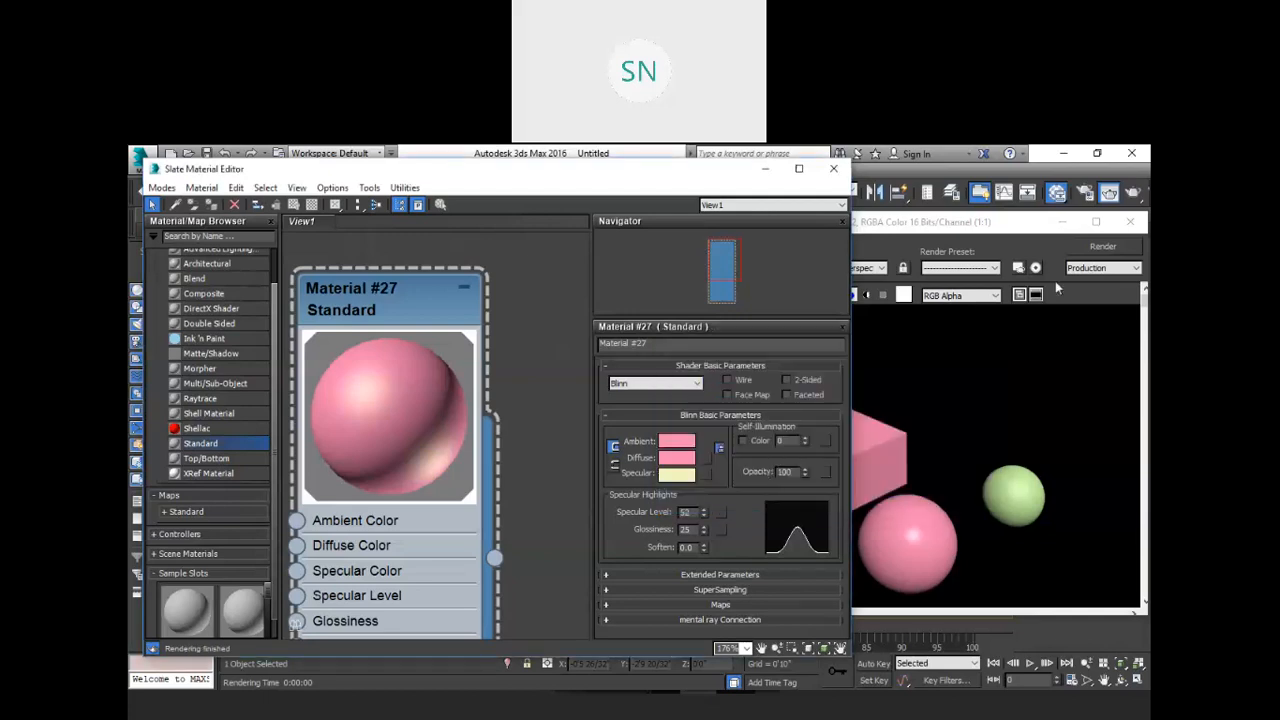
pyautogui.click(1100, 250)
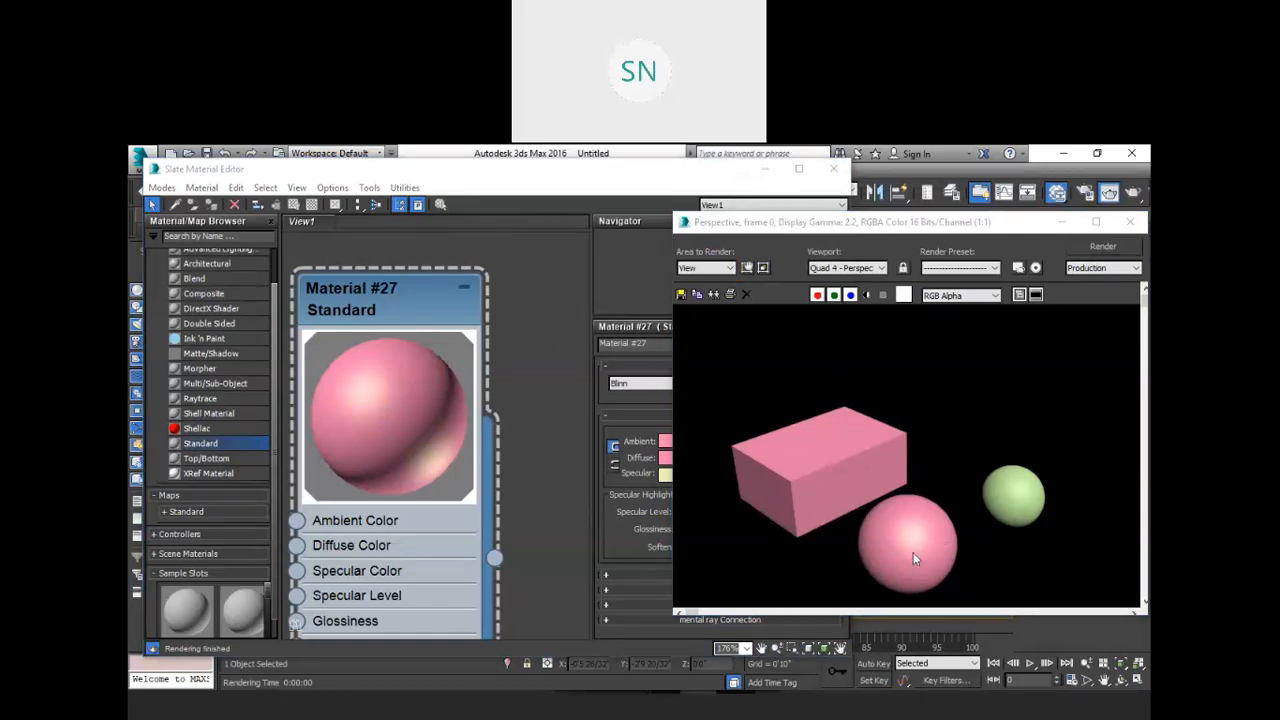
# Enable self-illumination color on the pink material, set it to dark gray with red, green and blue at 35, and re-render.
pyautogui.click(558, 376)
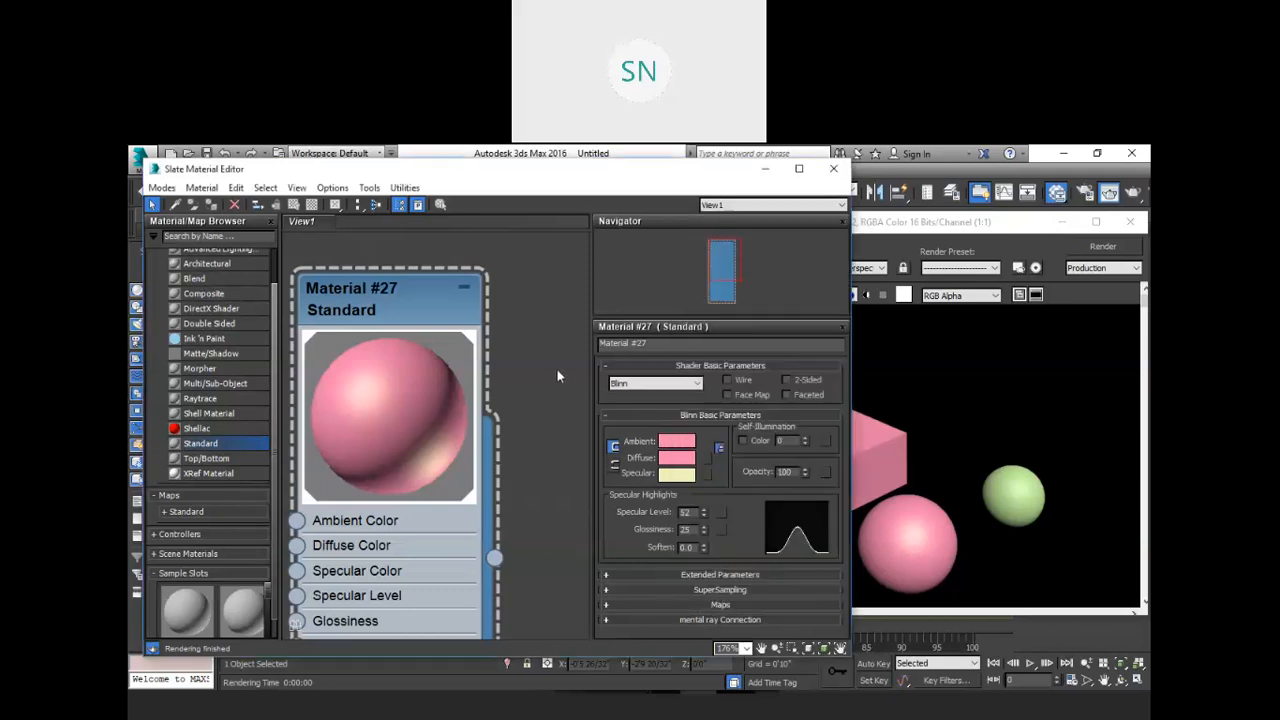
pyautogui.click(742, 441)
pyautogui.click(799, 442)
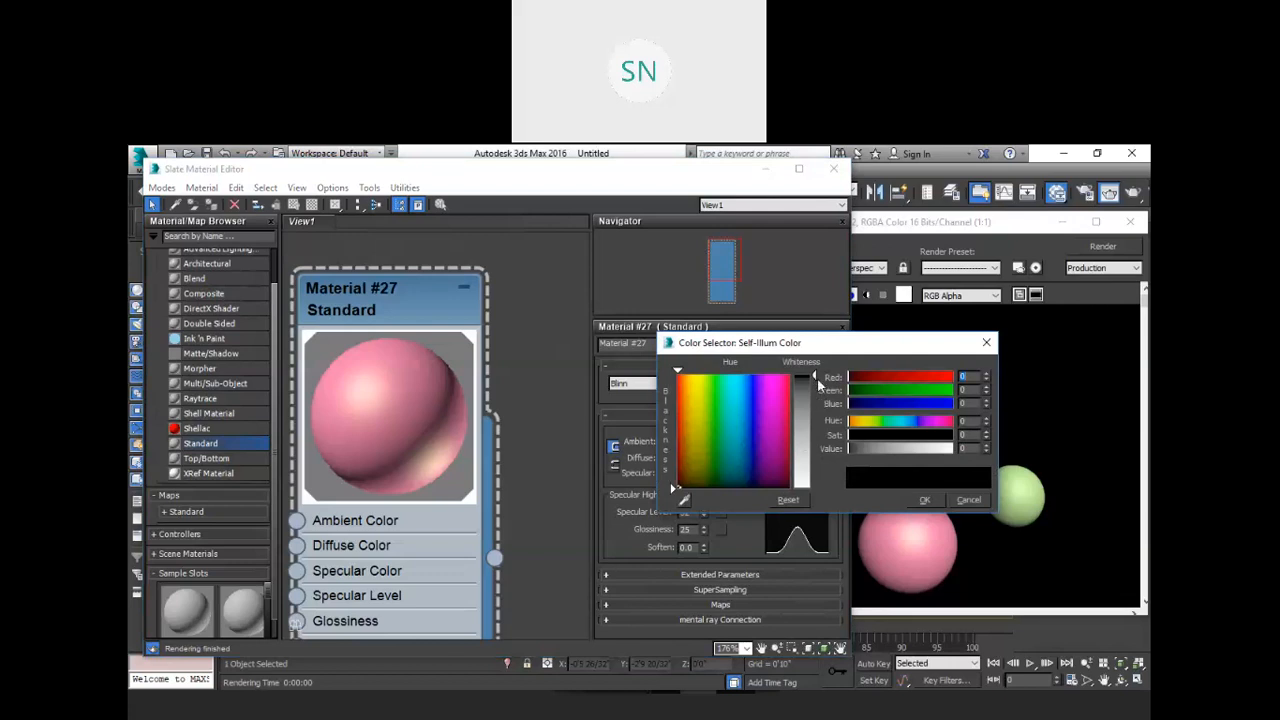
pyautogui.moveTo(817, 384); pyautogui.dragTo(817, 389)
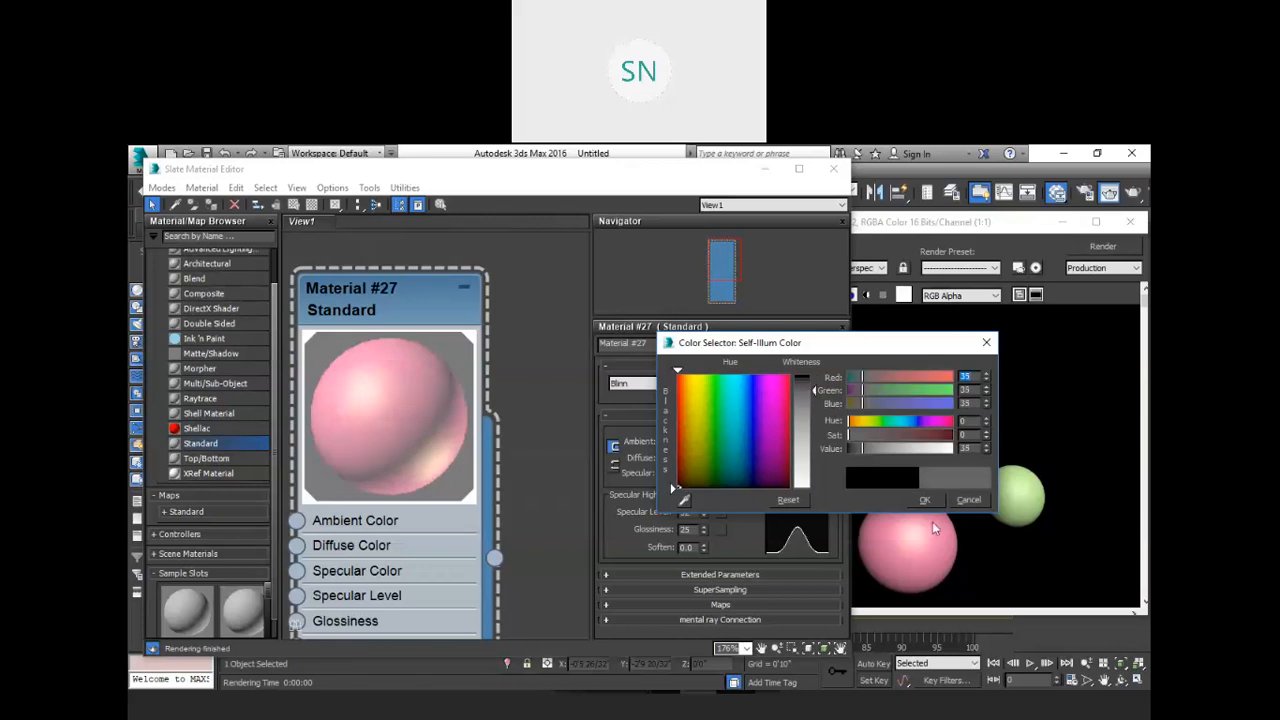
pyautogui.click(1098, 248)
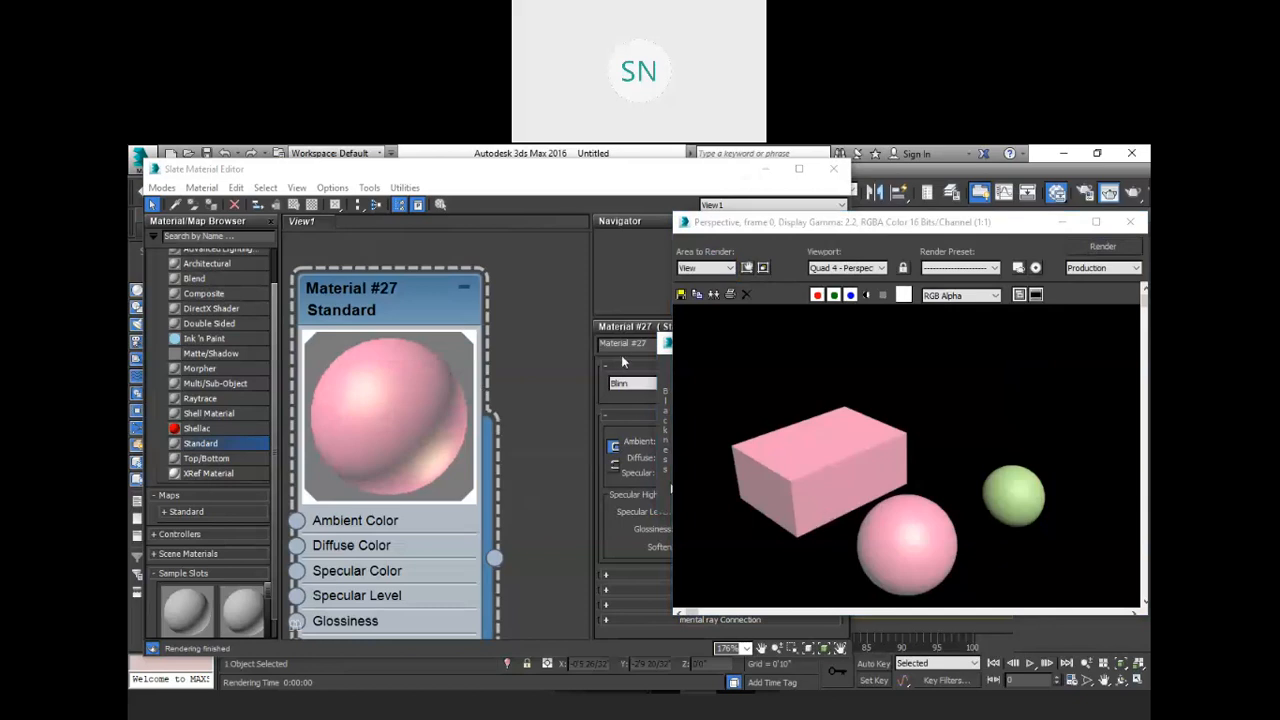
pyautogui.click(598, 328)
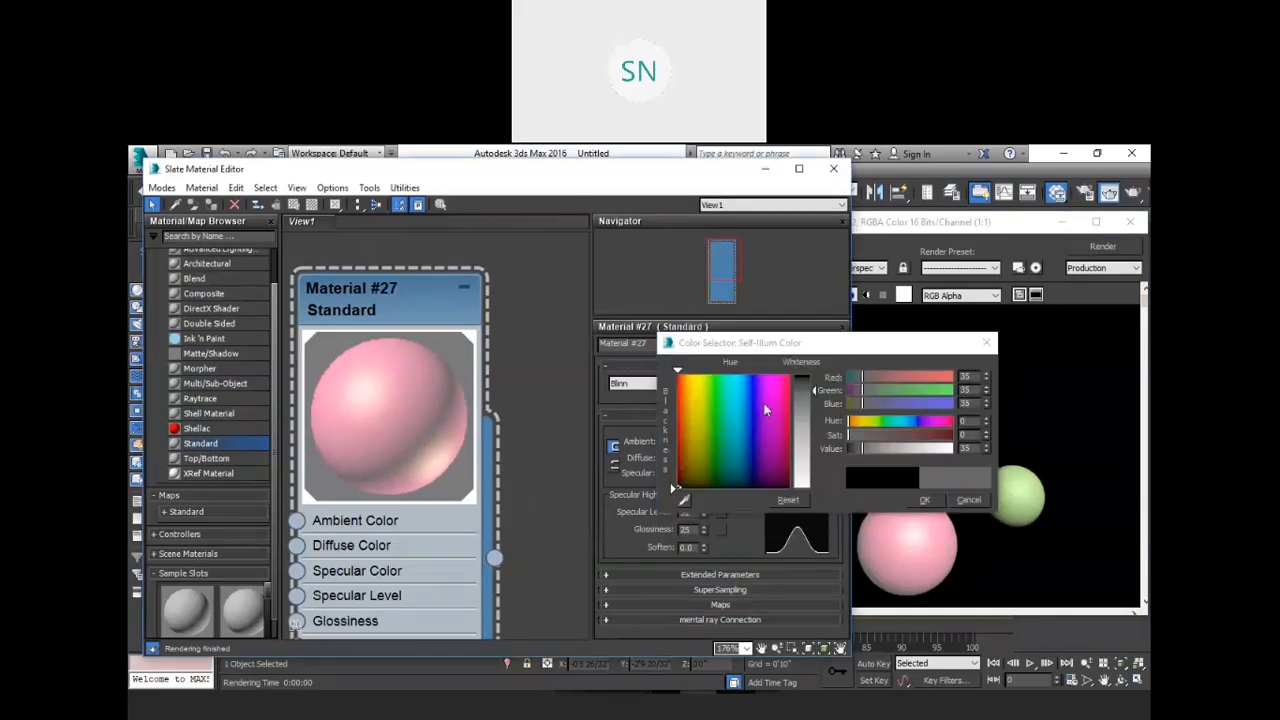
# Set the pink material's self-illumination color to white, with red, green and blue at 255, and re-render the Perspective view.
pyautogui.moveTo(814, 391); pyautogui.dragTo(888, 489)
pyautogui.click(920, 500)
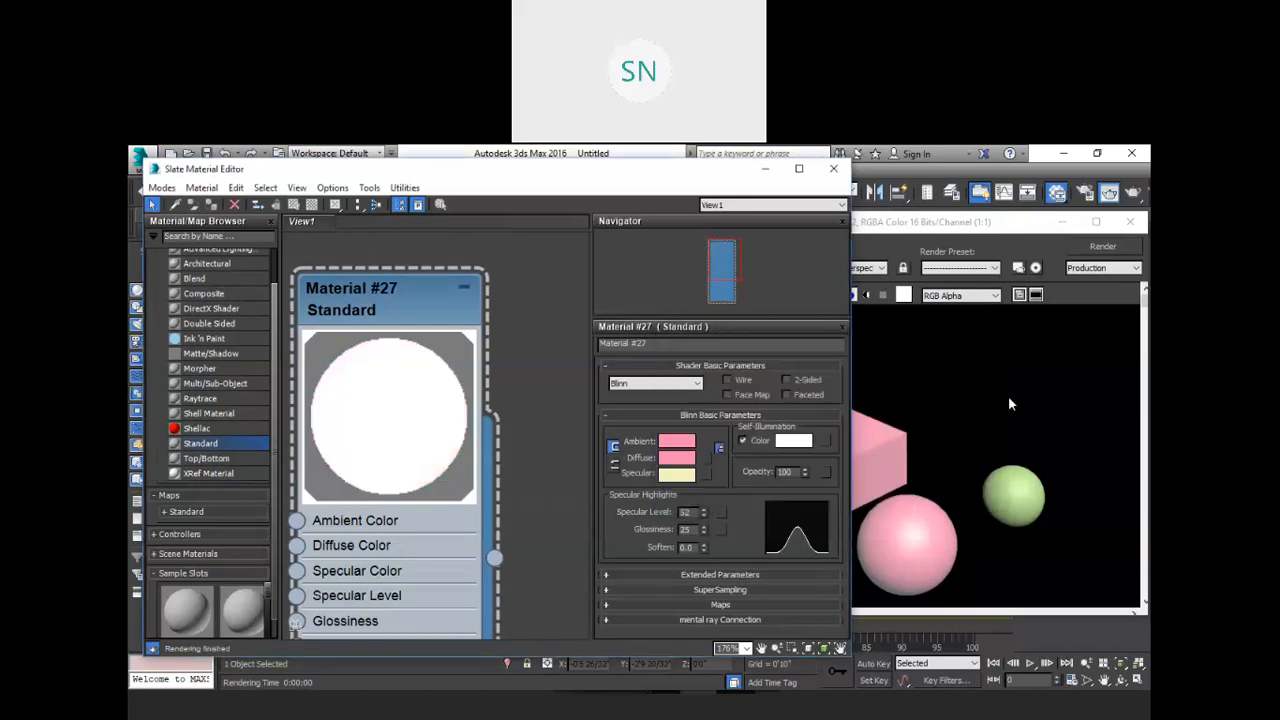
pyautogui.click(1100, 250)
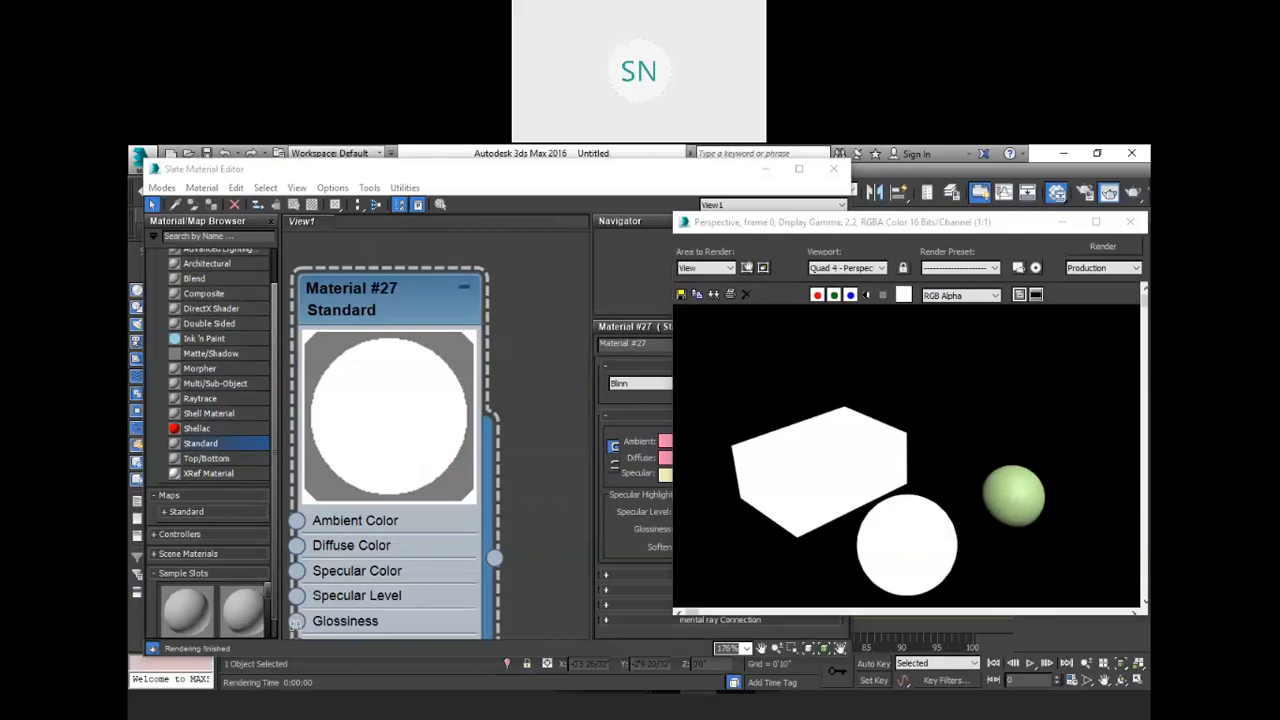
pyautogui.click(512, 268)
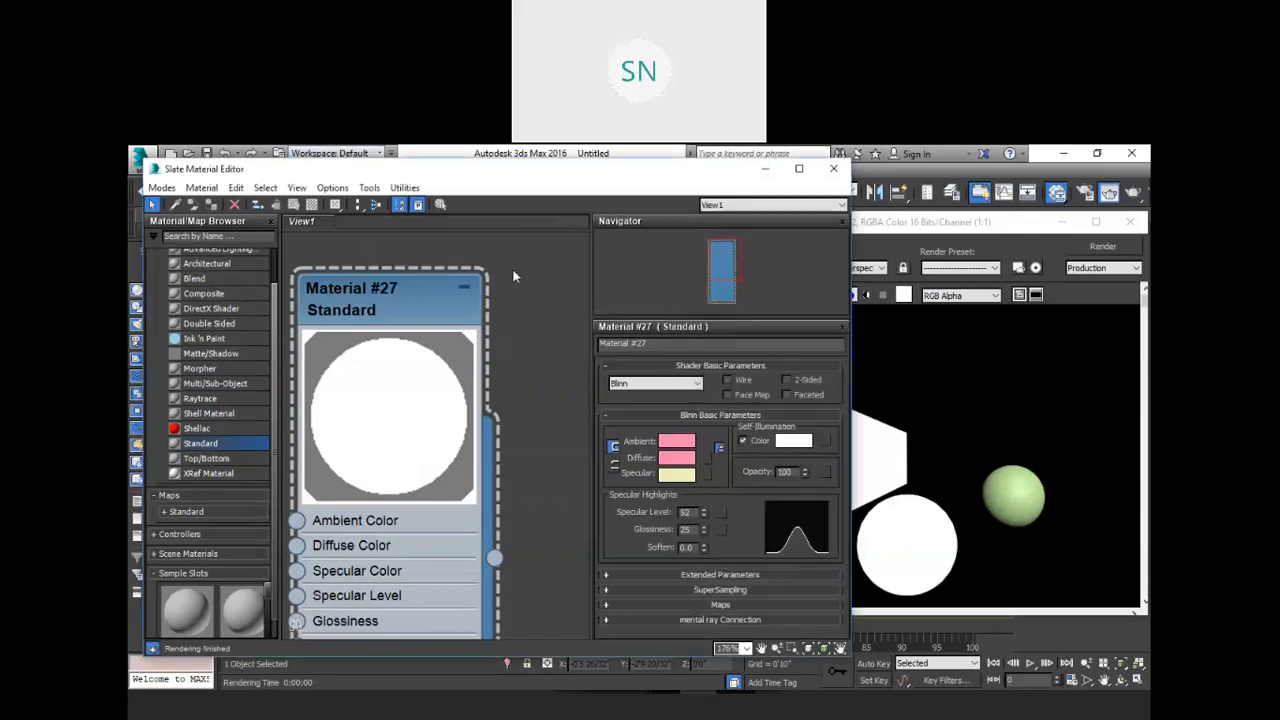
# Darken the pink material's self-illumination color to gray, with red, green and blue at 32, and turn off color self-illumination.
pyautogui.click(796, 441)
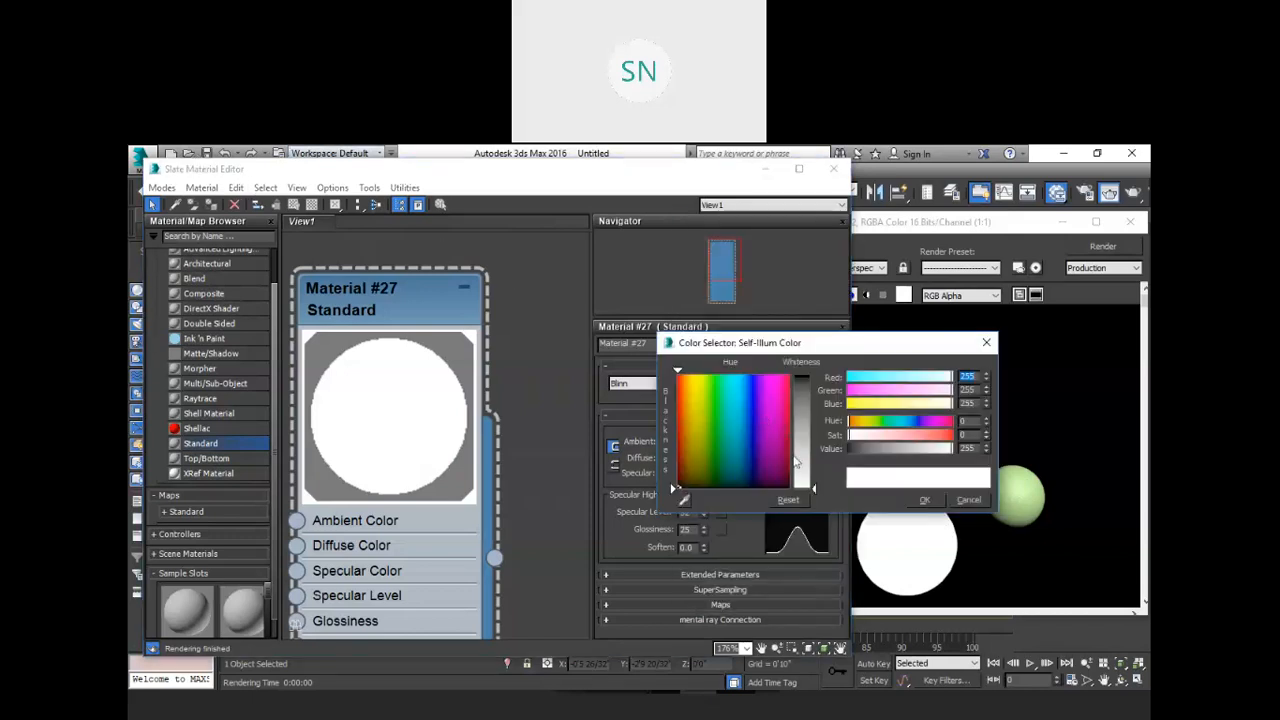
pyautogui.moveTo(816, 488); pyautogui.dragTo(813, 376)
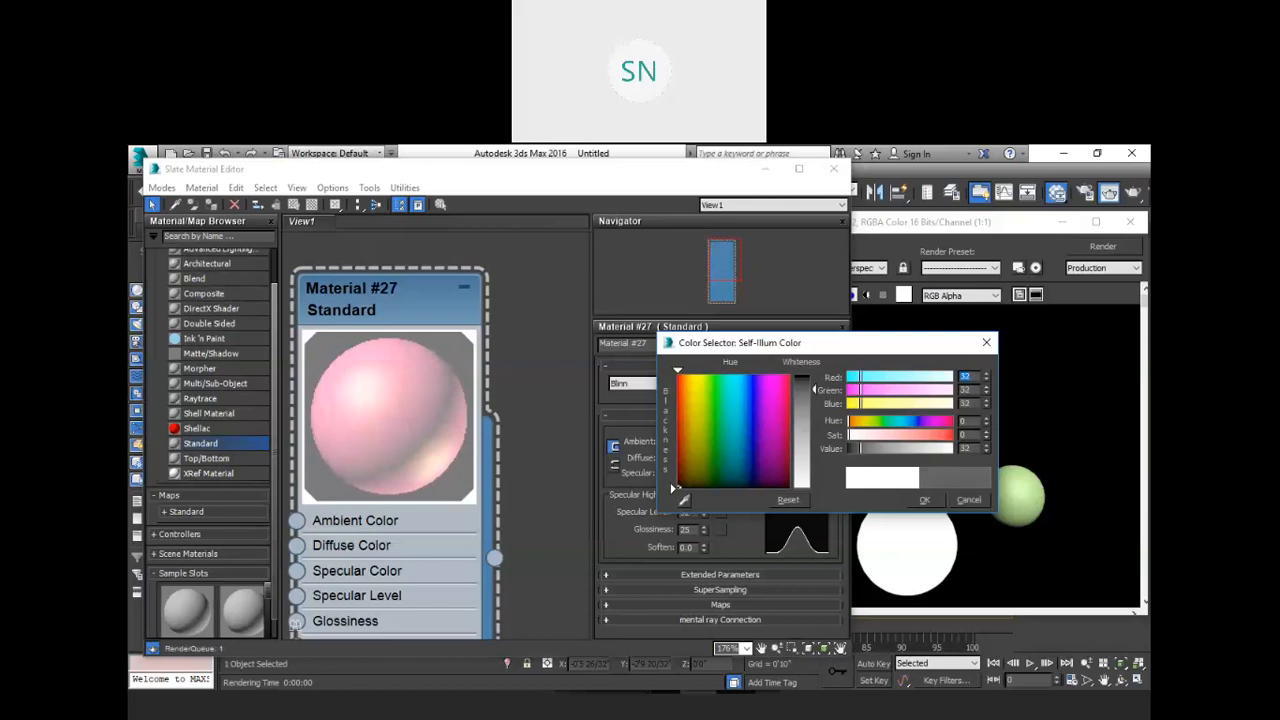
pyautogui.click(925, 499)
pyautogui.click(743, 441)
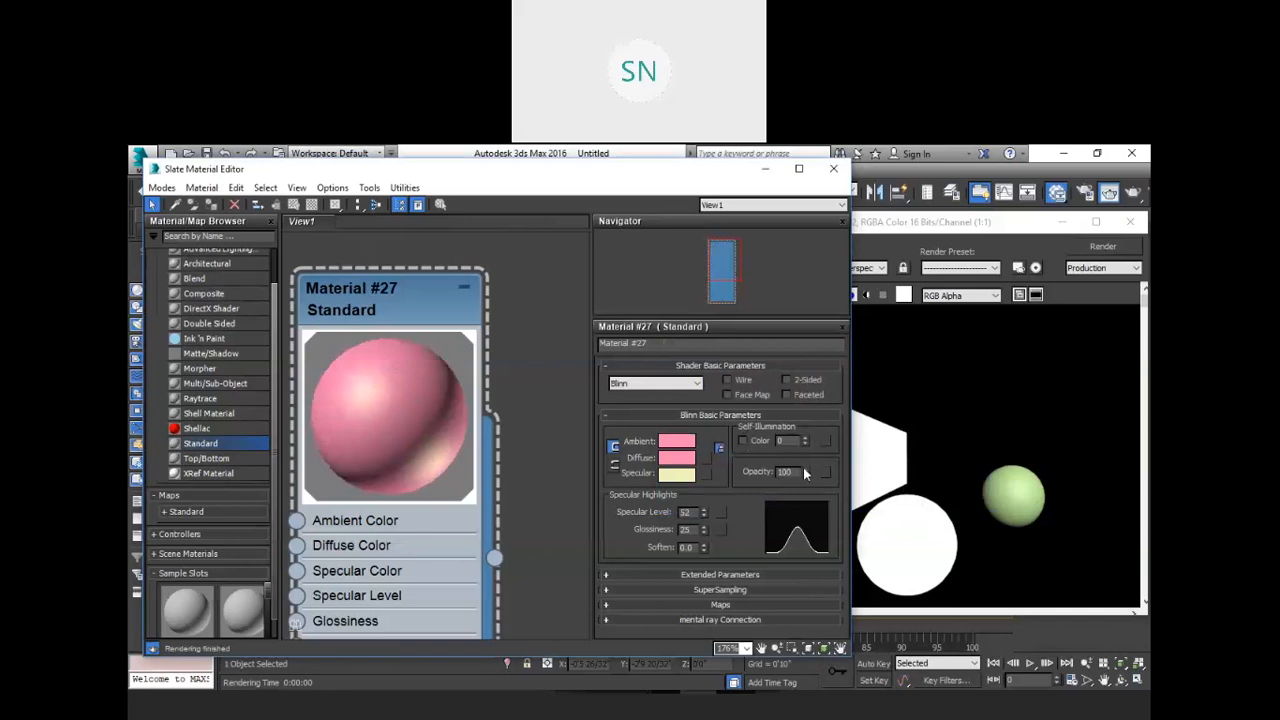
# Set the pink material's Opacity to 0 with the checkered background shown in its preview, and re-render the Perspective view.
pyautogui.moveTo(806, 472); pyautogui.dragTo(831, 622)
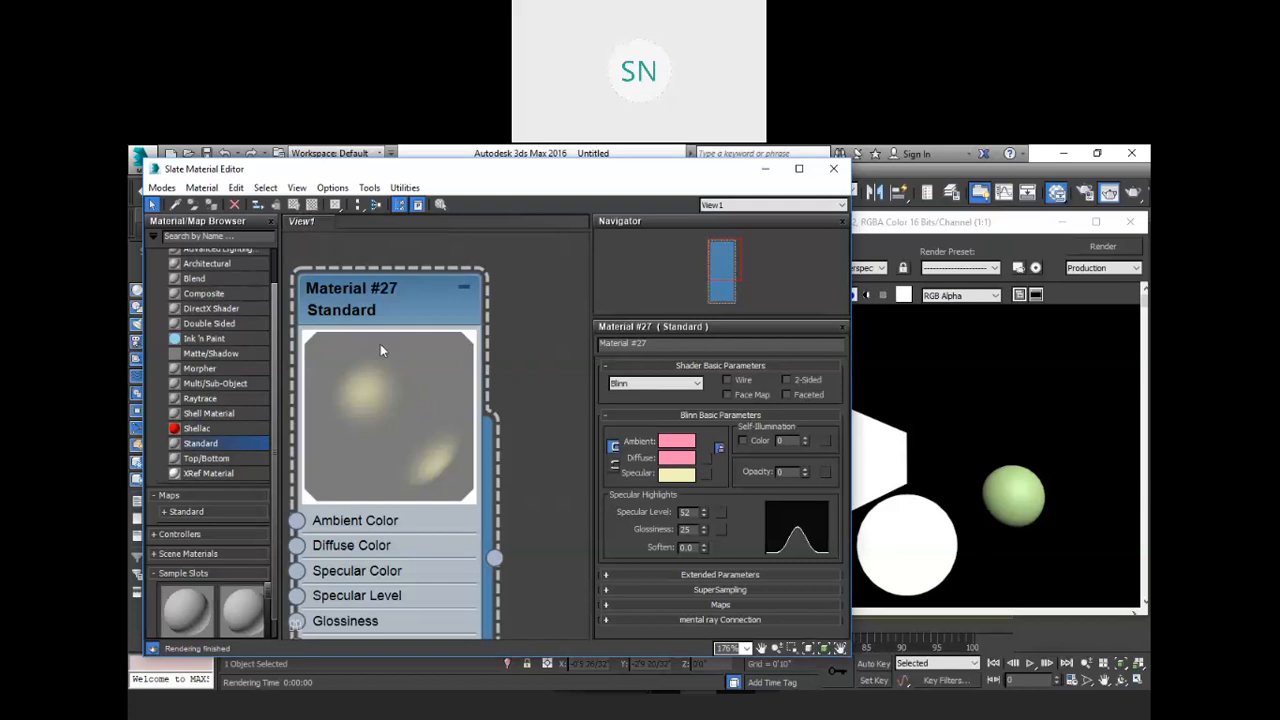
pyautogui.click(400, 310)
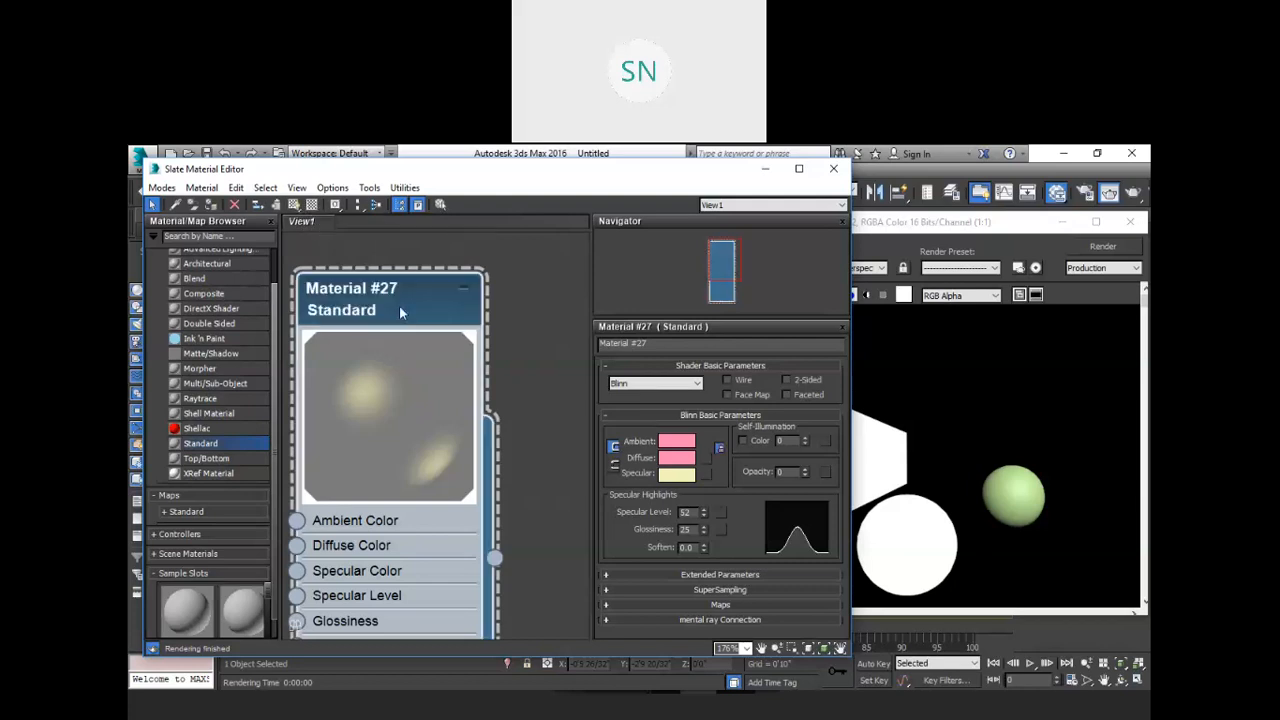
pyautogui.click(312, 204)
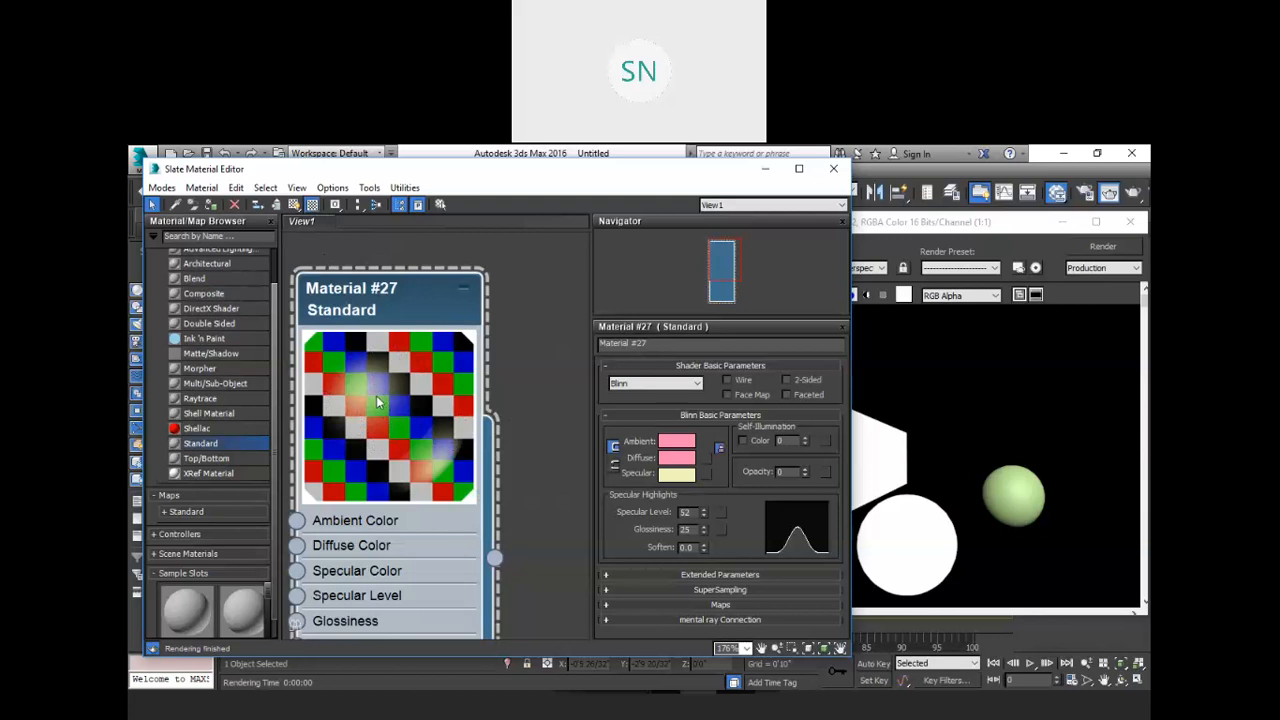
pyautogui.click(1106, 246)
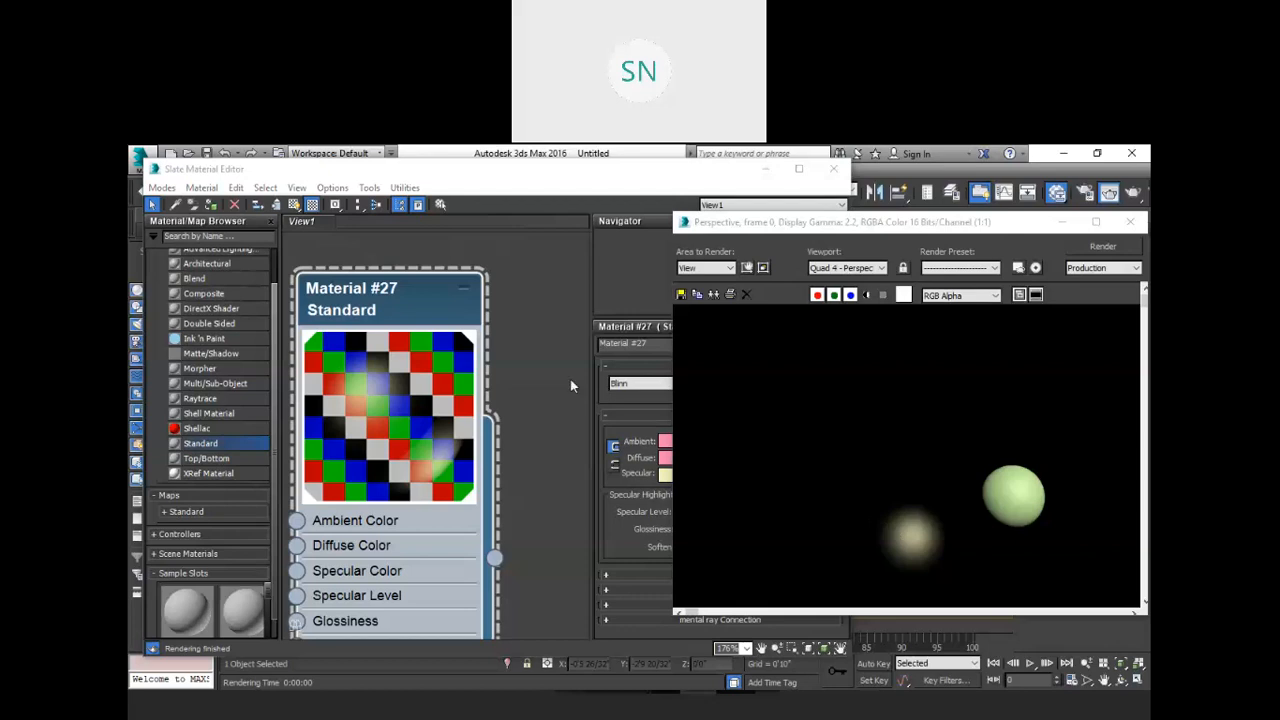
# Raise the pink material's Opacity so it is semi-transparent and re-render the Perspective view.
pyautogui.click(600, 188)
pyautogui.moveTo(806, 473); pyautogui.dragTo(814, 443)
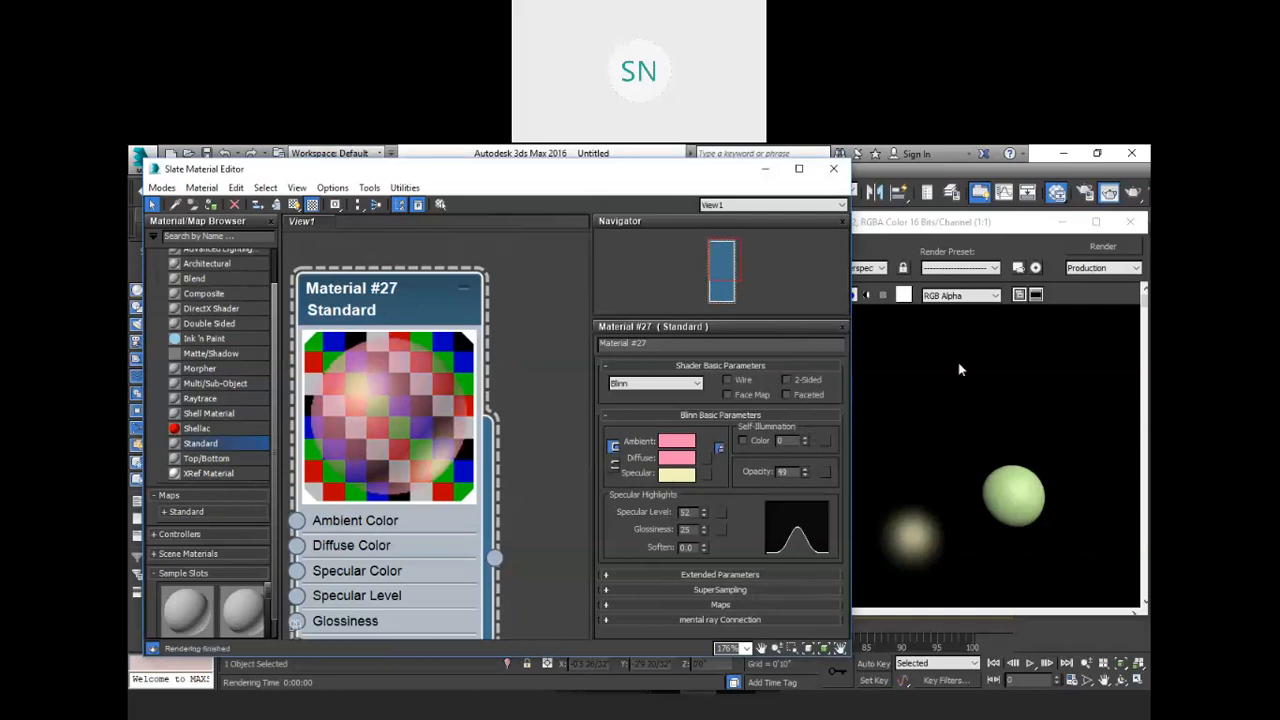
pyautogui.click(1088, 252)
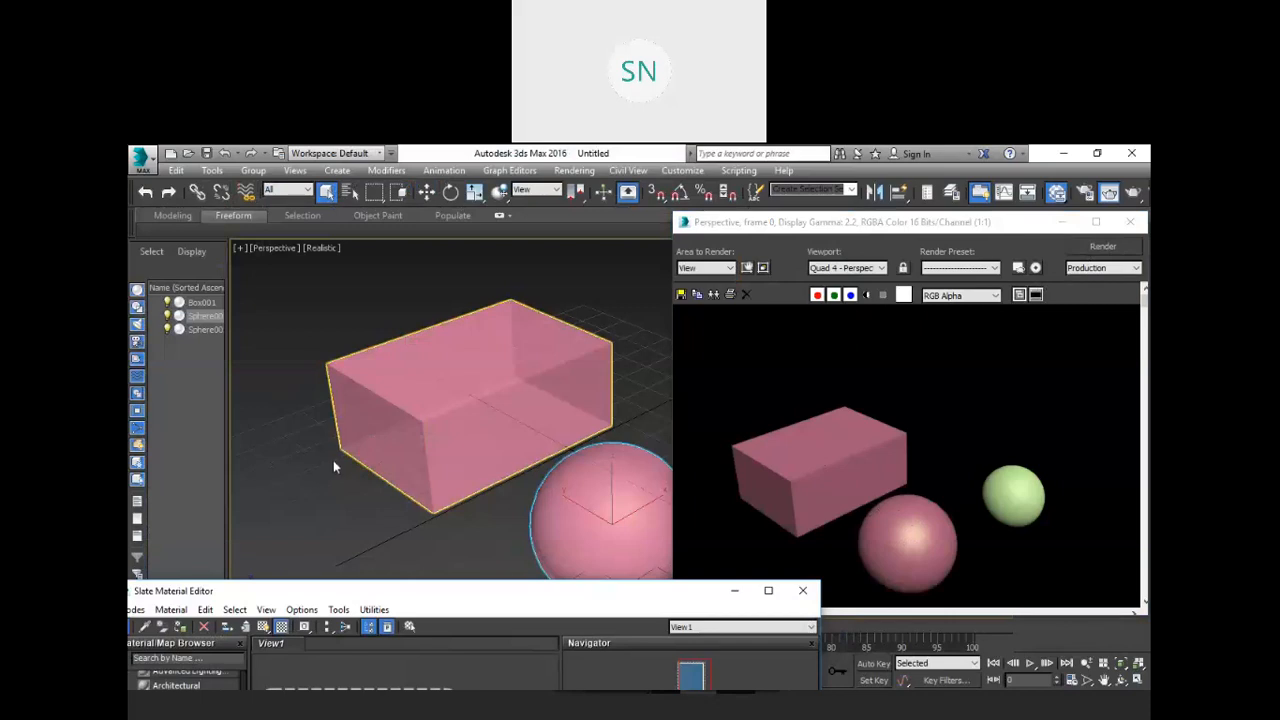
# Orbit the Perspective view to a low angle where the pink sphere overlaps the box, and render it.
pyautogui.click(334, 465)
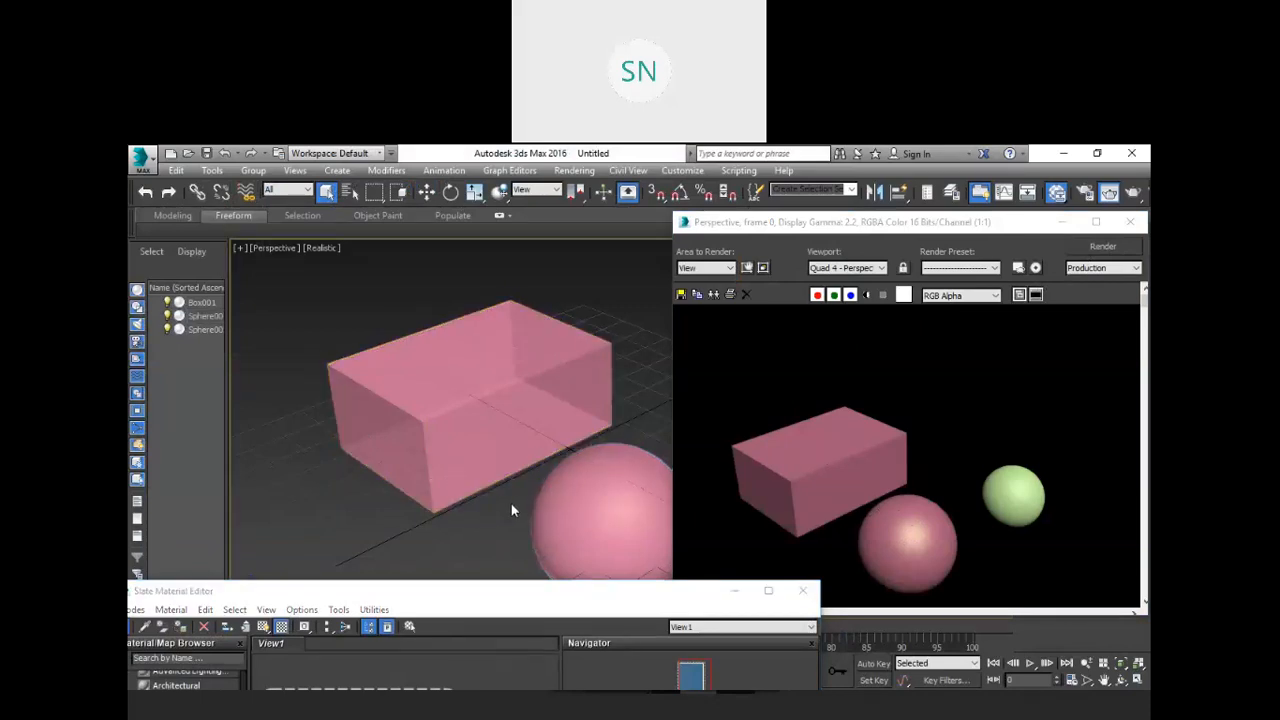
pyautogui.keyDown('alt'); pyautogui.moveTo(511, 510); pyautogui.dragTo(471, 509, button='middle'); pyautogui.keyUp('alt')
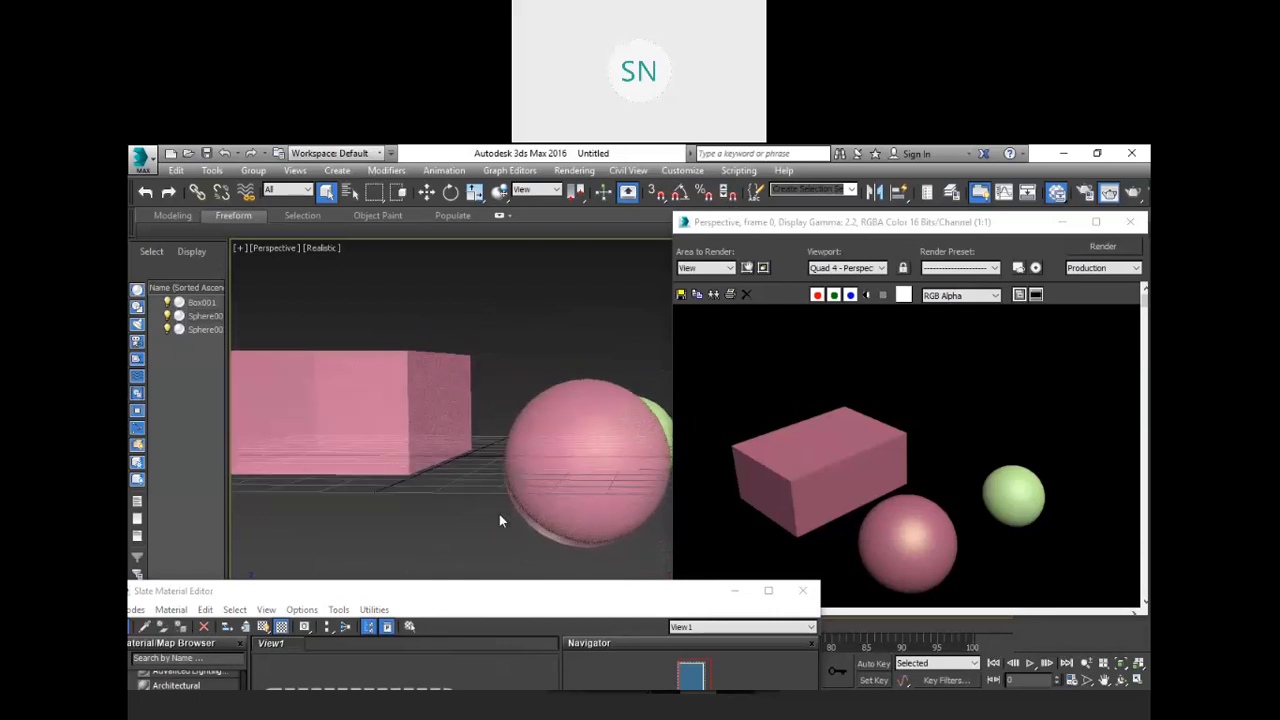
pyautogui.moveTo(523, 328); pyautogui.dragTo(582, 328, button='middle')
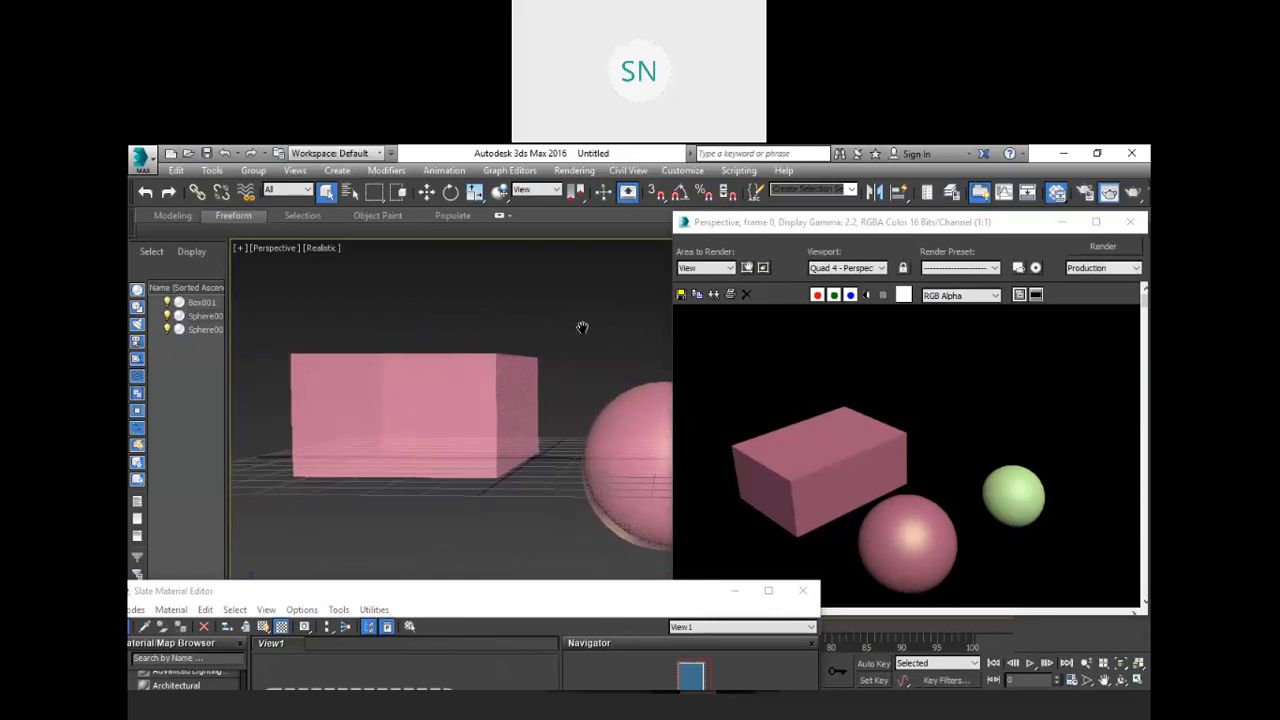
pyautogui.click(1106, 248)
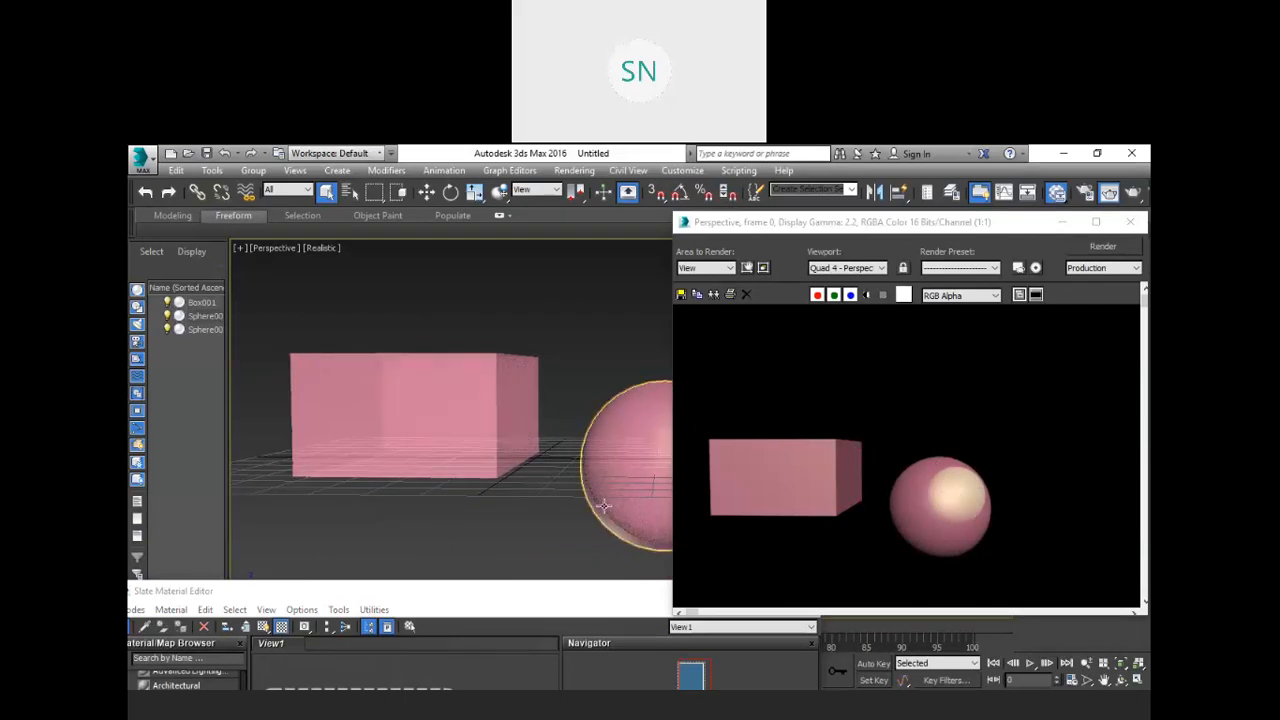
pyautogui.keyDown('alt'); pyautogui.moveTo(603, 507); pyautogui.dragTo(1003, 360, button='middle'); pyautogui.keyUp('alt')
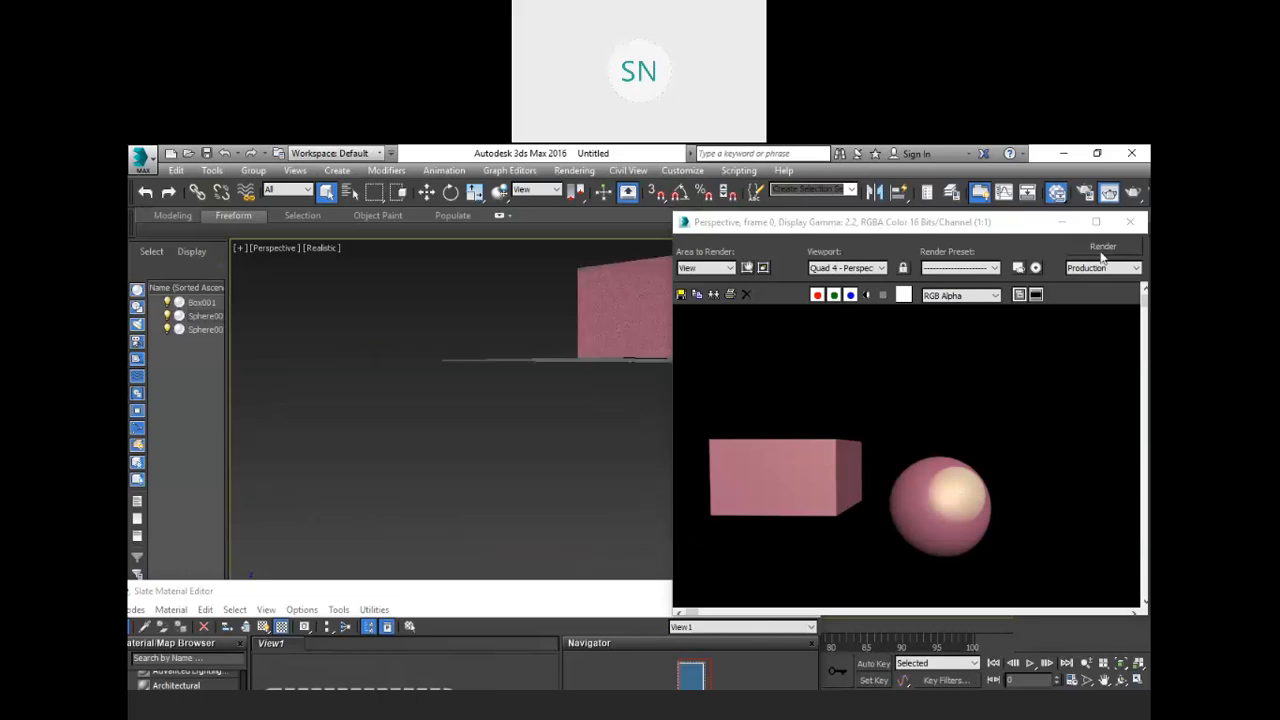
pyautogui.keyDown('alt'); pyautogui.moveTo(551, 369); pyautogui.dragTo(314, 494, button='middle'); pyautogui.keyUp('alt')
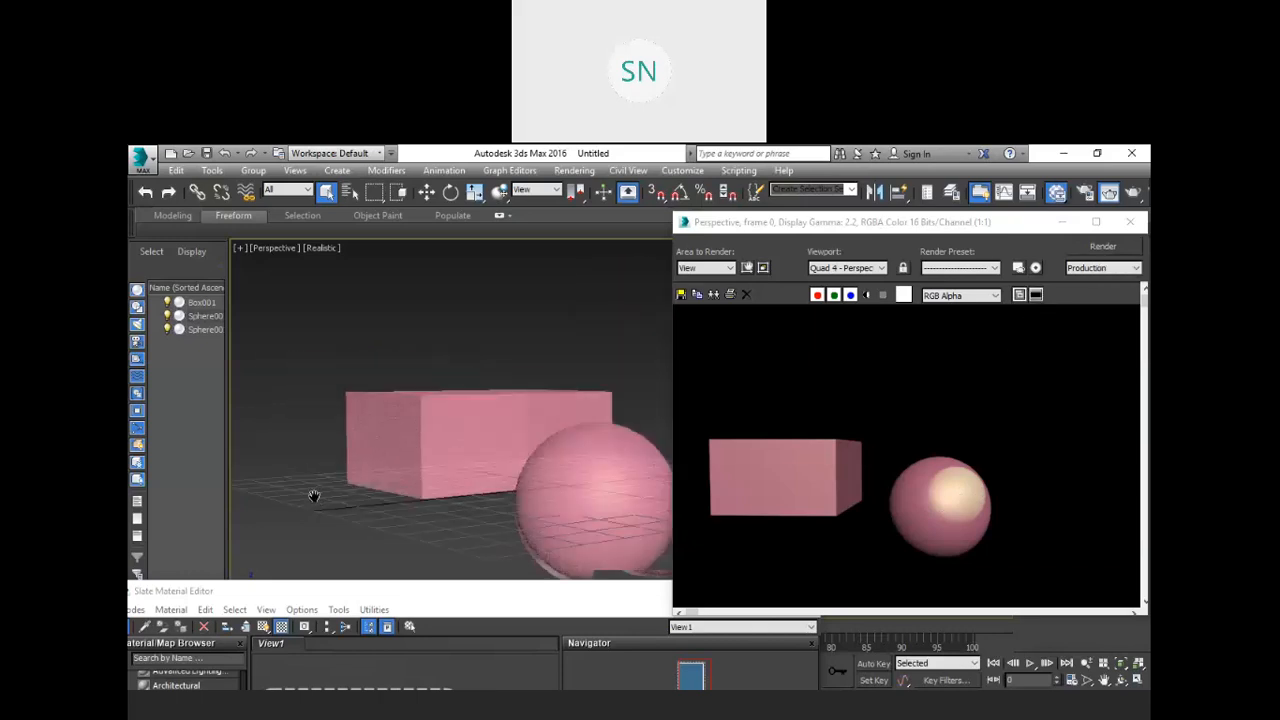
pyautogui.click(1102, 247)
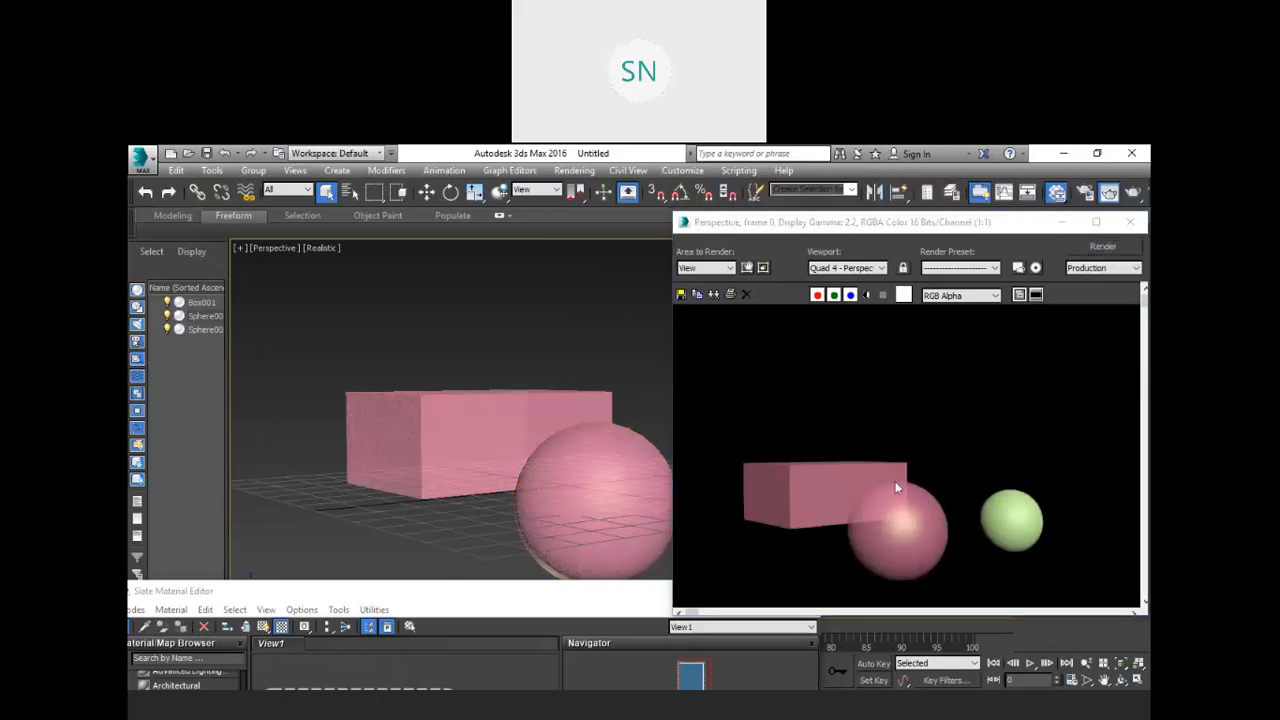
# Restore the pink material's Opacity to 100 and re-render the Perspective view.
pyautogui.click(626, 563)
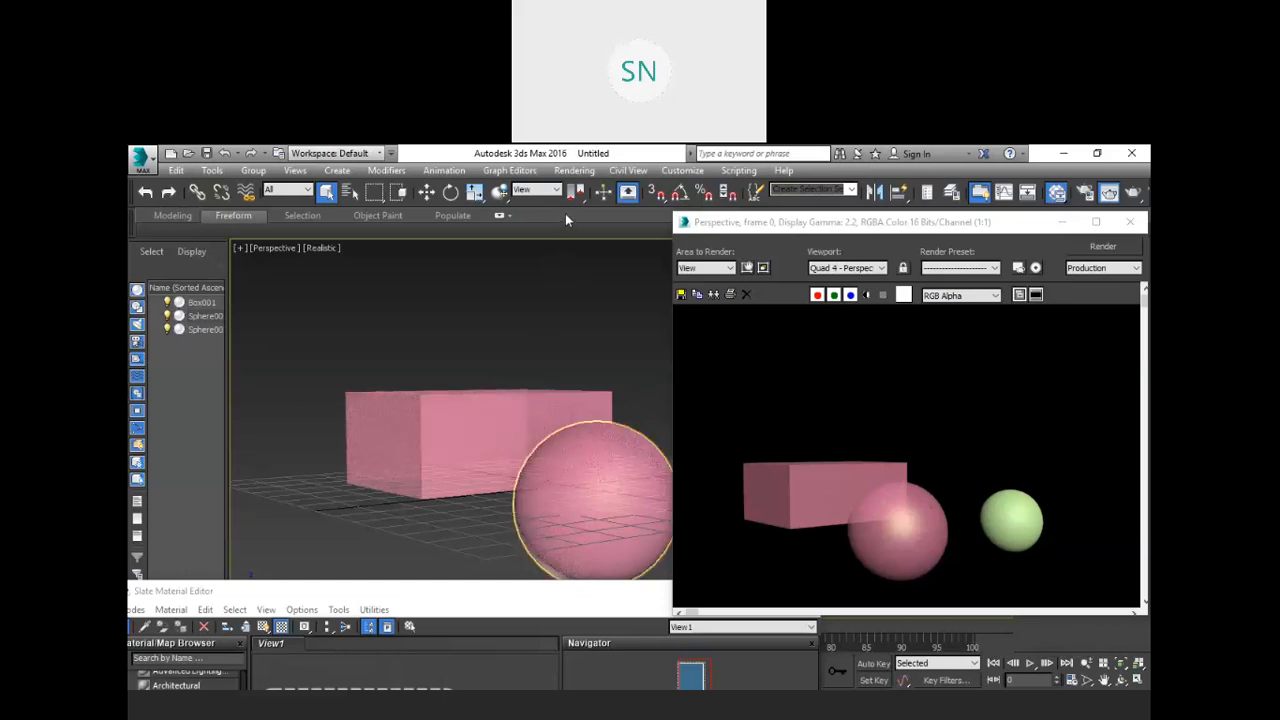
pyautogui.press('m')
pyautogui.rightClick(795, 517)
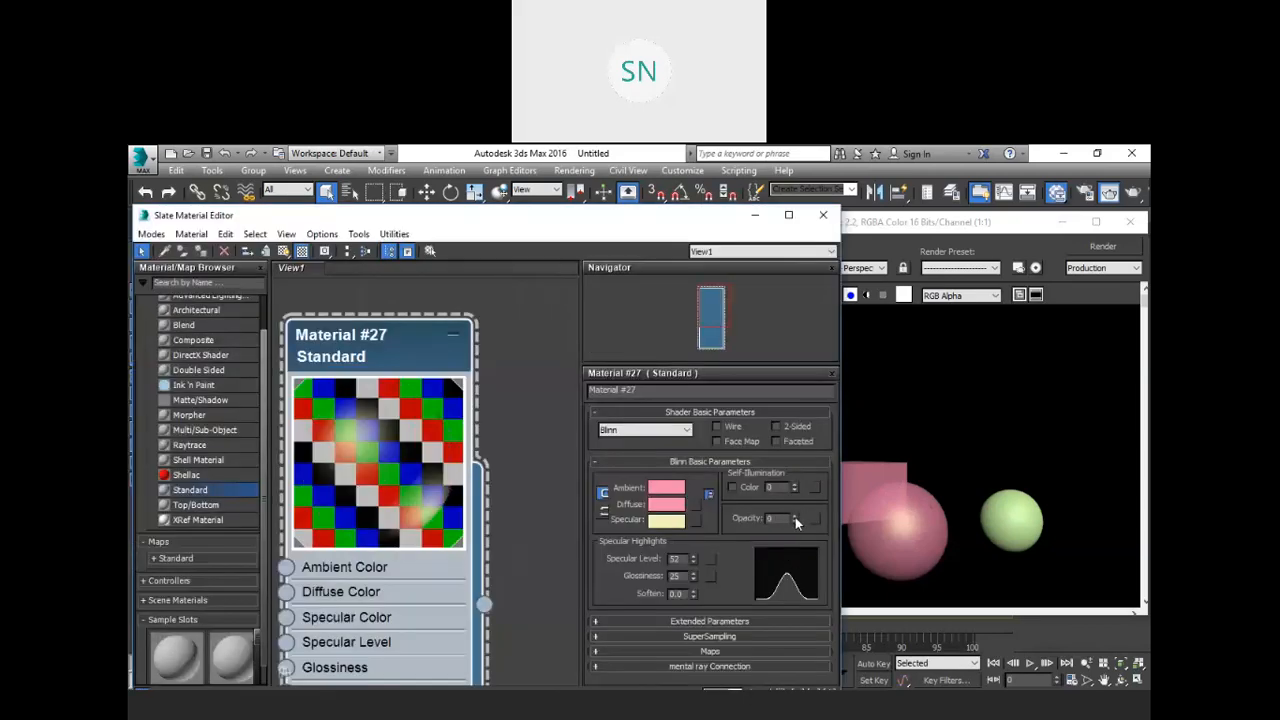
pyautogui.moveTo(781, 518); pyautogui.dragTo(725, 516)
pyautogui.write('100')
pyautogui.press('Return')
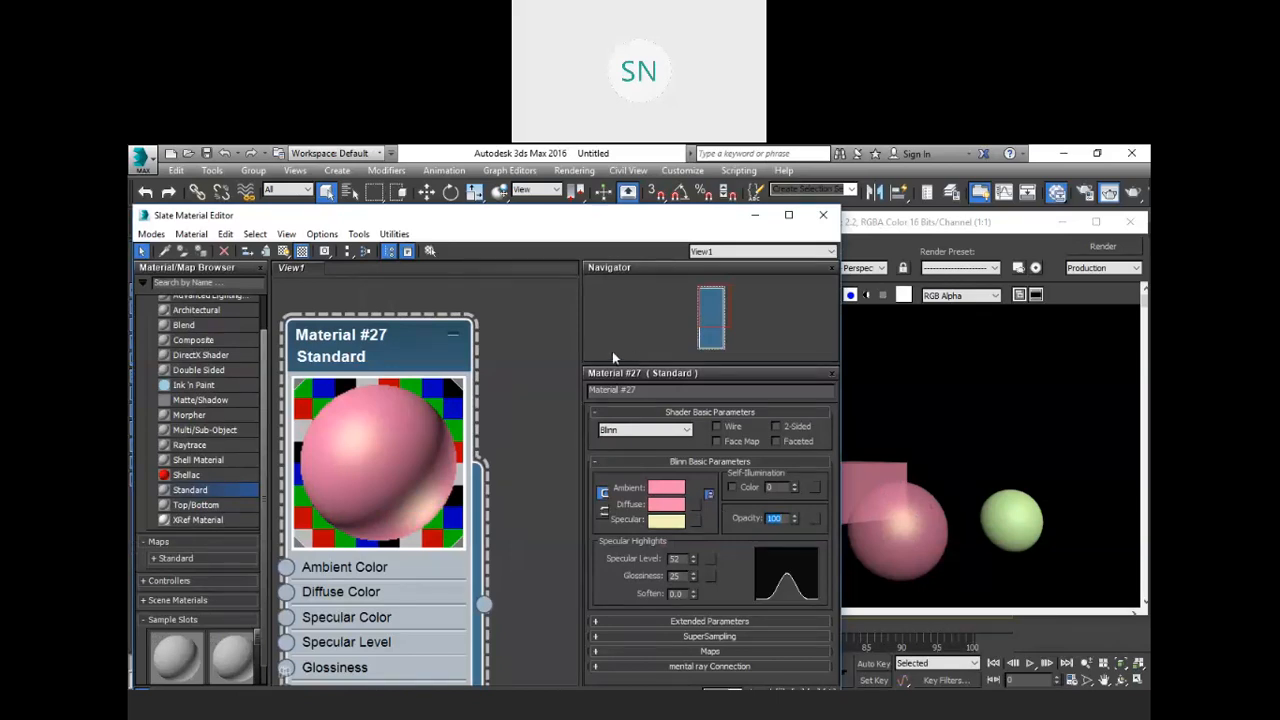
pyautogui.moveTo(505, 215); pyautogui.dragTo(434, 241)
pyautogui.click(1089, 247)
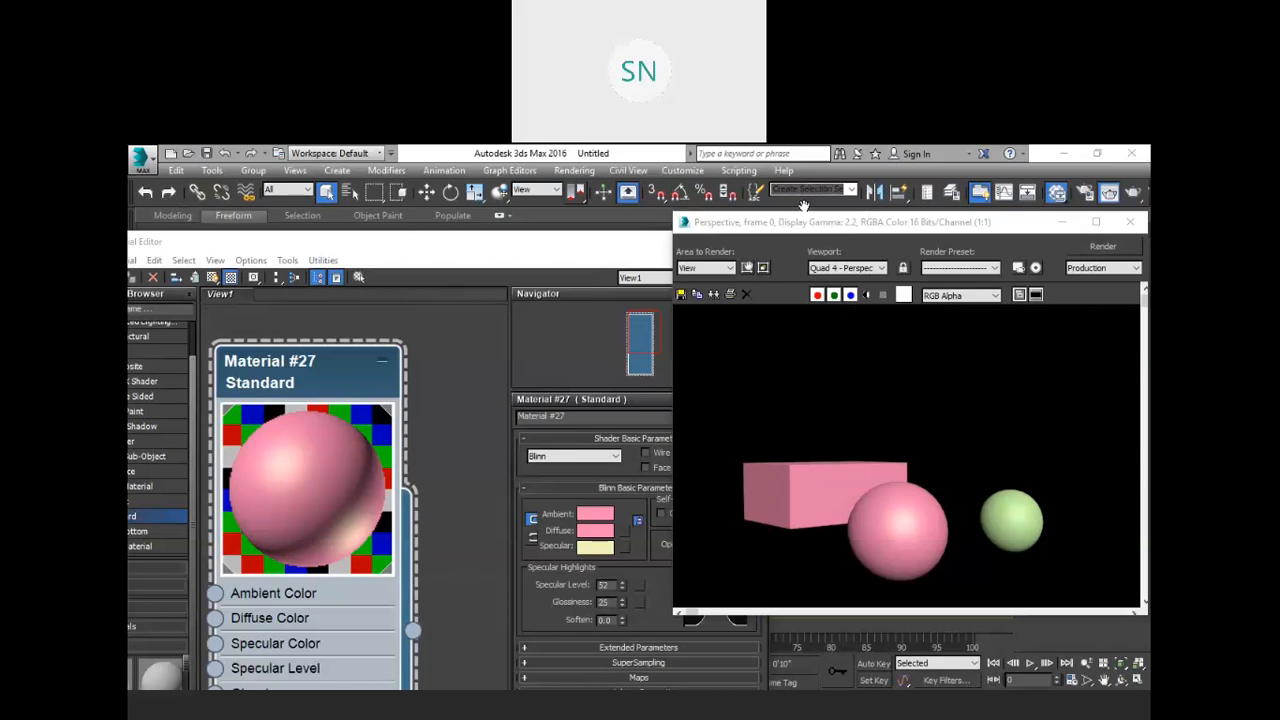
# Arrange the render window and the Slate Material Editor so the rendered objects and the material parameters are both visible.
pyautogui.click(823, 225)
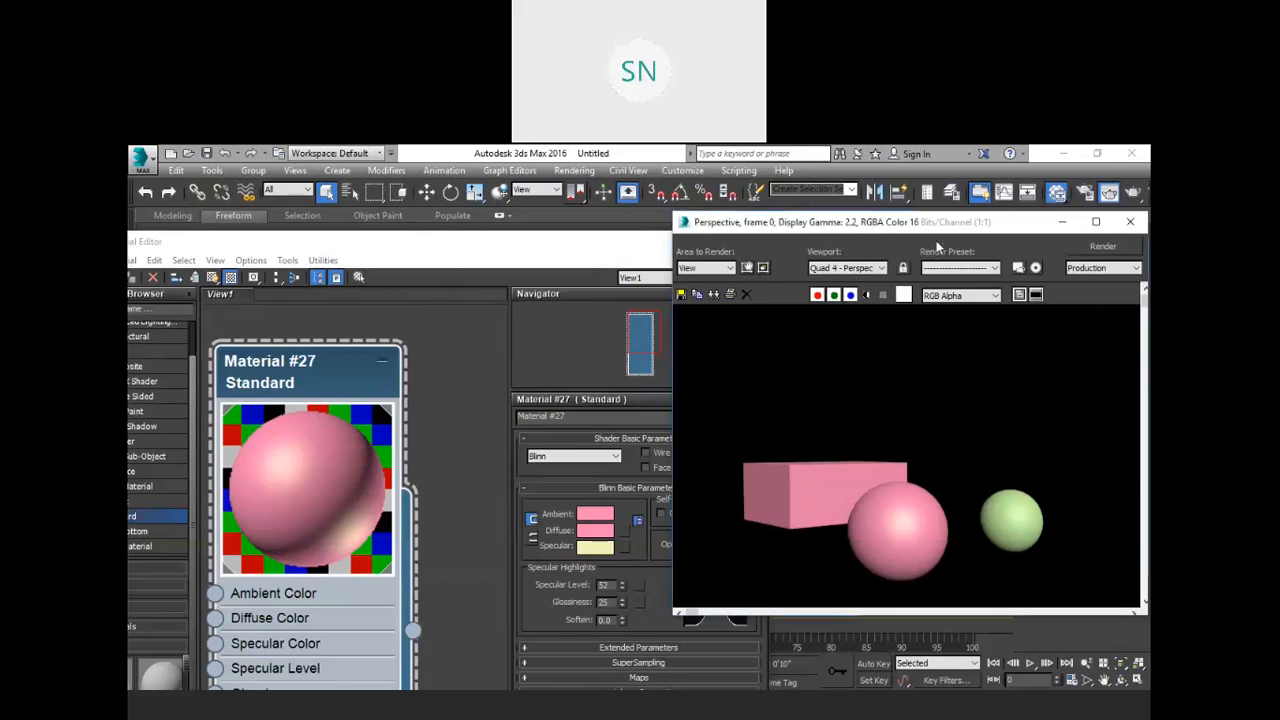
pyautogui.moveTo(823, 223); pyautogui.dragTo(922, 236)
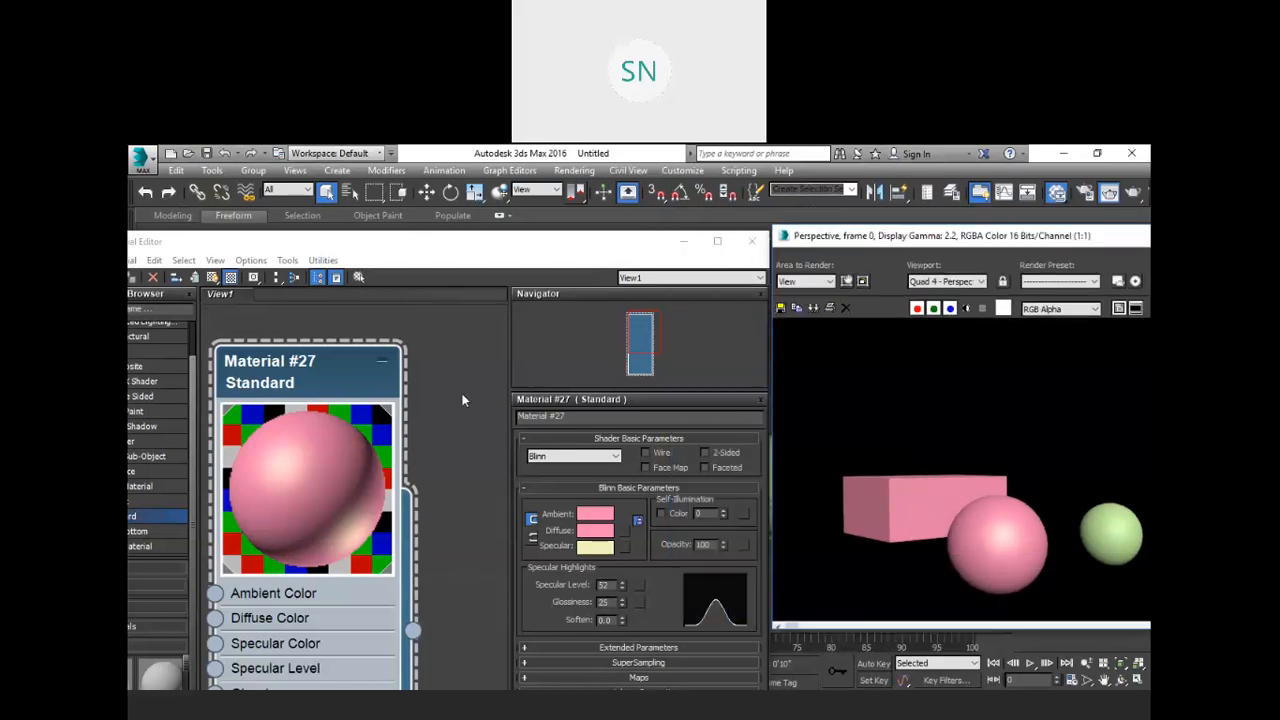
pyautogui.scroll(-3, 458, 400)
pyautogui.moveTo(483, 247); pyautogui.dragTo(570, 178)
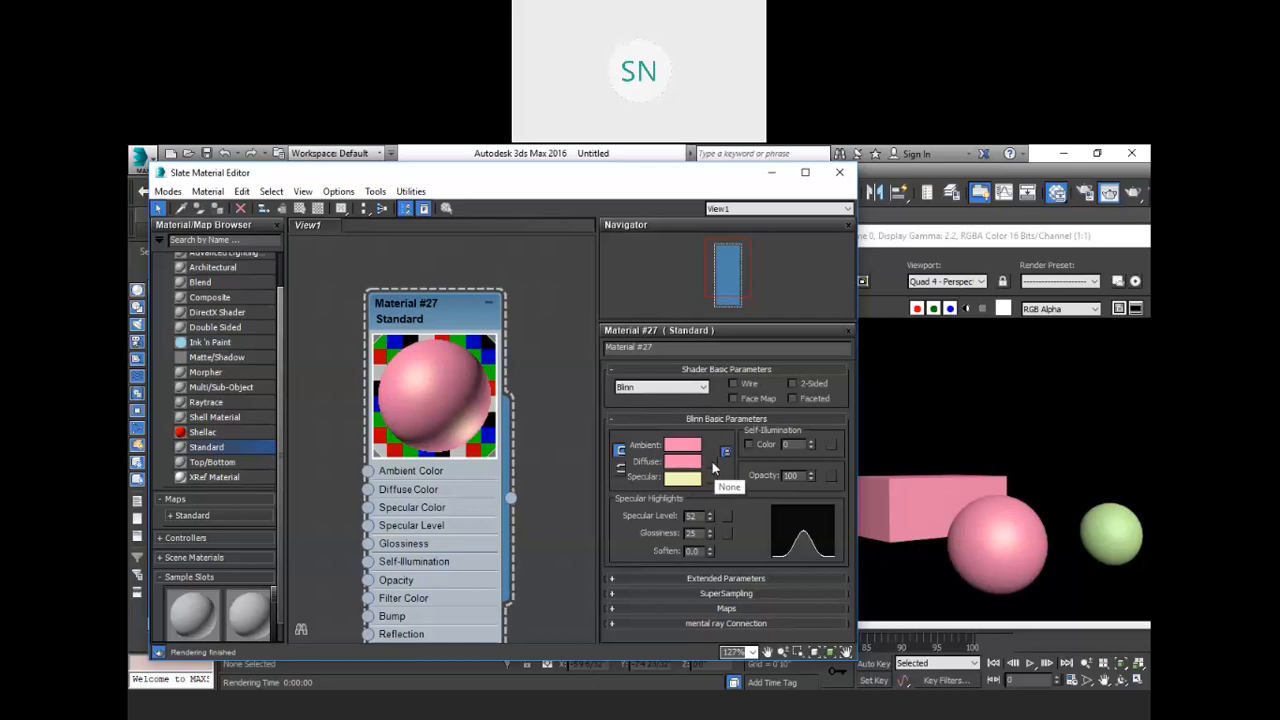
# Assign a Marble map to the pink material's Diffuse color.
pyautogui.click(713, 466)
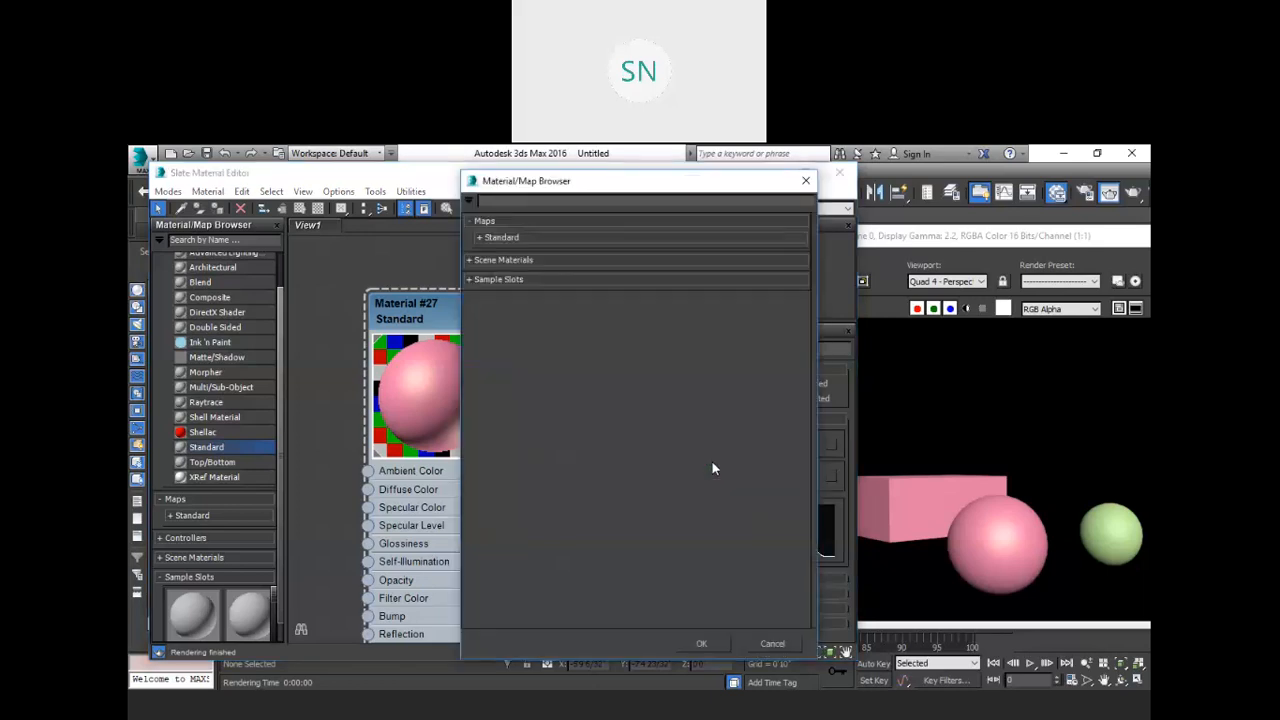
pyautogui.click(480, 239)
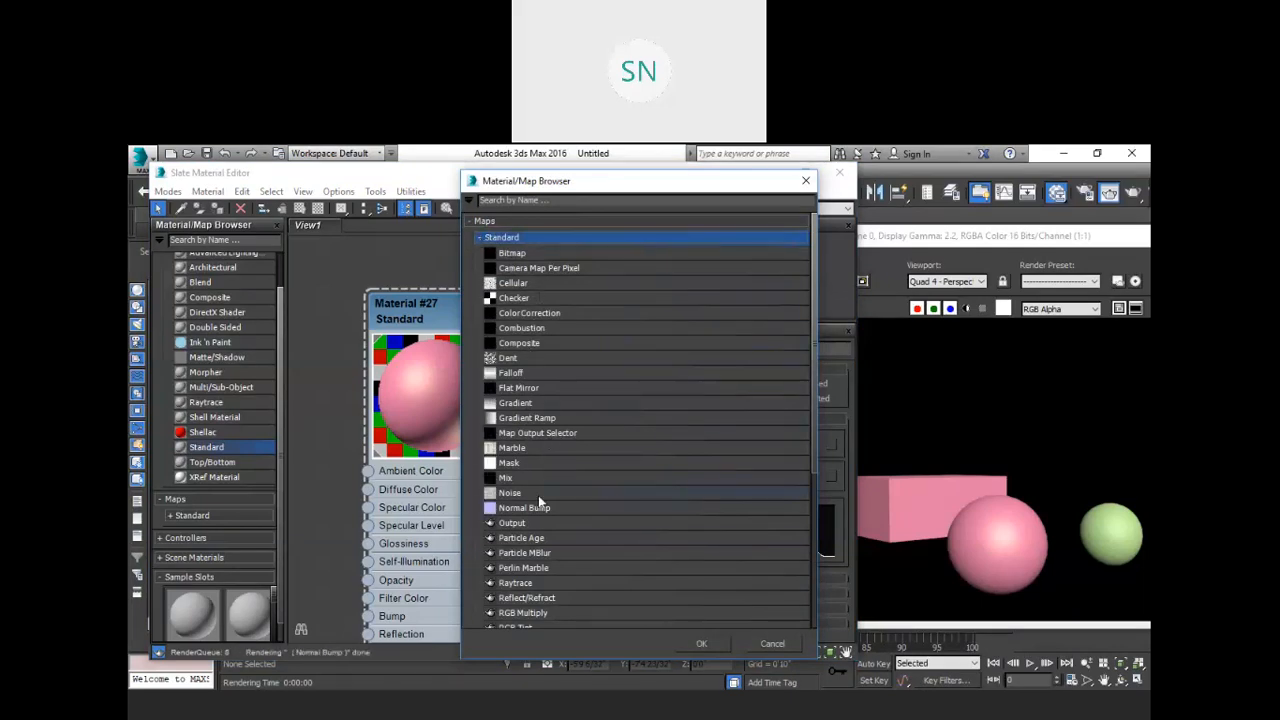
pyautogui.scroll(-5, 559, 541)
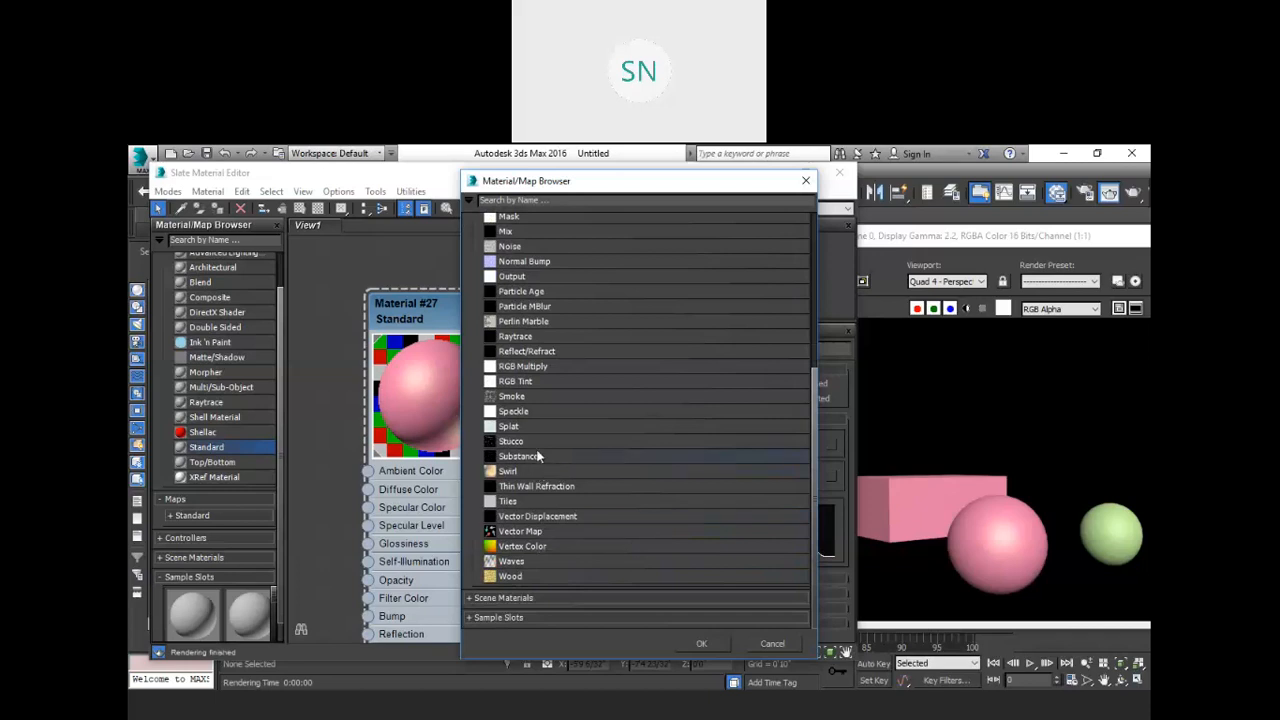
pyautogui.scroll(2, 528, 322)
pyautogui.scroll(4, 526, 318)
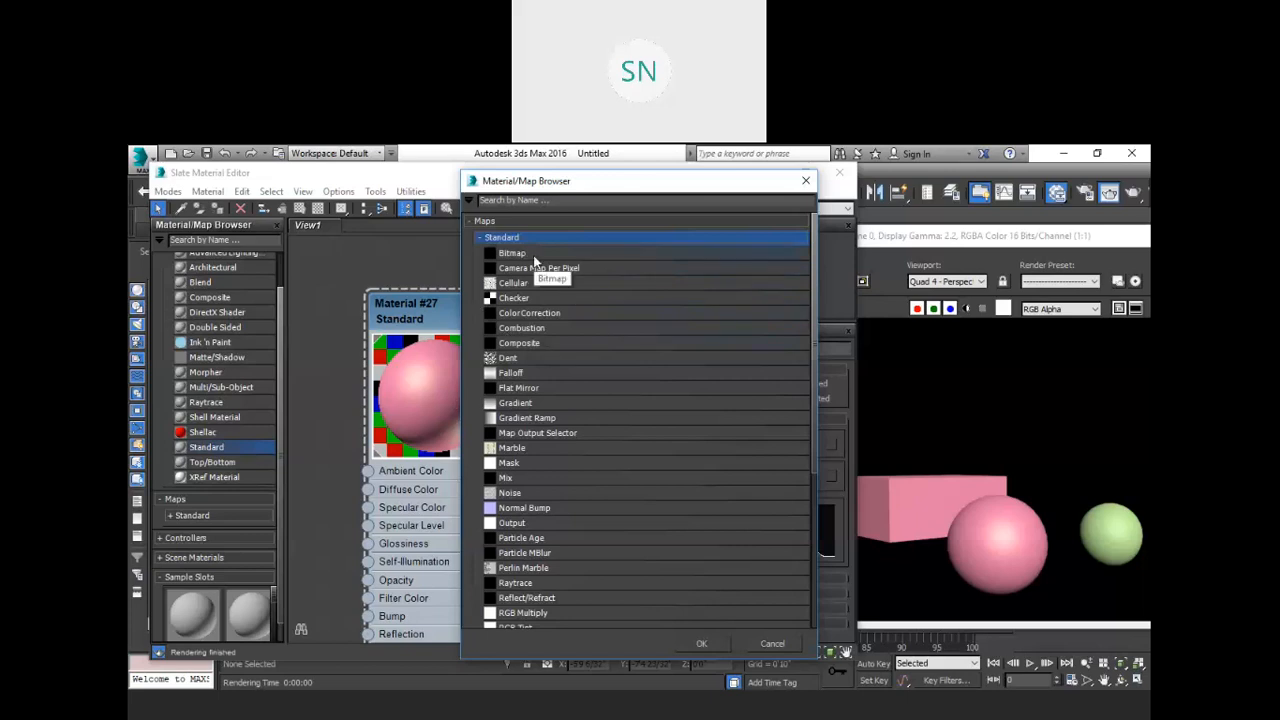
pyautogui.click(514, 450)
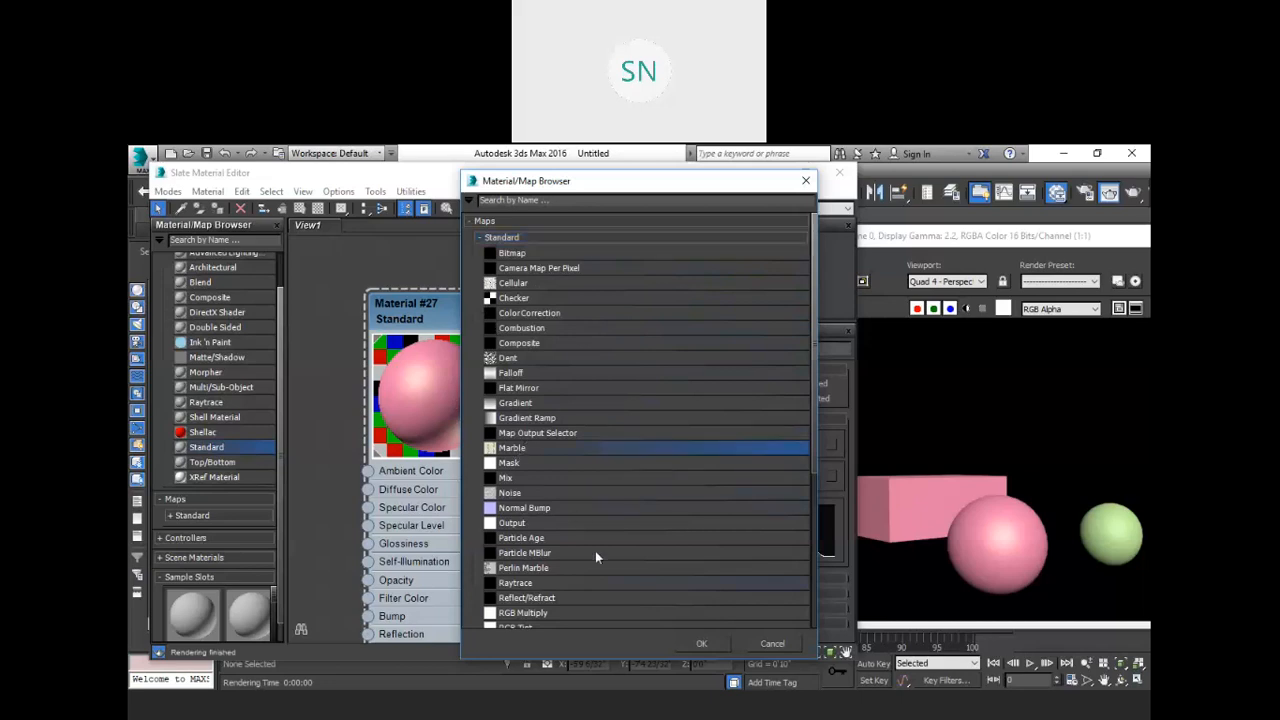
pyautogui.click(704, 643)
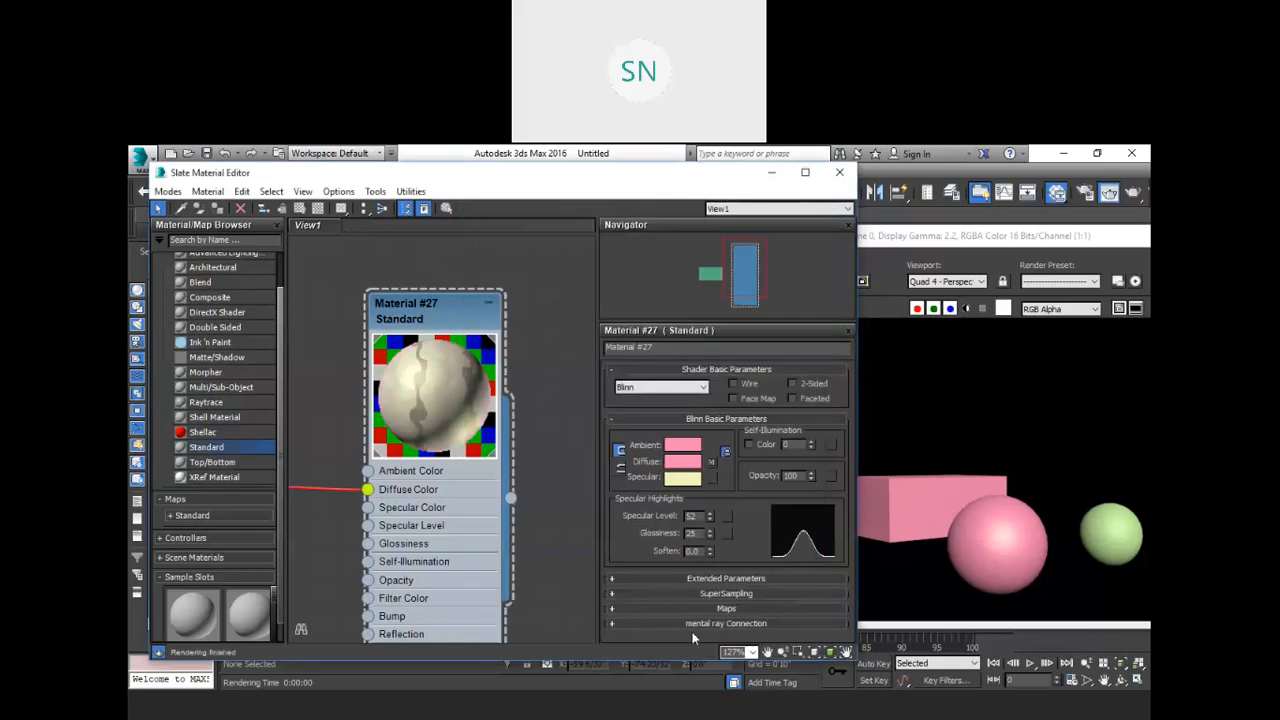
pyautogui.scroll(-2, 469, 394)
pyautogui.scroll(5, 469, 394)
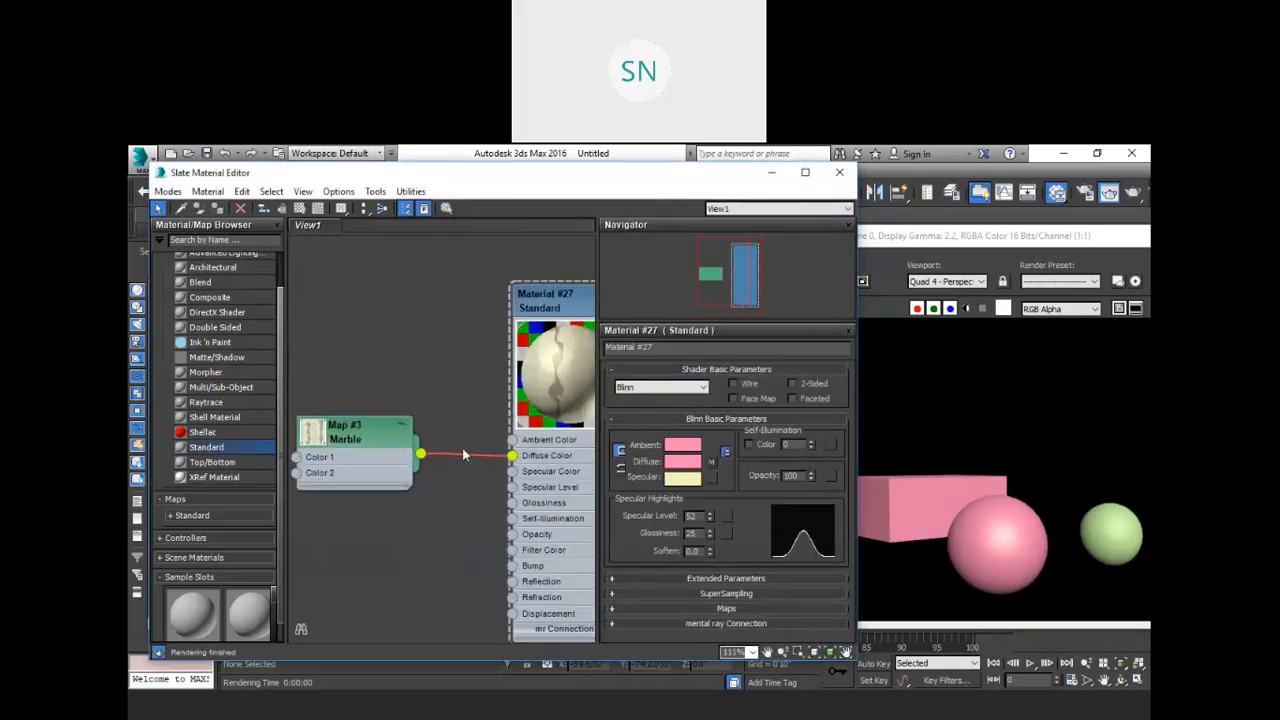
pyautogui.scroll(-2, 375, 380)
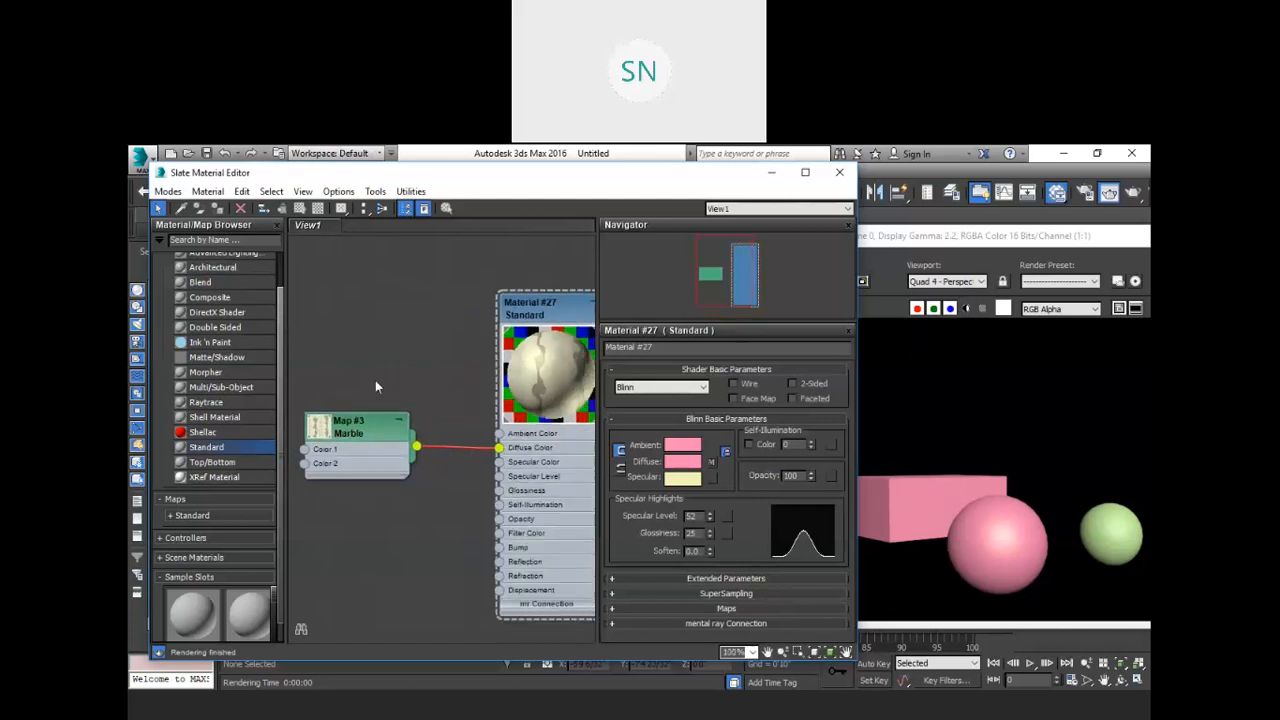
pyautogui.scroll(1, 561, 356)
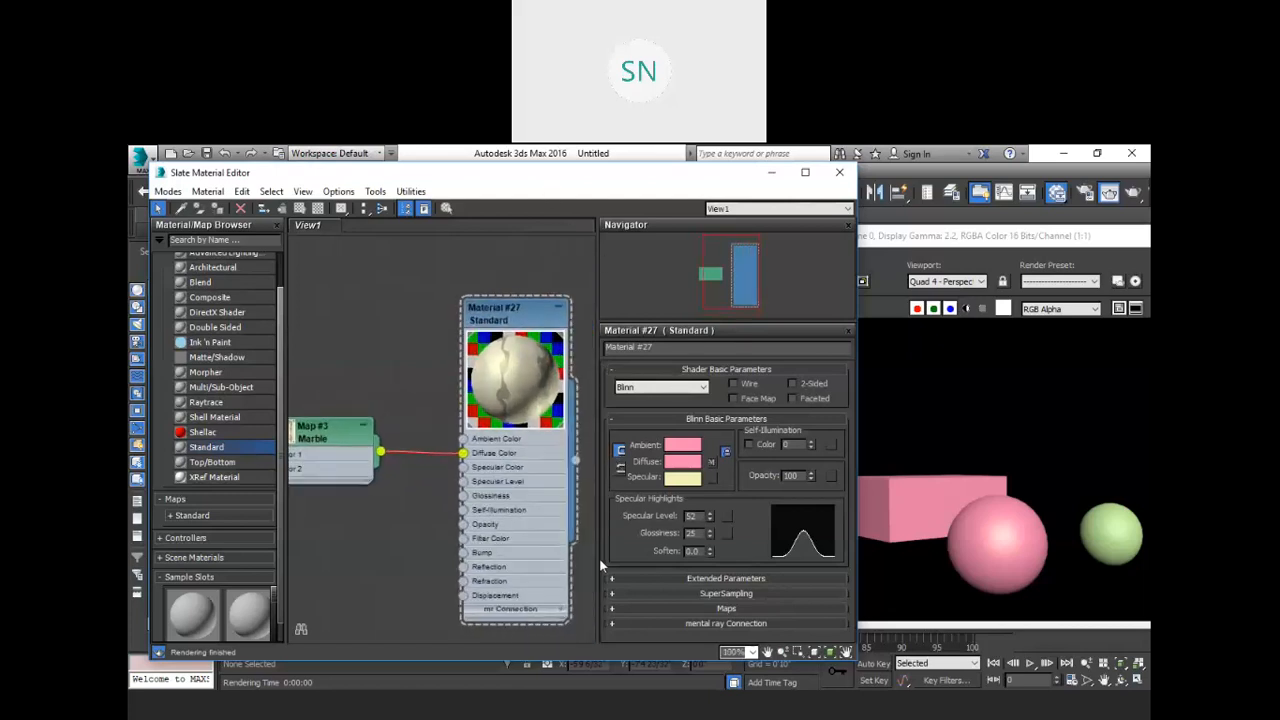
# Orbit the Perspective view to look down on the box and show the pink material's Marble map in the viewport.
pyautogui.moveTo(490, 173); pyautogui.dragTo(543, 551)
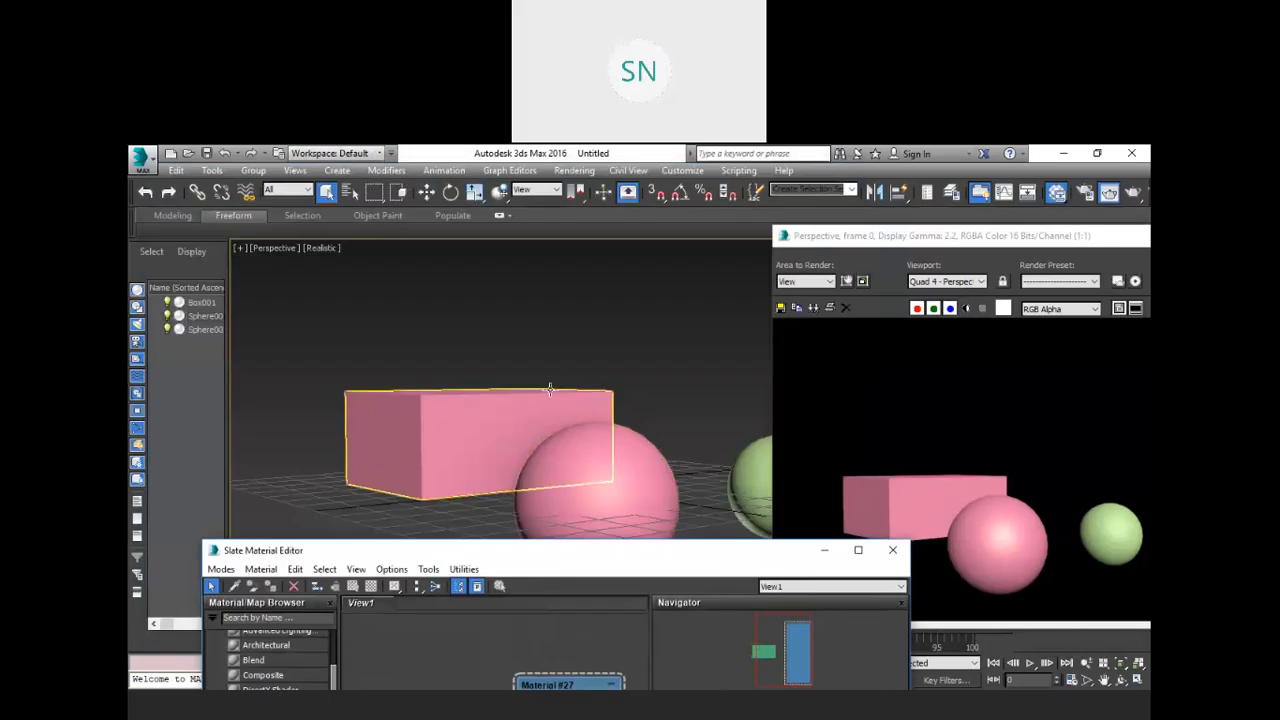
pyautogui.keyDown('alt'); pyautogui.moveTo(585, 355); pyautogui.dragTo(609, 382, button='middle'); pyautogui.keyUp('alt')
pyautogui.click(586, 552)
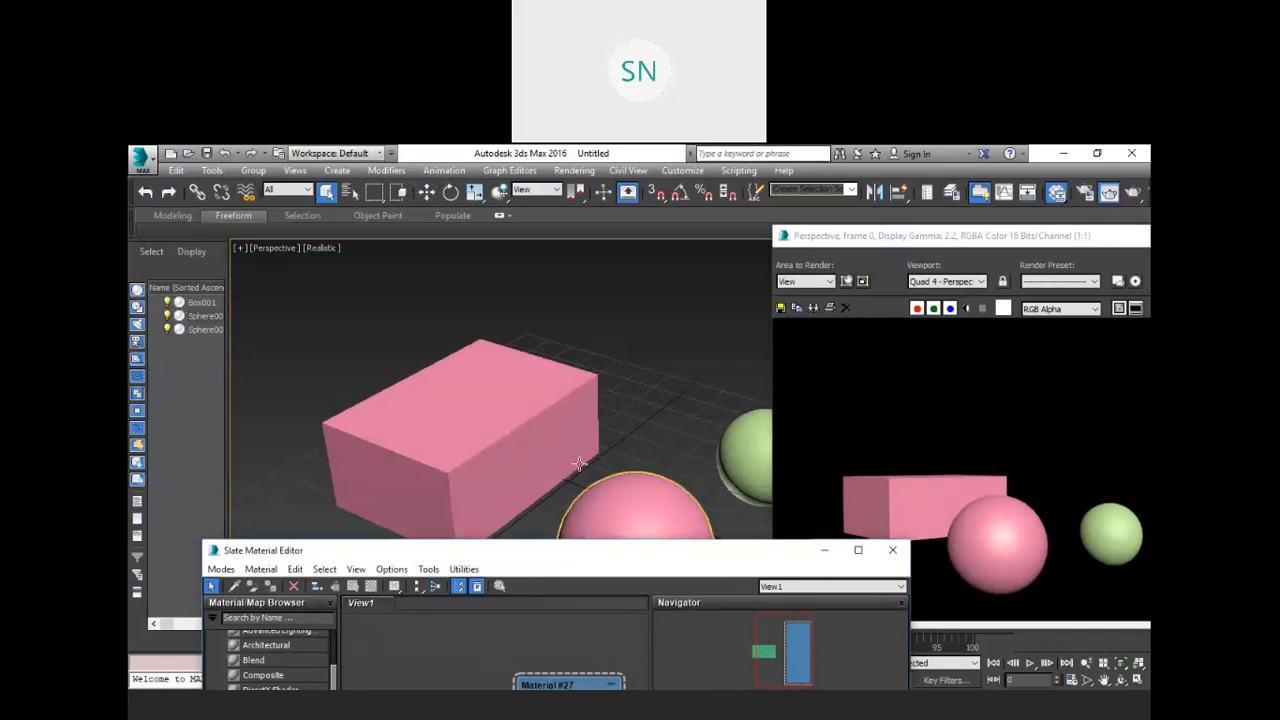
pyautogui.moveTo(598, 550); pyautogui.dragTo(620, 511)
pyautogui.click(572, 640)
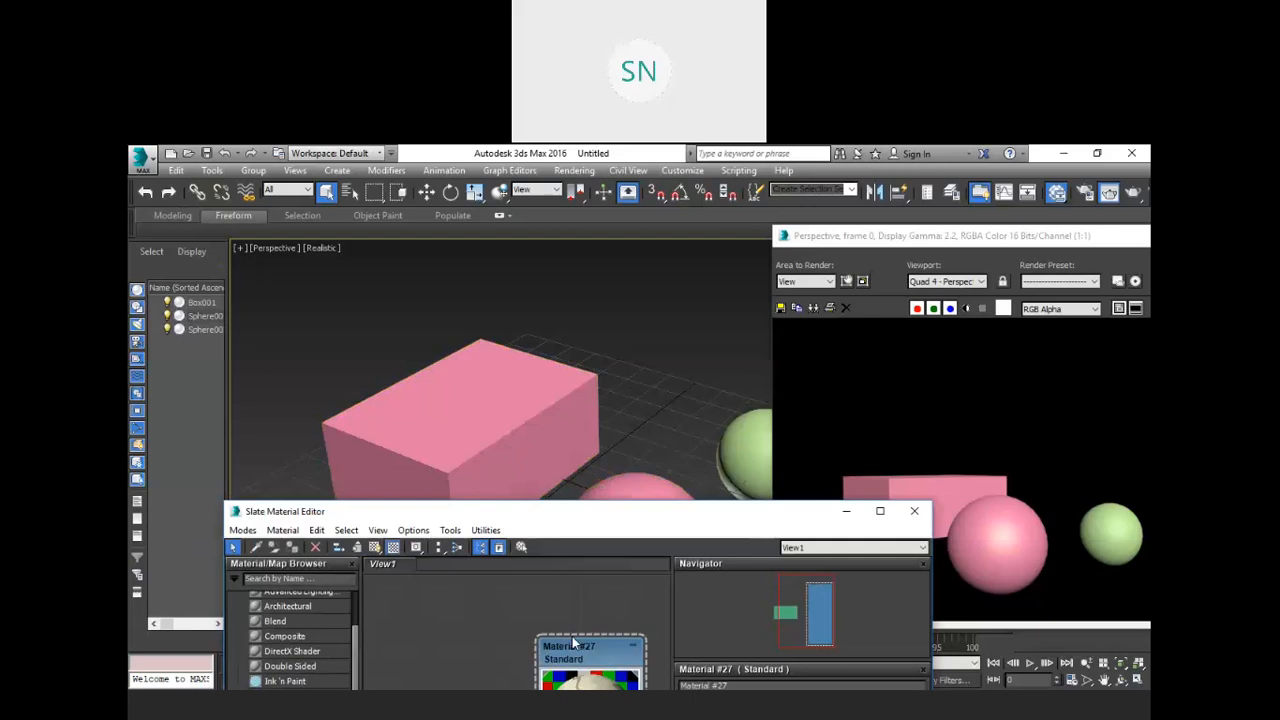
pyautogui.click(375, 547)
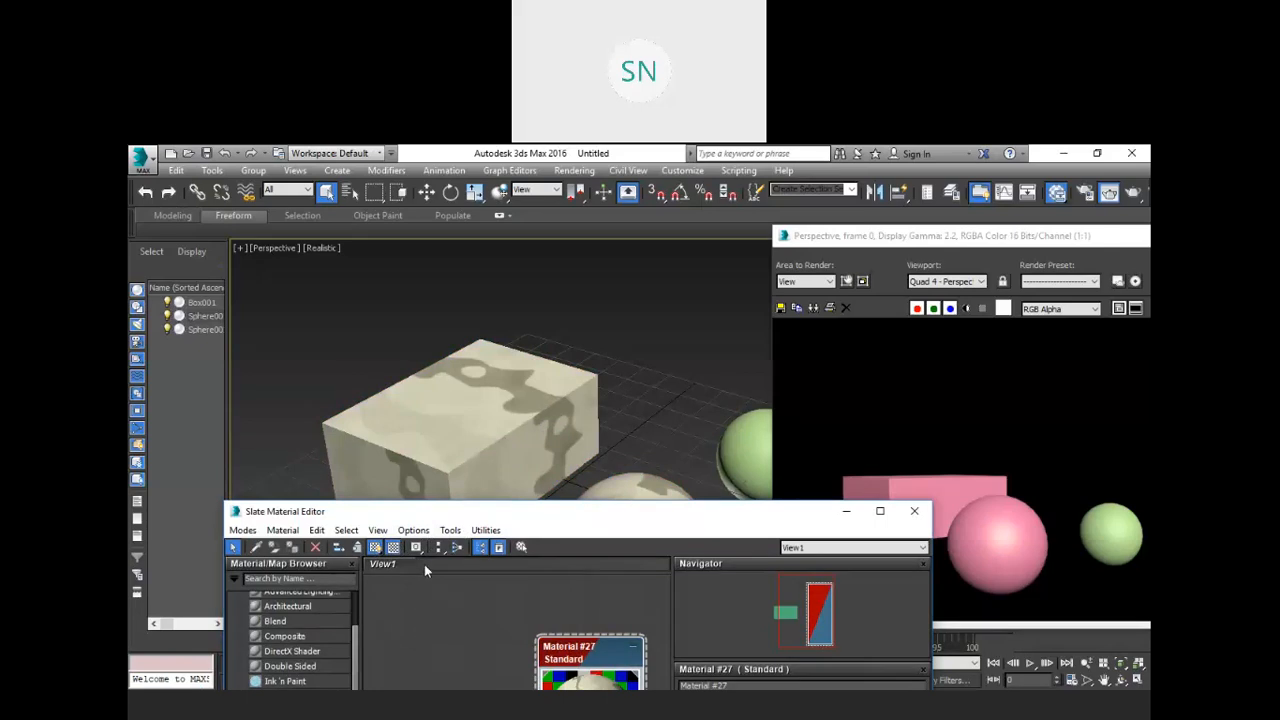
# Render the Perspective view close up on the marble-textured box.
pyautogui.moveTo(424, 511); pyautogui.dragTo(389, 560)
pyautogui.moveTo(470, 434); pyautogui.dragTo(597, 474, button='middle')
pyautogui.scroll(5, 583, 489)
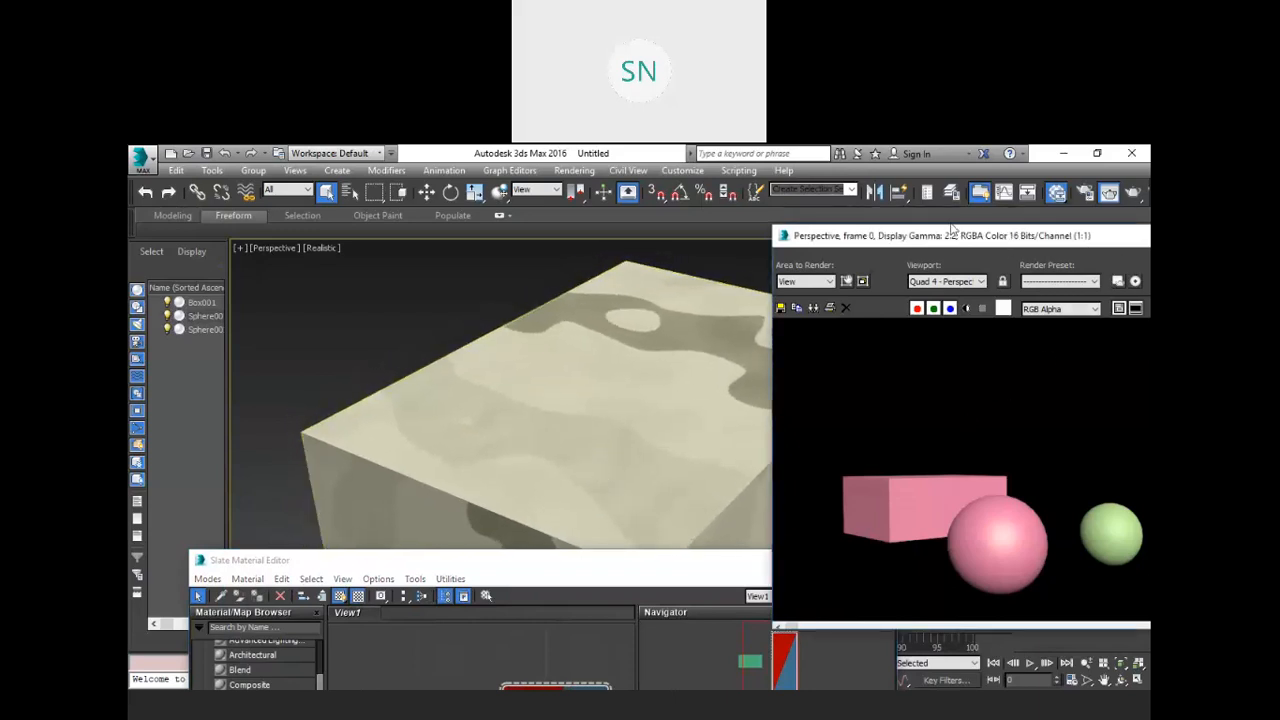
pyautogui.moveTo(1080, 238); pyautogui.dragTo(993, 217)
pyautogui.click(1128, 241)
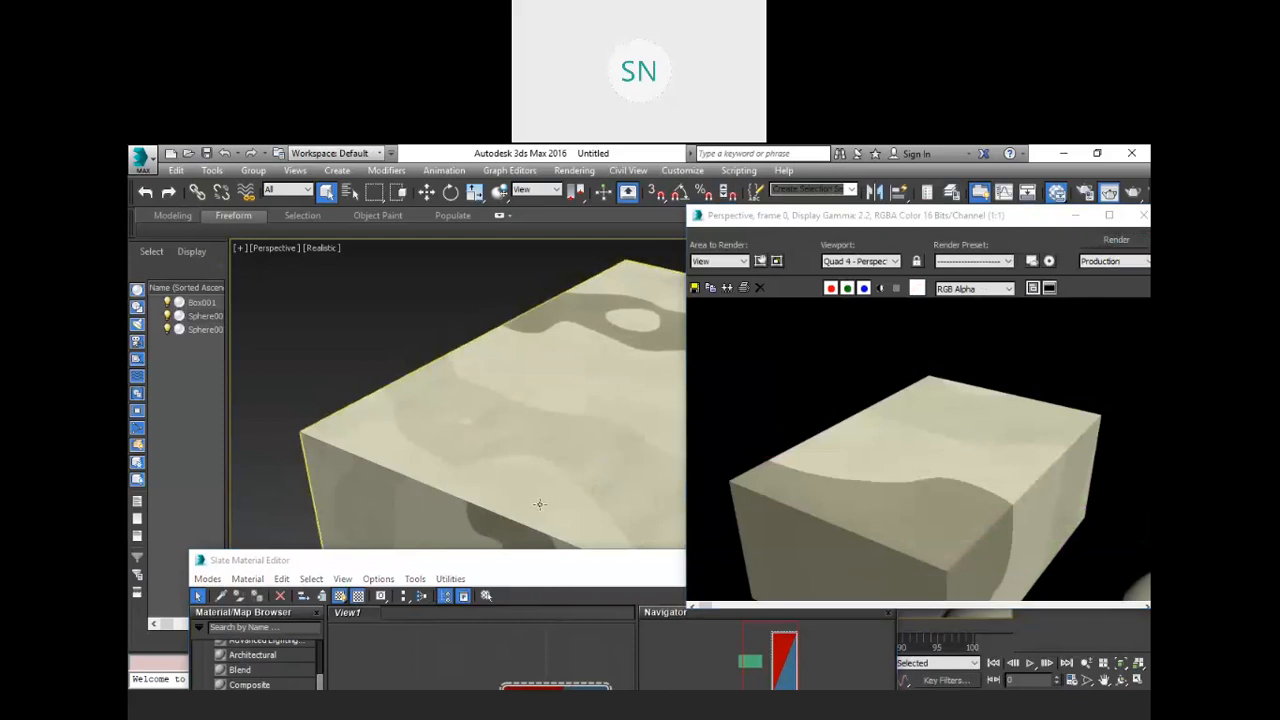
# Re-render the Perspective view from farther out so the box and both spheres are in frame.
pyautogui.scroll(-3, 497, 438)
pyautogui.moveTo(497, 438)
pyautogui.keyDown('alt'); pyautogui.mouseDown(button='middle')
pyautogui.moveTo(503, 423)
pyautogui.moveTo(486, 423)
pyautogui.mouseUp(button='middle'); pyautogui.keyUp('alt')
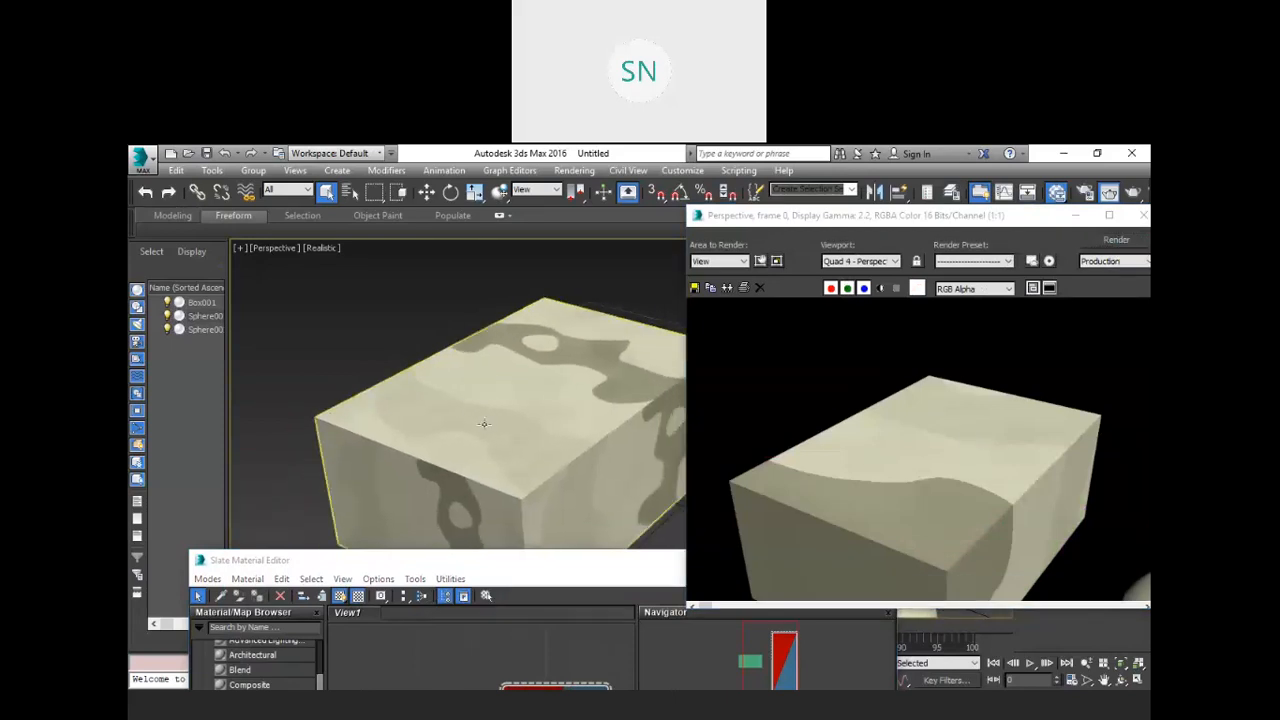
pyautogui.click(1113, 238)
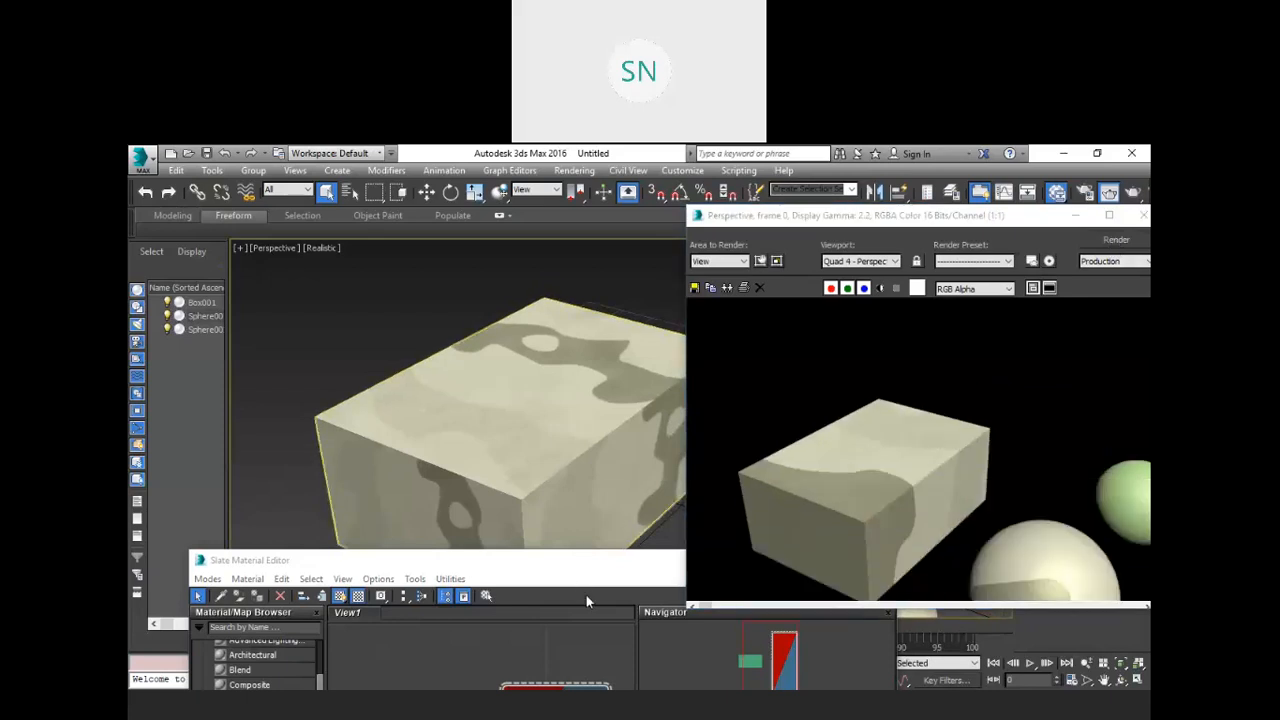
# Close the render window and place the Slate Material Editor beside the marble-textured box.
pyautogui.click(546, 558)
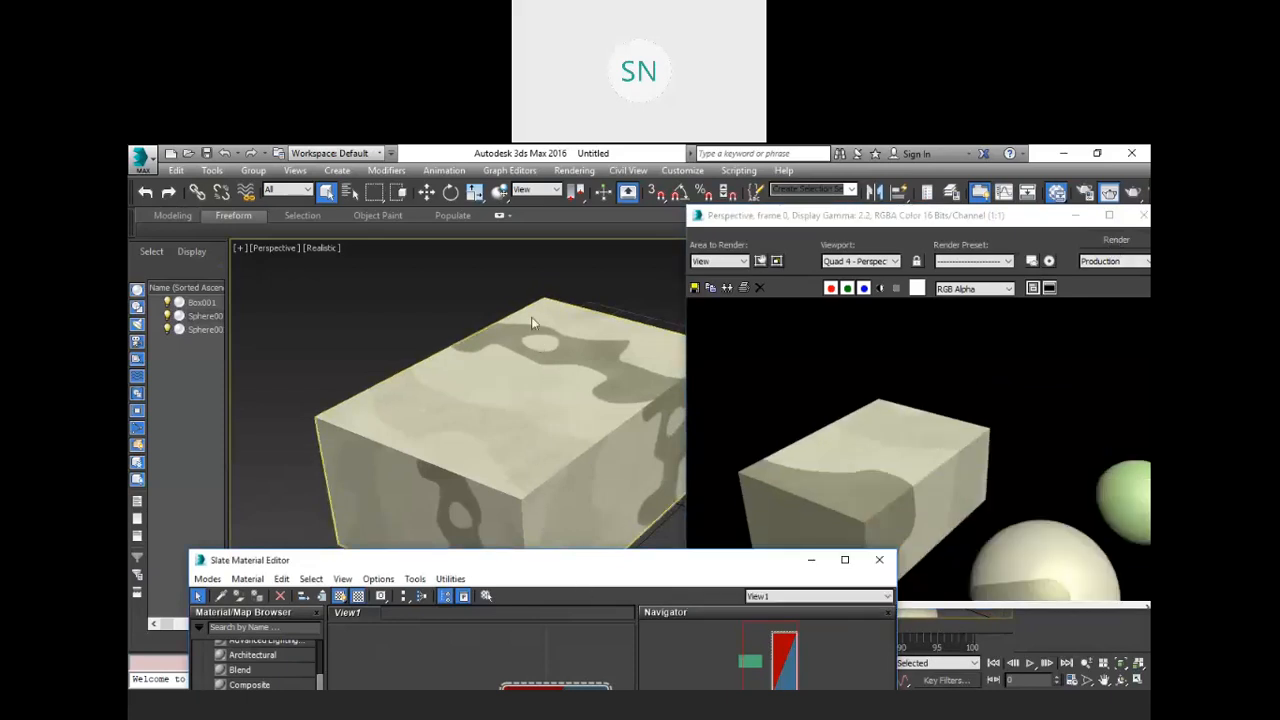
pyautogui.moveTo(451, 560); pyautogui.dragTo(436, 252)
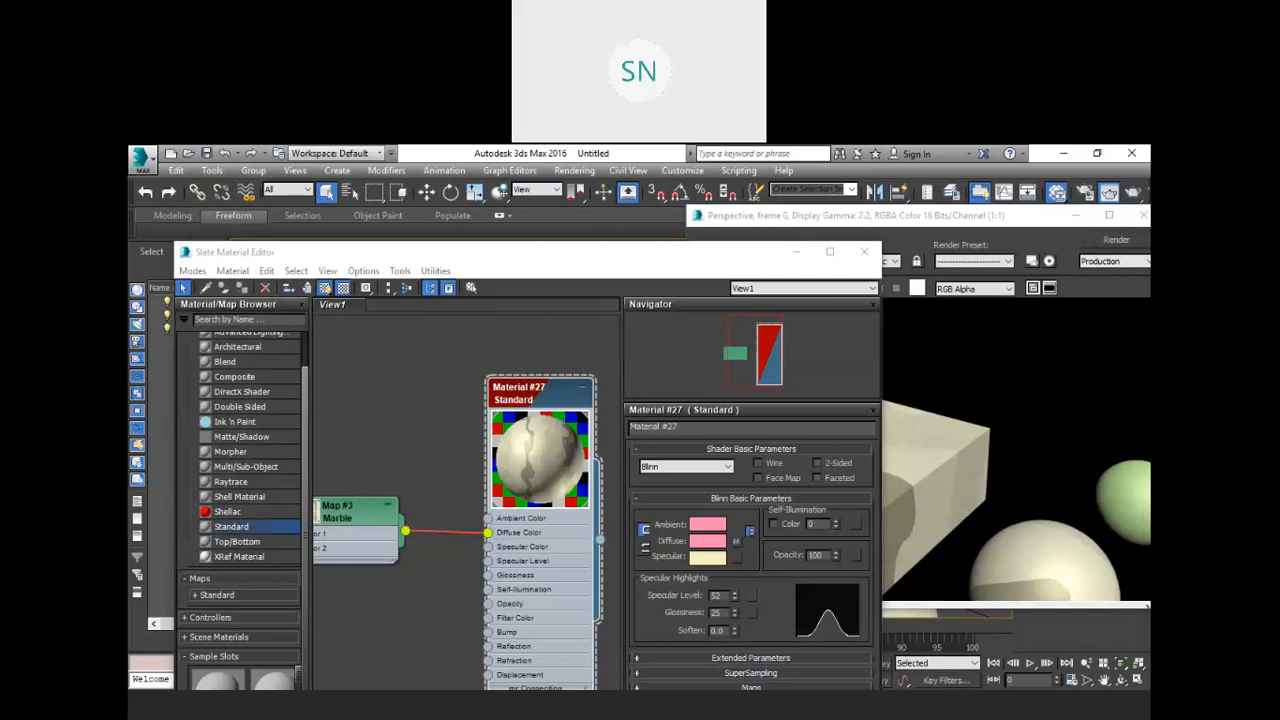
pyautogui.doubleClick(437, 227)
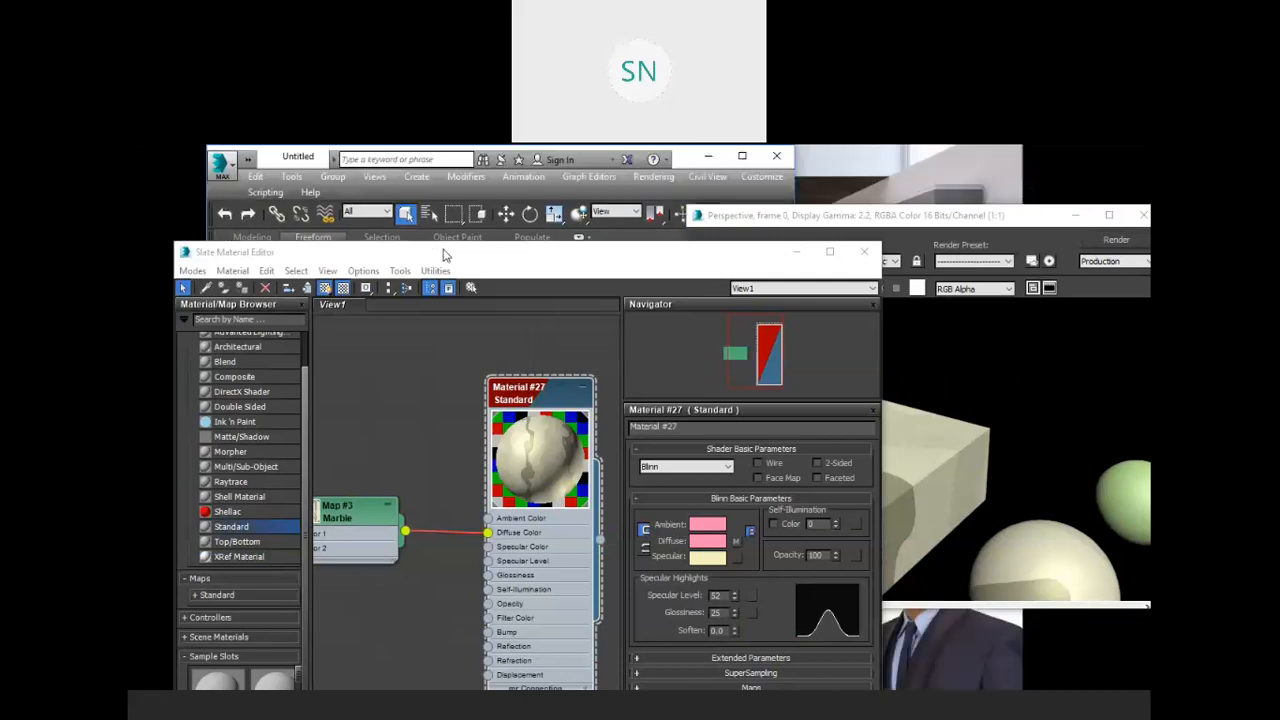
pyautogui.click(743, 157)
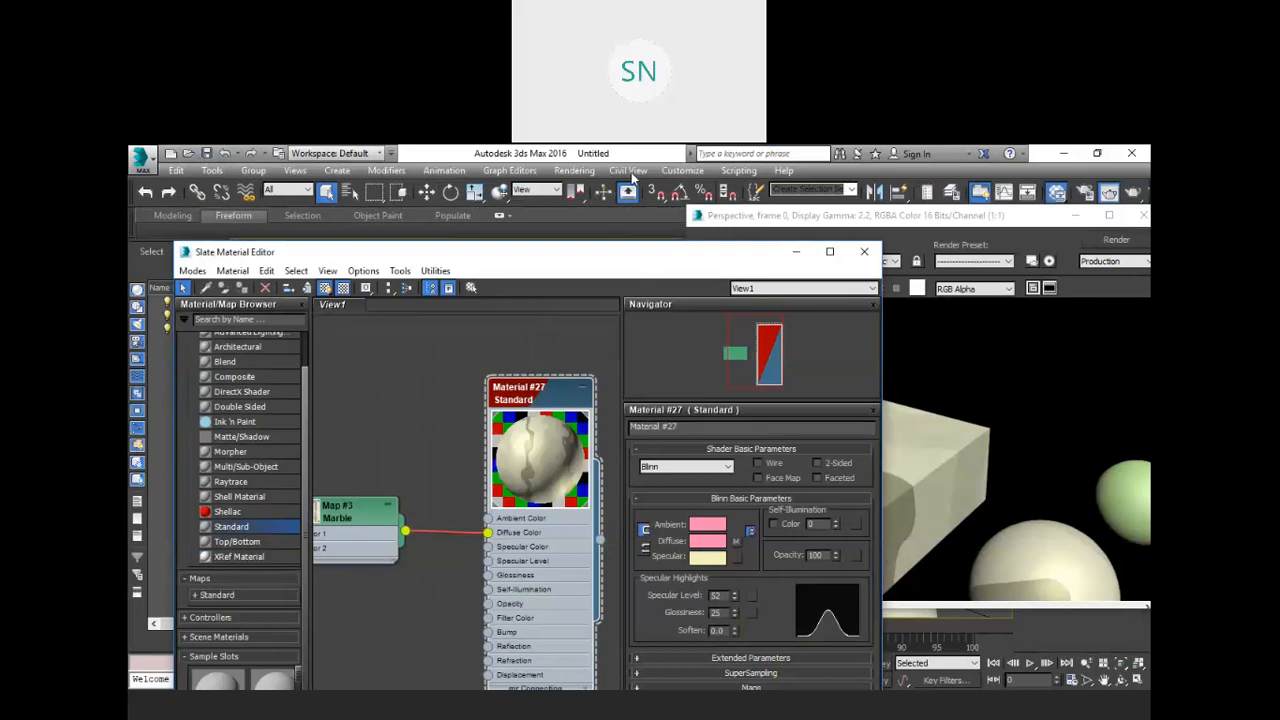
pyautogui.click(1143, 215)
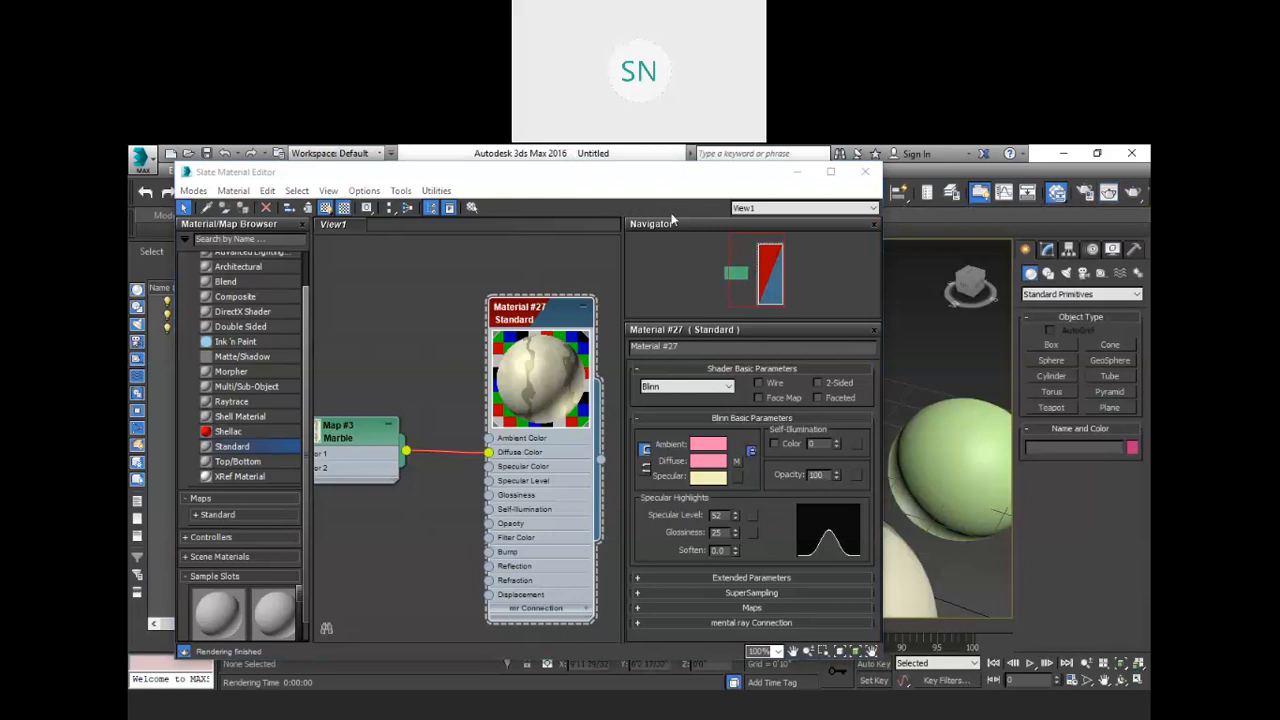
pyautogui.moveTo(935, 239); pyautogui.dragTo(935, 239)
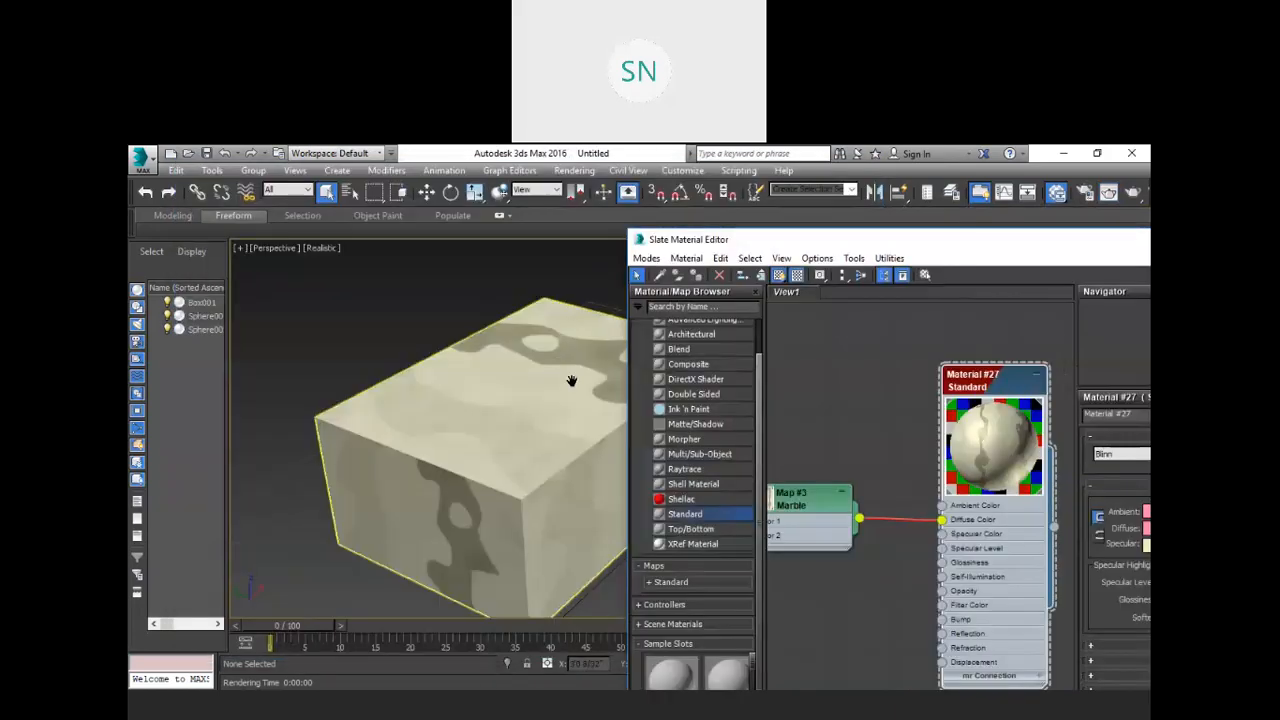
pyautogui.keyDown('alt'); pyautogui.moveTo(571, 381); pyautogui.dragTo(500, 382, button='middle'); pyautogui.keyUp('alt')
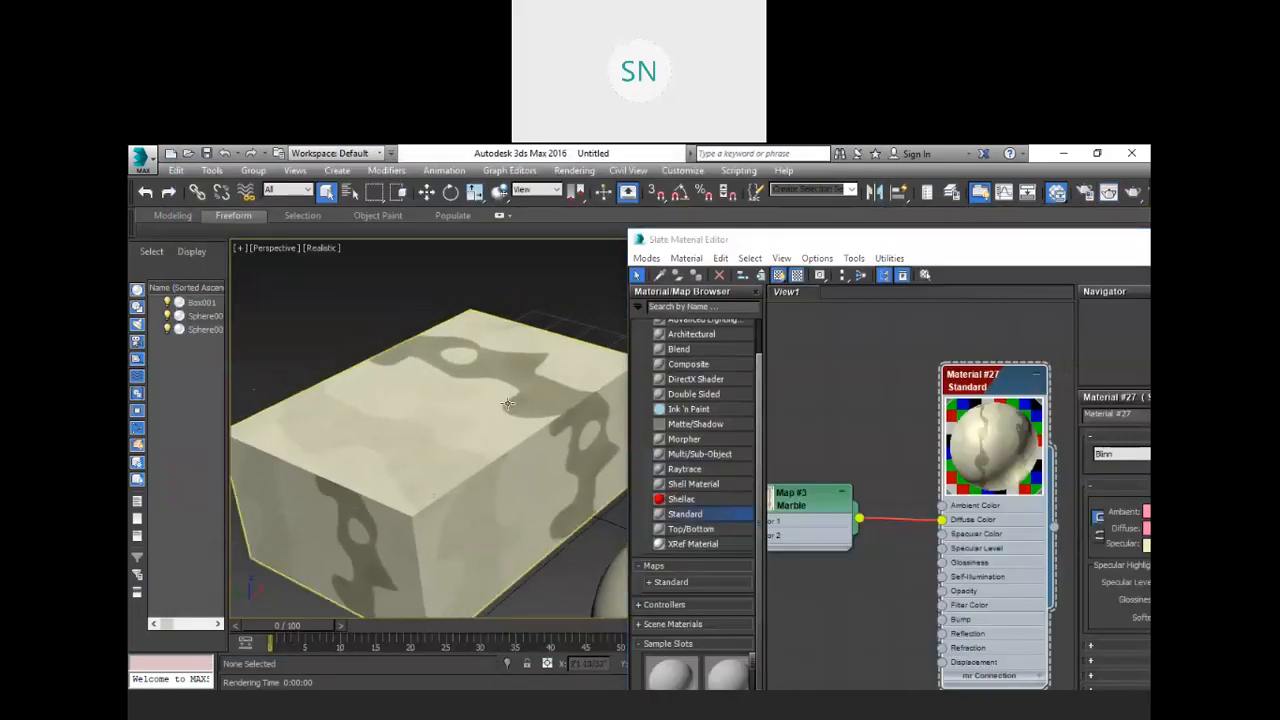
pyautogui.click(874, 256)
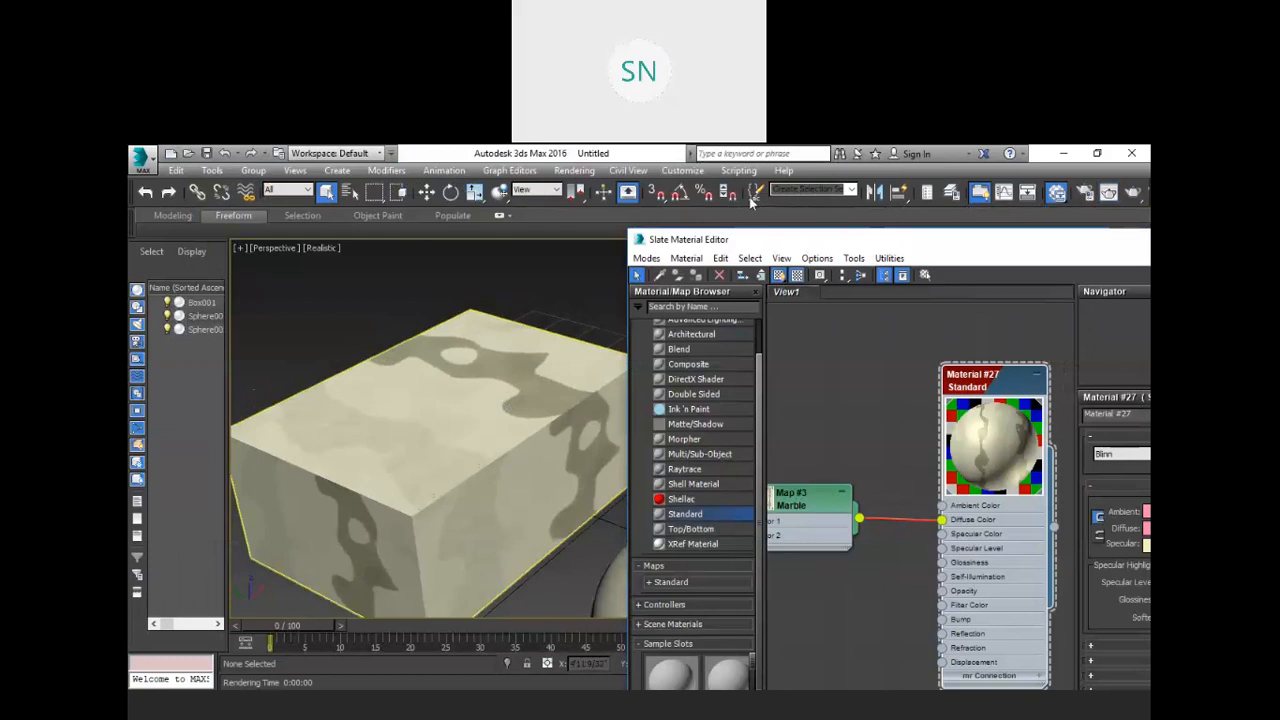
# Delete the Marble map node and assign a new Marble map to the material's Diffuse color.
pyautogui.moveTo(738, 240); pyautogui.dragTo(537, 183)
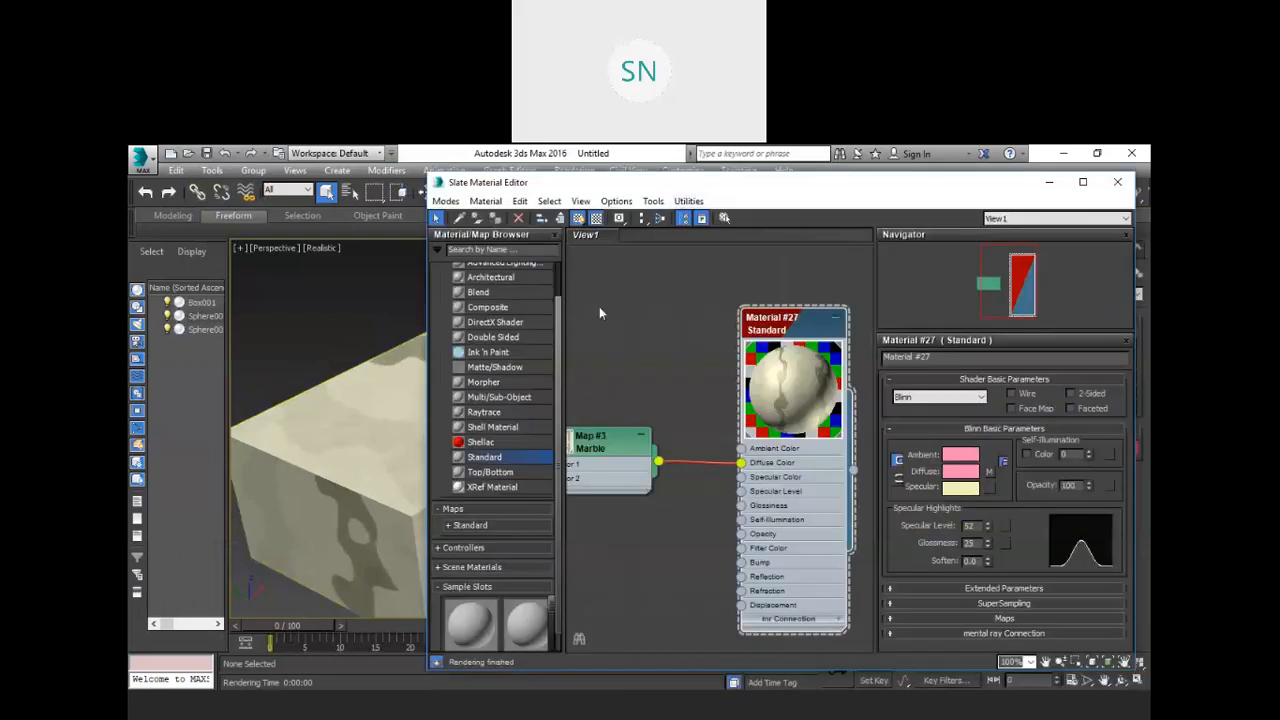
pyautogui.click(611, 444)
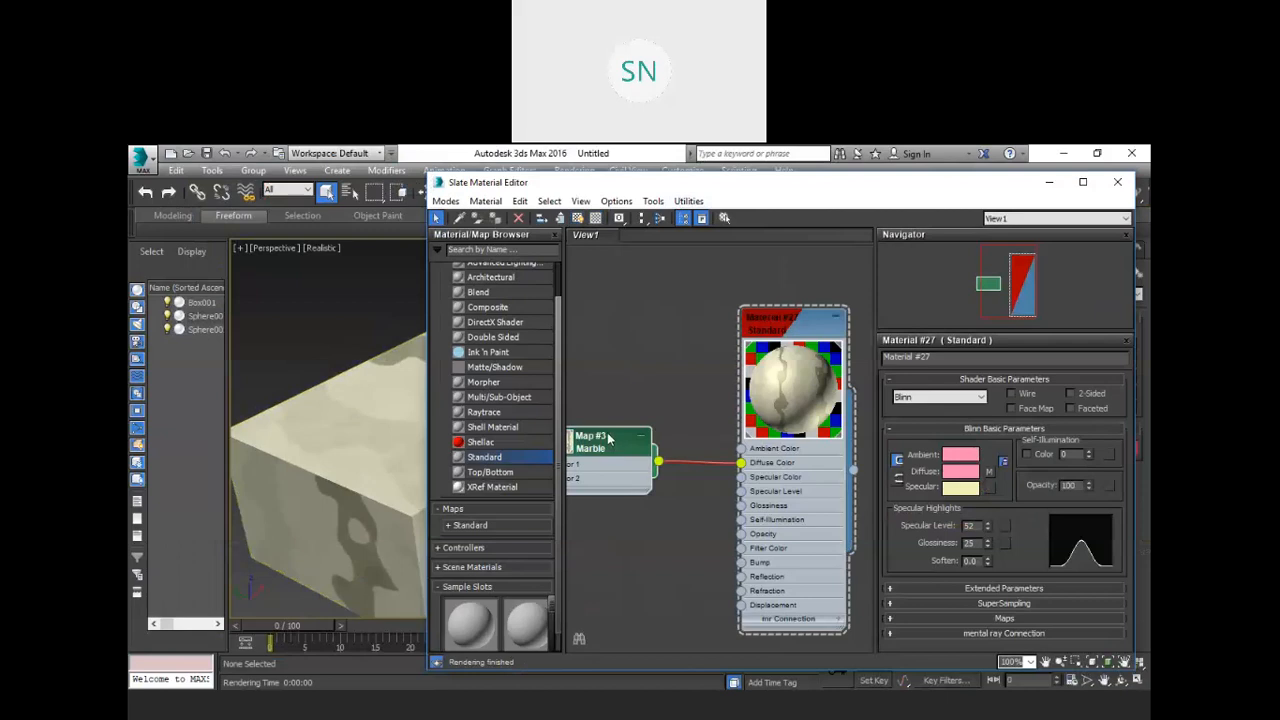
pyautogui.press('Delete')
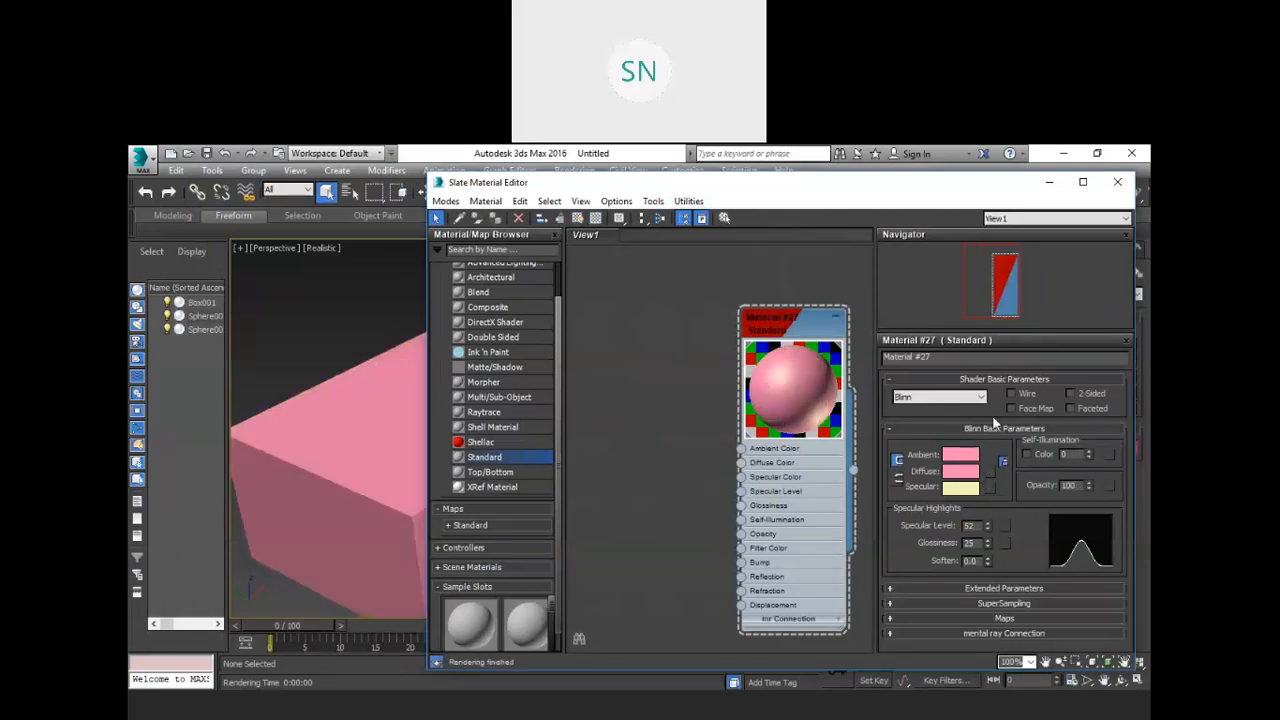
pyautogui.click(991, 473)
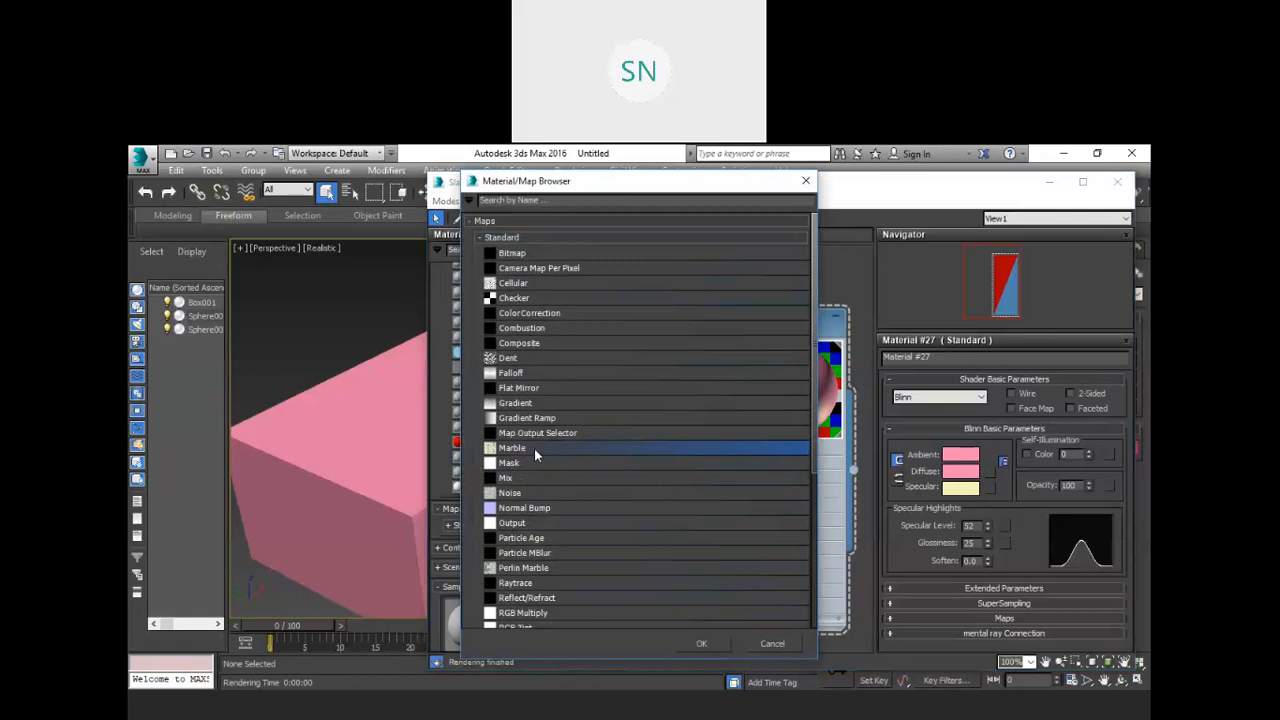
pyautogui.click(703, 643)
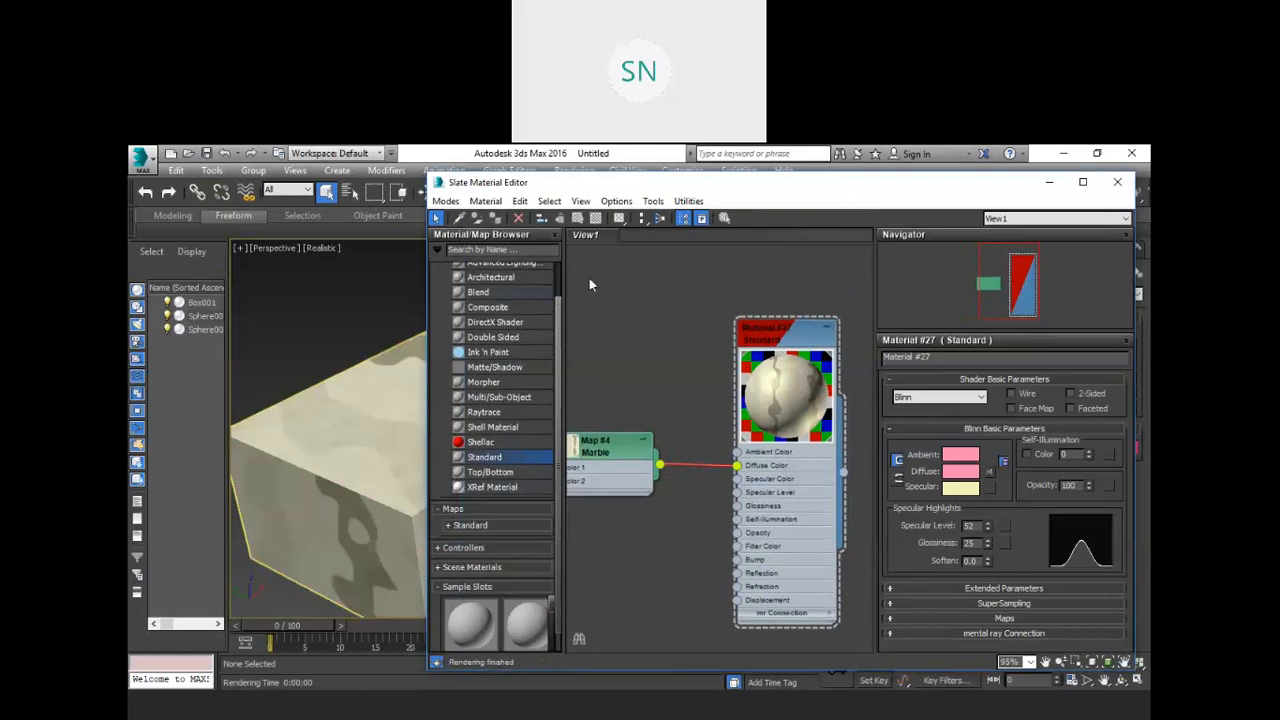
# Turn off the material's map display in the viewport and bring the whole box into view.
pyautogui.click(790, 341)
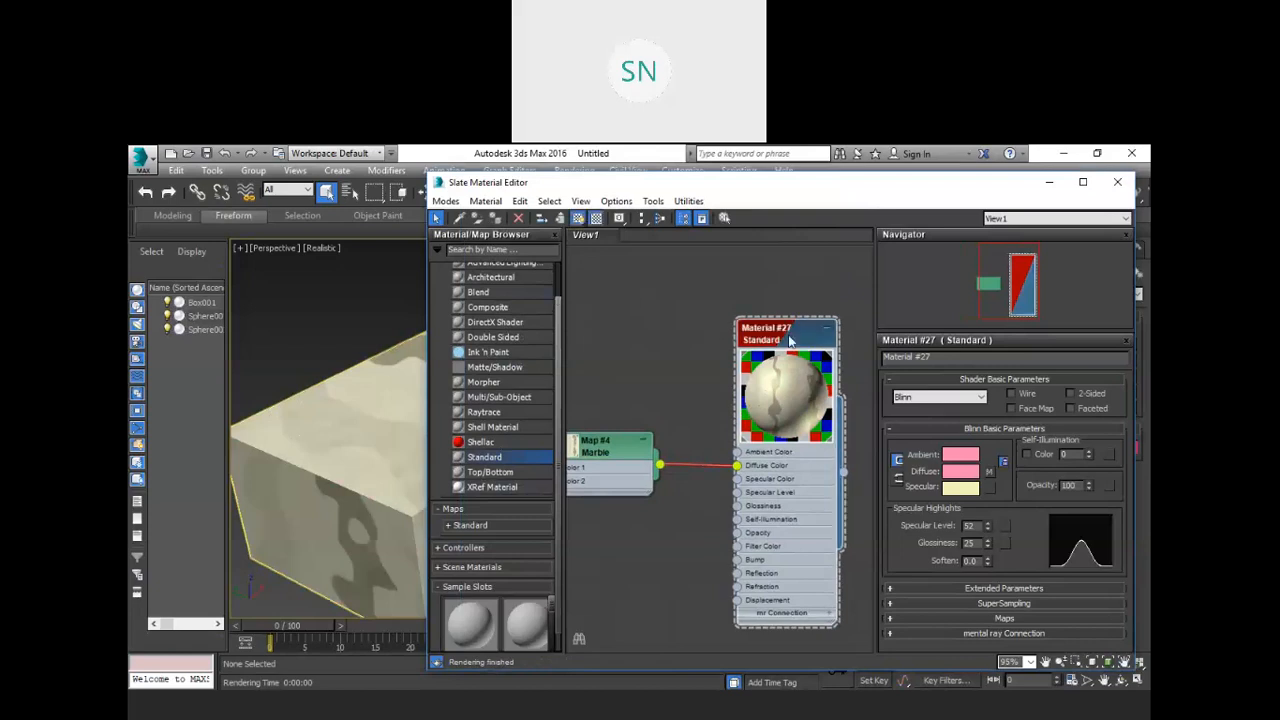
pyautogui.click(577, 218)
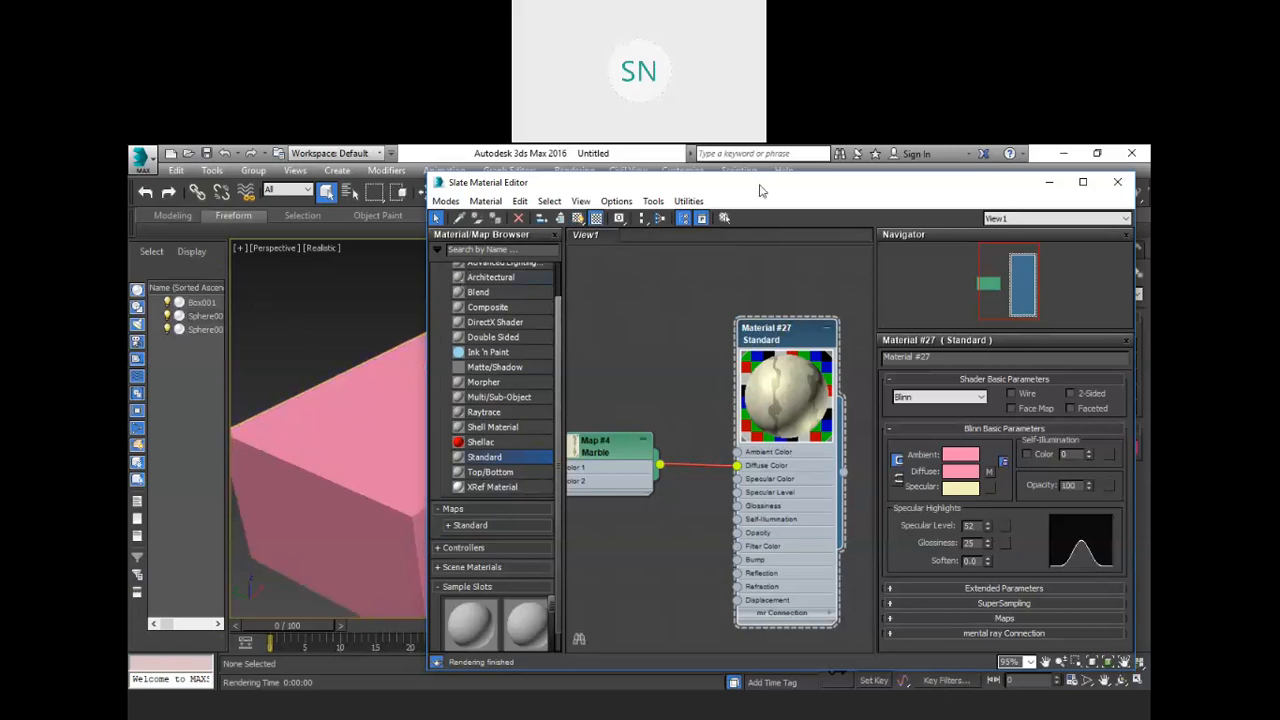
pyautogui.moveTo(760, 182); pyautogui.dragTo(603, 582)
pyautogui.moveTo(676, 412); pyautogui.dragTo(829, 411, button='middle')
pyautogui.scroll(2, 796, 380)
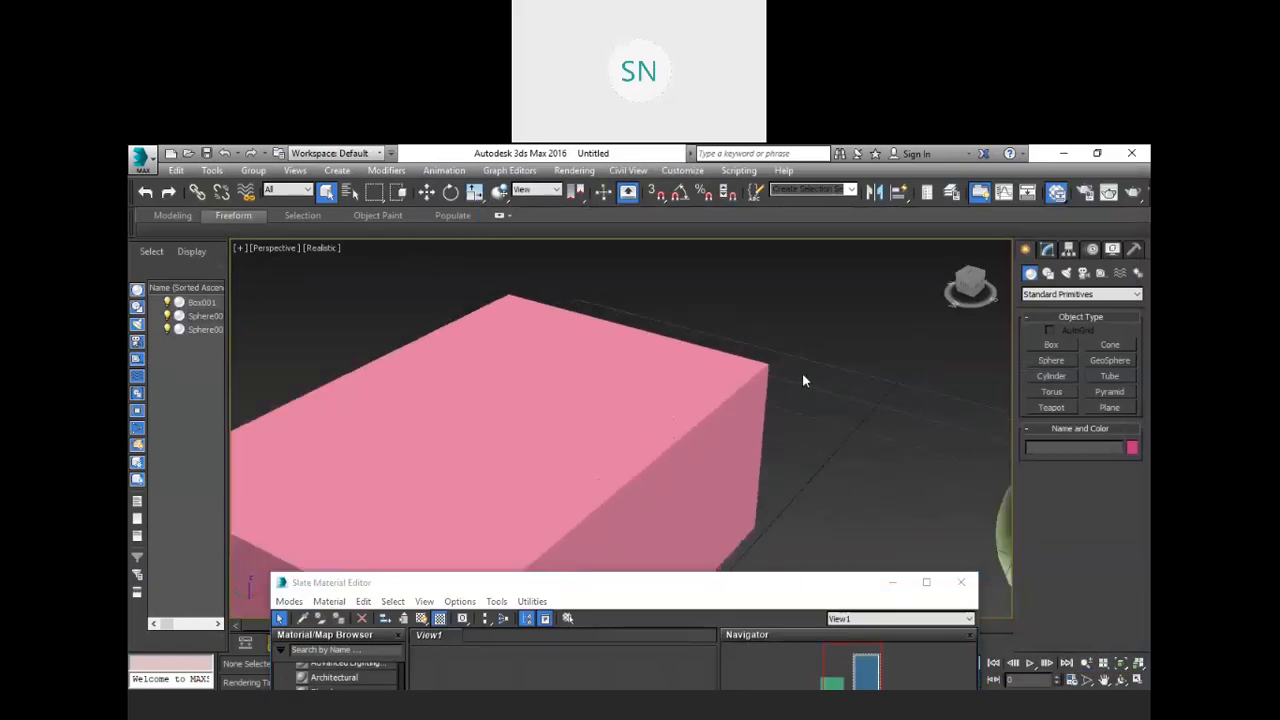
pyautogui.scroll(-2, 802, 372)
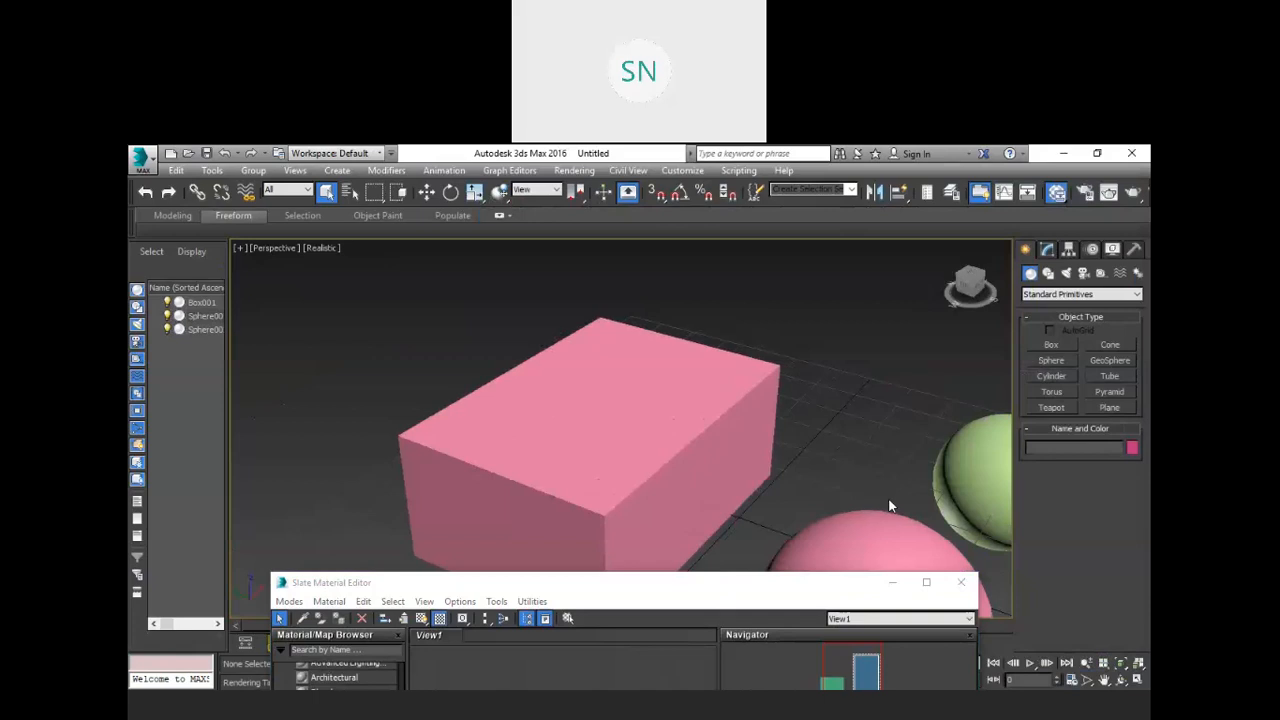
# Render the Perspective view, examine the marble surfaces in the maximized render window, and close it.
pyautogui.hotkey('shift', 'q')
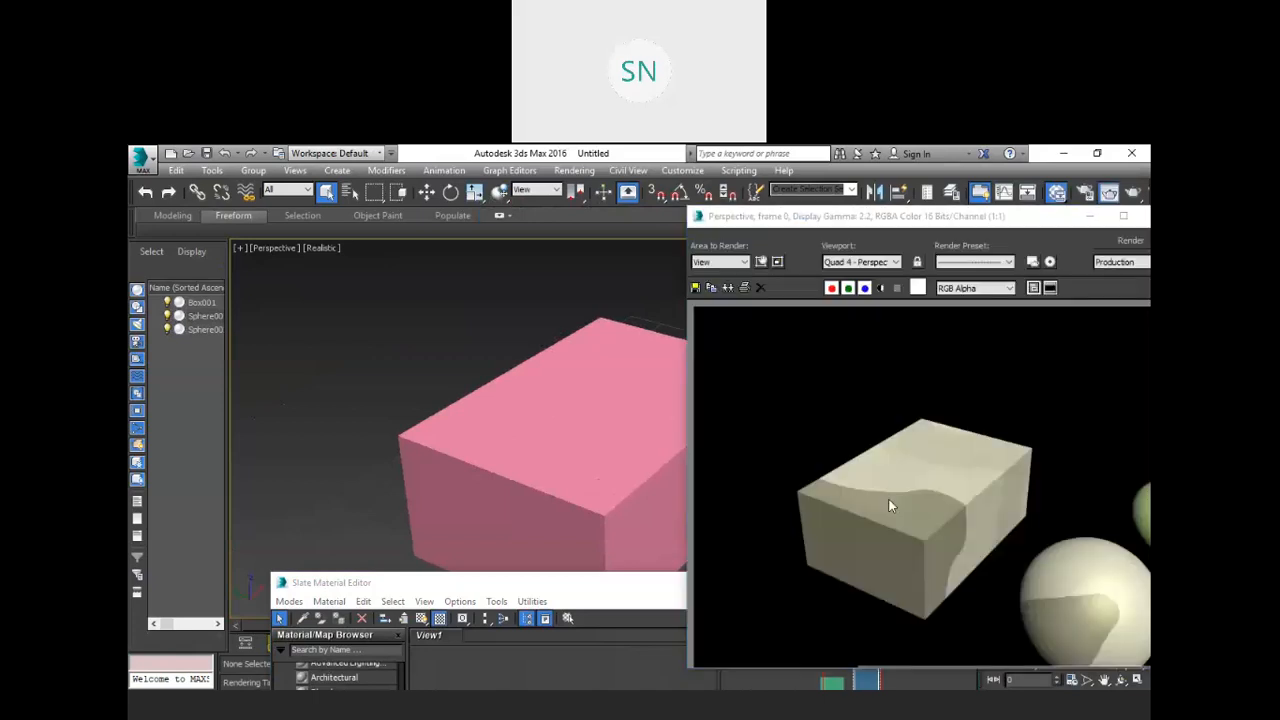
pyautogui.click(918, 218)
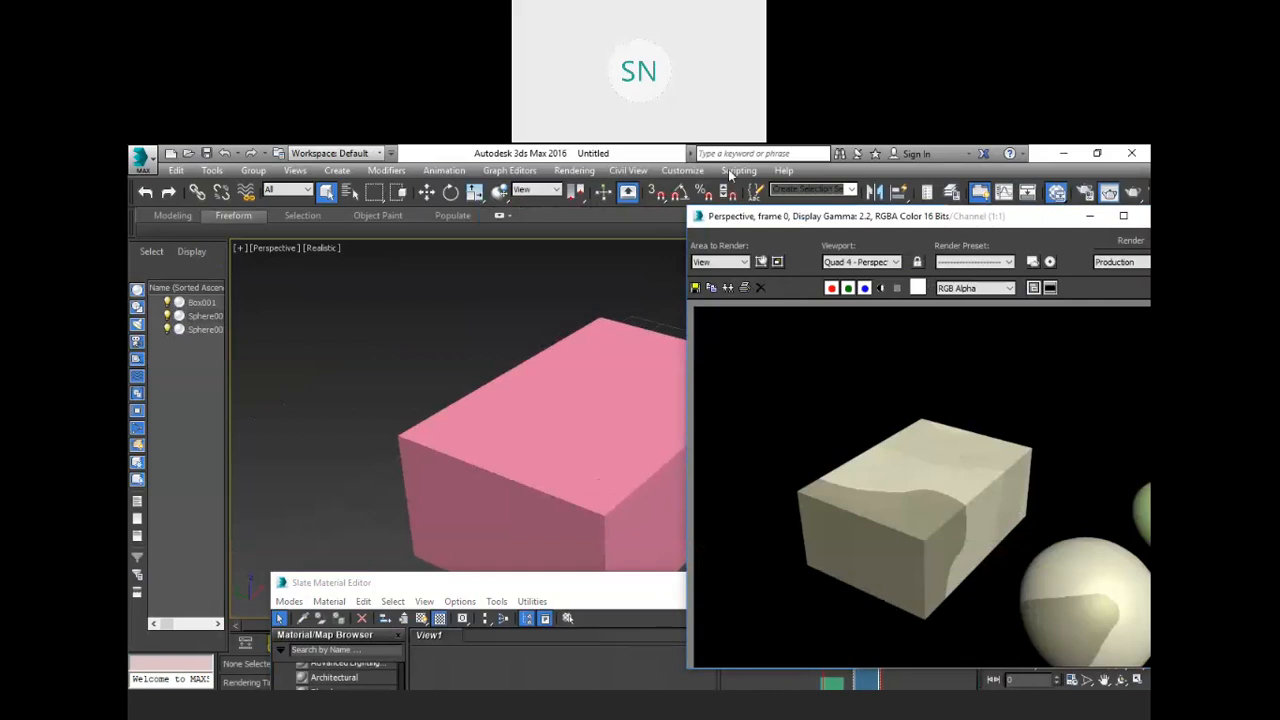
pyautogui.press('super+Up')
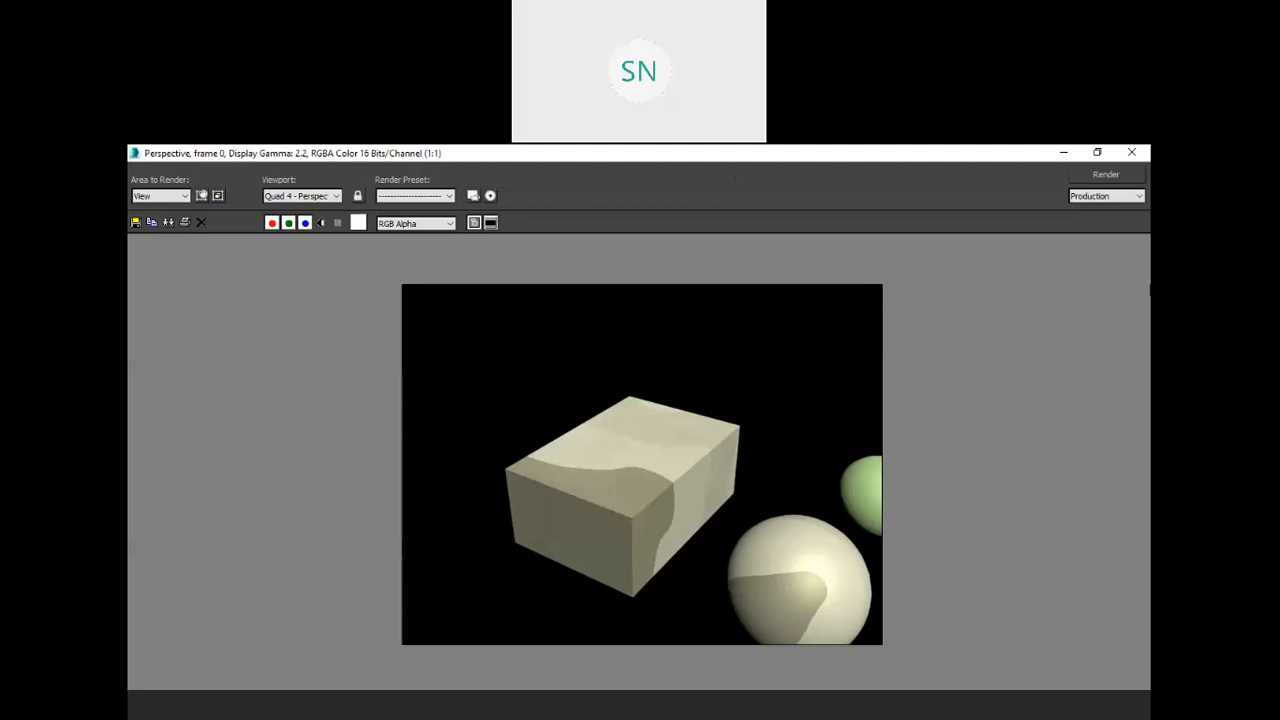
pyautogui.click(1097, 152)
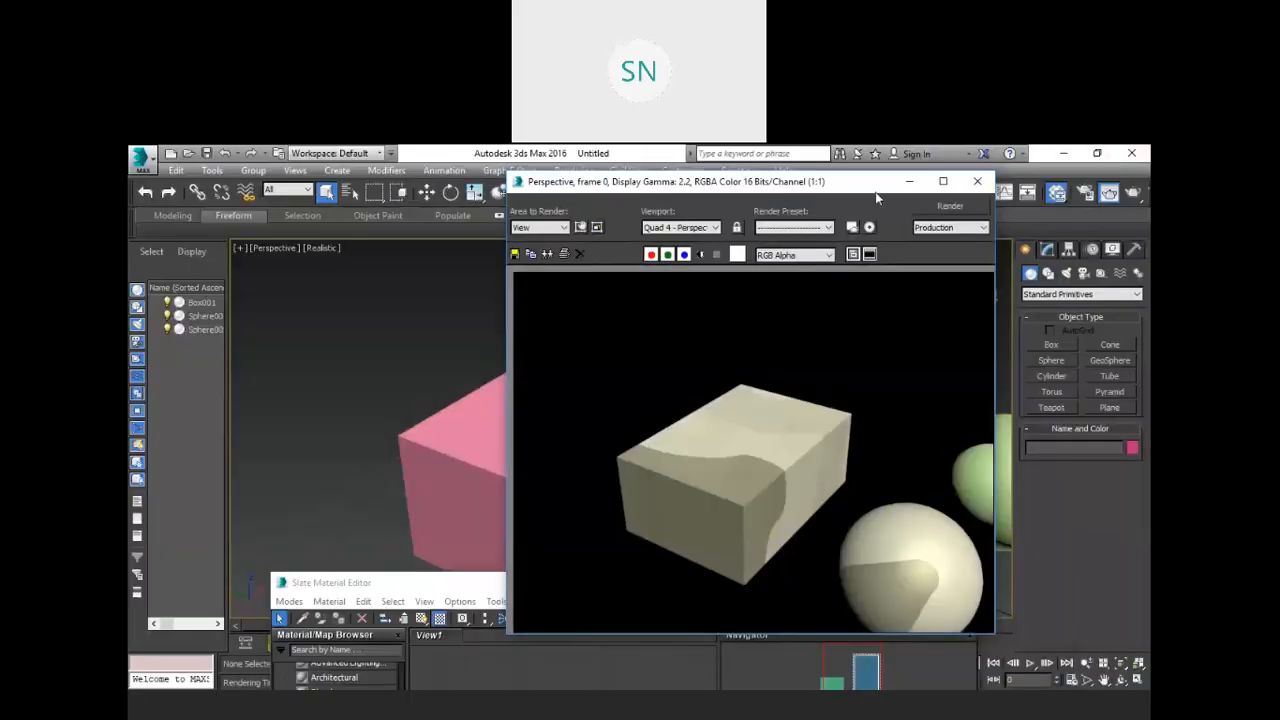
pyautogui.click(977, 181)
# Turn the material's map display in the viewport back on and move the Slate Material Editor clear of the box.
pyautogui.click(668, 531)
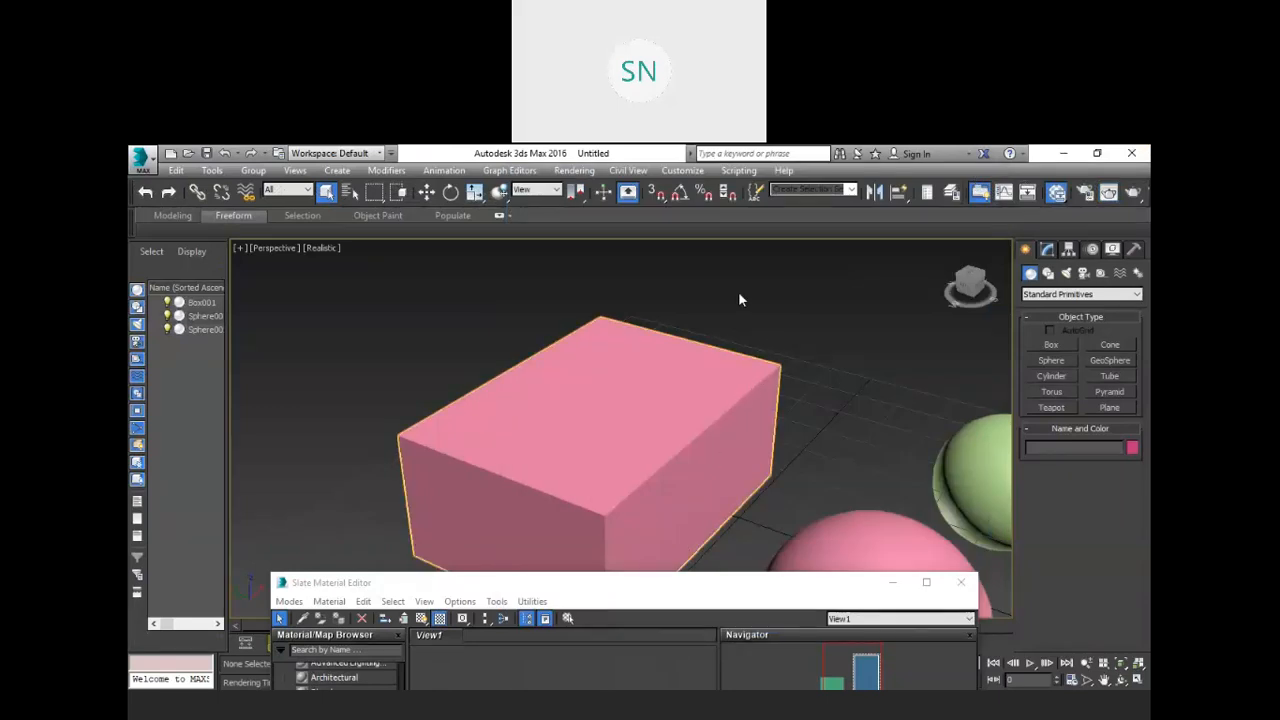
pyautogui.press('m')
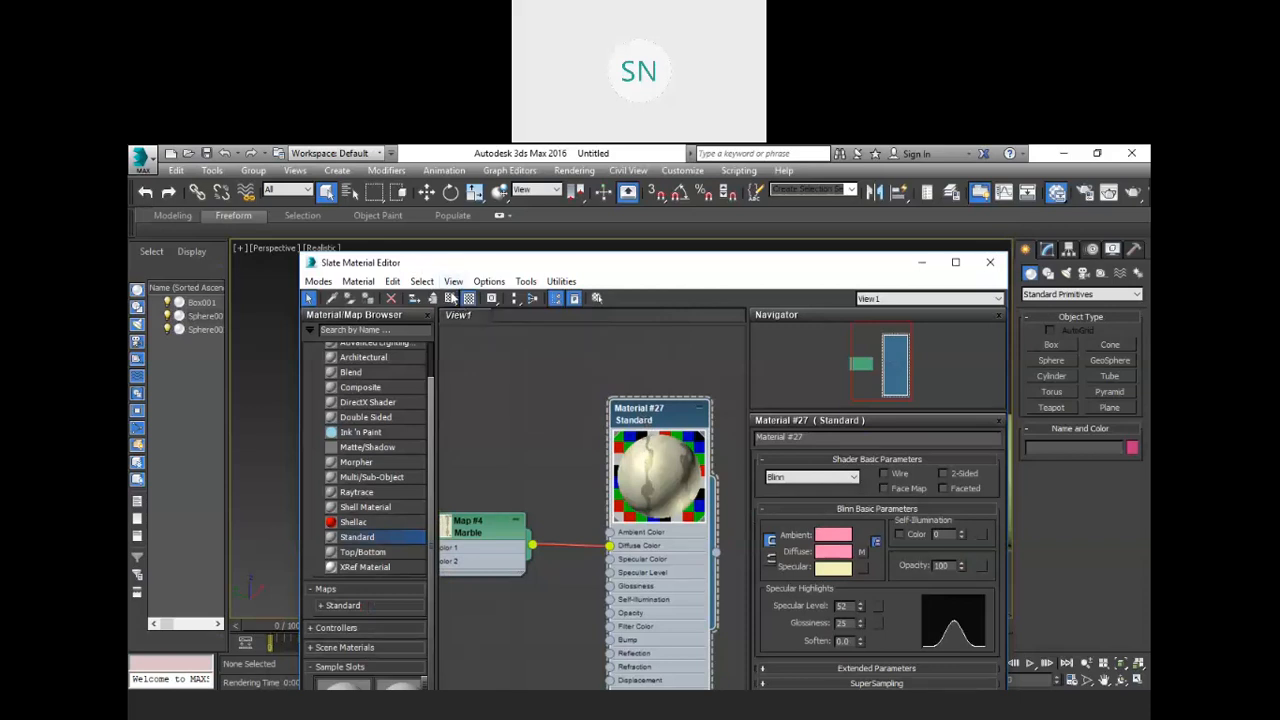
pyautogui.click(451, 298)
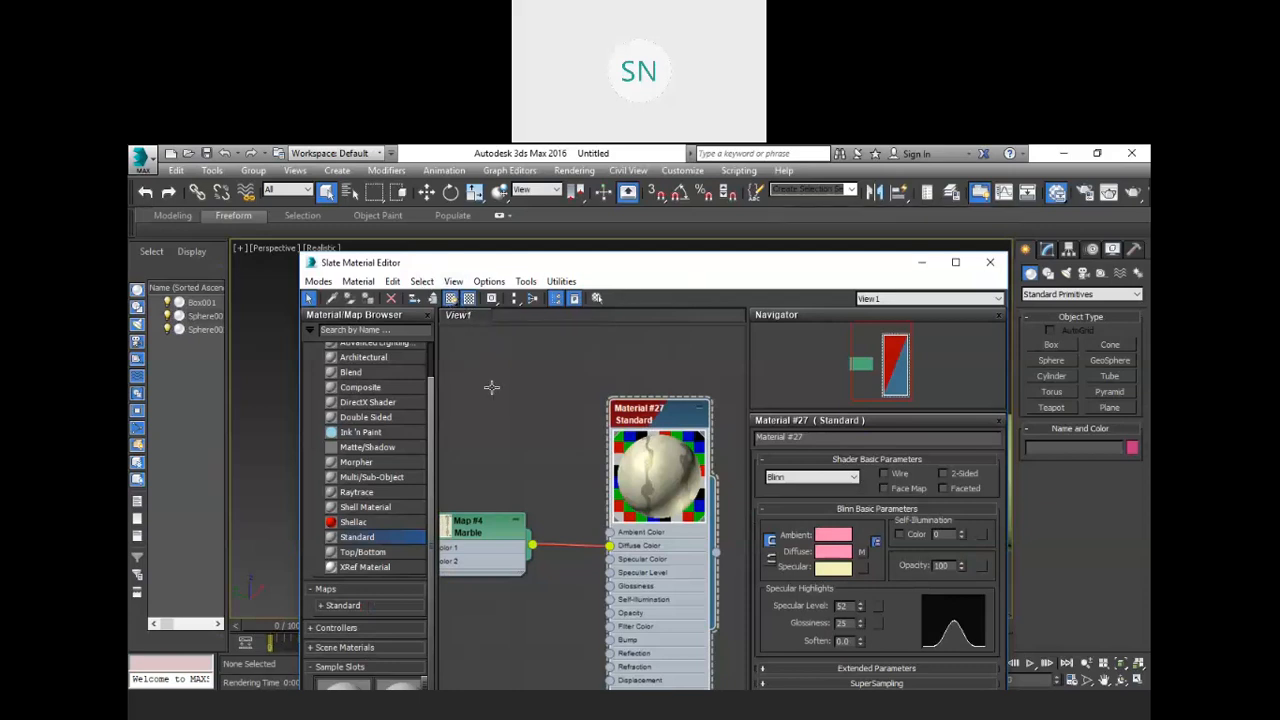
pyautogui.moveTo(500, 262); pyautogui.dragTo(781, 212)
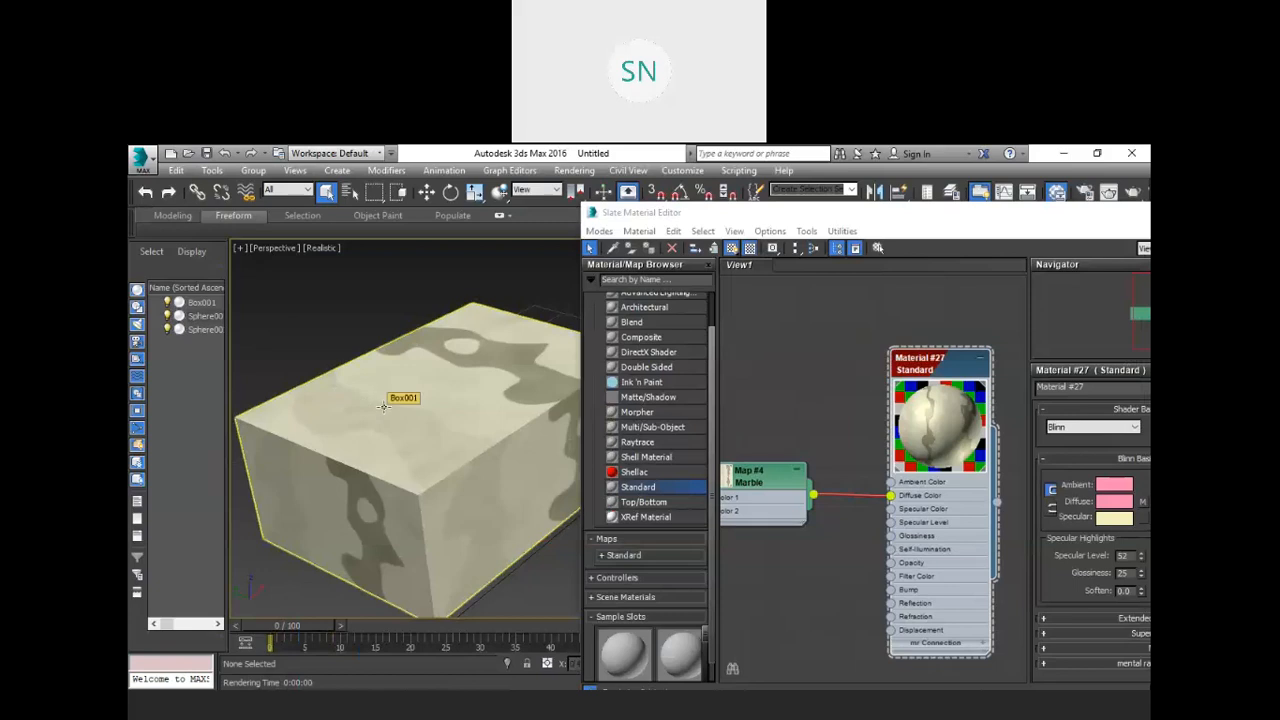
# Enlarge the Marble map node's preview and open the map's parameters.
pyautogui.moveTo(771, 490); pyautogui.dragTo(778, 439)
pyautogui.doubleClick(750, 487)
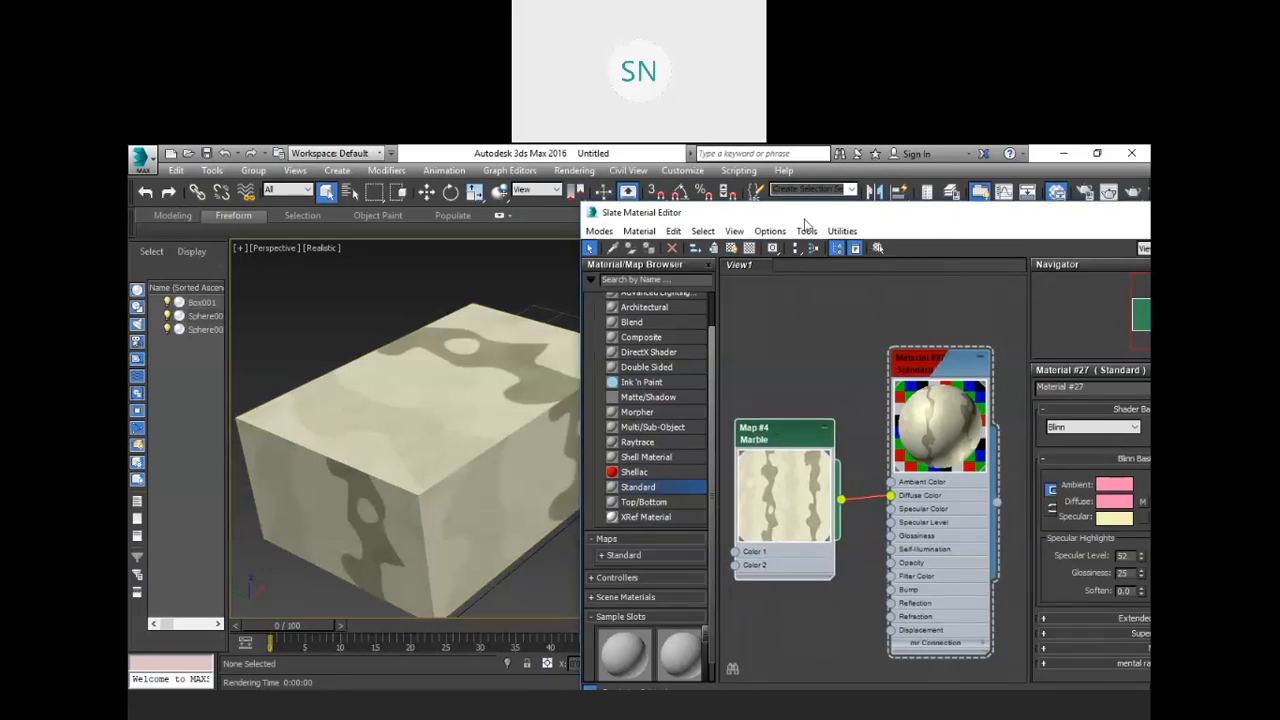
pyautogui.moveTo(804, 219); pyautogui.dragTo(660, 216)
pyautogui.click(632, 440)
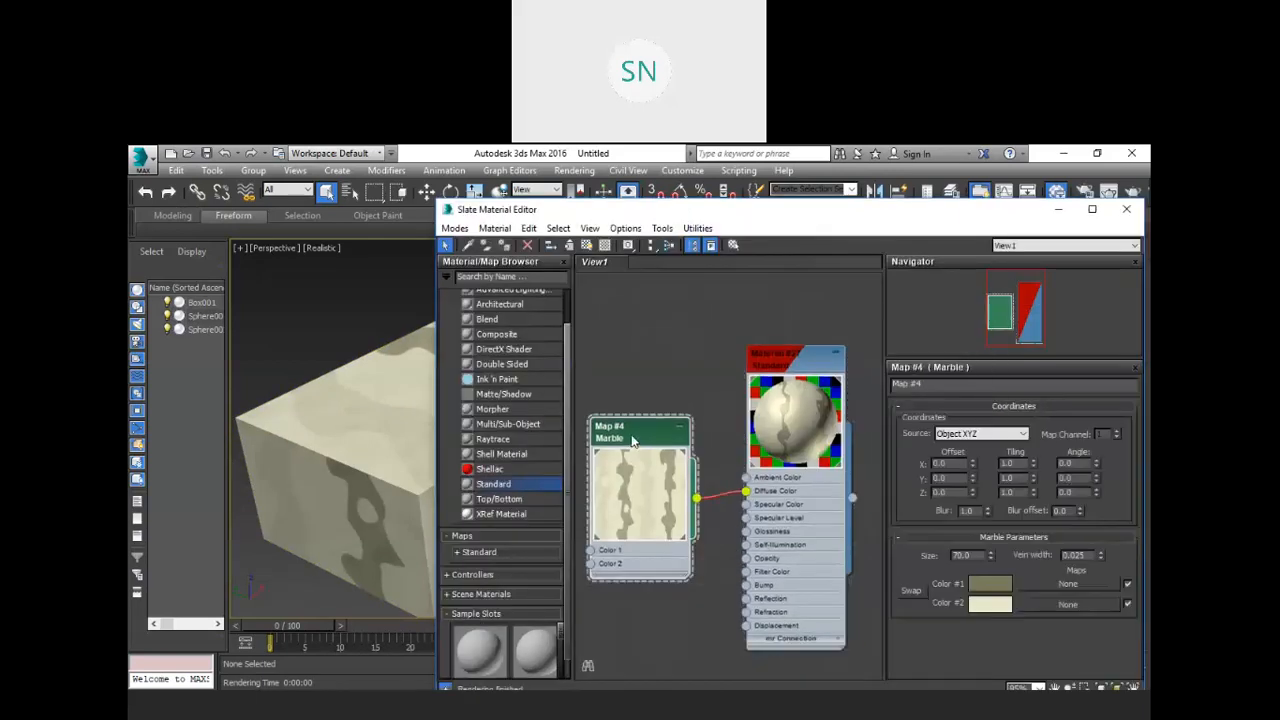
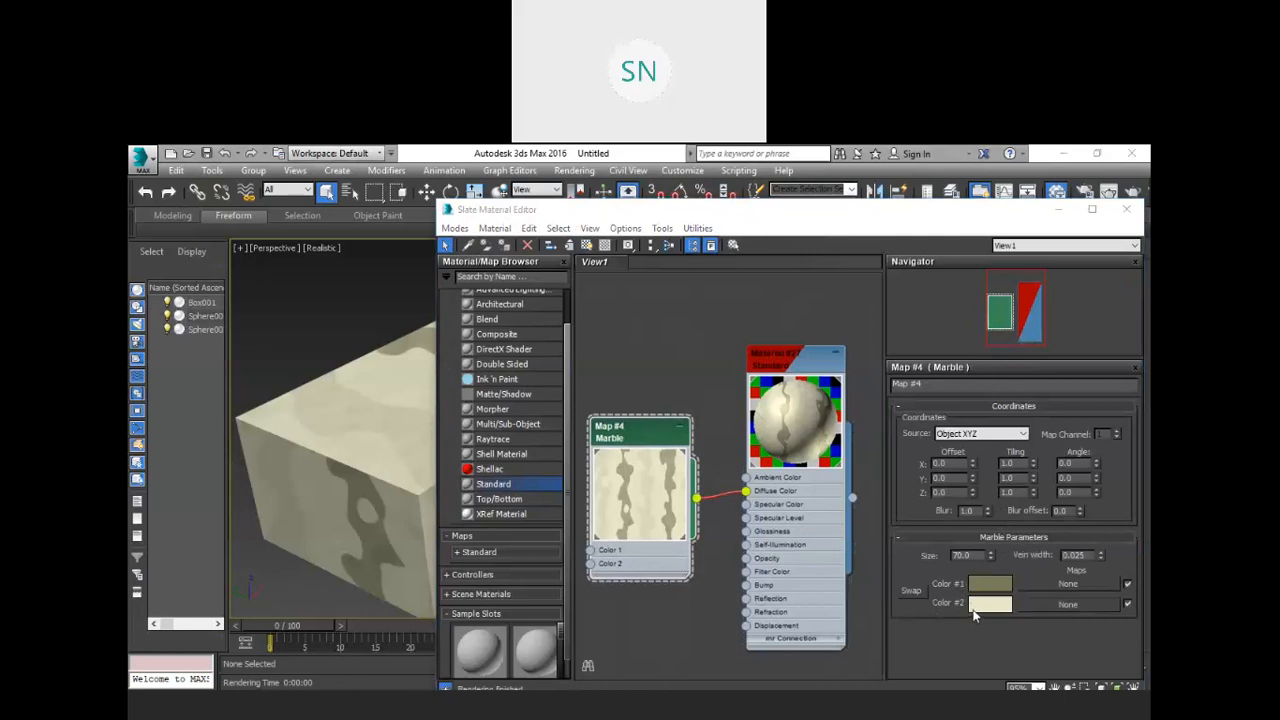
# Swap the Marble map's two colors and swap them back after checking the result on the box.
pyautogui.click(913, 590)
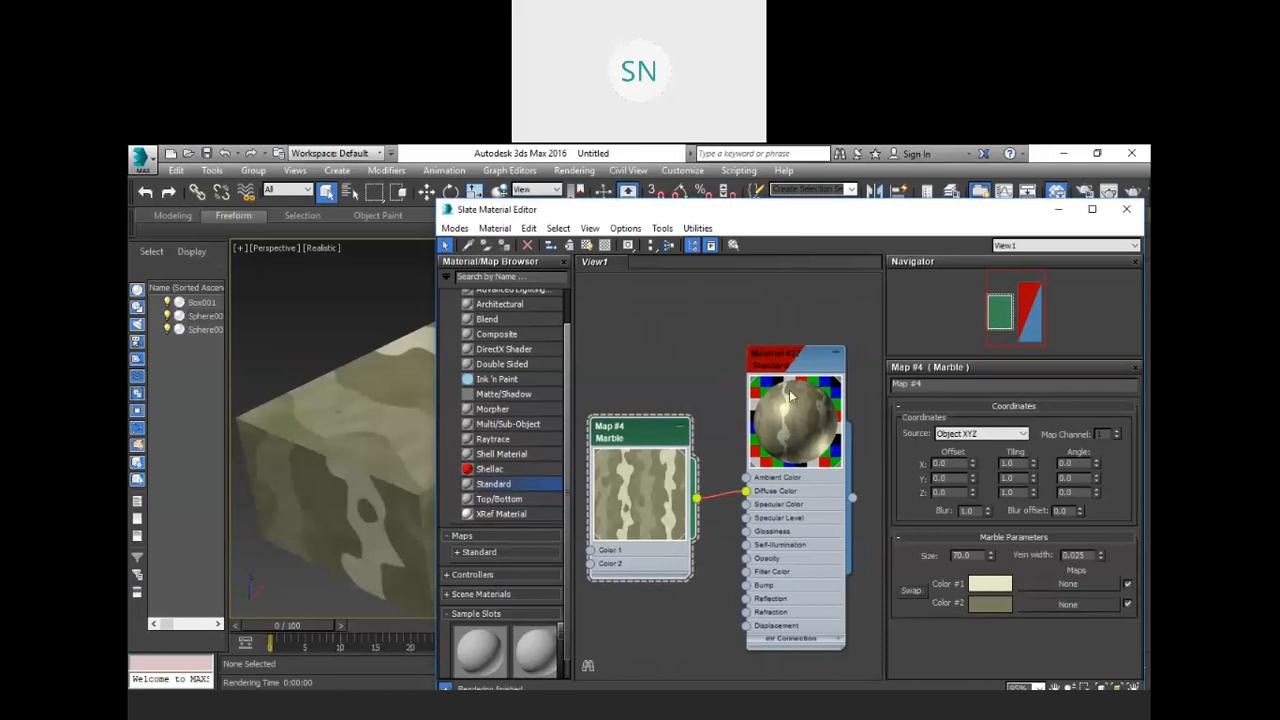
pyautogui.click(914, 590)
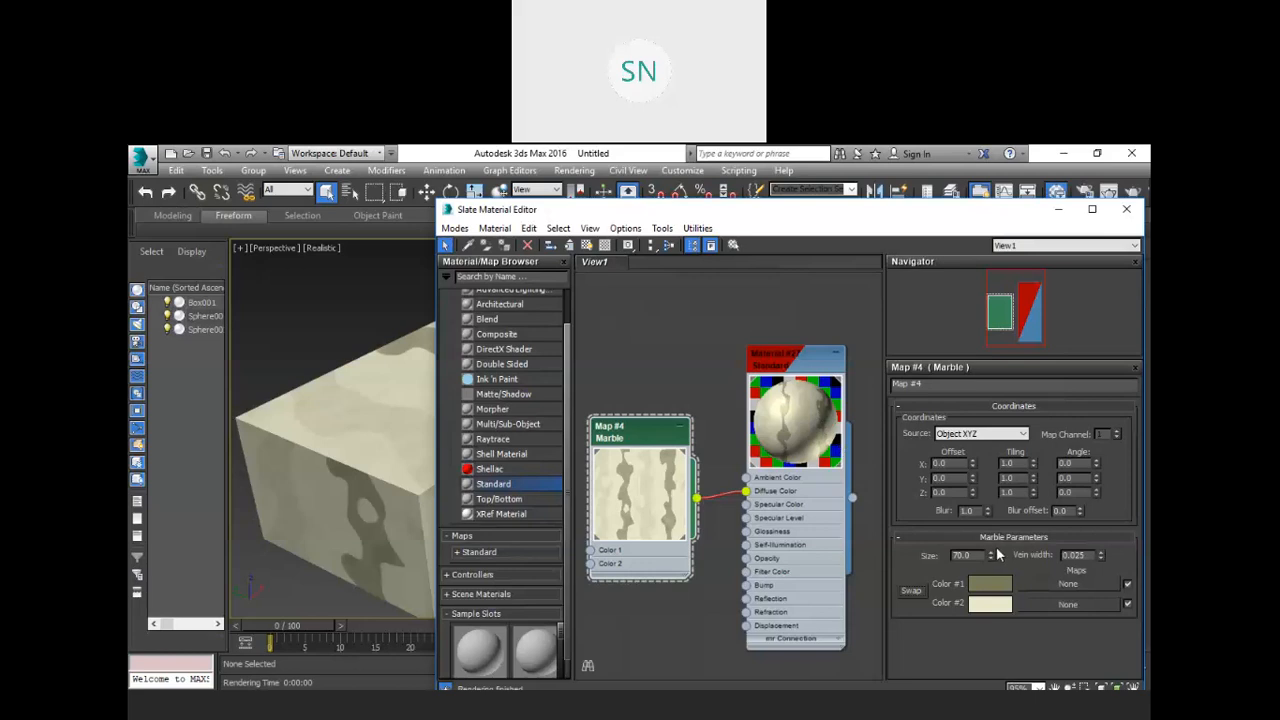
pyautogui.click(790, 370)
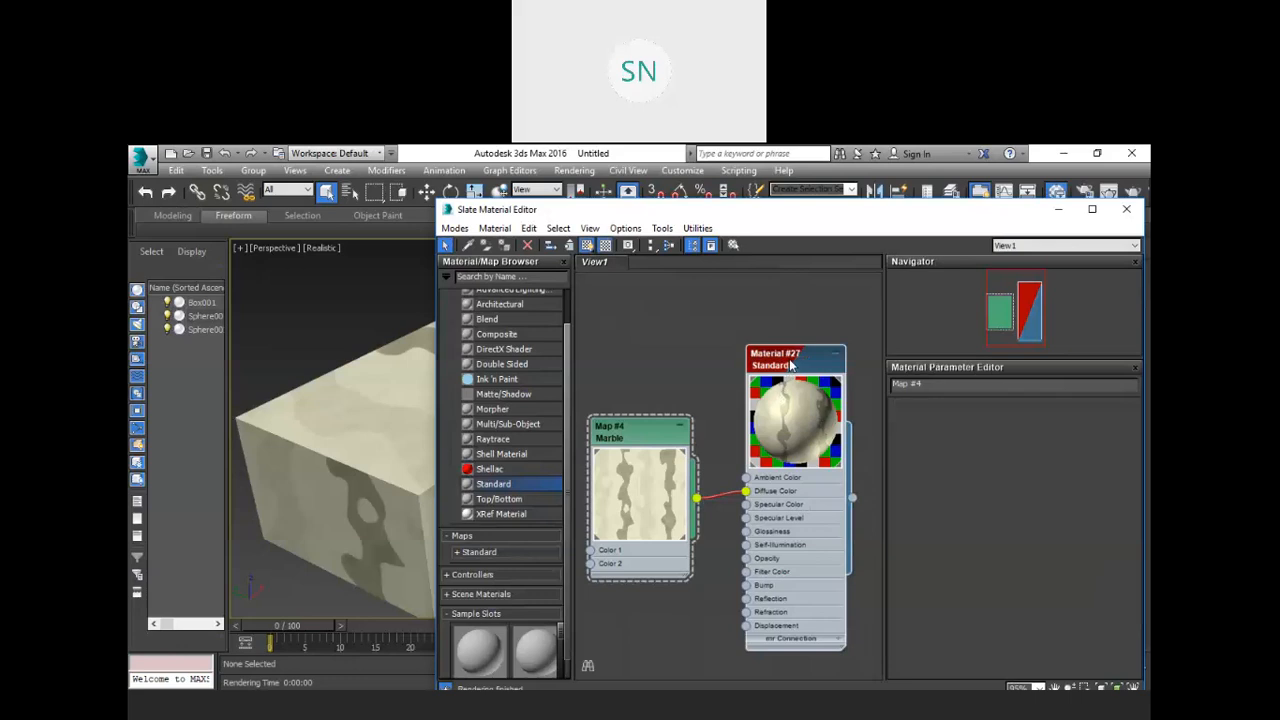
# Move the Marble map node higher in the view and shift the Slate Material Editor aside to check the box.
pyautogui.moveTo(630, 430); pyautogui.dragTo(617, 375)
pyautogui.click(631, 371)
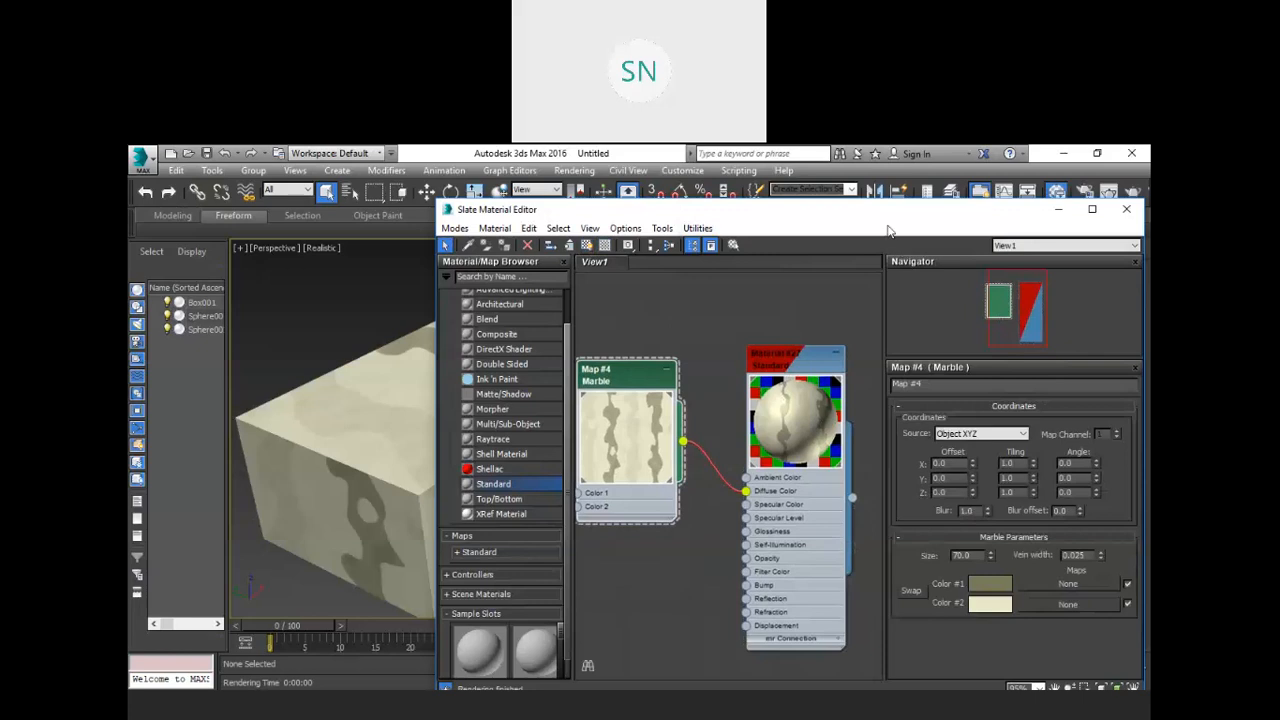
pyautogui.moveTo(888, 212); pyautogui.dragTo(1091, 230)
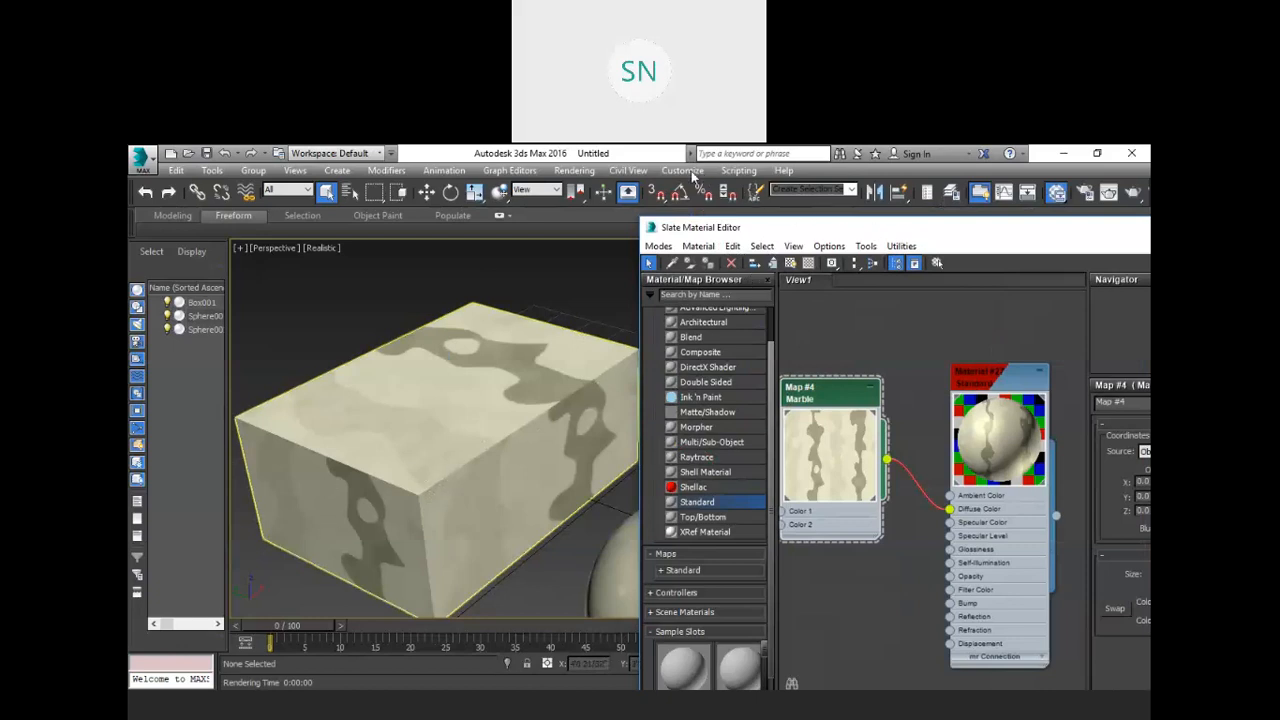
pyautogui.moveTo(682, 229); pyautogui.dragTo(460, 176)
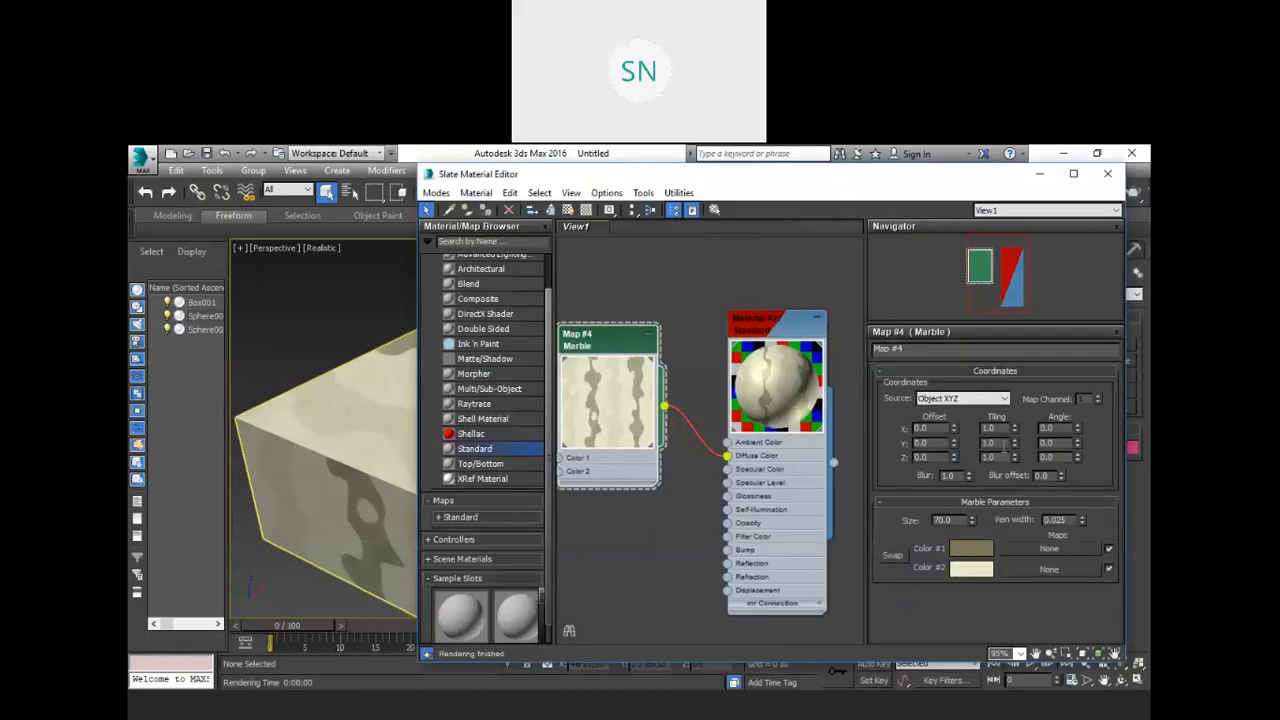
# Set the Marble map's X, Y and Z tiling to 3.0 and uncover the box to examine the pattern.
pyautogui.doubleClick(980, 428)
pyautogui.moveTo(831, 189); pyautogui.dragTo(895, 193)
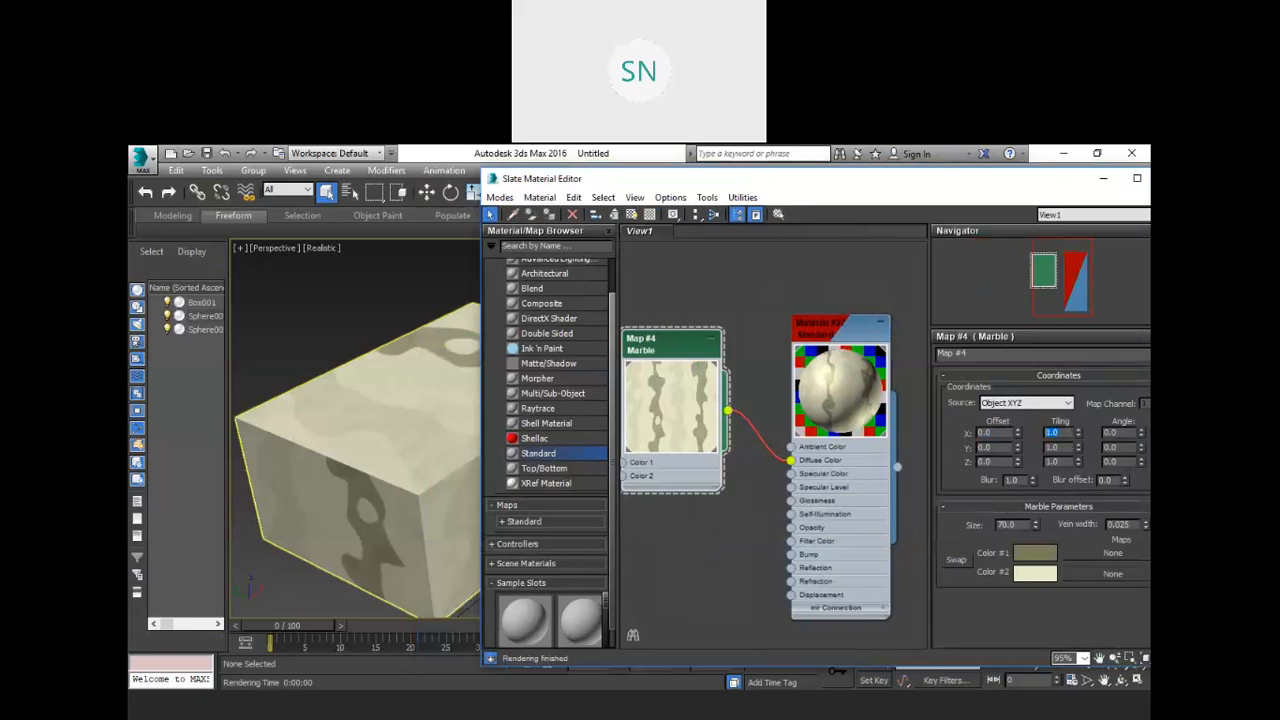
pyautogui.write('3')
pyautogui.press('Tab')
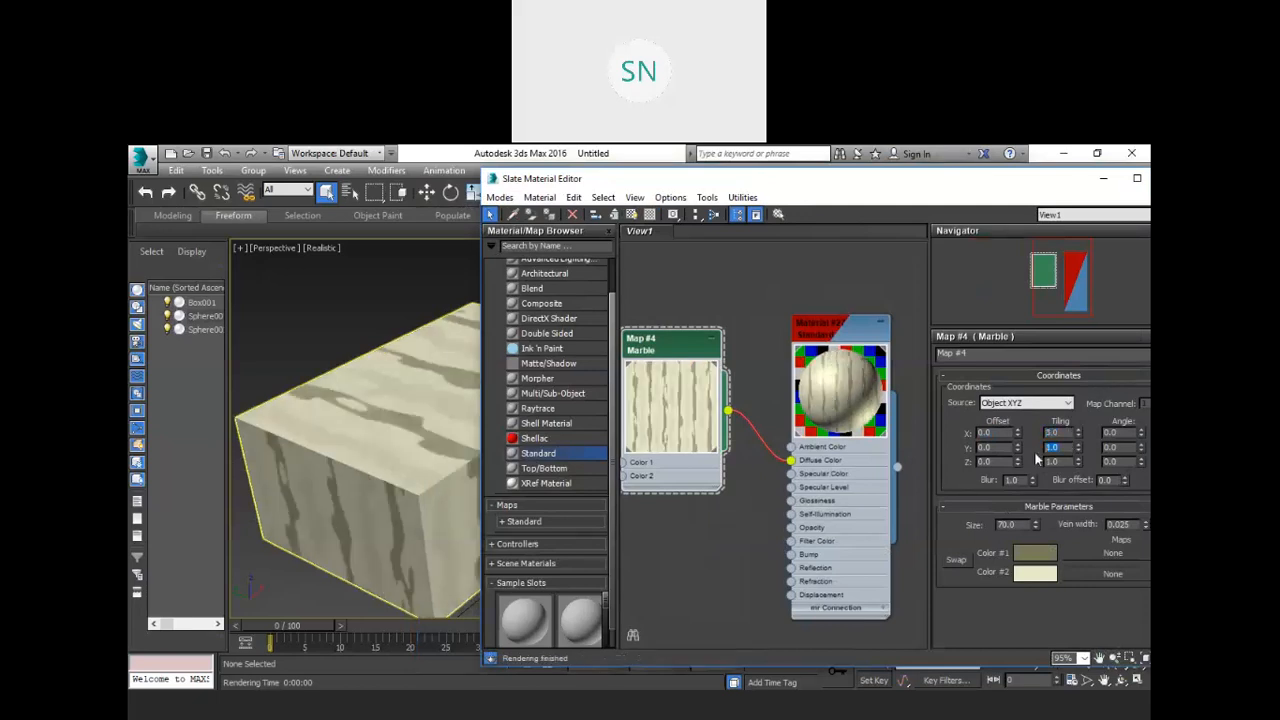
pyautogui.write('3')
pyautogui.press('Tab')
pyautogui.write('1')
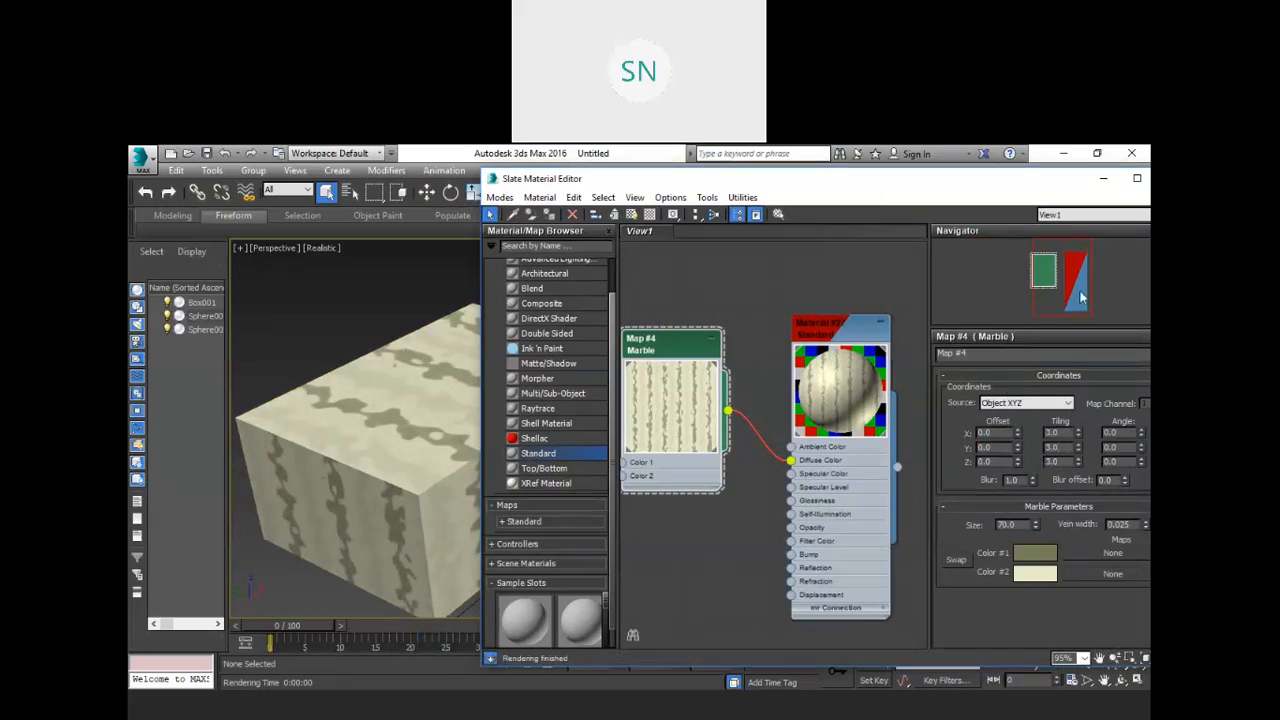
pyautogui.moveTo(690, 179); pyautogui.dragTo(886, 283)
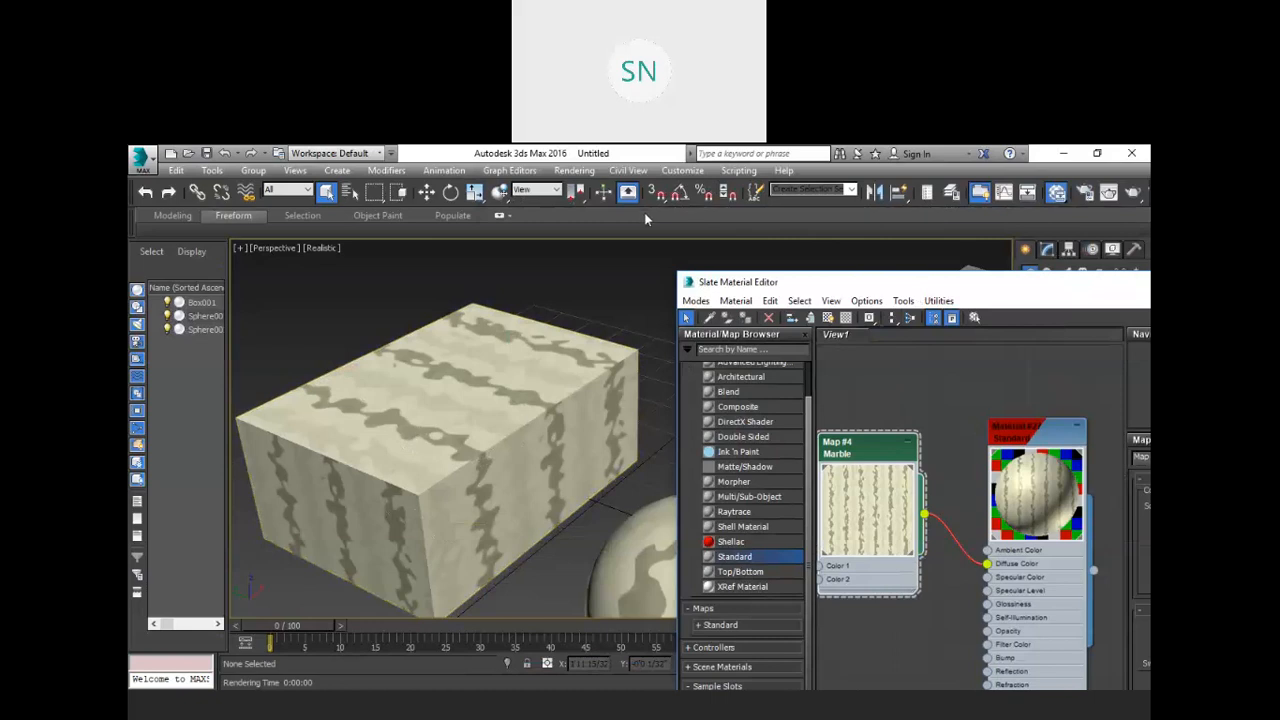
# Restore the Marble map's X, Y and Z tiling to 1.0.
pyautogui.moveTo(924, 281); pyautogui.dragTo(645, 210)
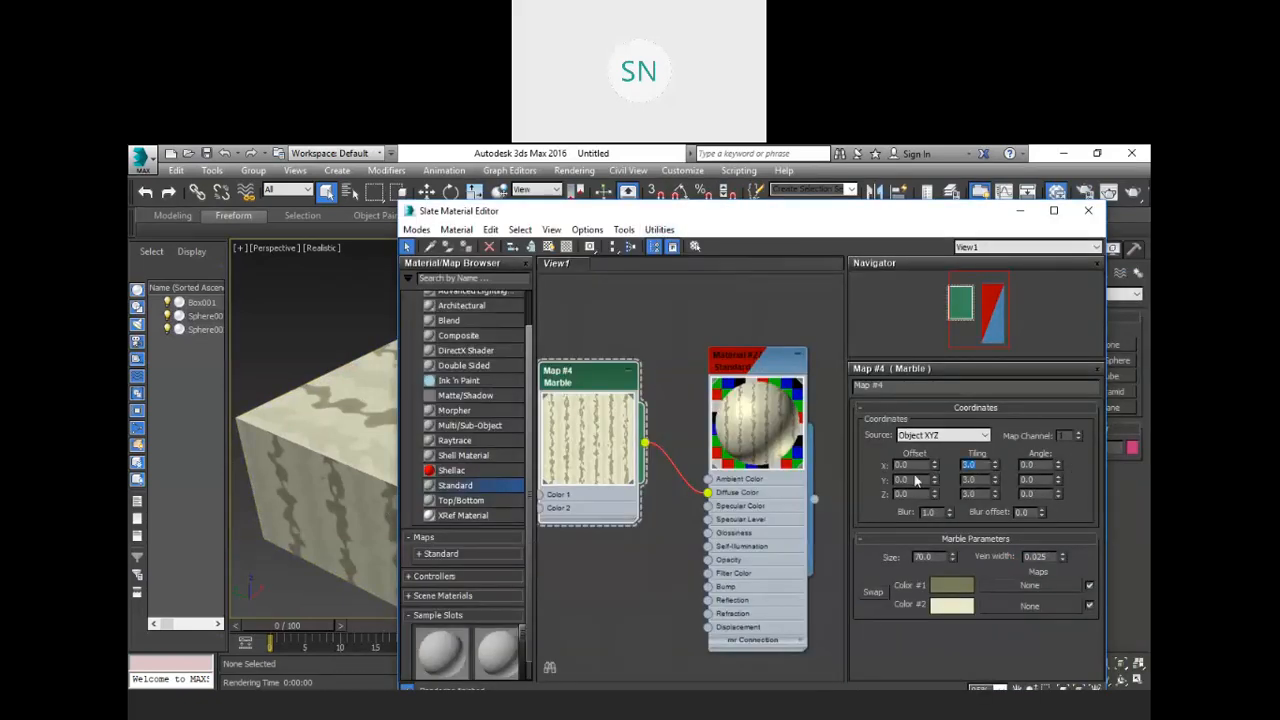
pyautogui.write('1')
pyautogui.moveTo(985, 483); pyautogui.dragTo(928, 503)
pyautogui.write('11')
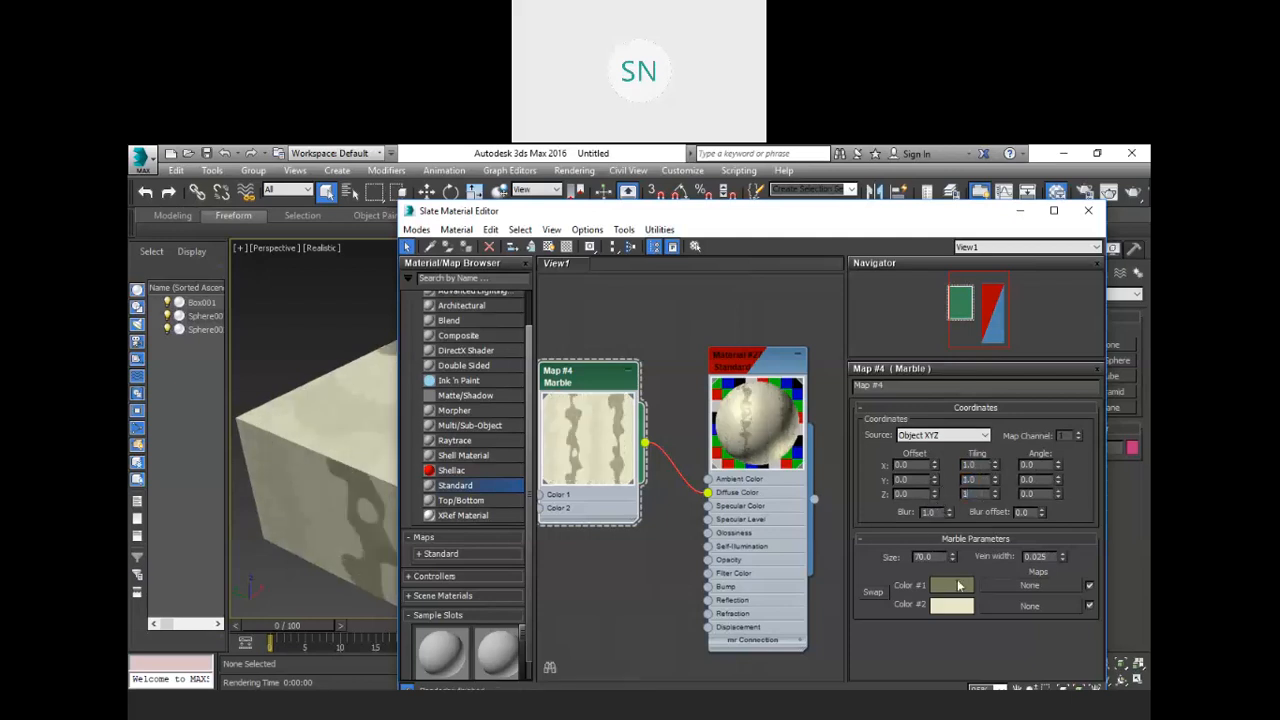
# Change the Marble map's Color #1 to bright green.
pyautogui.click(952, 588)
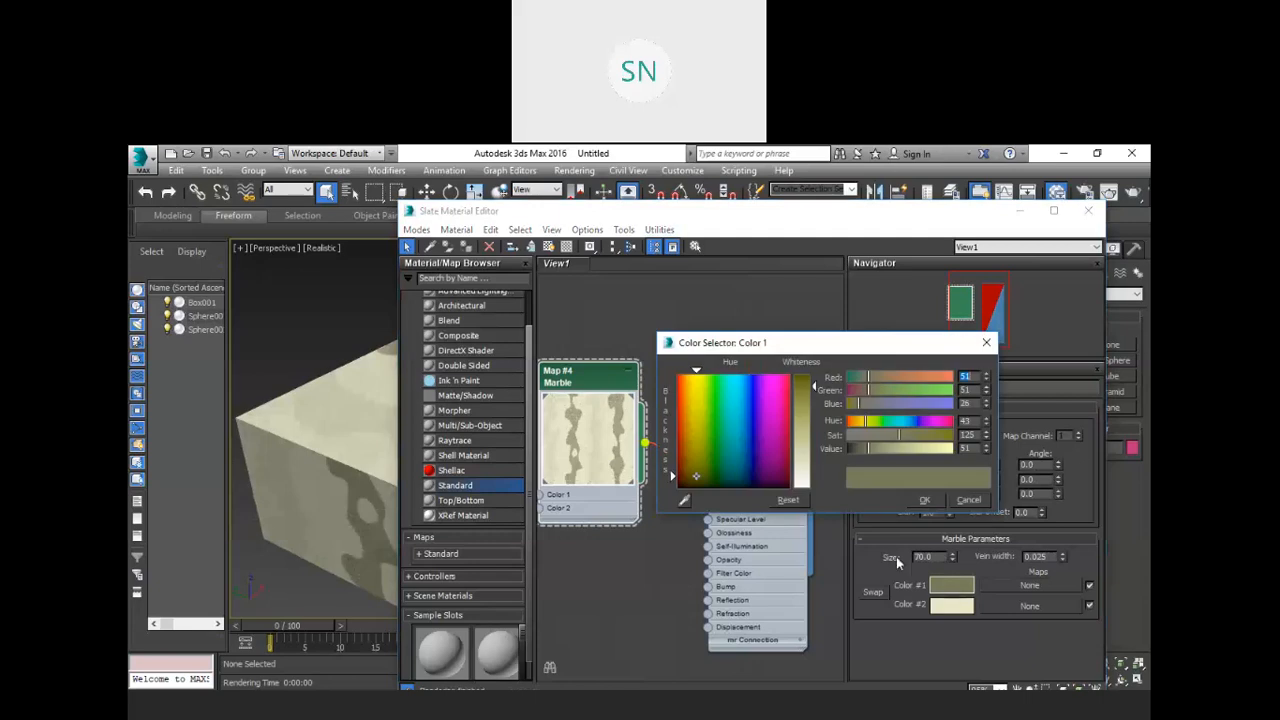
pyautogui.click(714, 381)
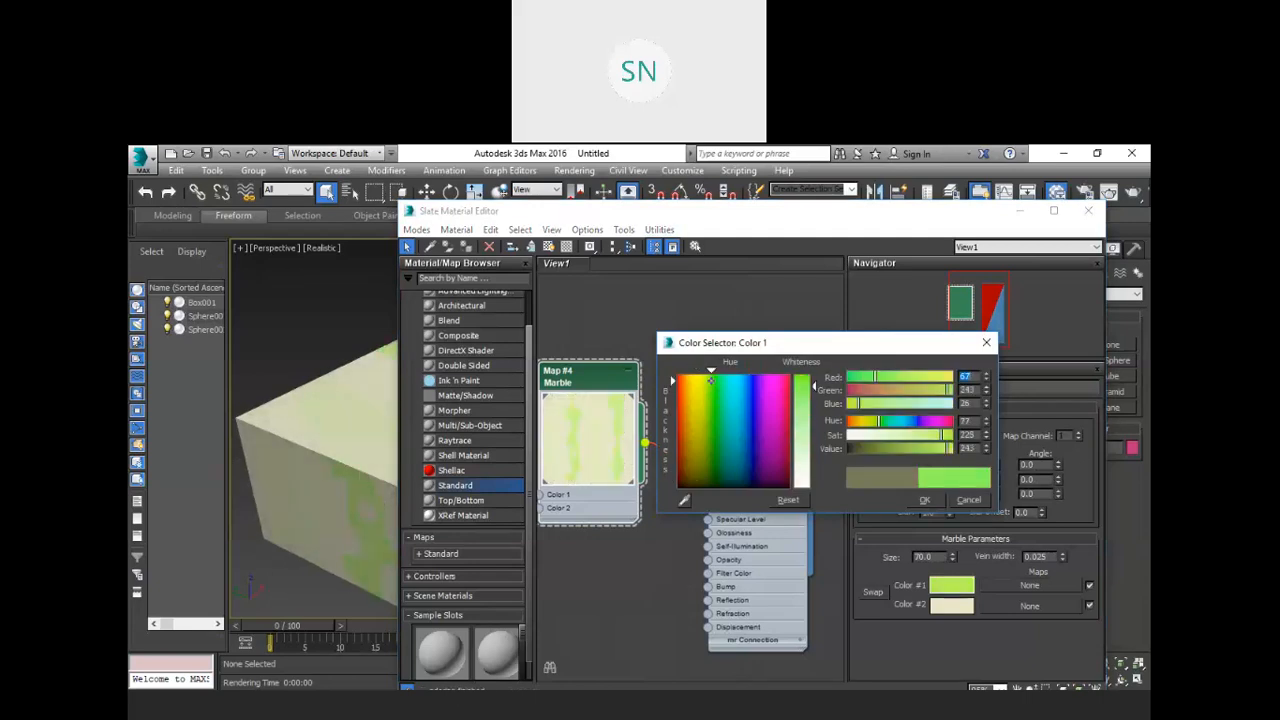
pyautogui.click(925, 501)
# Change the Marble map's Color #2 to a saturated pink.
pyautogui.click(953, 610)
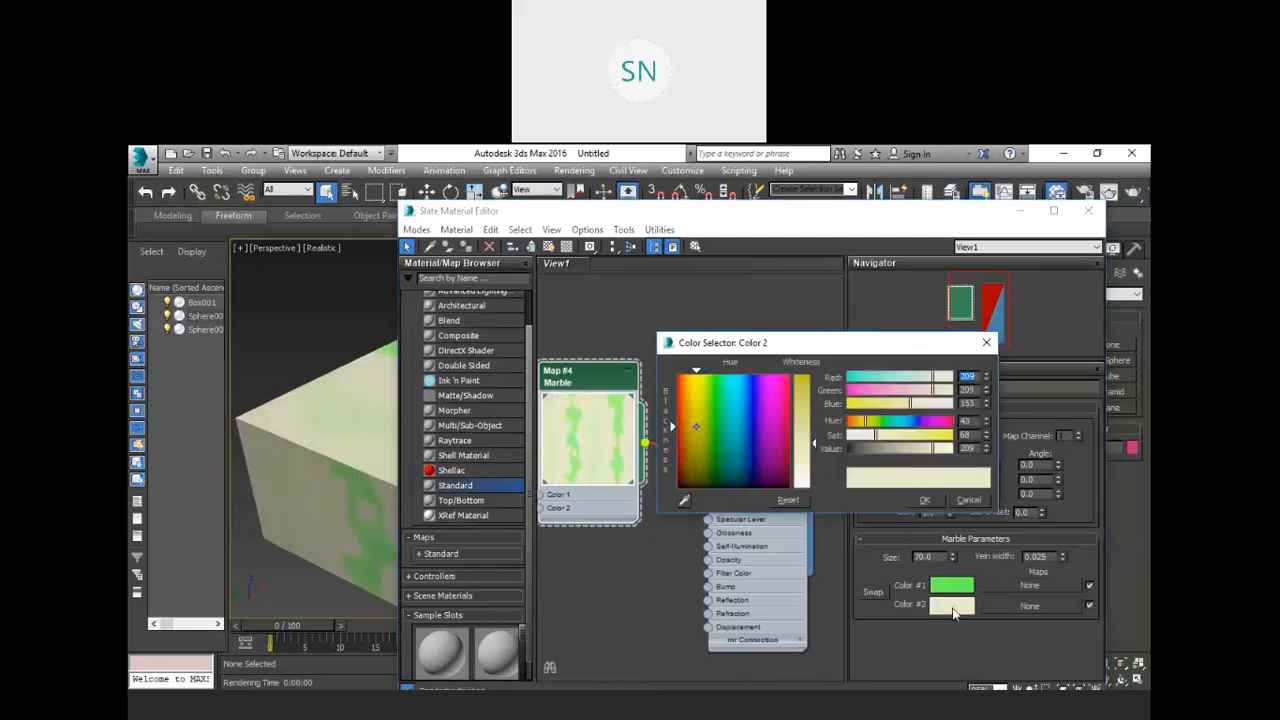
pyautogui.moveTo(701, 380); pyautogui.dragTo(772, 394)
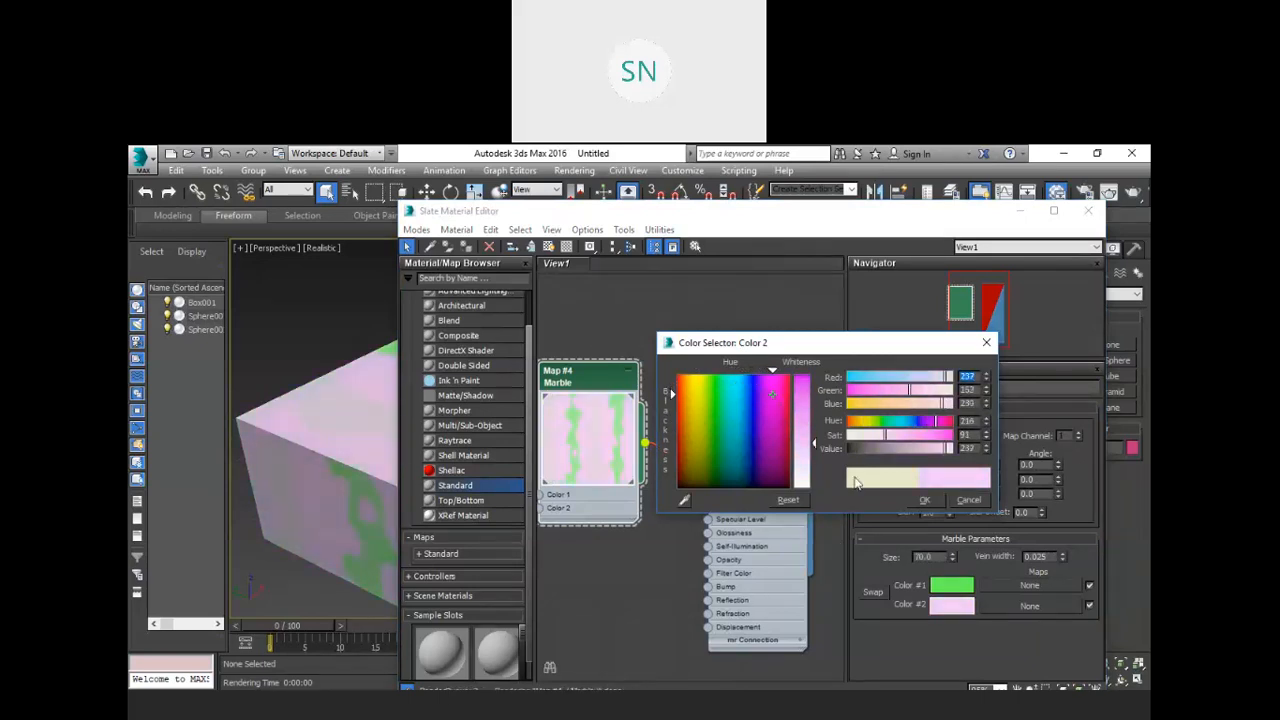
pyautogui.moveTo(887, 443); pyautogui.dragTo(936, 446)
pyautogui.click(923, 504)
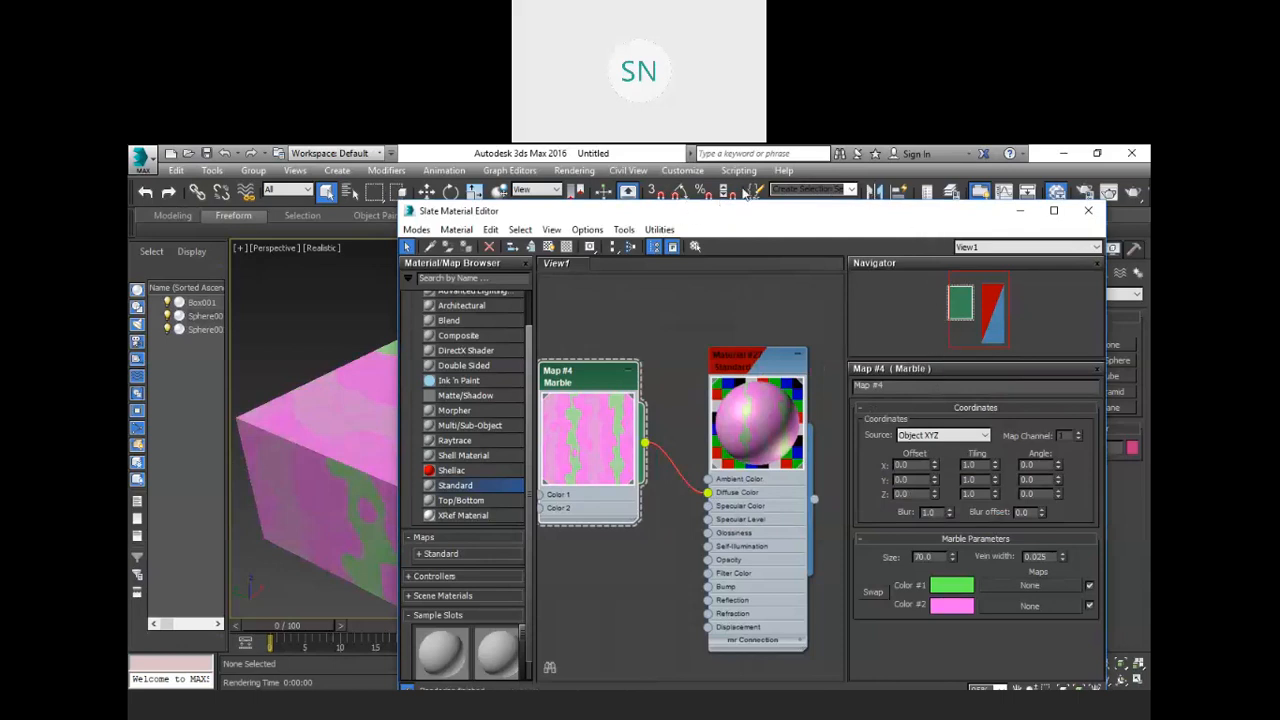
# Swap the Marble map's green and pink colors and move the Slate Material Editor away from the box.
pyautogui.moveTo(830, 211); pyautogui.dragTo(858, 183)
pyautogui.click(901, 563)
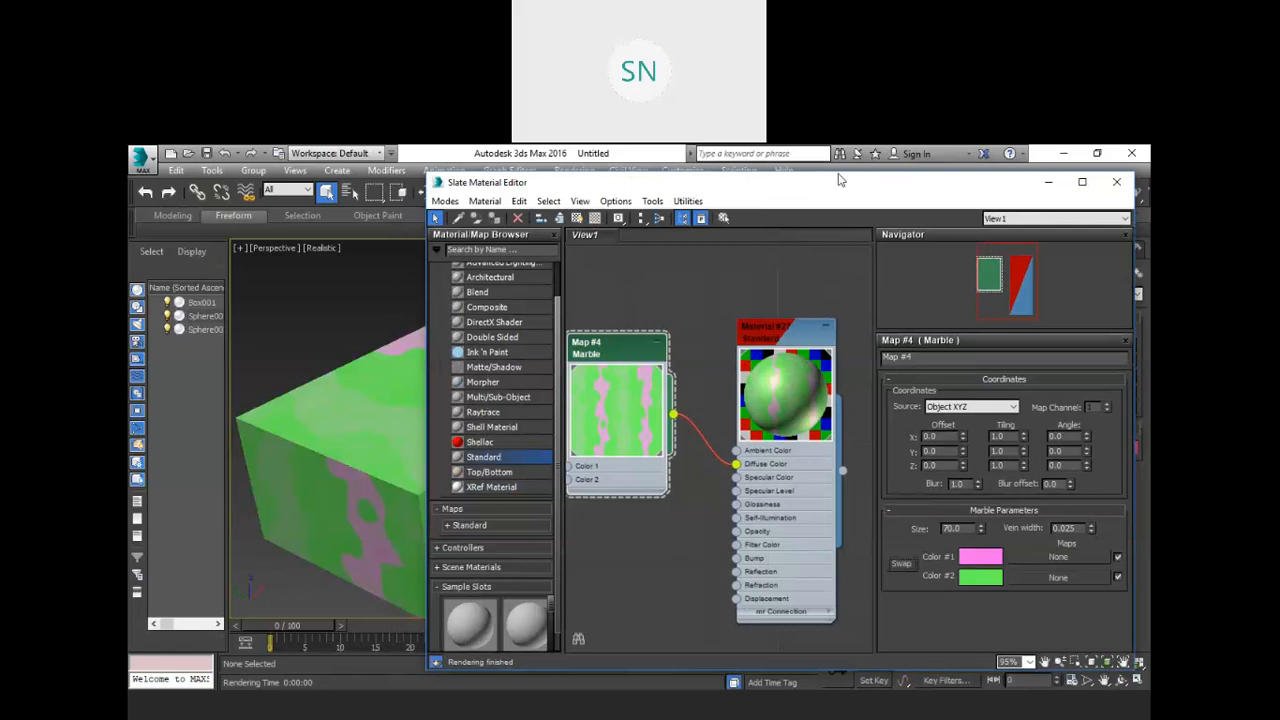
pyautogui.moveTo(840, 180); pyautogui.dragTo(899, 169)
pyautogui.moveTo(763, 303)
pyautogui.mouseDown(button='middle')
pyautogui.moveTo(843, 338)
pyautogui.moveTo(738, 298)
pyautogui.moveTo(784, 310)
pyautogui.mouseUp(button='middle')
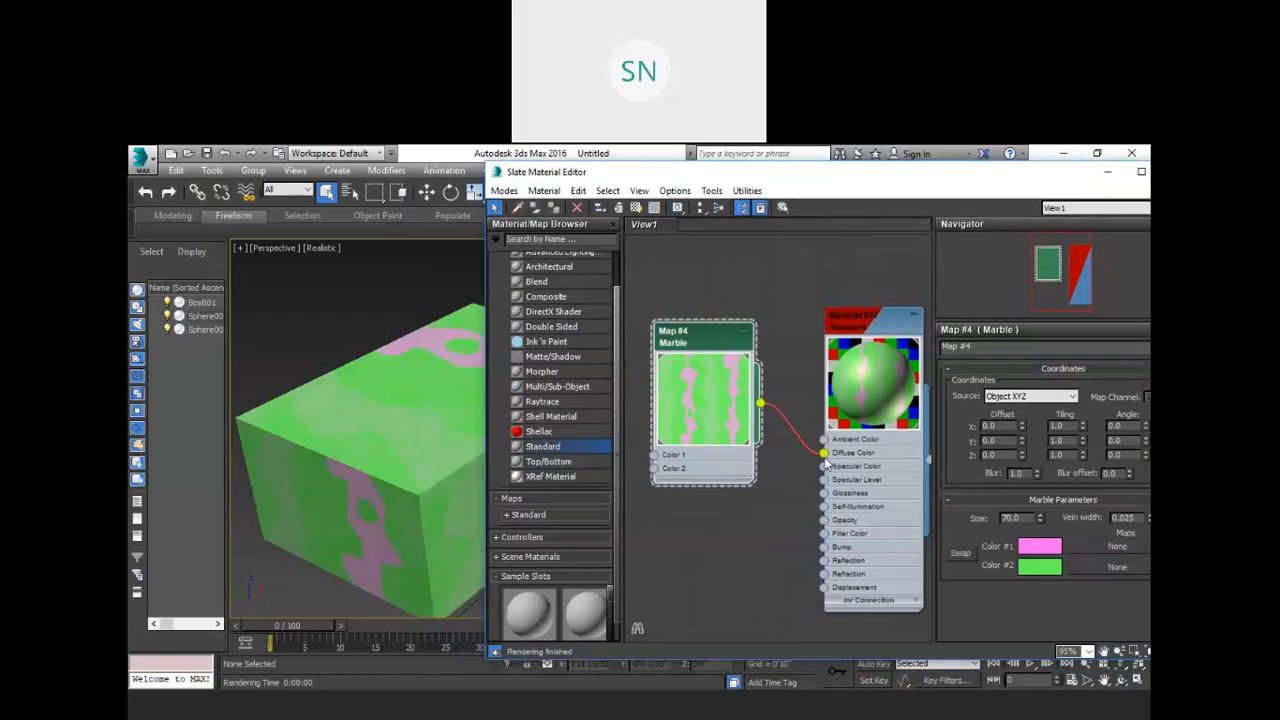
# Disconnect the Marble map from the material's Diffuse Color and move the map node away from the material.
pyautogui.moveTo(823, 454); pyautogui.dragTo(804, 460)
pyautogui.moveTo(705, 338); pyautogui.dragTo(666, 267)
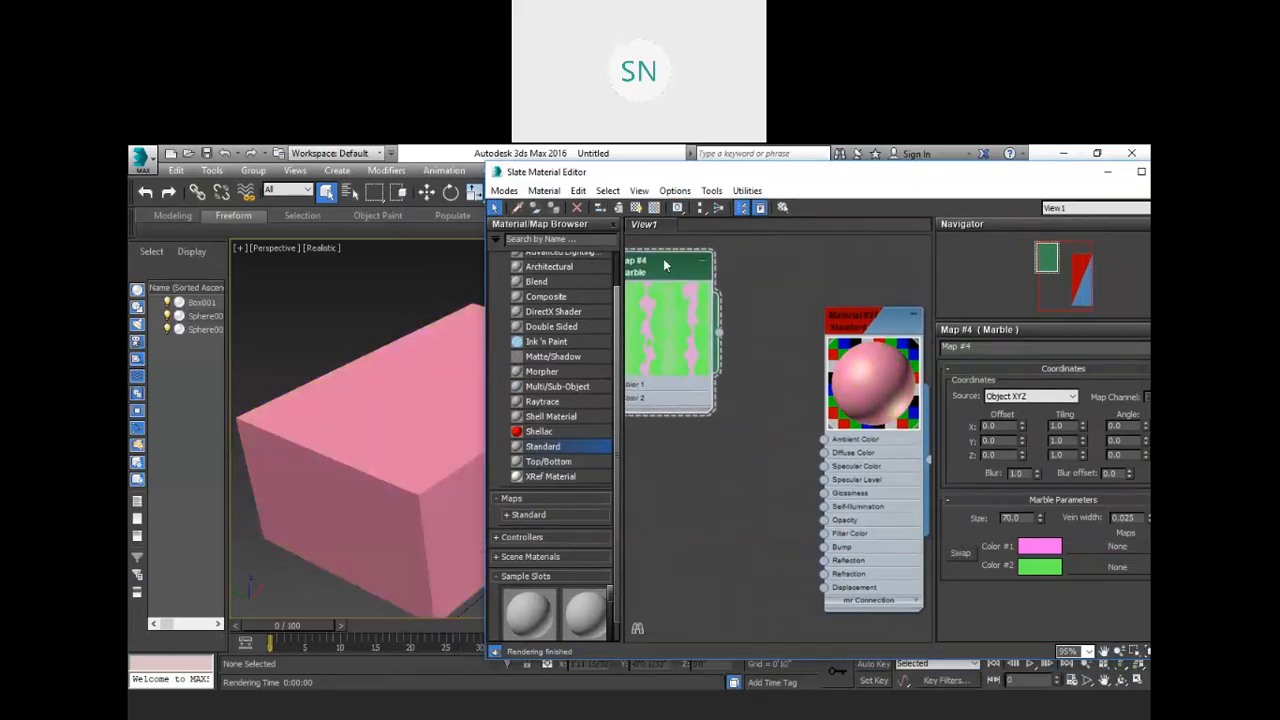
pyautogui.scroll(-4, 763, 330)
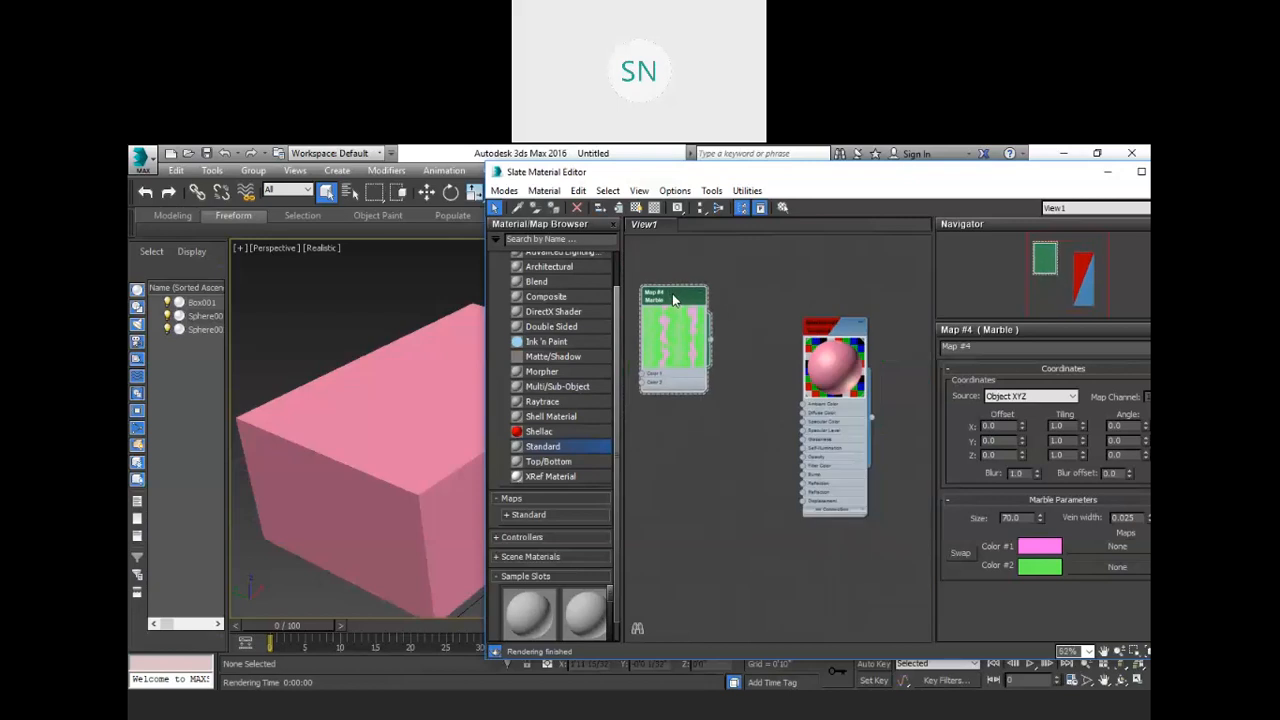
pyautogui.scroll(5, 791, 421)
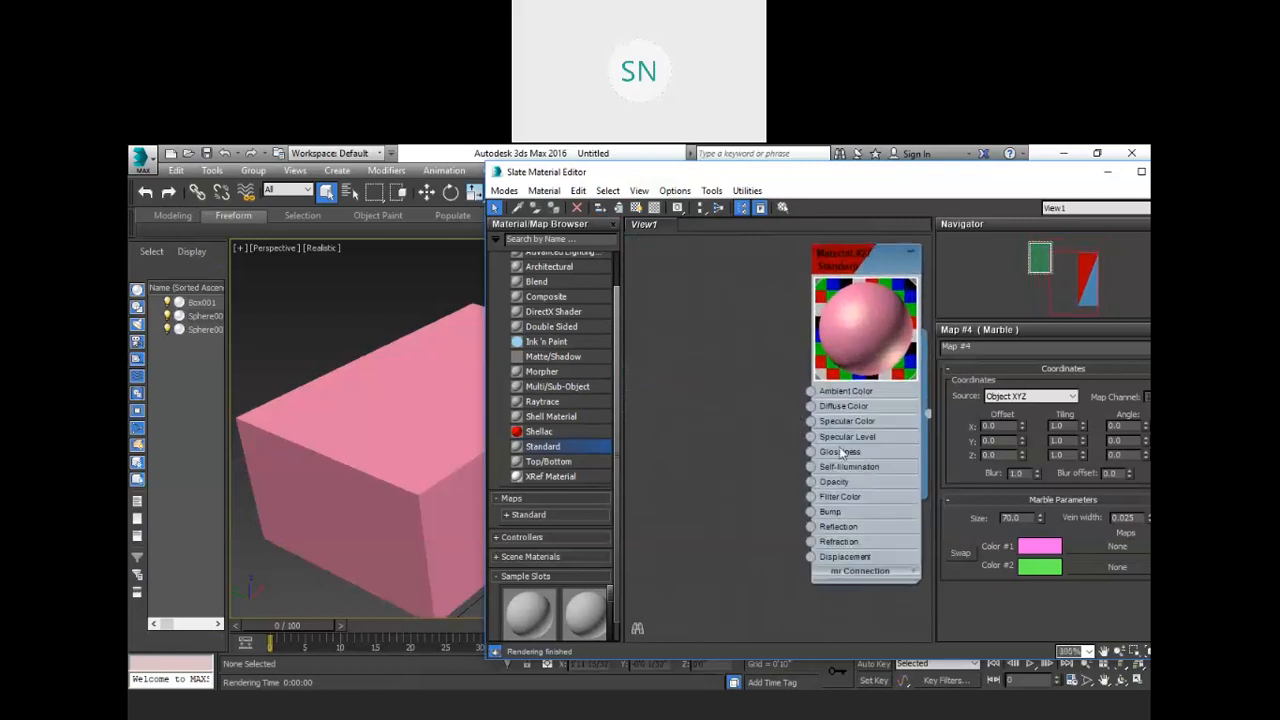
# Open Material #27's parameters and add a Checker node from the standard maps next to the material node.
pyautogui.doubleClick(858, 280)
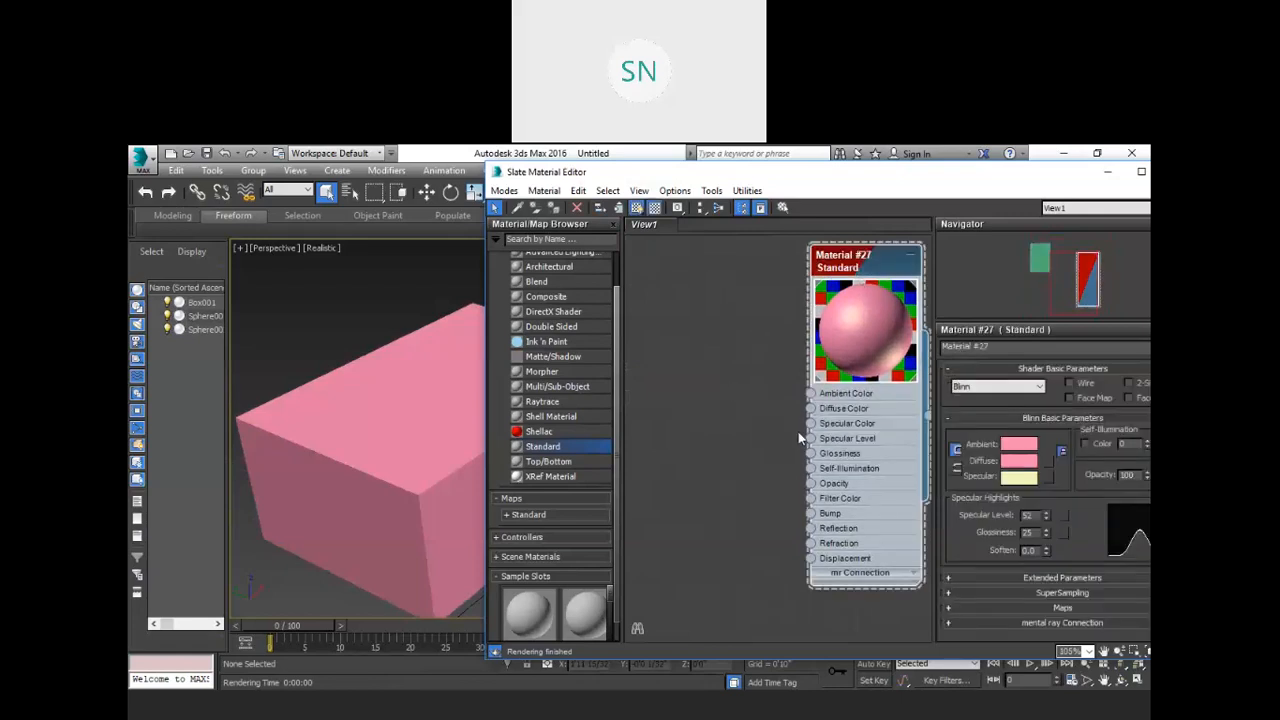
pyautogui.scroll(-1, 520, 441)
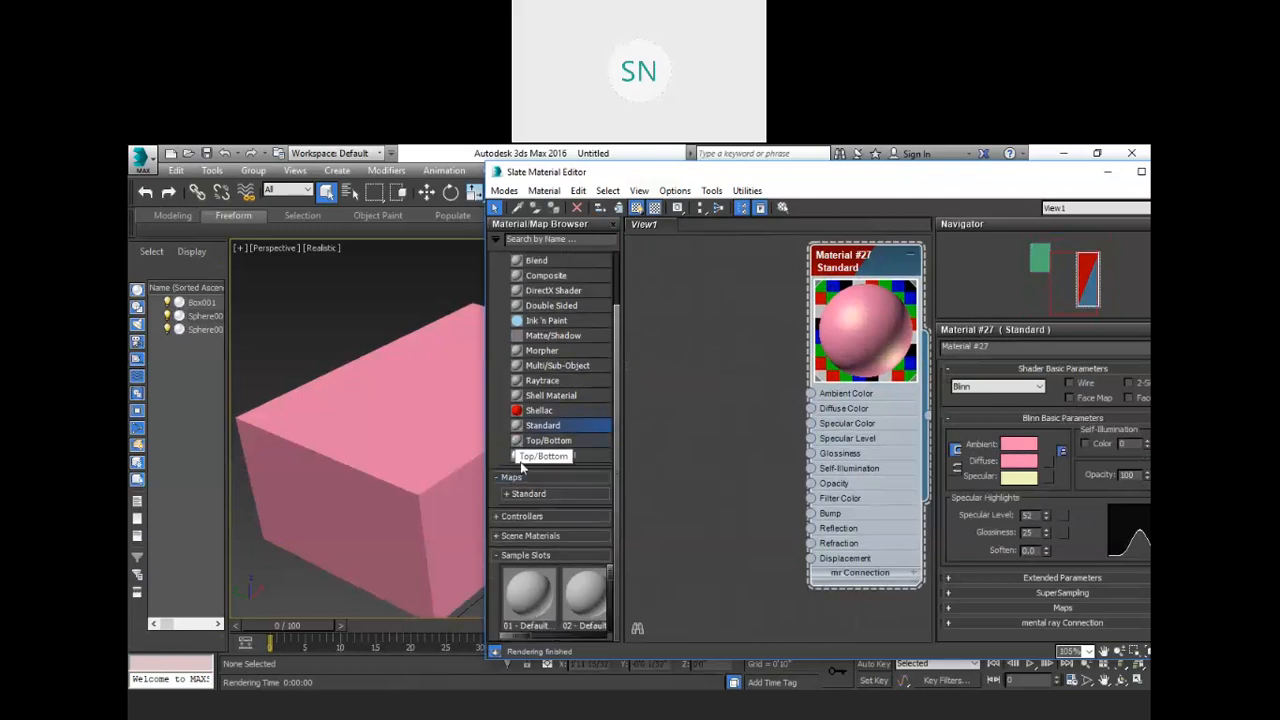
pyautogui.click(528, 493)
pyautogui.scroll(-5, 540, 470)
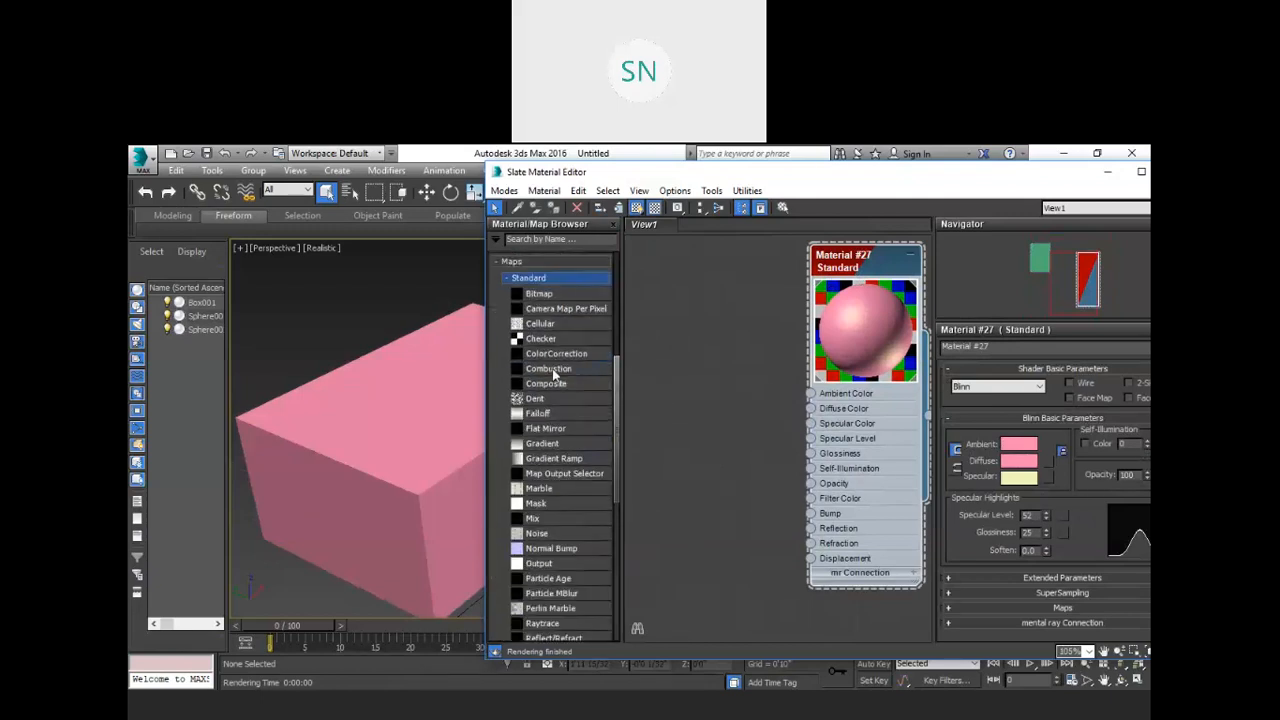
pyautogui.scroll(-5, 557, 484)
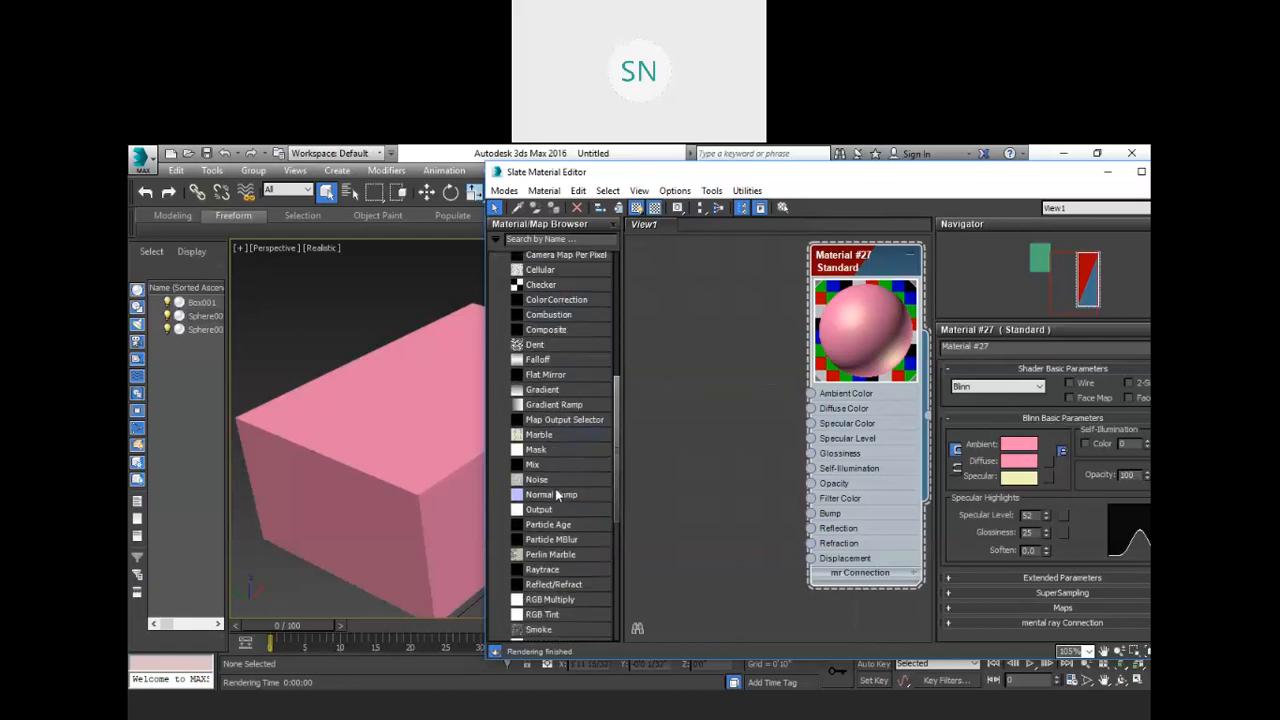
pyautogui.scroll(-2, 556, 484)
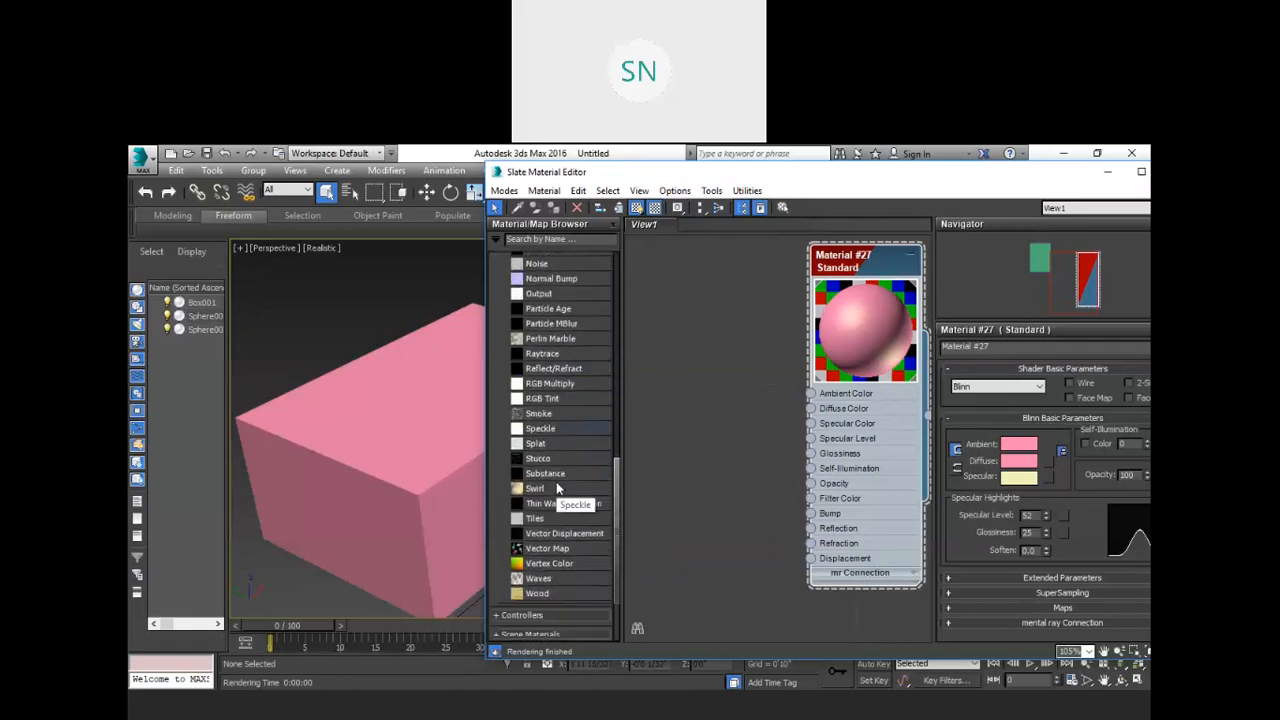
pyautogui.scroll(4, 557, 488)
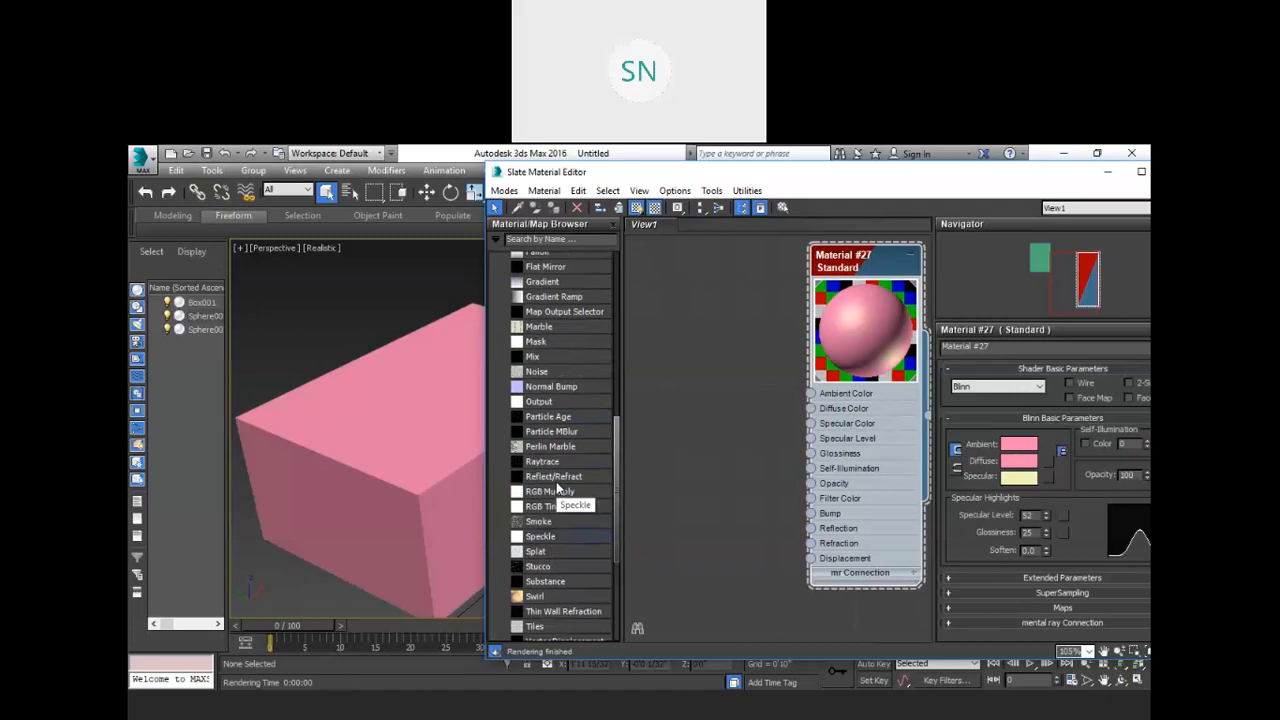
pyautogui.scroll(1, 557, 488)
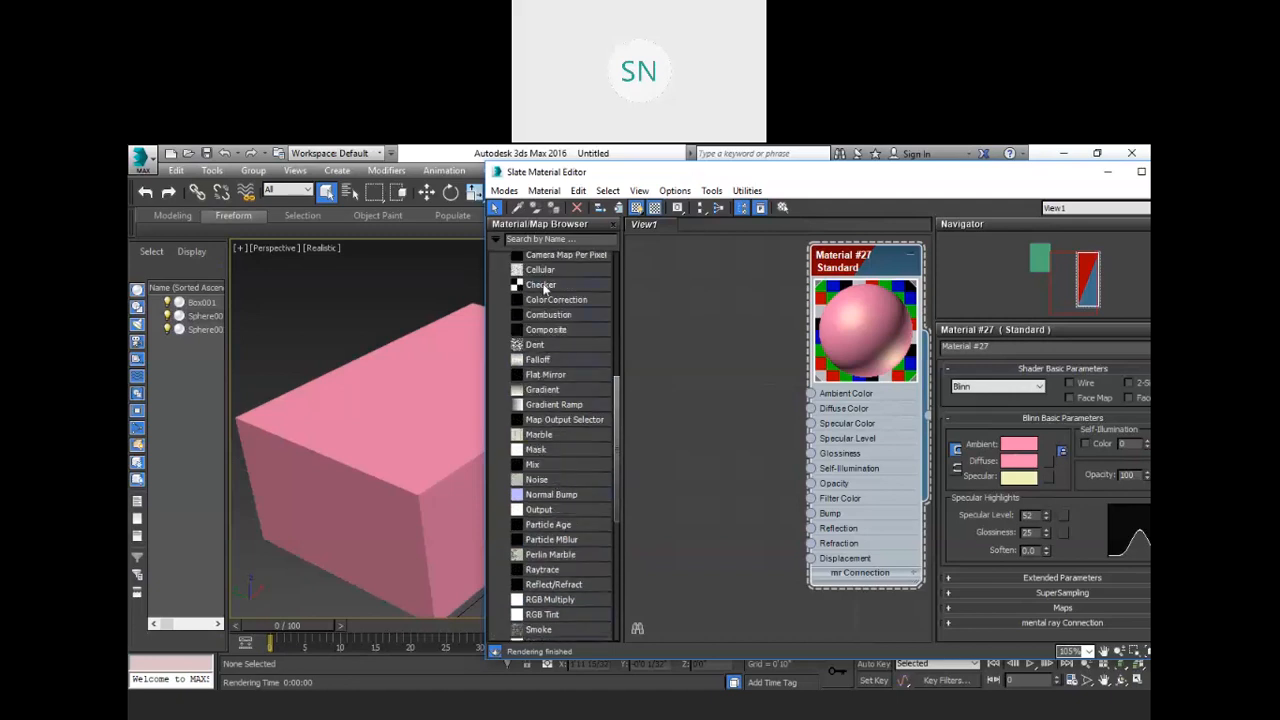
pyautogui.click(540, 288)
pyautogui.moveTo(552, 288); pyautogui.dragTo(650, 303)
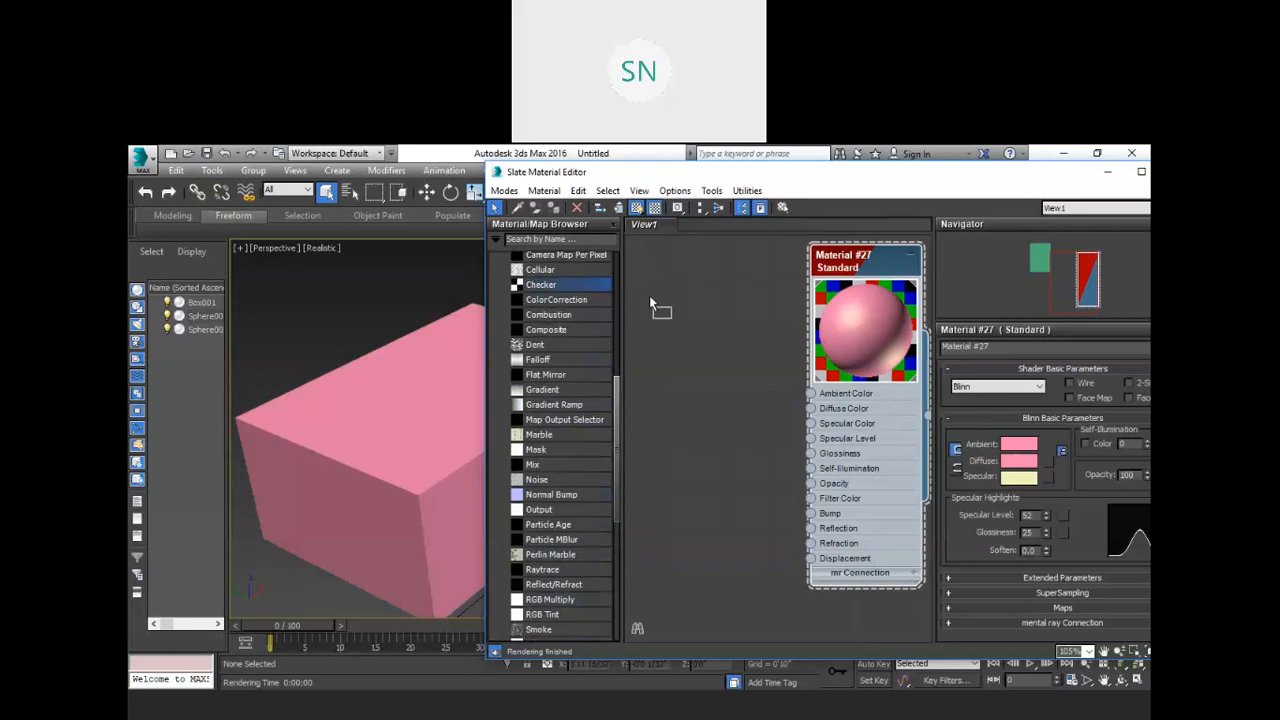
pyautogui.moveTo(689, 428); pyautogui.dragTo(679, 405)
pyautogui.scroll(-1, 716, 386)
pyautogui.moveTo(712, 381); pyautogui.dragTo(746, 394, button='middle')
pyautogui.moveTo(725, 428); pyautogui.dragTo(709, 426)
# Connect the Checker map's output to the Diffuse Color input of Material #27.
pyautogui.scroll(3, 779, 405)
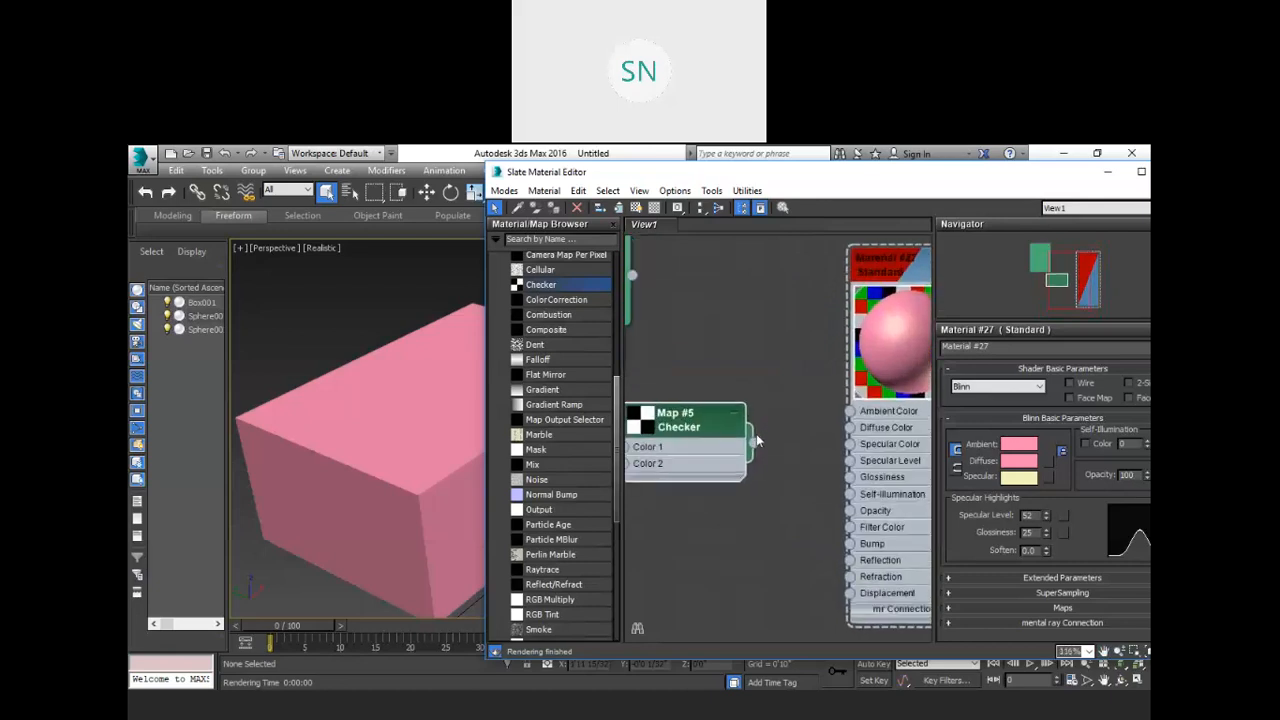
pyautogui.moveTo(755, 443)
pyautogui.mouseDown()
pyautogui.moveTo(846, 436)
pyautogui.moveTo(765, 438)
pyautogui.mouseUp()
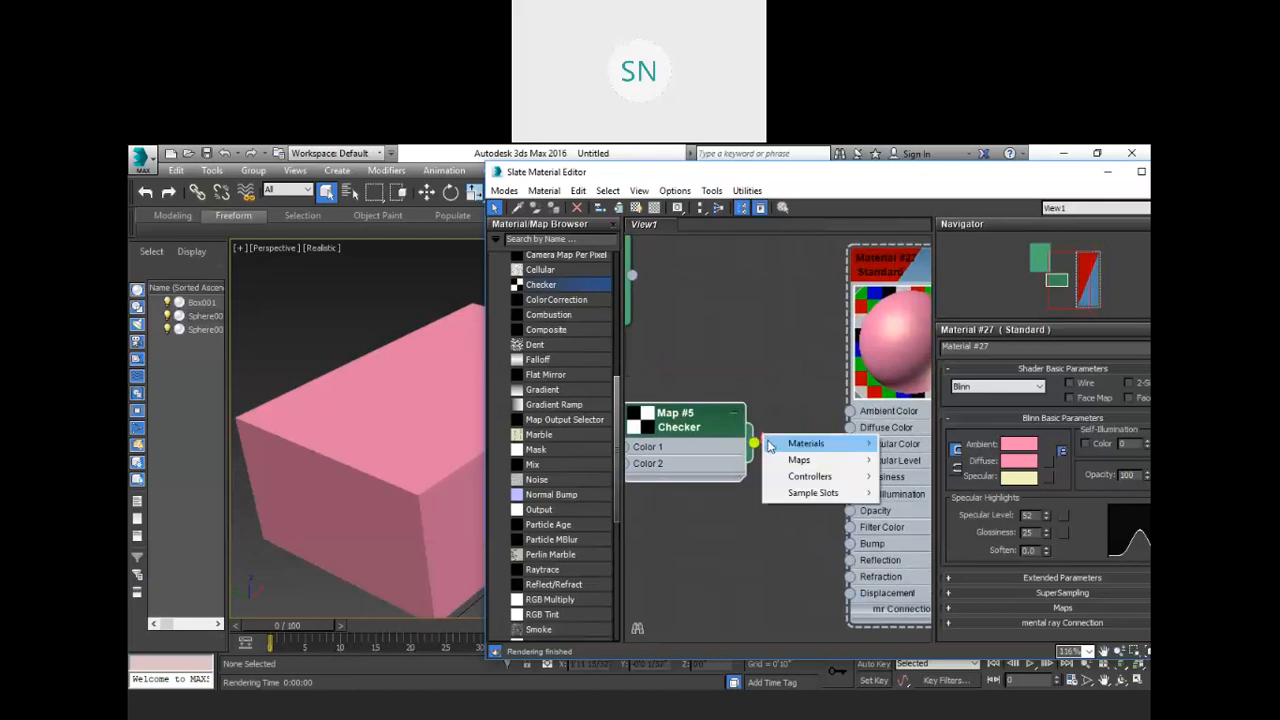
pyautogui.moveTo(773, 445)
pyautogui.click(812, 395)
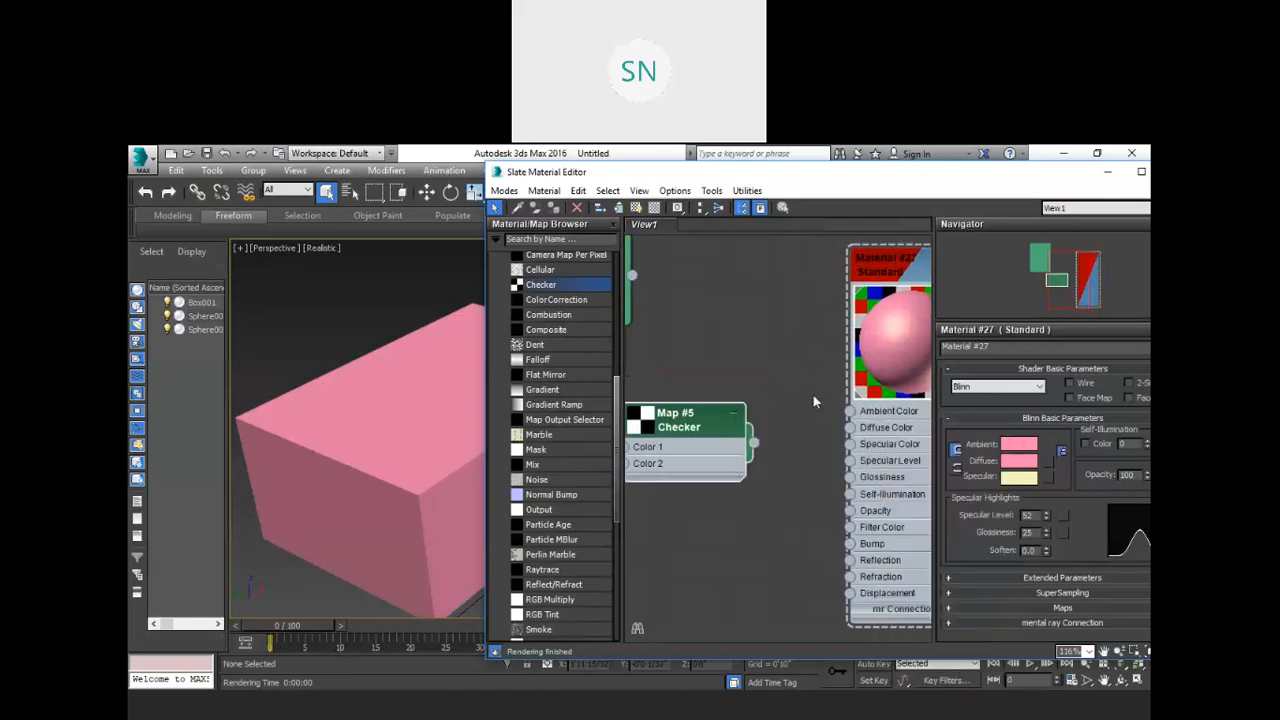
pyautogui.moveTo(801, 440); pyautogui.dragTo(853, 433)
pyautogui.scroll(-3, 754, 488)
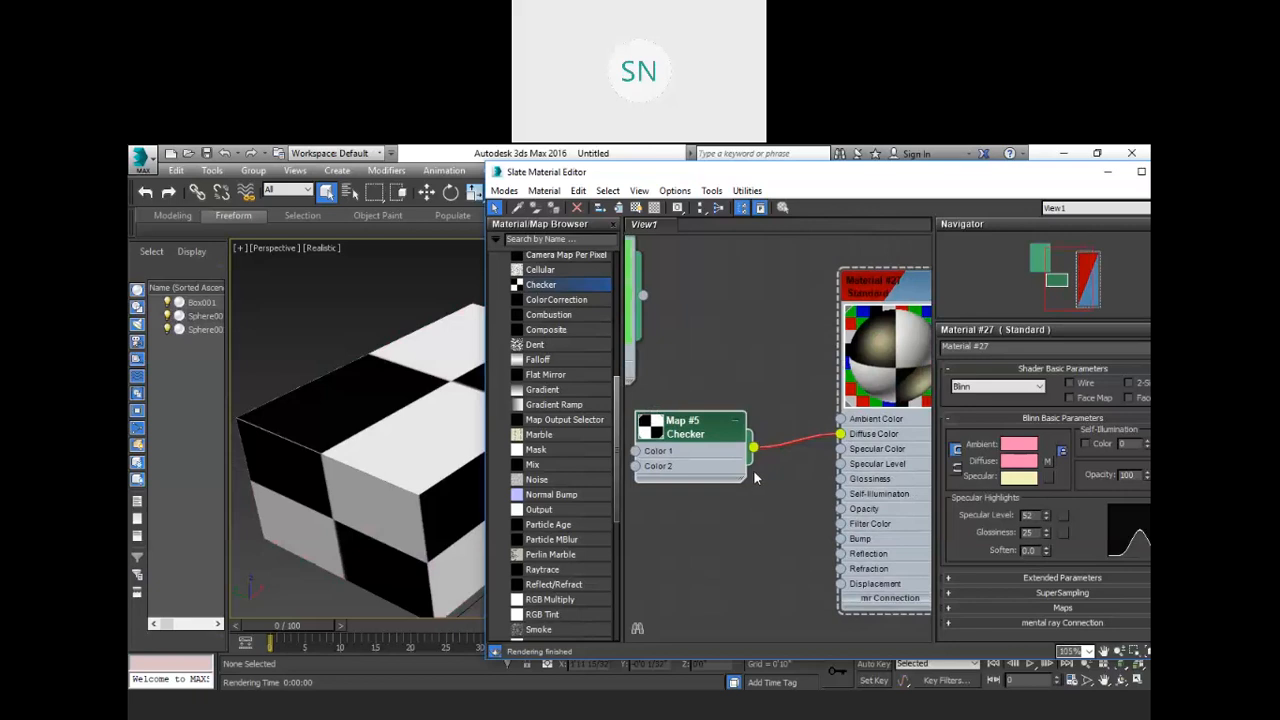
# Open the Checker map's parameters and swap its black and white colors back and forth.
pyautogui.scroll(-1, 720, 440)
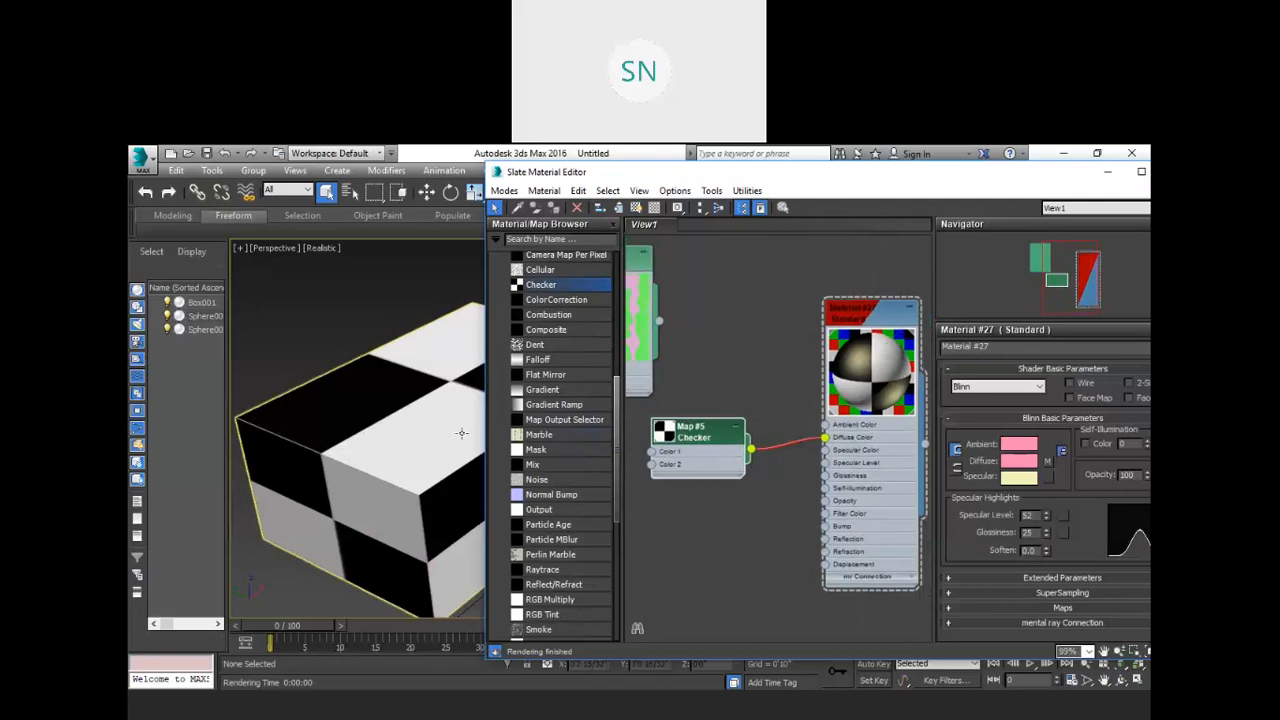
pyautogui.doubleClick(688, 433)
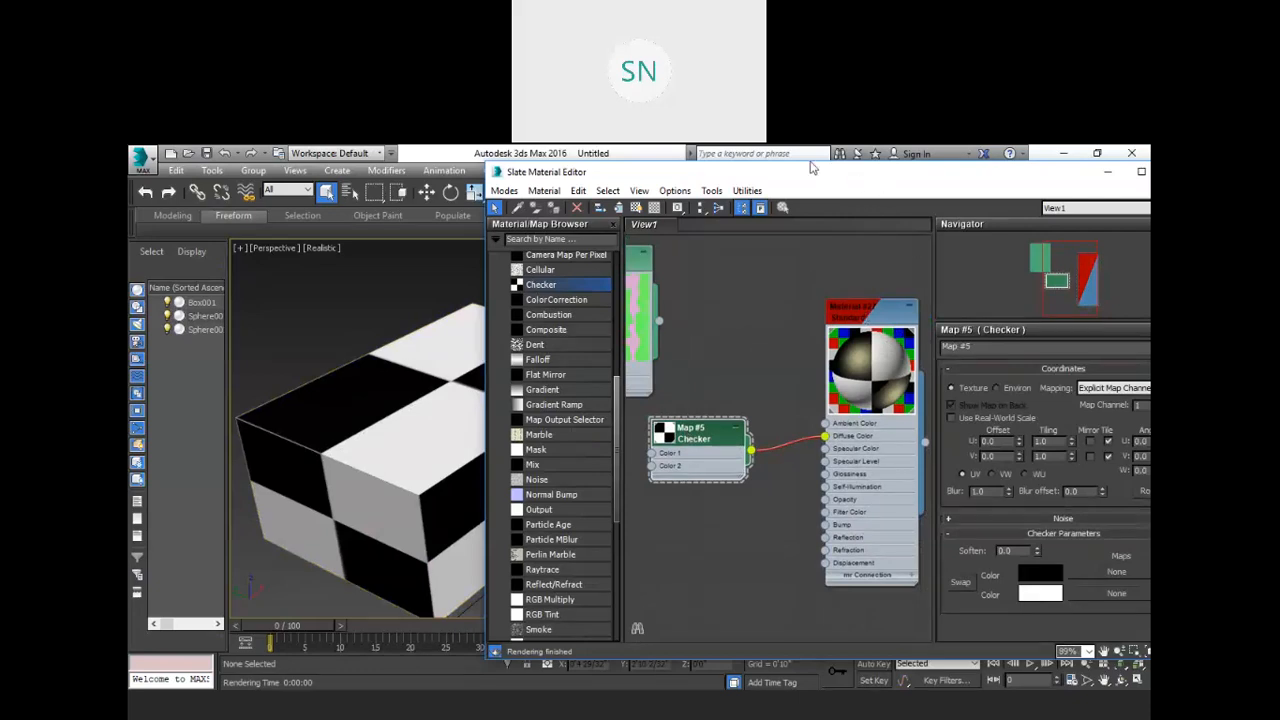
pyautogui.moveTo(812, 168); pyautogui.dragTo(744, 152)
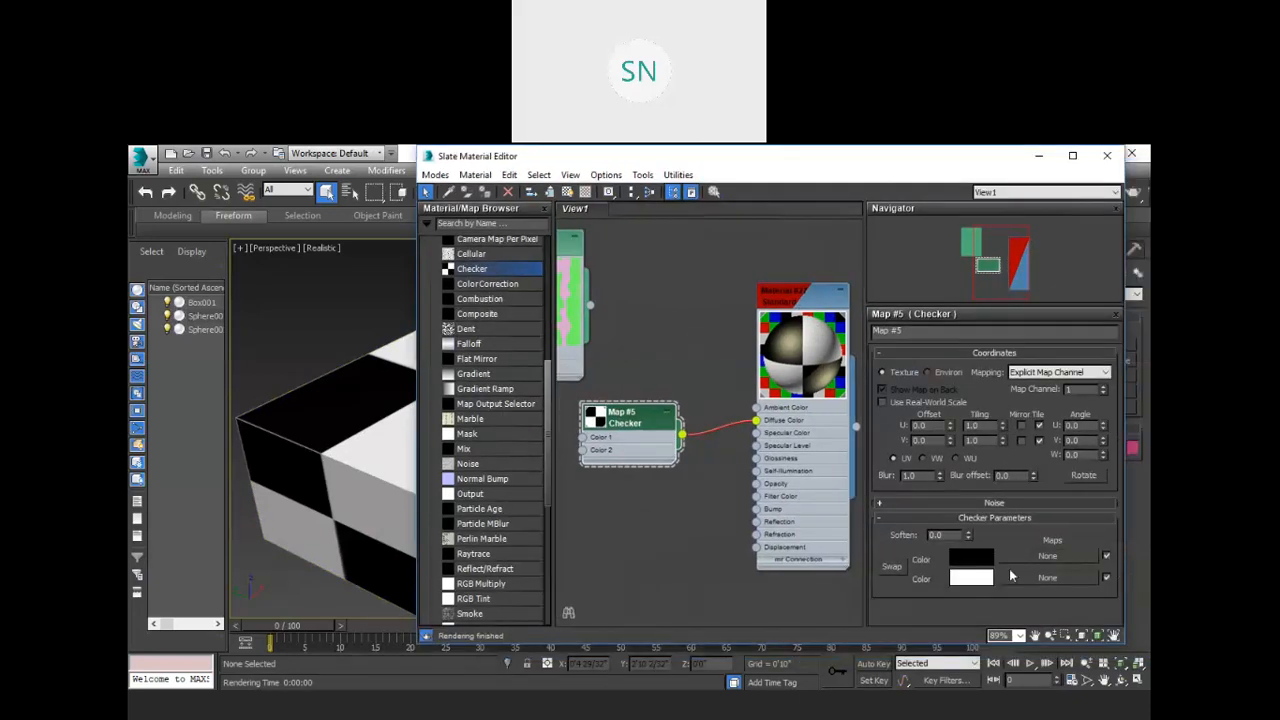
pyautogui.click(893, 569)
pyautogui.click(893, 569)
pyautogui.click(893, 569)
pyautogui.click(893, 569)
# Set the Checker map's U and V tiling to 2 and check the box with the Slate Material Editor moved aside.
pyautogui.doubleClick(972, 425)
pyautogui.write('2')
pyautogui.moveTo(992, 443); pyautogui.dragTo(964, 442)
pyautogui.write('2')
pyautogui.click(982, 428)
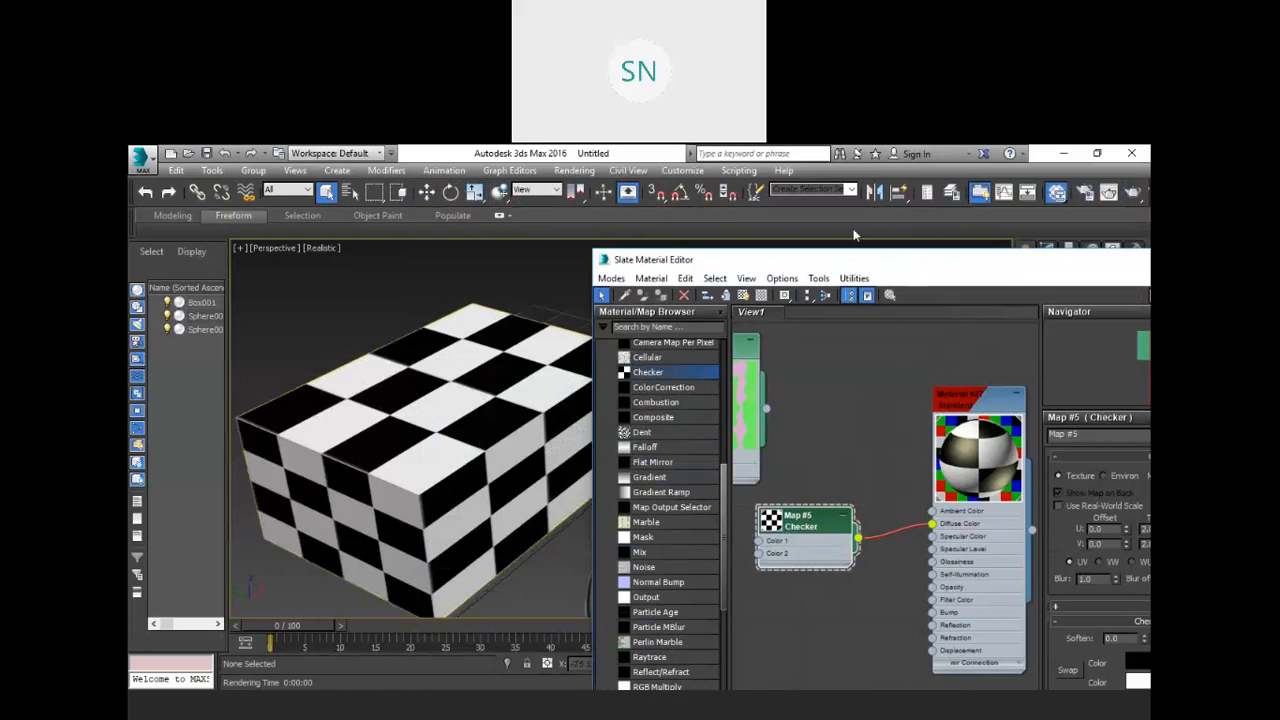
pyautogui.moveTo(767, 202); pyautogui.dragTo(737, 207)
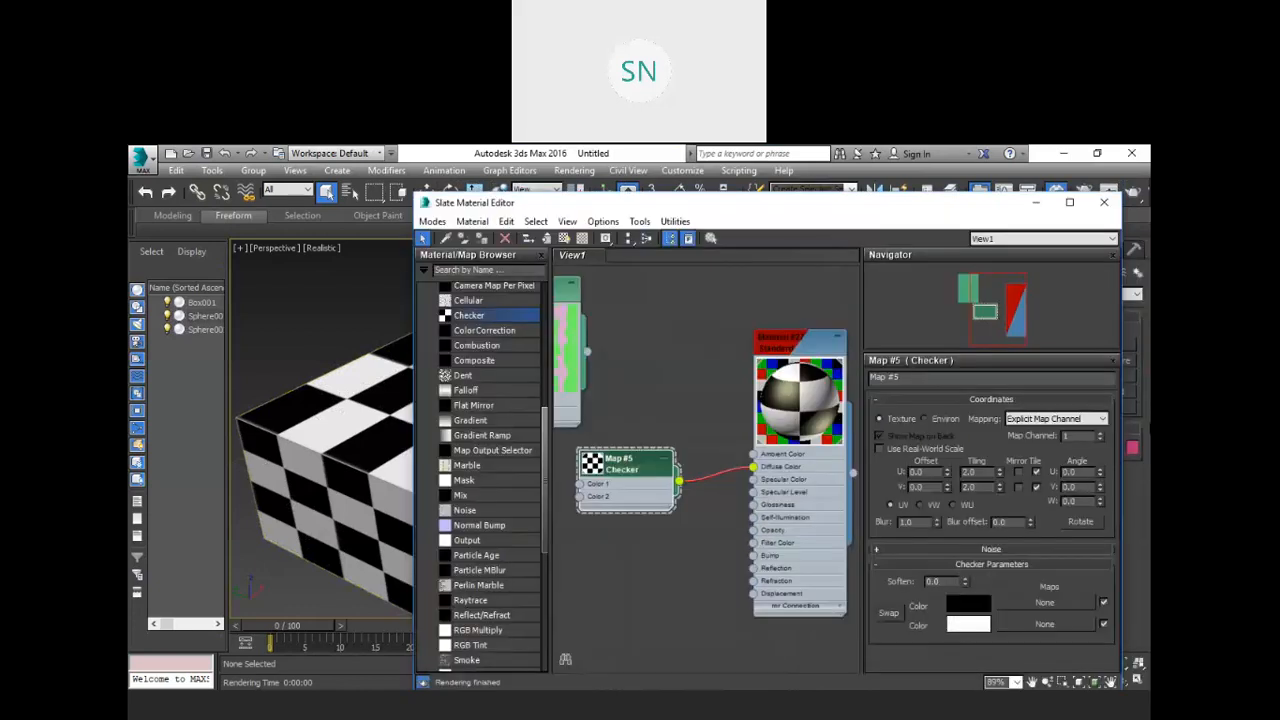
# Enable mirroring of the Checker map in both the U and V directions.
pyautogui.doubleClick(971, 472)
pyautogui.click(1019, 472)
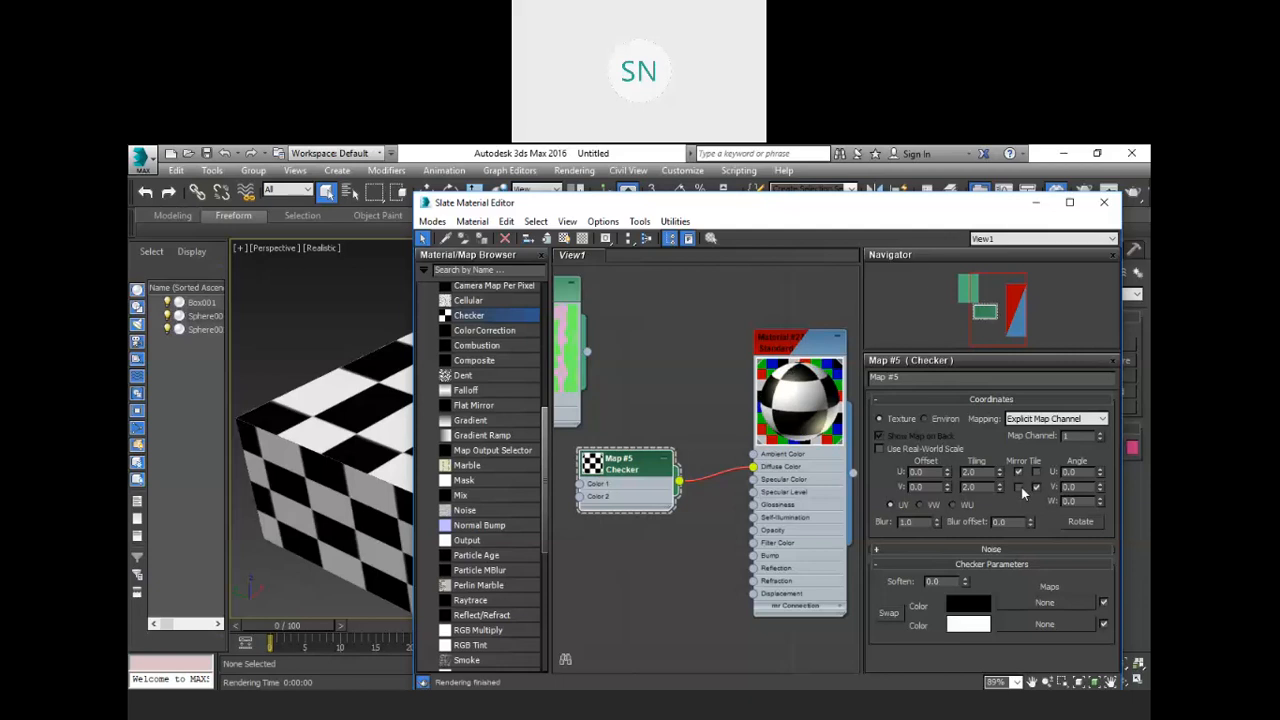
pyautogui.click(1019, 487)
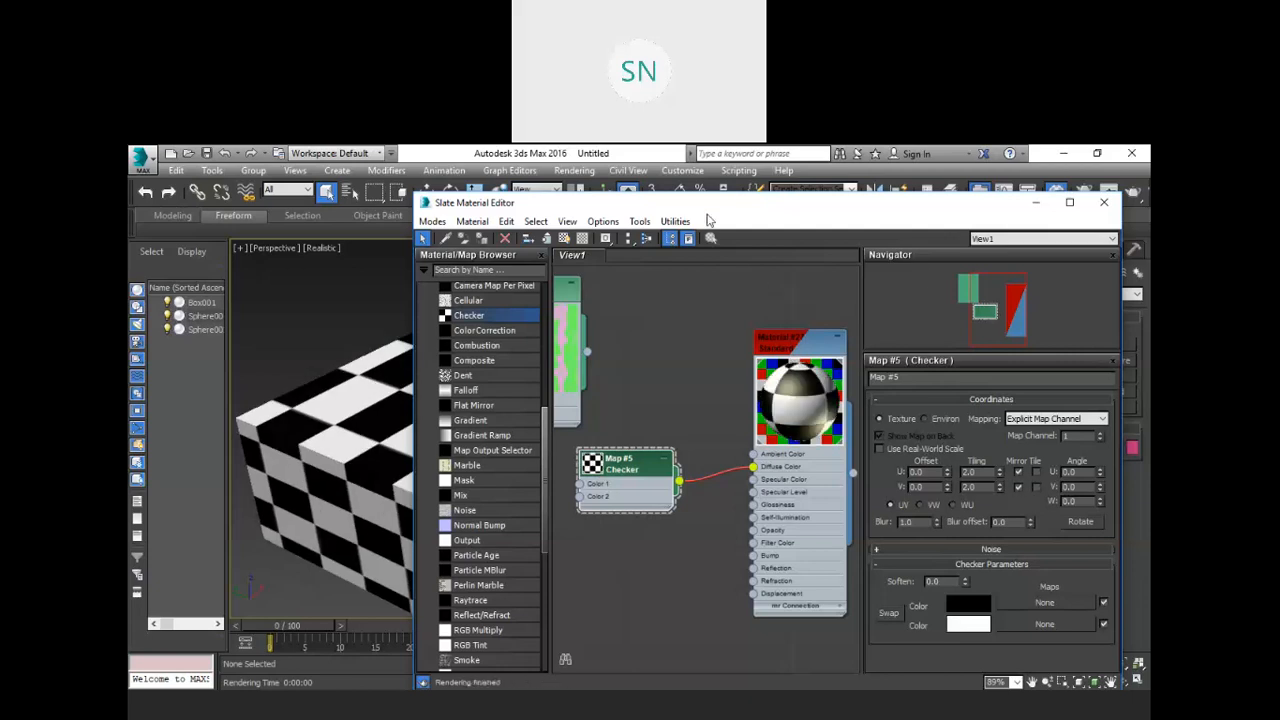
# Set the Checker map's U and V tiling to 1.0 and turn off mirroring in both directions.
pyautogui.moveTo(968, 474)
pyautogui.mouseDown()
pyautogui.moveTo(919, 472)
pyautogui.moveTo(949, 481)
pyautogui.mouseUp()
pyautogui.write('11')
pyautogui.press('Return')
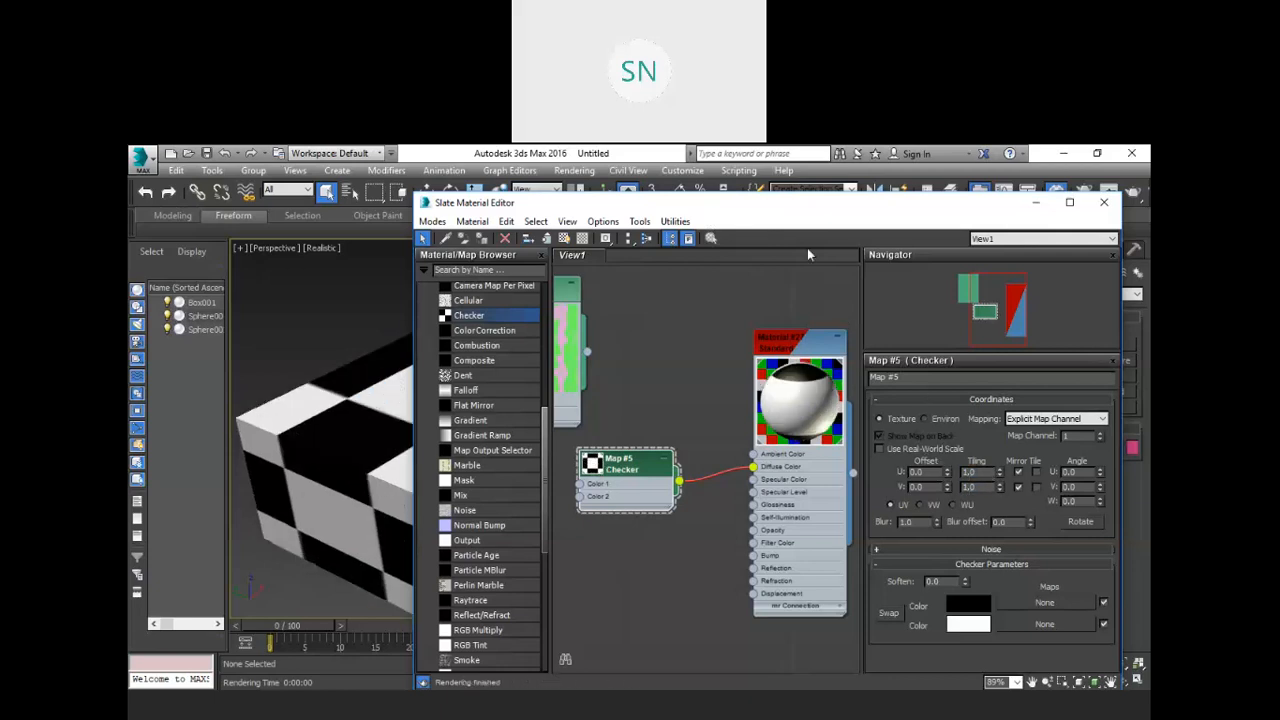
pyautogui.moveTo(981, 241); pyautogui.dragTo(920, 217)
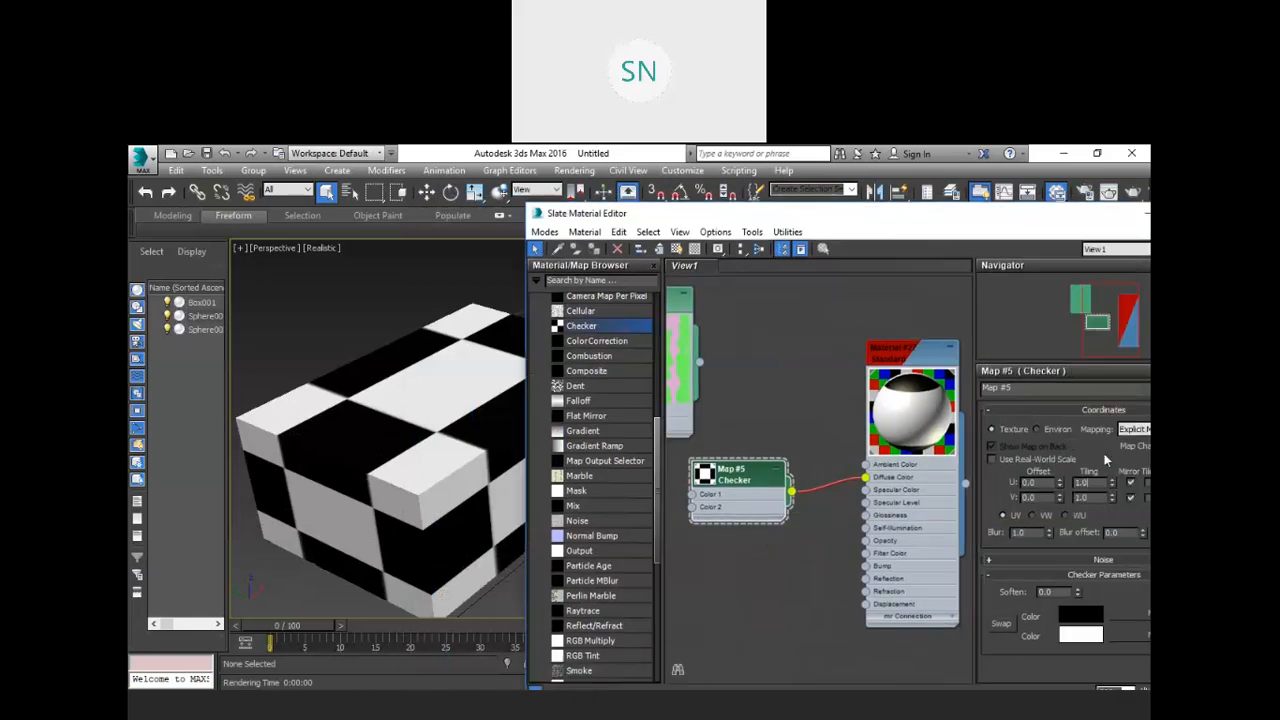
pyautogui.click(1129, 483)
pyautogui.click(1129, 497)
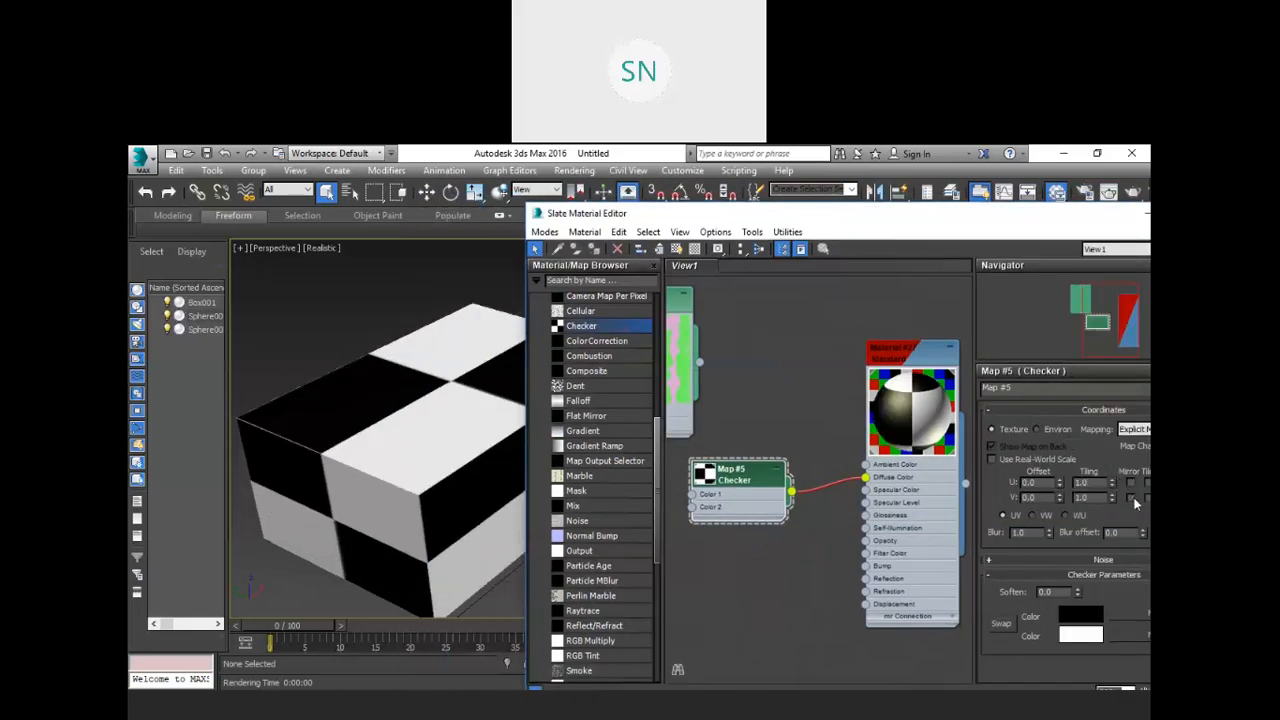
pyautogui.click(990, 446)
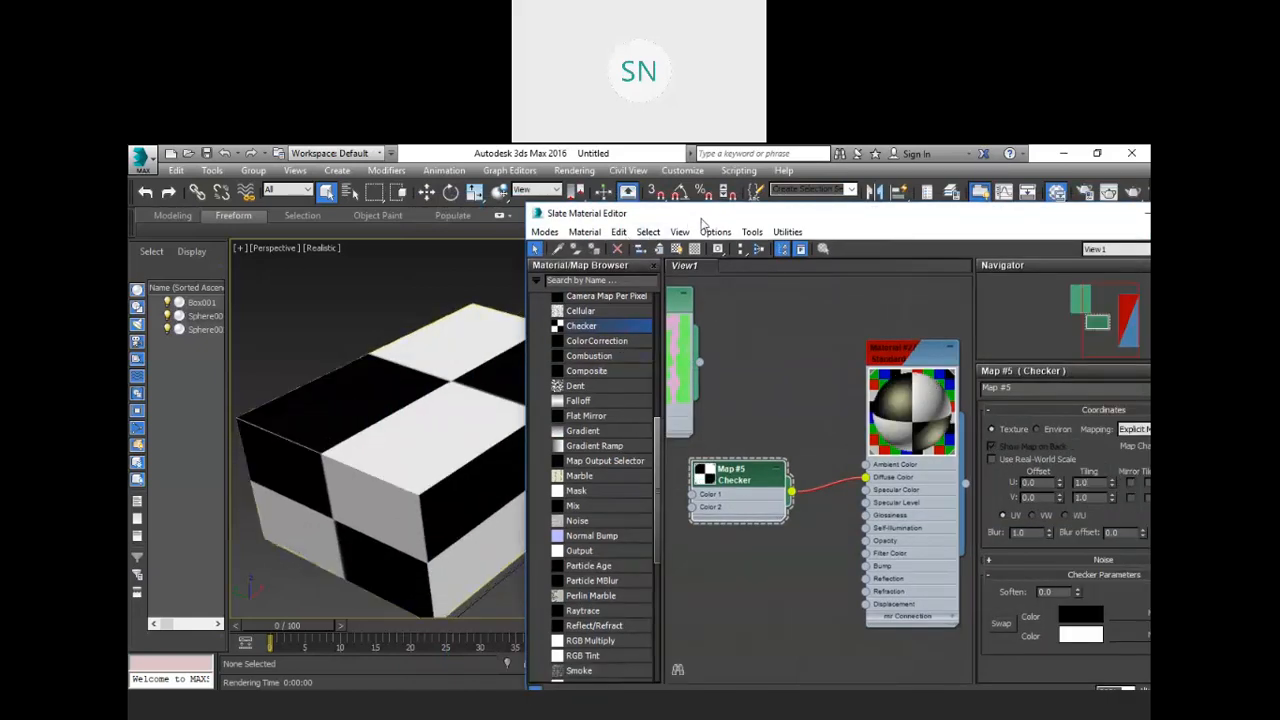
# Mirror the Checker map in U and V again at a tiling of 1.0.
pyautogui.moveTo(722, 213); pyautogui.dragTo(810, 285)
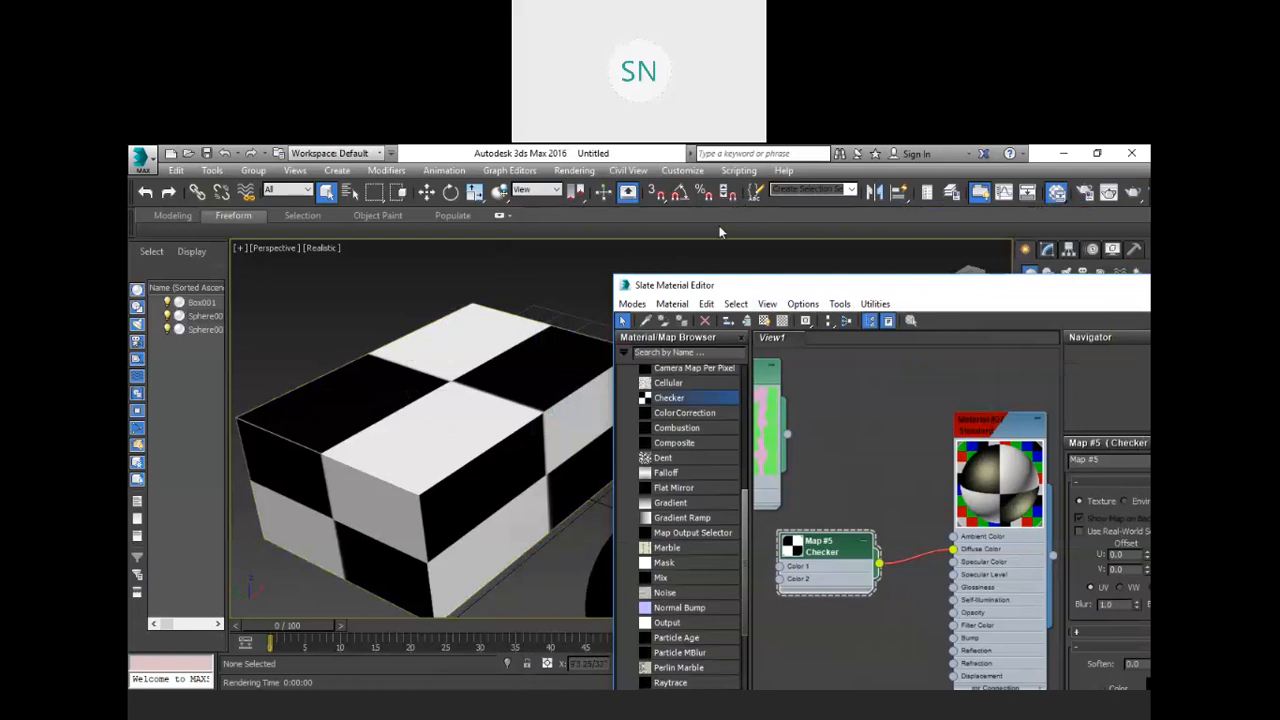
pyautogui.moveTo(719, 285); pyautogui.dragTo(567, 215)
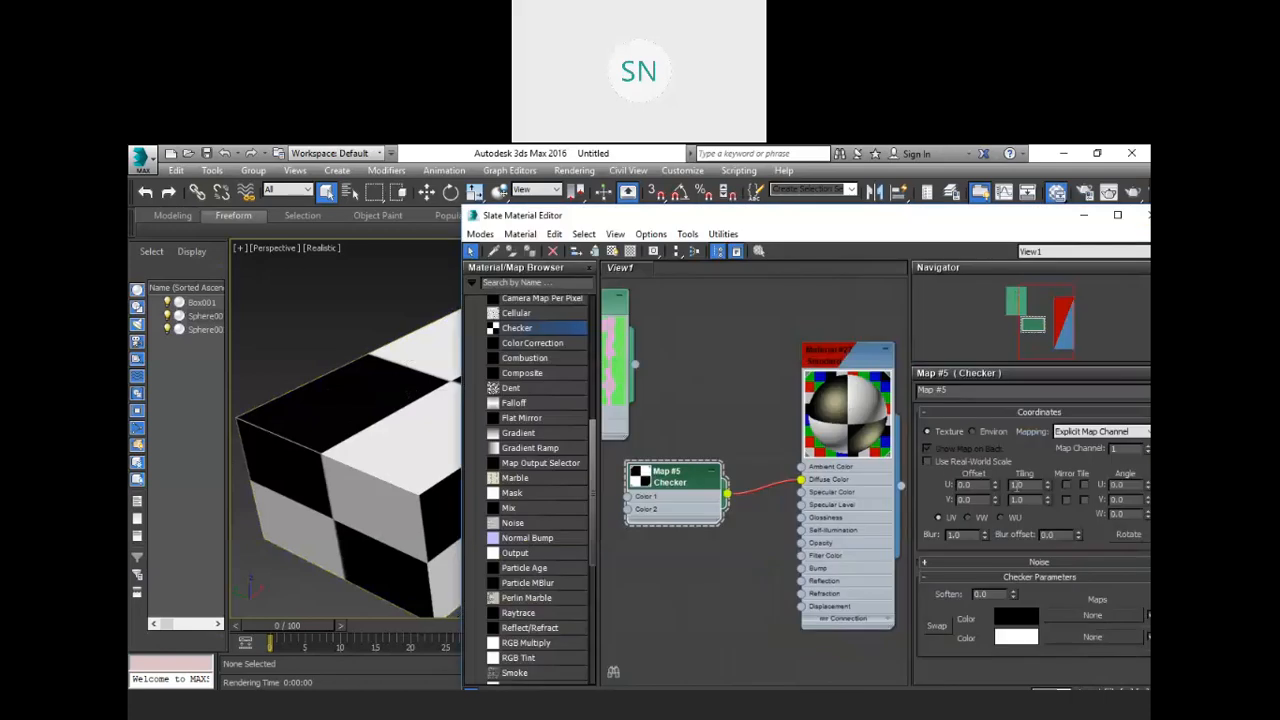
pyautogui.click(1066, 485)
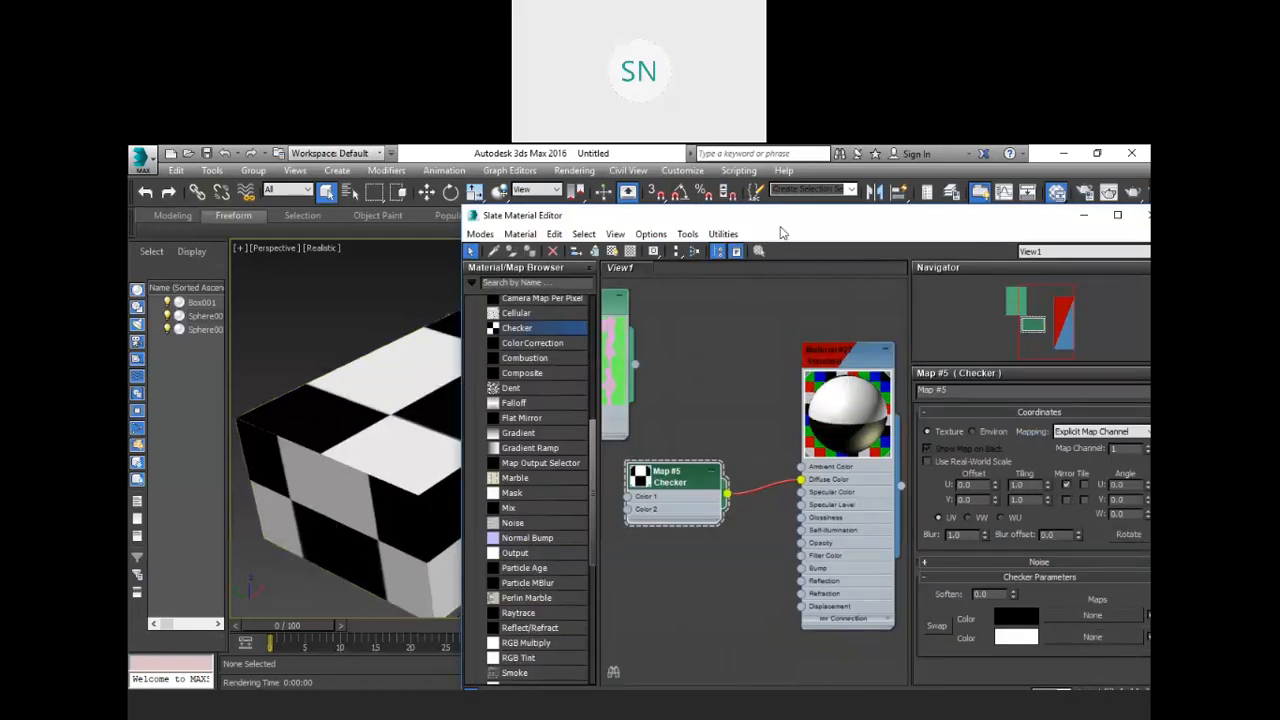
pyautogui.click(1067, 500)
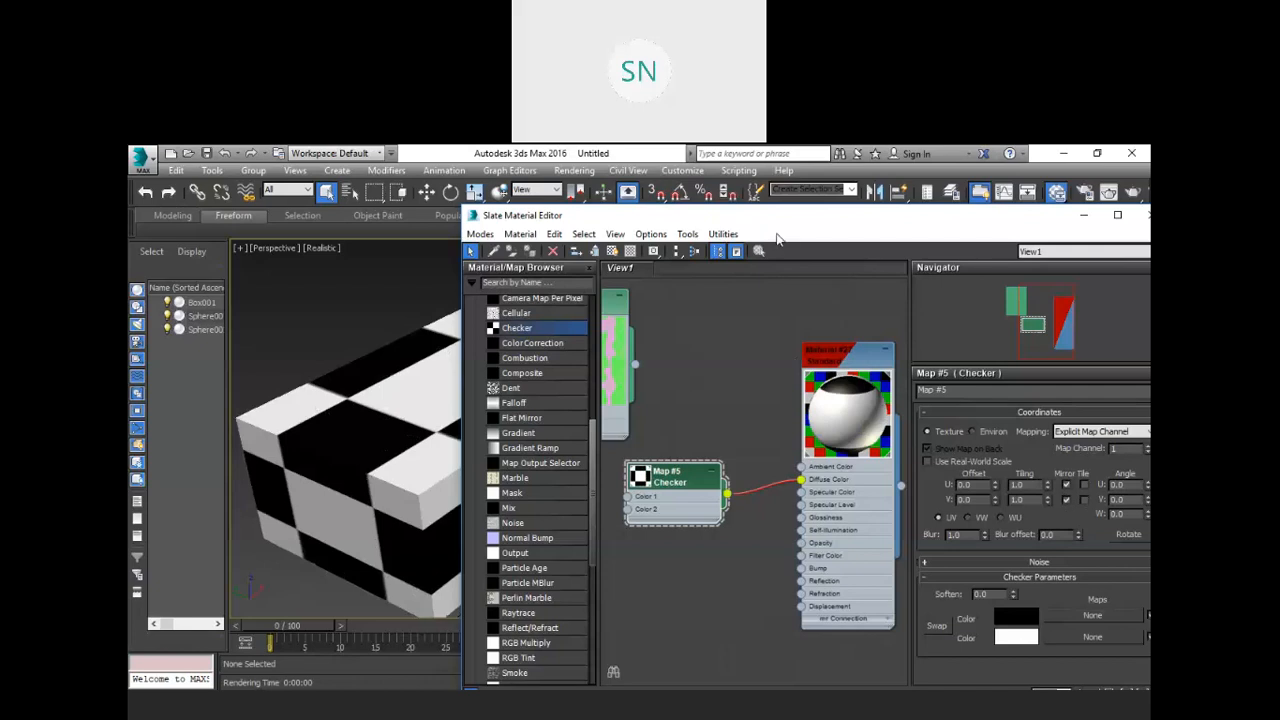
# Move the Slate Material Editor clear of the box and examine the mirrored checker pattern on its top face.
pyautogui.moveTo(600, 215); pyautogui.dragTo(800, 366)
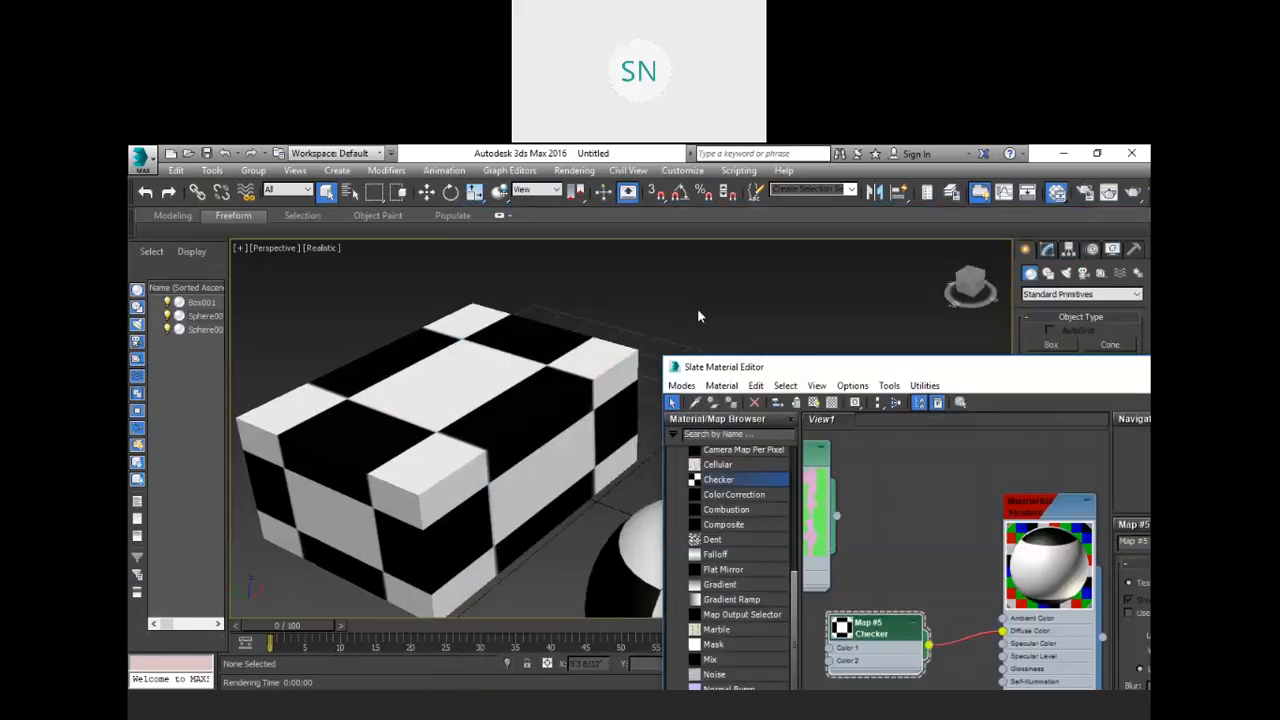
pyautogui.click(380, 345)
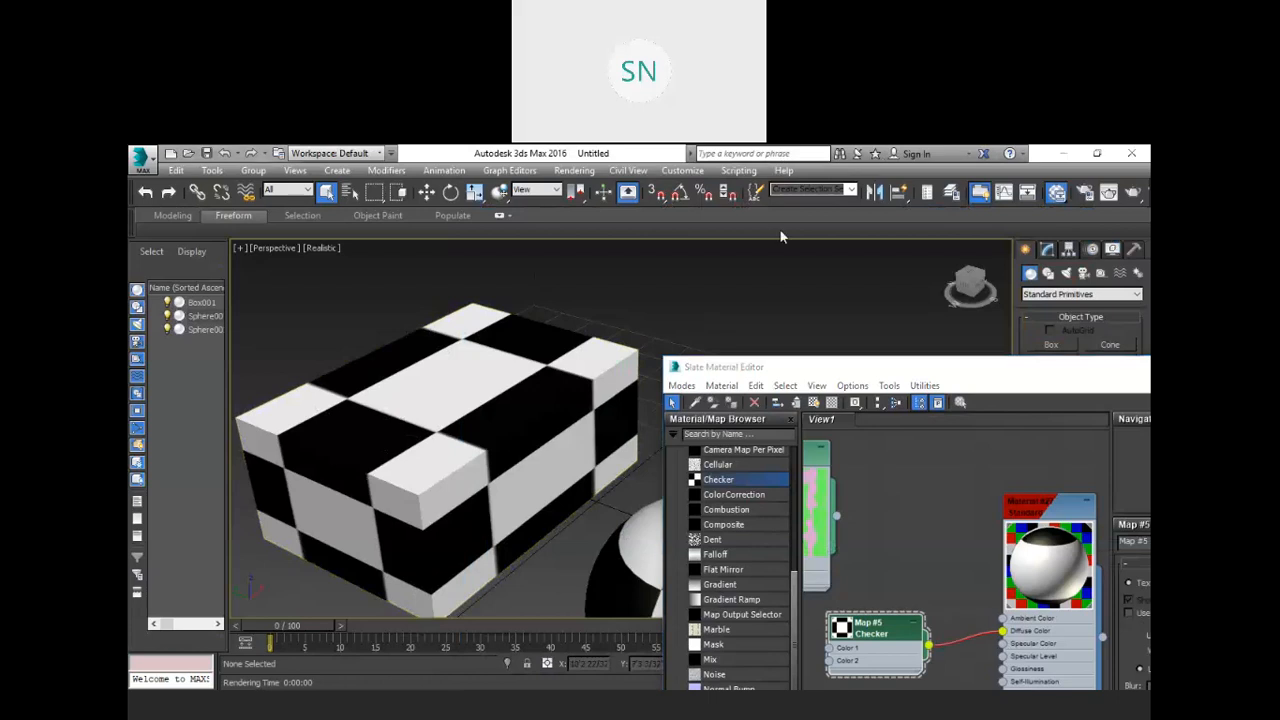
pyautogui.moveTo(366, 355)
pyautogui.mouseDown()
pyautogui.moveTo(437, 378)
pyautogui.moveTo(320, 458)
pyautogui.moveTo(248, 413)
pyautogui.moveTo(366, 356)
pyautogui.mouseUp()
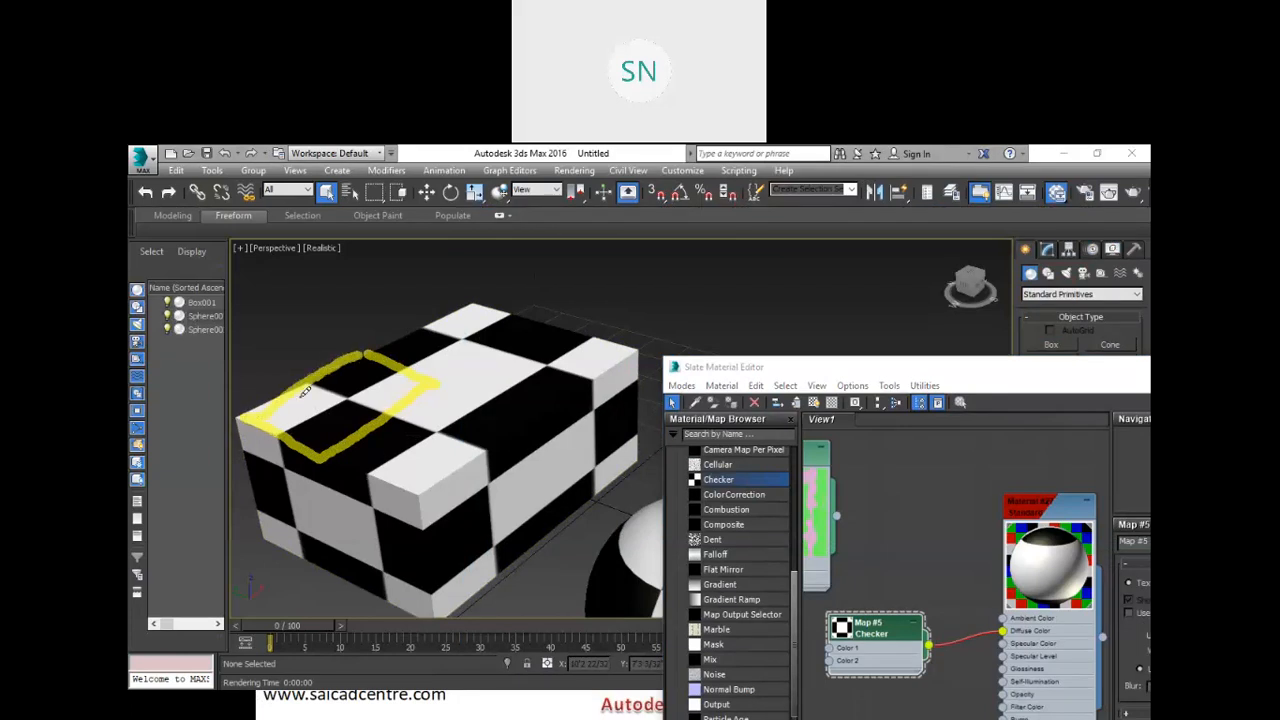
pyautogui.click(351, 379)
pyautogui.click(416, 345)
pyautogui.click(467, 318)
pyautogui.click(186, 268)
# Bring the Slate Material Editor back into view and turn off the Checker map's U and V mirroring.
pyautogui.moveTo(900, 367); pyautogui.dragTo(626, 230)
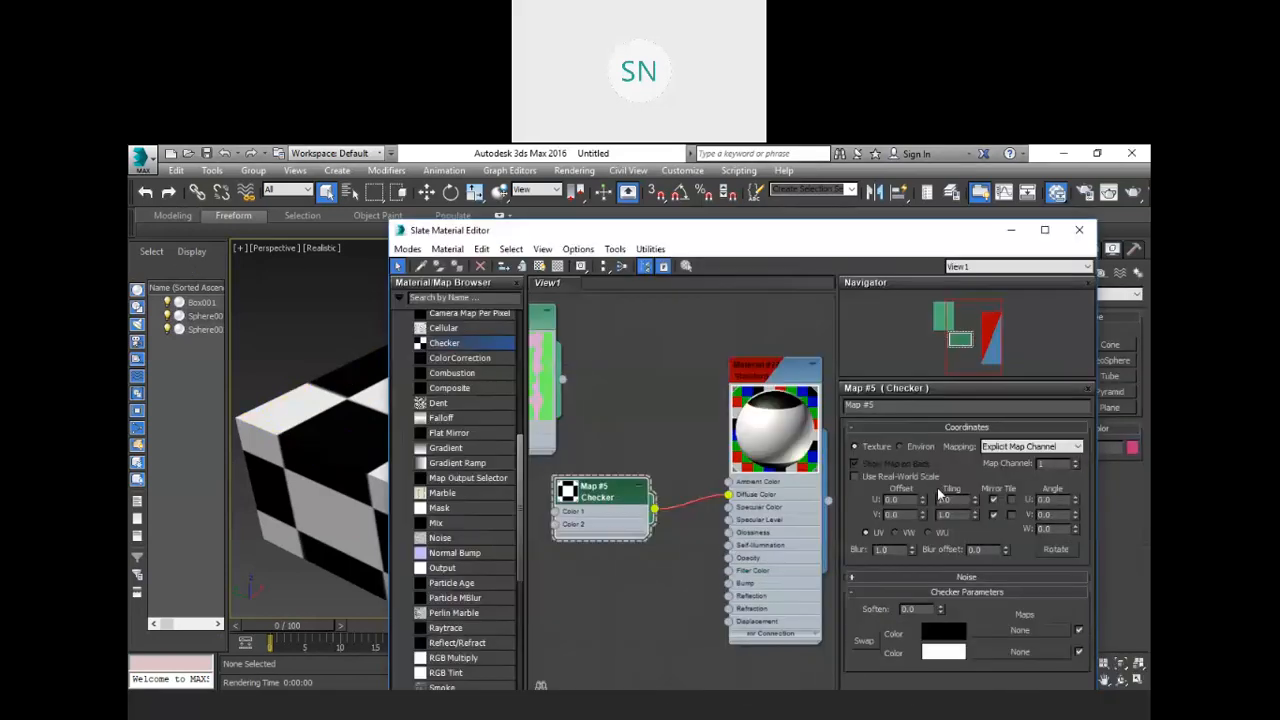
pyautogui.click(992, 501)
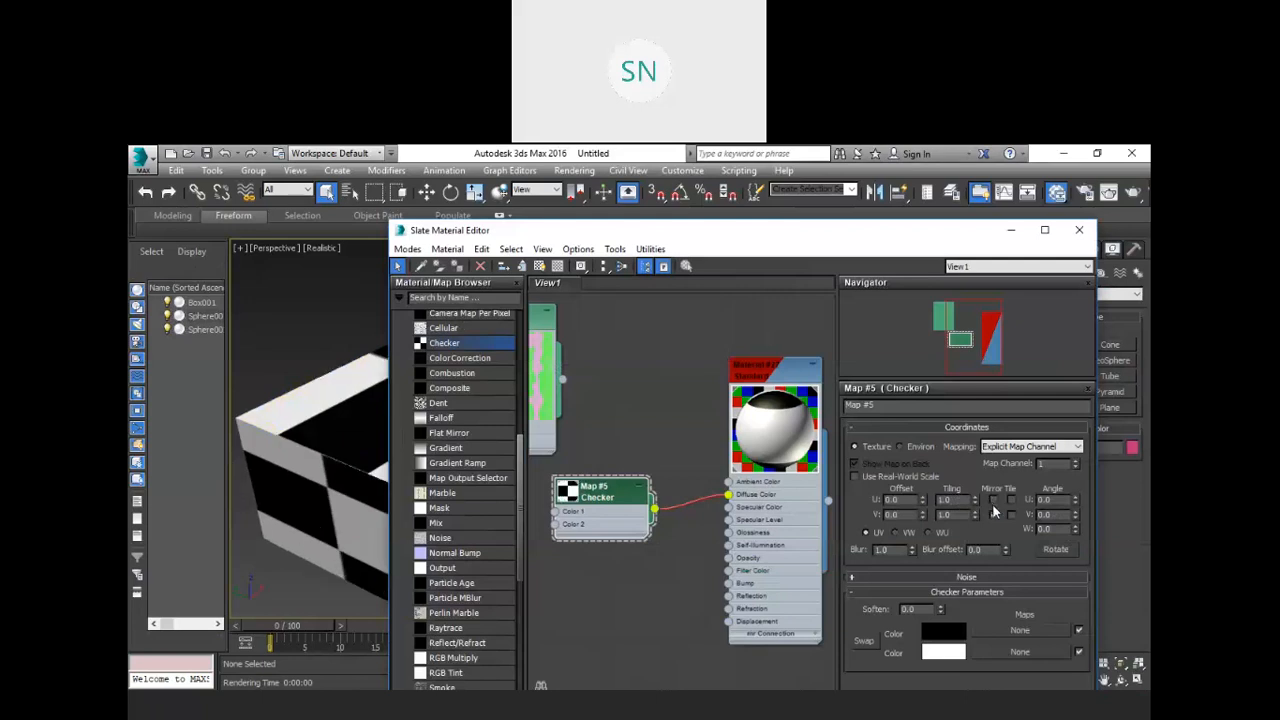
pyautogui.click(993, 513)
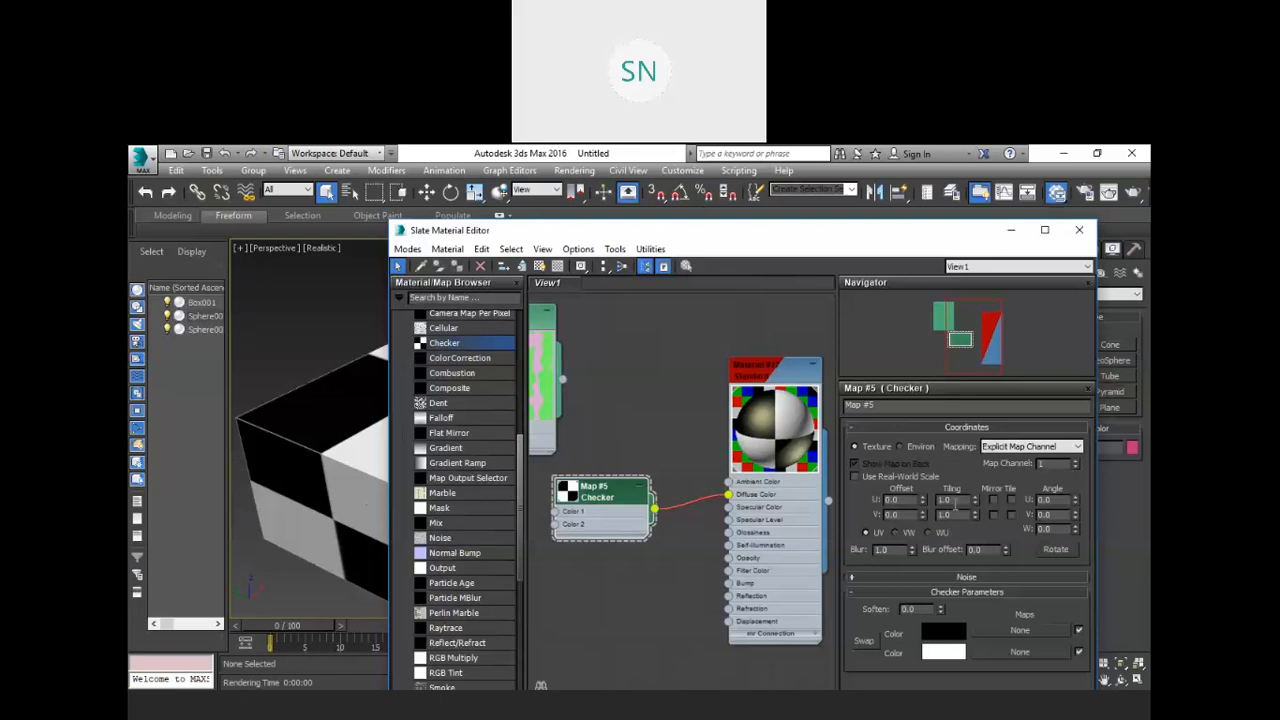
# Enable tiling for the Checker map and set both its U and V tiling values to 2.0.
pyautogui.click(1012, 501)
pyautogui.click(975, 499)
pyautogui.click(975, 499)
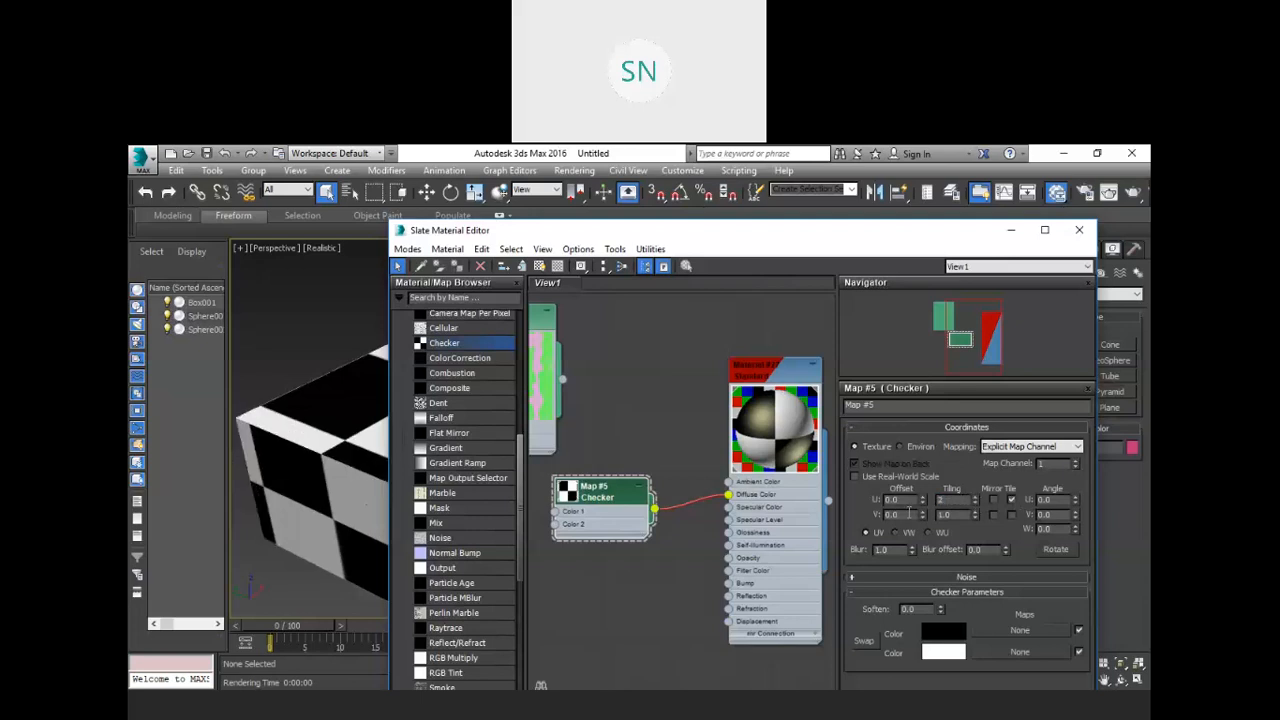
pyautogui.press('Tab')
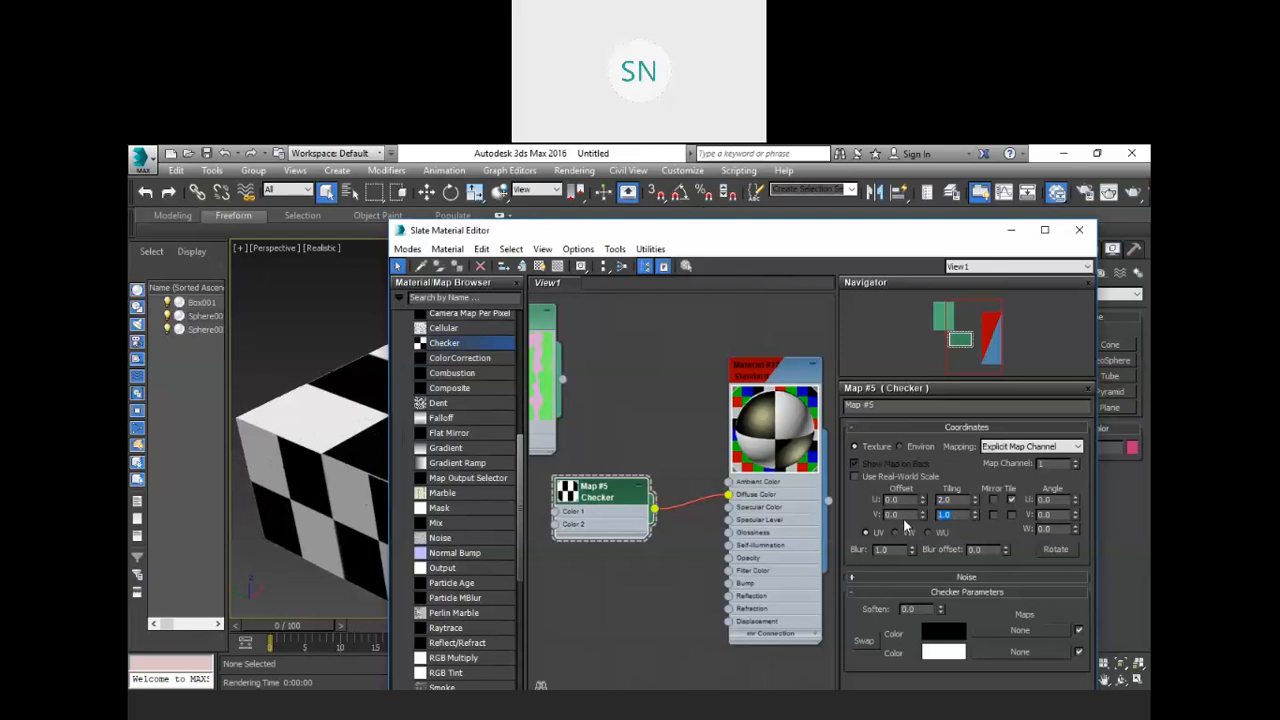
pyautogui.write('2')
pyautogui.press('Return')
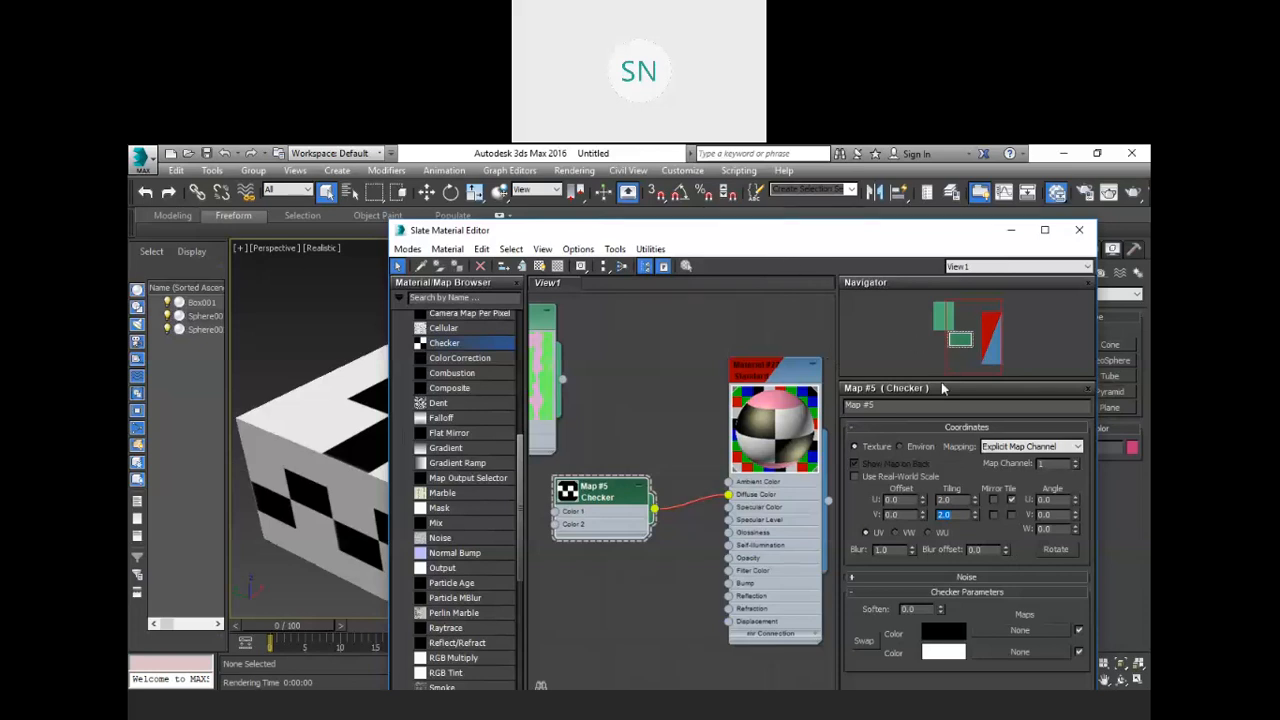
# Turn off the Checker map's Tile option in U and V and inspect the untiled pattern on the box.
pyautogui.moveTo(715, 230); pyautogui.dragTo(747, 242)
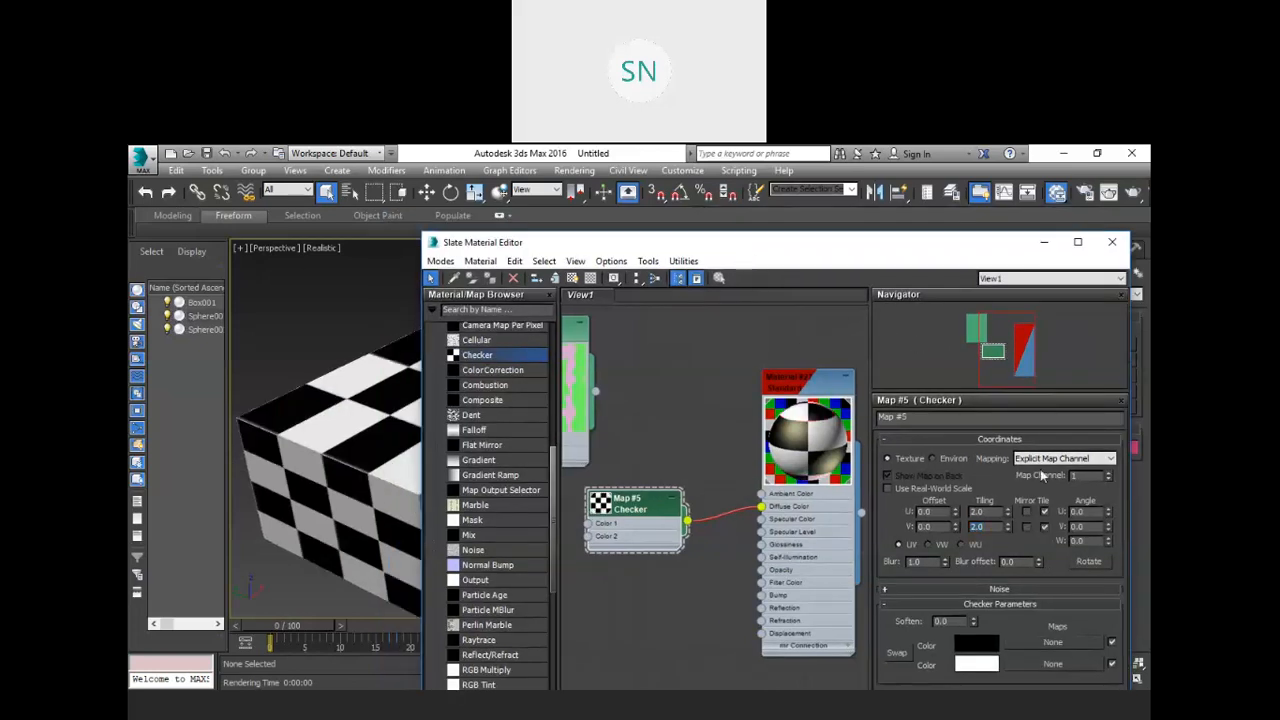
pyautogui.click(1045, 511)
pyautogui.click(1046, 525)
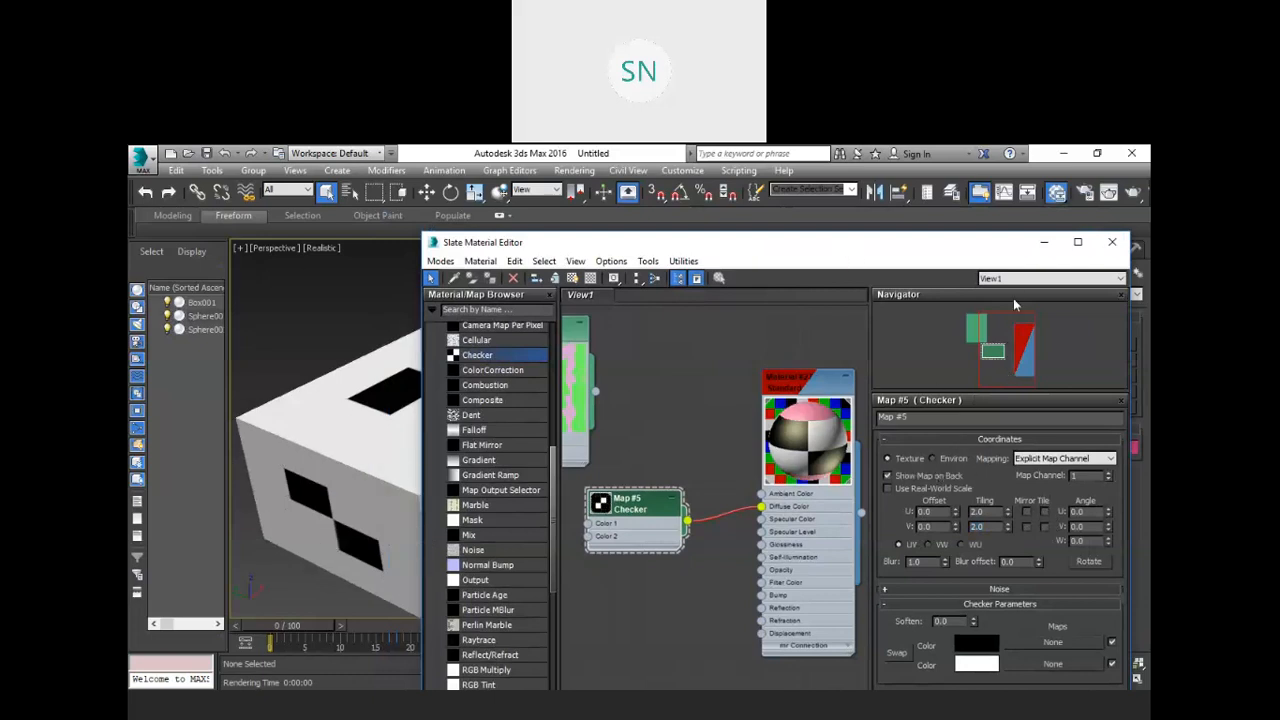
pyautogui.moveTo(1011, 242); pyautogui.dragTo(1172, 276)
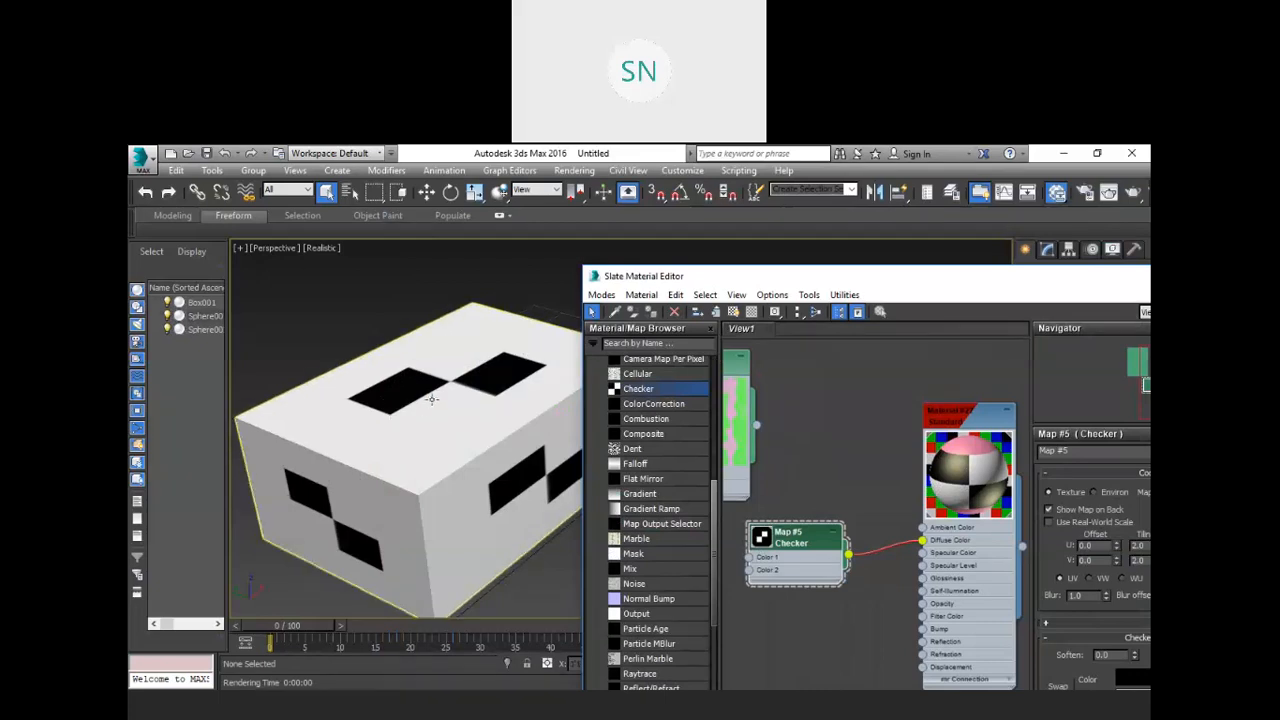
pyautogui.moveTo(853, 271); pyautogui.dragTo(700, 210)
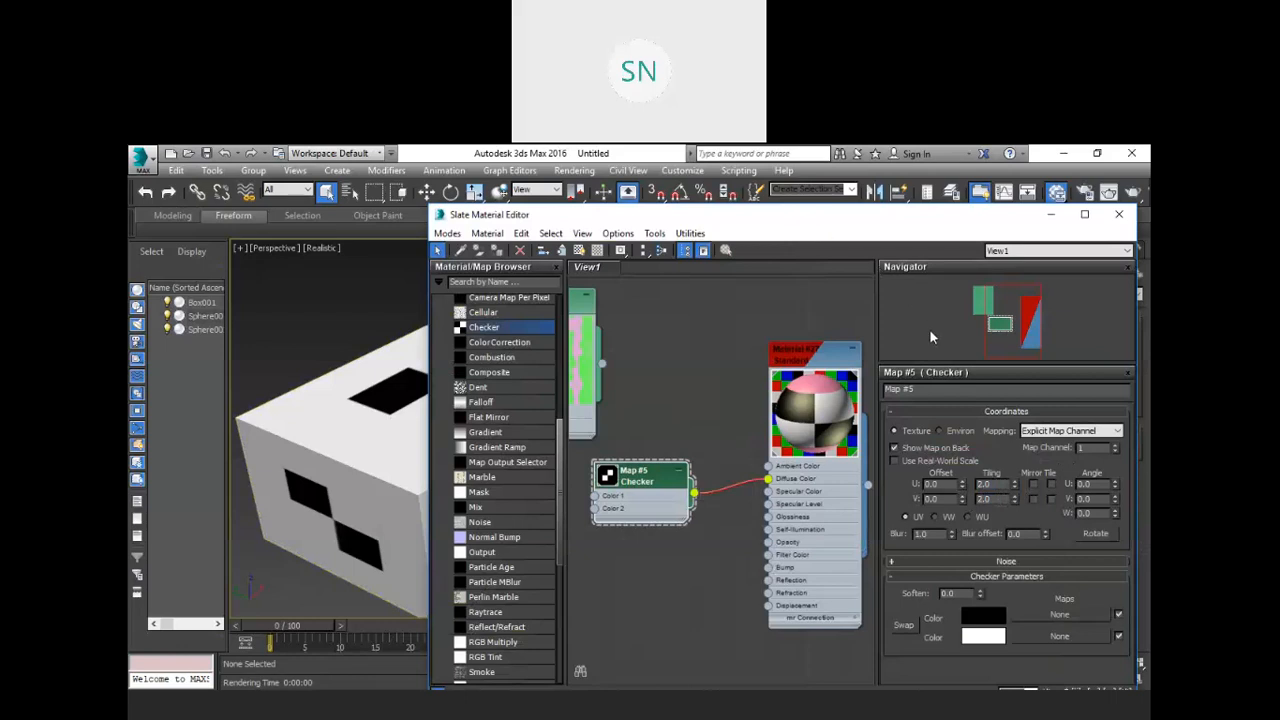
# Re-enable the Checker map's Tile option in both the U and V directions.
pyautogui.moveTo(600, 214); pyautogui.dragTo(753, 242)
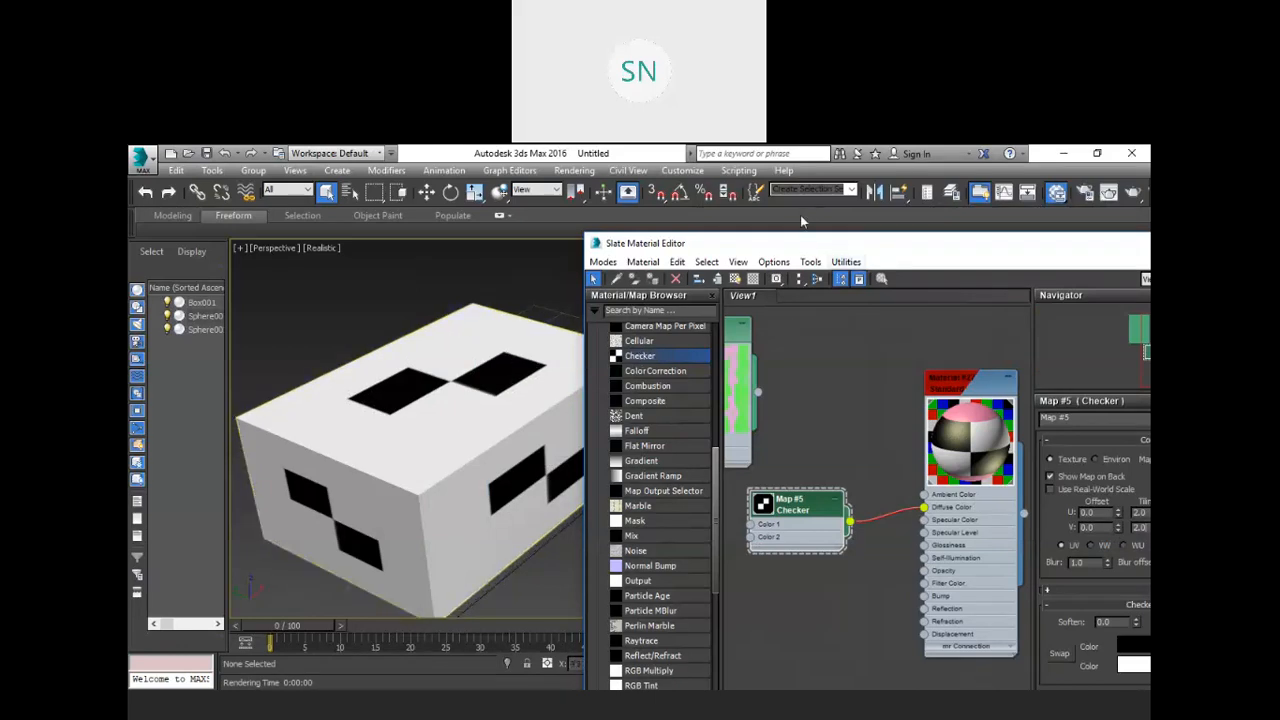
pyautogui.moveTo(800, 243); pyautogui.dragTo(710, 211)
pyautogui.click(1116, 480)
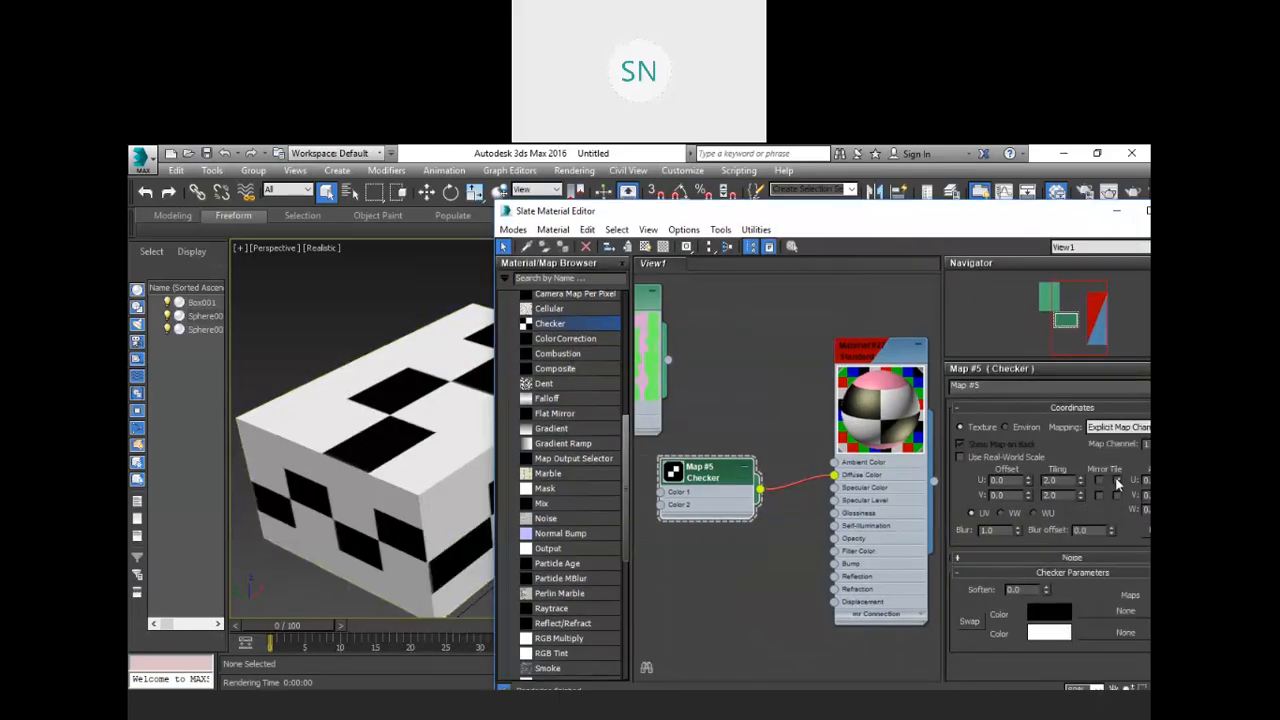
pyautogui.click(1117, 495)
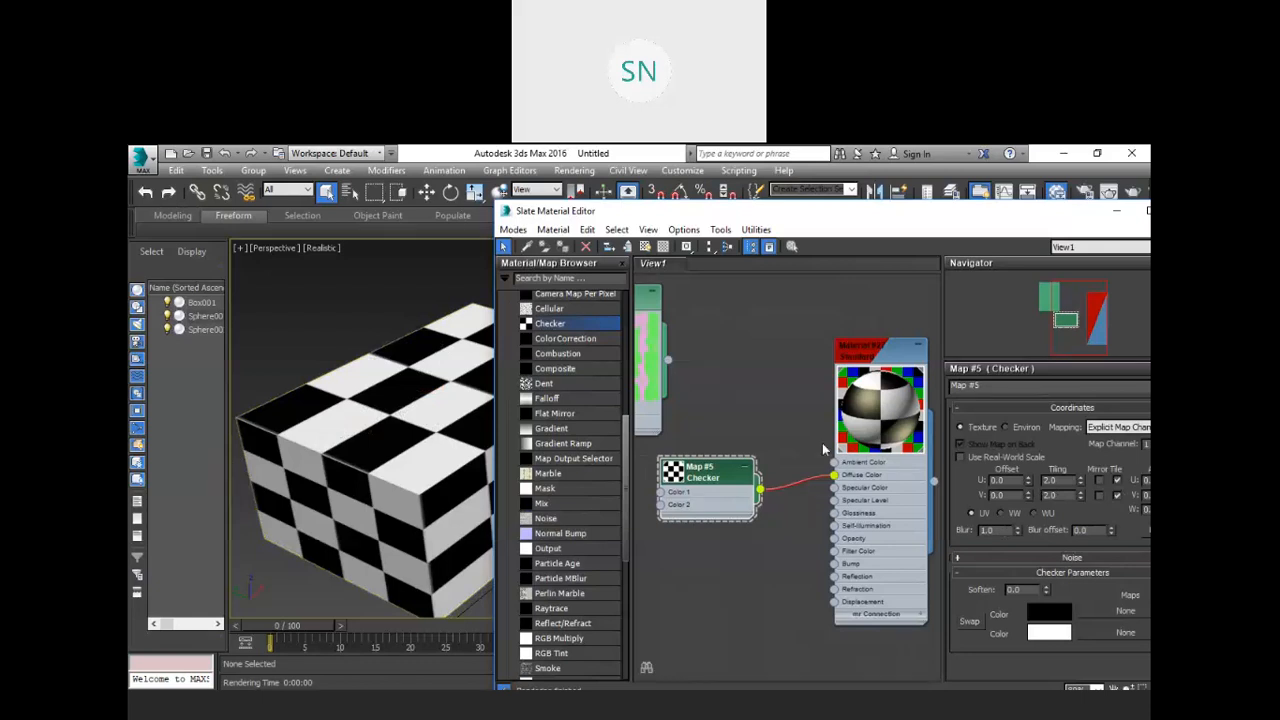
# Disconnect the Checker map from the material's Diffuse Color and move its node up beside the Marble map.
pyautogui.moveTo(828, 186); pyautogui.dragTo(793, 171)
pyautogui.moveTo(741, 435); pyautogui.dragTo(711, 445)
pyautogui.moveTo(608, 424); pyautogui.dragTo(648, 254)
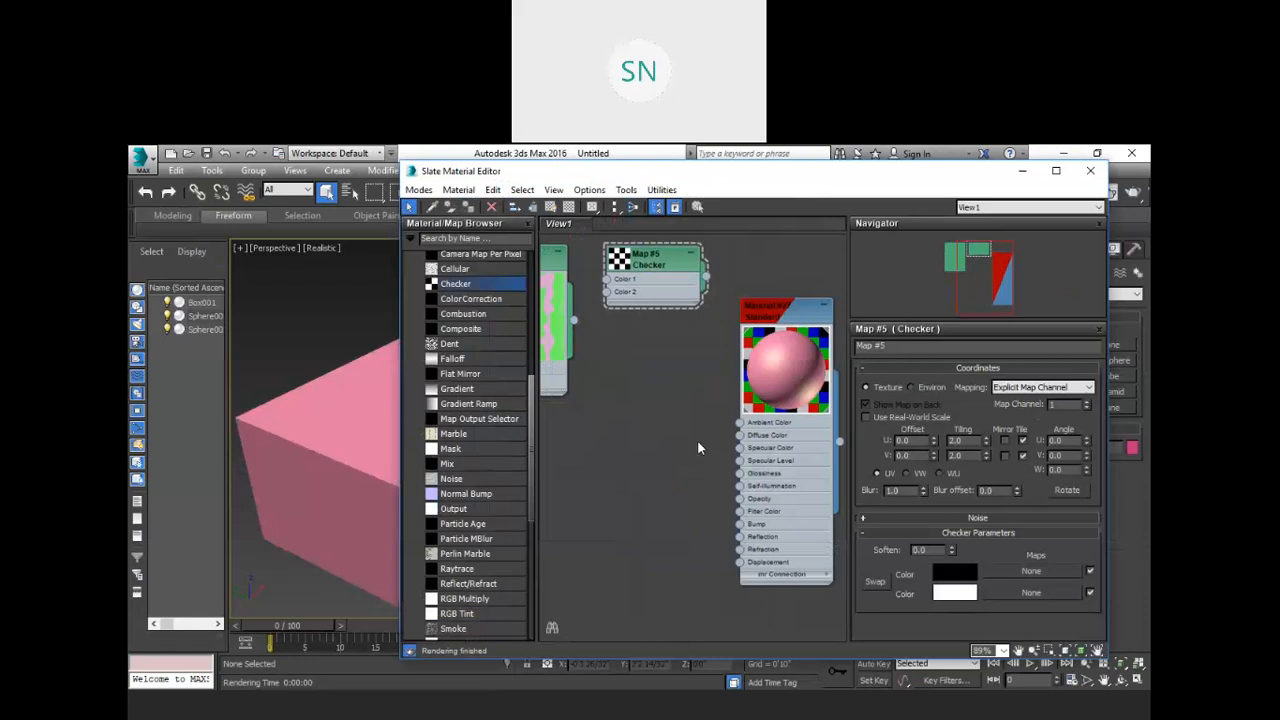
# Attach a Bitmap map to the material's Diffuse Color and look through the images in the sceneassets\images folder.
pyautogui.moveTo(740, 438); pyautogui.dragTo(642, 463)
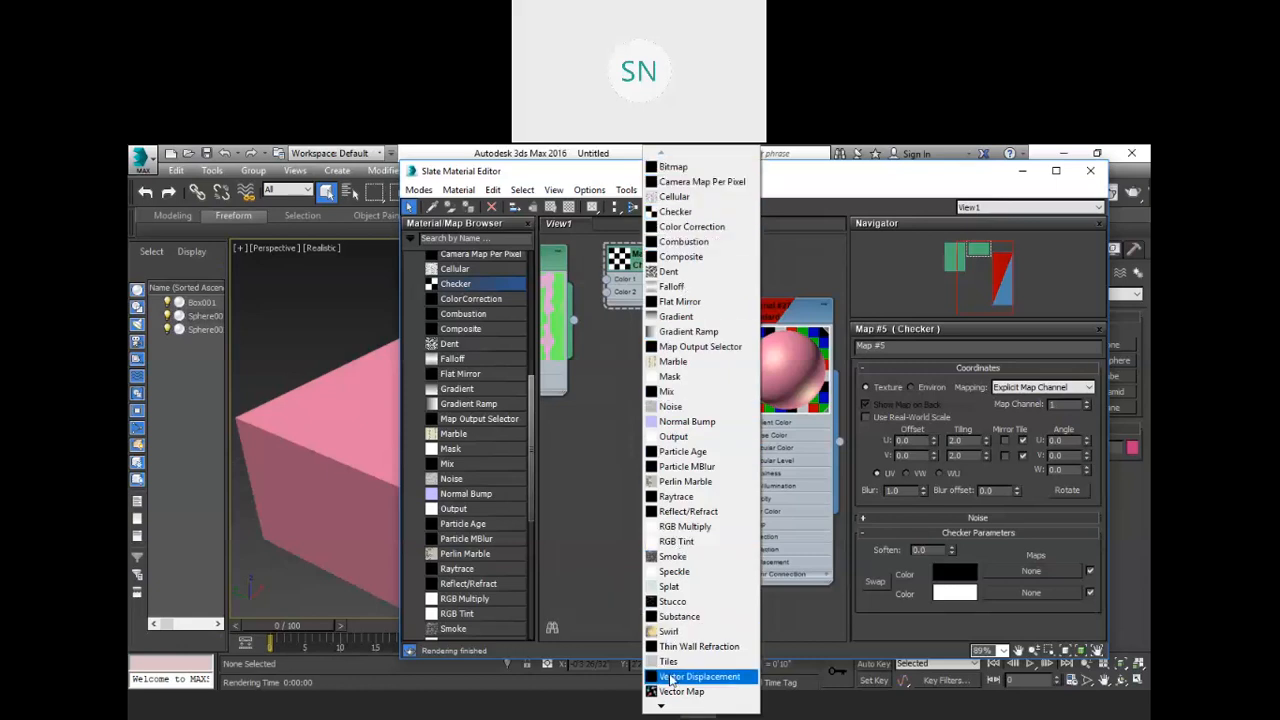
pyautogui.click(696, 170)
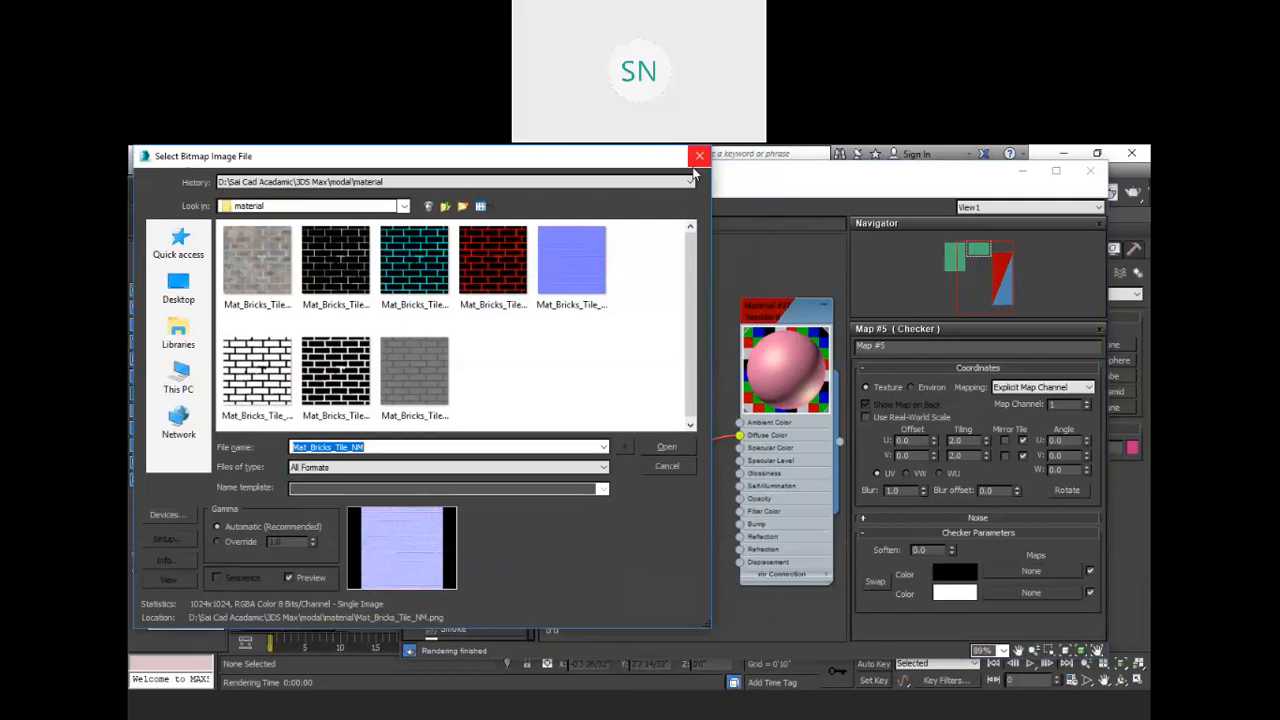
pyautogui.click(415, 184)
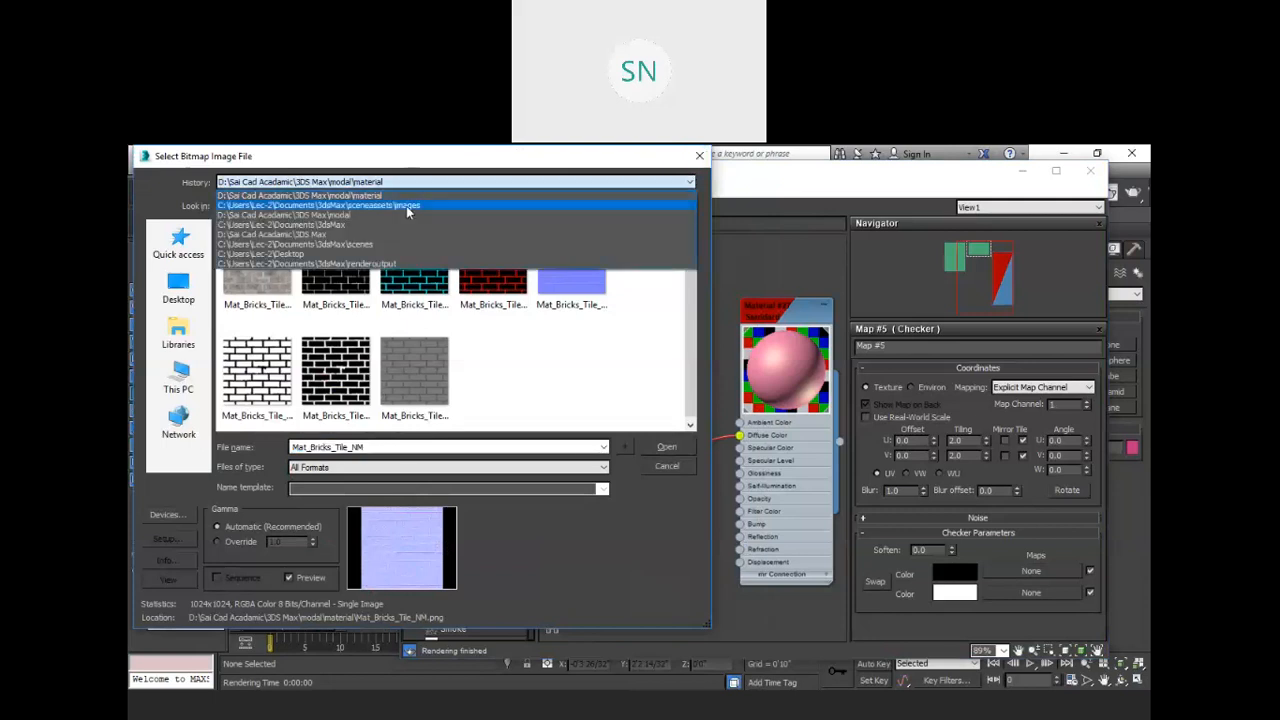
pyautogui.click(407, 206)
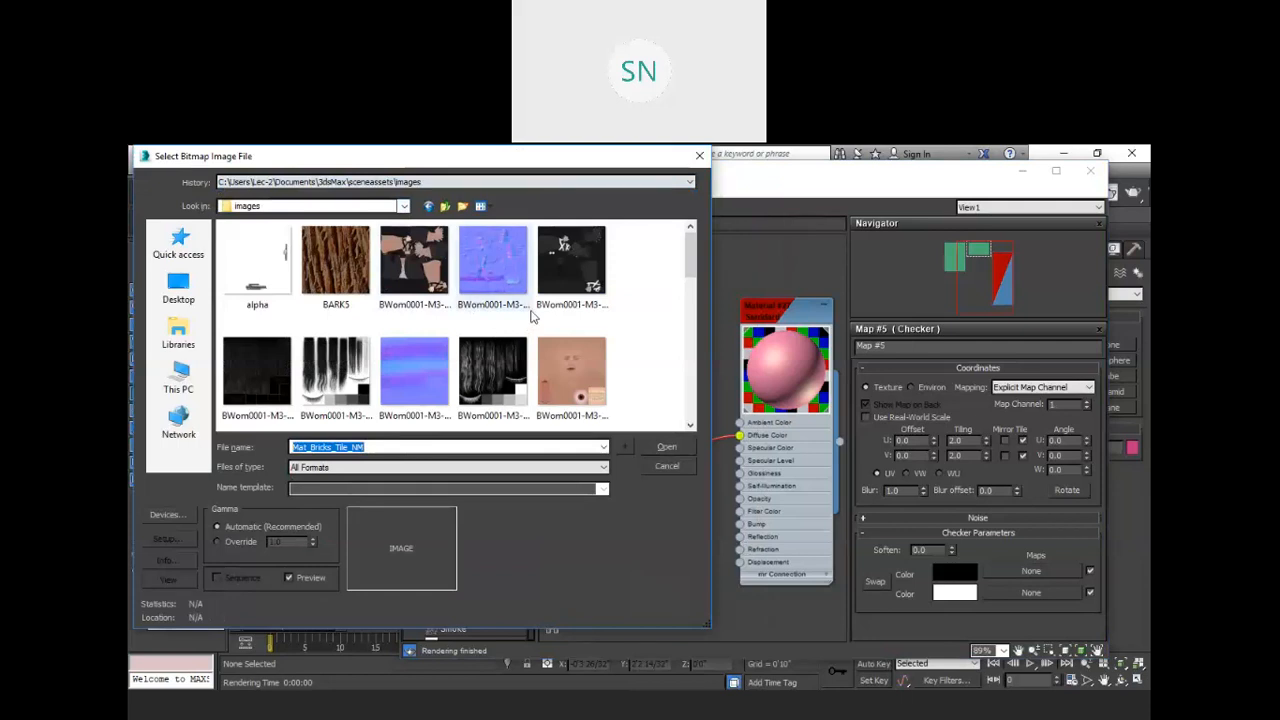
pyautogui.scroll(-5, 532, 317)
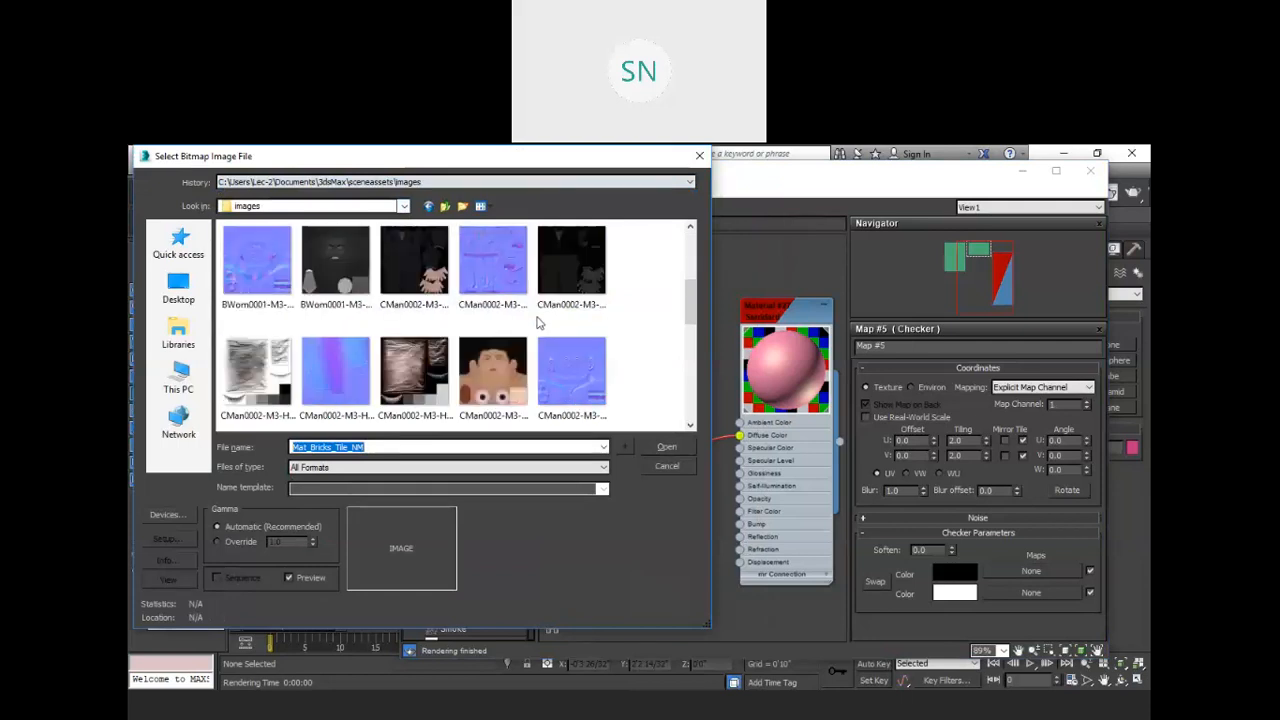
pyautogui.scroll(-6, 536, 322)
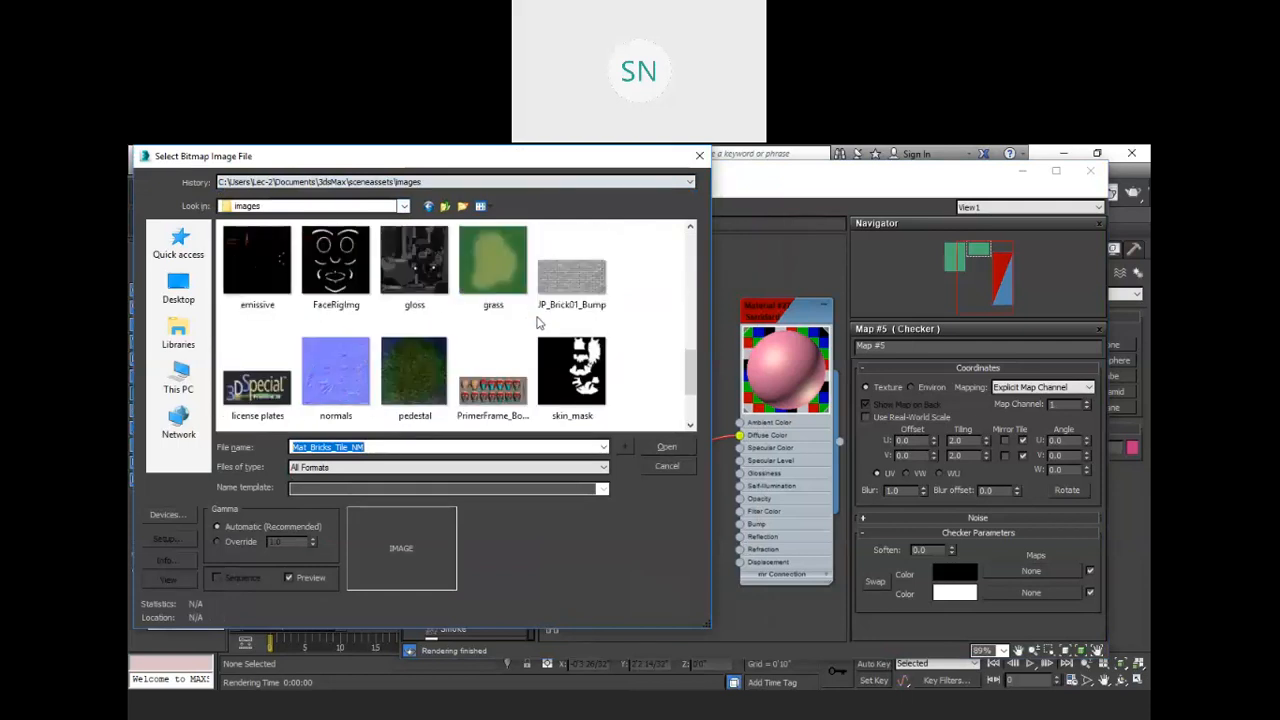
pyautogui.scroll(-1, 536, 322)
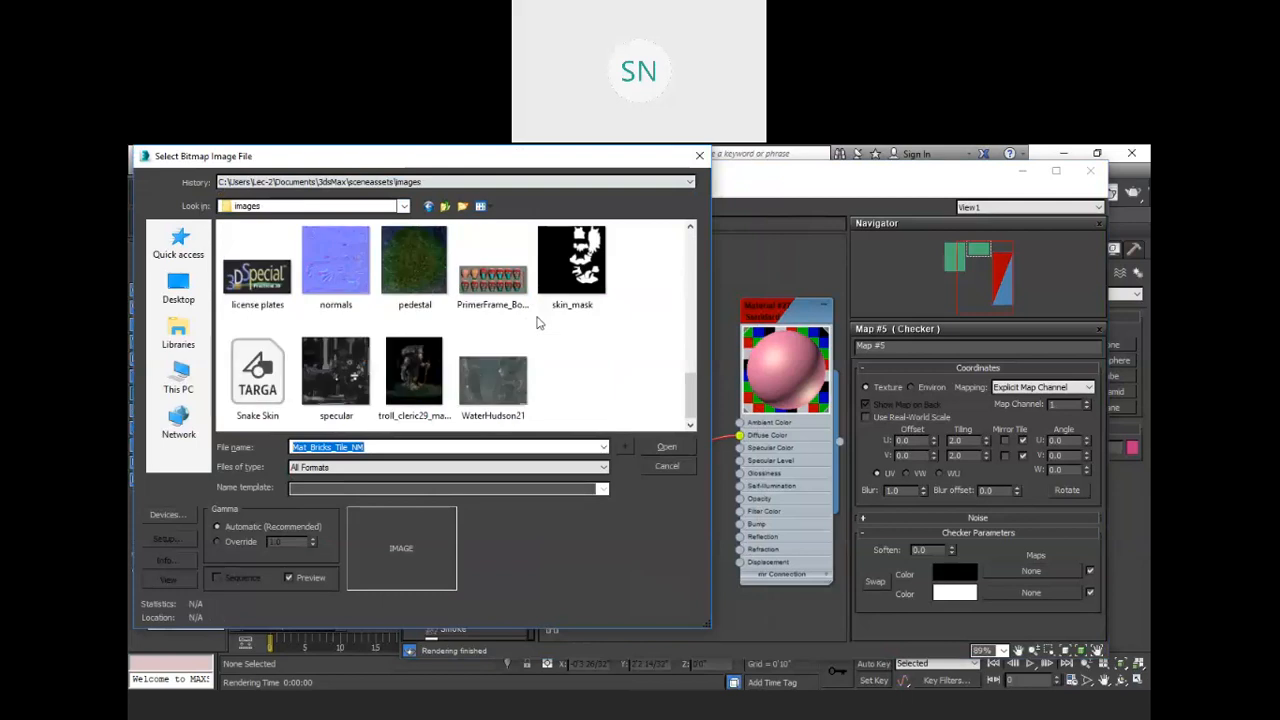
pyautogui.scroll(-1, 536, 322)
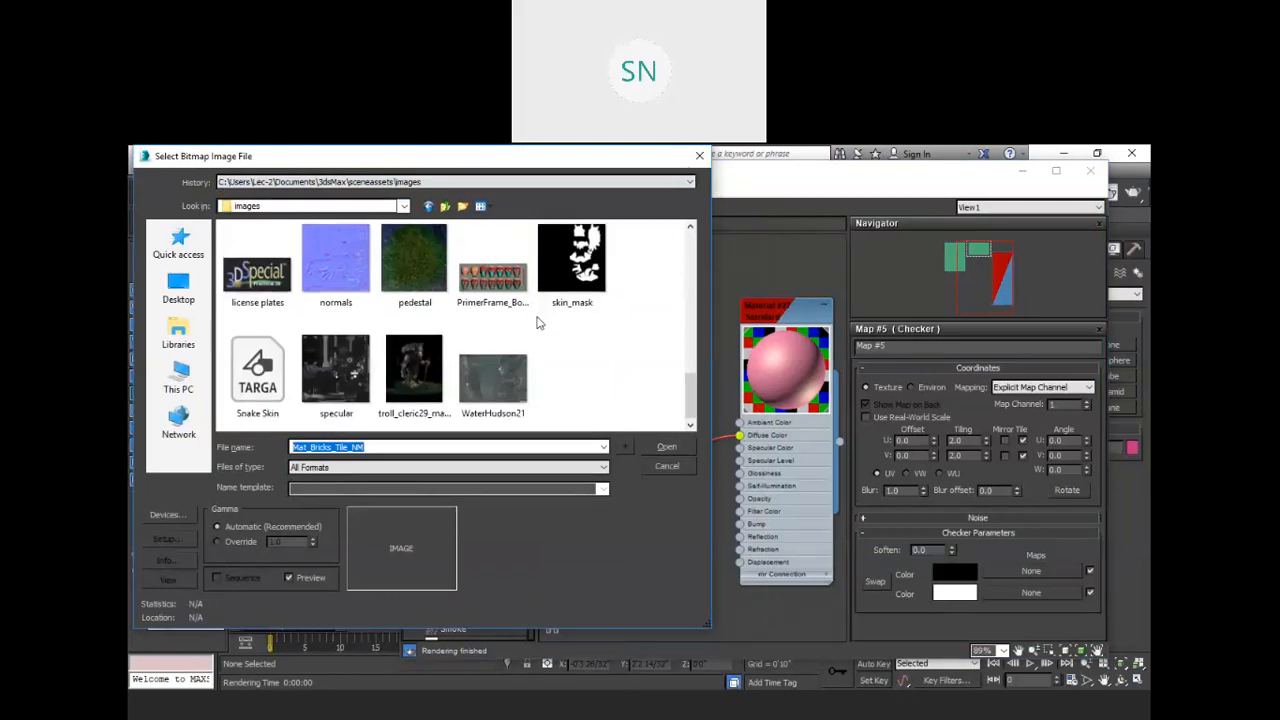
pyautogui.scroll(5, 536, 322)
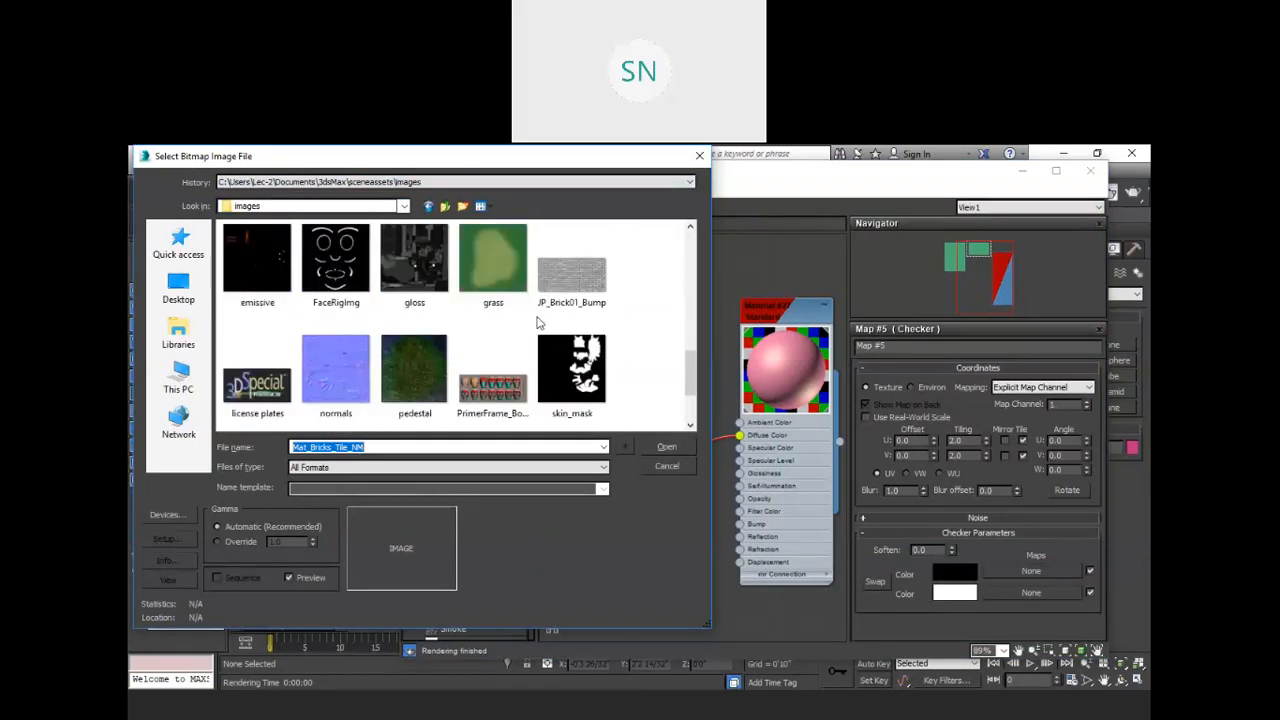
pyautogui.scroll(3, 536, 322)
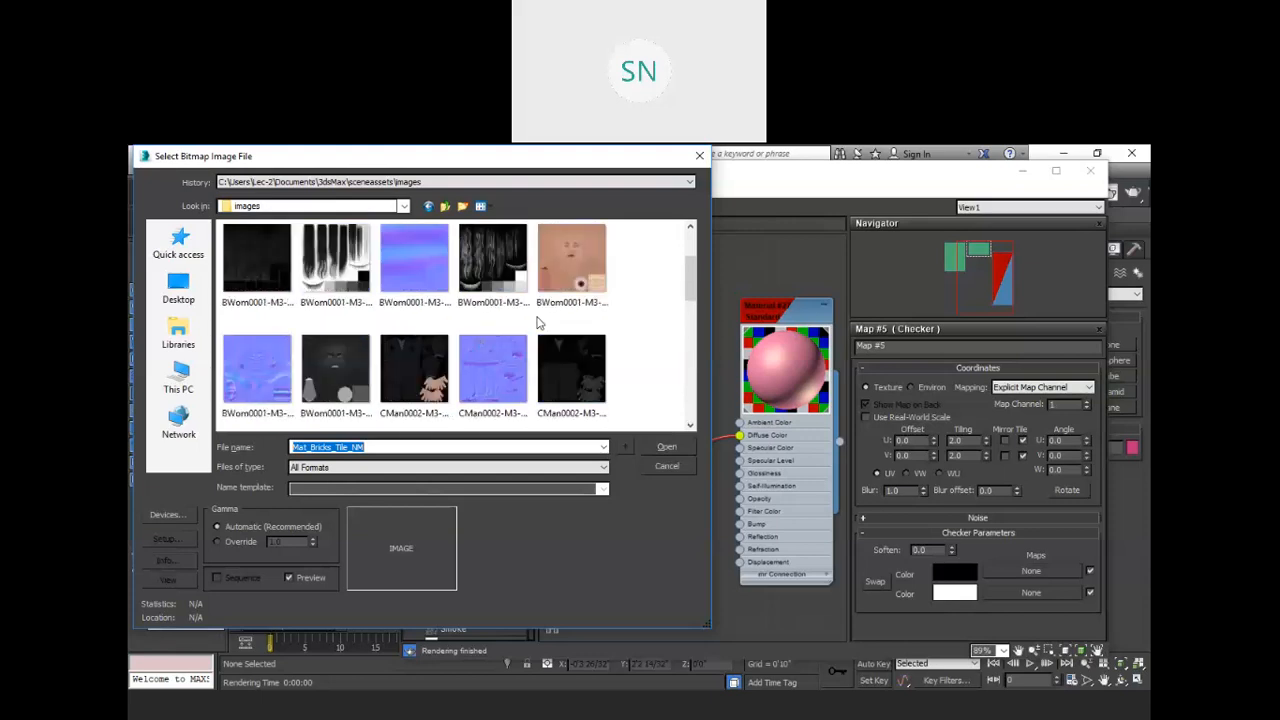
# Check the scenes, sceneassets and photometric folders under 3dsMax for other usable bitmap images.
pyautogui.click(452, 182)
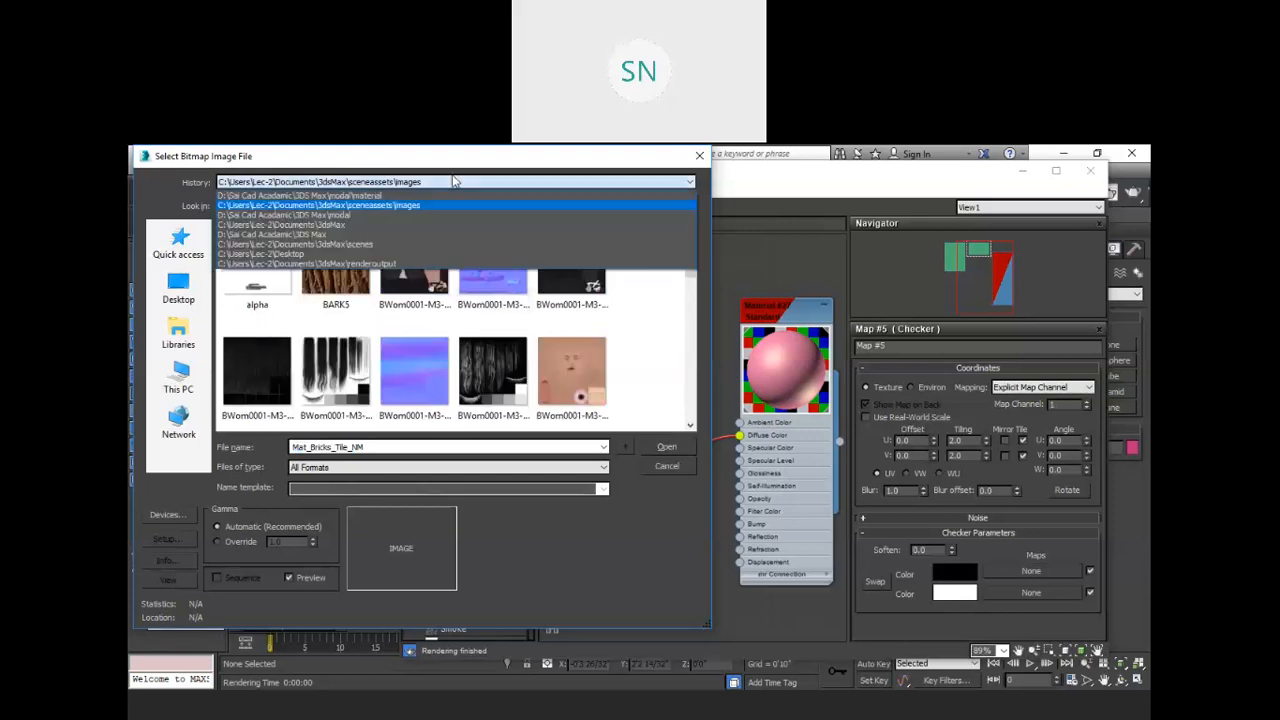
pyautogui.click(401, 244)
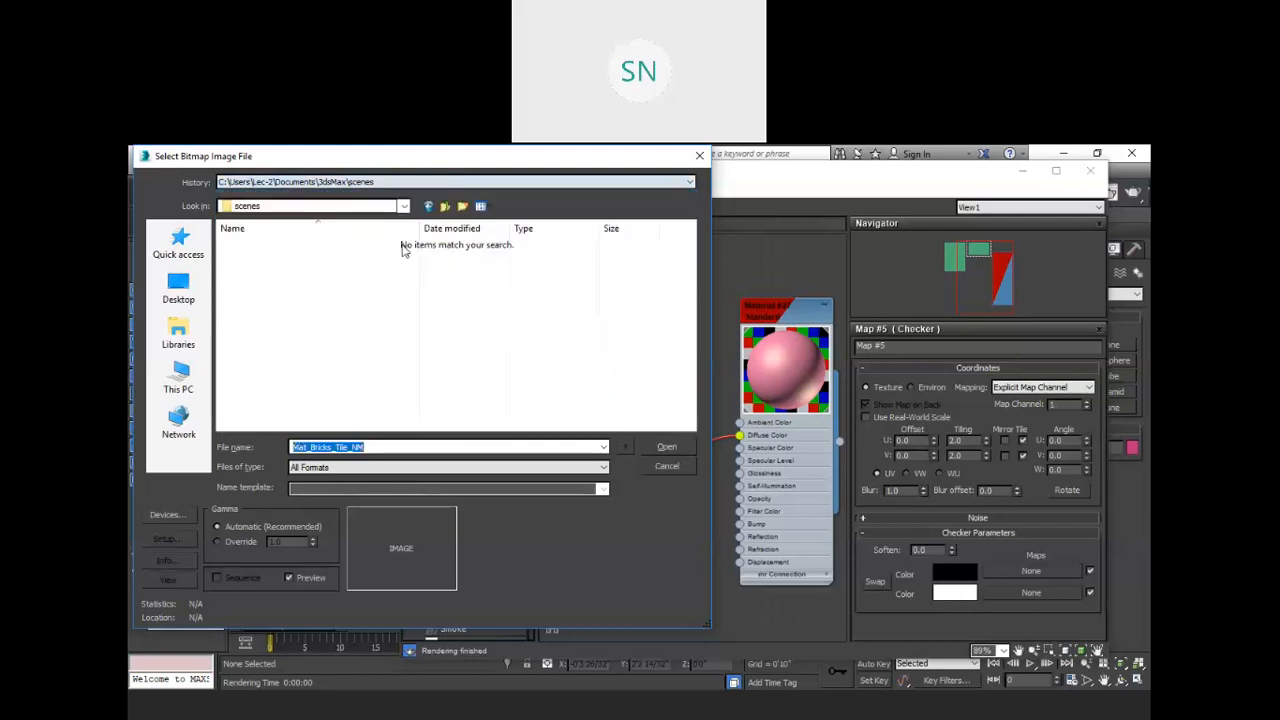
pyautogui.click(430, 182)
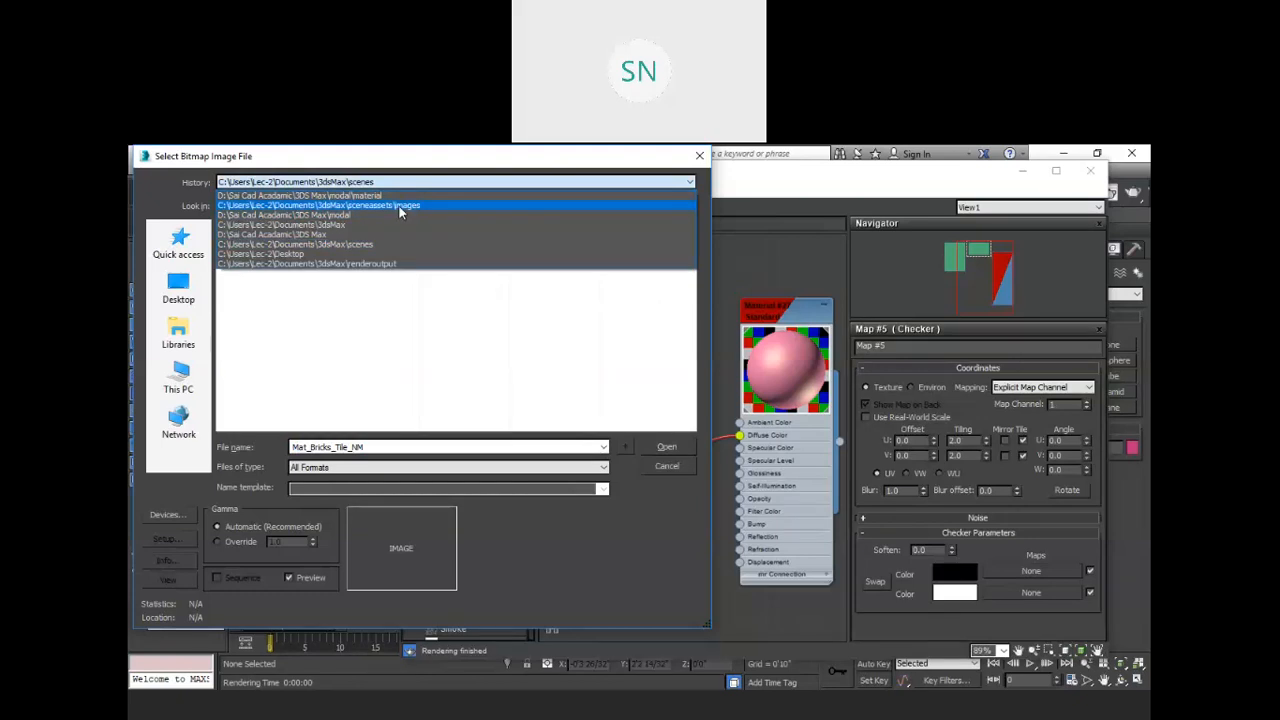
pyautogui.click(400, 206)
pyautogui.click(447, 206)
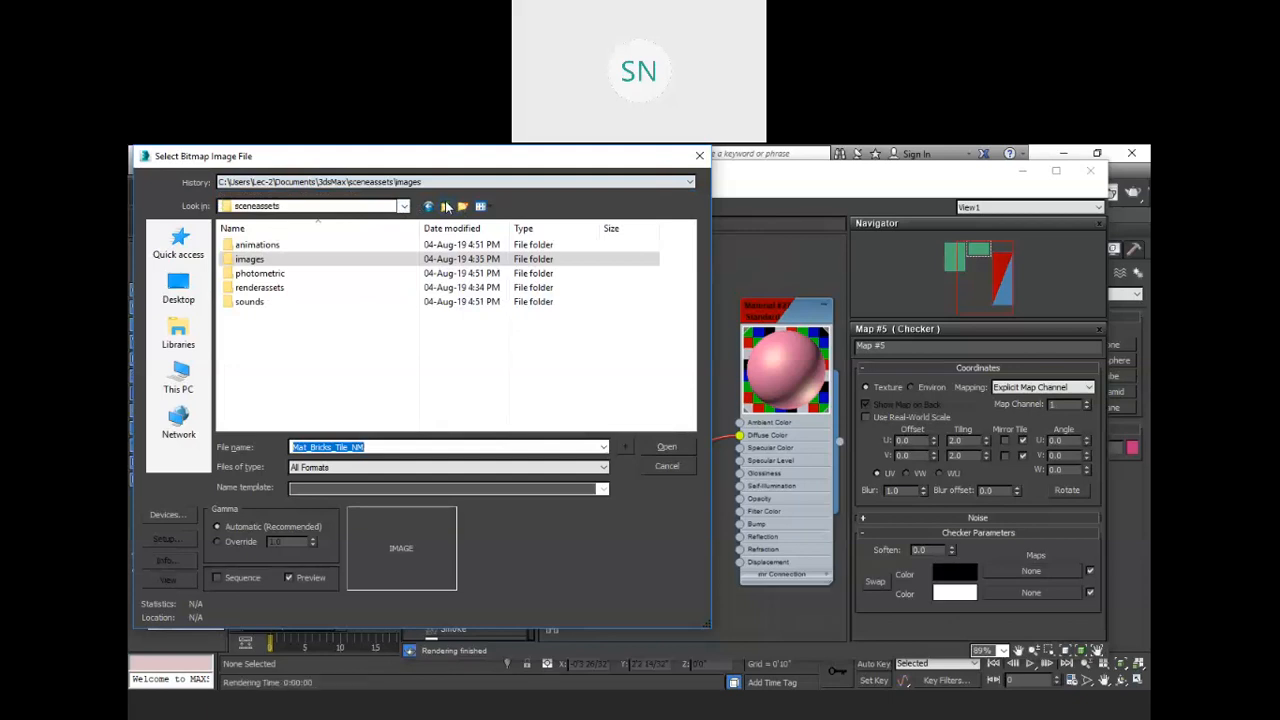
pyautogui.click(447, 206)
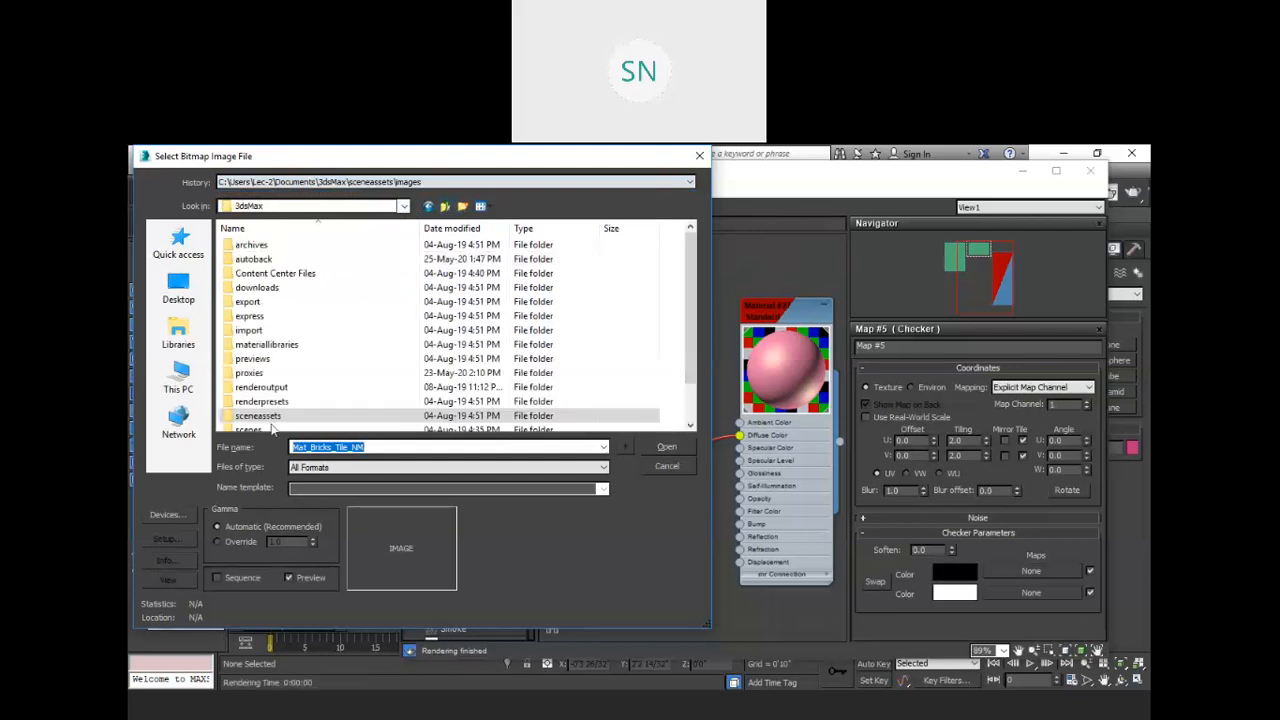
pyautogui.scroll(-1, 336, 345)
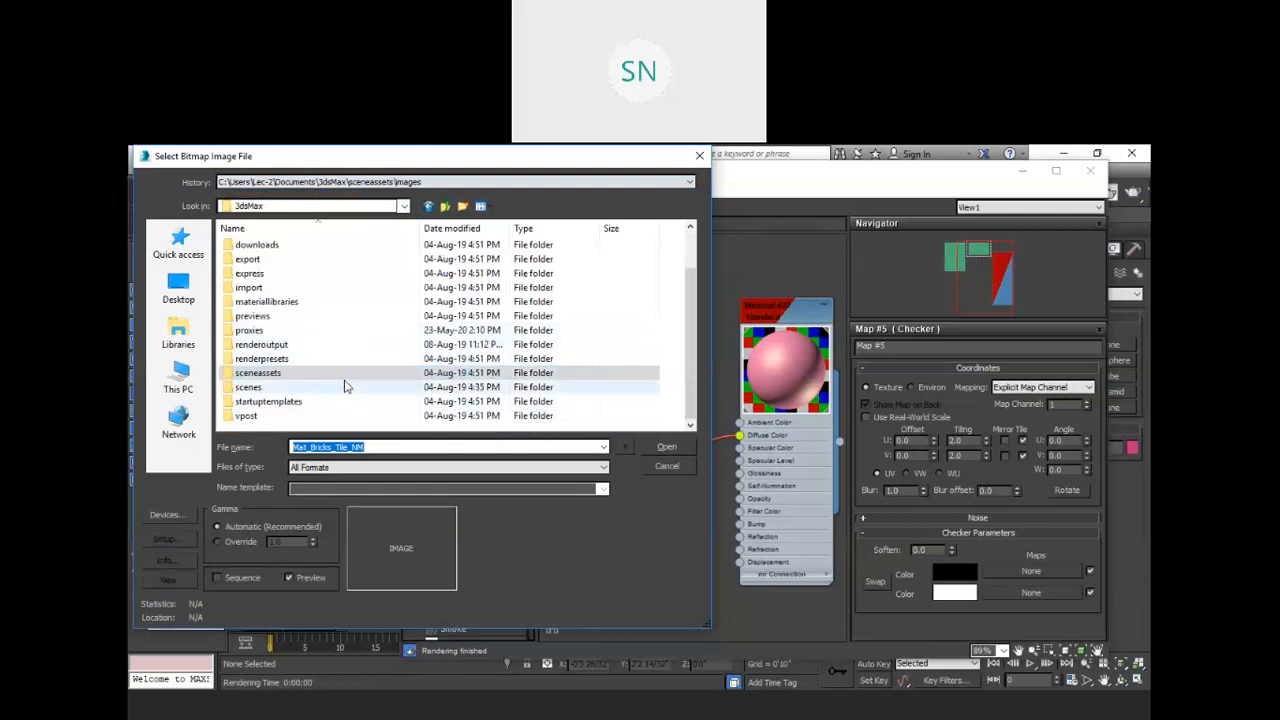
pyautogui.doubleClick(348, 380)
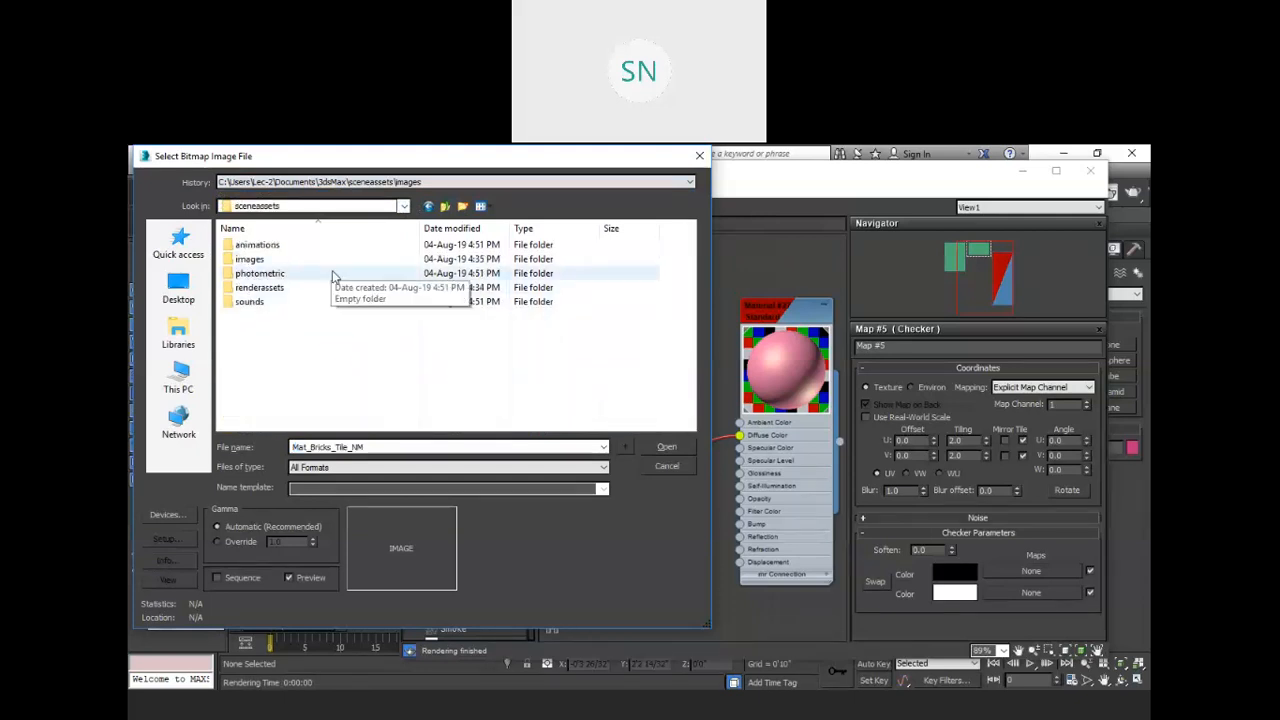
pyautogui.doubleClick(336, 274)
pyautogui.press('BackSpace')
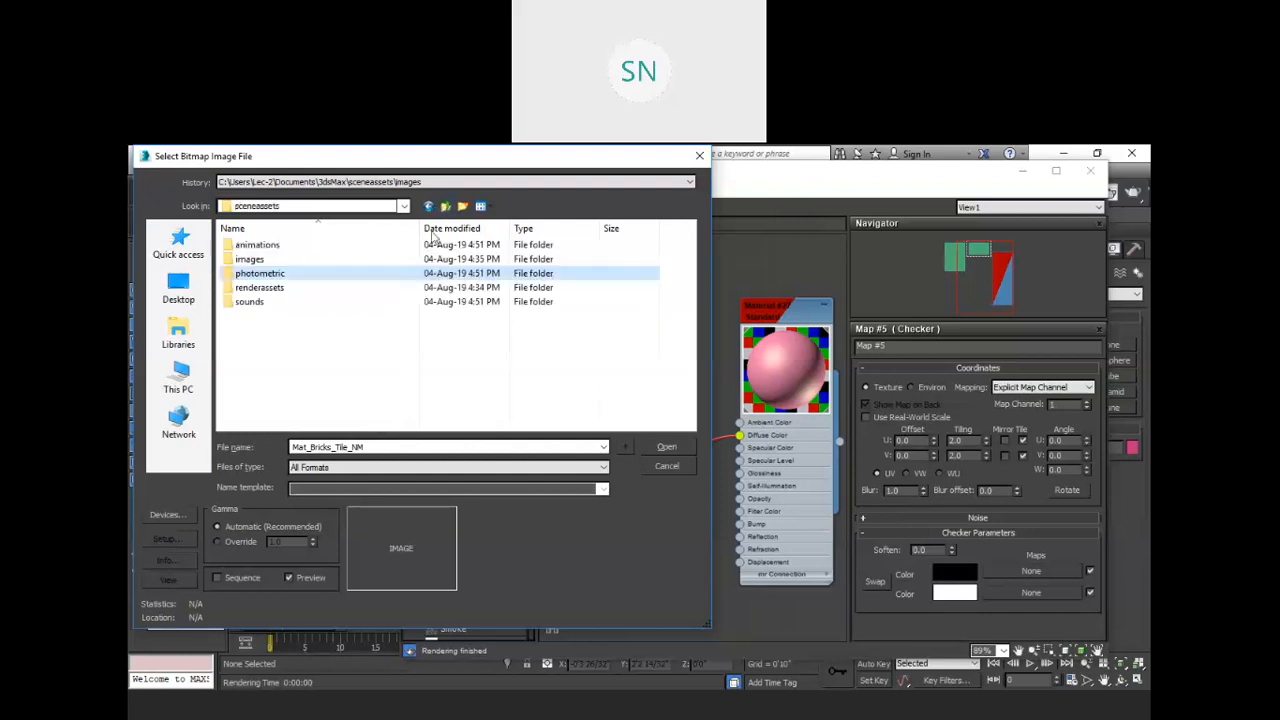
# Load BWom0001-M3-Head-D from the sceneassets\images folder as the Diffuse Color bitmap.
pyautogui.doubleClick(346, 261)
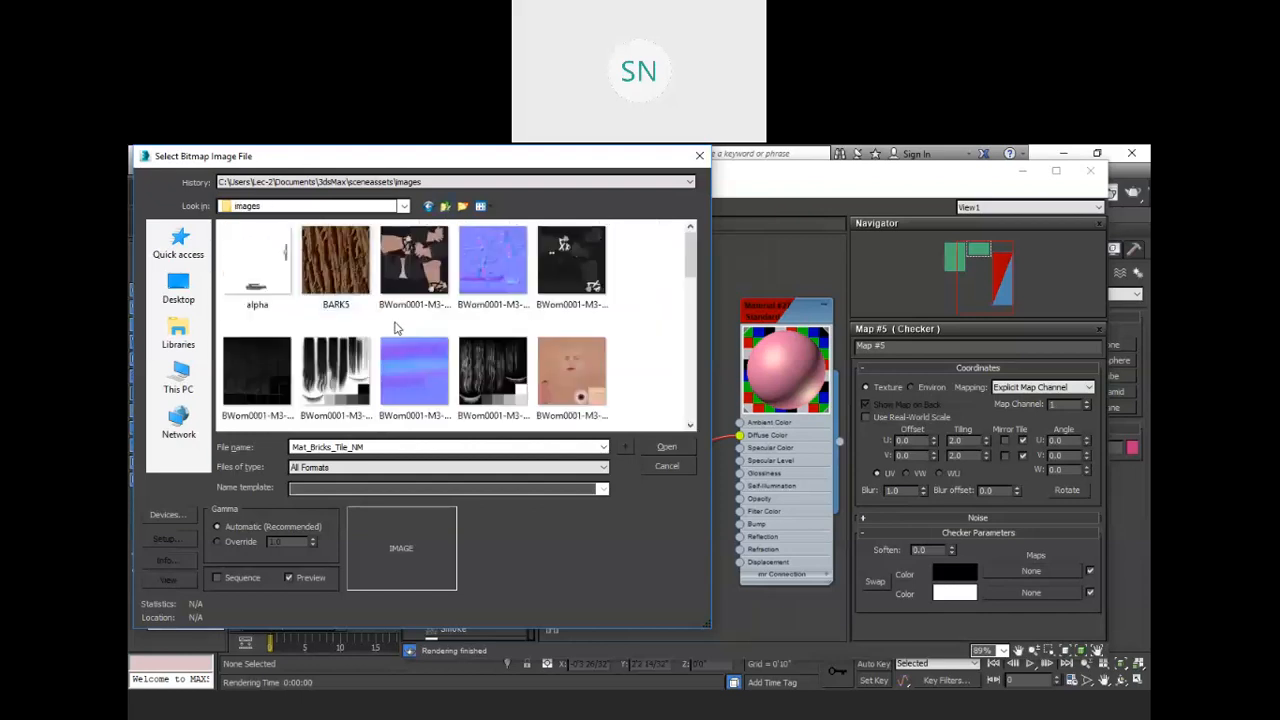
pyautogui.scroll(-8, 396, 327)
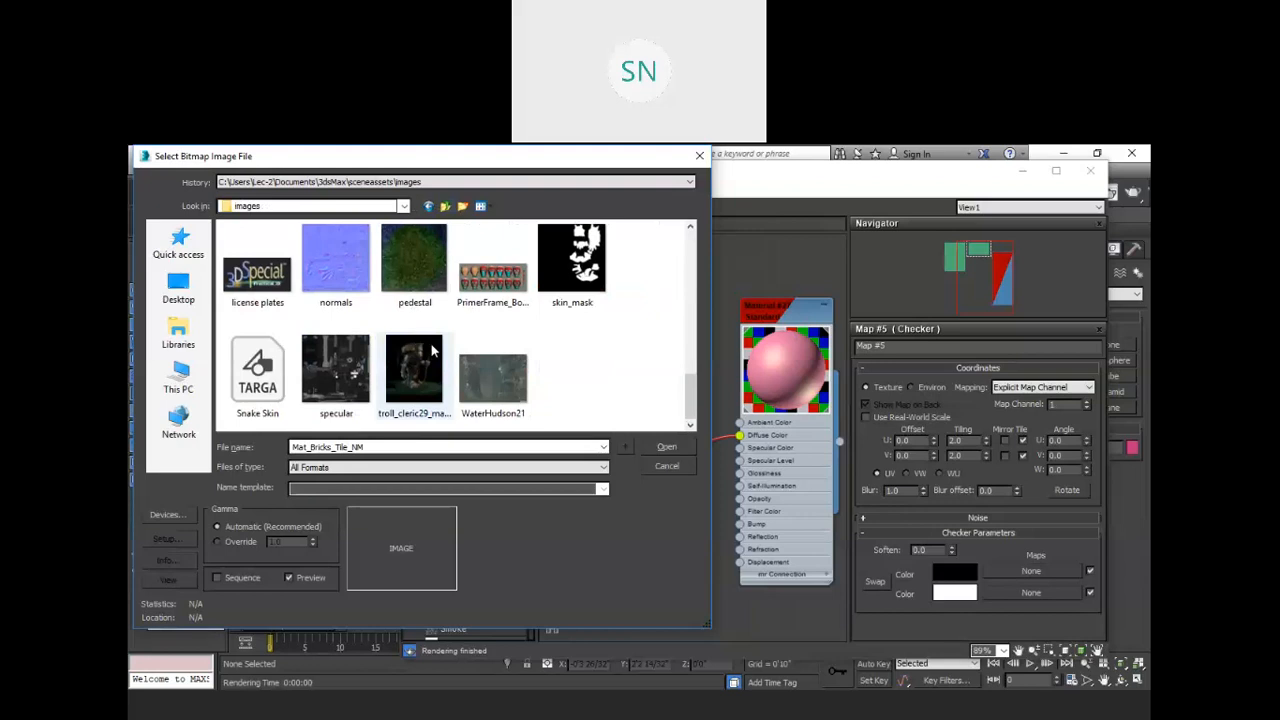
pyautogui.scroll(1, 459, 322)
pyautogui.scroll(2, 461, 322)
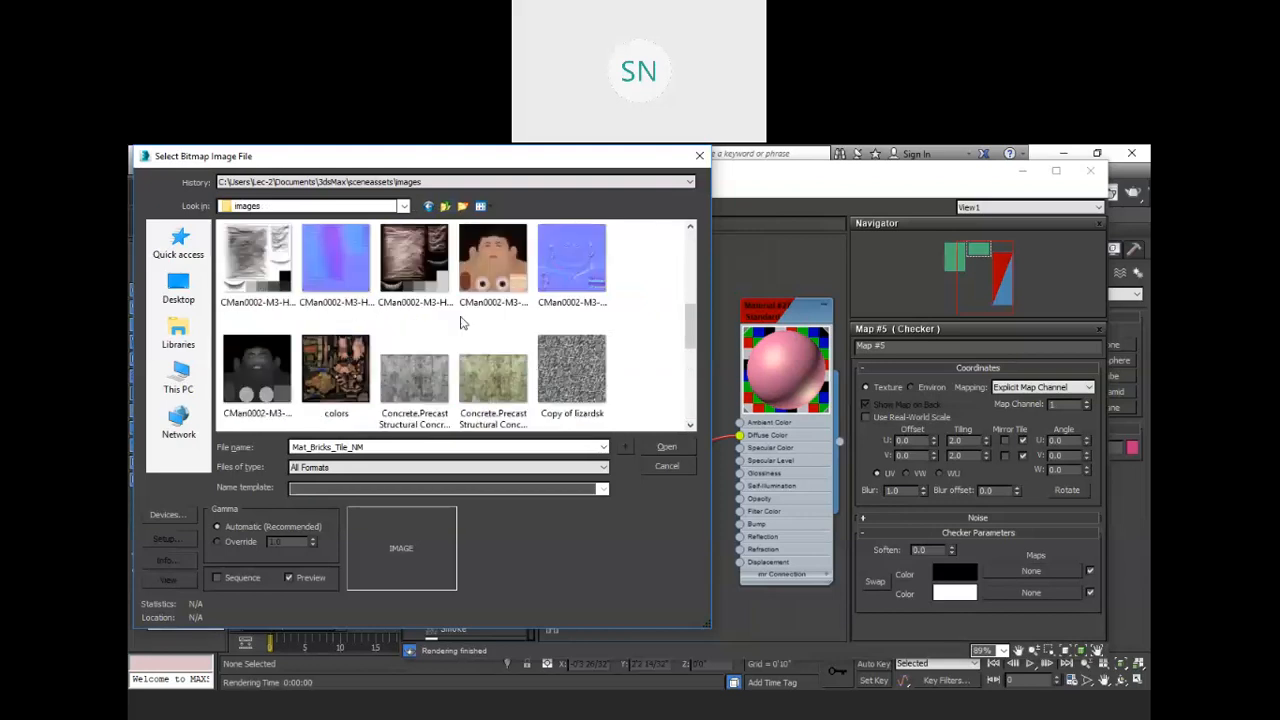
pyautogui.scroll(1, 461, 322)
pyautogui.scroll(2, 461, 322)
pyautogui.scroll(-2, 461, 322)
pyautogui.scroll(2, 461, 322)
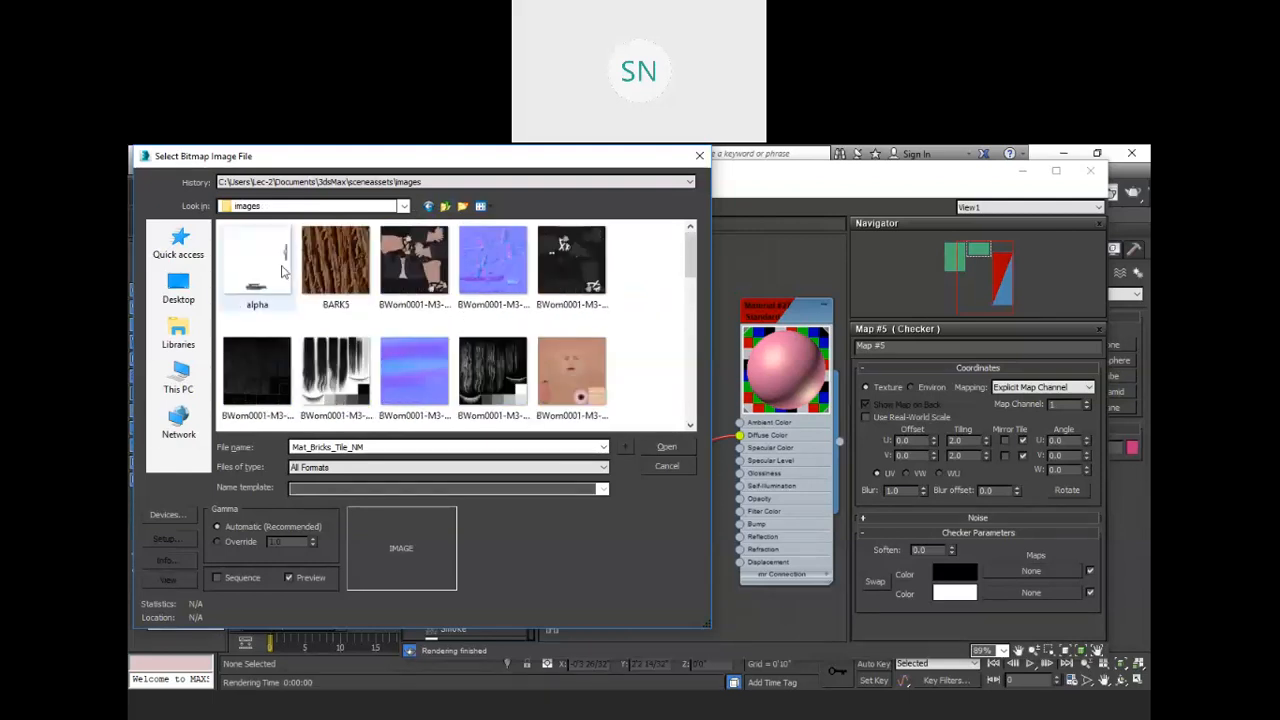
pyautogui.scroll(-1, 387, 346)
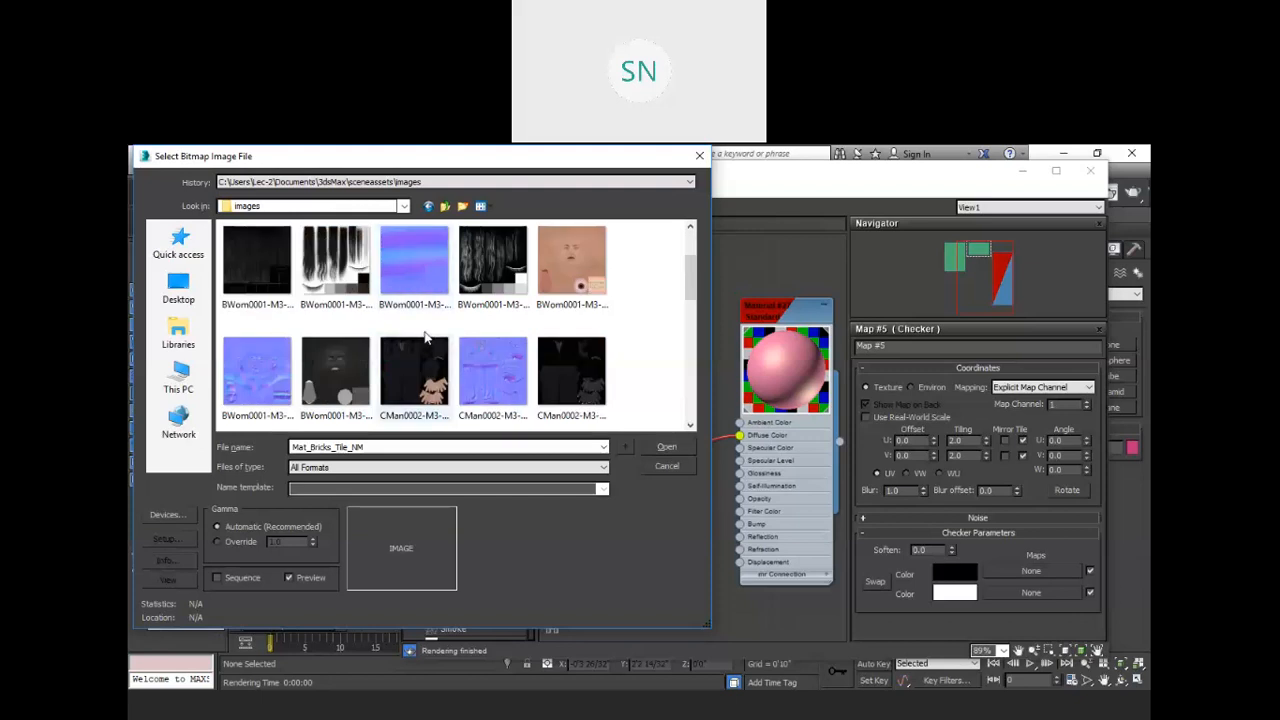
pyautogui.click(579, 252)
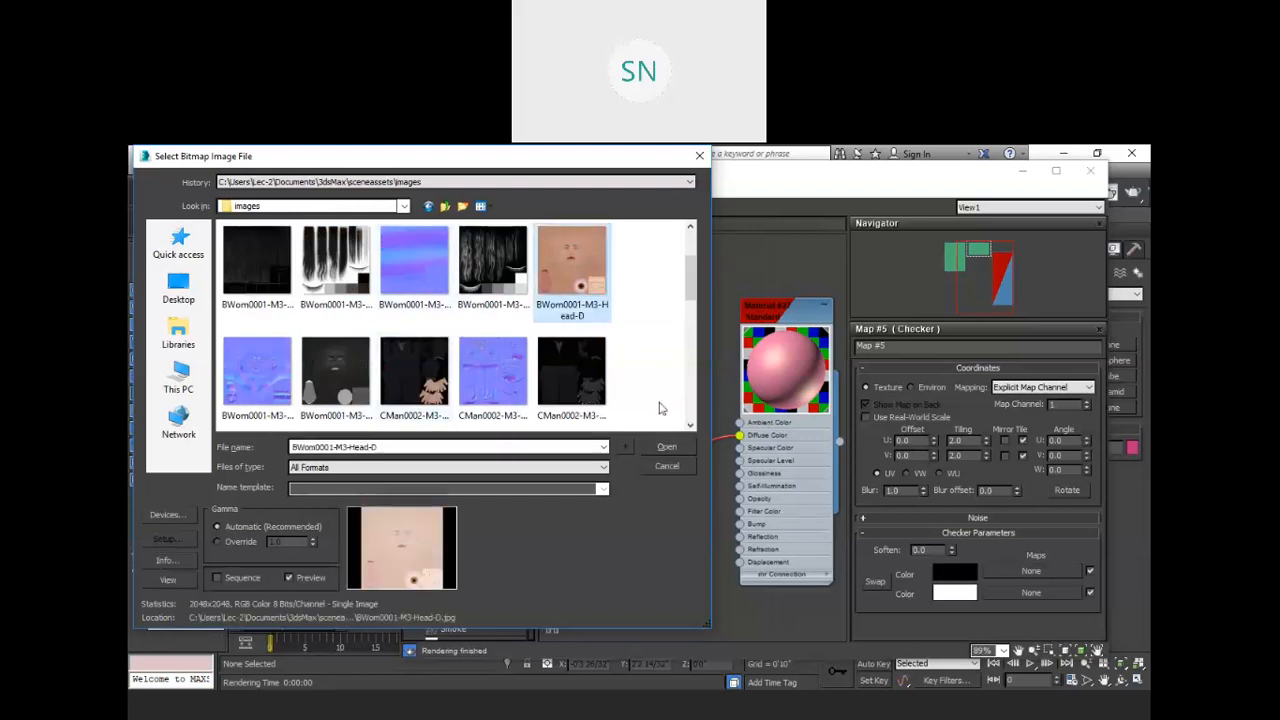
pyautogui.click(680, 449)
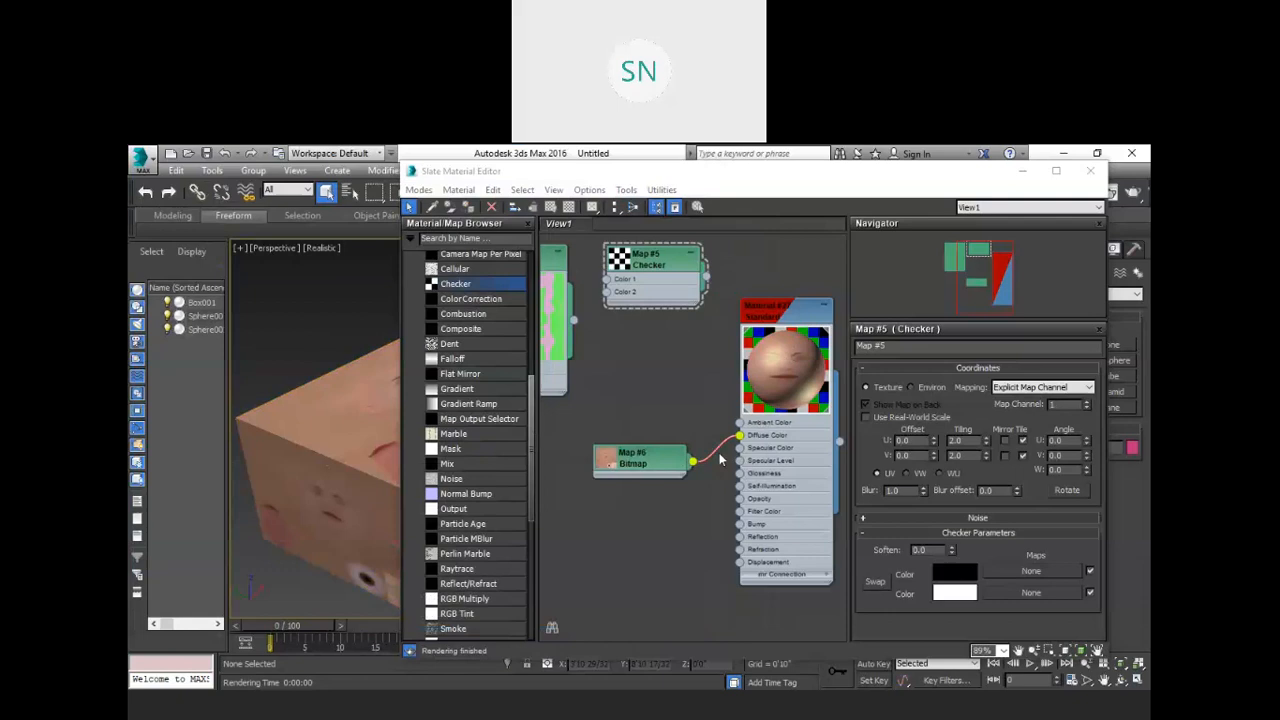
# Inspect the bitmap on the box, and set the Bitmap map's U and V tiling to 2.0.
pyautogui.click(800, 216)
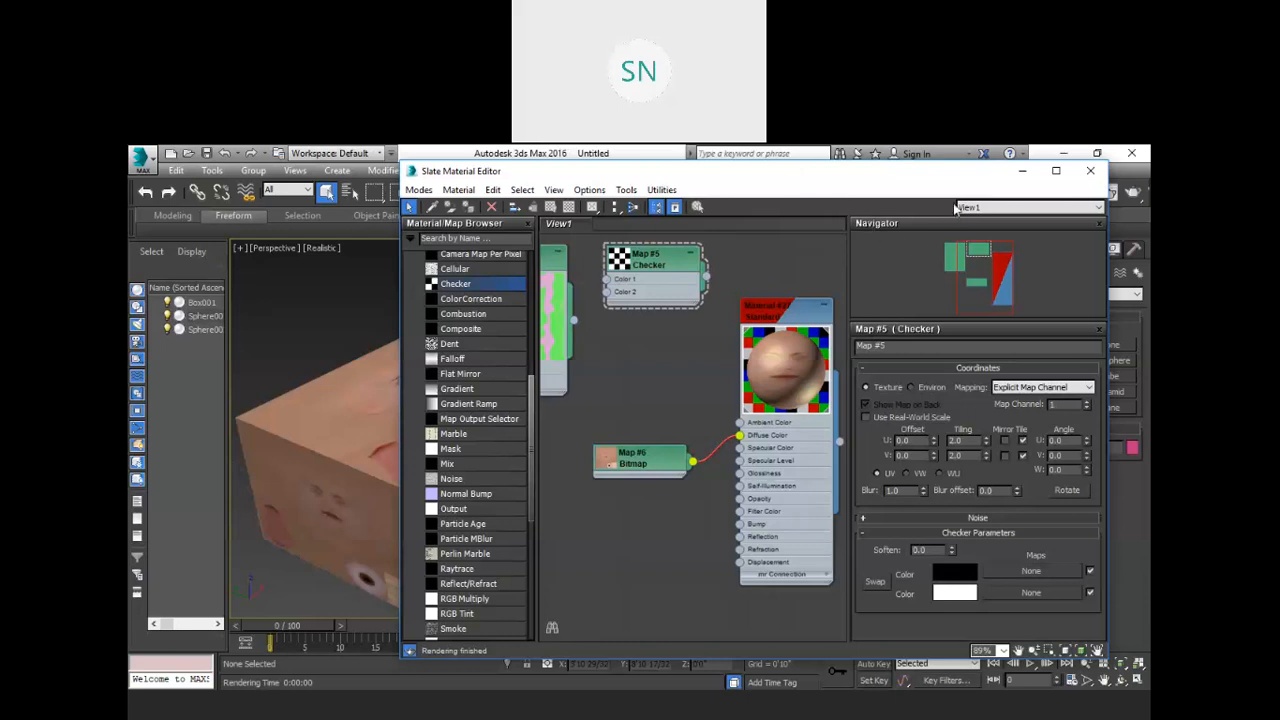
pyautogui.moveTo(900, 171); pyautogui.dragTo(1053, 205)
pyautogui.click(437, 437)
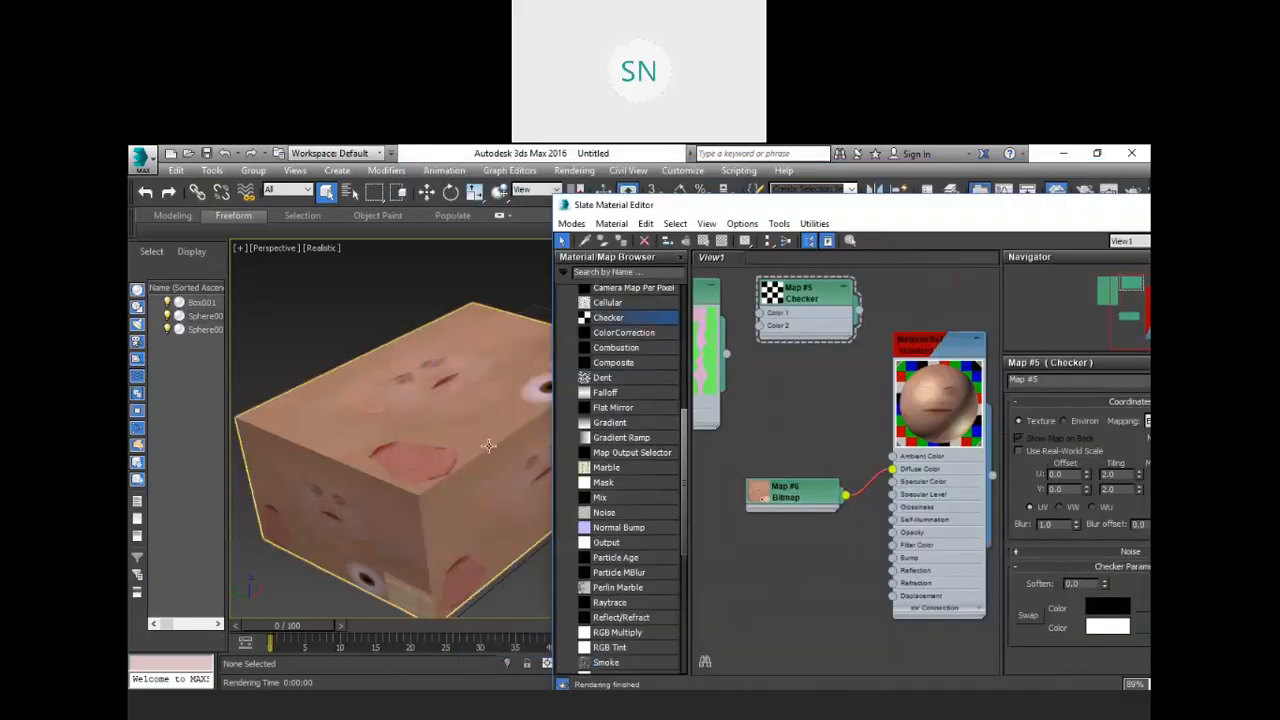
pyautogui.click(813, 495)
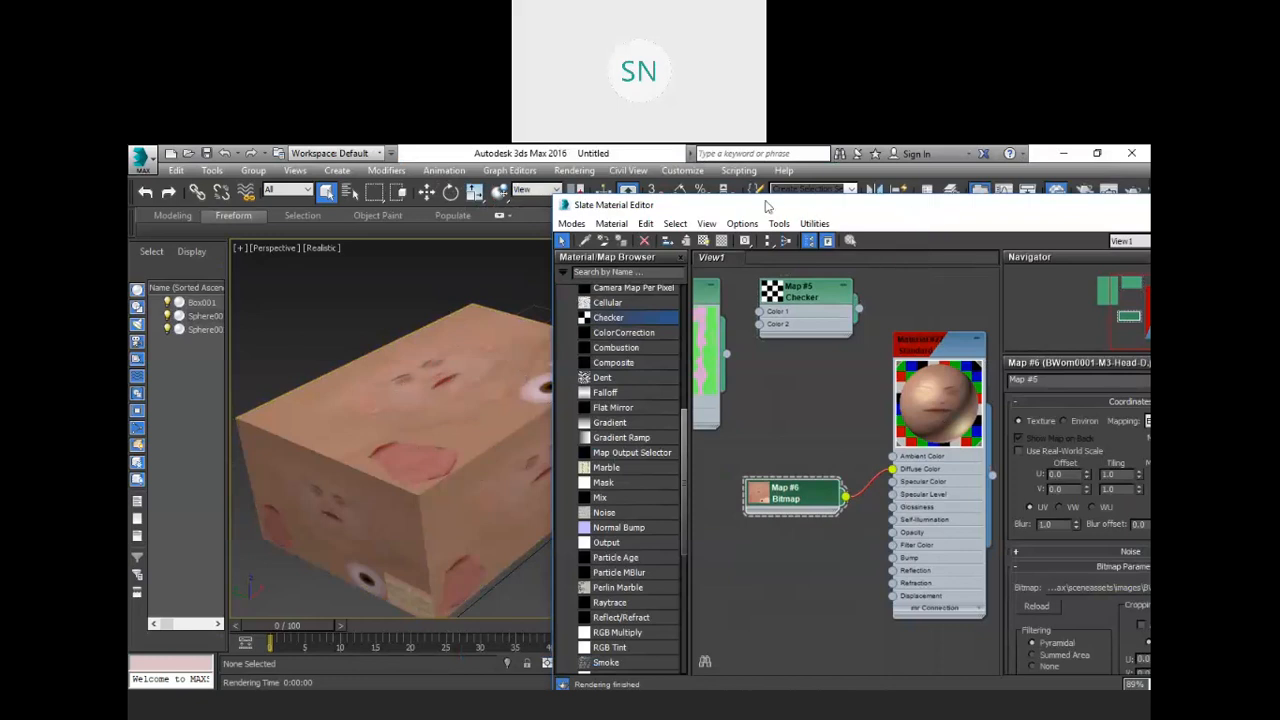
pyautogui.moveTo(767, 205); pyautogui.dragTo(597, 193)
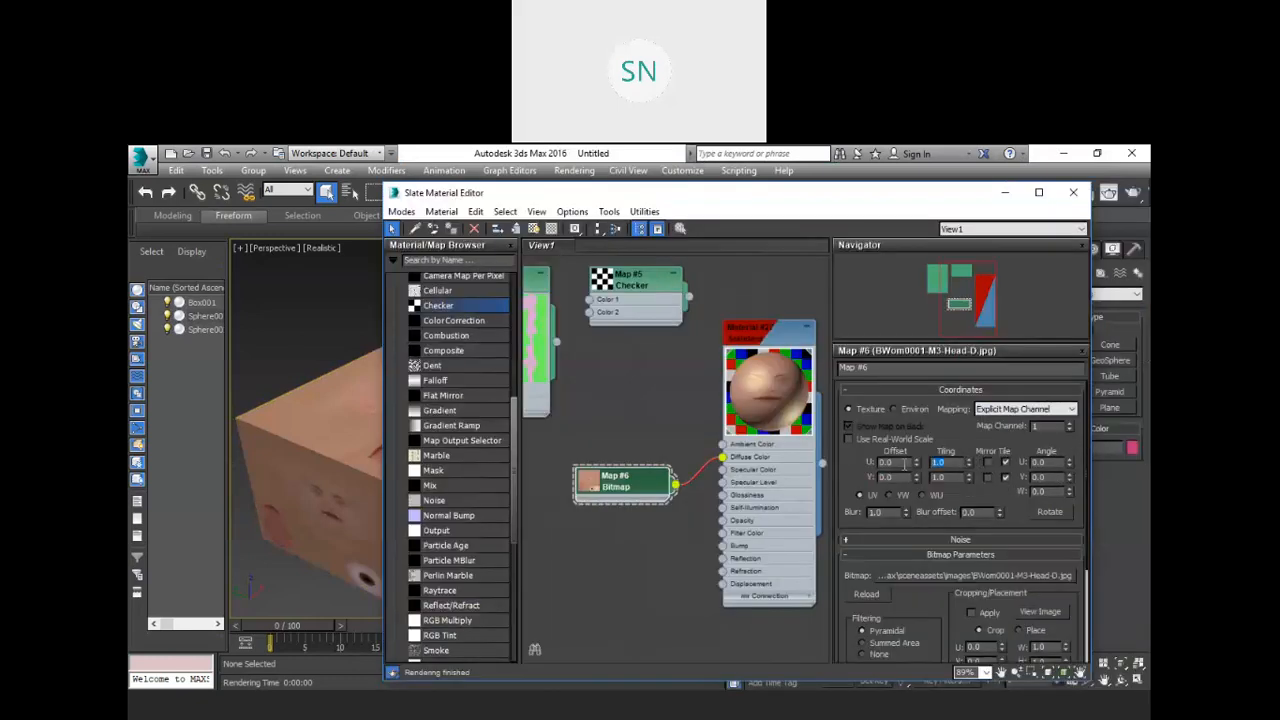
pyautogui.write('2')
pyautogui.press('Tab')
pyautogui.write('2')
pyautogui.press('Return')
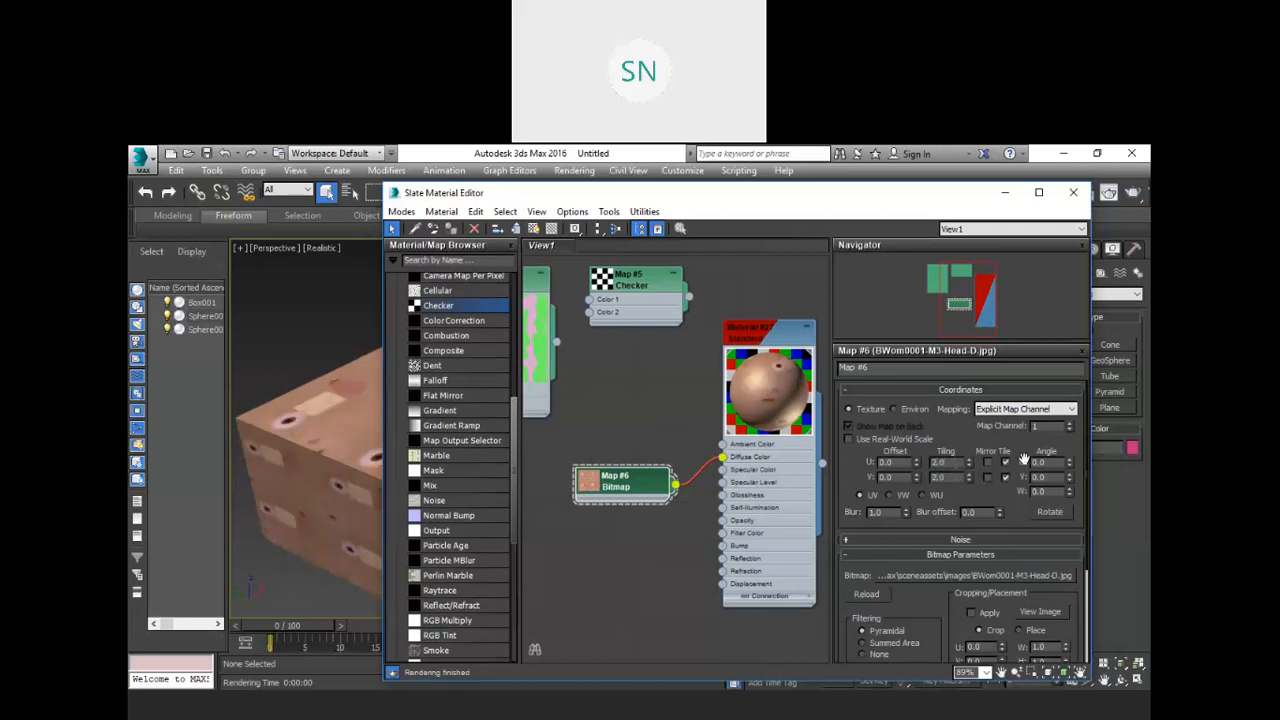
# Turn off the Bitmap map's Tile option in U and V and inspect the untiled image on the box.
pyautogui.click(1006, 462)
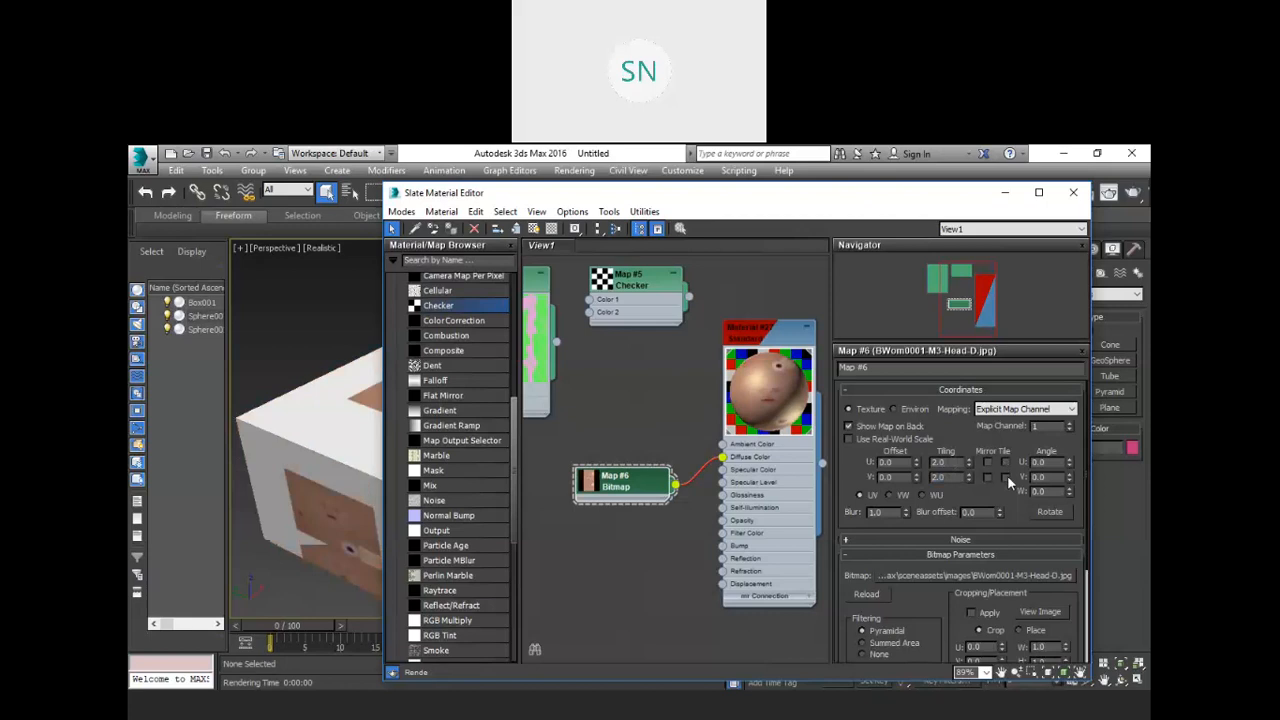
pyautogui.click(1006, 477)
pyautogui.moveTo(778, 197); pyautogui.dragTo(1036, 315)
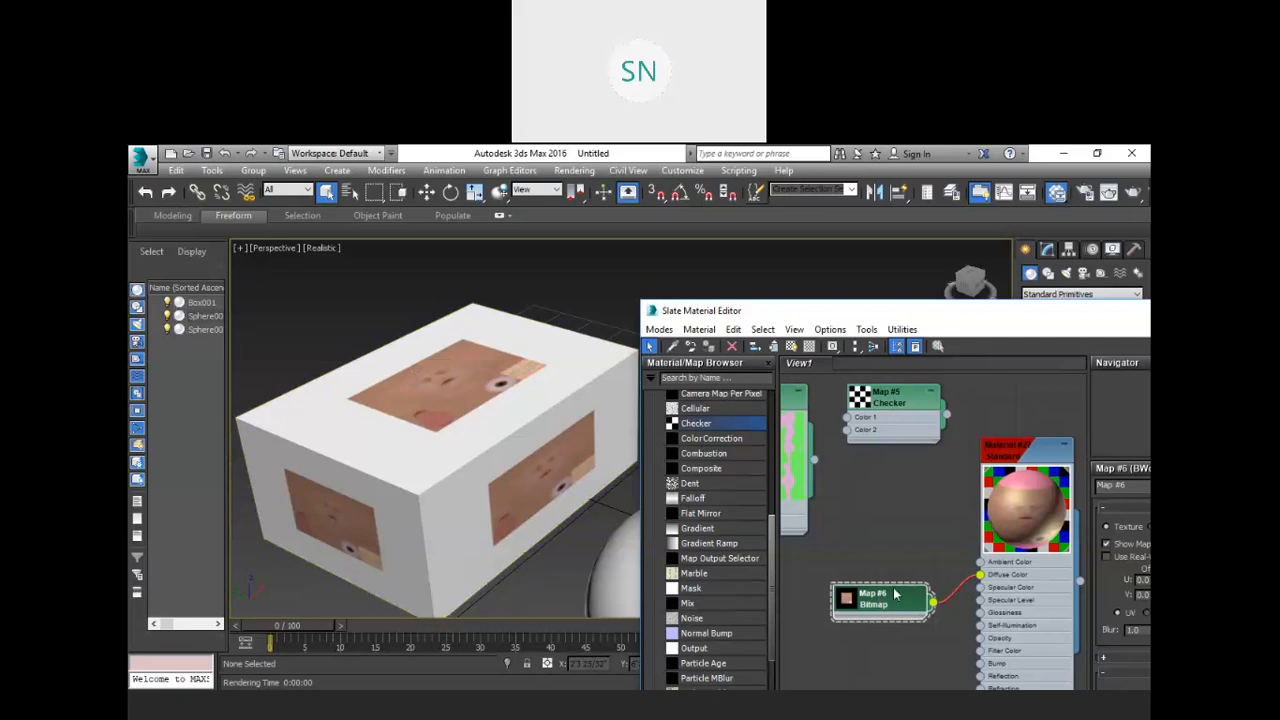
# Delete the Bitmap map node connected to the material's Diffuse Color.
pyautogui.press('Delete')
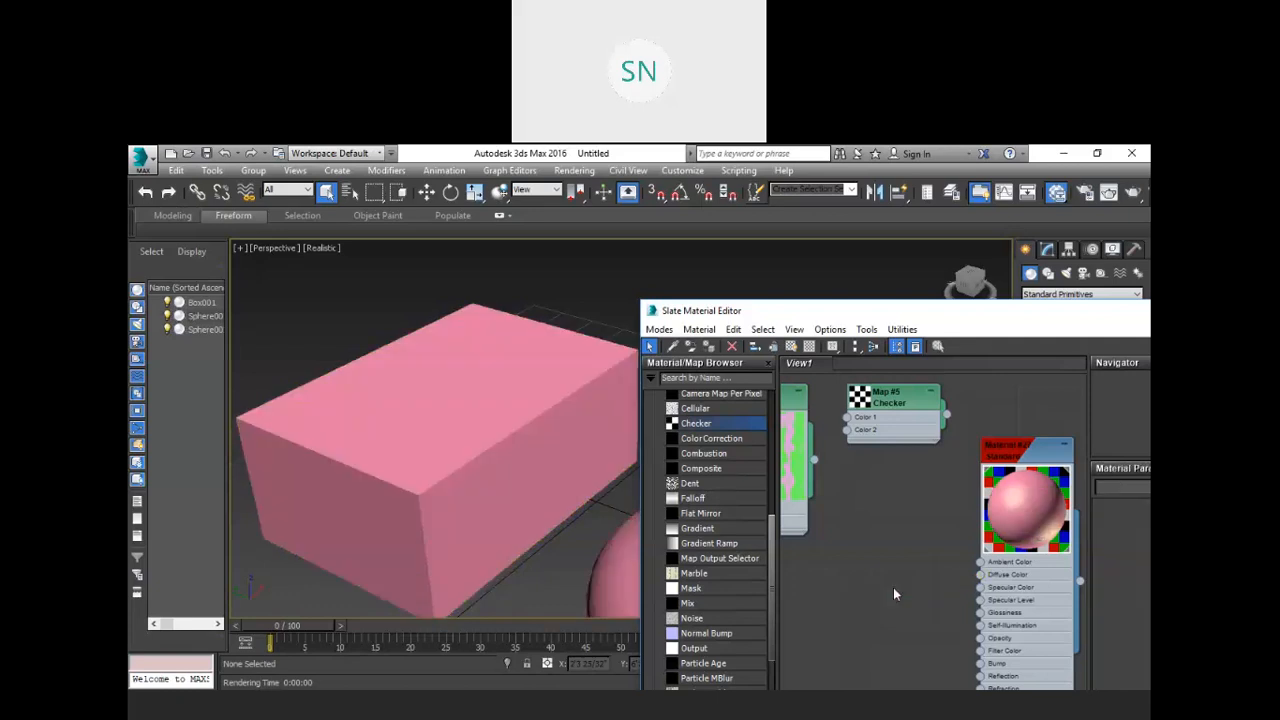
pyautogui.scroll(-1, 893, 587)
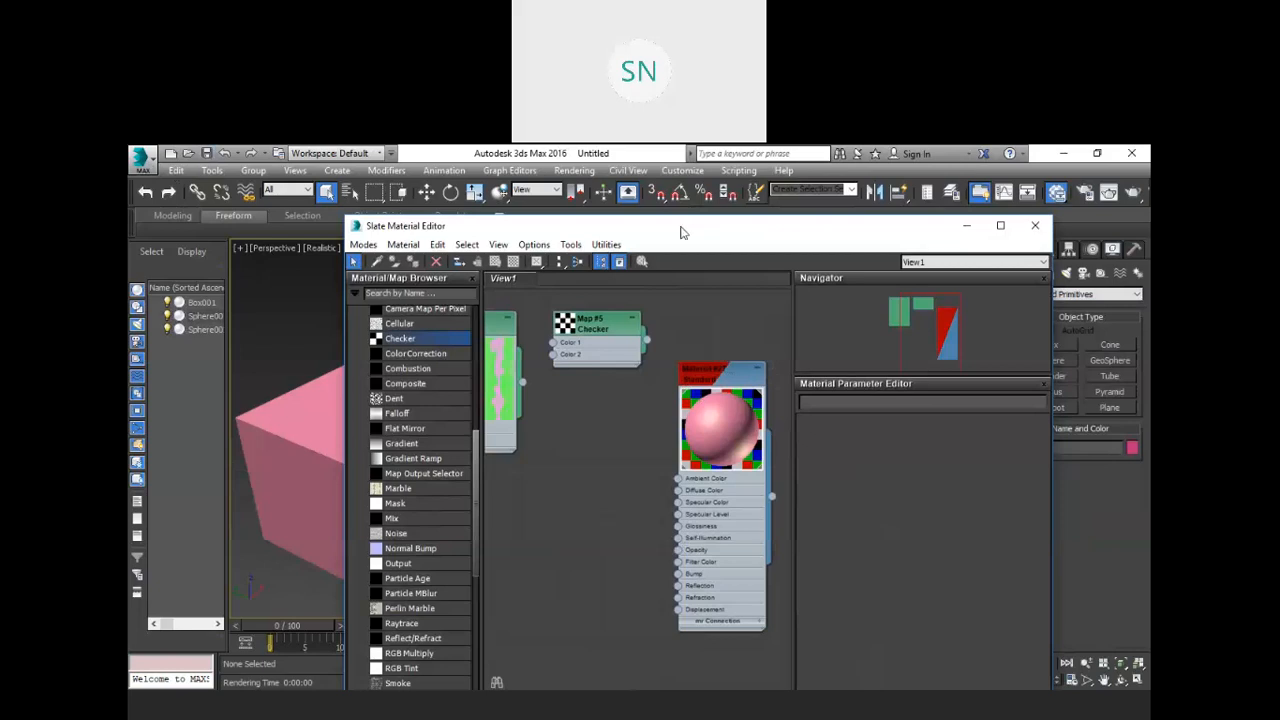
pyautogui.scroll(-1, 603, 473)
pyautogui.moveTo(602, 465); pyautogui.dragTo(642, 478, button='middle')
pyautogui.scroll(-1, 638, 476)
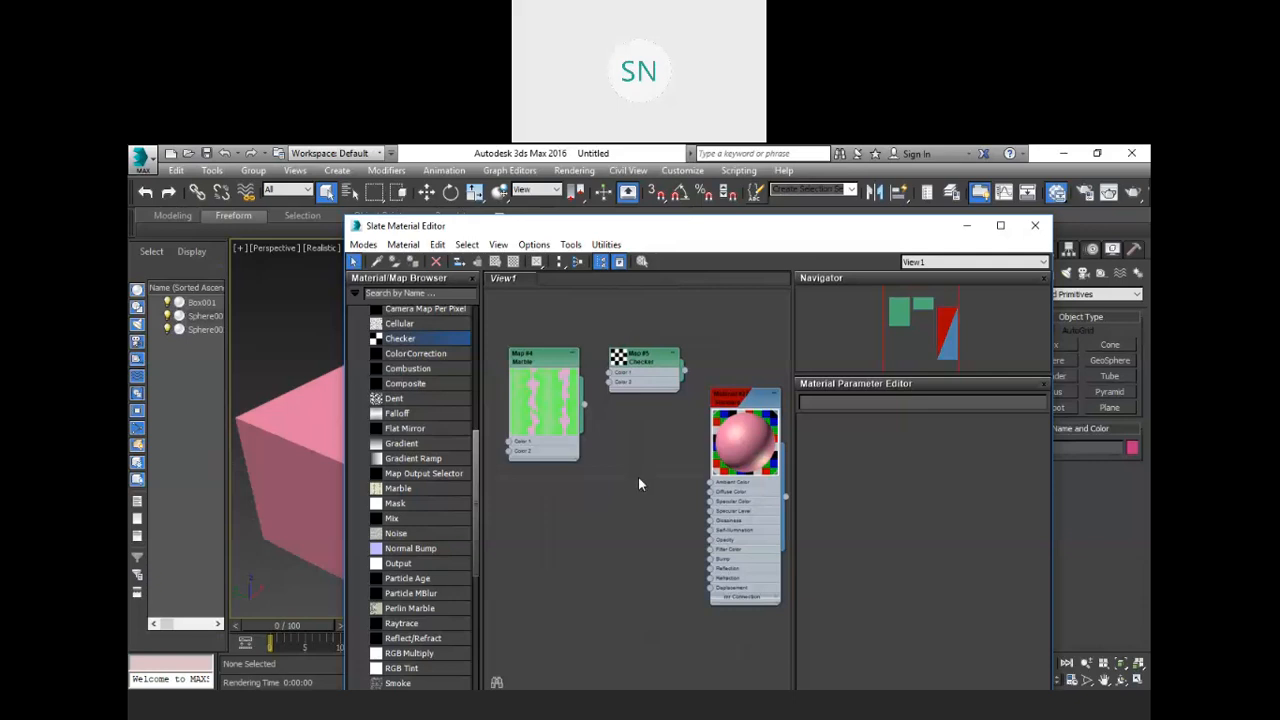
# Place the existing Checker map beside the Standard material, connect it to Diffuse Color, and open the Checker parameters.
pyautogui.moveTo(655, 361); pyautogui.dragTo(611, 490)
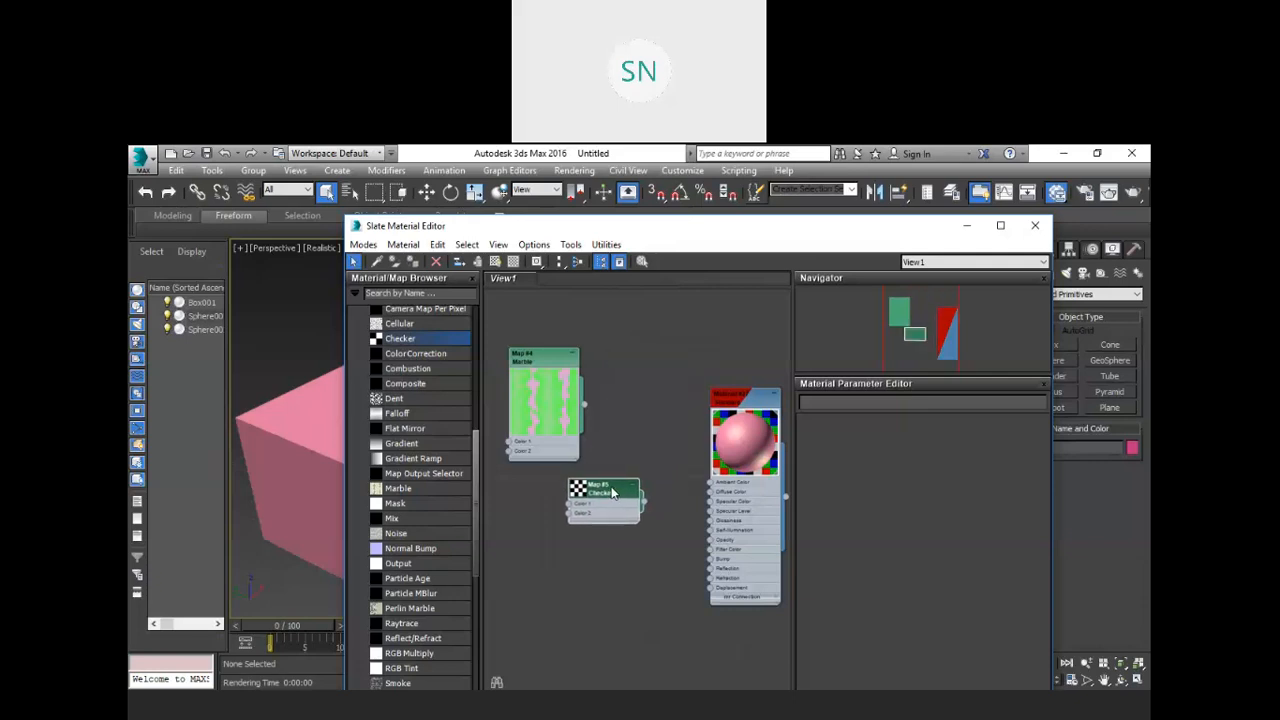
pyautogui.scroll(3, 651, 490)
pyautogui.moveTo(693, 487); pyautogui.dragTo(634, 477, button='middle')
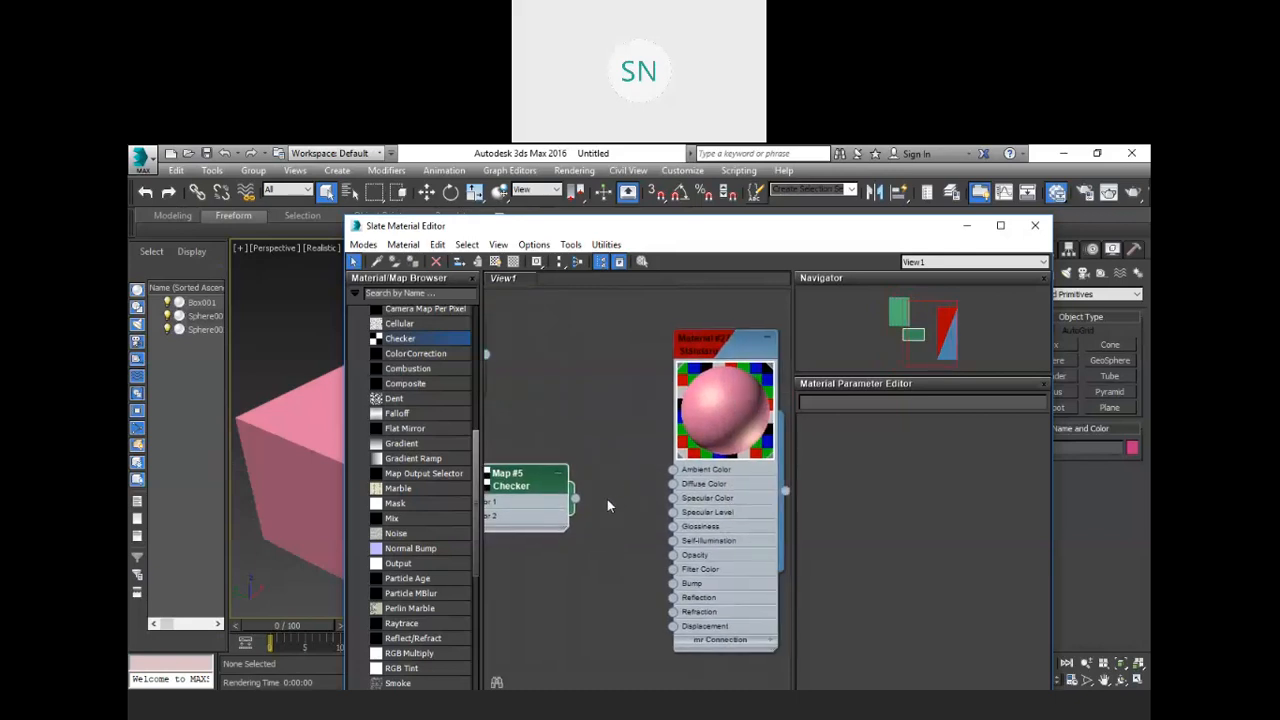
pyautogui.moveTo(574, 497); pyautogui.dragTo(673, 485)
pyautogui.doubleClick(540, 484)
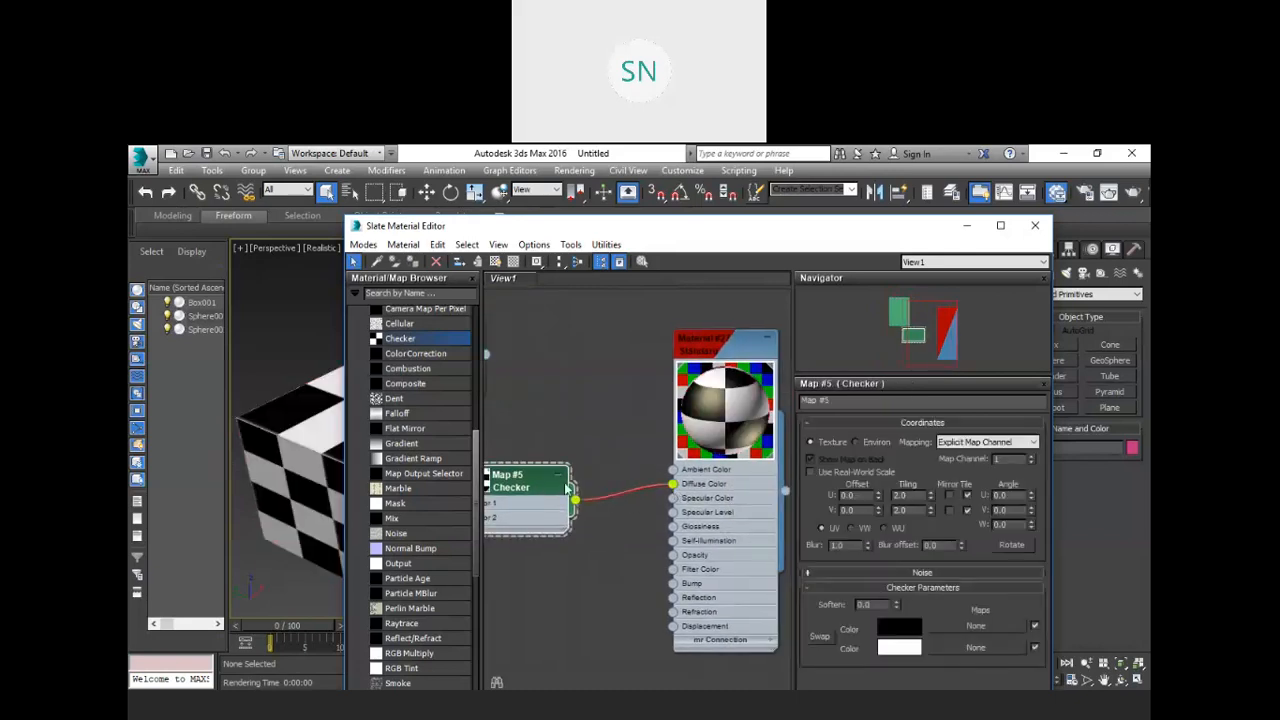
# Set the Checker map's U and V tiling to 1.0, uncover more of the box, and tidy the Checker node's placement.
pyautogui.doubleClick(897, 496)
pyautogui.write('1')
pyautogui.press('Tab')
pyautogui.write('1')
pyautogui.press('Return')
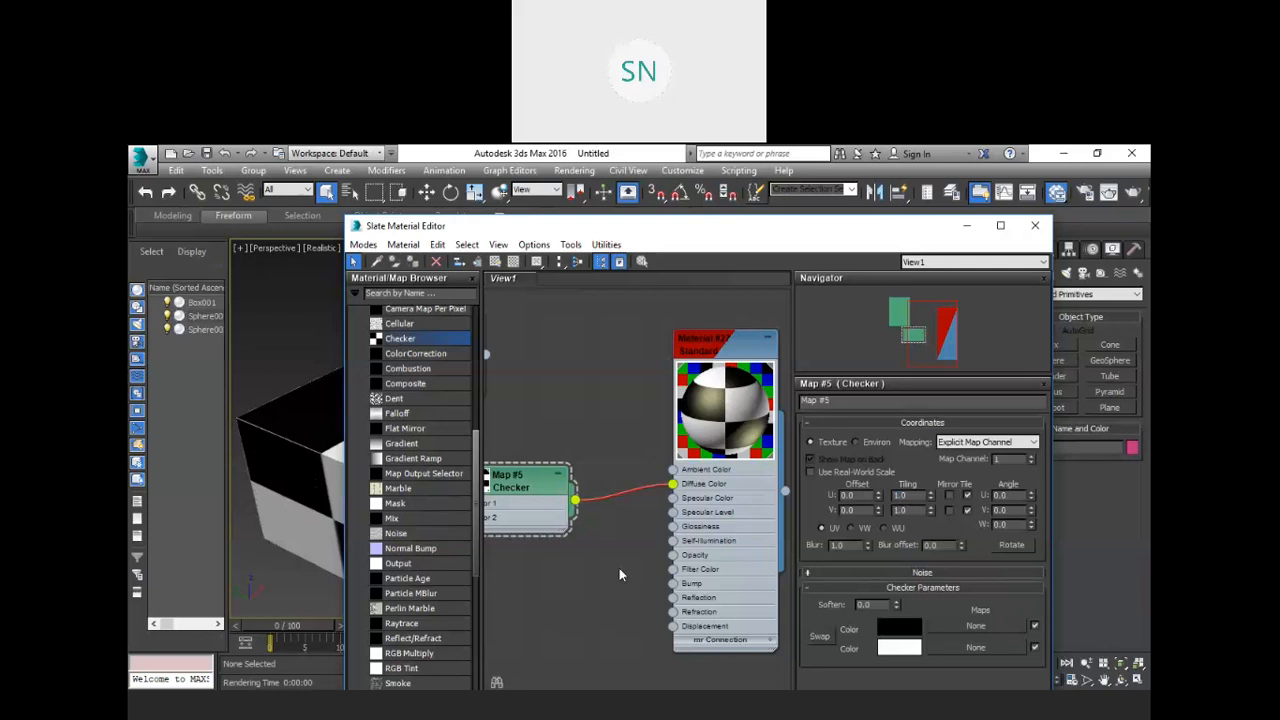
pyautogui.moveTo(644, 231); pyautogui.dragTo(696, 226)
pyautogui.moveTo(575, 478); pyautogui.dragTo(634, 446)
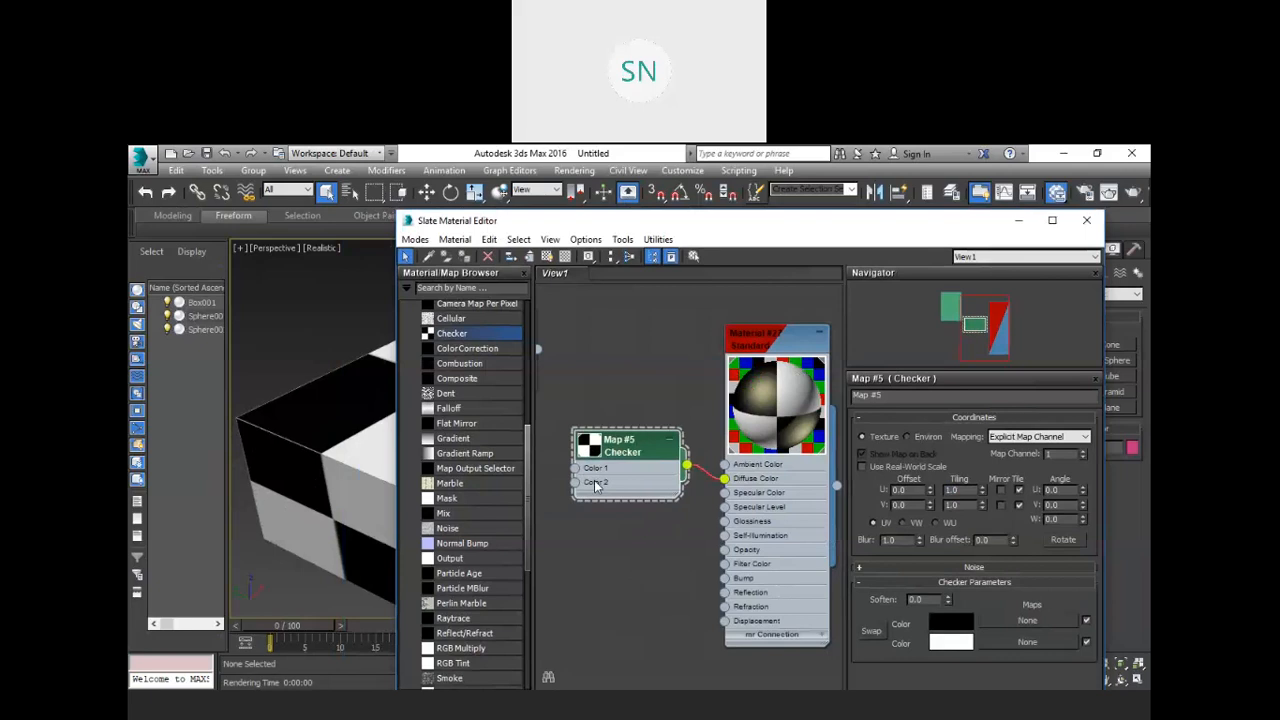
pyautogui.moveTo(631, 444); pyautogui.dragTo(615, 459)
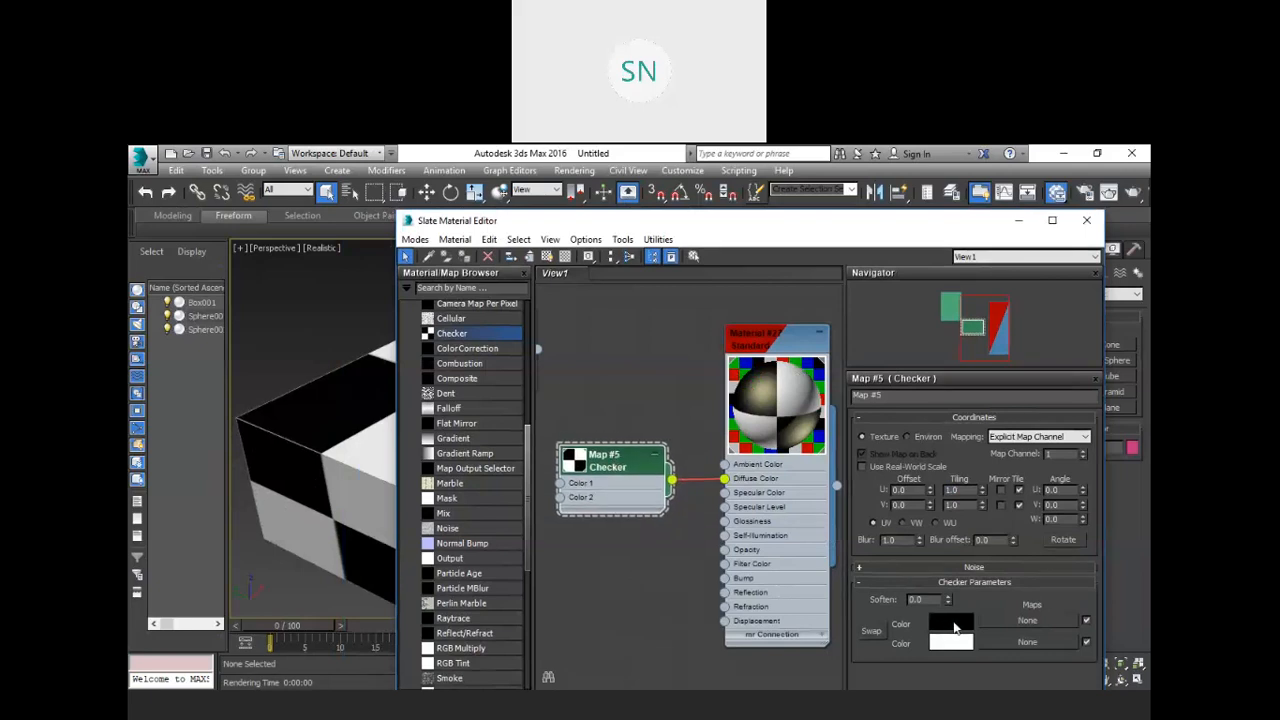
# Add a Dent map near the Checker node, enlarge its preview, and connect it to the Checker's Color 1.
pyautogui.scroll(-2, 736, 553)
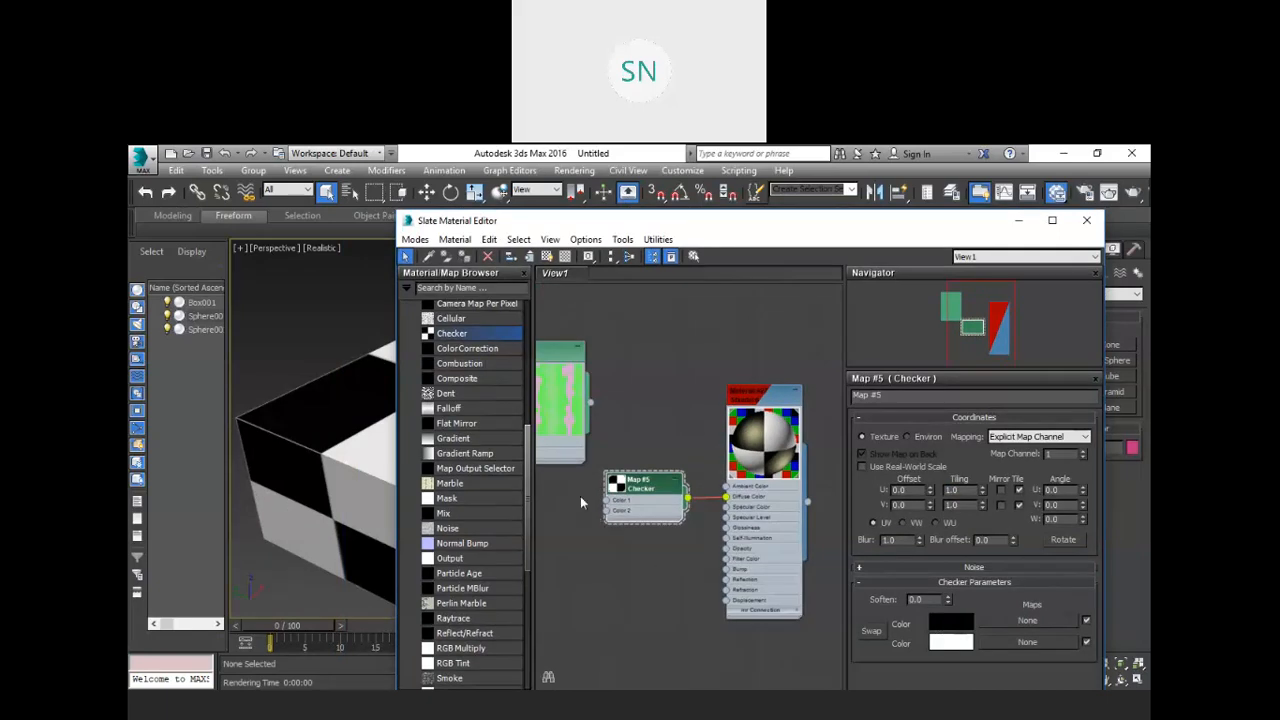
pyautogui.scroll(3, 584, 490)
pyautogui.moveTo(601, 492); pyautogui.dragTo(640, 489, button='middle')
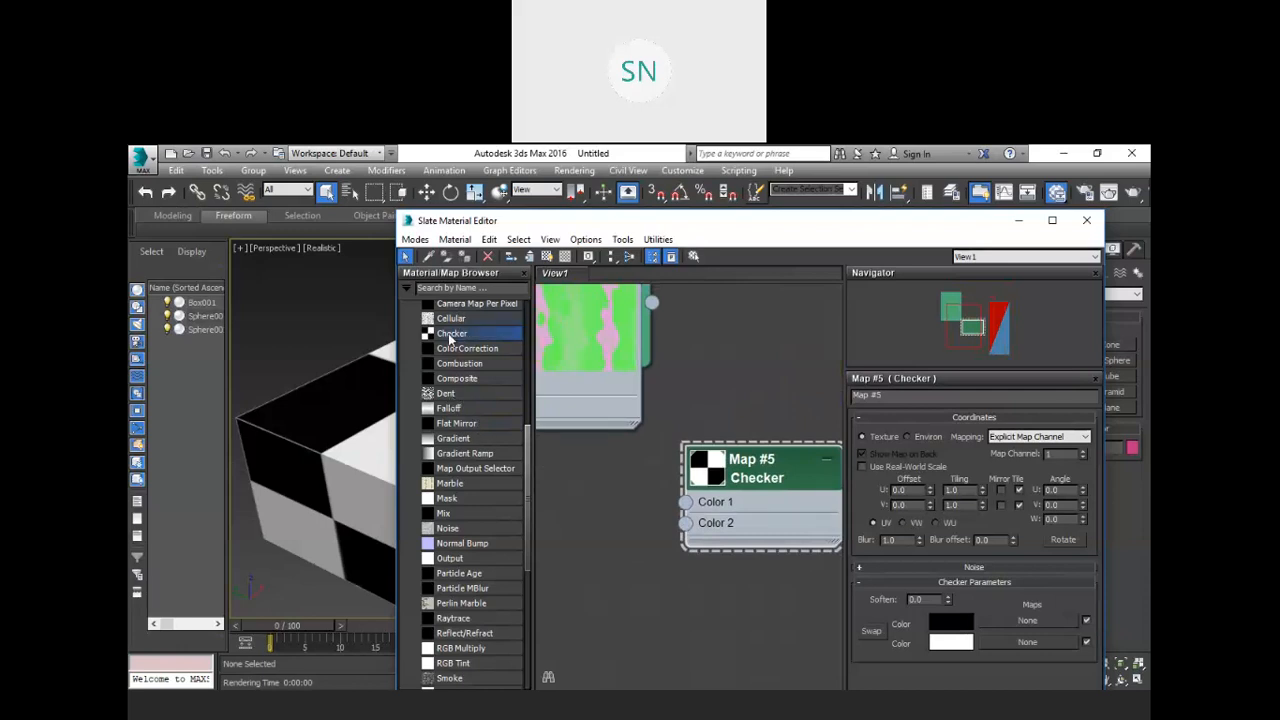
pyautogui.moveTo(452, 394); pyautogui.dragTo(559, 454)
pyautogui.moveTo(566, 506); pyautogui.dragTo(550, 481)
pyautogui.scroll(-2, 625, 481)
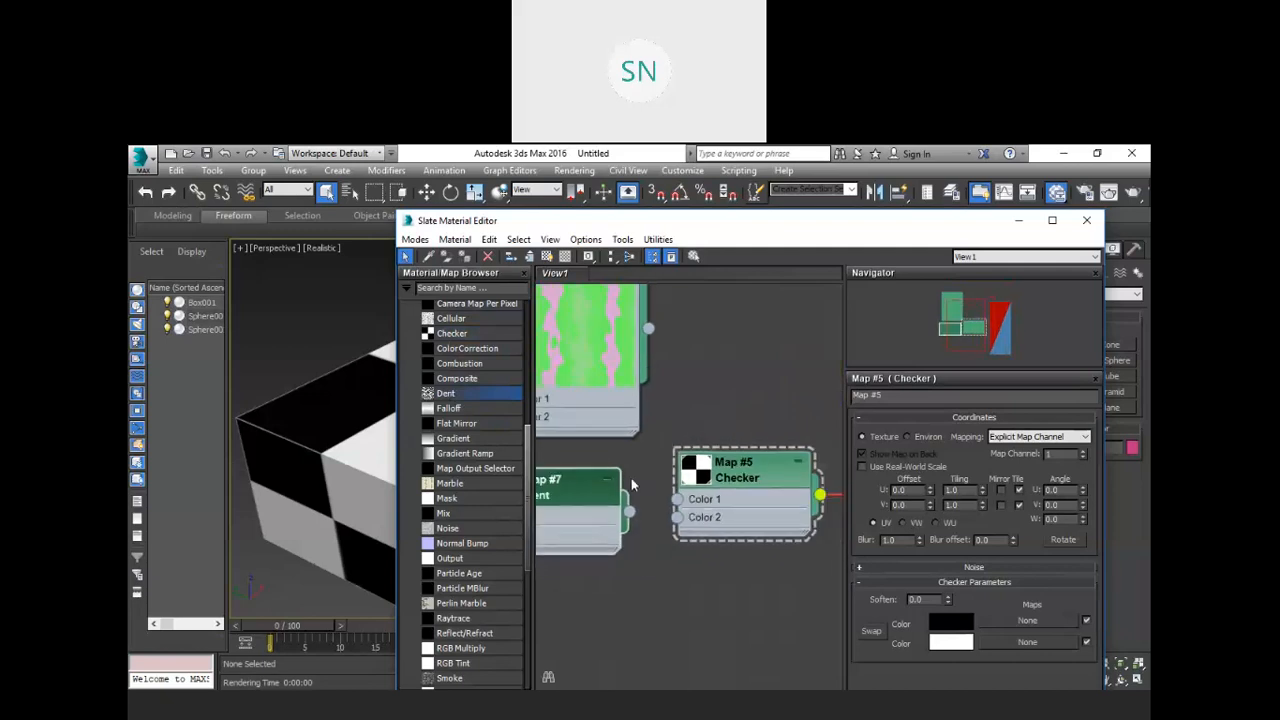
pyautogui.scroll(3, 631, 478)
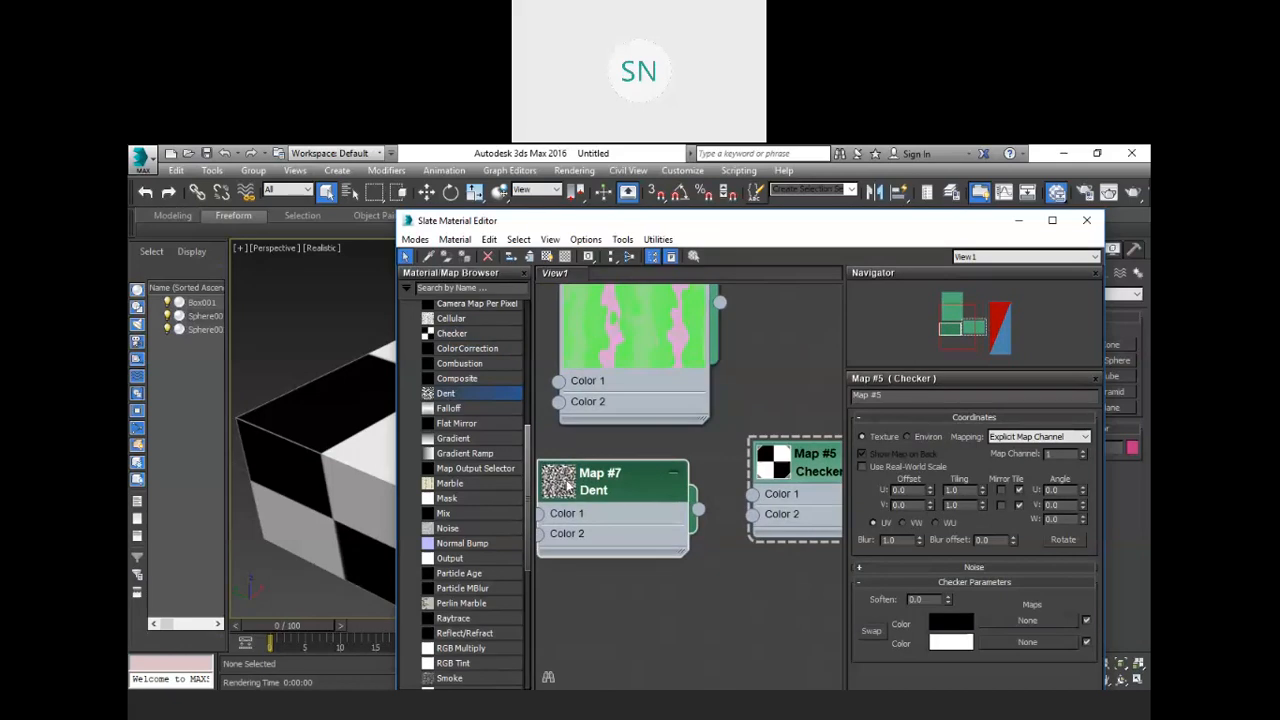
pyautogui.doubleClick(567, 481)
pyautogui.moveTo(700, 585); pyautogui.dragTo(751, 500)
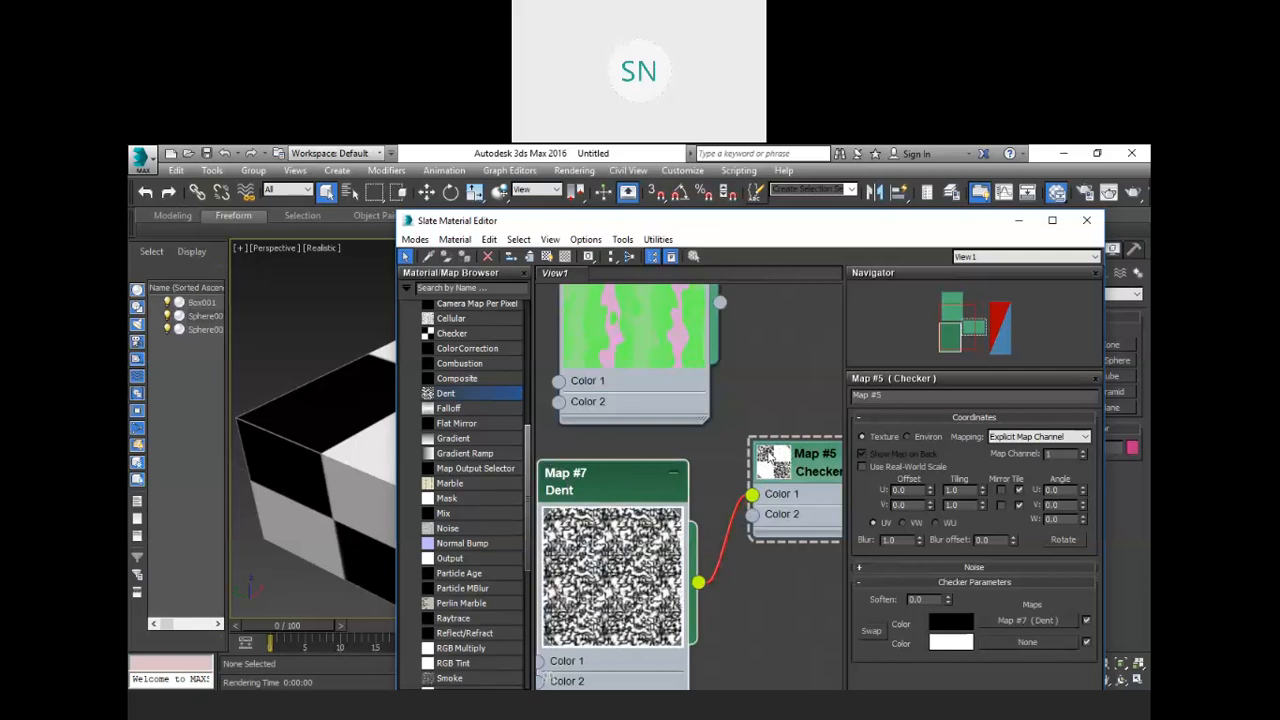
# Render the Perspective view to examine the Dent map inside the checker pattern, and minimise the render window.
pyautogui.click(330, 324)
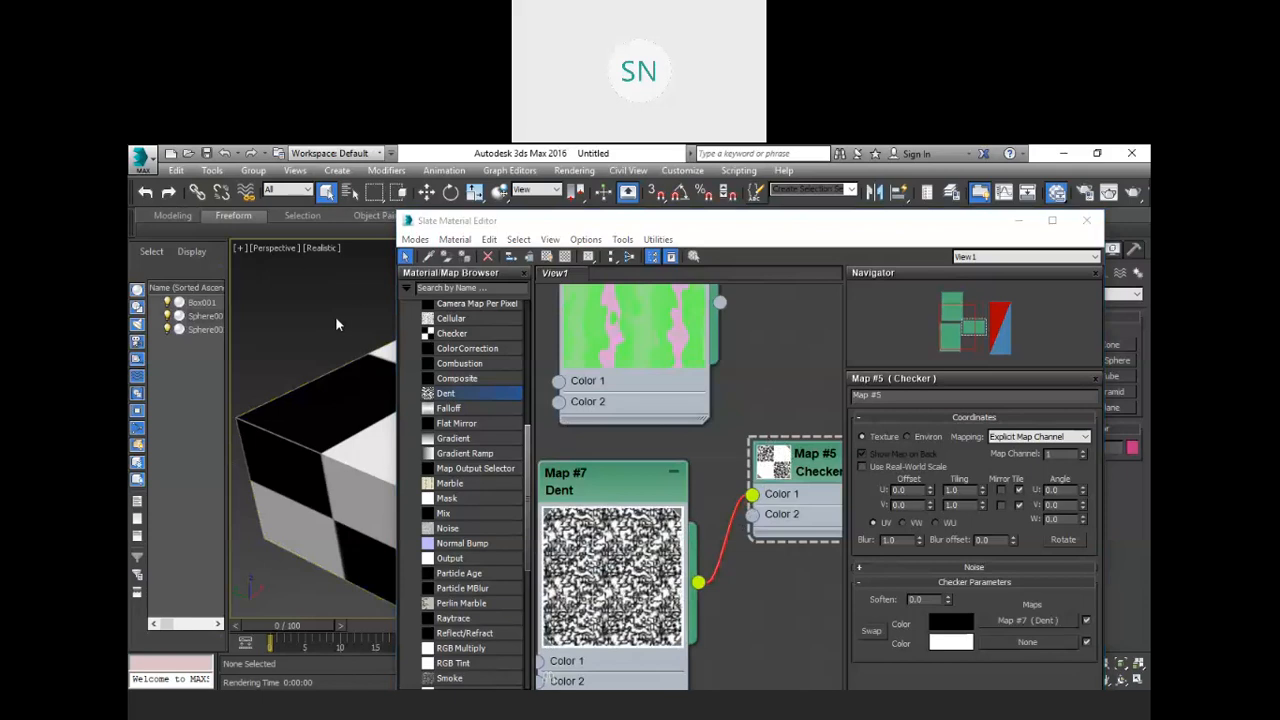
pyautogui.hotkey('shift', 'q')
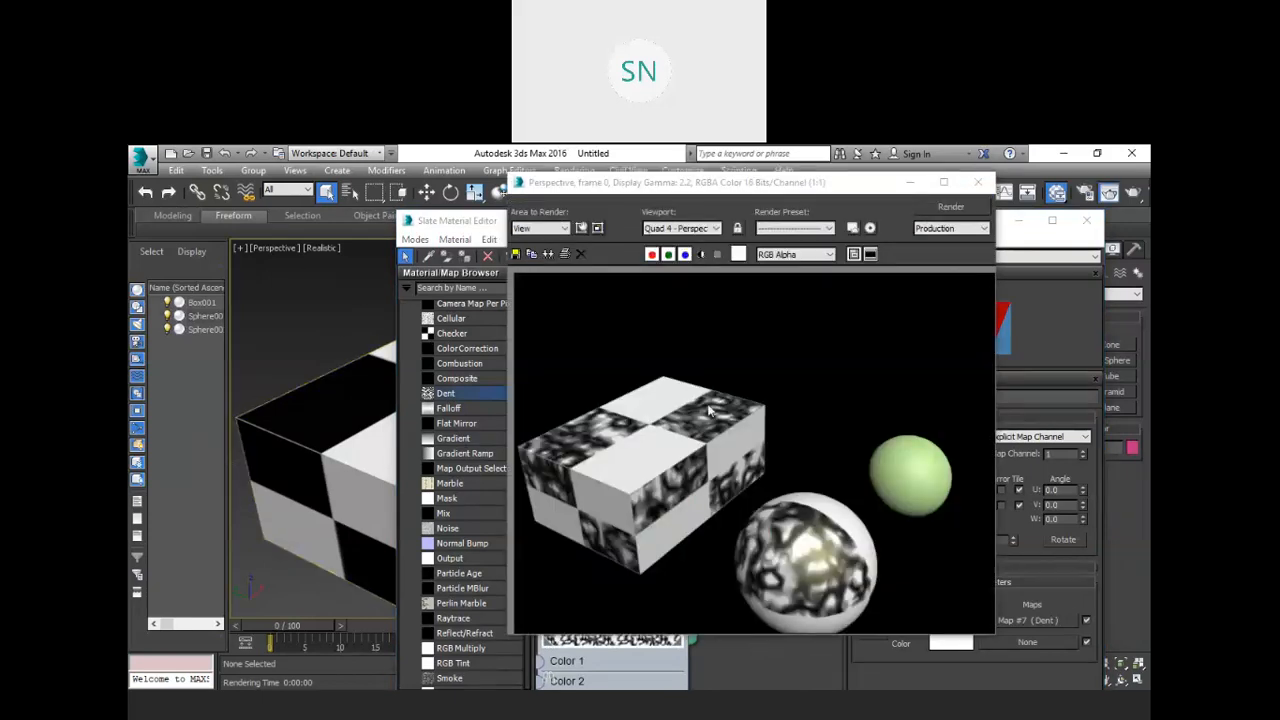
pyautogui.click(916, 185)
# Connect the green and pink Marble map to the Checker's Color 2 and render the Perspective view to examine the combination.
pyautogui.moveTo(719, 304); pyautogui.dragTo(751, 515)
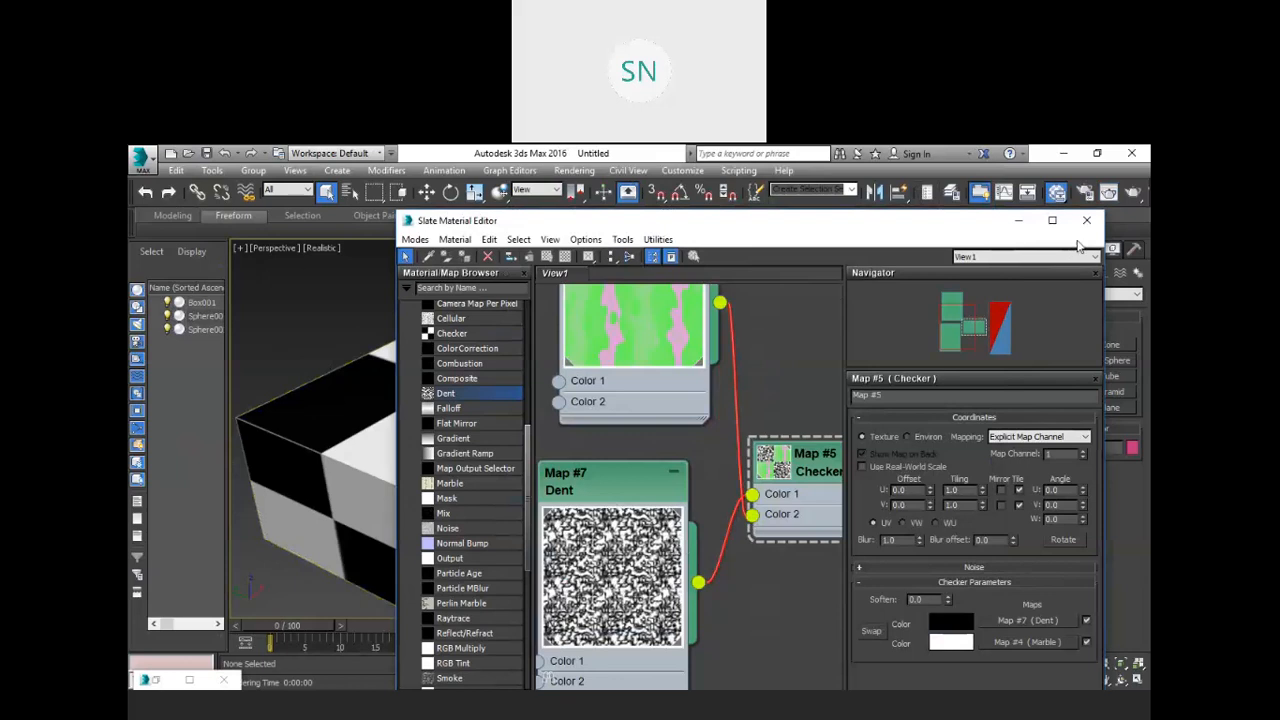
pyautogui.click(308, 330)
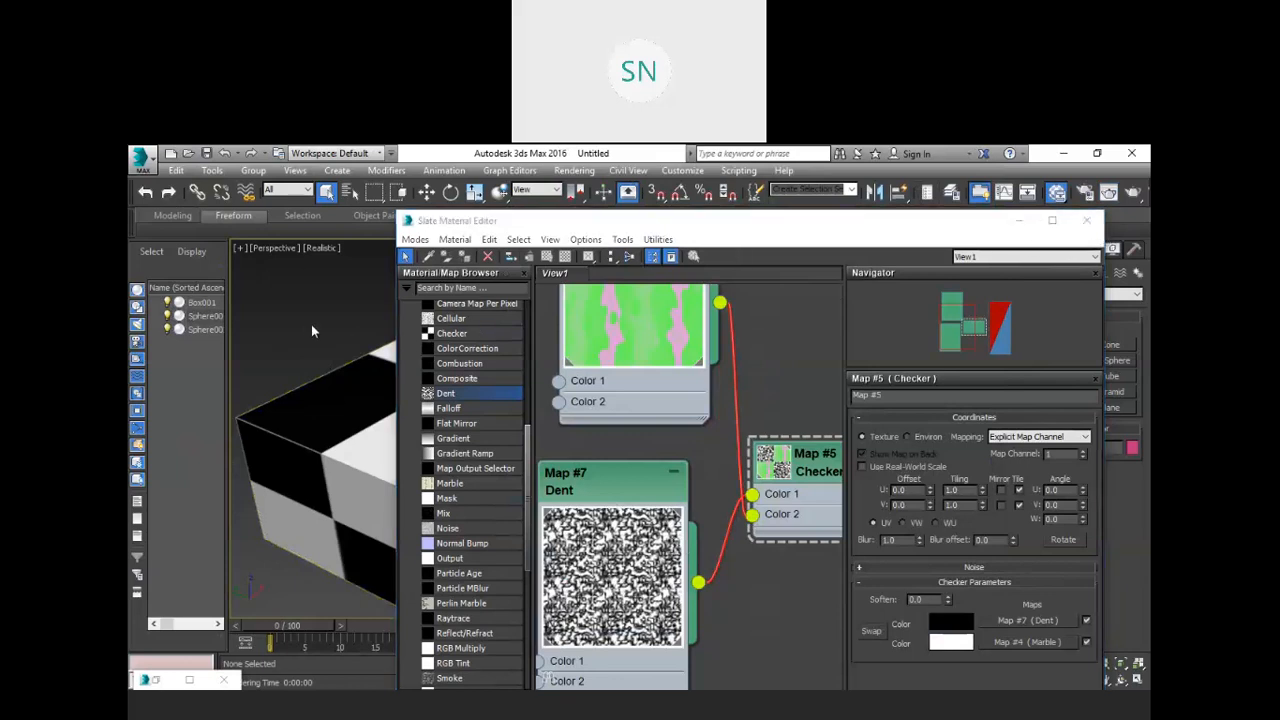
pyautogui.hotkey('shift', 'q')
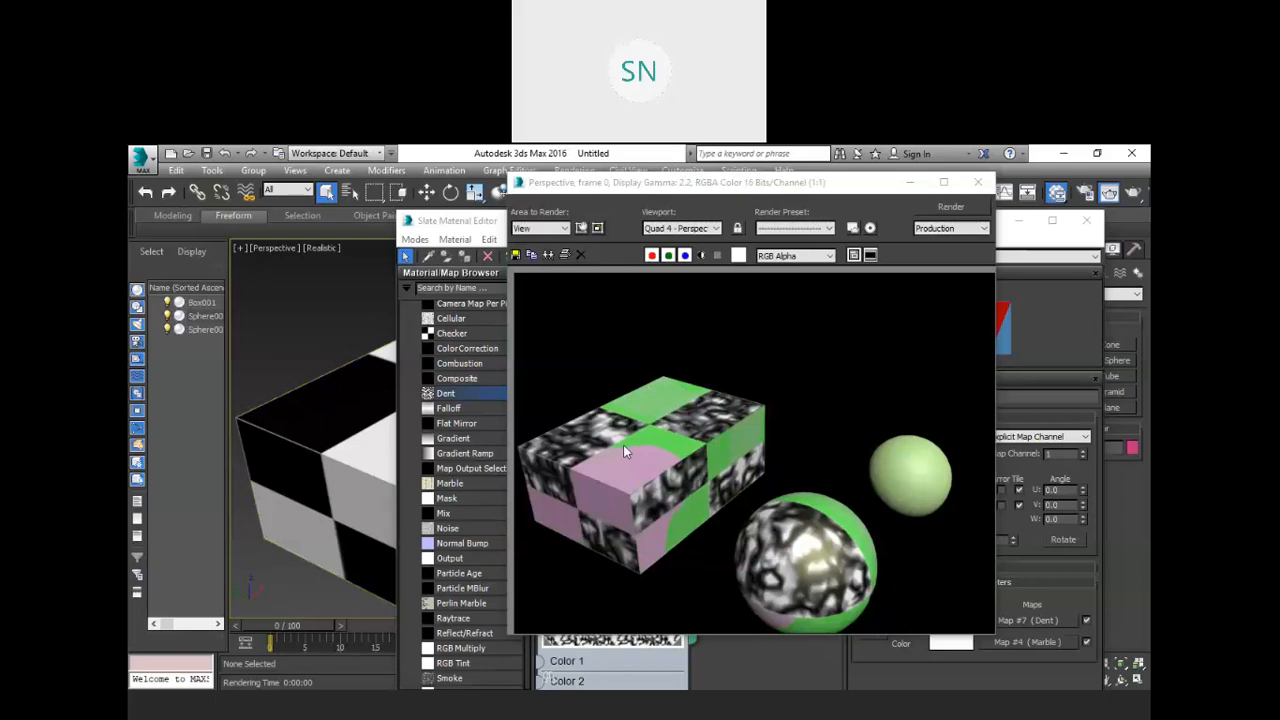
pyautogui.click(910, 183)
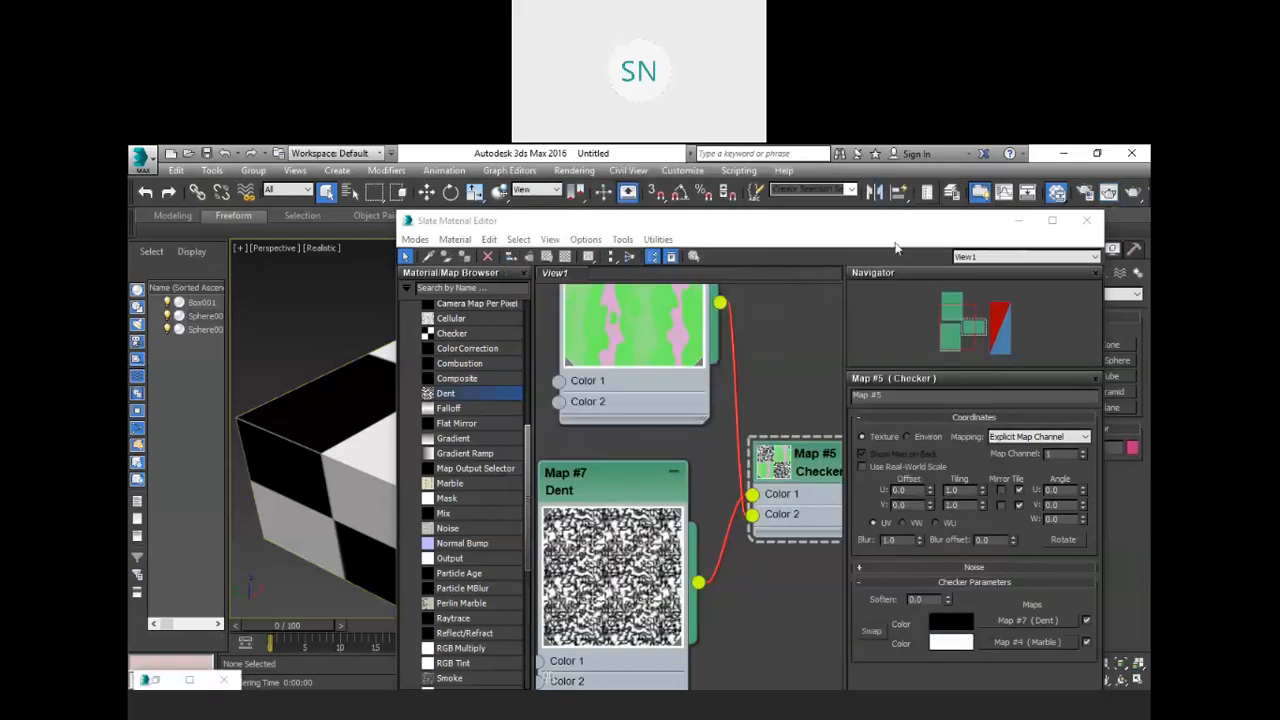
# Open the Dent map's parameters and set its Color #2 to a light grey with value 156.
pyautogui.scroll(-2, 712, 428)
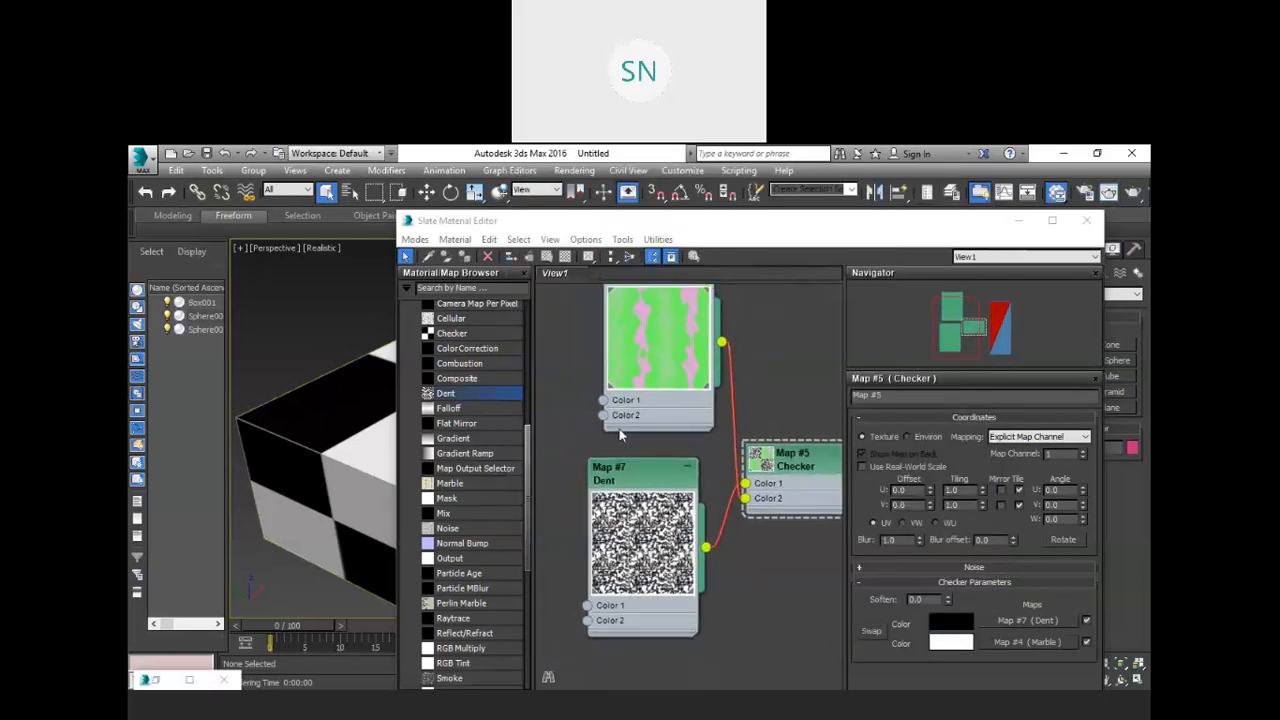
pyautogui.moveTo(580, 422); pyautogui.dragTo(634, 442, button='middle')
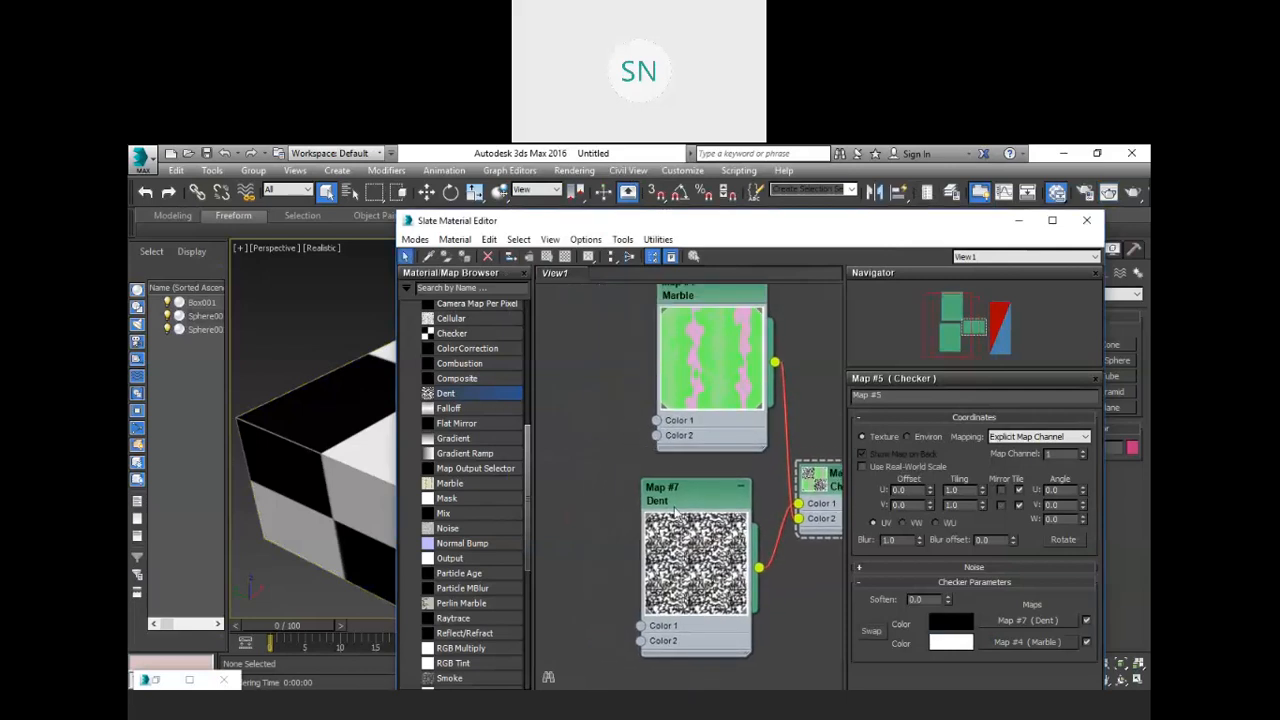
pyautogui.moveTo(680, 502); pyautogui.dragTo(663, 485)
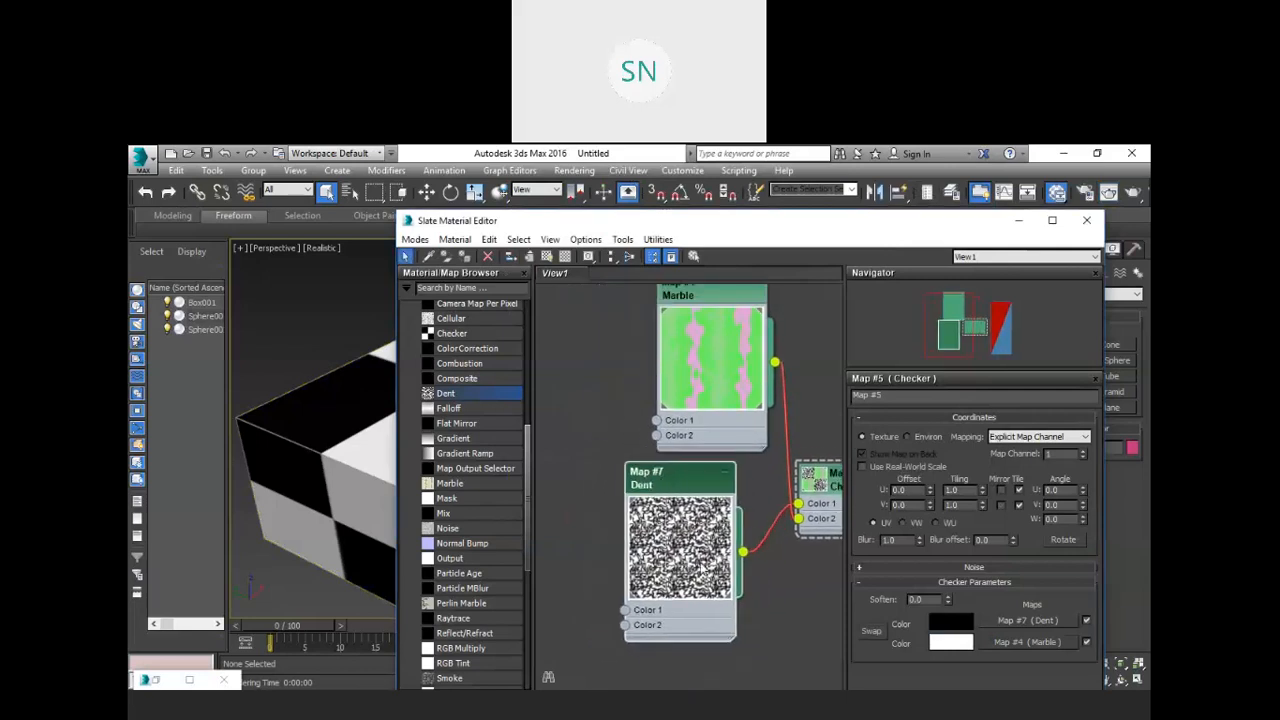
pyautogui.doubleClick(677, 485)
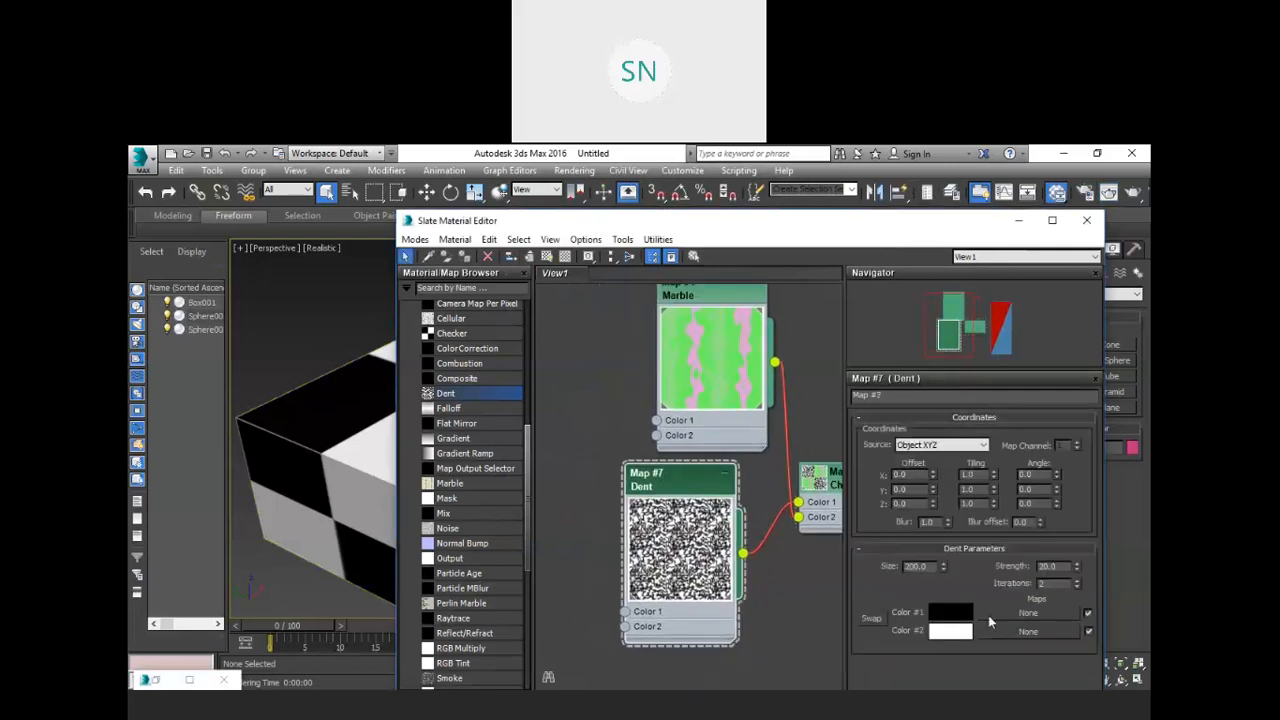
pyautogui.click(940, 630)
pyautogui.moveTo(814, 488); pyautogui.dragTo(815, 445)
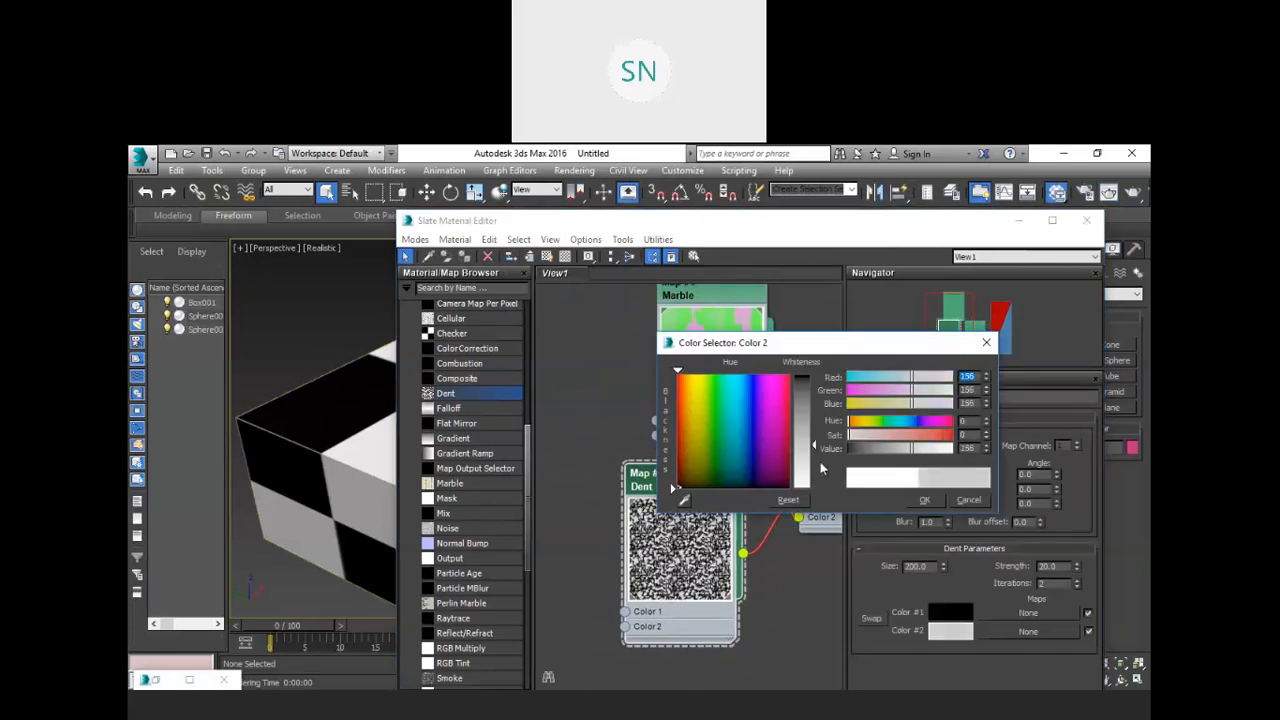
pyautogui.click(926, 501)
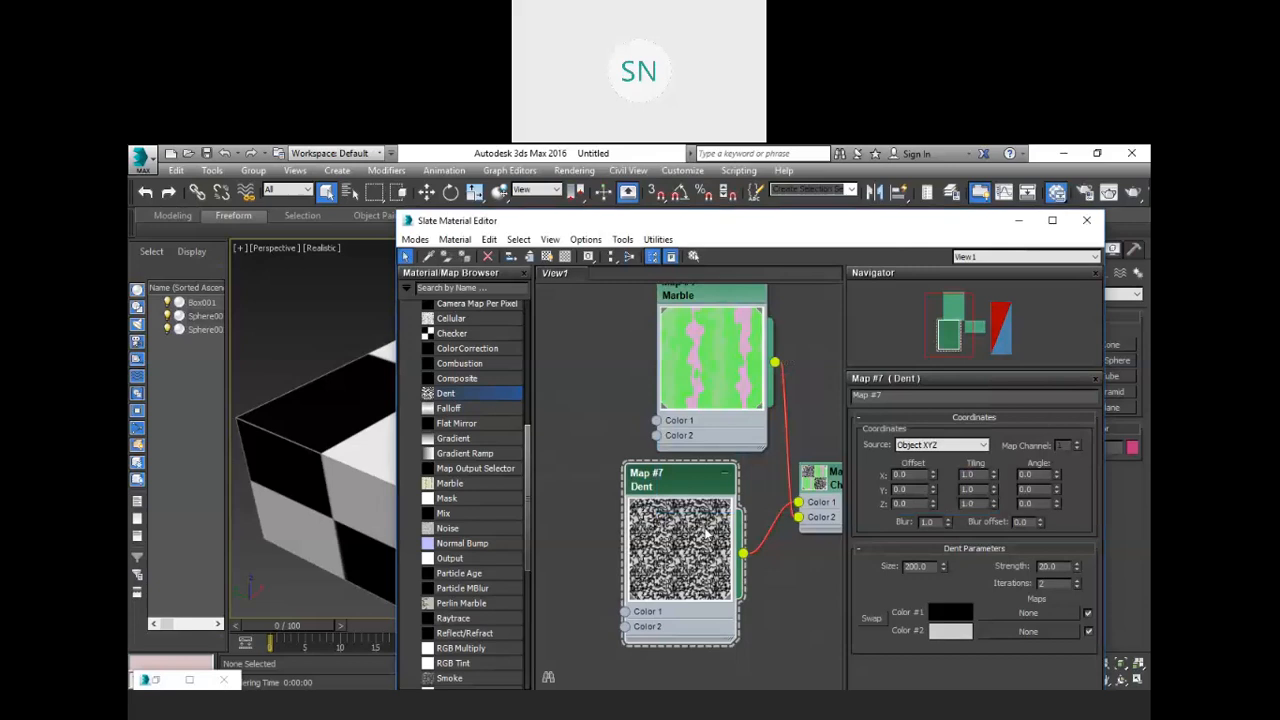
# Delete the green and pink Marble map and connect a new default Marble map to the Checker's Color 2.
pyautogui.click(698, 296)
pyautogui.press('Delete')
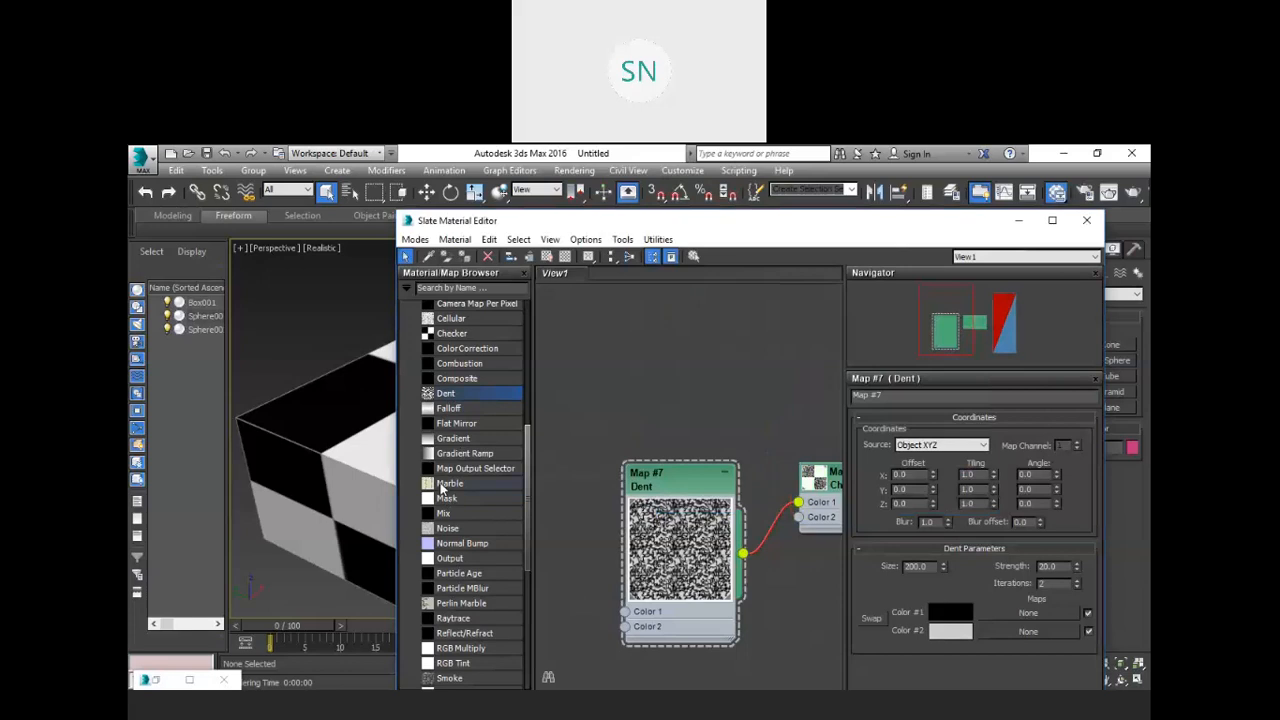
pyautogui.moveTo(445, 485); pyautogui.dragTo(664, 400)
pyautogui.moveTo(673, 337); pyautogui.dragTo(798, 517)
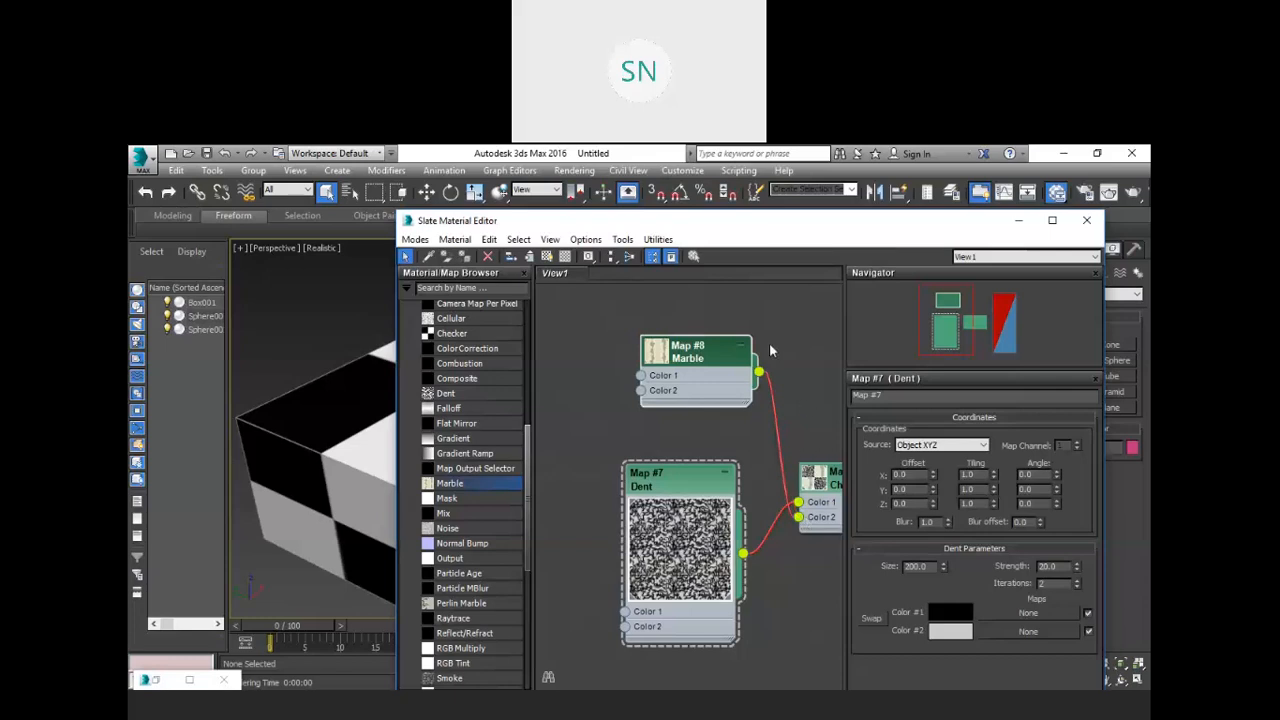
# Replace the default Marble map on the Checker's Color 2 with a Vertex Color map placed above the Dent node.
pyautogui.scroll(-6, 457, 512)
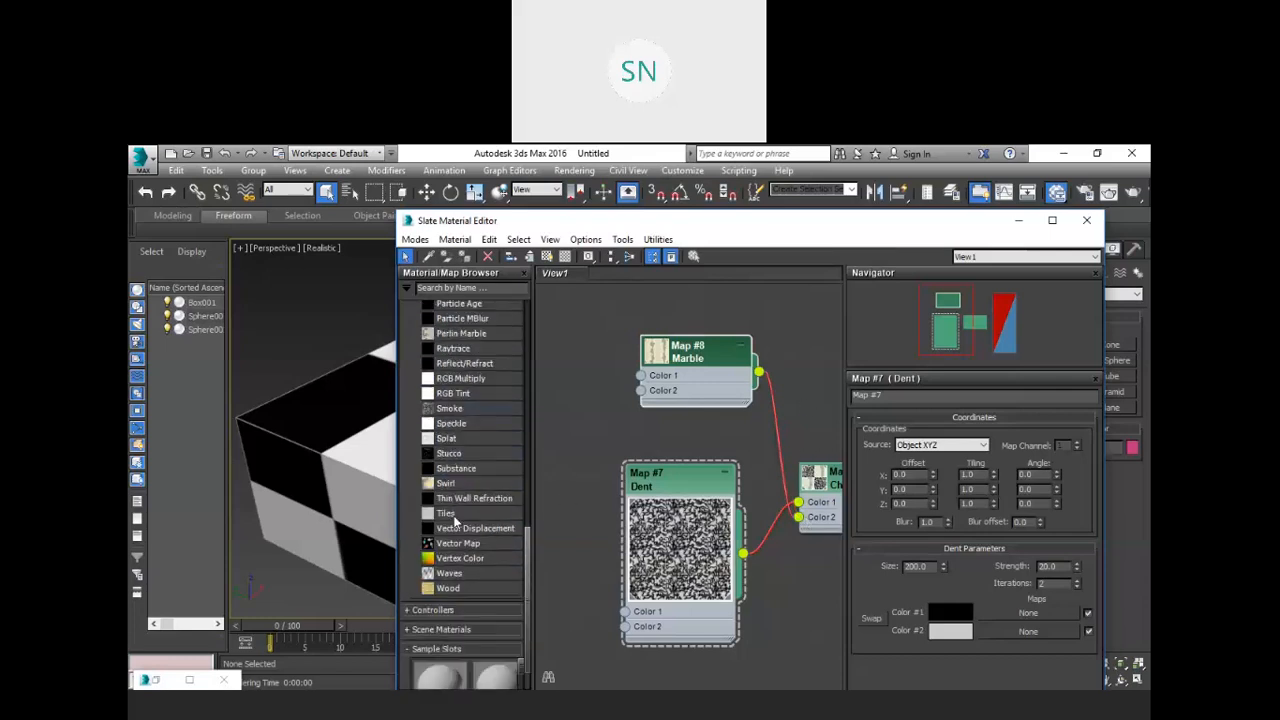
pyautogui.click(698, 347)
pyautogui.press('Delete')
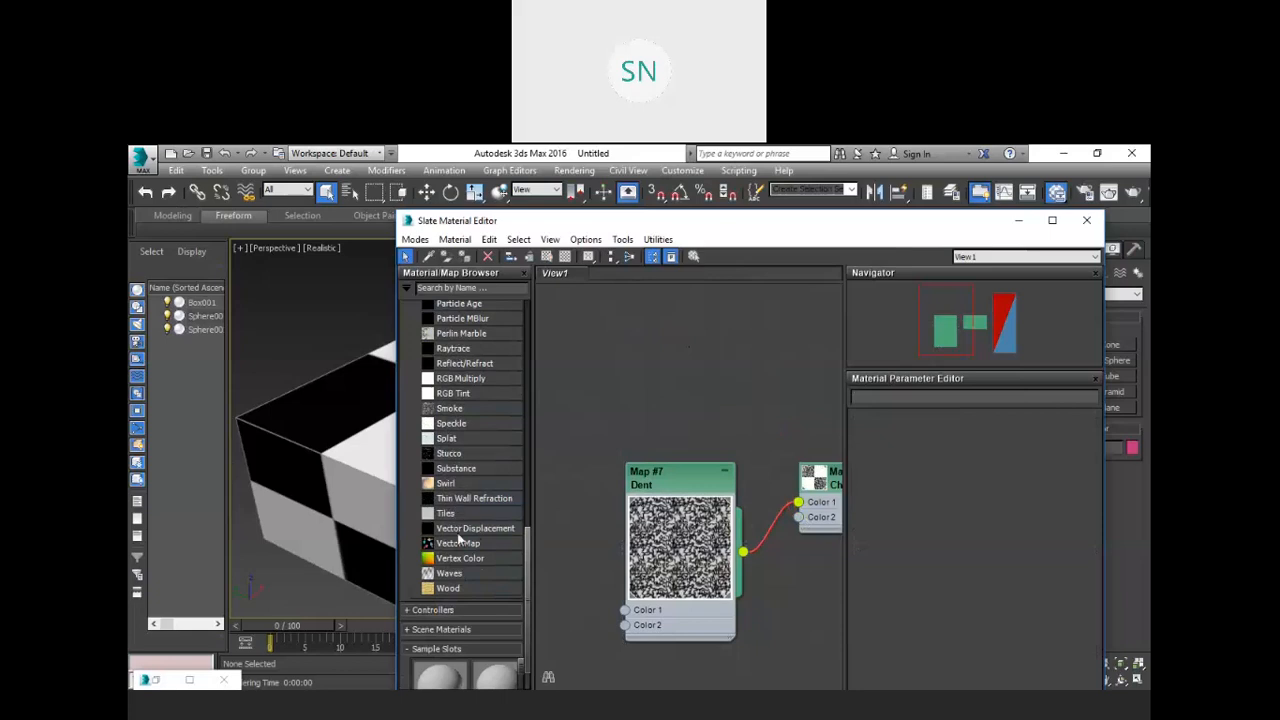
pyautogui.moveTo(455, 563); pyautogui.dragTo(622, 425)
pyautogui.moveTo(650, 384); pyautogui.dragTo(649, 297)
pyautogui.moveTo(711, 362); pyautogui.dragTo(801, 518)
pyautogui.click(774, 382)
# Render the Perspective view despite missing map coordinates, examine the Vertex Color map on the objects, and close the render.
pyautogui.click(346, 308)
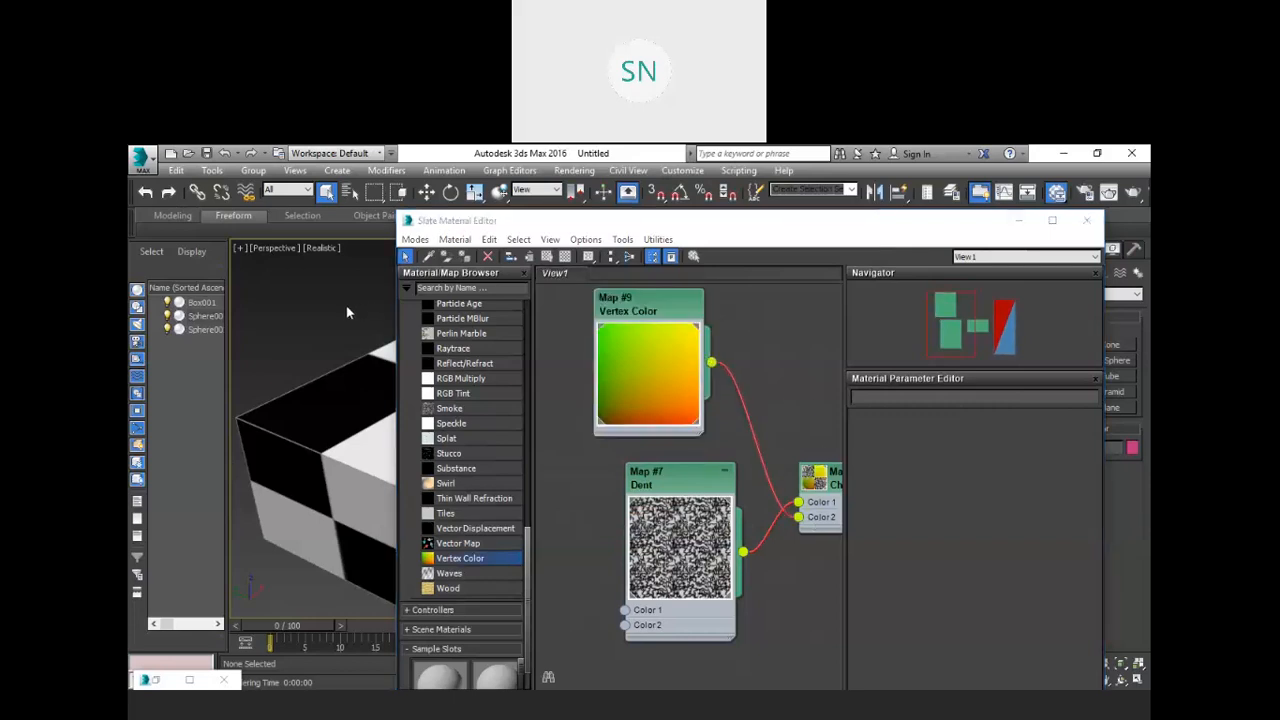
pyautogui.hotkey('shift', 'a')
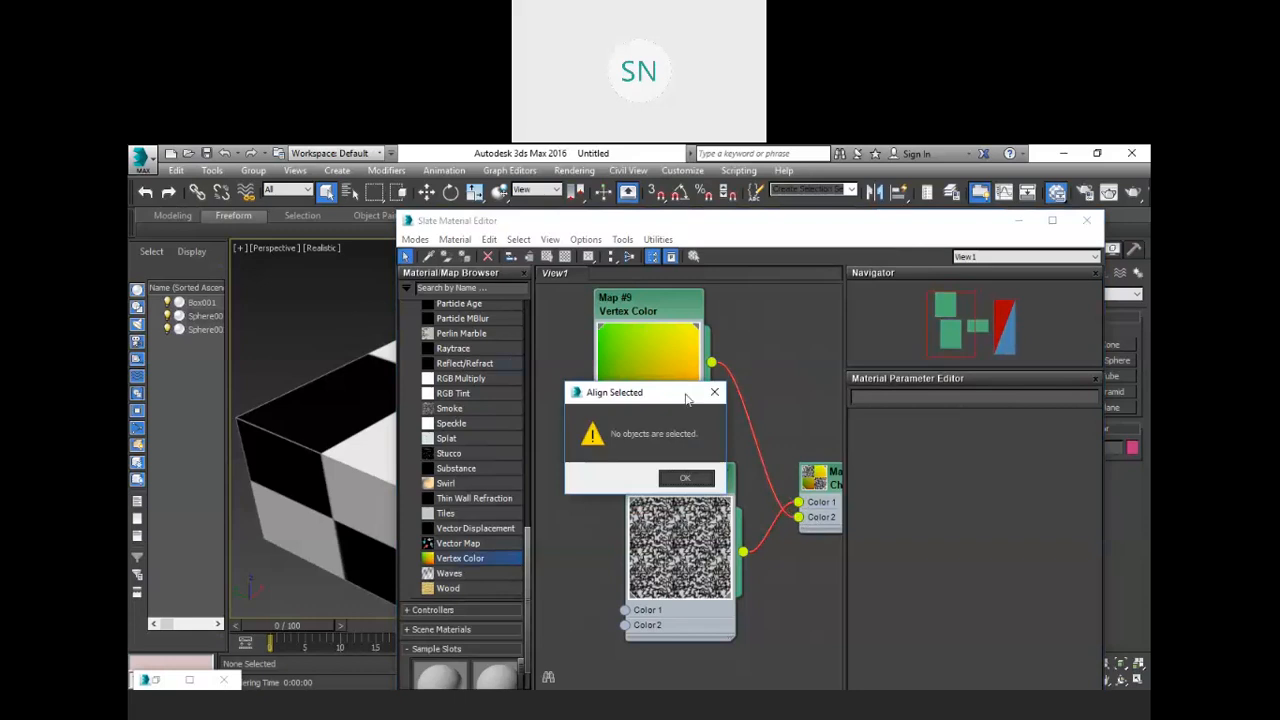
pyautogui.click(717, 393)
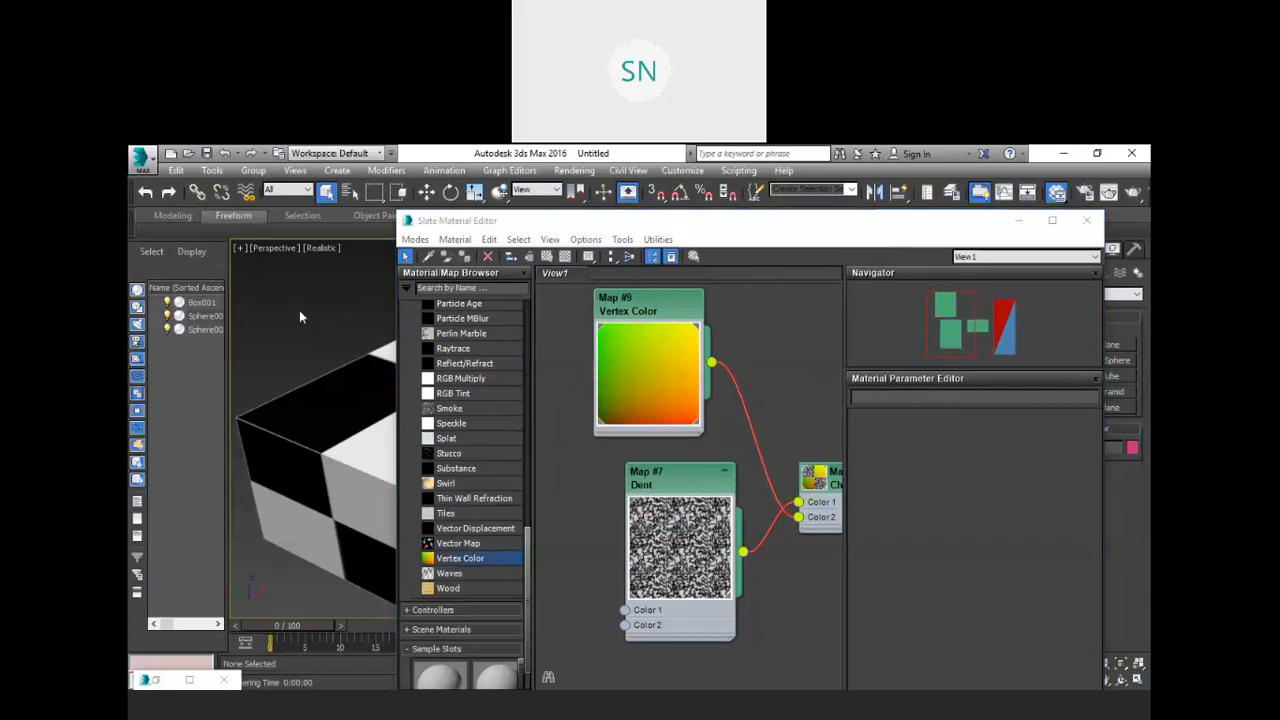
pyautogui.hotkey('shift', 'q')
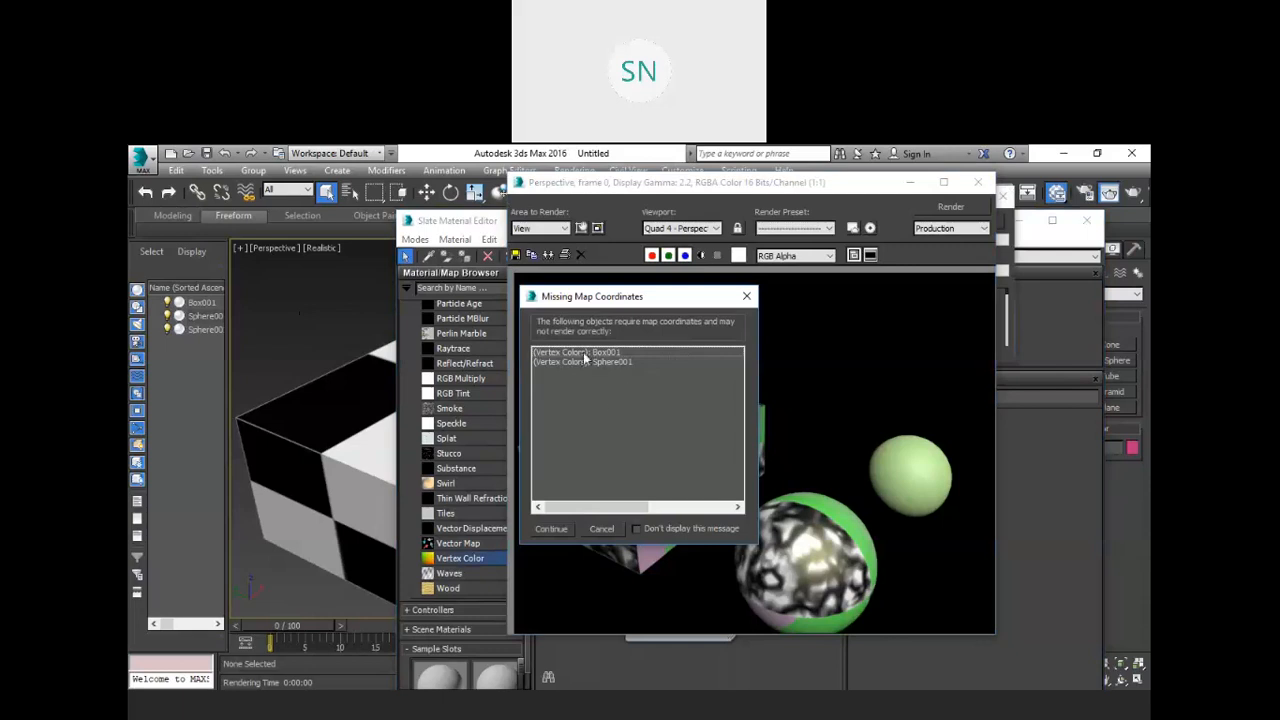
pyautogui.click(551, 529)
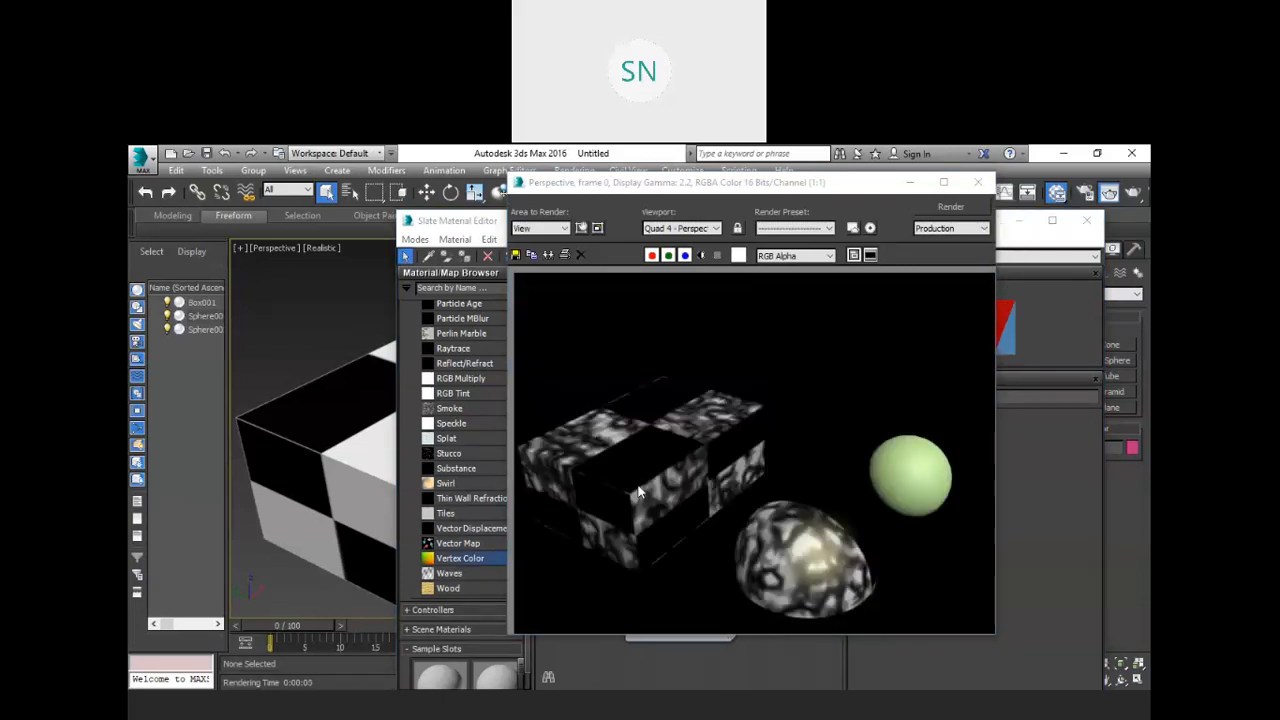
pyautogui.click(976, 182)
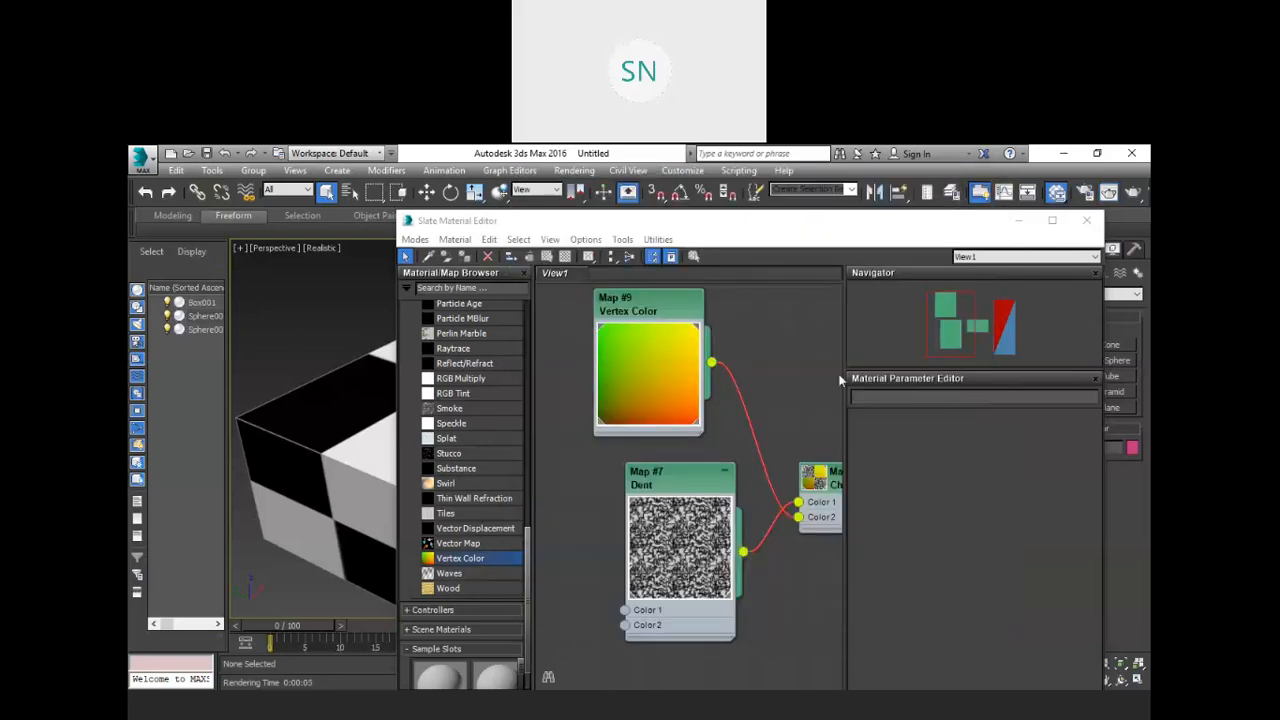
# Open the Vertex Color map's parameters and shrink the preview on its node.
pyautogui.moveTo(701, 504); pyautogui.dragTo(612, 486, button='middle')
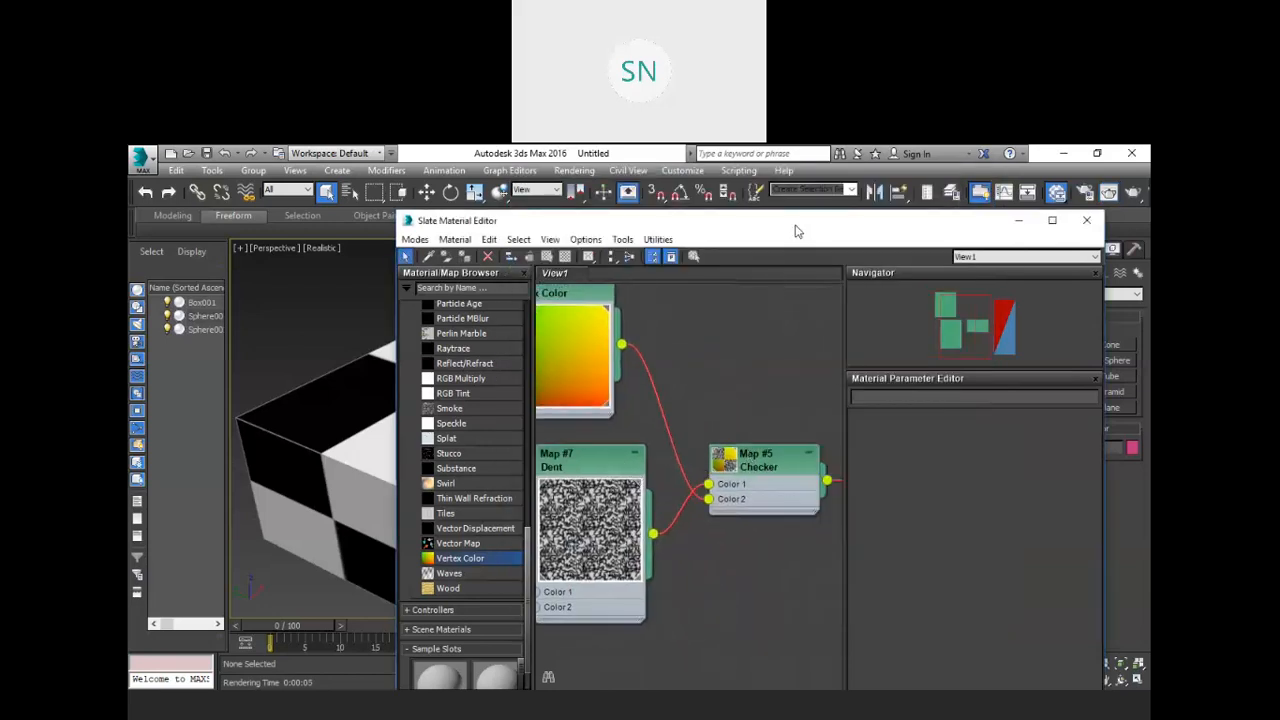
pyautogui.doubleClick(569, 313)
pyautogui.moveTo(668, 360); pyautogui.dragTo(718, 472, button='middle')
pyautogui.doubleClick(637, 408)
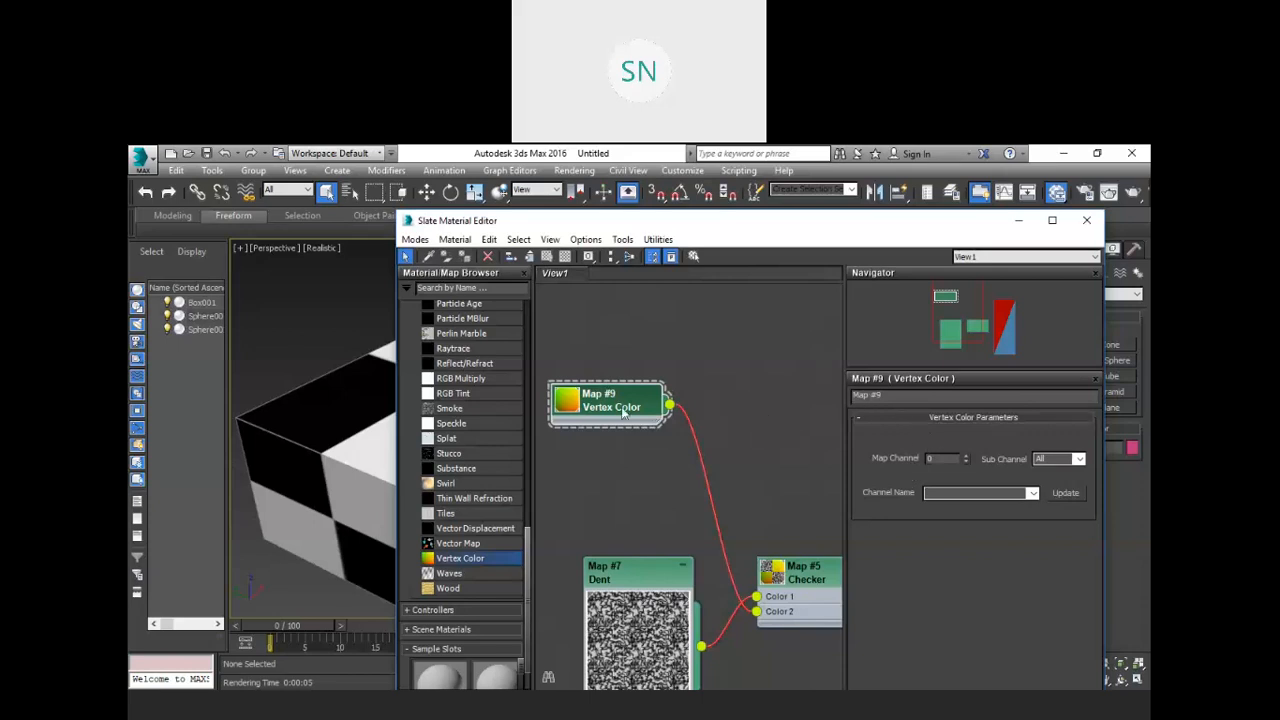
# Replace the Vertex Color map with a new Checker map placed above the Dent node and connected to the existing Checker's Color 2.
pyautogui.press('Delete')
pyautogui.scroll(-1, 465, 496)
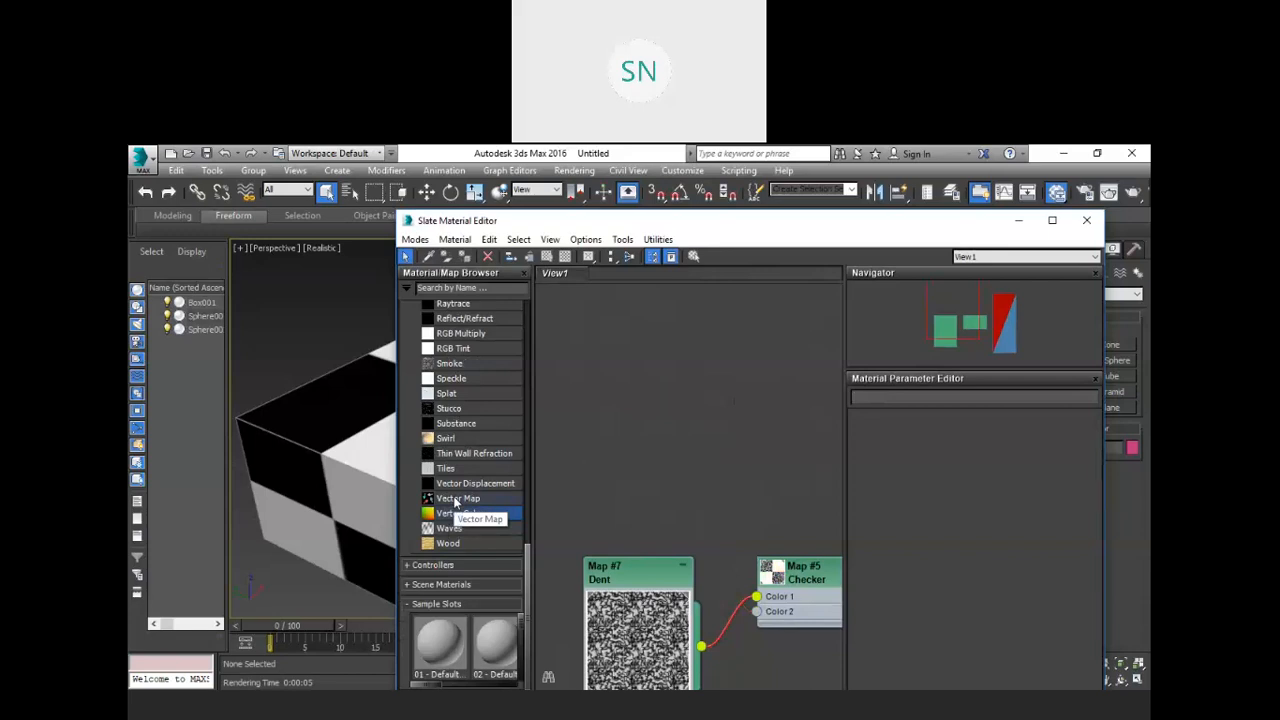
pyautogui.scroll(1, 466, 420)
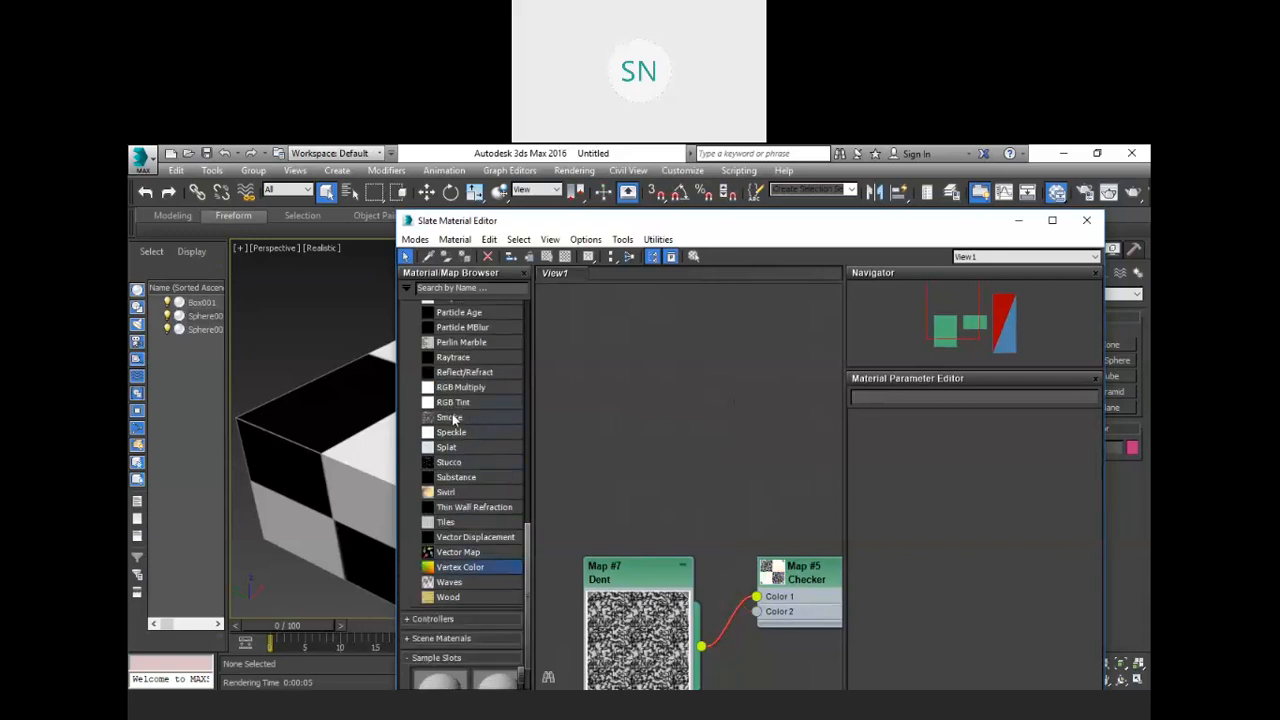
pyautogui.scroll(1, 458, 430)
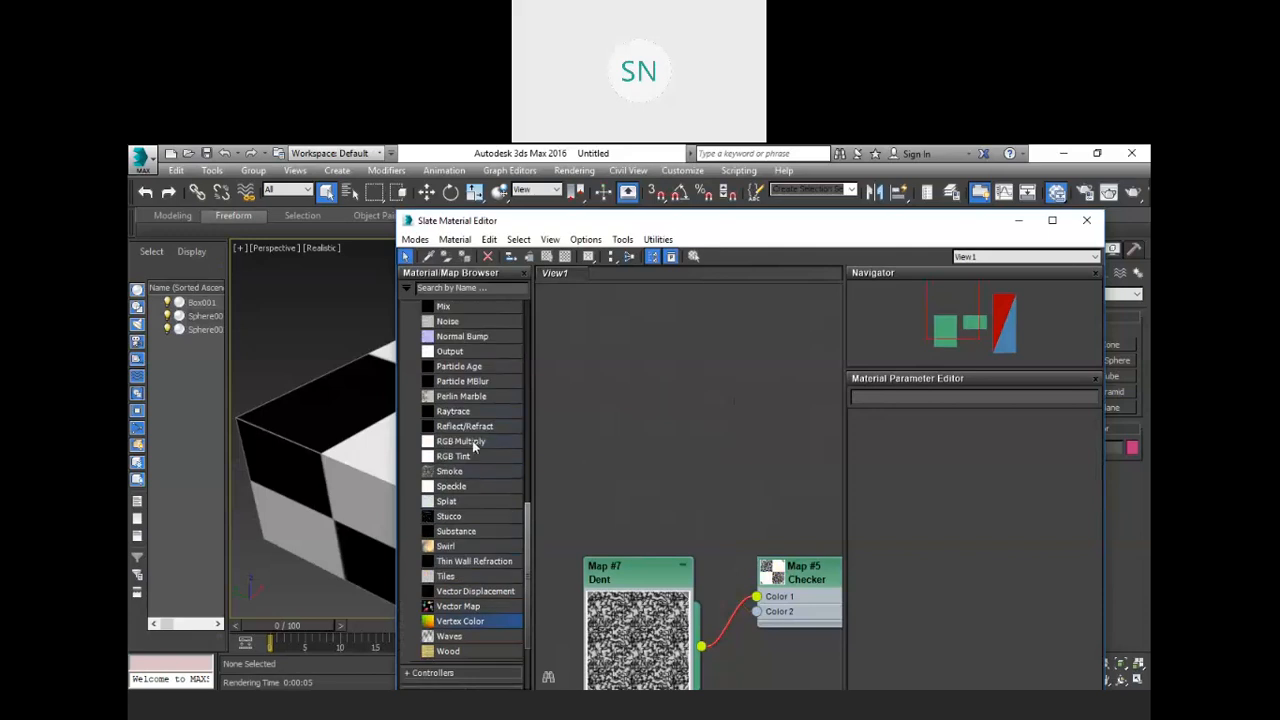
pyautogui.scroll(1, 467, 426)
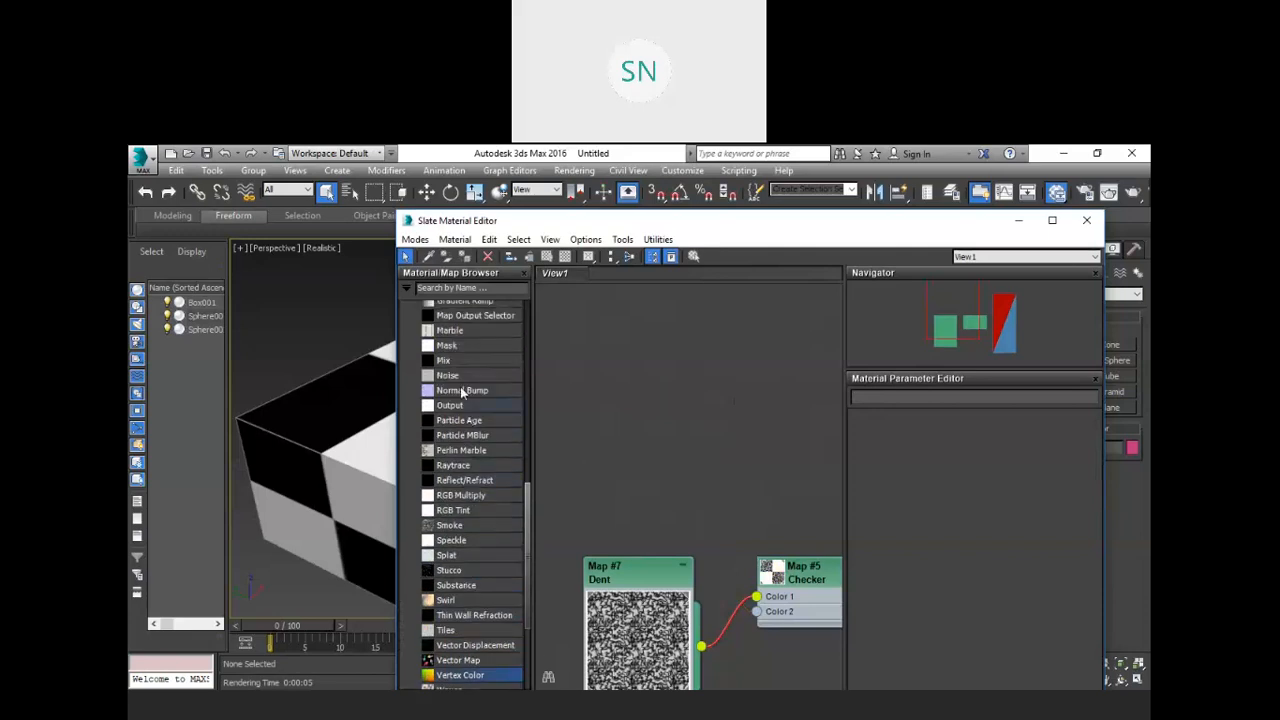
pyautogui.scroll(3, 461, 390)
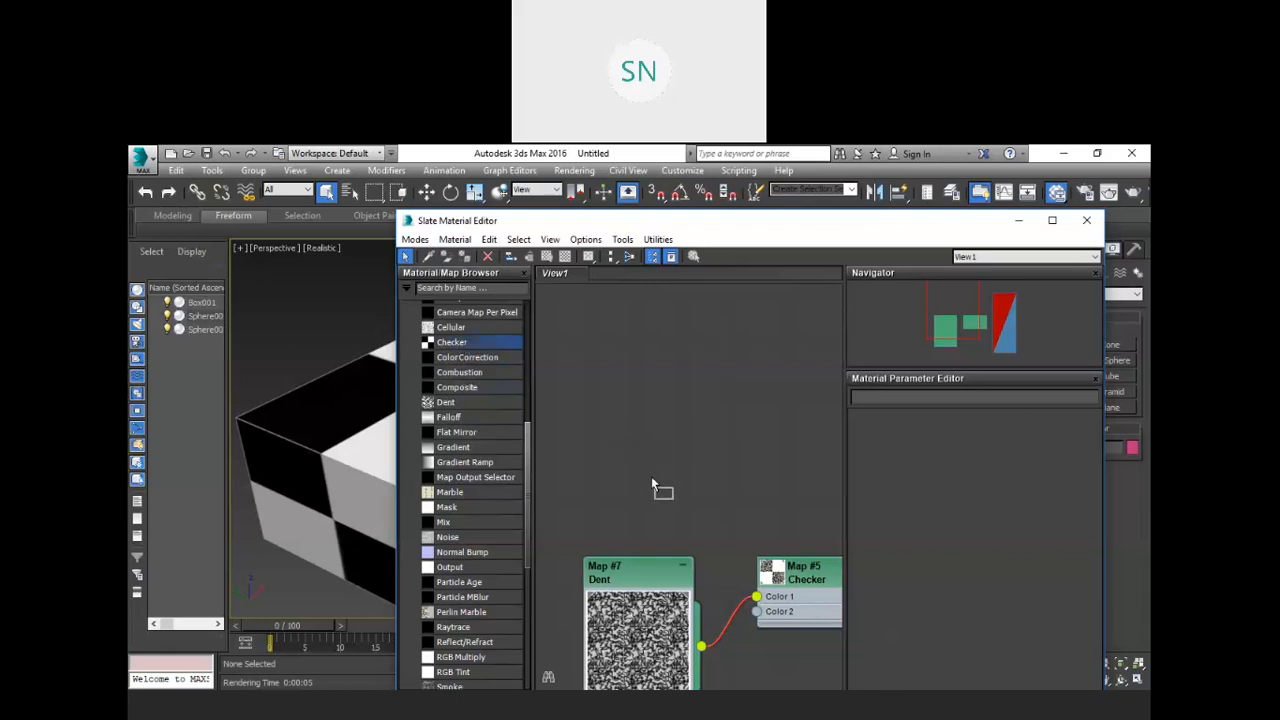
pyautogui.moveTo(632, 485); pyautogui.dragTo(757, 611)
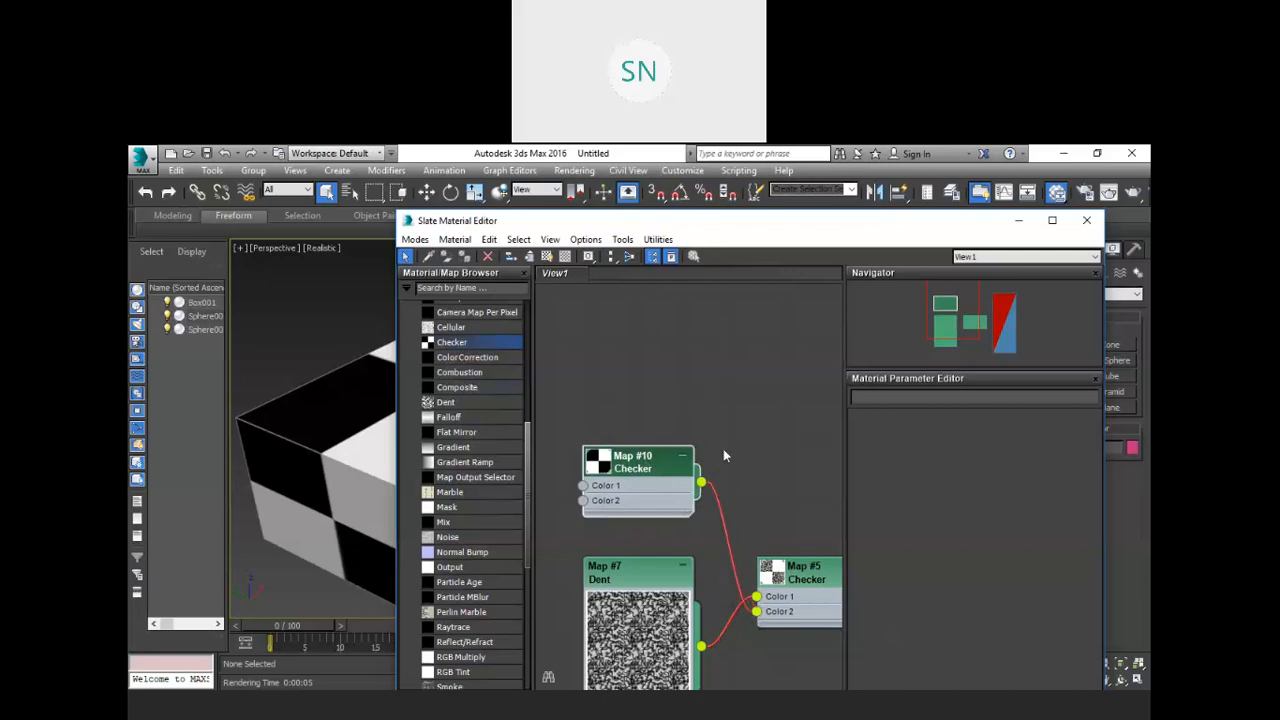
# Render the perspective view to check the checker and dent maps on the objects, and close the rendered frame.
pyautogui.click(311, 332)
pyautogui.hotkey('shift', 'q')
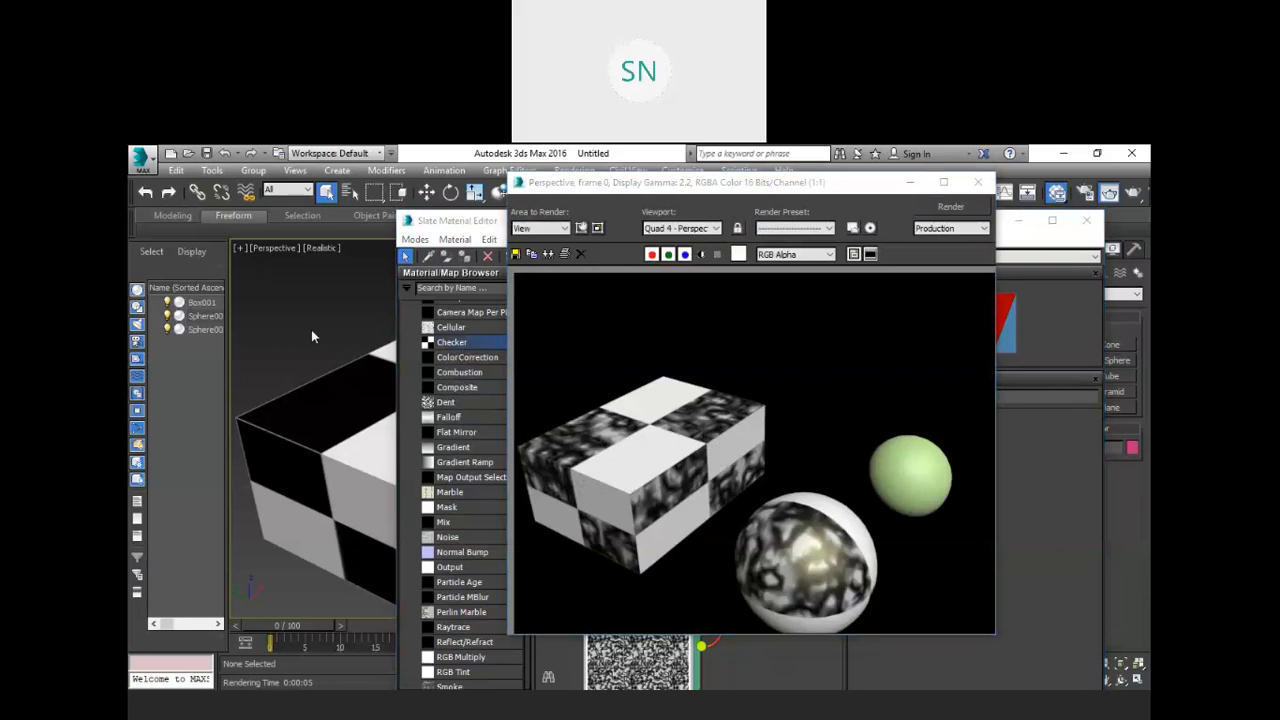
pyautogui.click(977, 182)
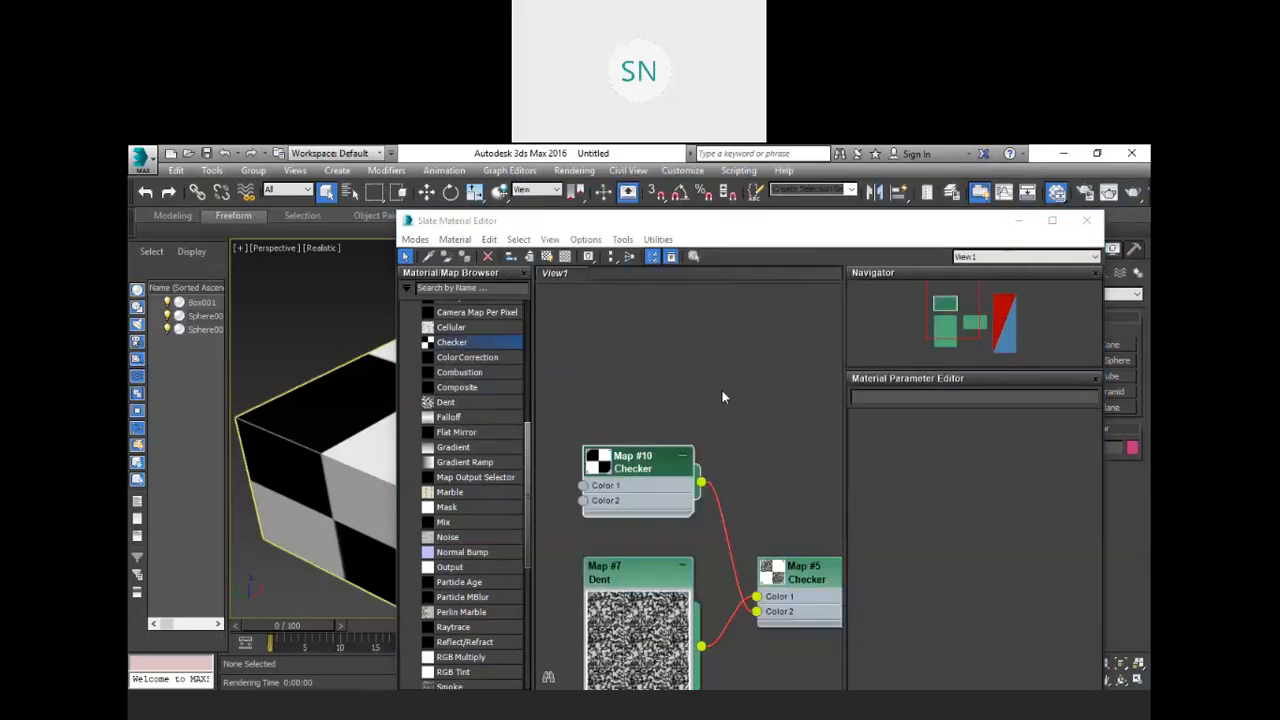
# Swap the two colors of the Map #10 Checker so that white is first and black second.
pyautogui.doubleClick(638, 462)
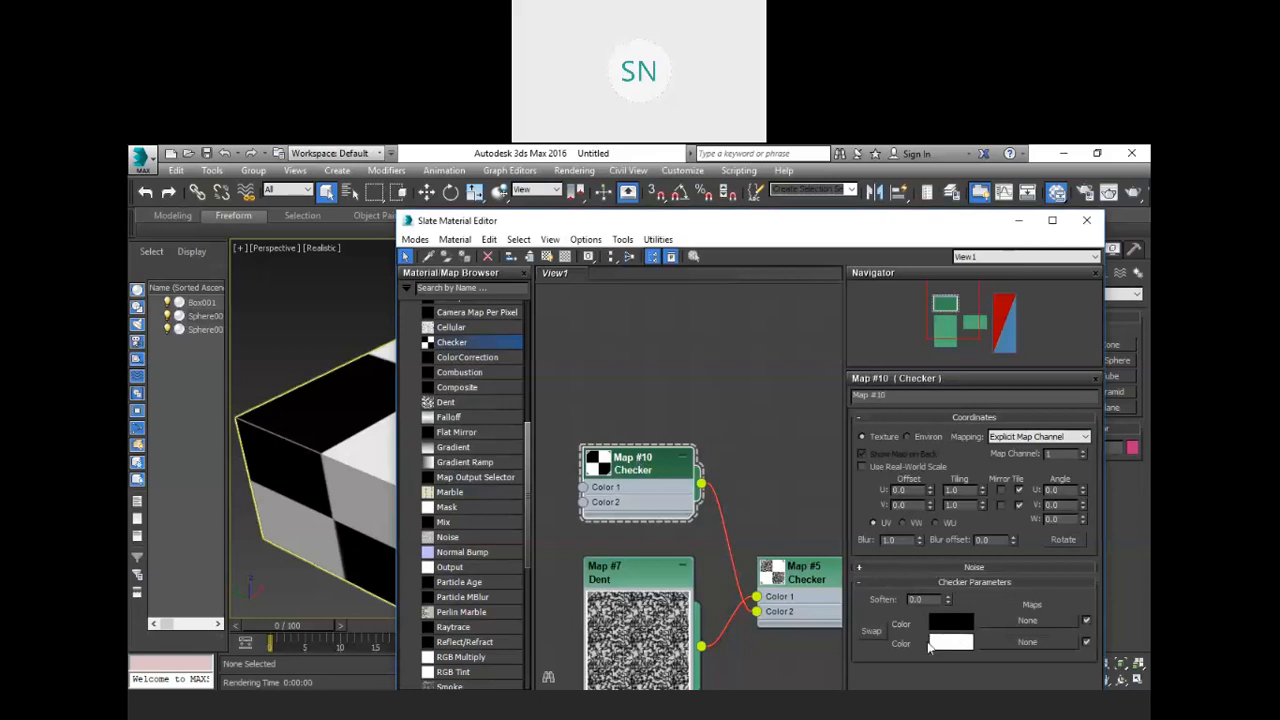
pyautogui.click(873, 630)
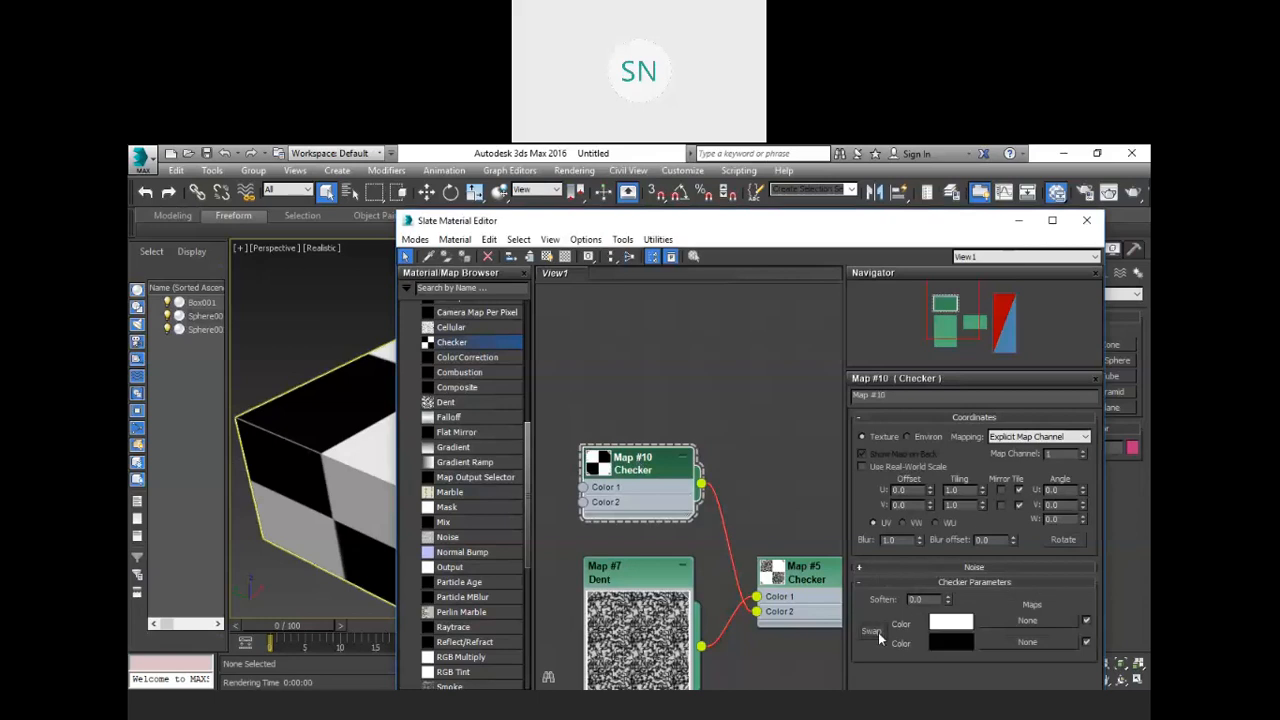
pyautogui.click(878, 632)
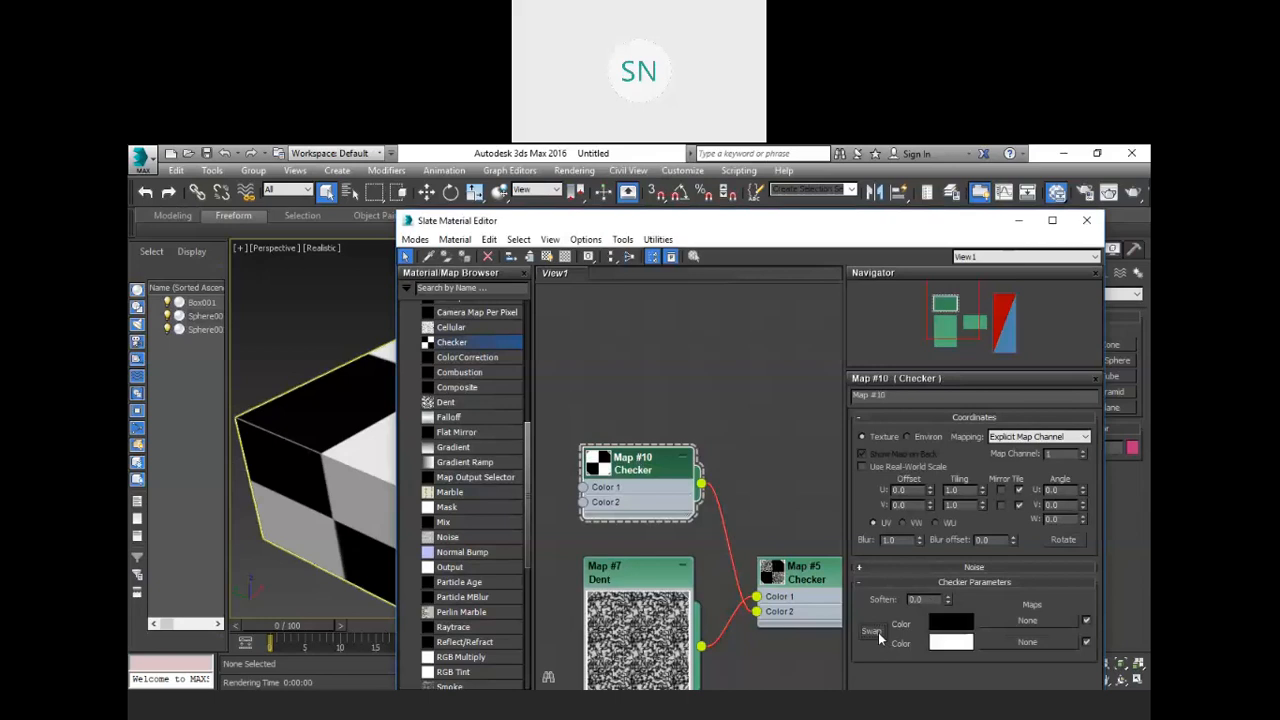
pyautogui.click(878, 632)
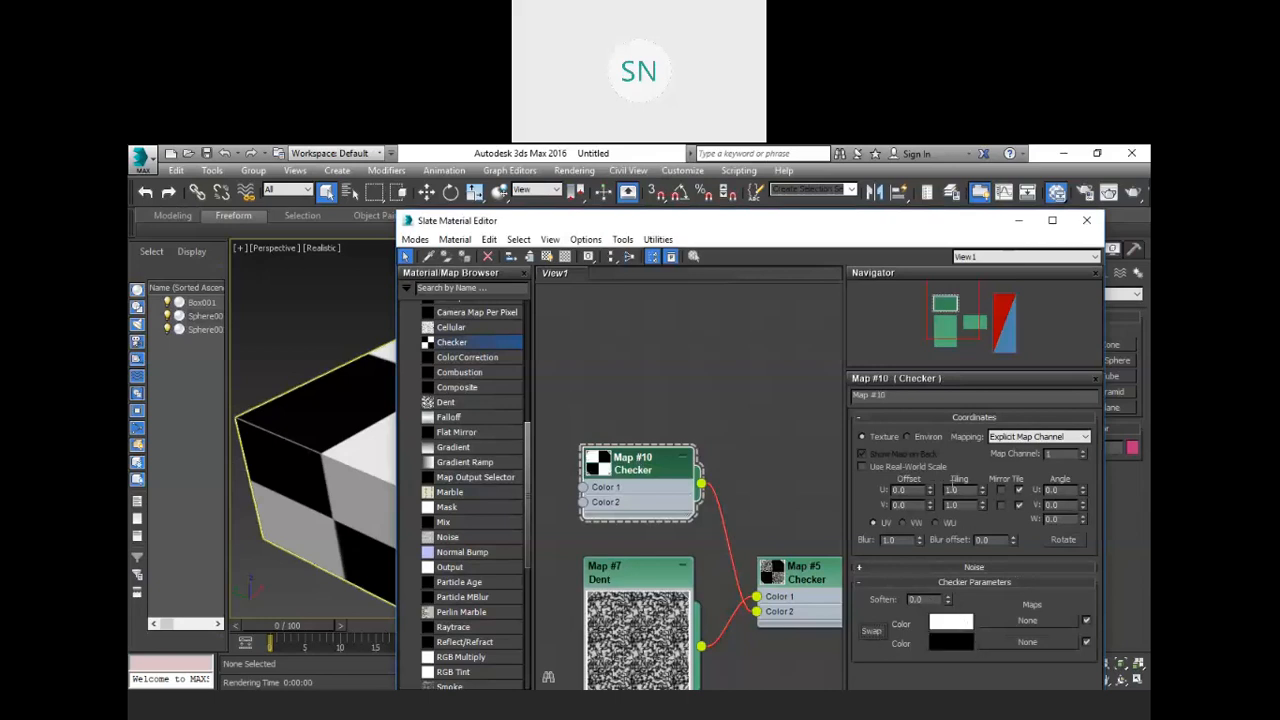
# Set the U and V tiling of the Map #10 Checker to 2.0.
pyautogui.doubleClick(955, 490)
pyautogui.write('2')
pyautogui.doubleClick(952, 505)
pyautogui.write('2')
pyautogui.press('Return')
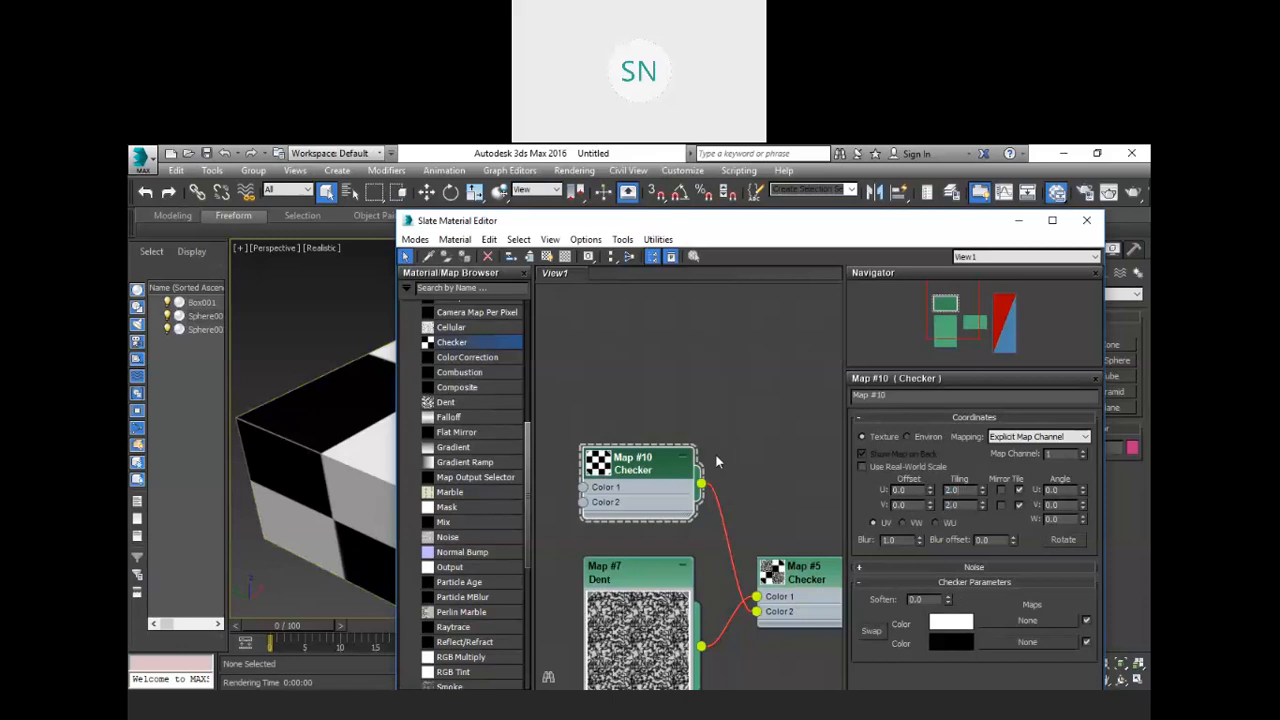
# Render the perspective view to inspect the tiled checker on the objects, and minimize the rendered frame.
pyautogui.click(357, 320)
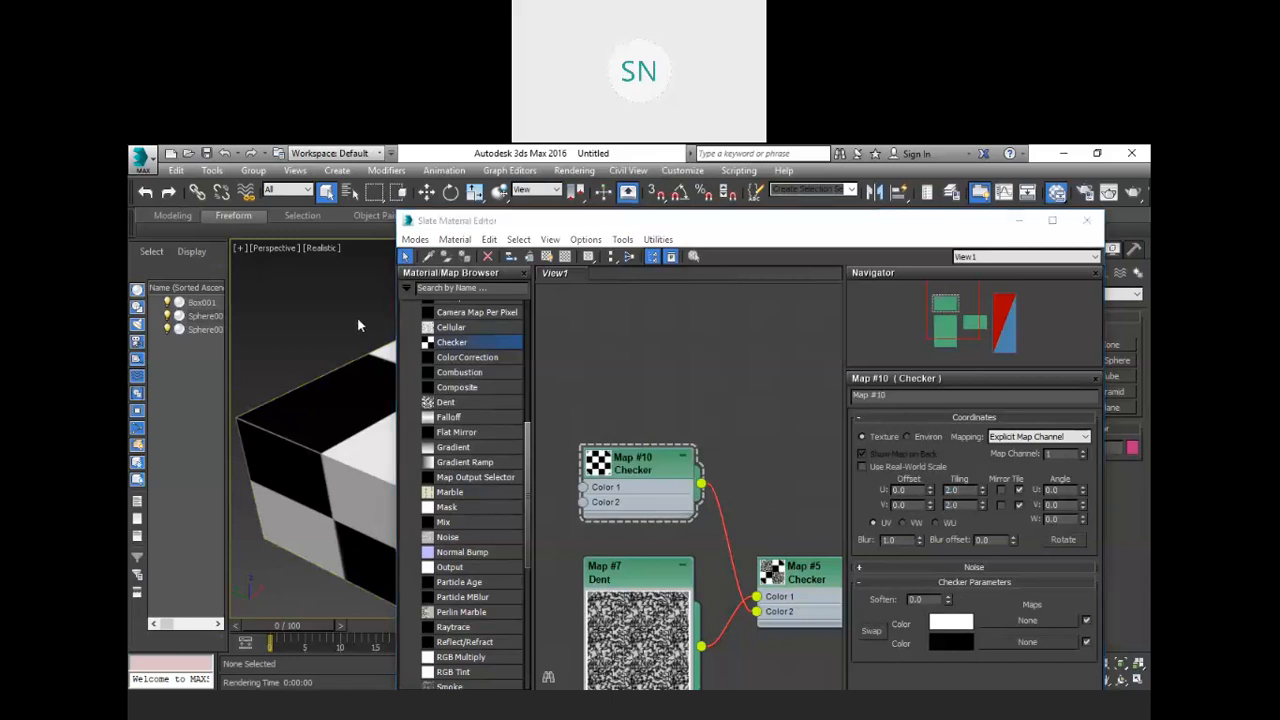
pyautogui.hotkey('shift', 'q')
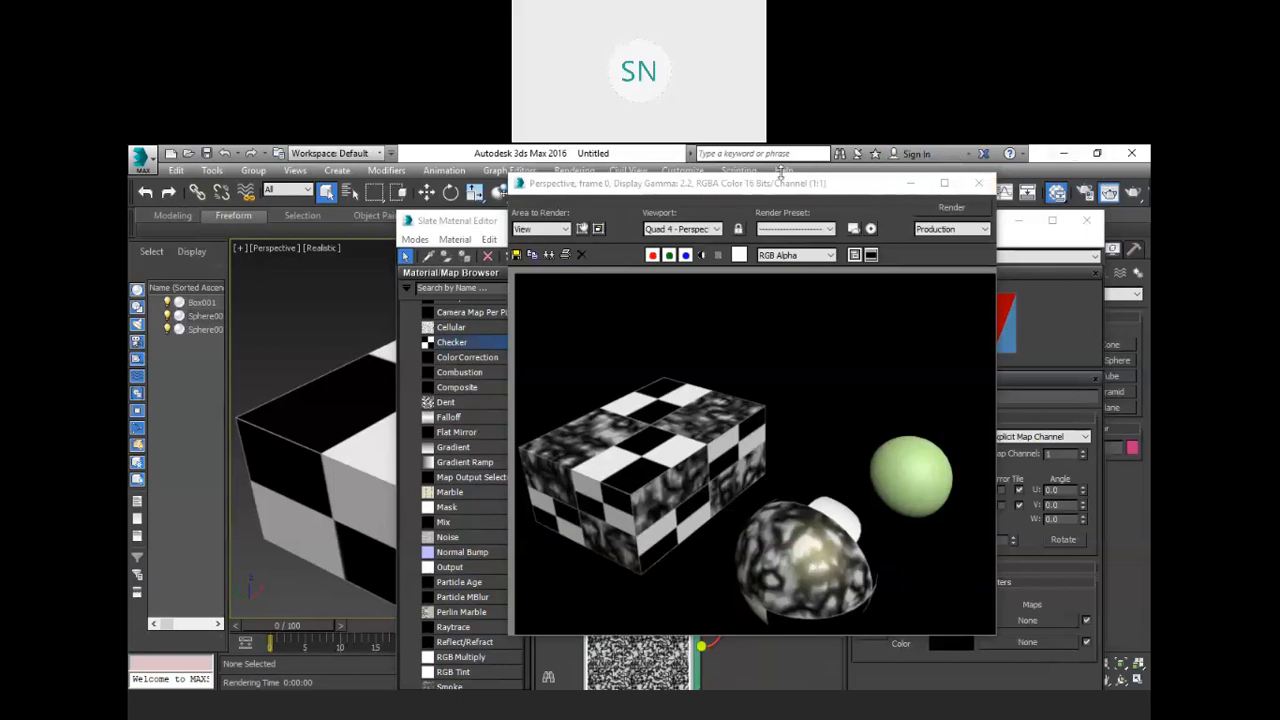
pyautogui.click(697, 185)
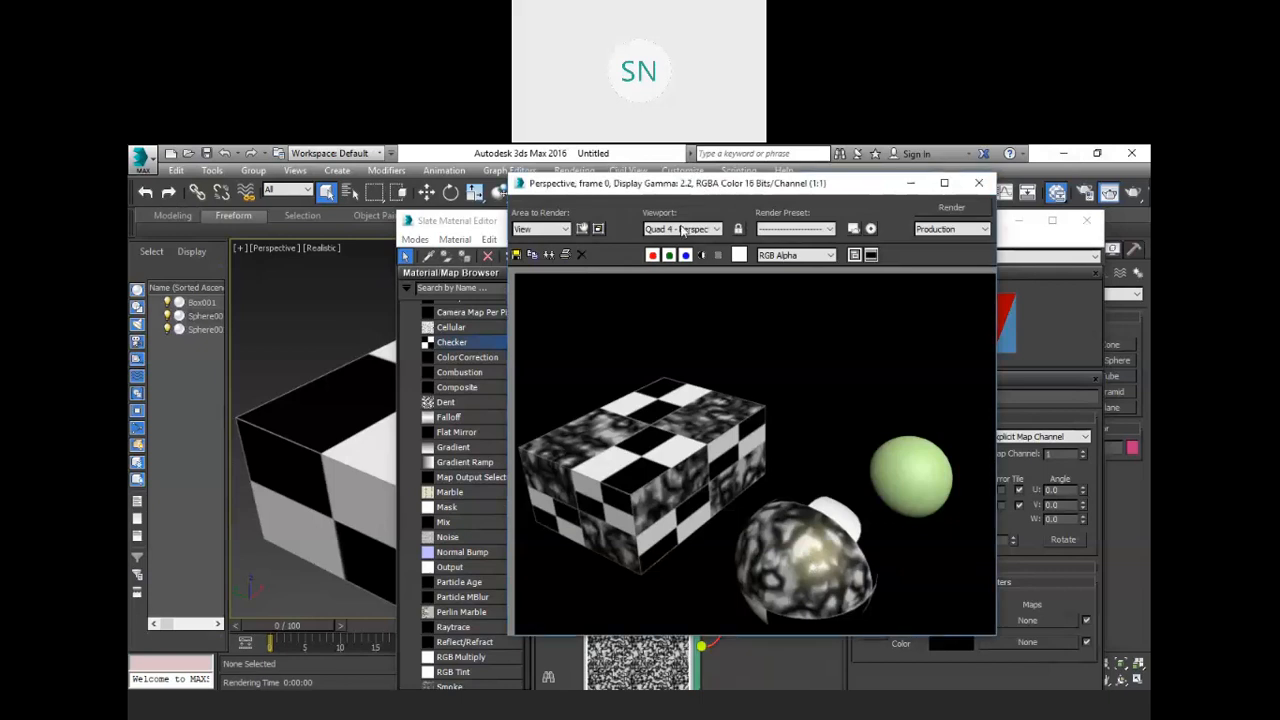
pyautogui.moveTo(683, 229); pyautogui.dragTo(683, 229)
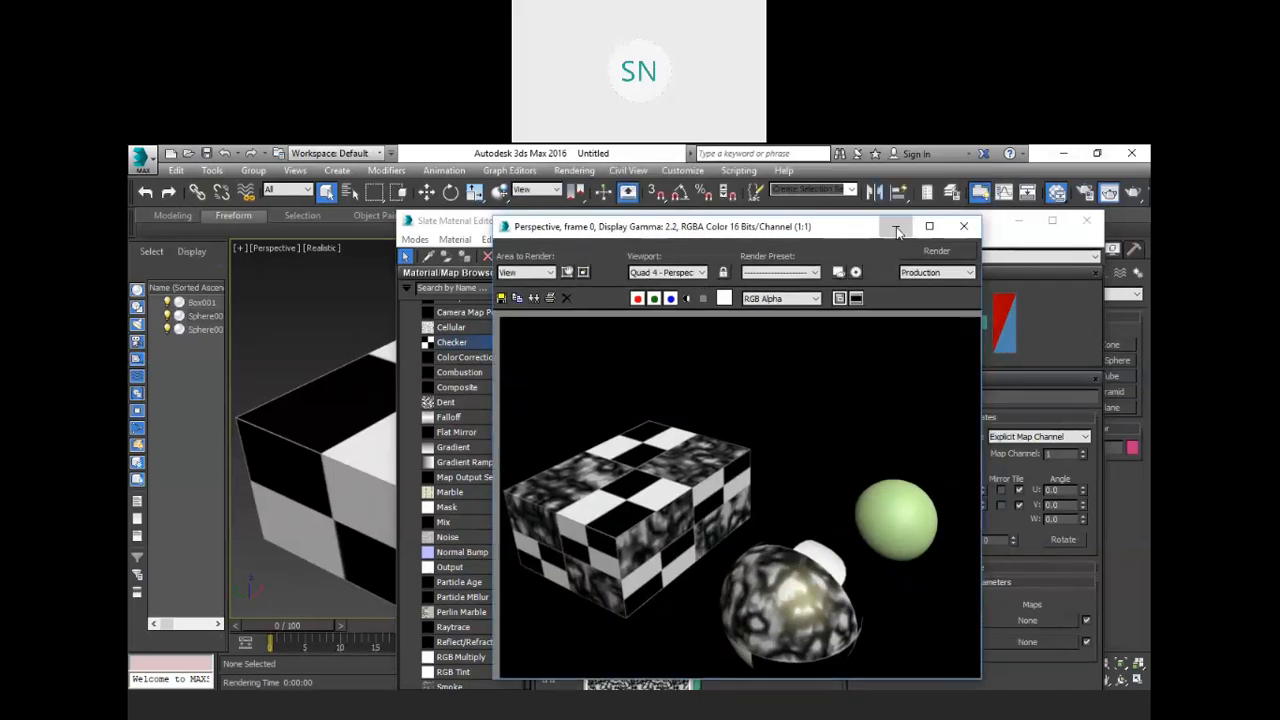
pyautogui.click(897, 231)
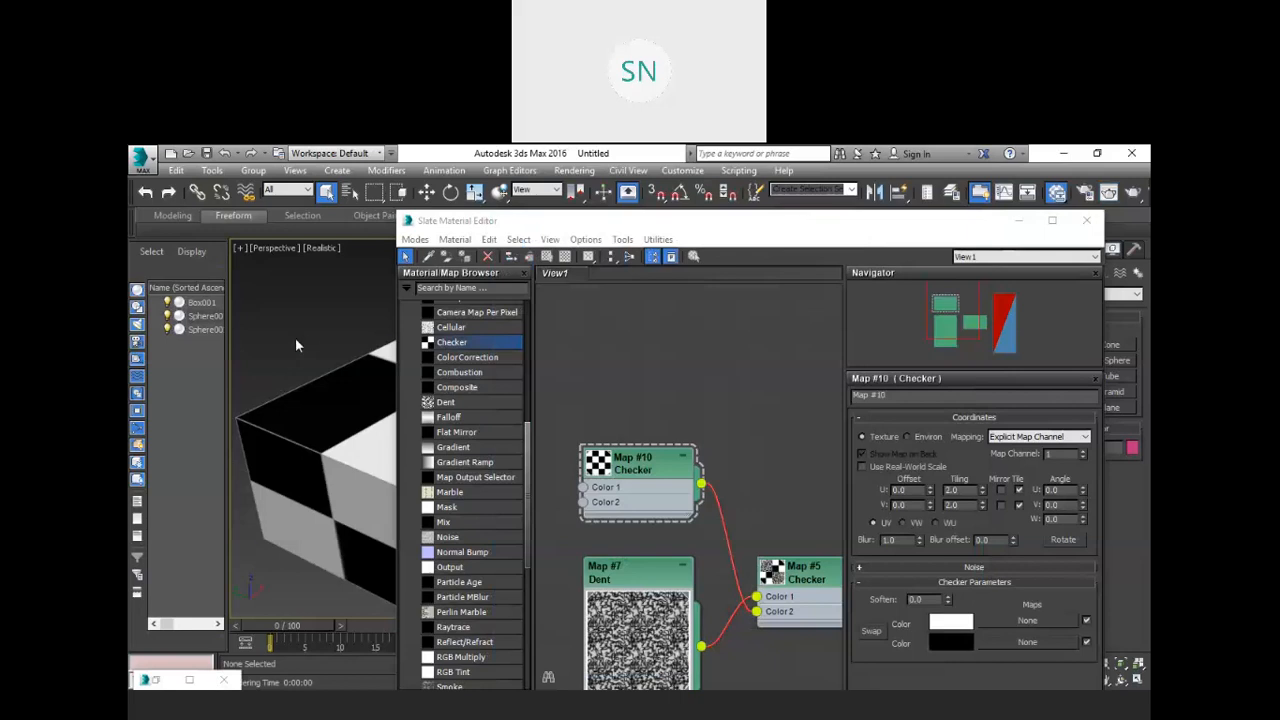
# Switch to File Explorer, look over the brick texture images in the material folder, and return to 3ds Max.
pyautogui.click(488, 711)
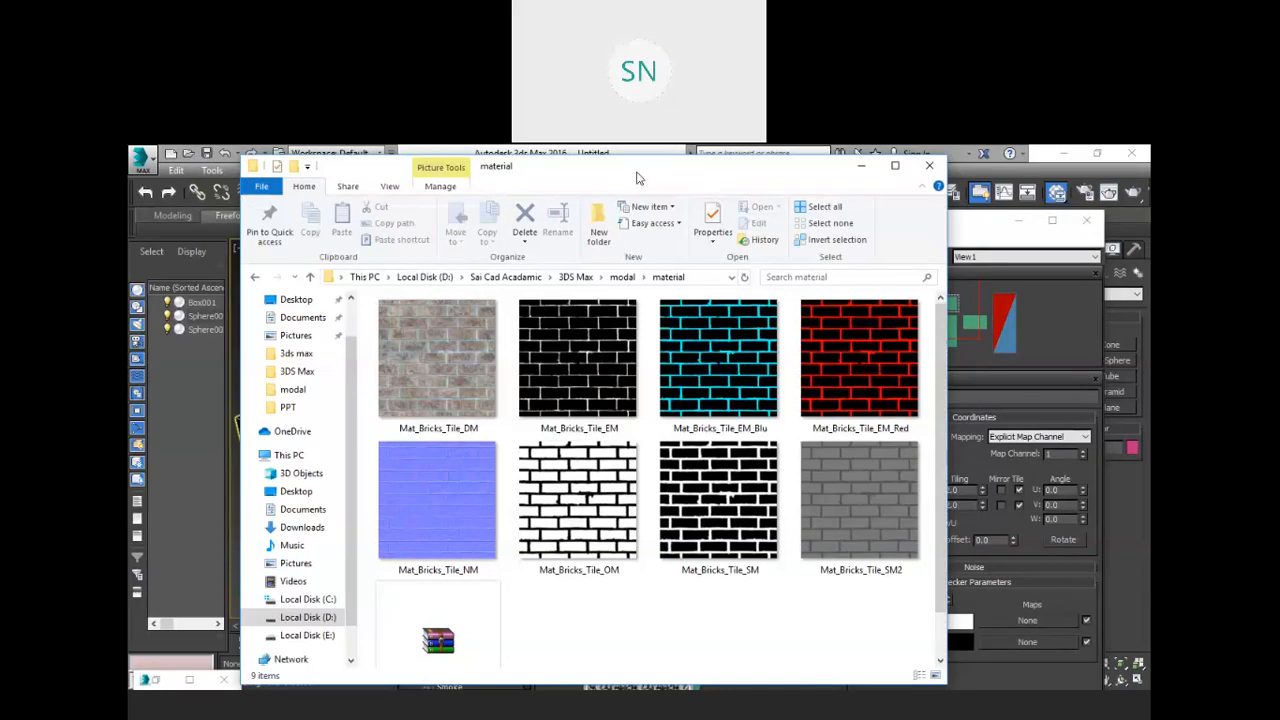
pyautogui.moveTo(636, 178); pyautogui.dragTo(753, 183)
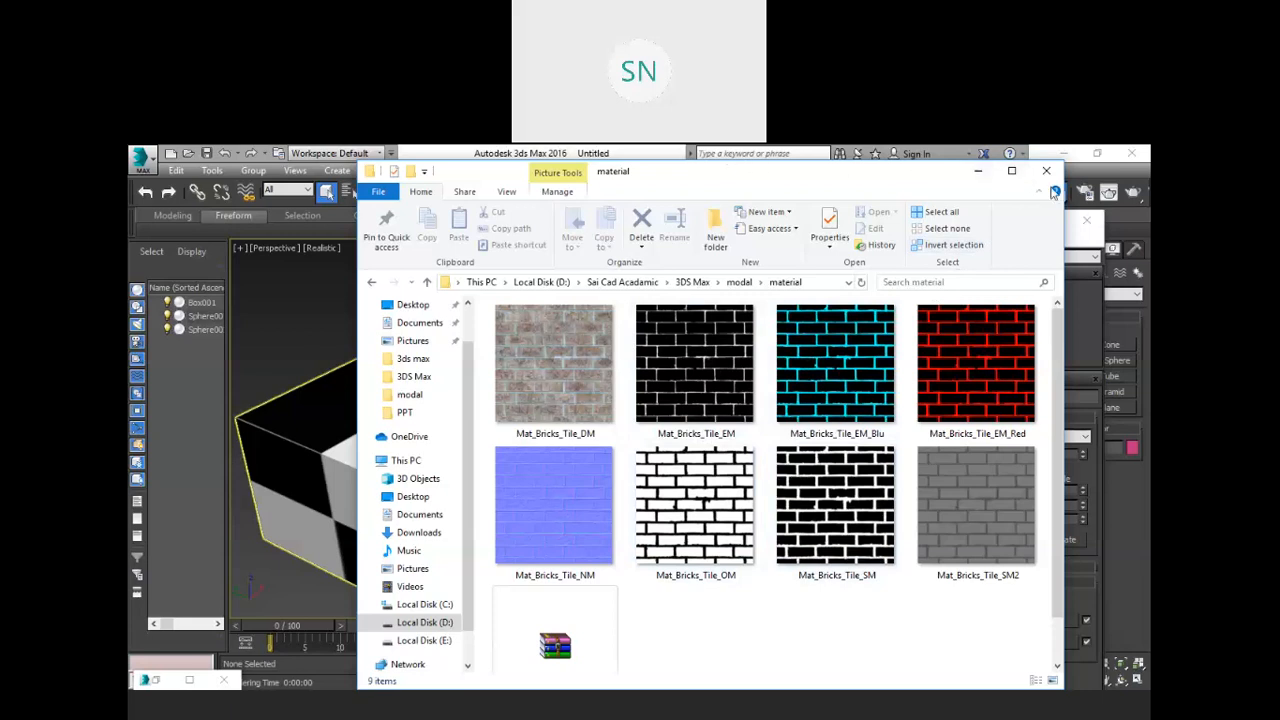
pyautogui.click(977, 171)
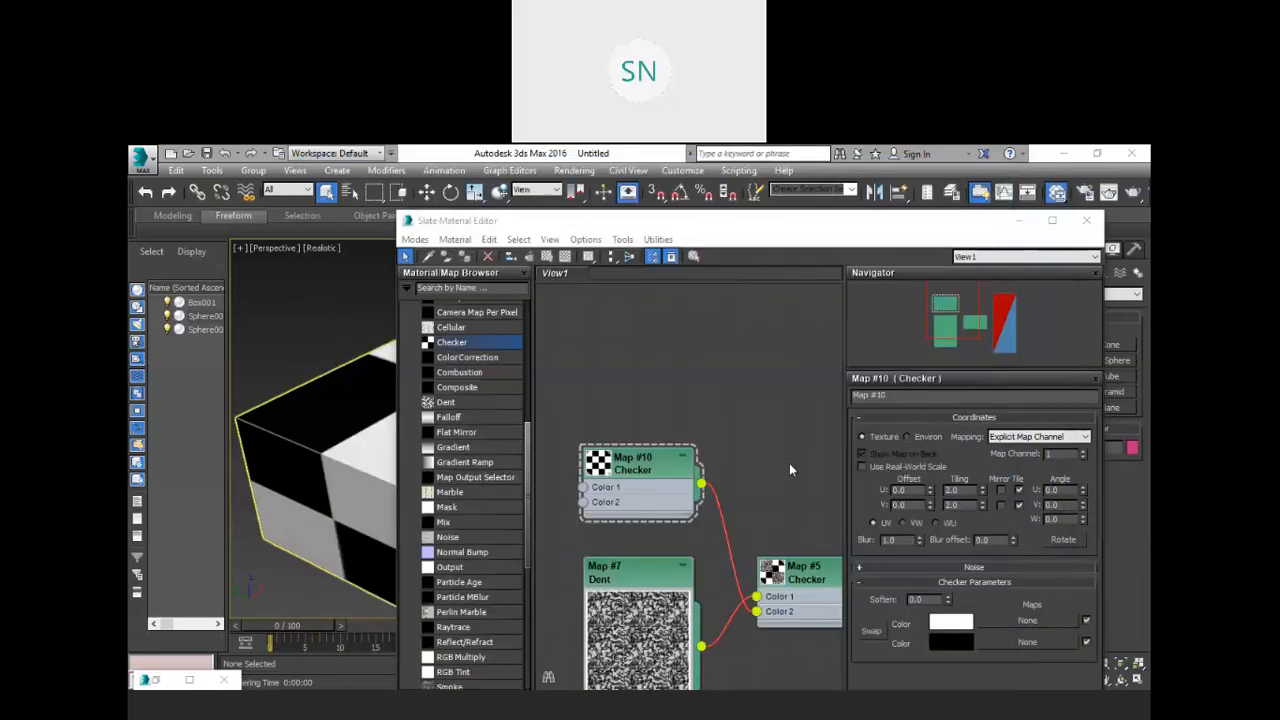
# Delete all material and map nodes from the Slate Material Editor view and close the editor.
pyautogui.scroll(-5, 789, 463)
pyautogui.moveTo(815, 551); pyautogui.dragTo(599, 377)
pyautogui.press('Delete')
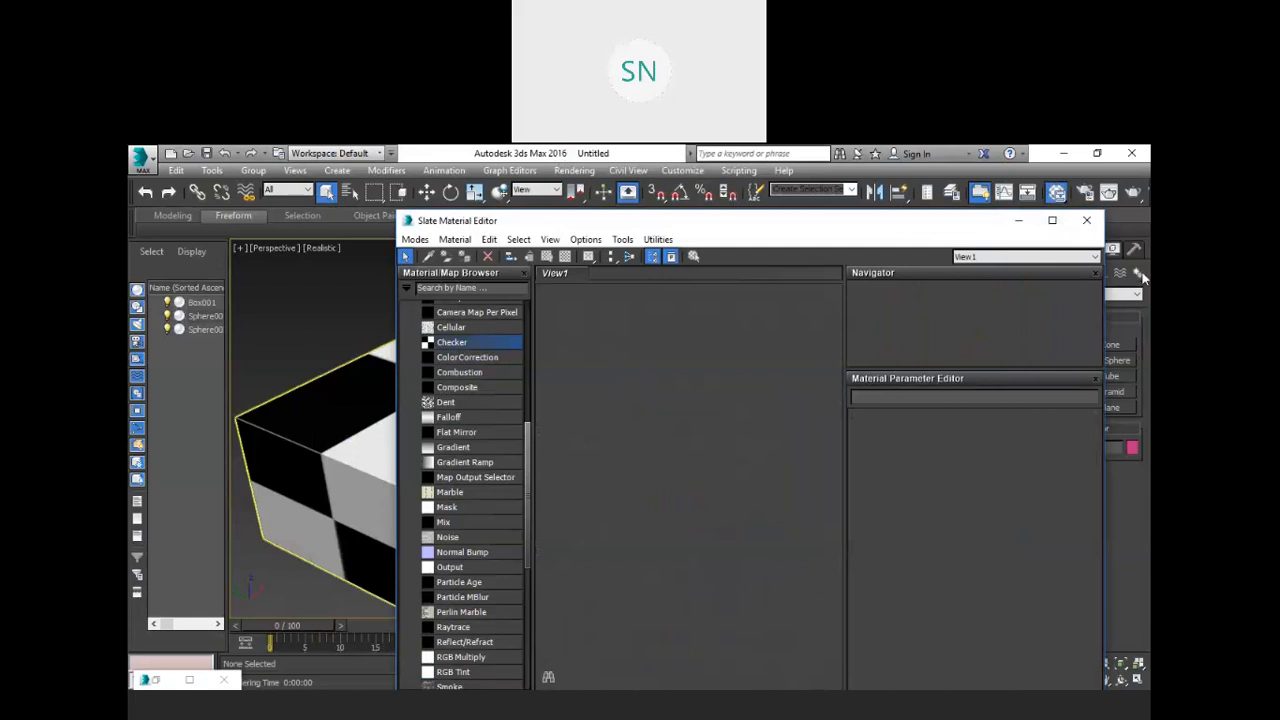
pyautogui.click(1086, 220)
# Delete the box and both spheres from the scene.
pyautogui.scroll(-5, 736, 472)
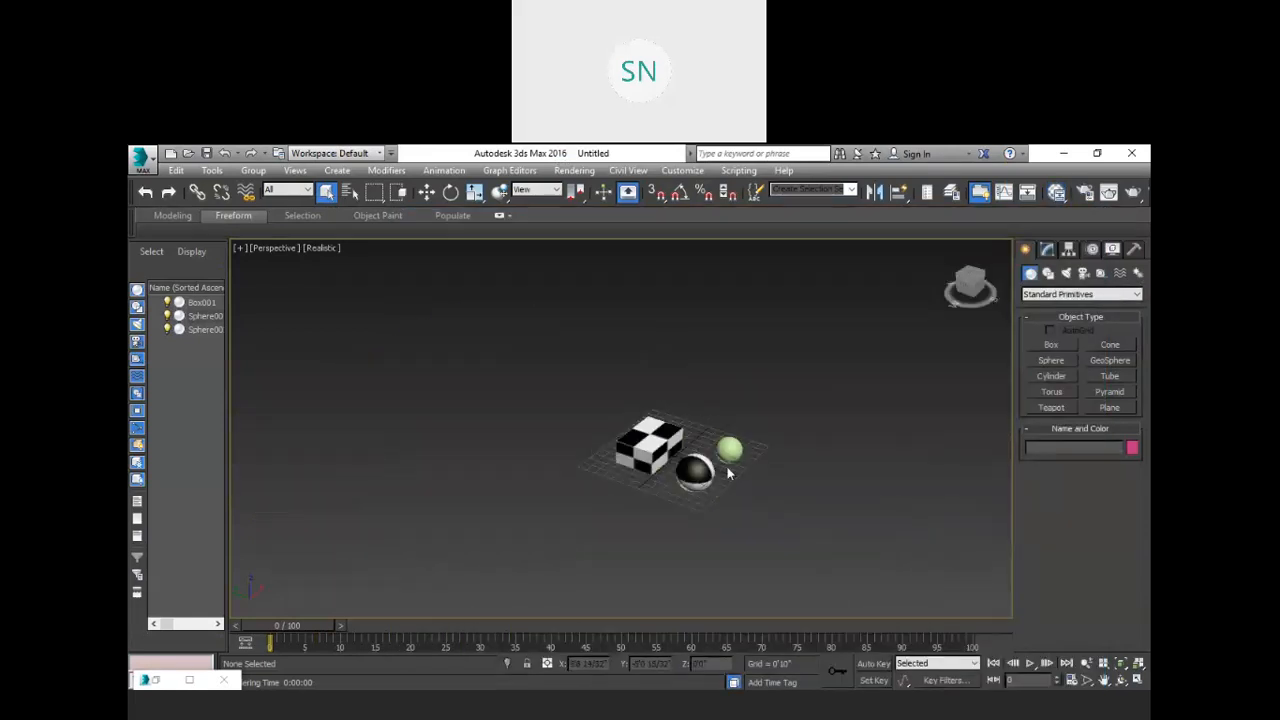
pyautogui.scroll(3, 766, 494)
pyautogui.moveTo(770, 494); pyautogui.dragTo(504, 354)
pyautogui.press('Delete')
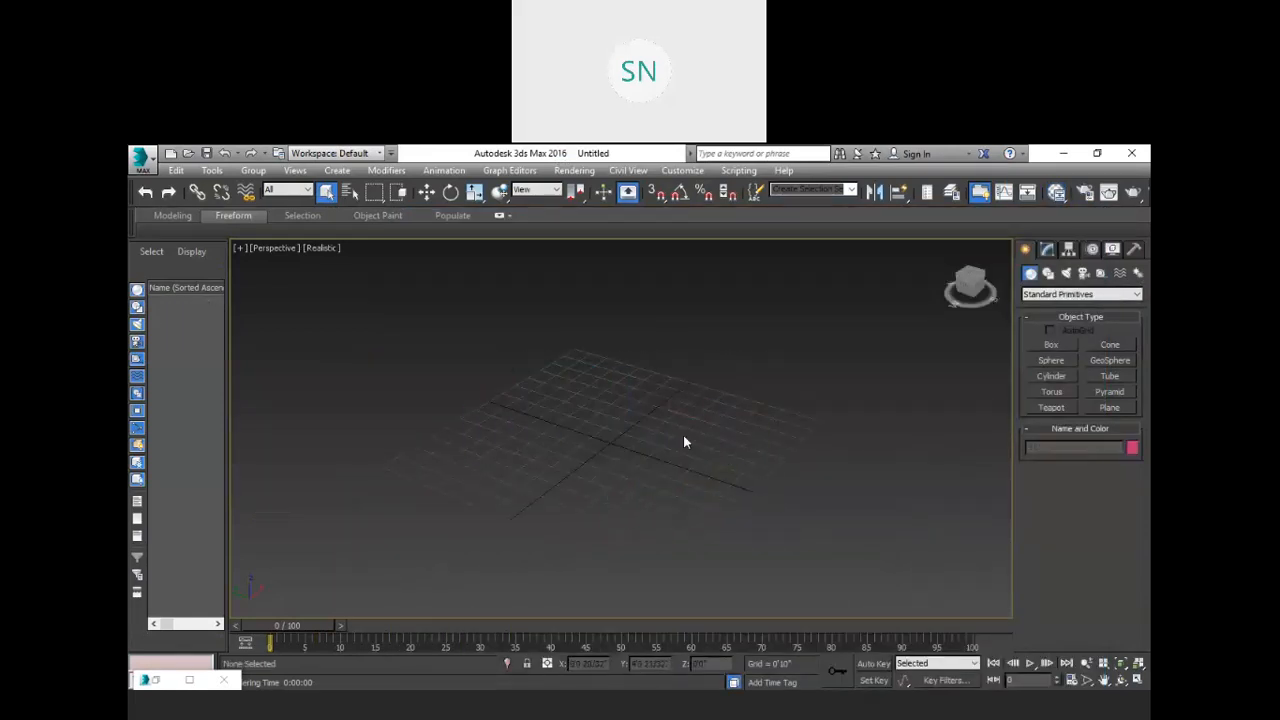
# Create a sphere near the grid center and set its radius to 2'0".
pyautogui.click(1052, 362)
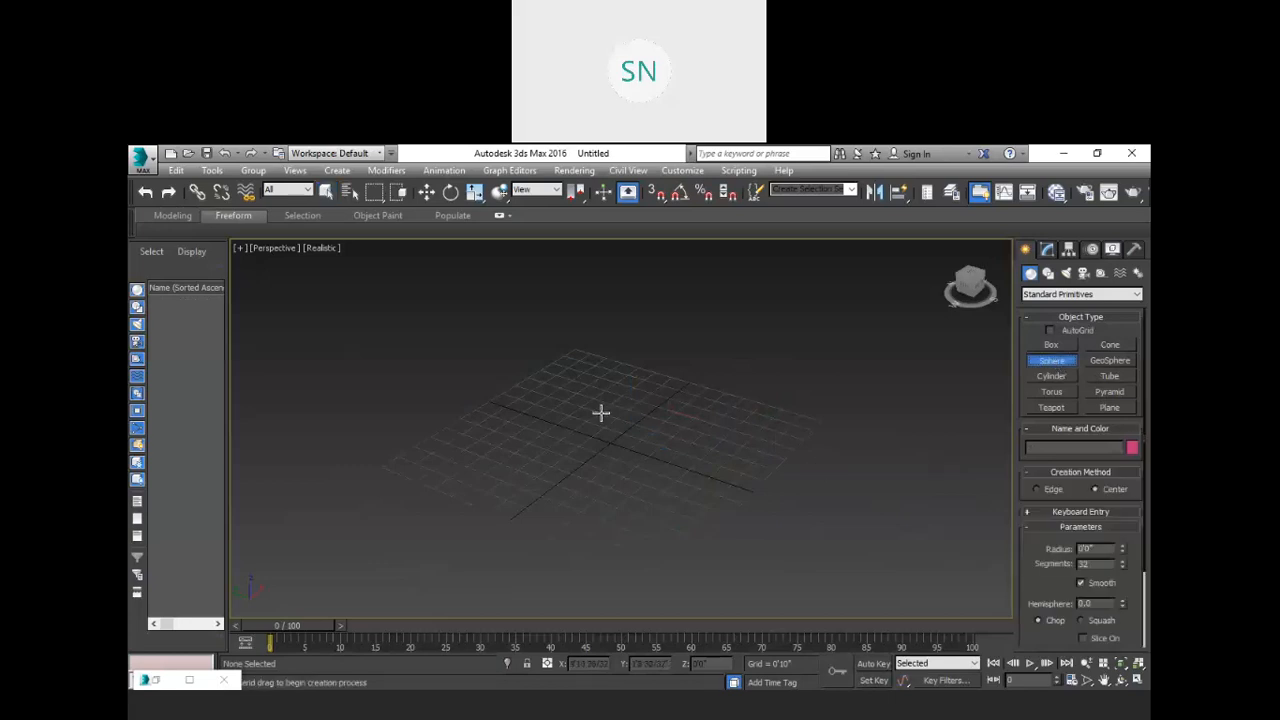
pyautogui.moveTo(636, 446); pyautogui.dragTo(704, 457)
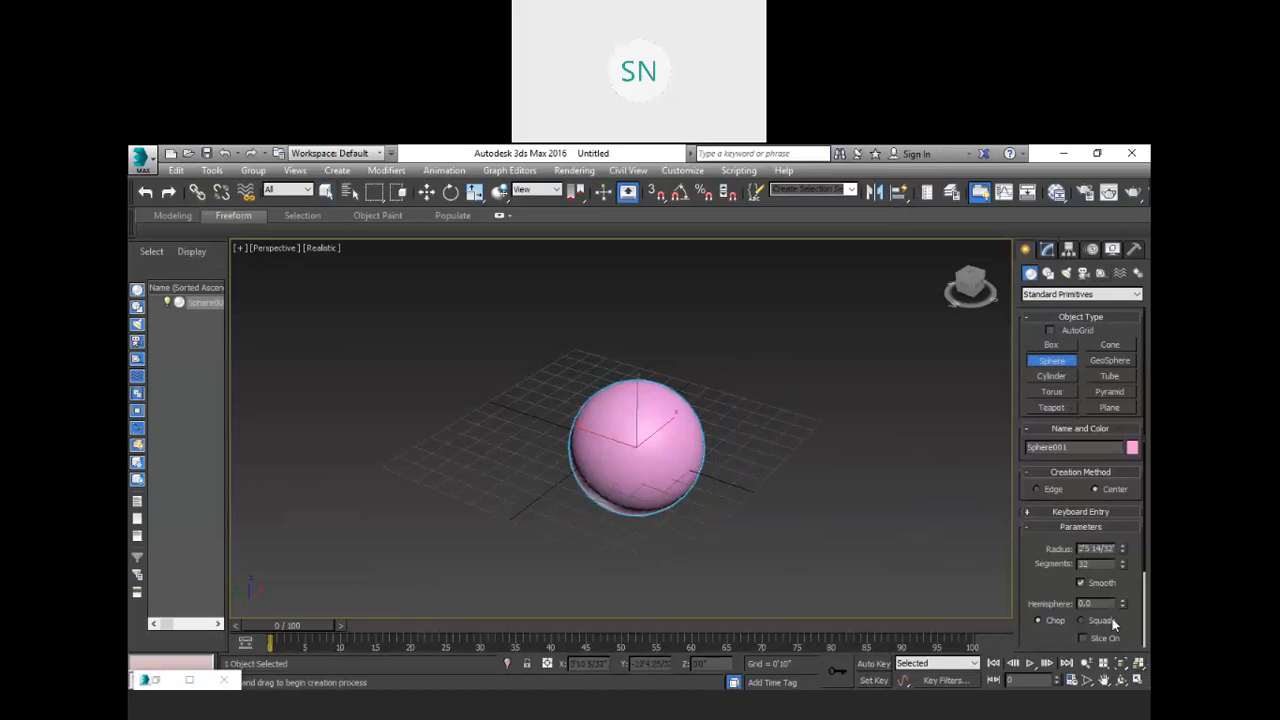
pyautogui.moveTo(1080, 548); pyautogui.dragTo(1118, 551)
pyautogui.write('8')
pyautogui.press('Return')
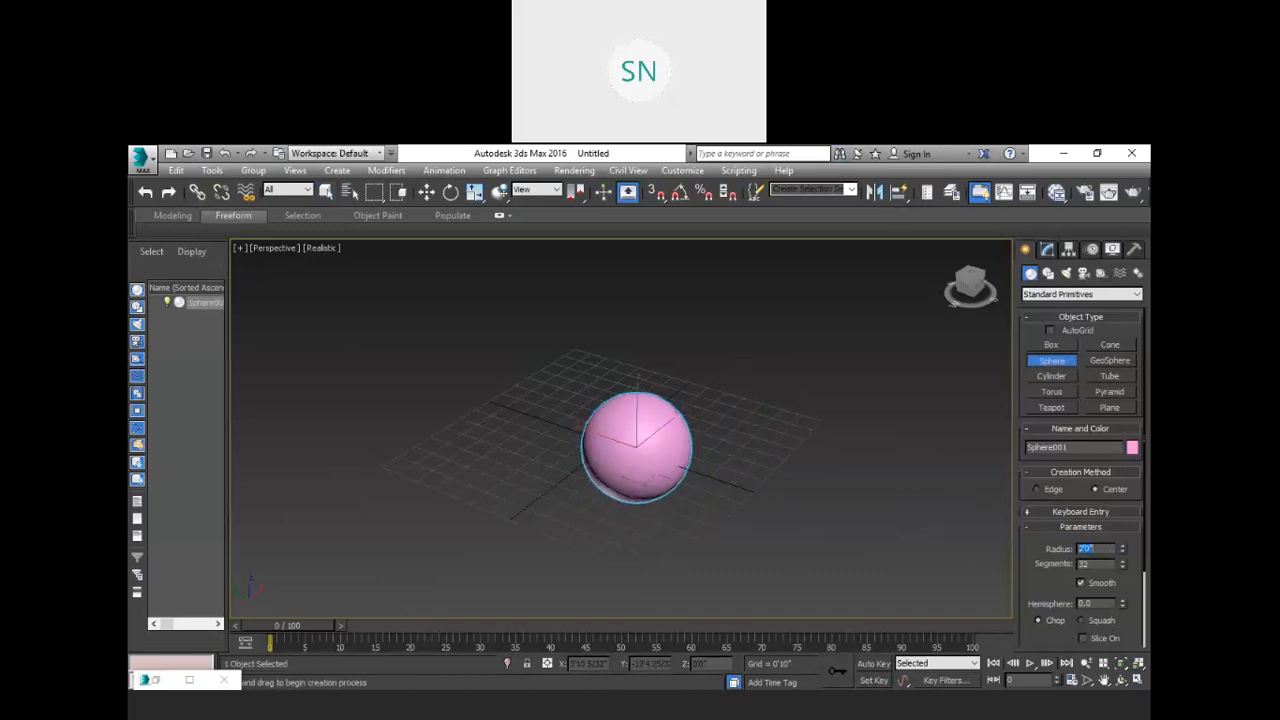
pyautogui.rightClick(802, 447)
# Clone the sphere along the Y axis, placing one copy beside the original with a gap between them.
pyautogui.scroll(3, 716, 443)
pyautogui.moveTo(768, 484); pyautogui.dragTo(734, 439, button='middle')
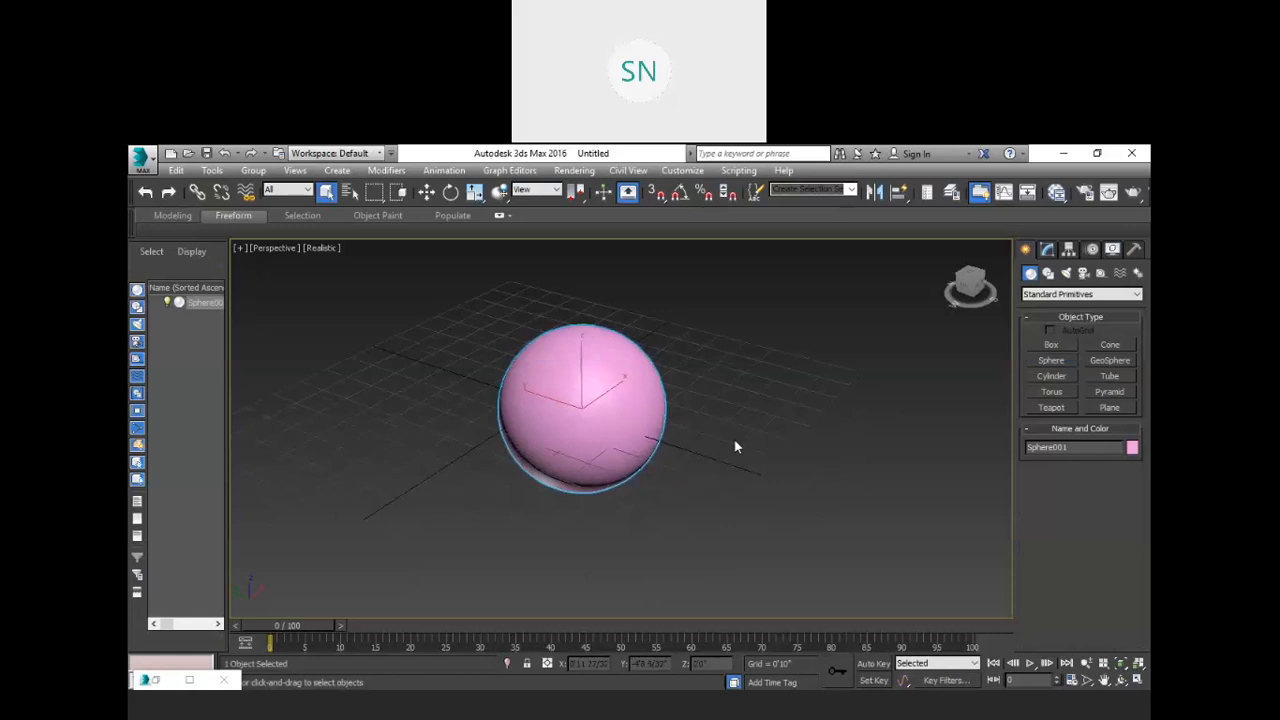
pyautogui.press('m')
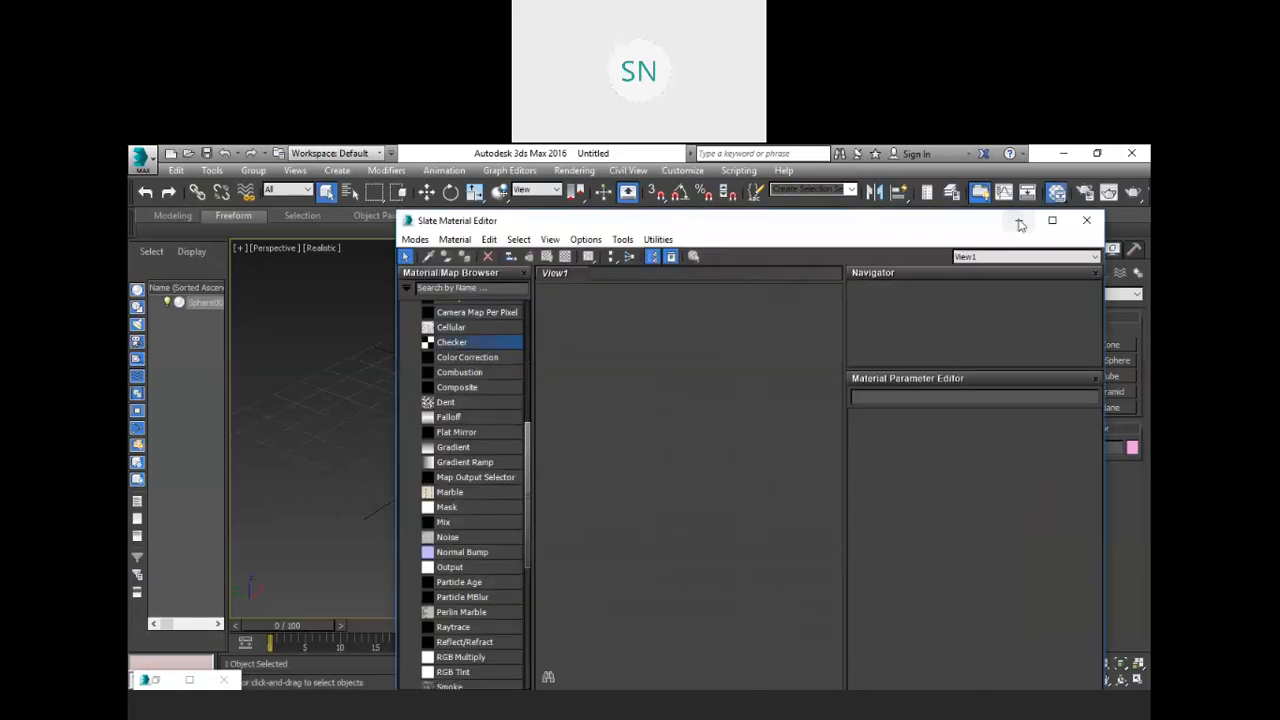
pyautogui.click(1018, 220)
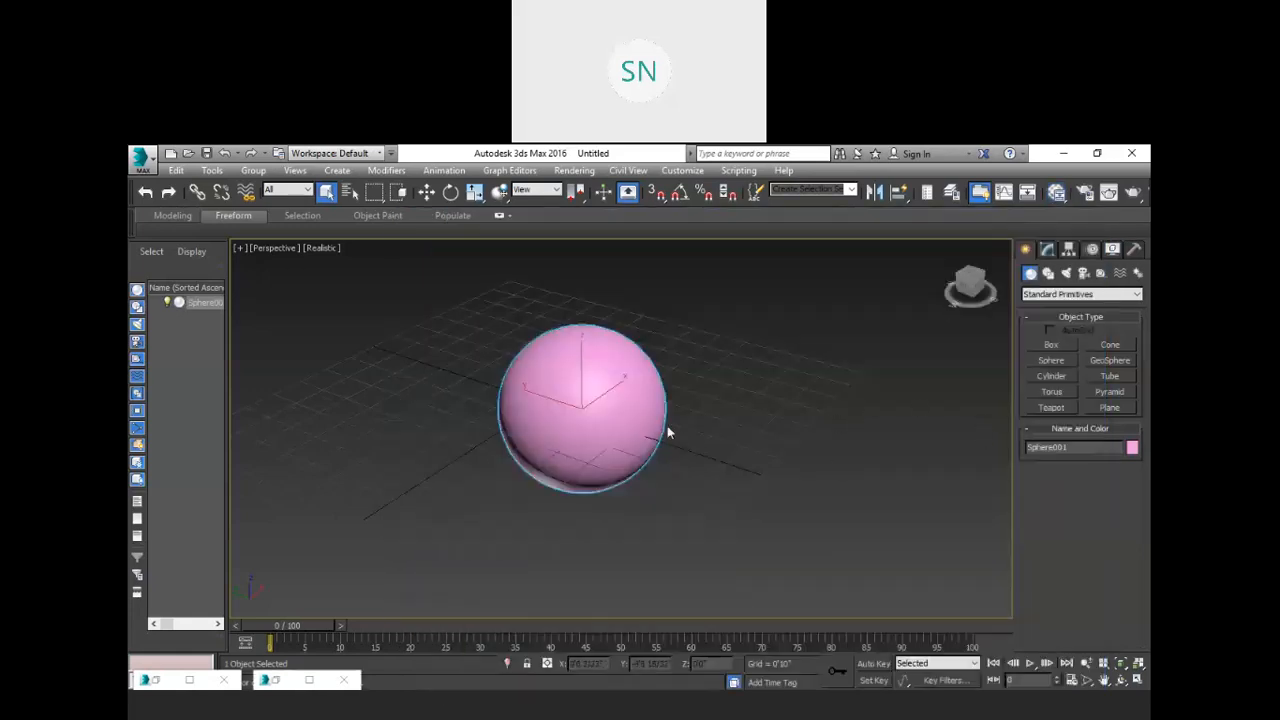
pyautogui.press('w')
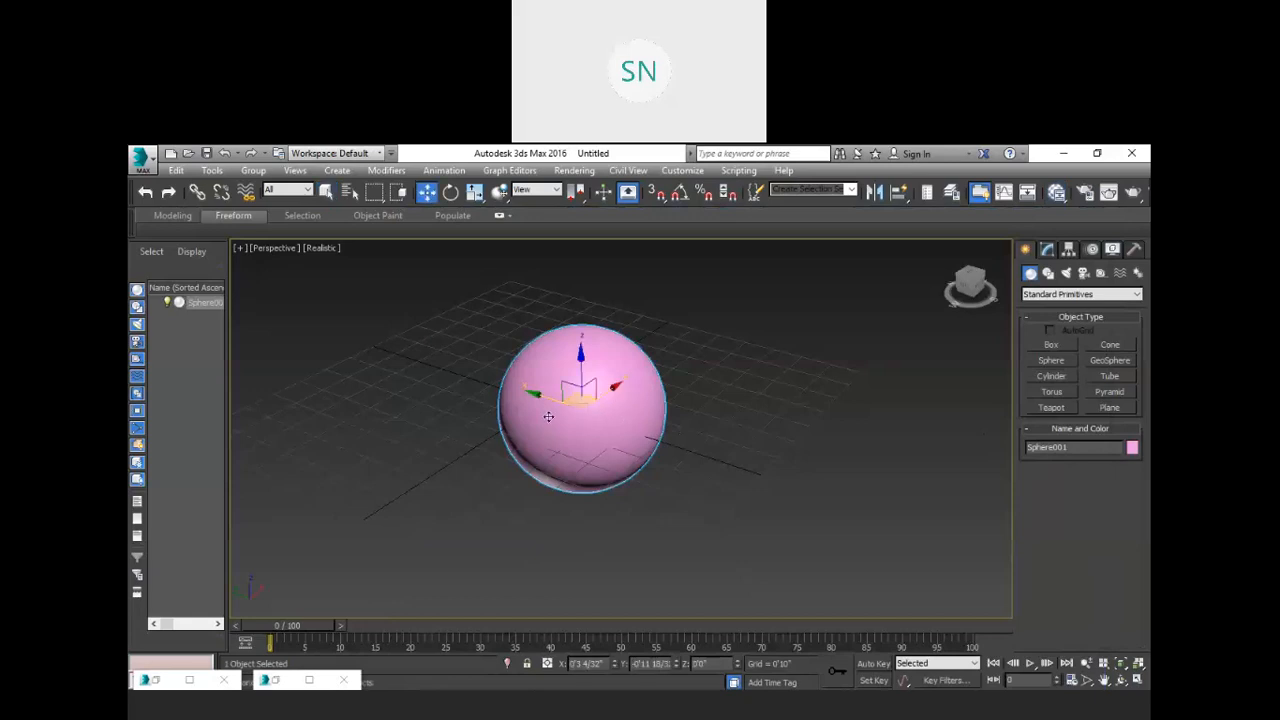
pyautogui.keyDown('shift'); pyautogui.moveTo(535, 395); pyautogui.dragTo(770, 475); pyautogui.keyUp('shift')
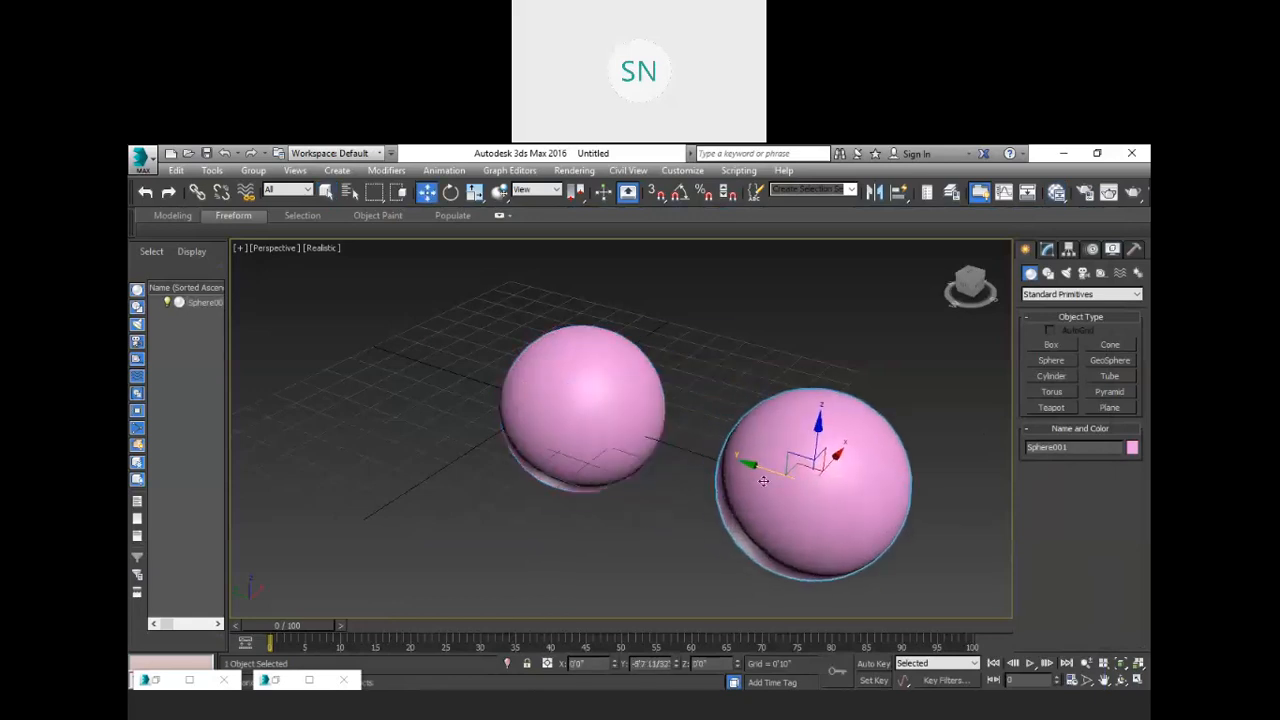
pyautogui.click(640, 487)
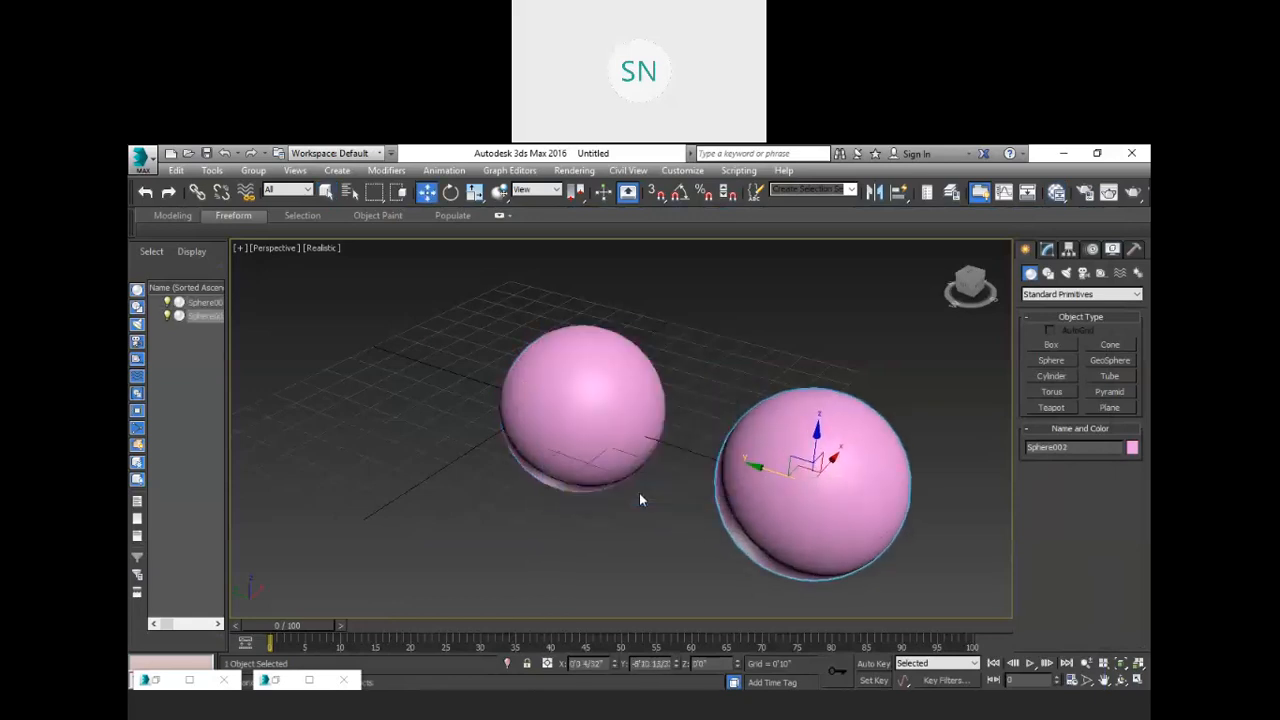
pyautogui.click(693, 483)
# Add a Standard material to the Slate Material Editor view and open its parameters.
pyautogui.scroll(-3, 662, 512)
pyautogui.moveTo(675, 509); pyautogui.dragTo(760, 489, button='middle')
pyautogui.press('m')
pyautogui.scroll(5, 450, 390)
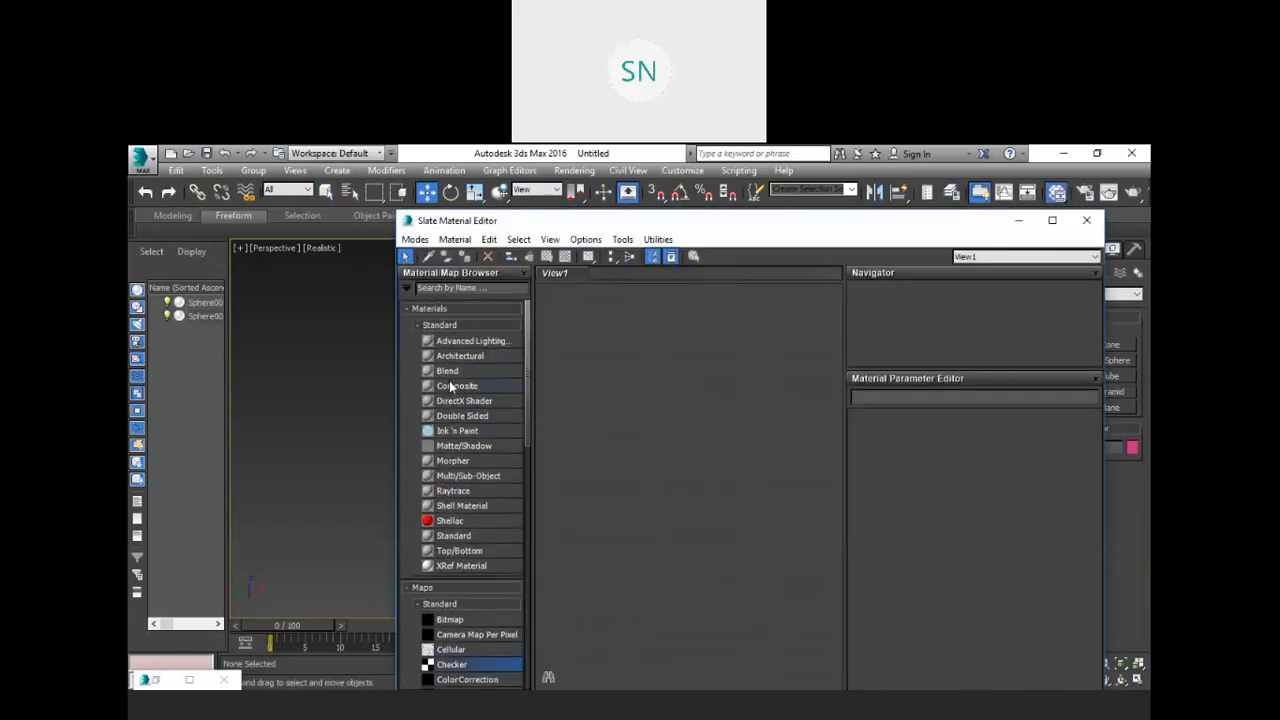
pyautogui.moveTo(458, 540); pyautogui.dragTo(716, 458)
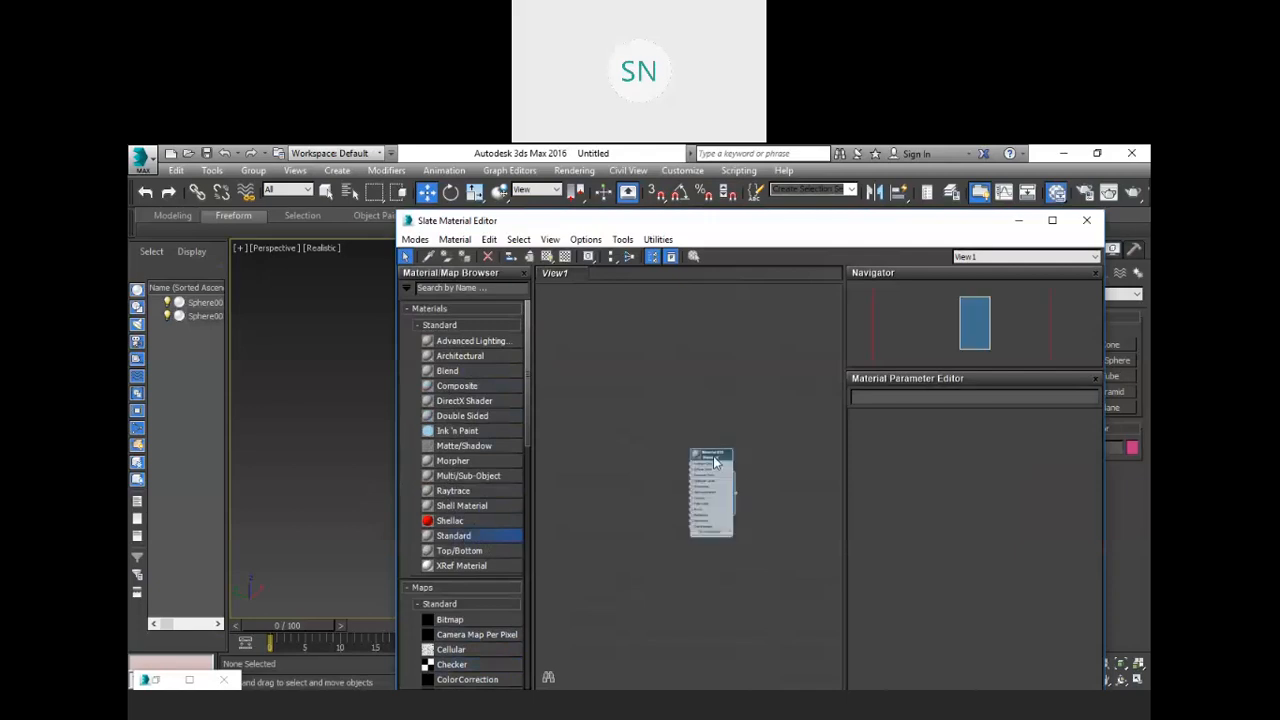
pyautogui.doubleClick(716, 460)
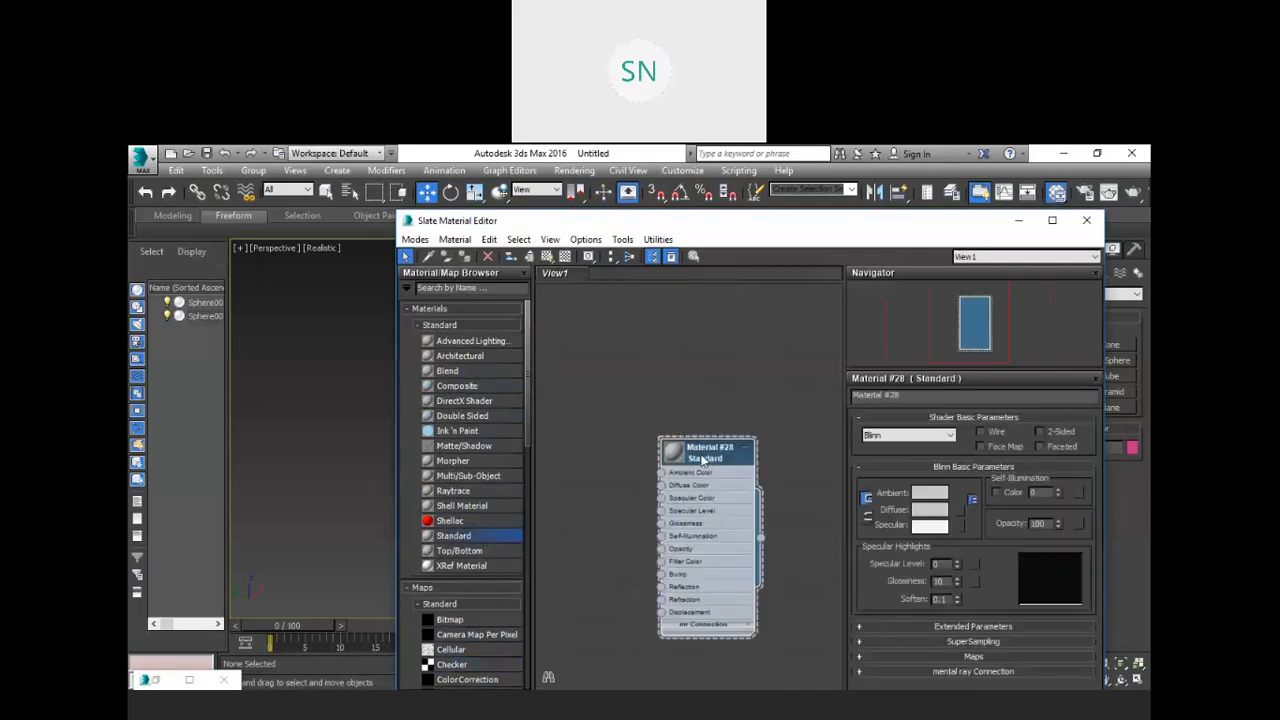
# Turn on shaded display in the viewport for the Standard material, keeping its unused node slots shown.
pyautogui.click(530, 256)
pyautogui.click(547, 256)
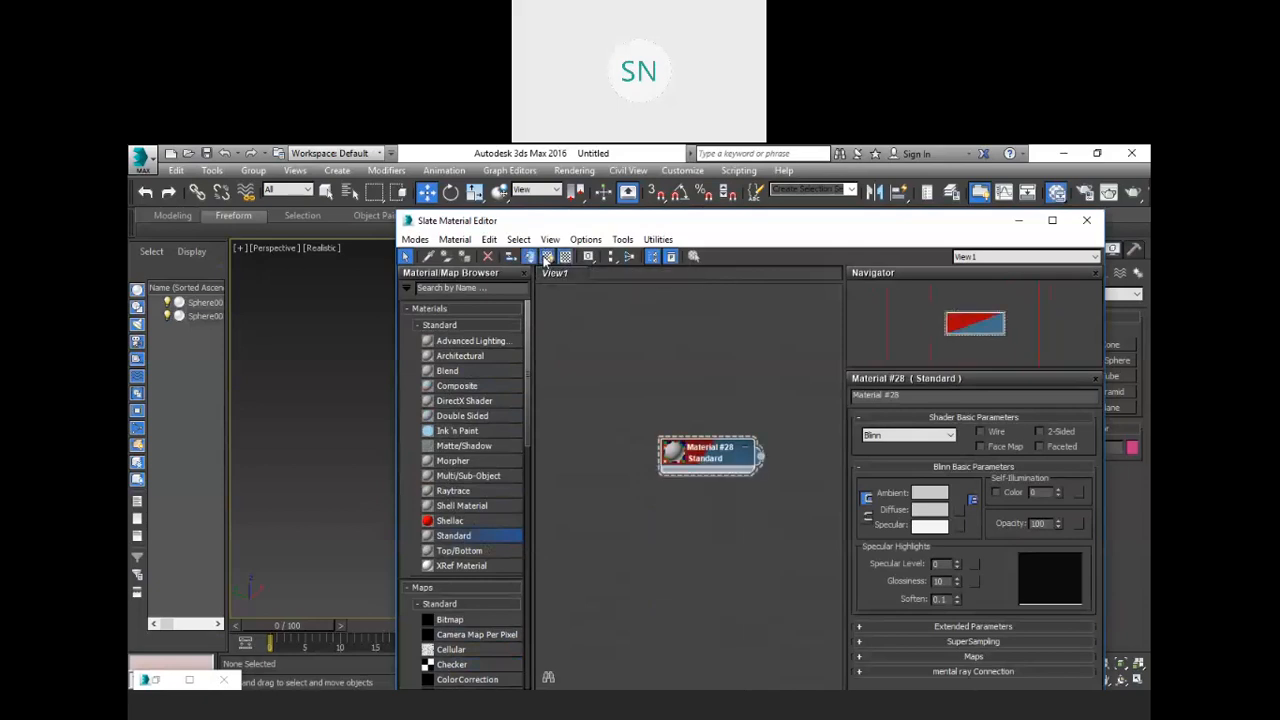
pyautogui.click(530, 256)
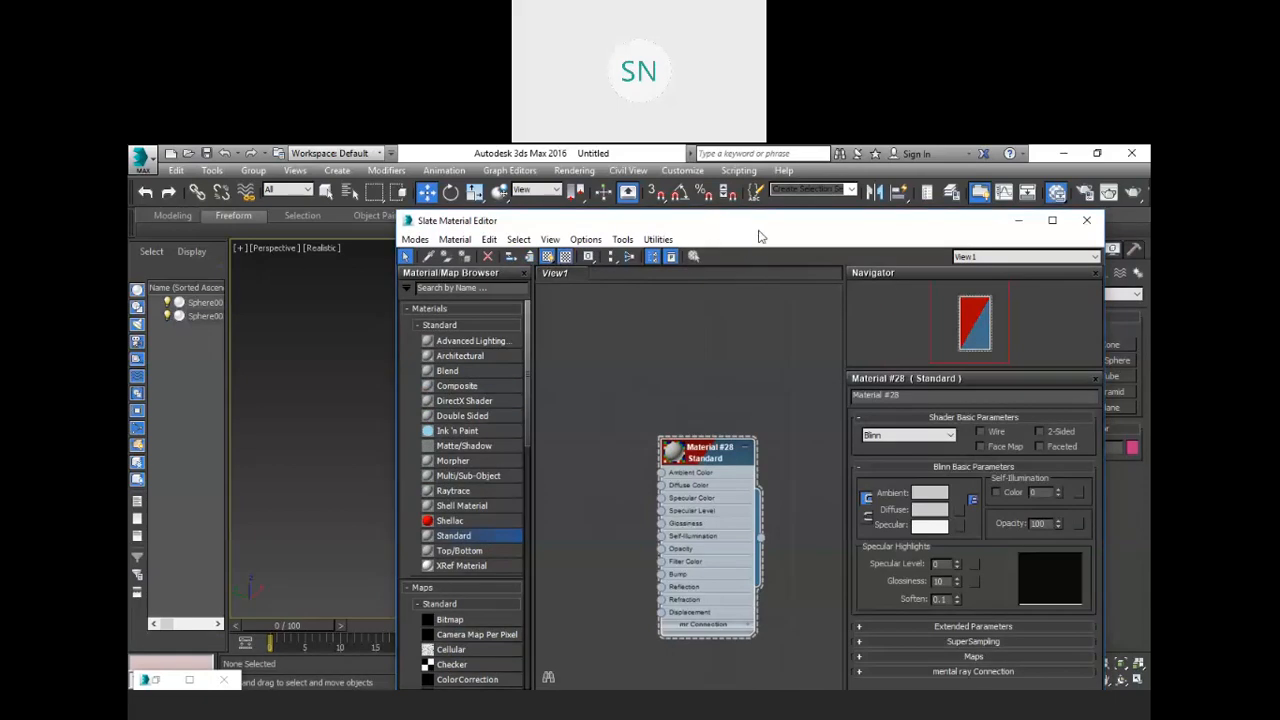
# Select the original sphere and assign the Standard material to it.
pyautogui.moveTo(767, 221); pyautogui.dragTo(683, 233)
pyautogui.click(745, 455)
pyautogui.click(757, 488)
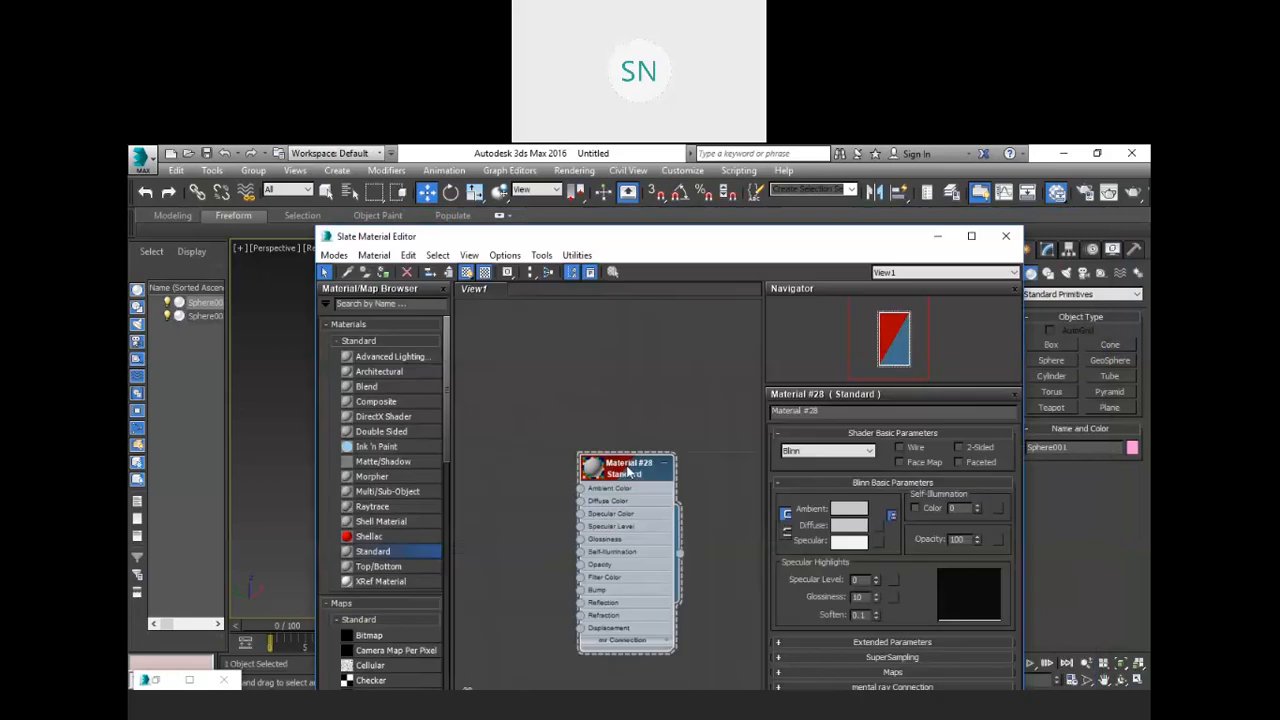
pyautogui.rightClick(627, 472)
pyautogui.click(676, 313)
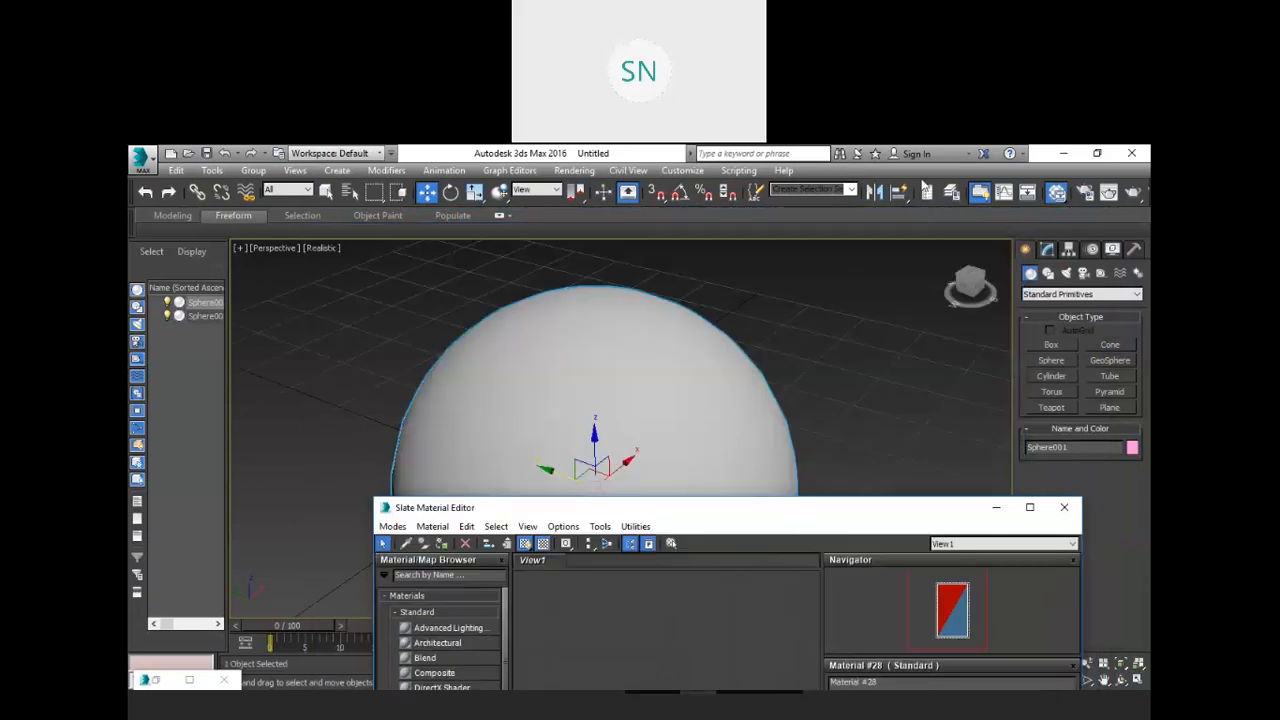
# Bring up the Slate Material Editor and start adding a Bitmap map beside the Standard material.
pyautogui.press('m')
pyautogui.moveTo(684, 466); pyautogui.dragTo(726, 408, button='middle')
pyautogui.moveTo(687, 467); pyautogui.dragTo(695, 469, button='middle')
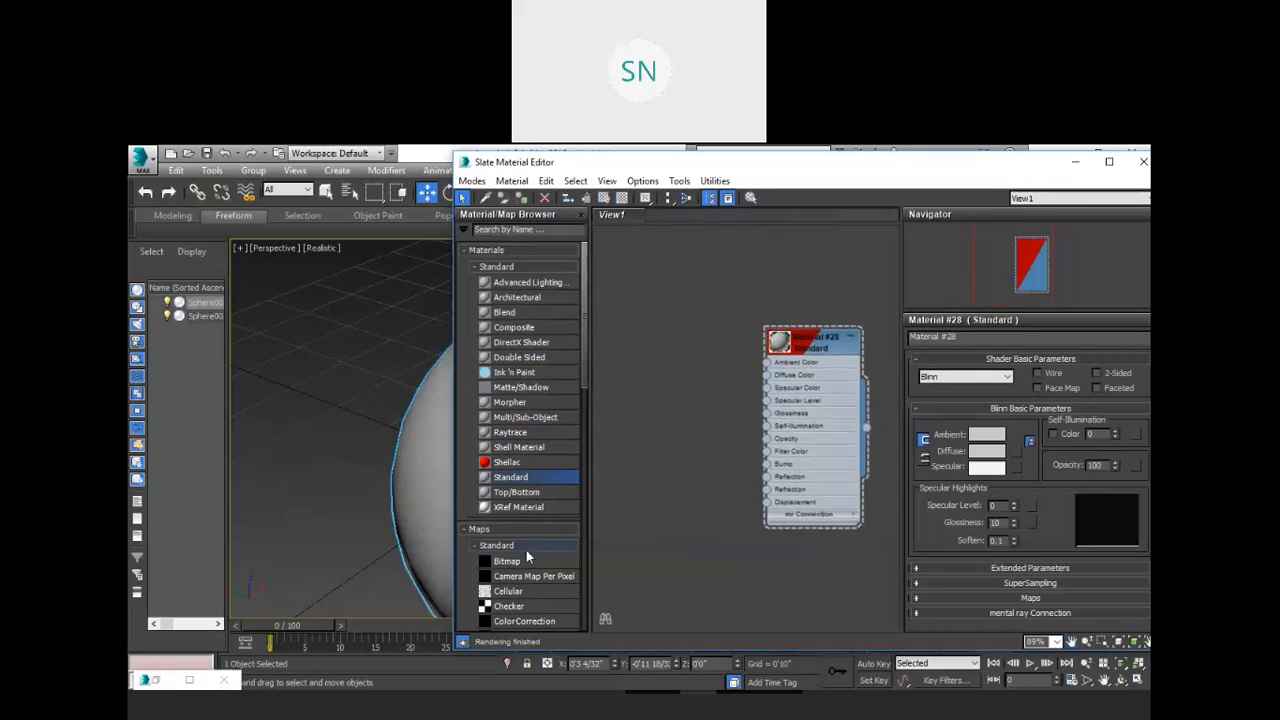
pyautogui.scroll(-2, 644, 438)
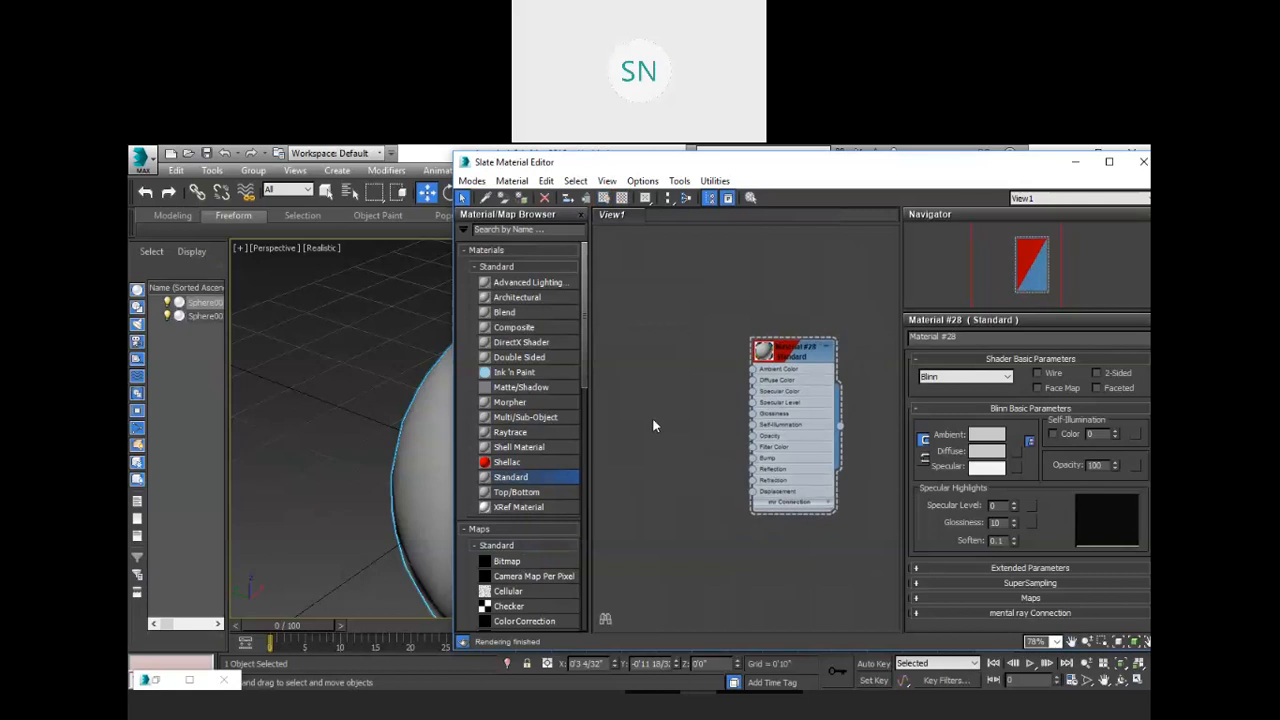
pyautogui.scroll(1, 652, 426)
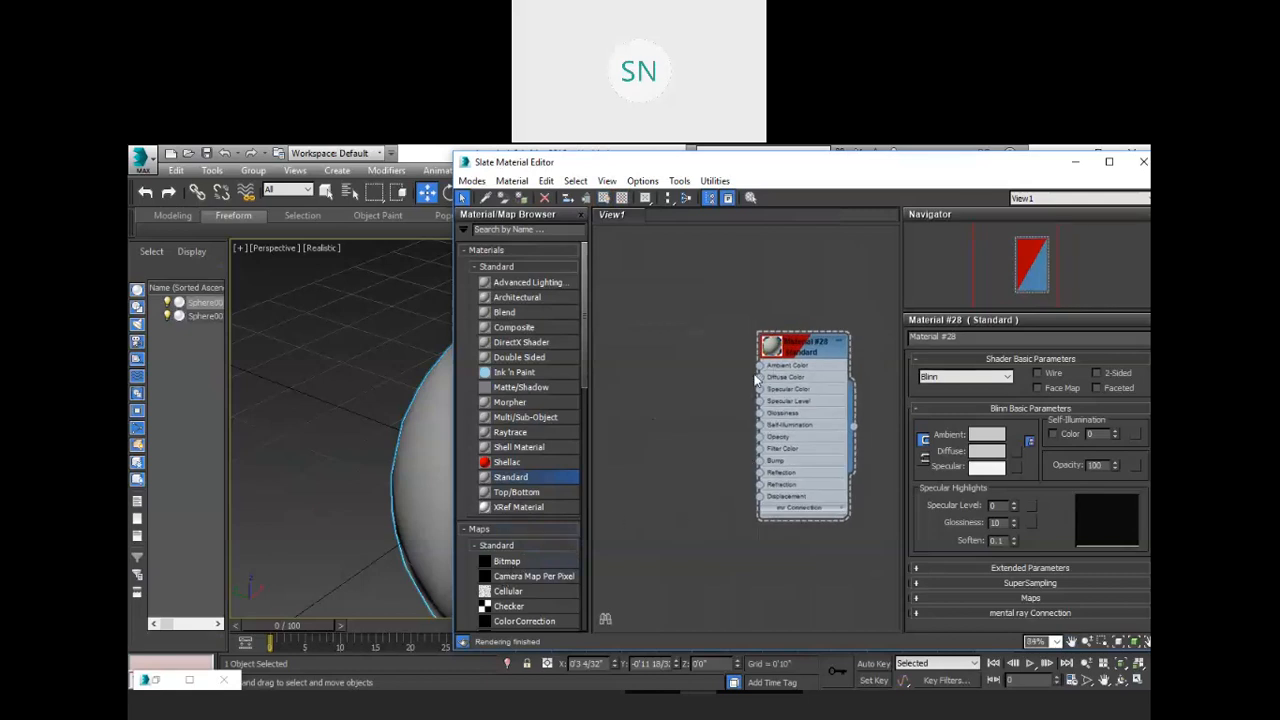
pyautogui.rightClick(648, 372)
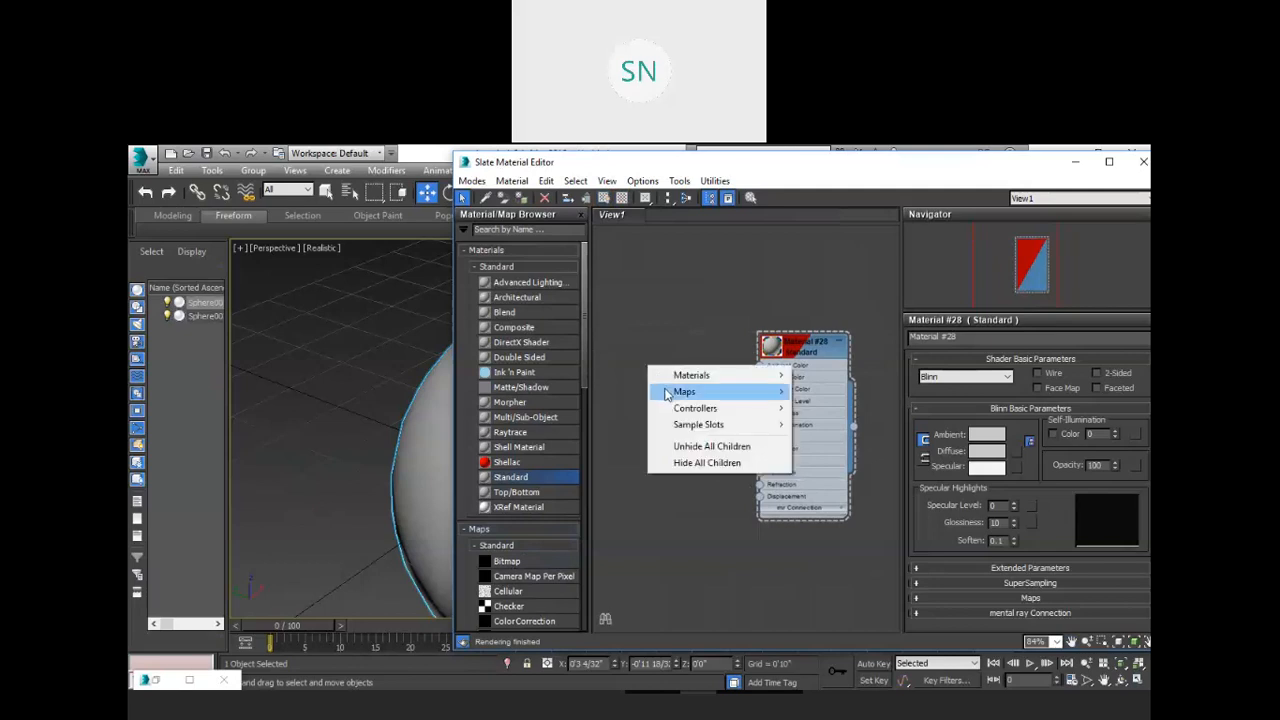
pyautogui.moveTo(670, 392)
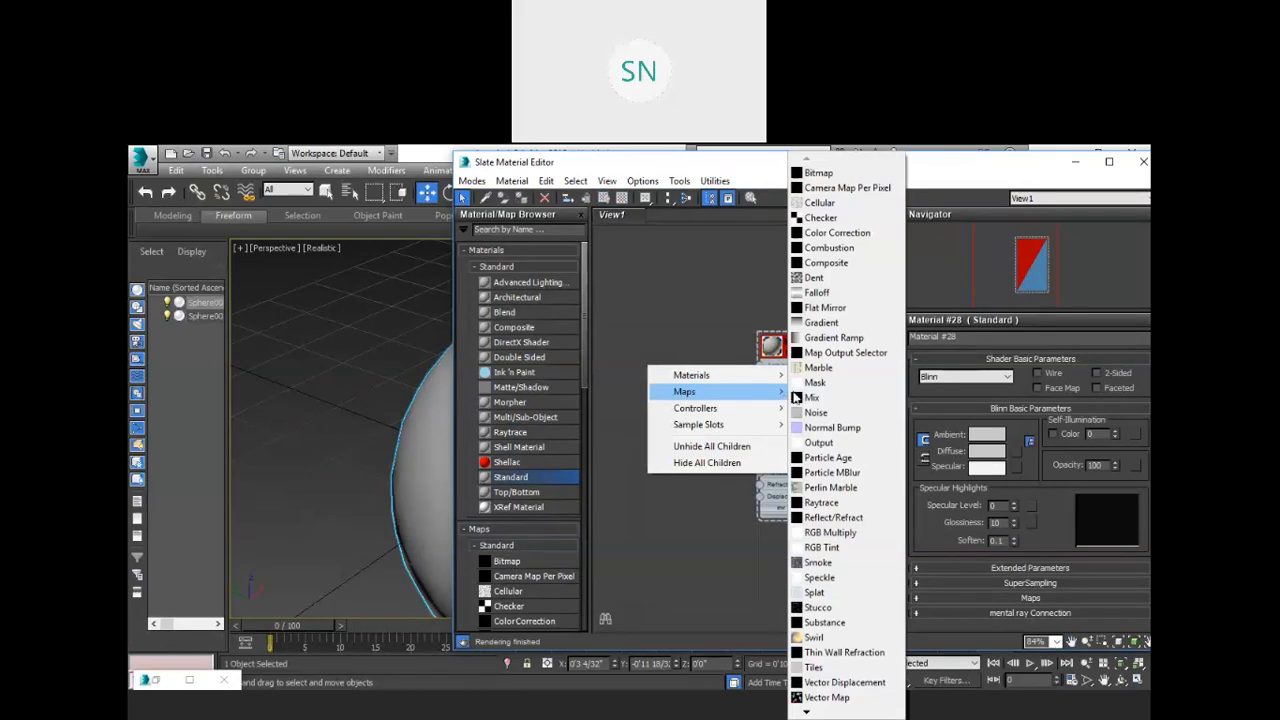
pyautogui.click(820, 174)
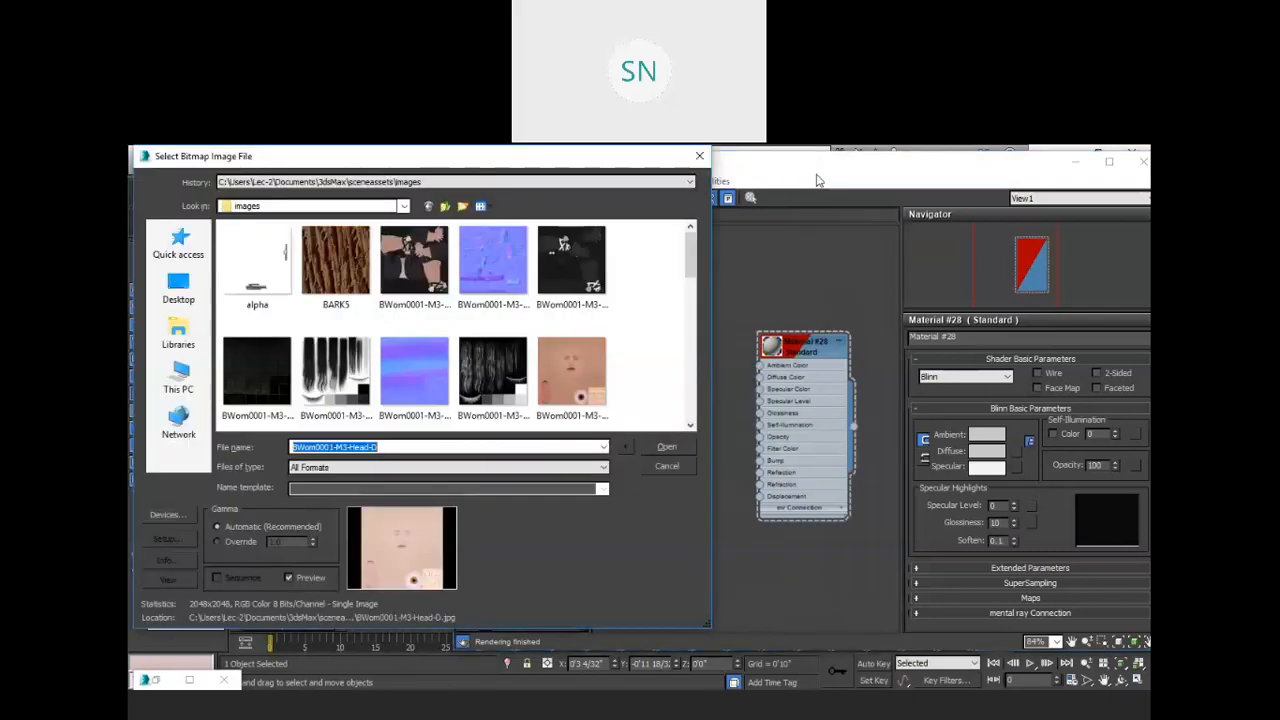
# Browse from the desktop's Sai Cad Acadamic shortcut to 3DS Max, modal, material and load Mat_Bricks_Tile_DM as the bitmap.
pyautogui.click(162, 285)
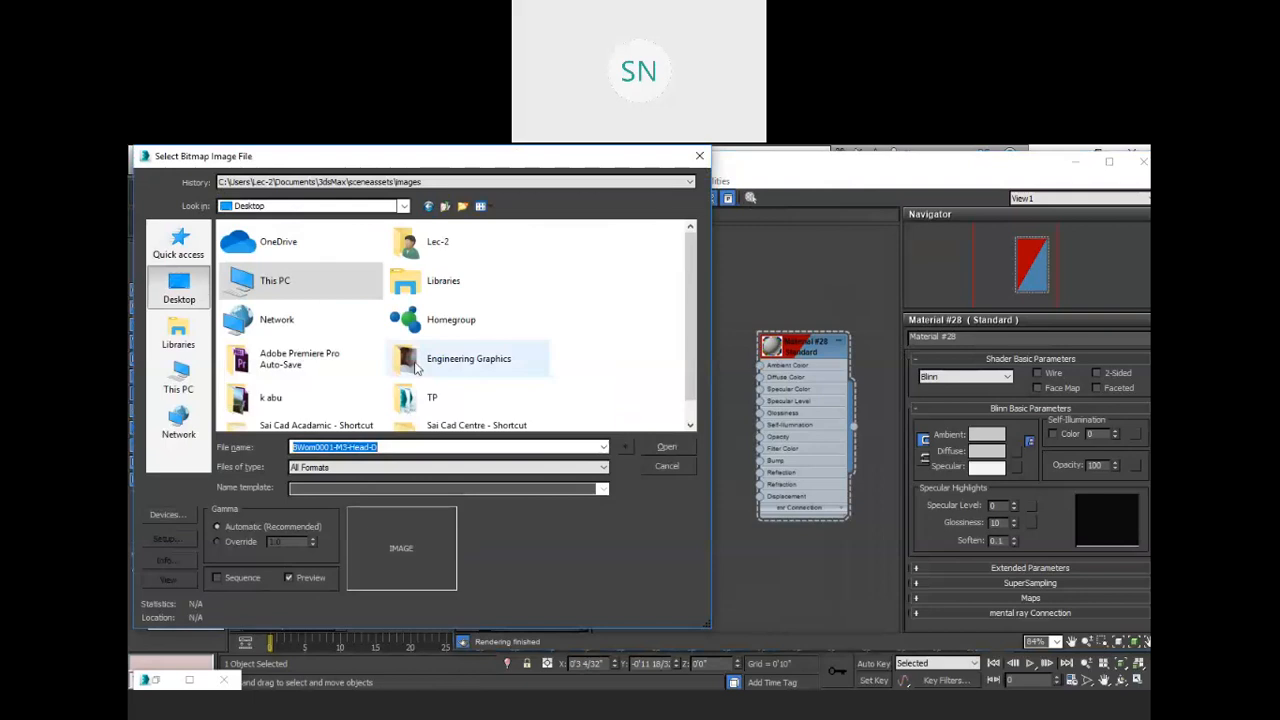
pyautogui.scroll(-1, 455, 315)
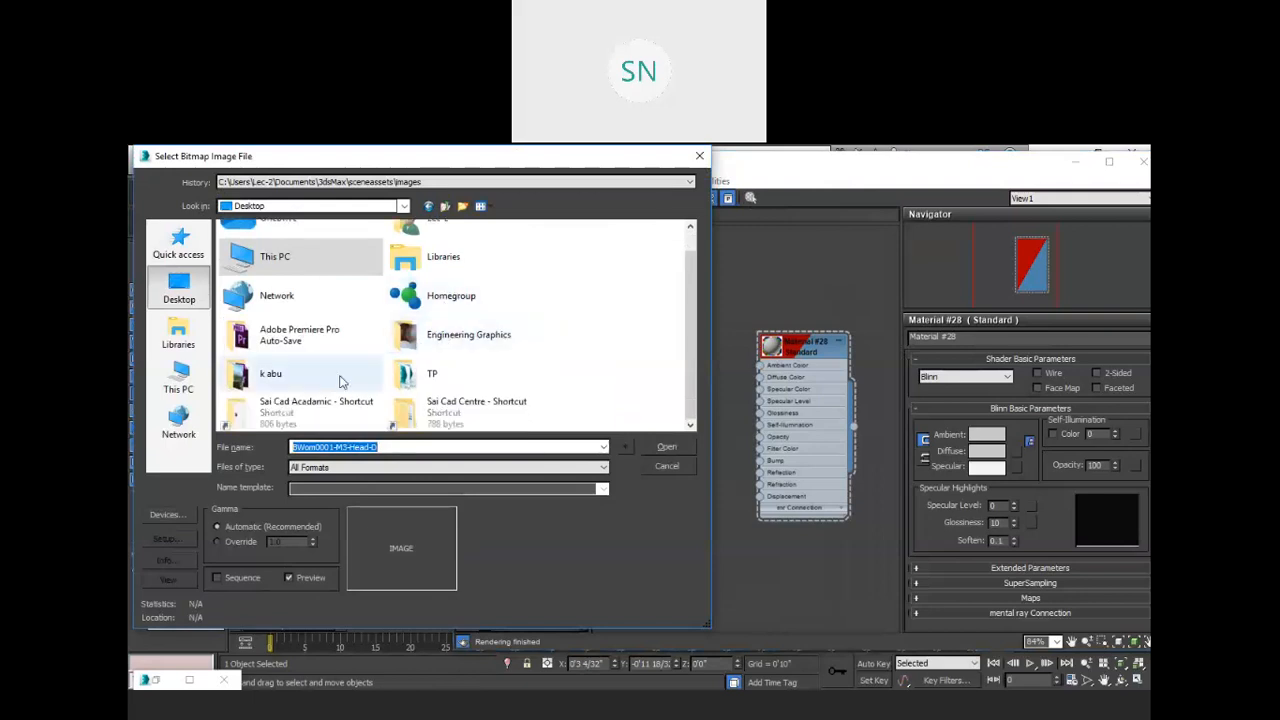
pyautogui.doubleClick(364, 413)
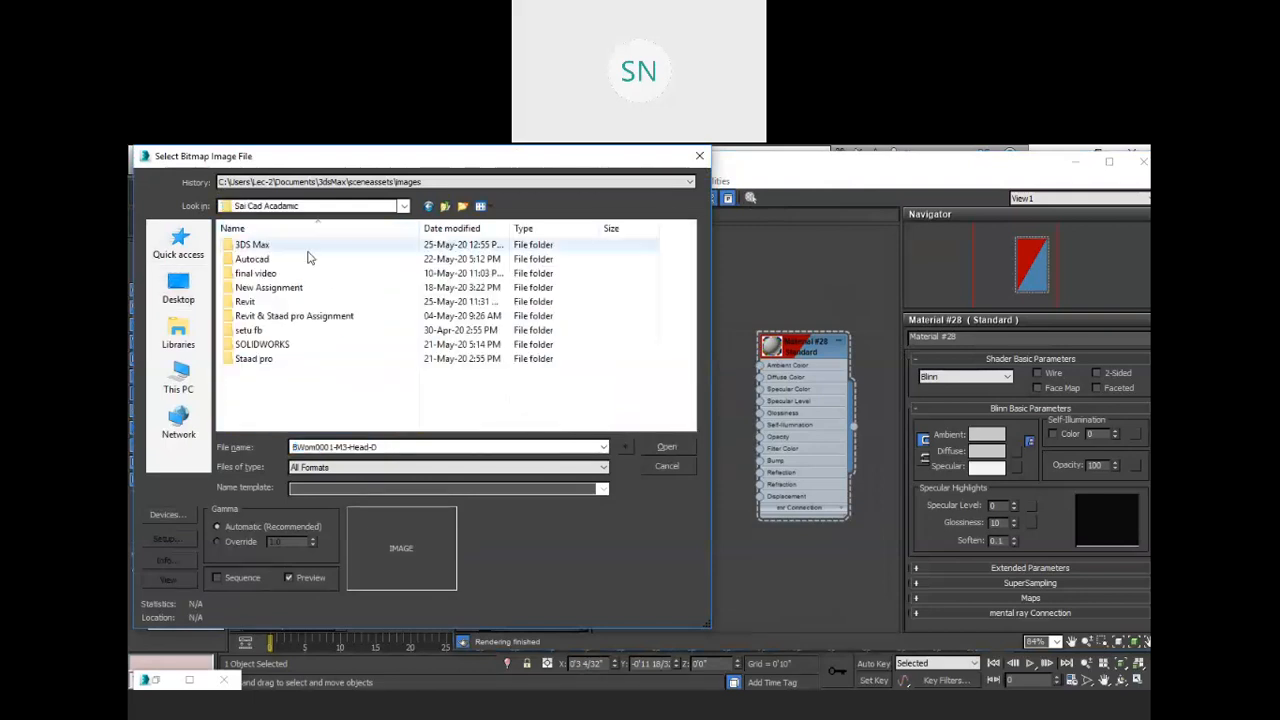
pyautogui.doubleClick(310, 254)
pyautogui.doubleClick(494, 284)
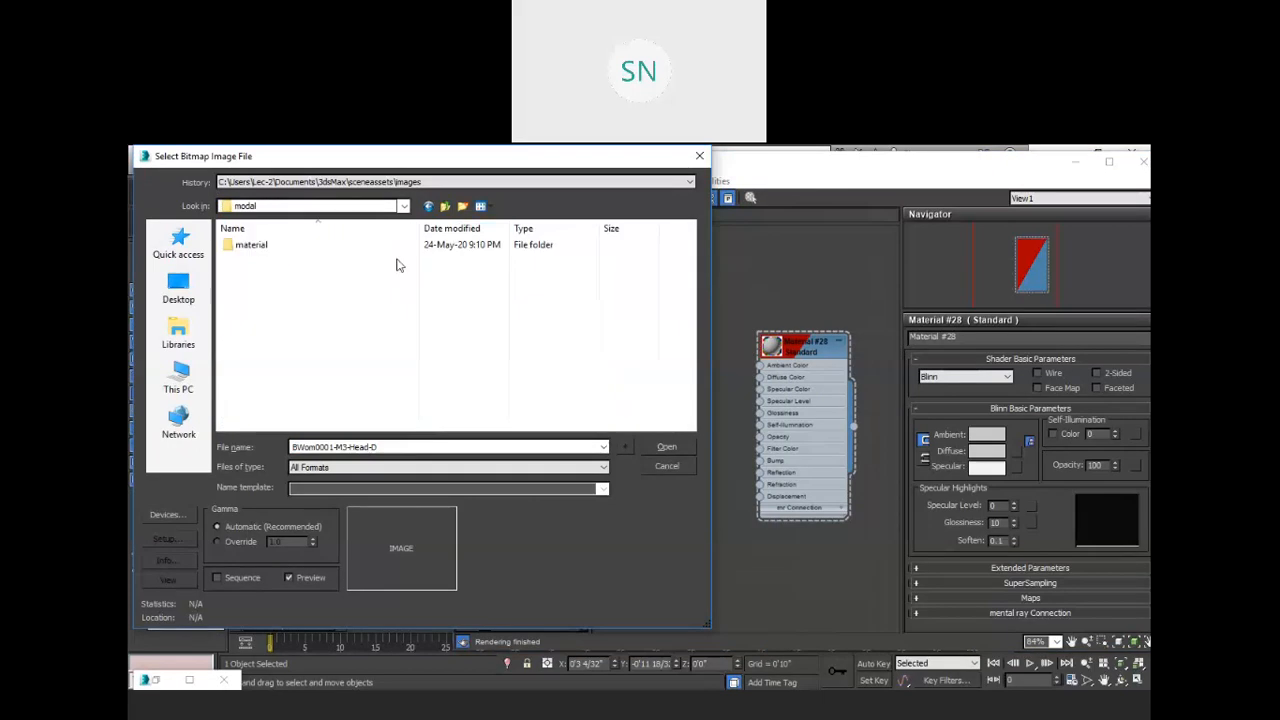
pyautogui.doubleClick(338, 254)
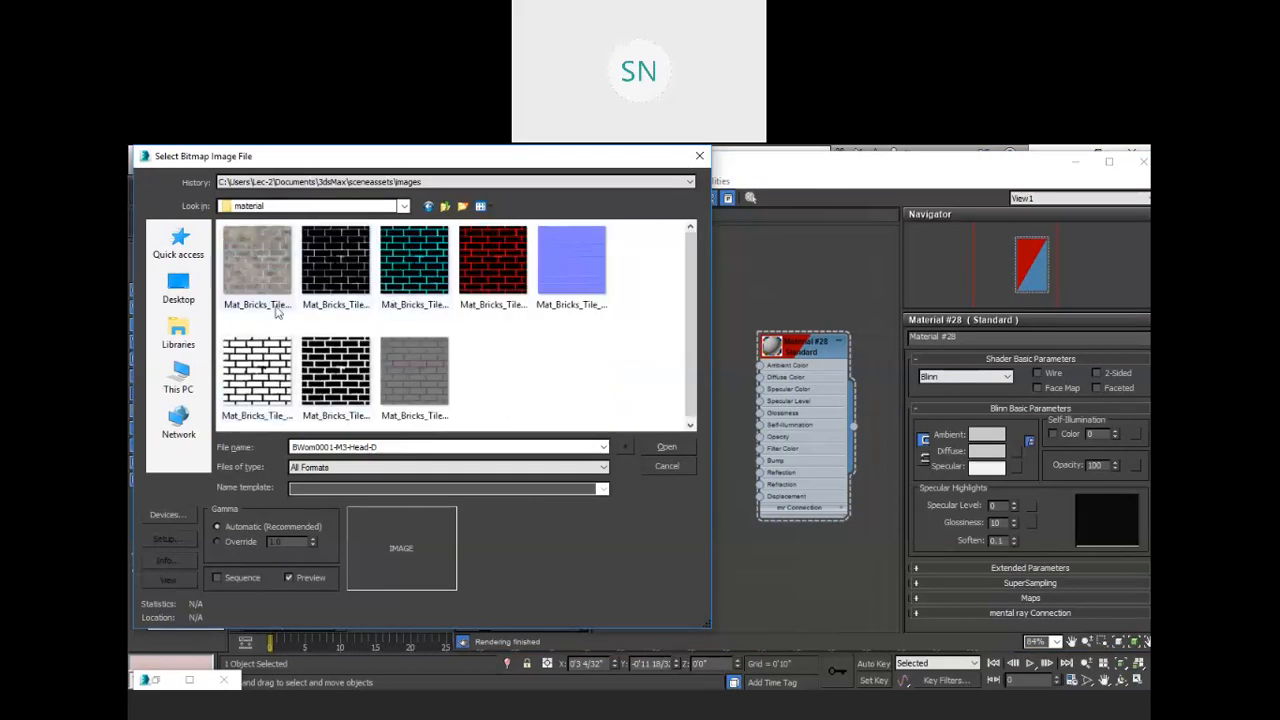
pyautogui.click(273, 272)
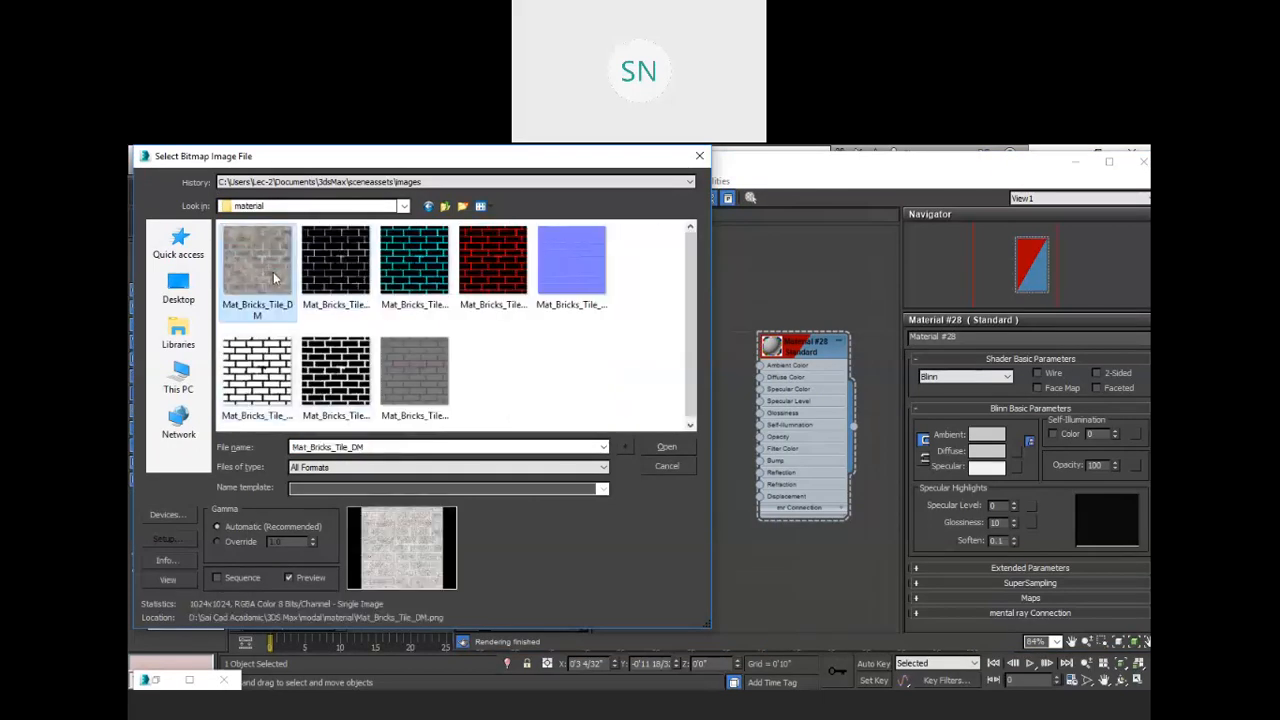
pyautogui.click(667, 447)
# Add a second Bitmap map below the brick diffuse map, using the image Mat_Bricks_Tile_EM.
pyautogui.scroll(5, 628, 392)
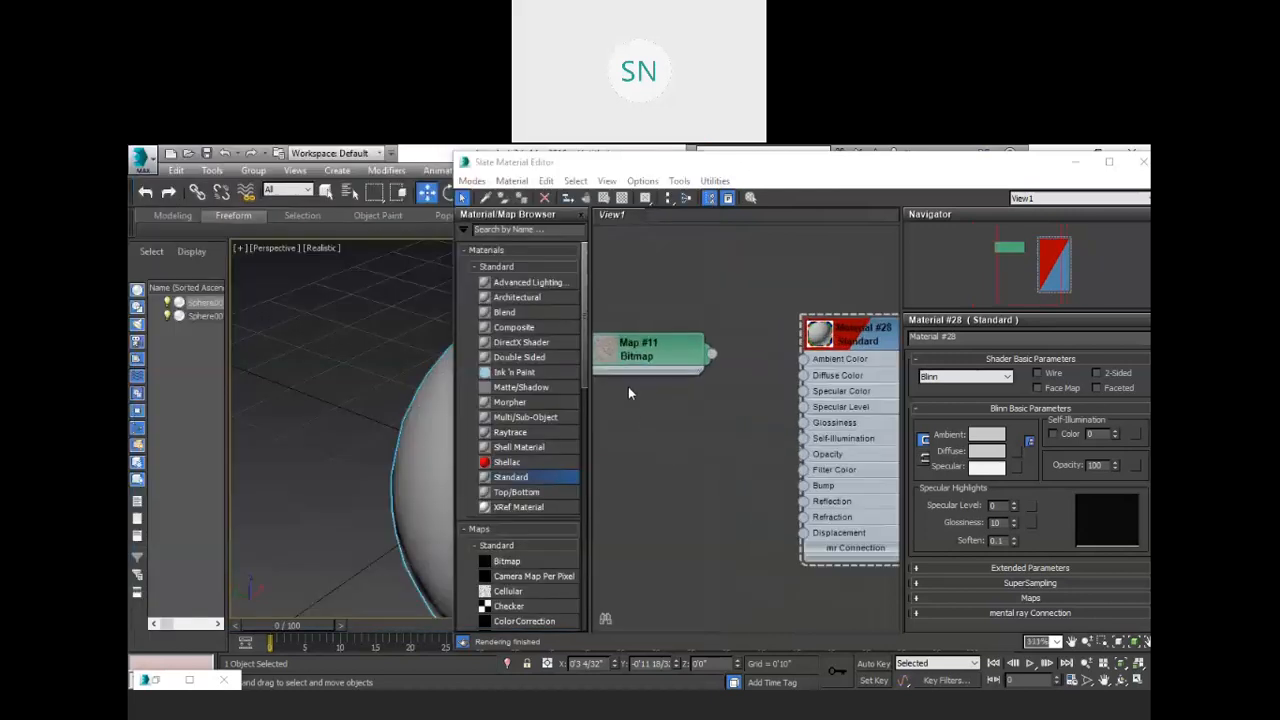
pyautogui.rightClick(674, 405)
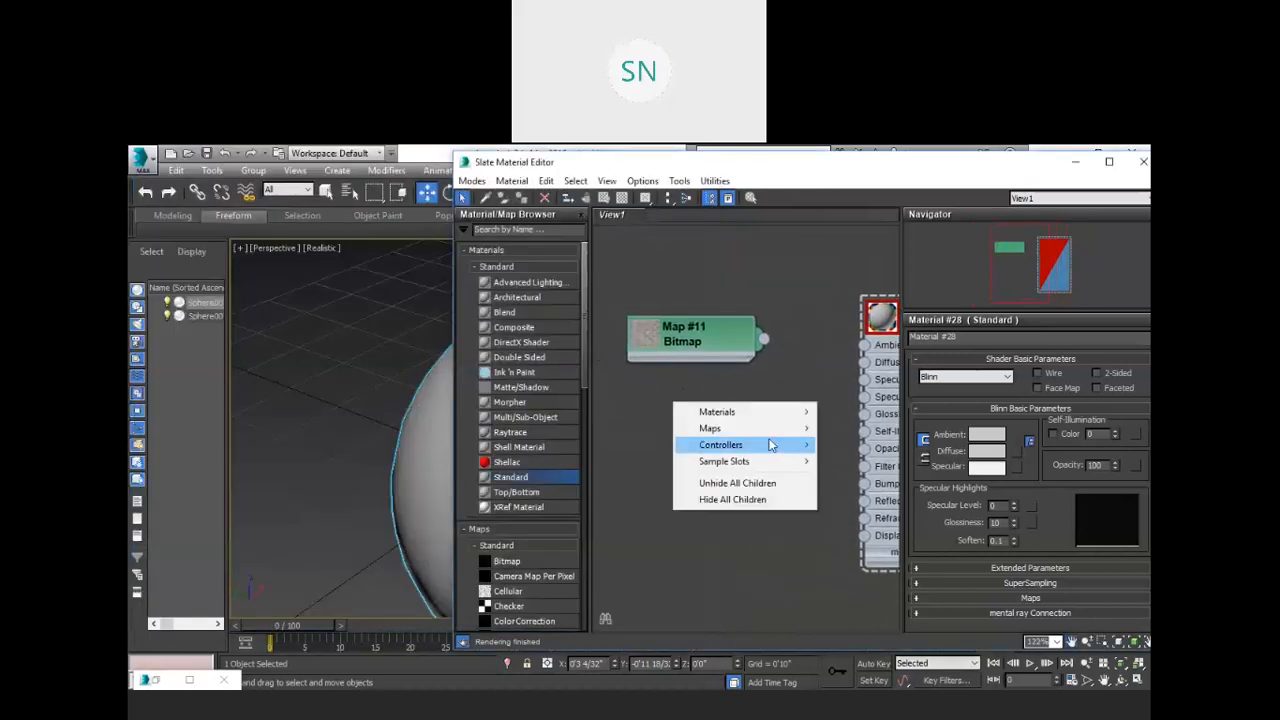
pyautogui.moveTo(770, 428)
pyautogui.click(843, 173)
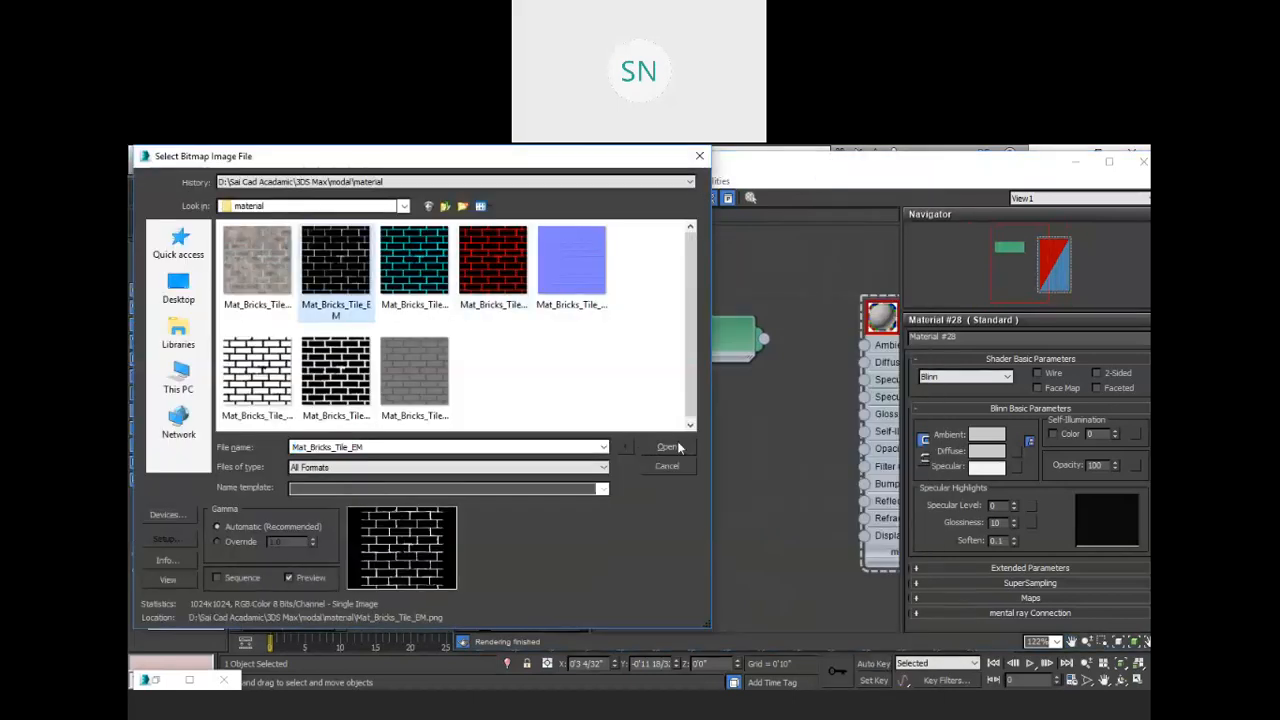
pyautogui.click(666, 447)
# Add another Bitmap map to the view with the image Mat_Bricks_Tile_EM_Blu.
pyautogui.rightClick(736, 465)
pyautogui.moveTo(860, 489)
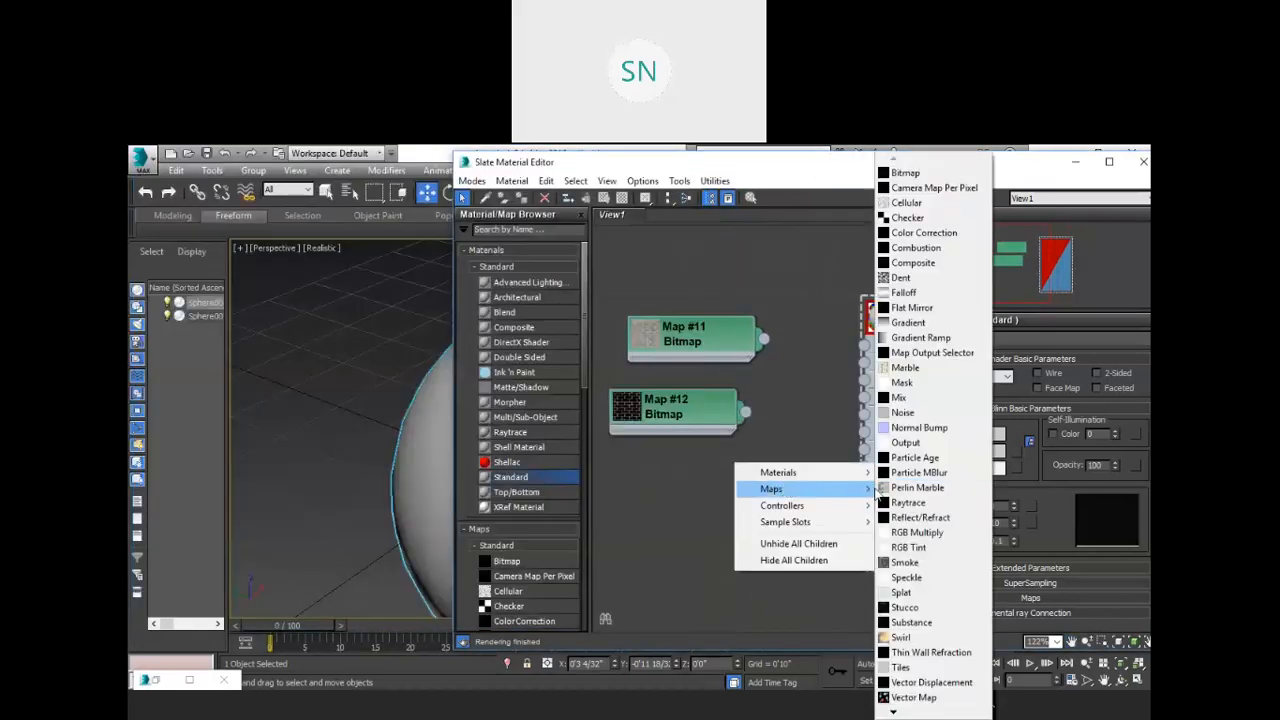
pyautogui.click(902, 173)
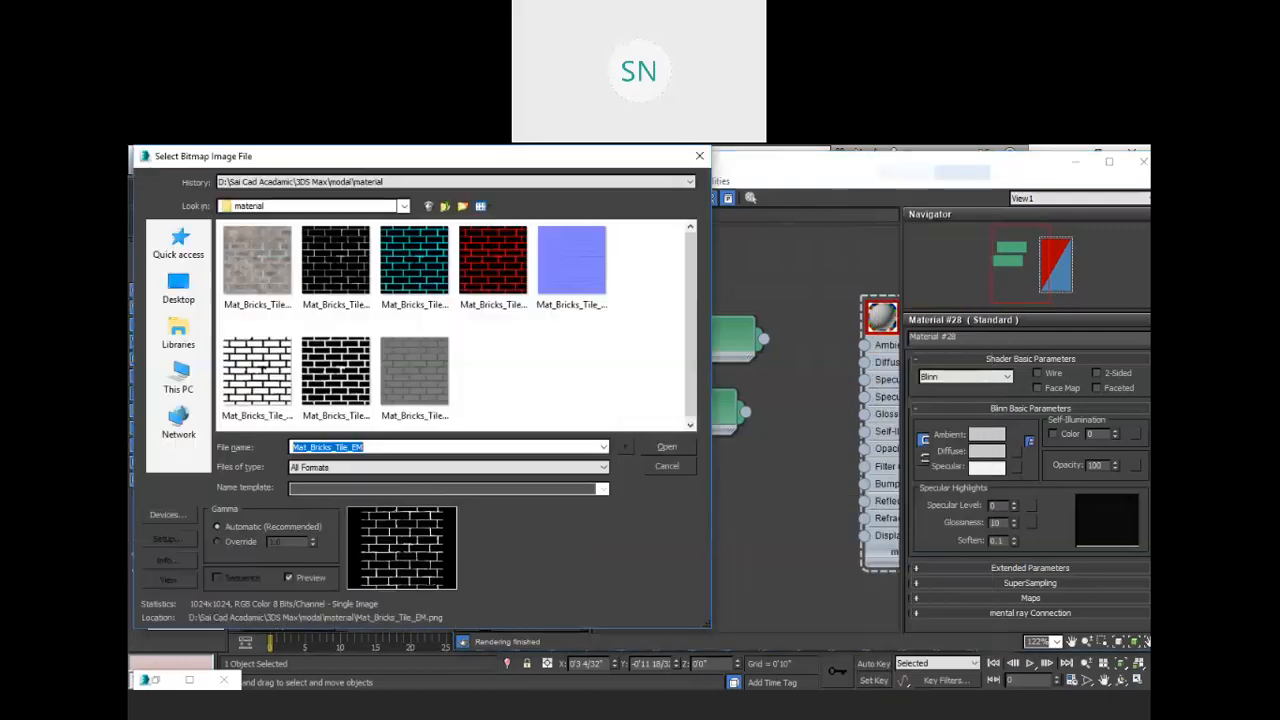
pyautogui.click(414, 255)
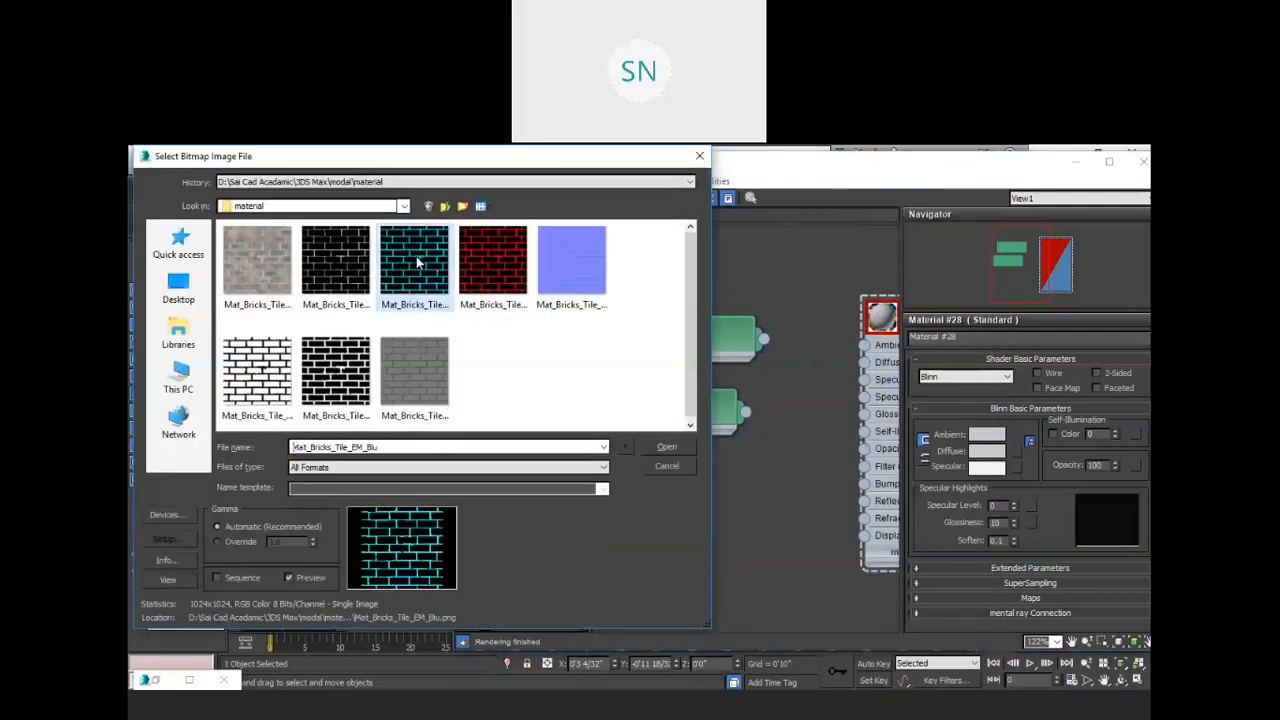
pyautogui.click(666, 447)
# Add a Bitmap map with the image Mat_Bricks_Tile_EM_Red below the blue brick map.
pyautogui.rightClick(691, 534)
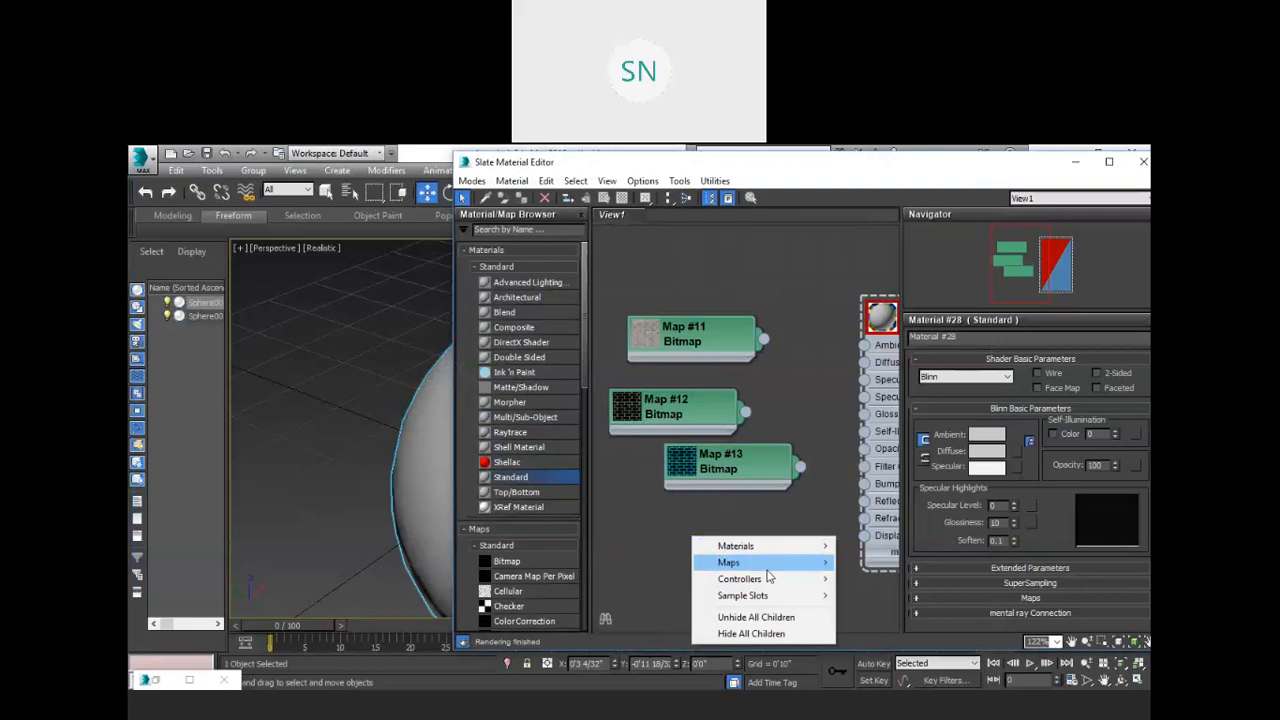
pyautogui.moveTo(826, 566)
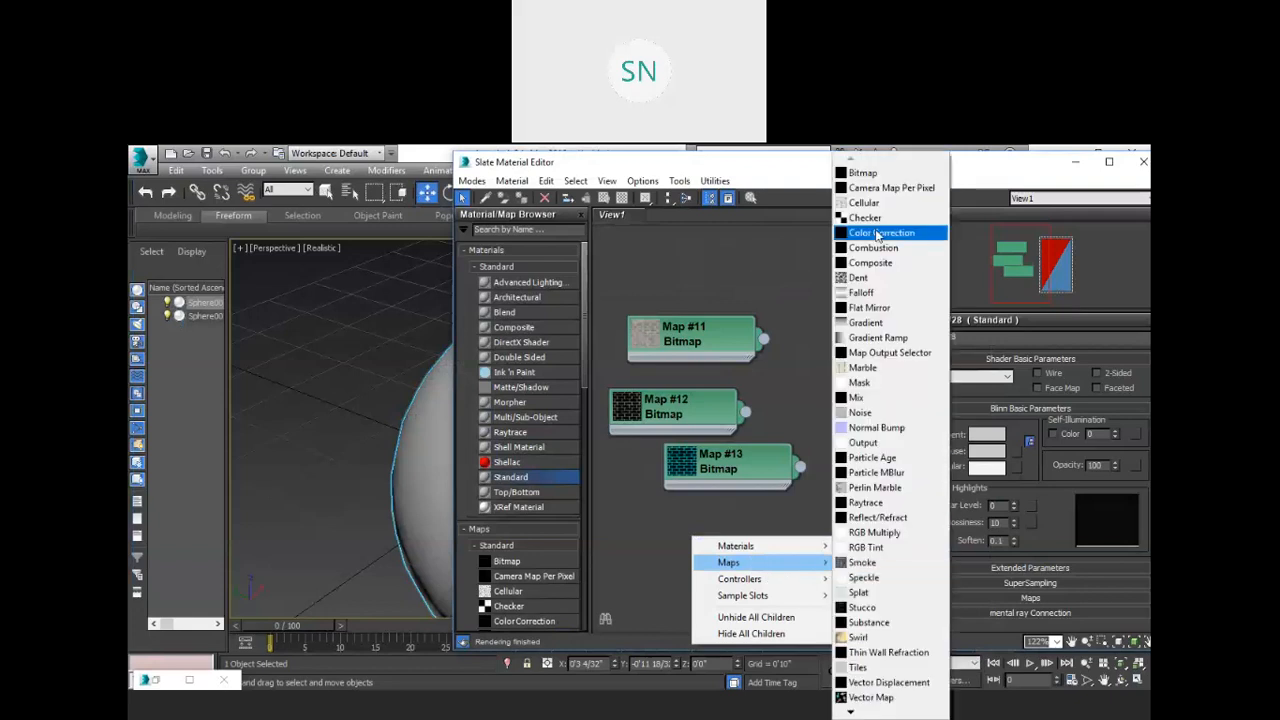
pyautogui.click(864, 173)
pyautogui.click(484, 262)
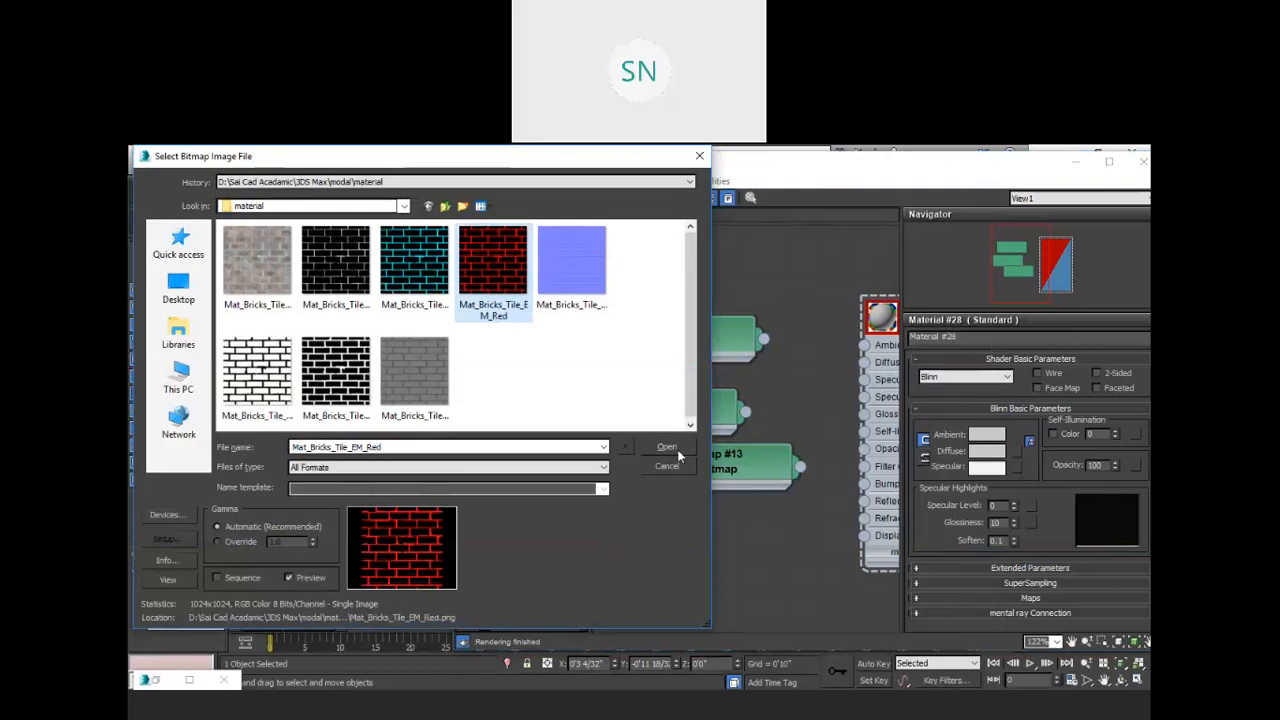
pyautogui.click(666, 446)
# Add a Bitmap map that uses the blue-violet brick normal image from the material folder.
pyautogui.rightClick(688, 484)
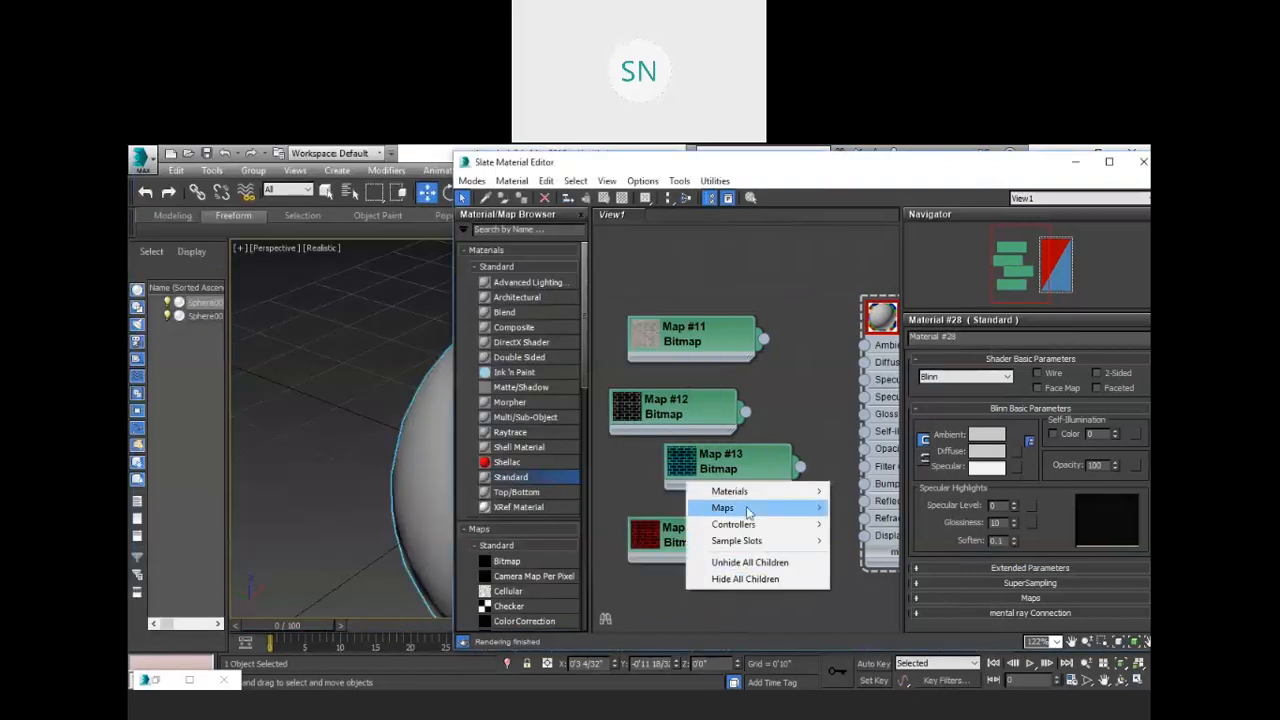
pyautogui.moveTo(795, 510)
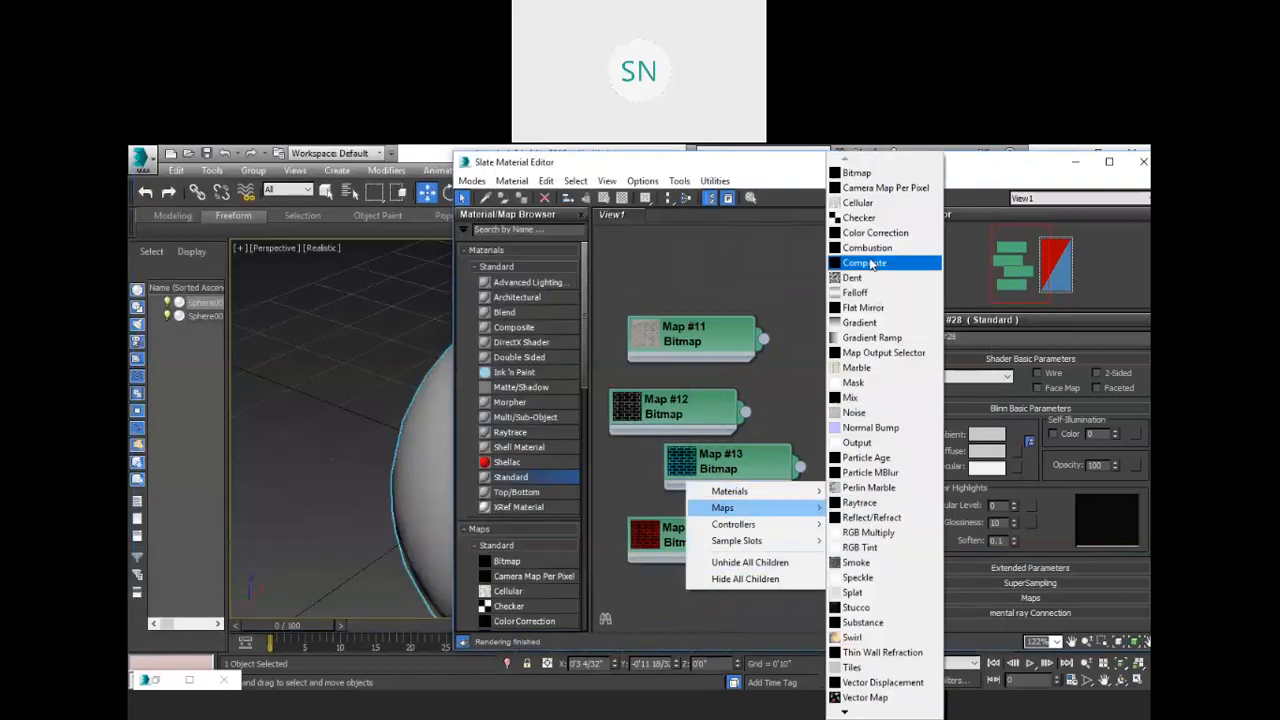
pyautogui.click(858, 173)
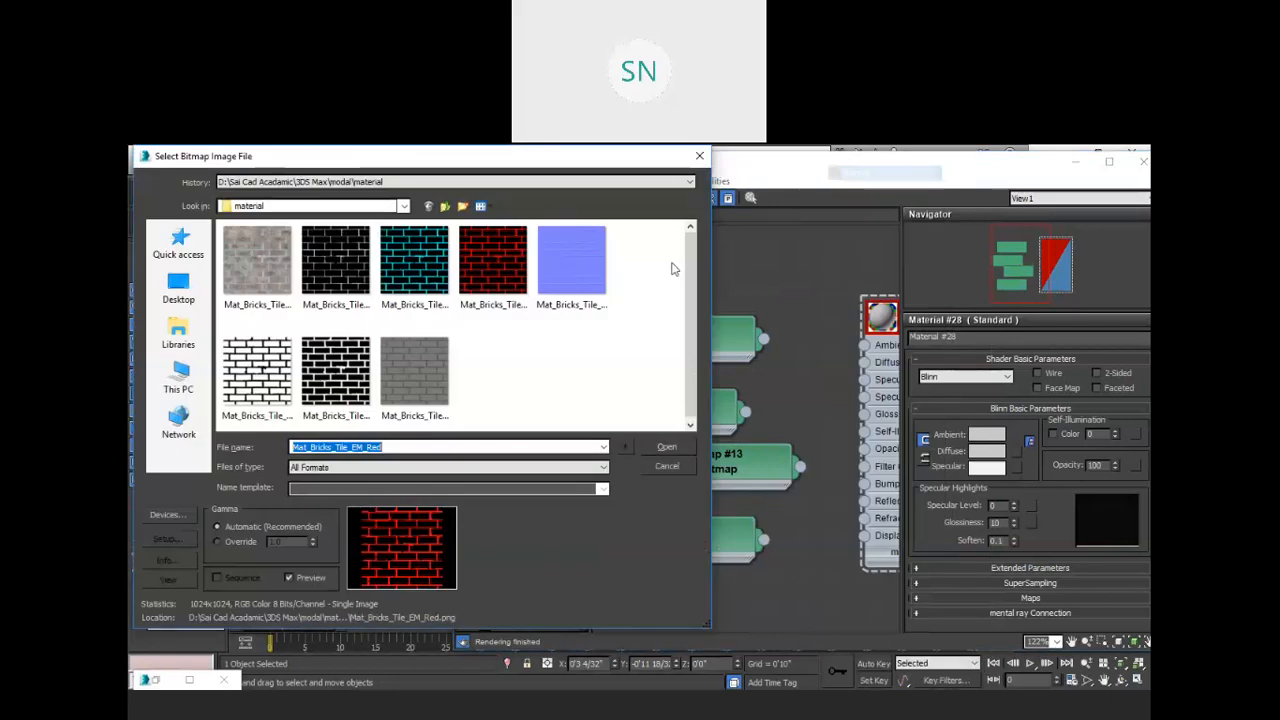
pyautogui.click(552, 265)
pyautogui.click(666, 446)
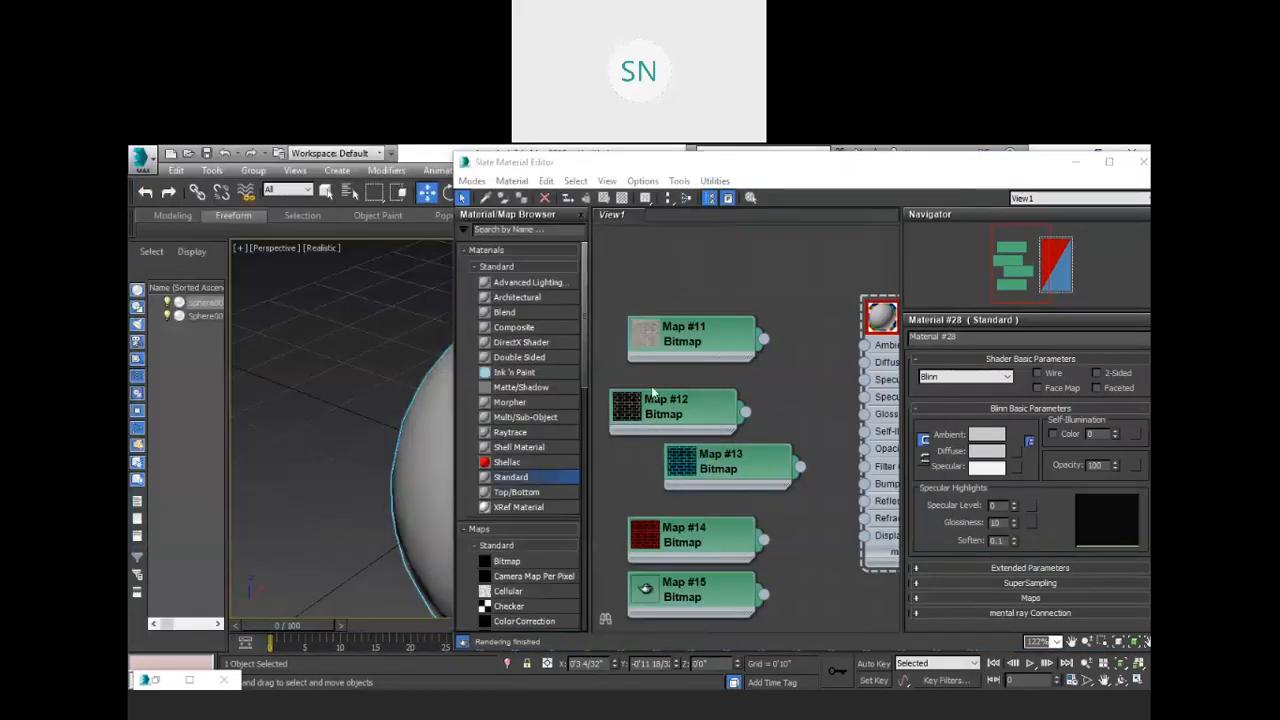
# Add a Bitmap map with the image Mat_Bricks_Tile_OM below the blue-violet normal map.
pyautogui.scroll(-2, 655, 375)
pyautogui.scroll(2, 684, 604)
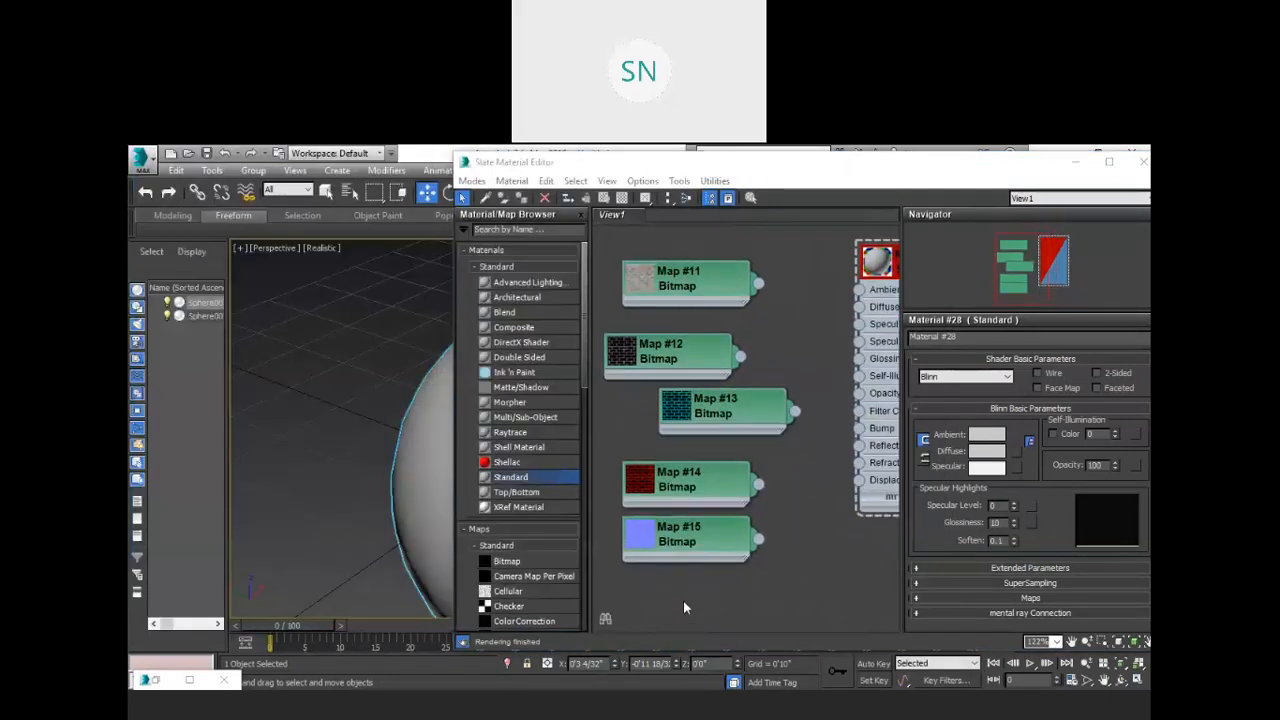
pyautogui.rightClick(684, 606)
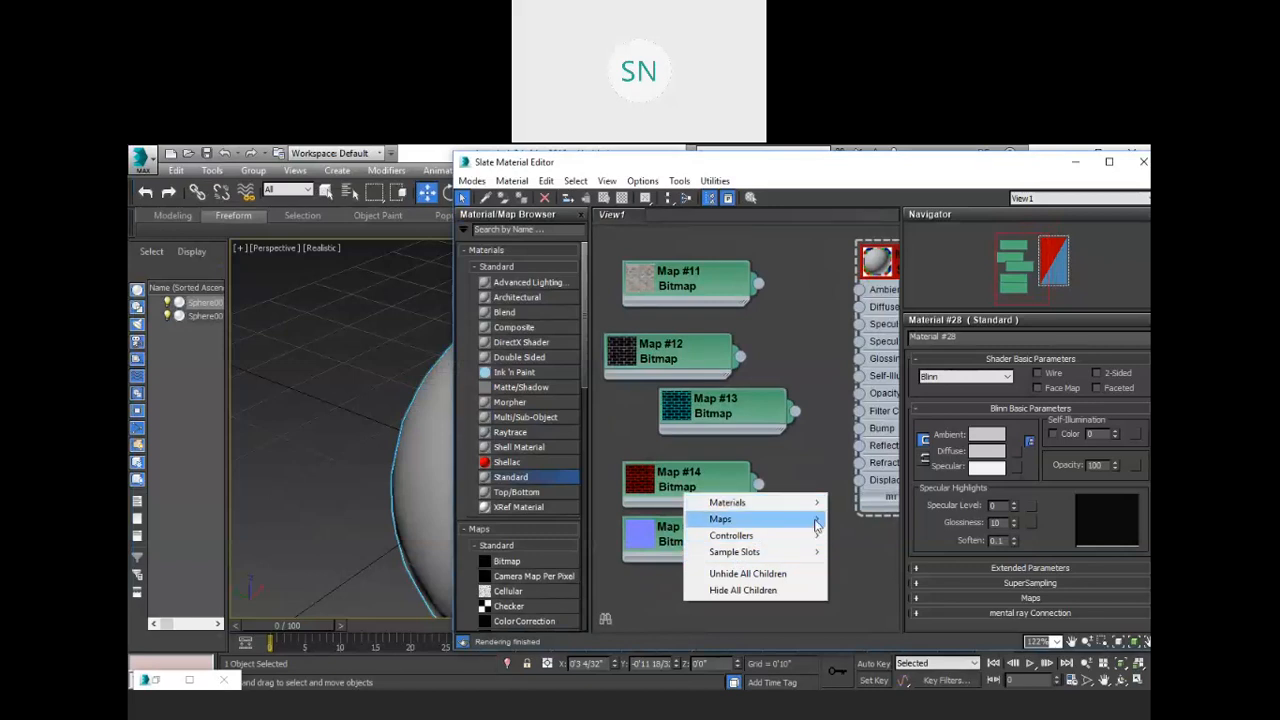
pyautogui.moveTo(816, 524)
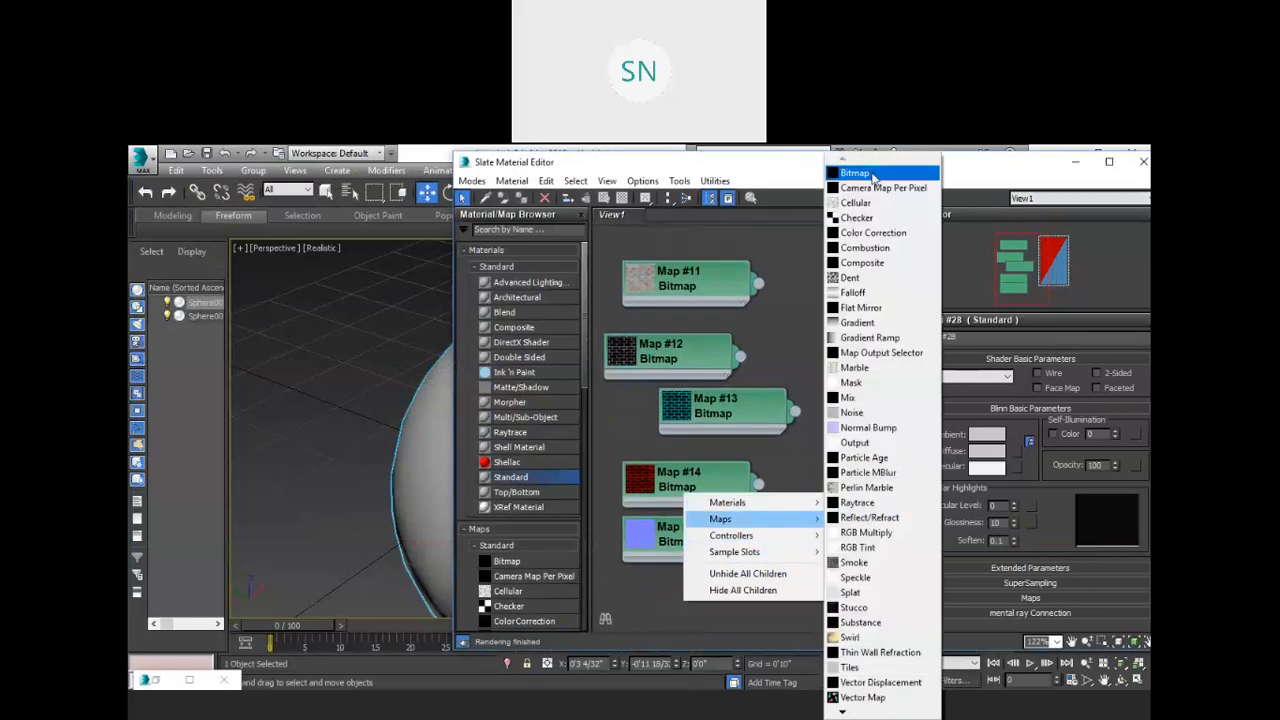
pyautogui.click(872, 177)
pyautogui.click(257, 372)
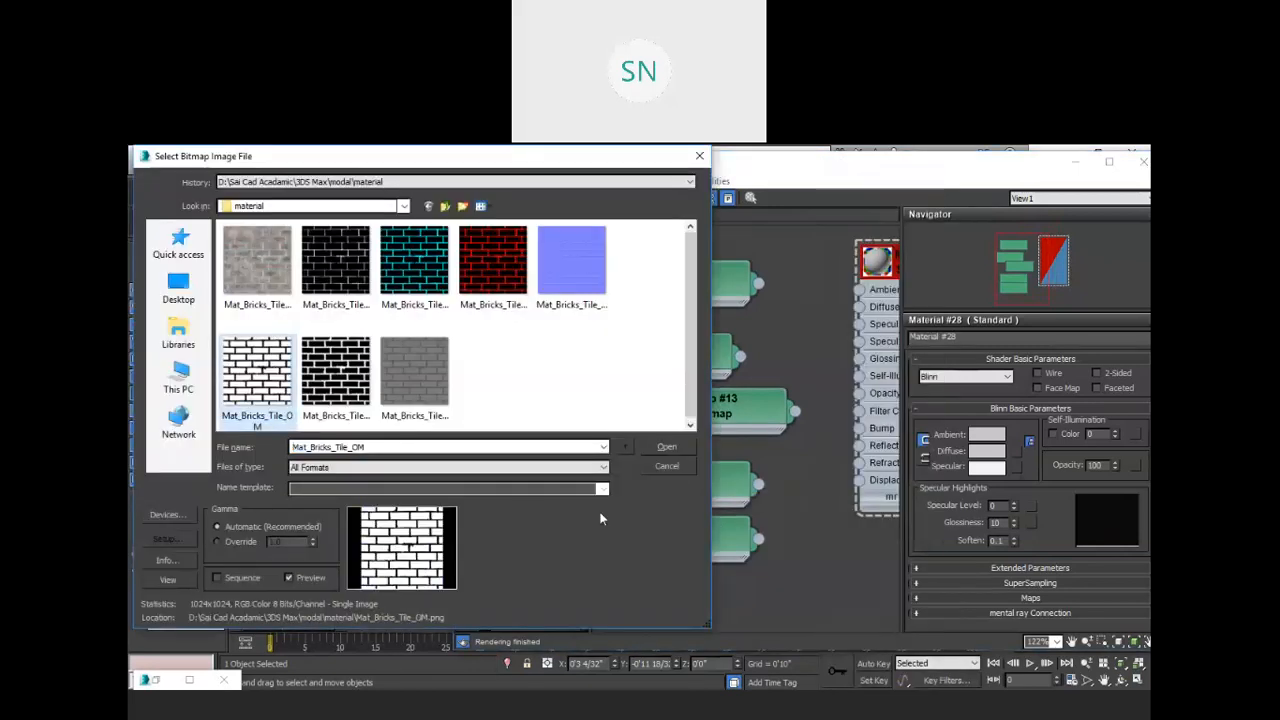
pyautogui.click(667, 448)
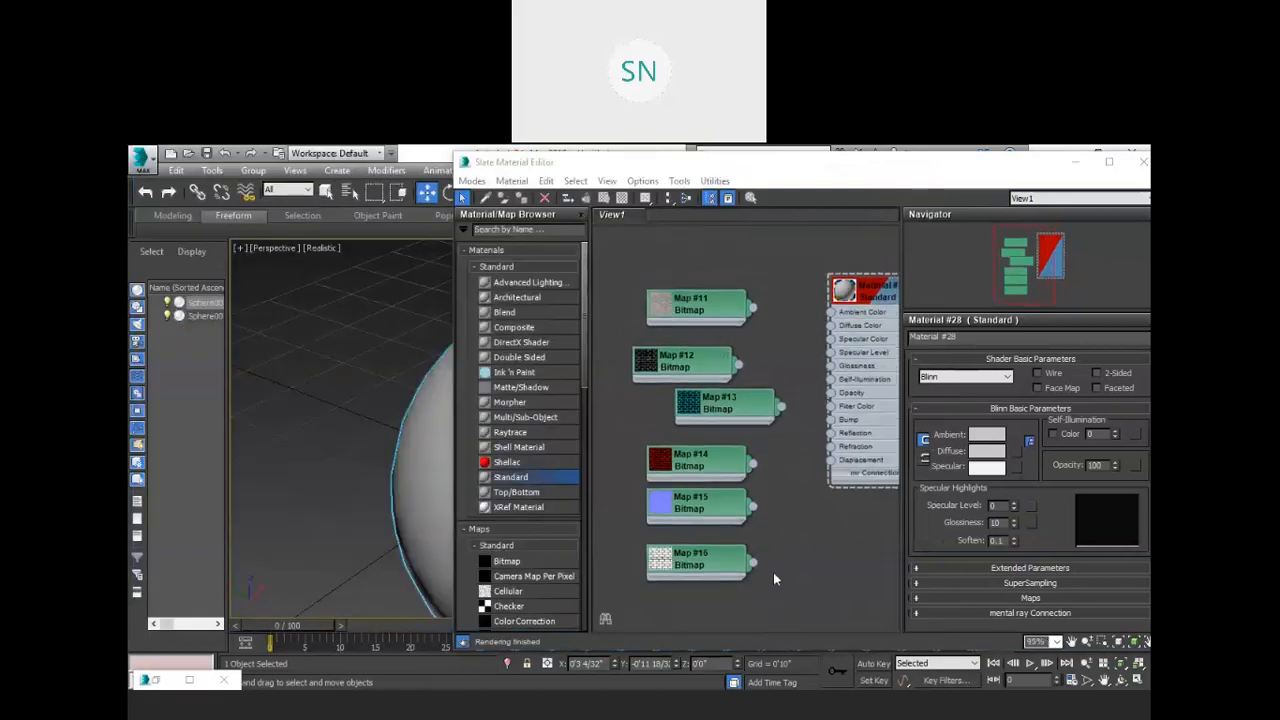
# Add a Bitmap map with the image Mat_Bricks_Tile_SM beneath the other brick maps.
pyautogui.scroll(1, 735, 595)
pyautogui.rightClick(731, 589)
pyautogui.moveTo(810, 521)
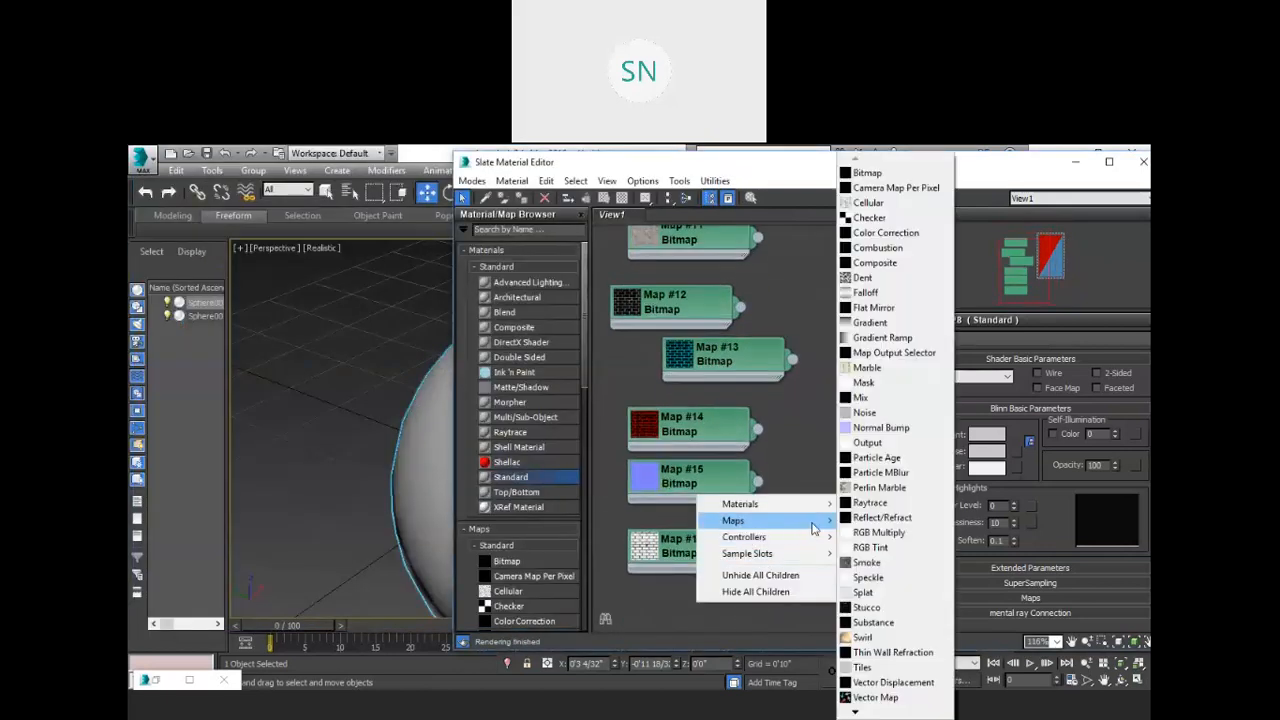
pyautogui.click(878, 175)
pyautogui.click(336, 372)
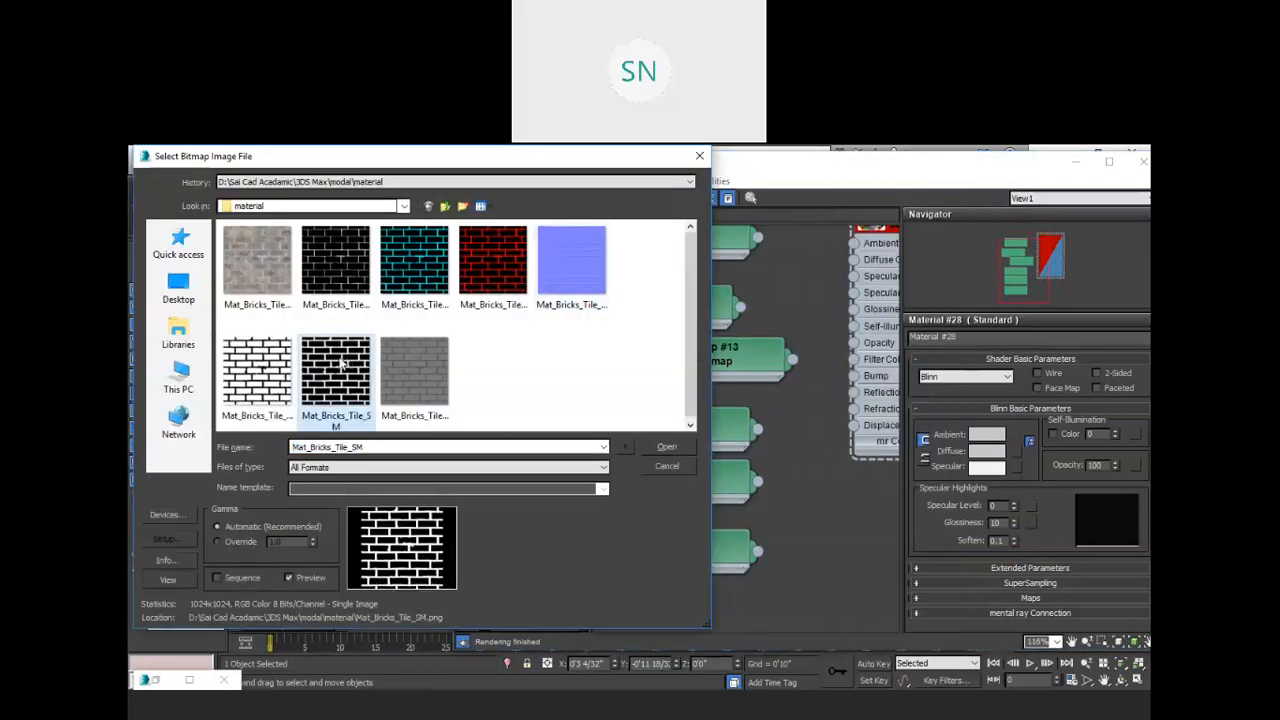
pyautogui.click(665, 447)
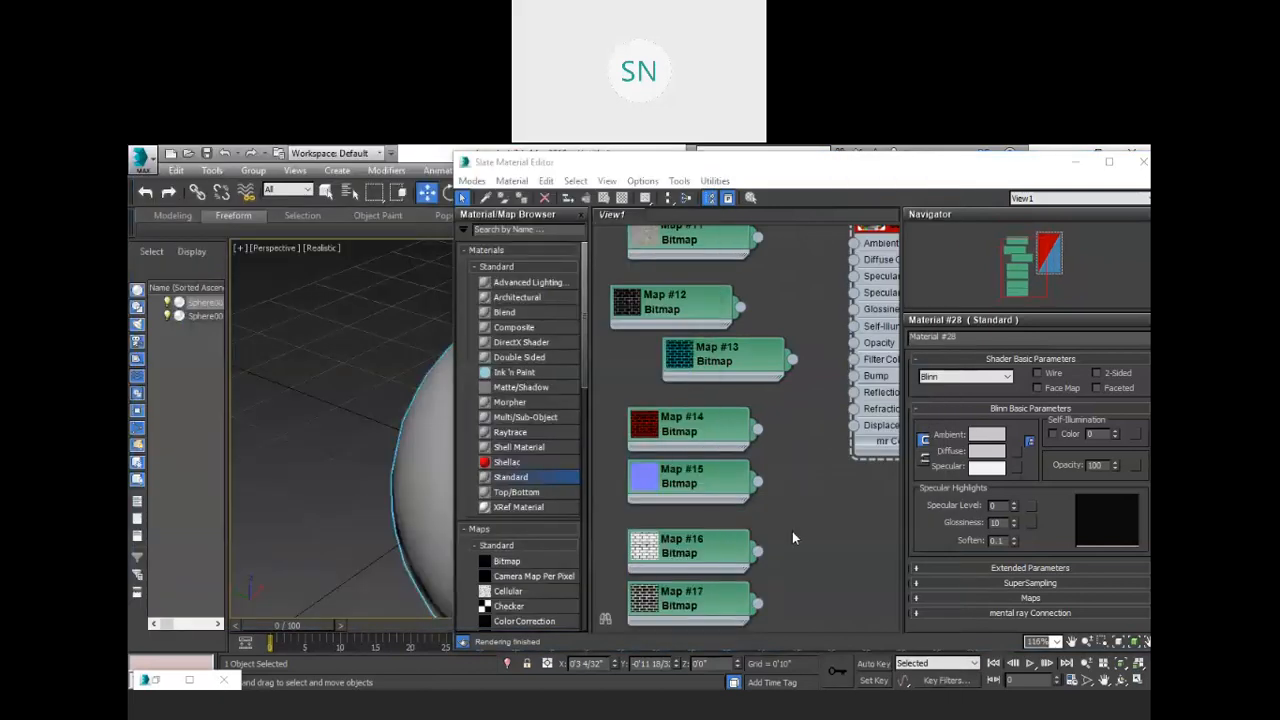
# Add a Bitmap map with the image Mat_Bricks_Tile_SM2 below the other brick maps.
pyautogui.scroll(-3, 792, 538)
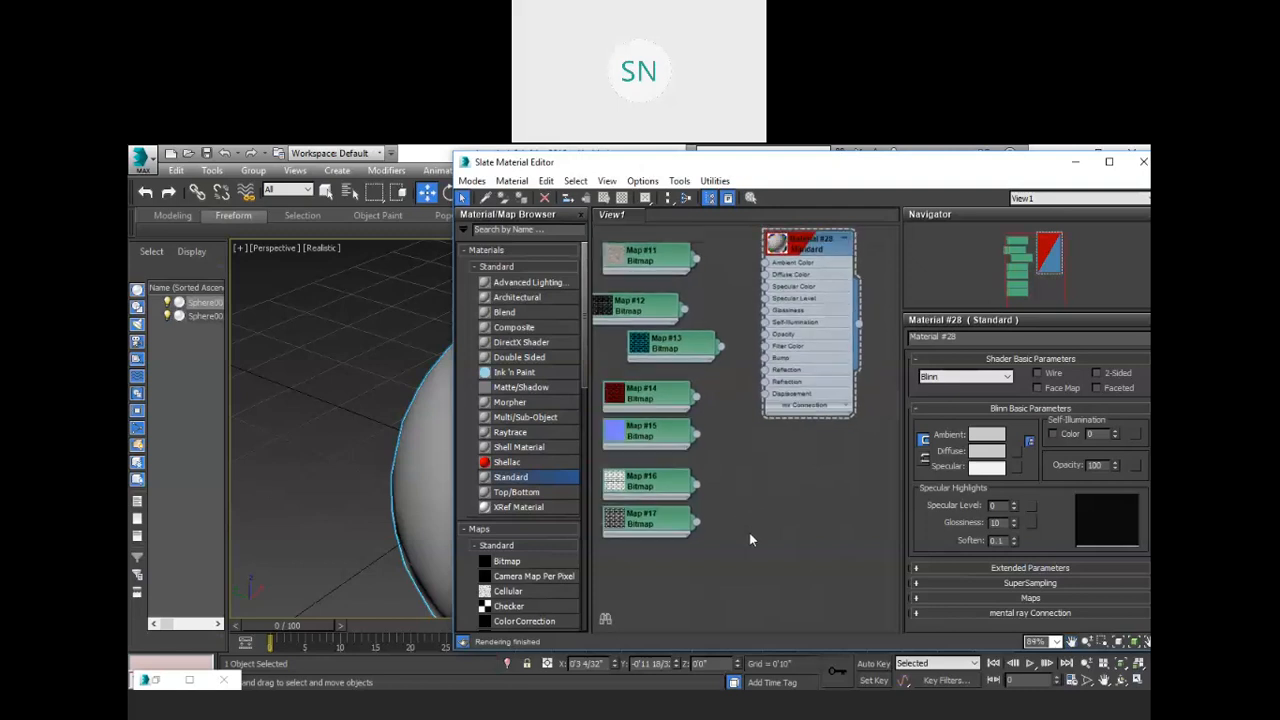
pyautogui.scroll(-1, 749, 540)
pyautogui.rightClick(667, 569)
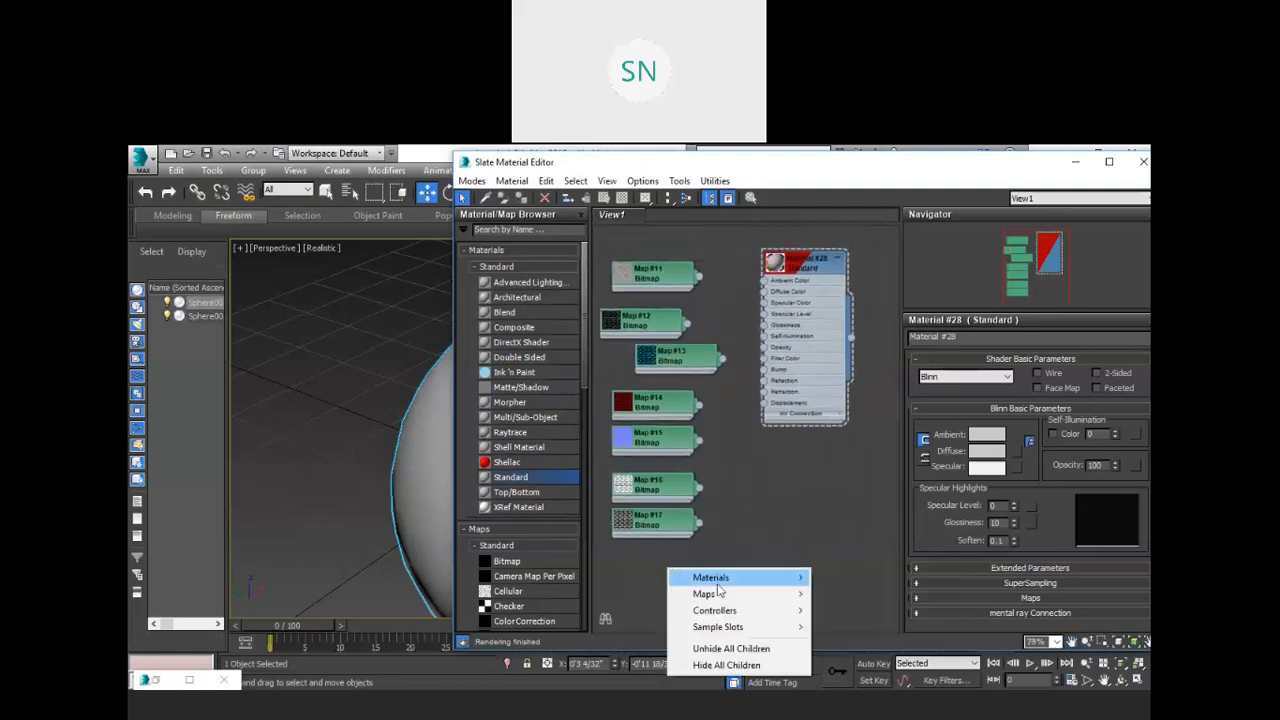
pyautogui.moveTo(792, 585)
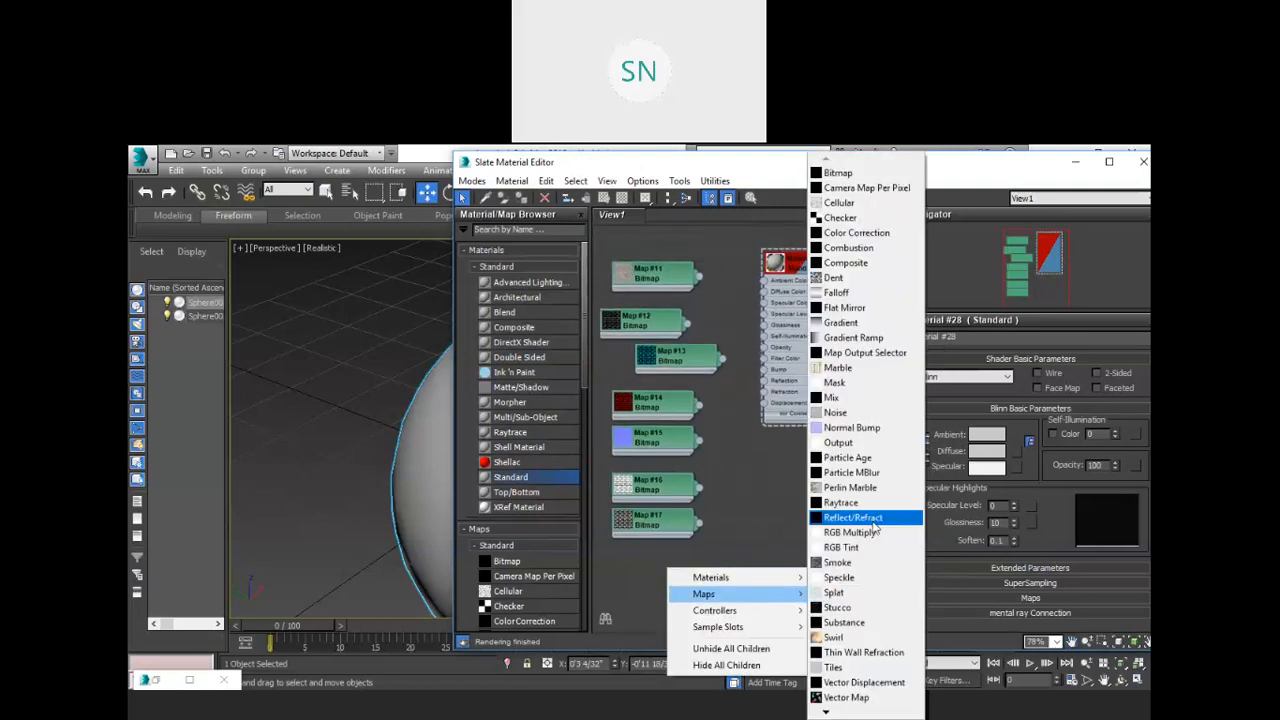
pyautogui.click(838, 173)
pyautogui.click(407, 372)
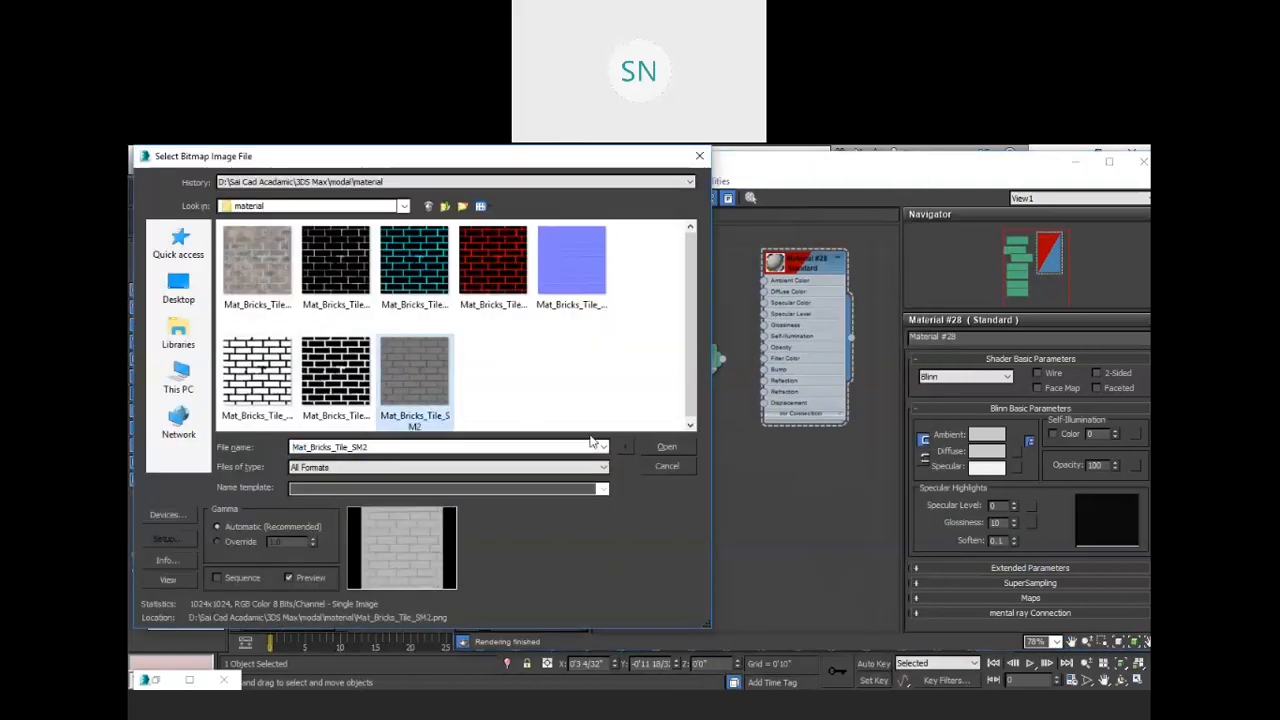
pyautogui.click(667, 448)
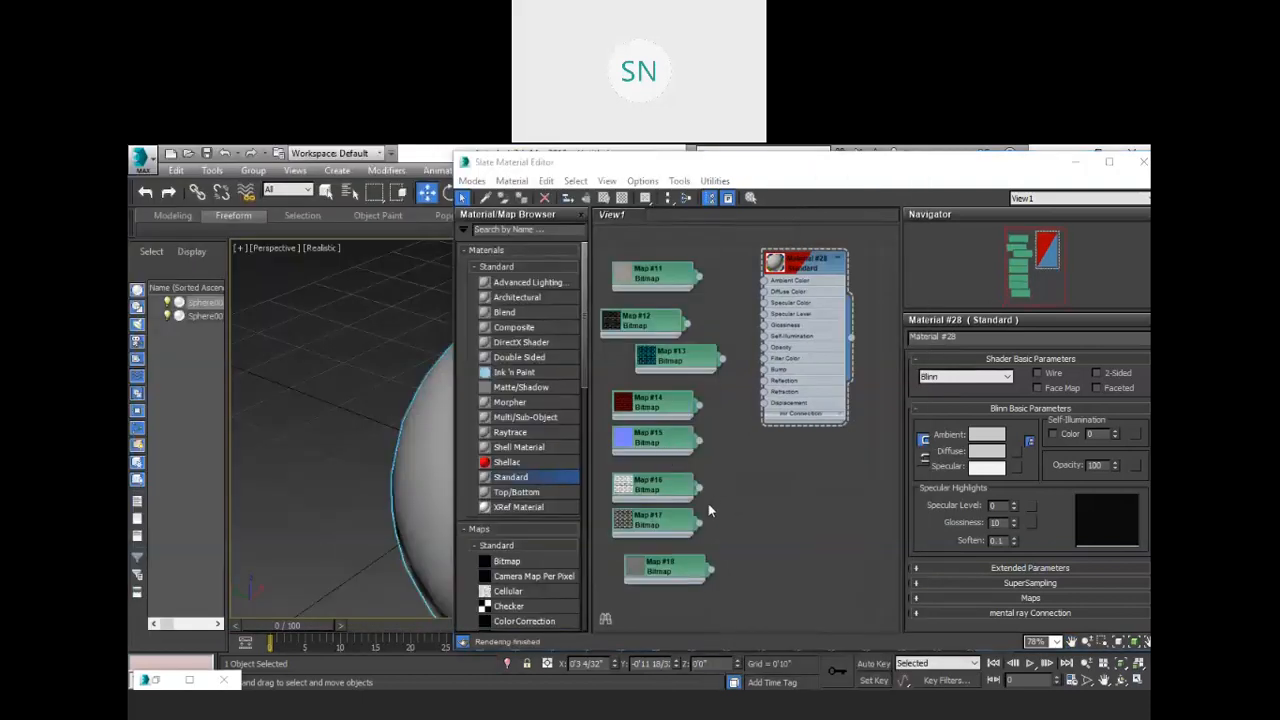
# Enlarge the previews of the Map #11 and Map #12 nodes and move the two nodes apart.
pyautogui.moveTo(710, 464); pyautogui.dragTo(756, 483, button='middle')
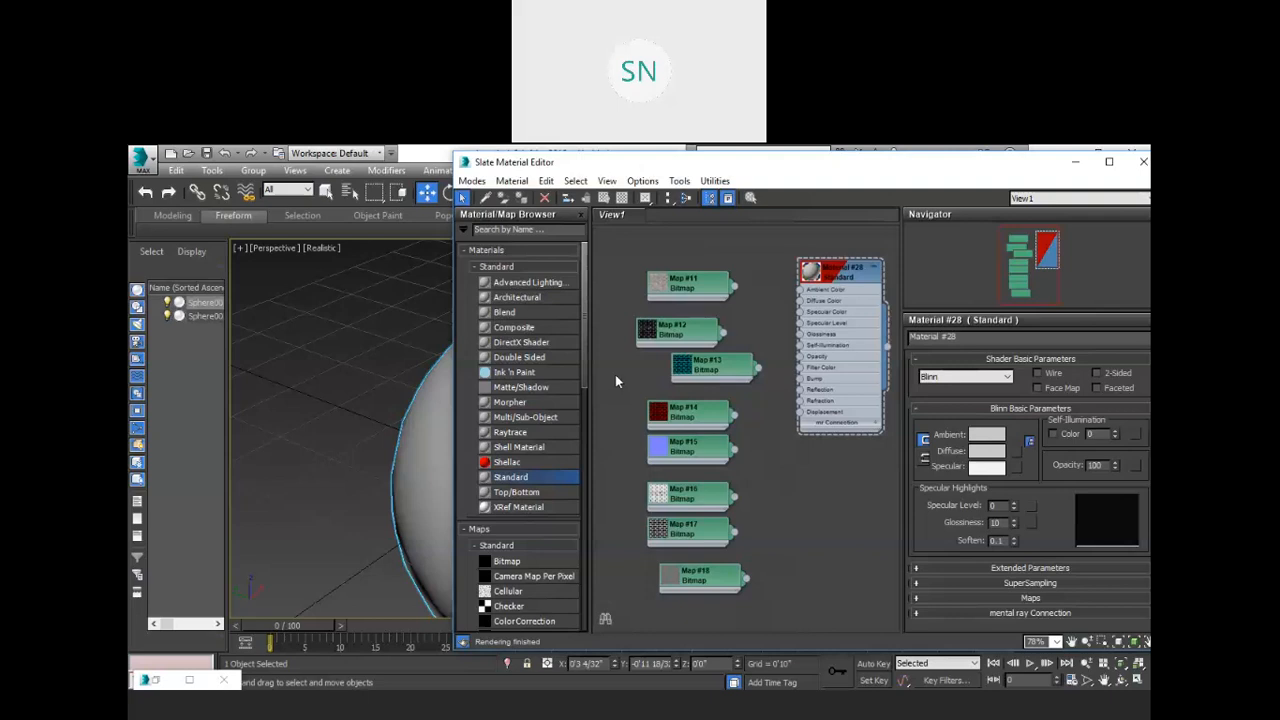
pyautogui.scroll(-3, 620, 375)
pyautogui.scroll(2, 703, 348)
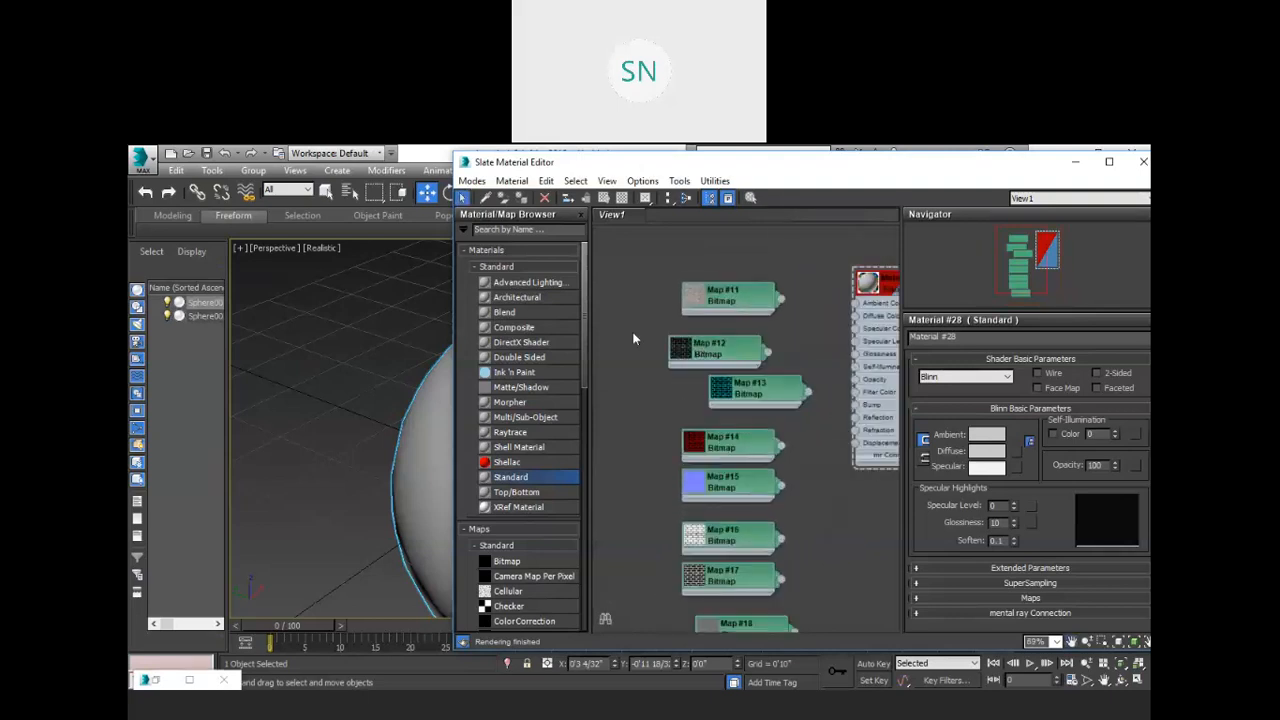
pyautogui.doubleClick(690, 296)
pyautogui.moveTo(697, 289); pyautogui.dragTo(633, 233)
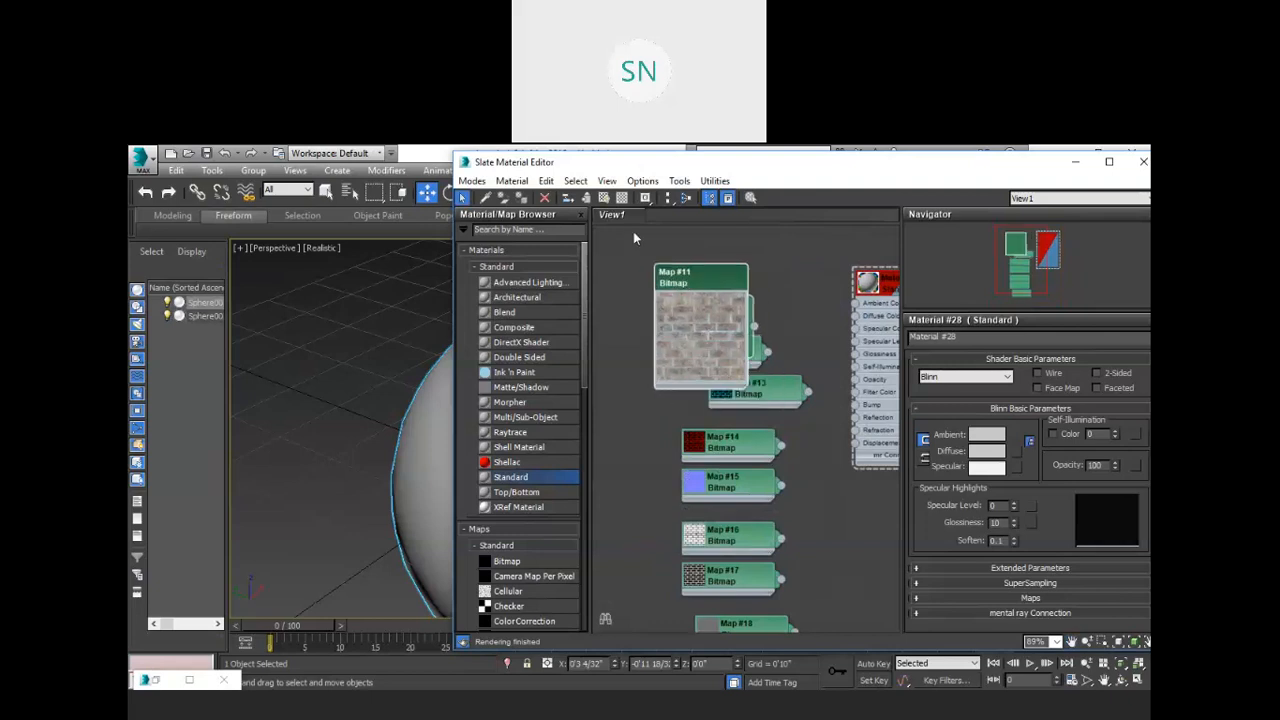
pyautogui.moveTo(725, 357); pyautogui.dragTo(761, 318)
pyautogui.doubleClick(722, 358)
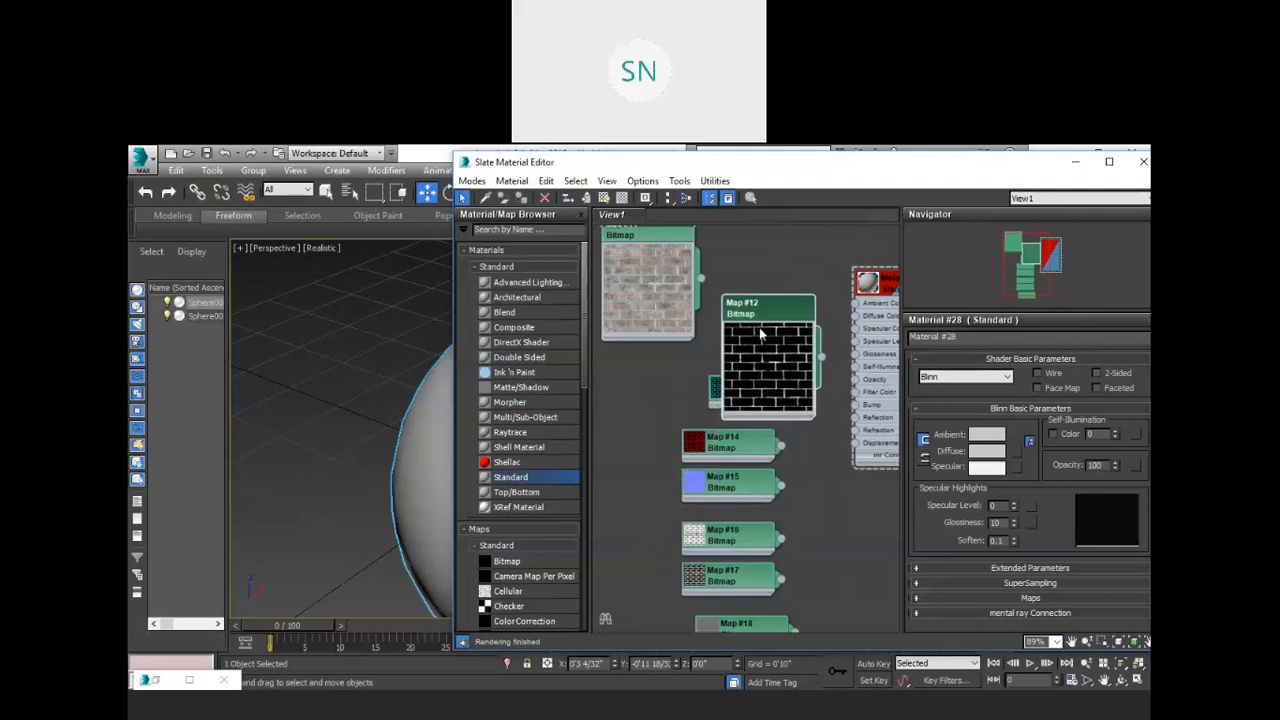
# Arrange the Map #13, Map #14 and Map #15 nodes in two columns and enlarge their previews.
pyautogui.click(717, 397)
pyautogui.moveTo(717, 397); pyautogui.dragTo(628, 403)
pyautogui.doubleClick(628, 403)
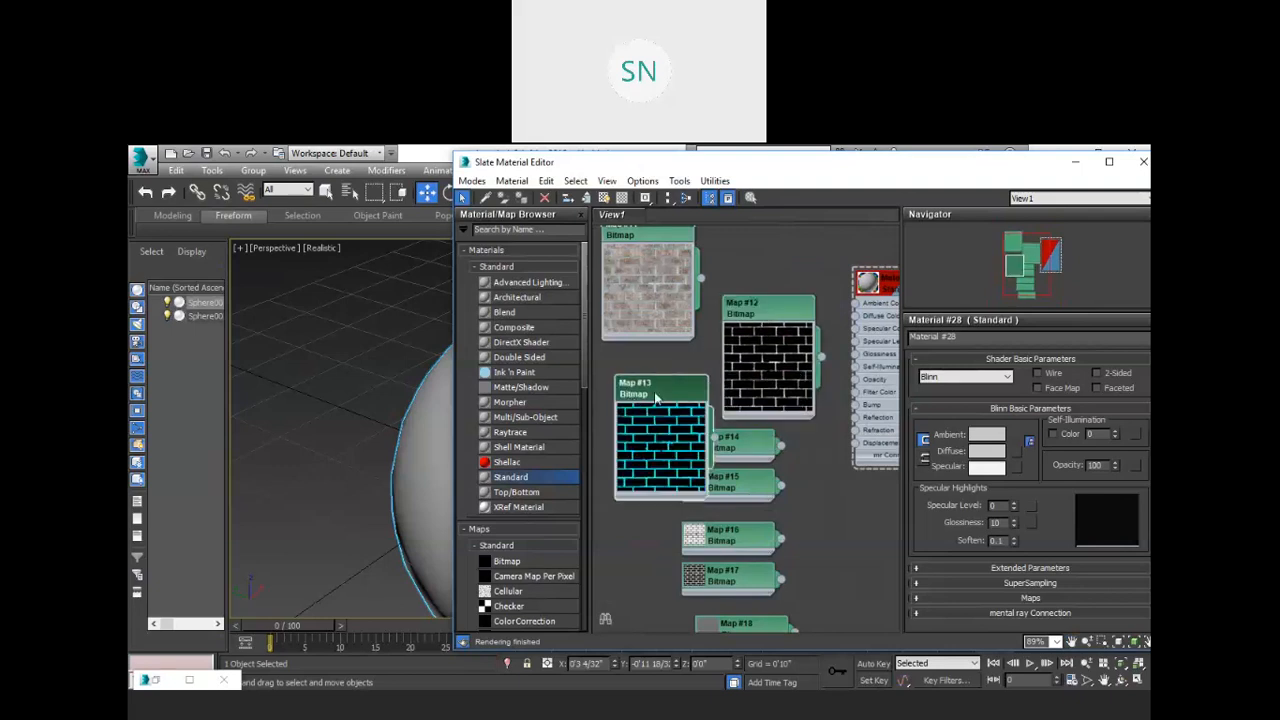
pyautogui.moveTo(736, 440); pyautogui.dragTo(773, 447)
pyautogui.doubleClick(773, 447)
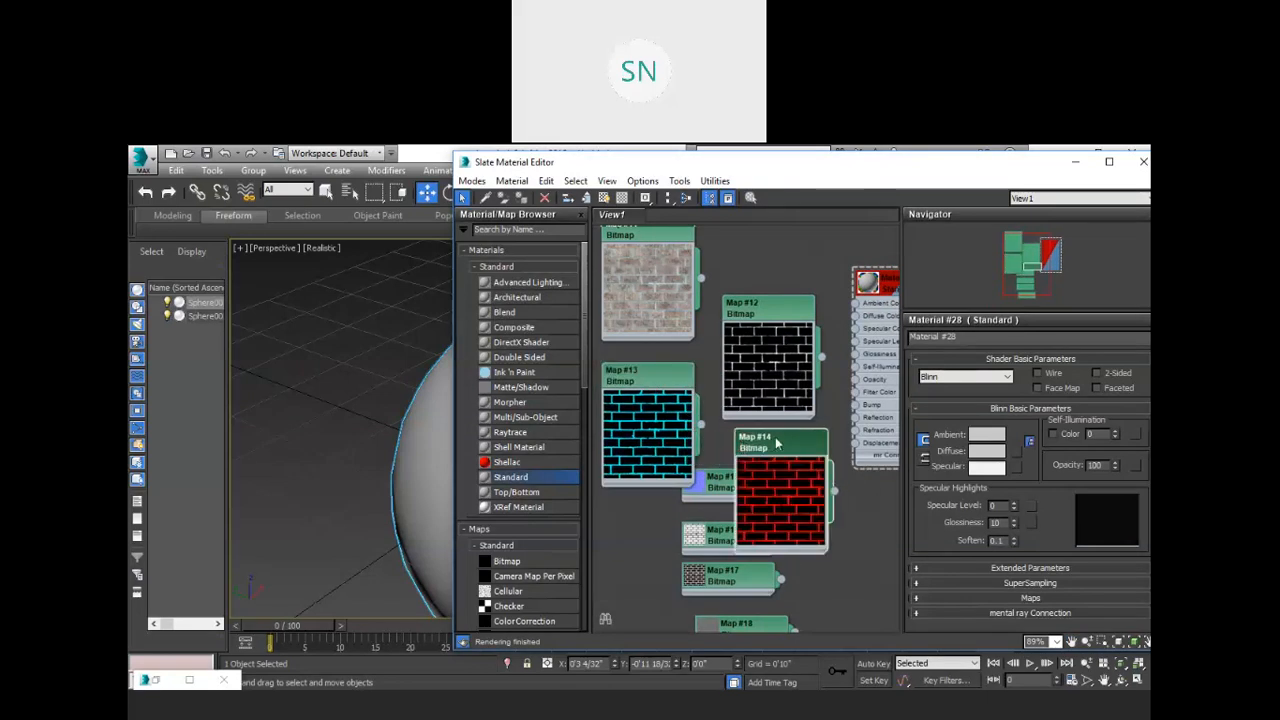
pyautogui.moveTo(690, 488); pyautogui.dragTo(639, 515)
pyautogui.doubleClick(622, 530)
# Move Map #17 and Map #18 out of the way and place Map #16 with an enlarged preview beneath Map #14.
pyautogui.moveTo(829, 580); pyautogui.dragTo(811, 476, button='middle')
pyautogui.moveTo(732, 524); pyautogui.dragTo(888, 466)
pyautogui.moveTo(730, 470); pyautogui.dragTo(783, 581)
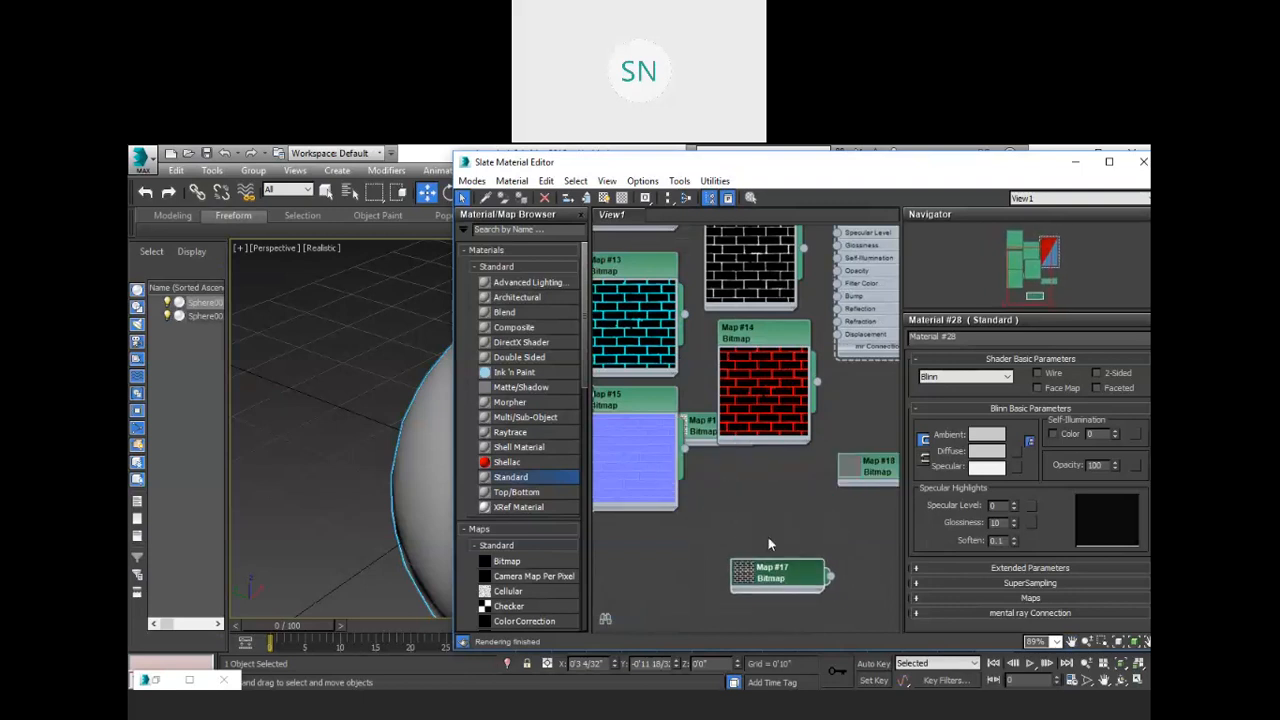
pyautogui.moveTo(703, 424); pyautogui.dragTo(756, 519)
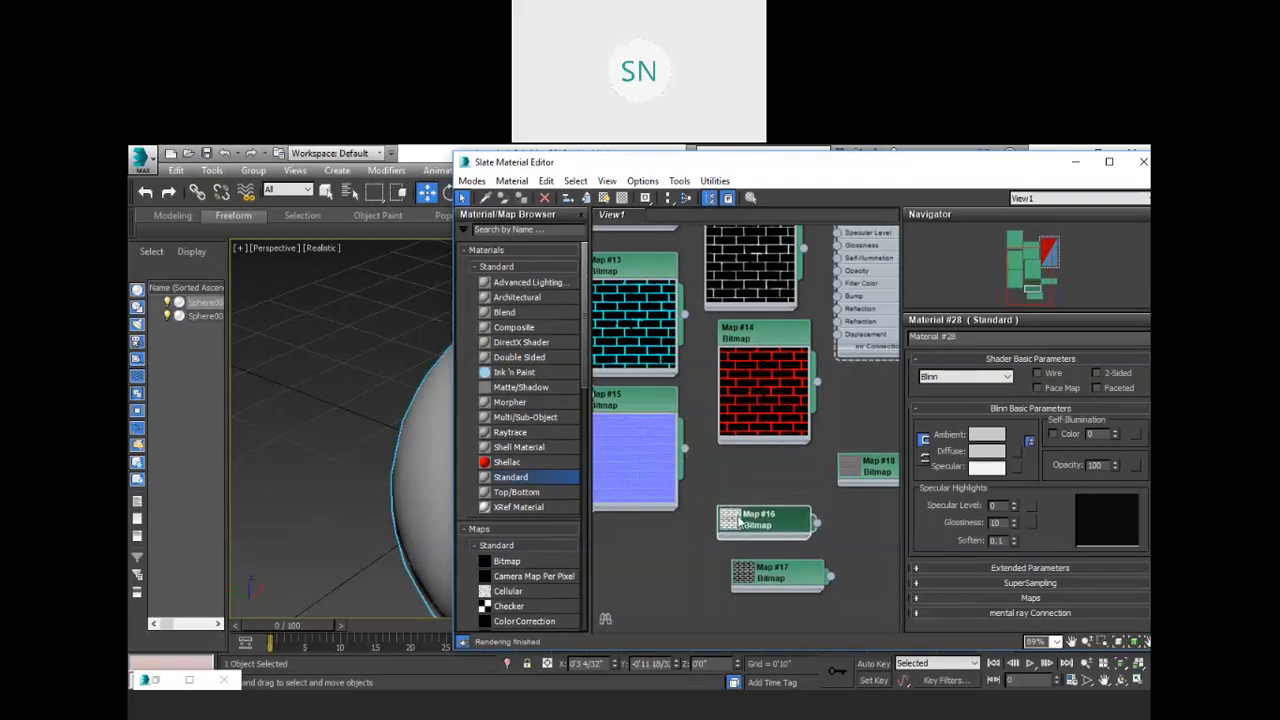
pyautogui.doubleClick(733, 520)
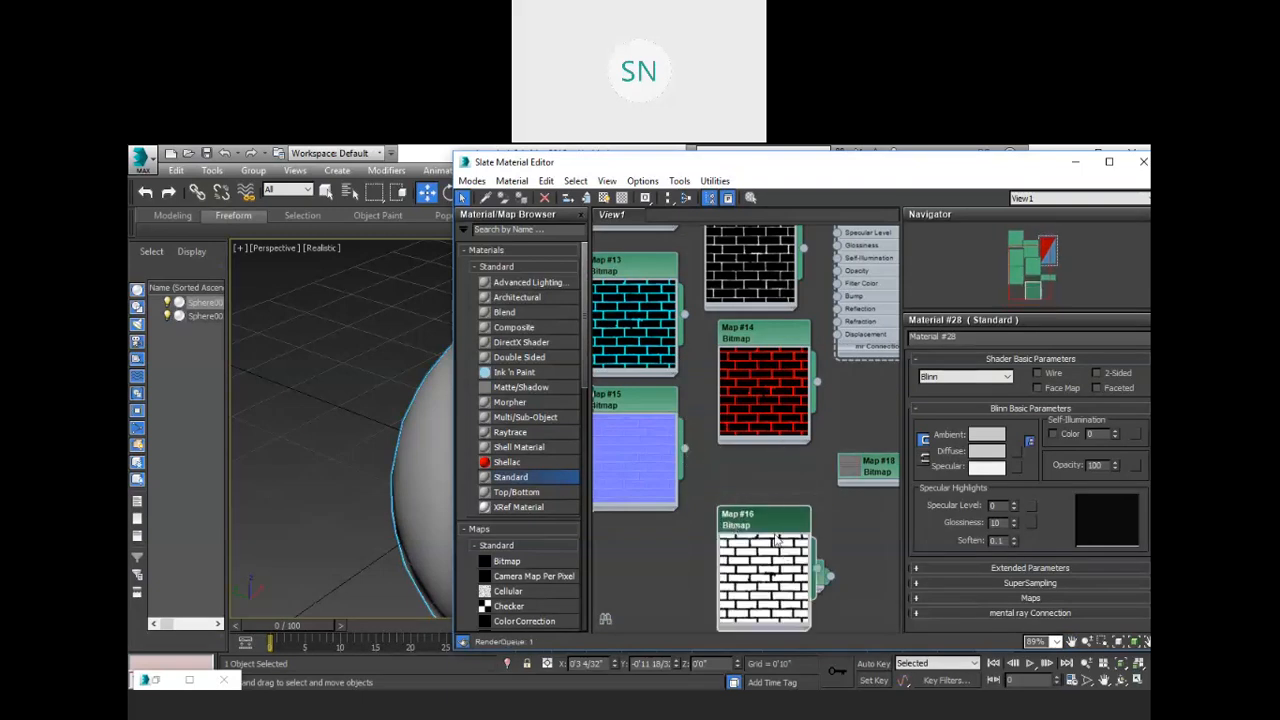
pyautogui.moveTo(770, 533); pyautogui.dragTo(770, 506)
# Place the Map #17 node beneath the blue-violet normal map and enlarge its preview.
pyautogui.moveTo(822, 610); pyautogui.dragTo(686, 604)
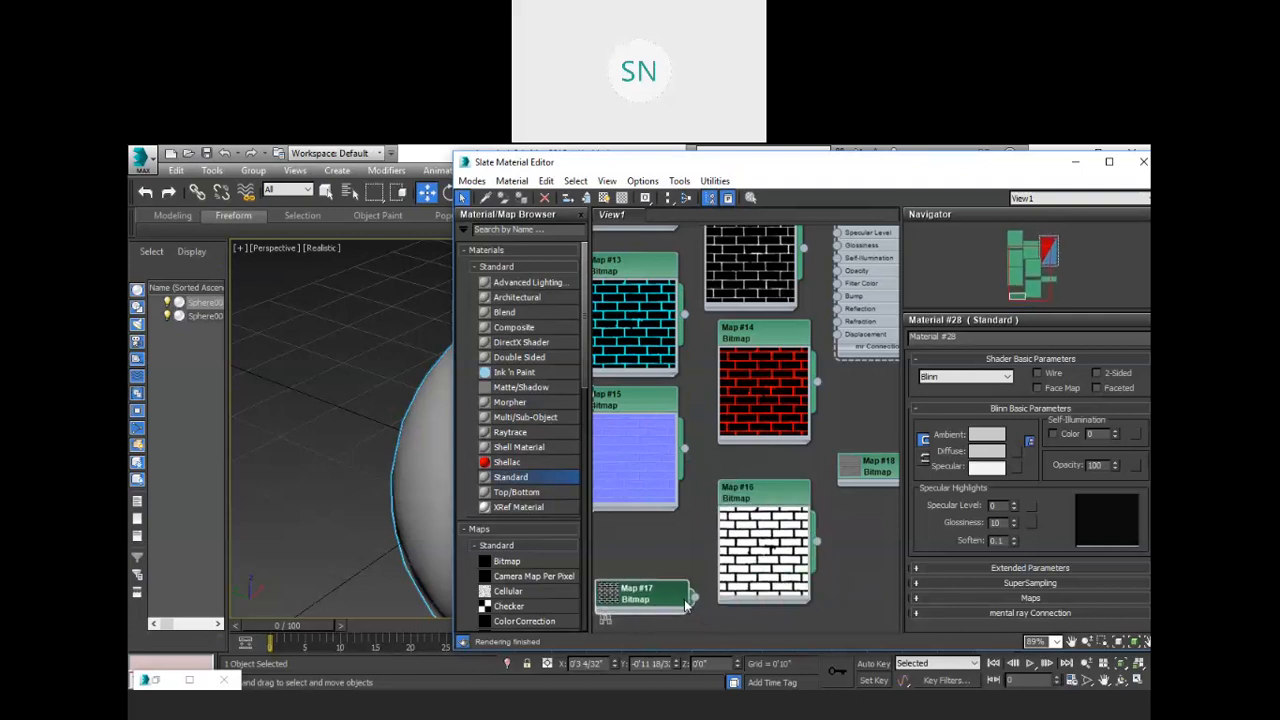
pyautogui.doubleClick(612, 598)
pyautogui.moveTo(667, 562); pyautogui.dragTo(670, 468, button='middle')
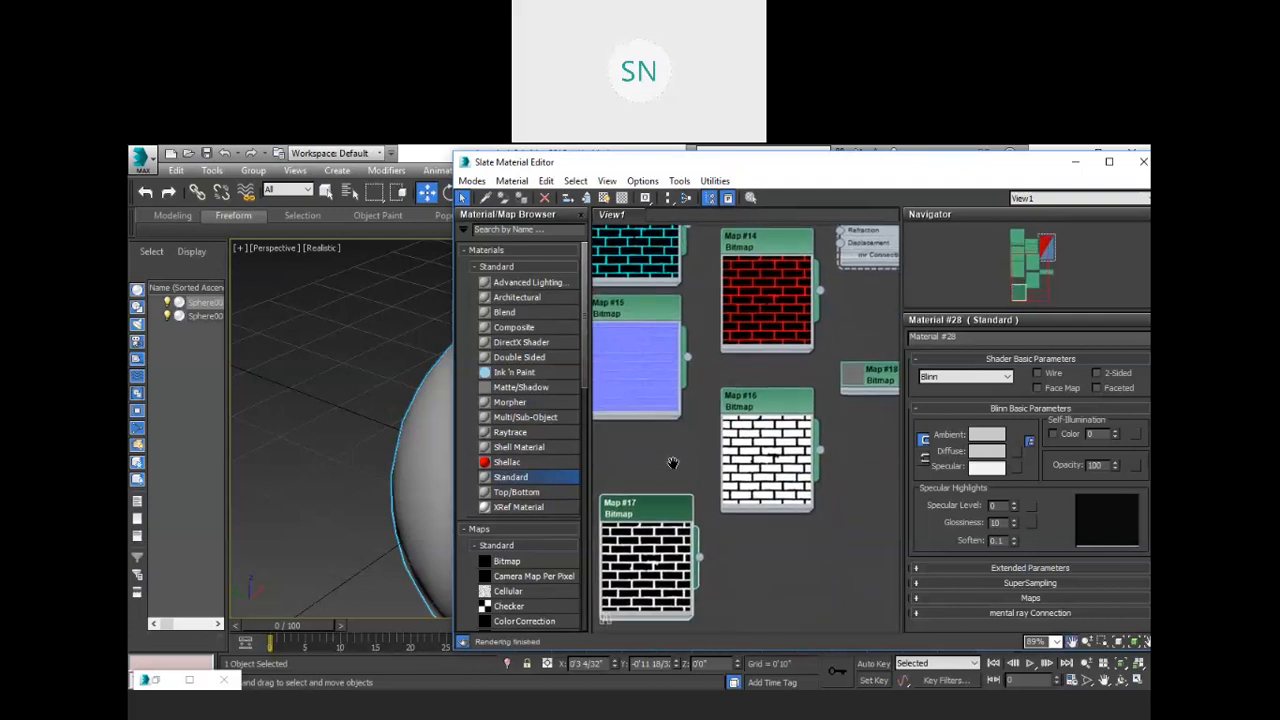
pyautogui.moveTo(662, 507); pyautogui.dragTo(650, 467)
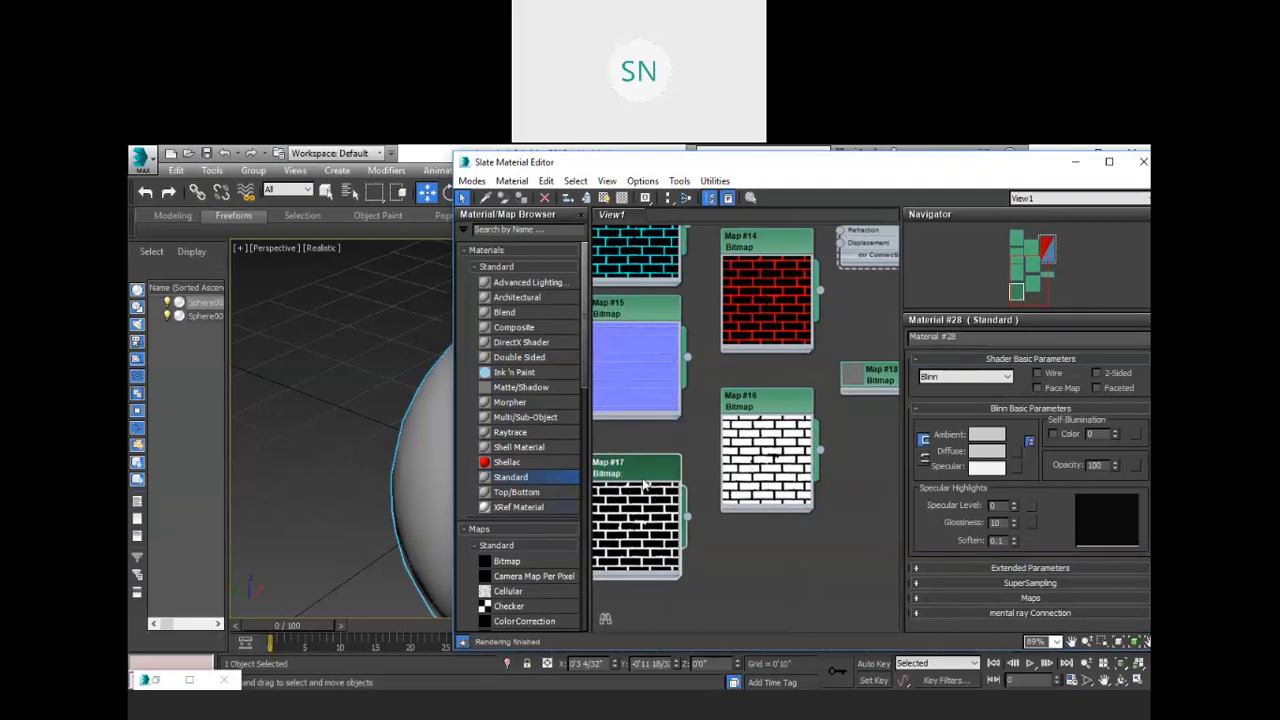
# Place the grey Map #18 node beneath the white brick map and enlarge its preview.
pyautogui.moveTo(885, 380); pyautogui.dragTo(780, 583)
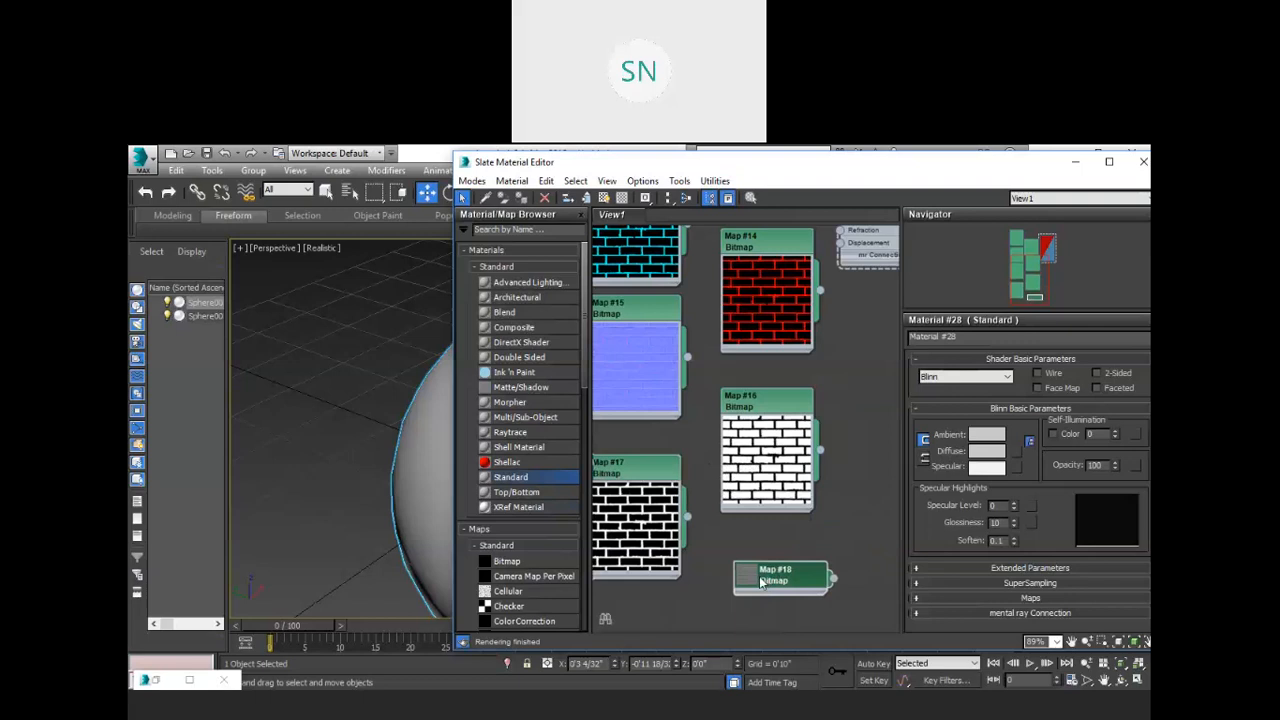
pyautogui.doubleClick(751, 577)
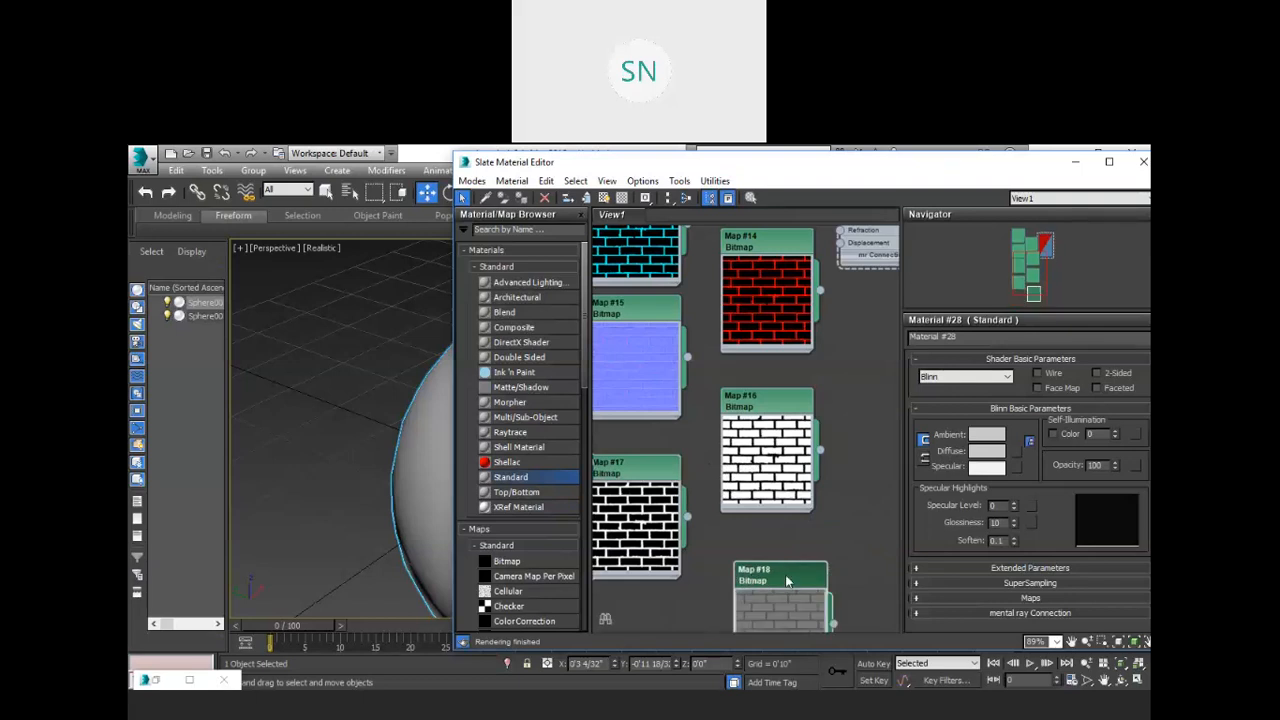
pyautogui.moveTo(787, 578); pyautogui.dragTo(788, 548)
# Move the Standard material node clear of the bitmap nodes, to the right of both columns.
pyautogui.scroll(-5, 741, 537)
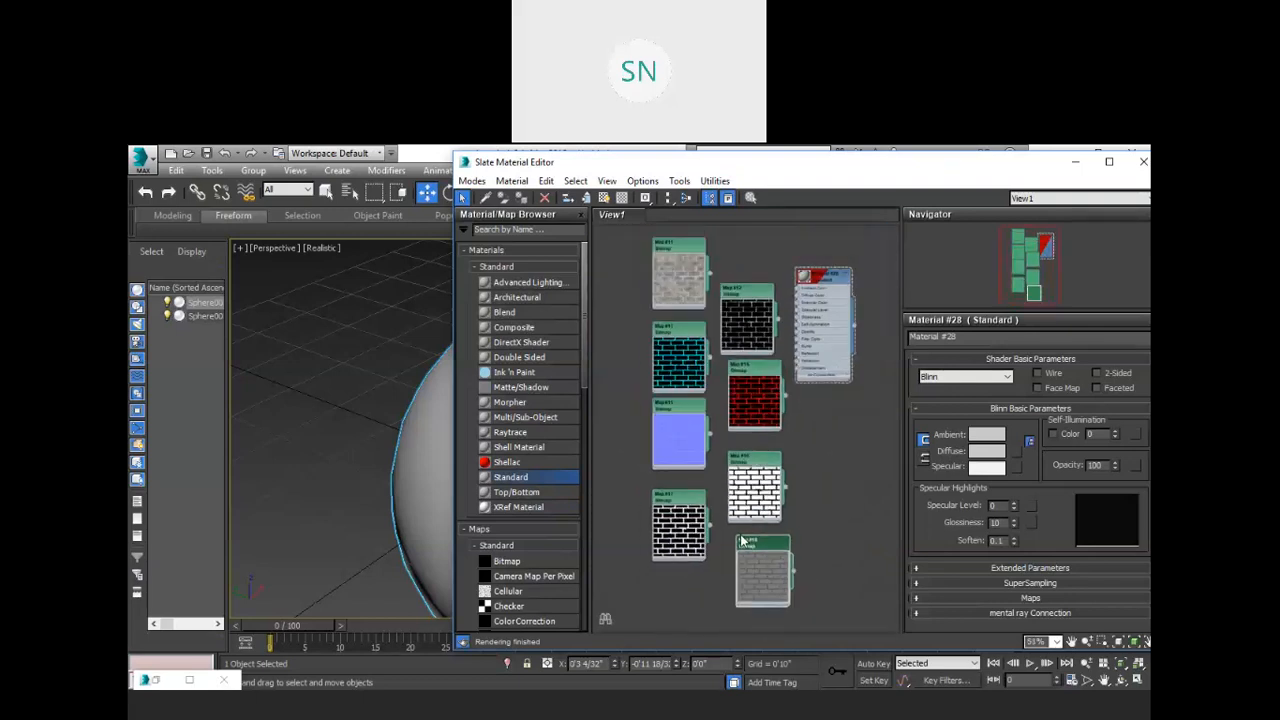
pyautogui.scroll(-1, 801, 485)
pyautogui.moveTo(804, 324); pyautogui.dragTo(847, 410)
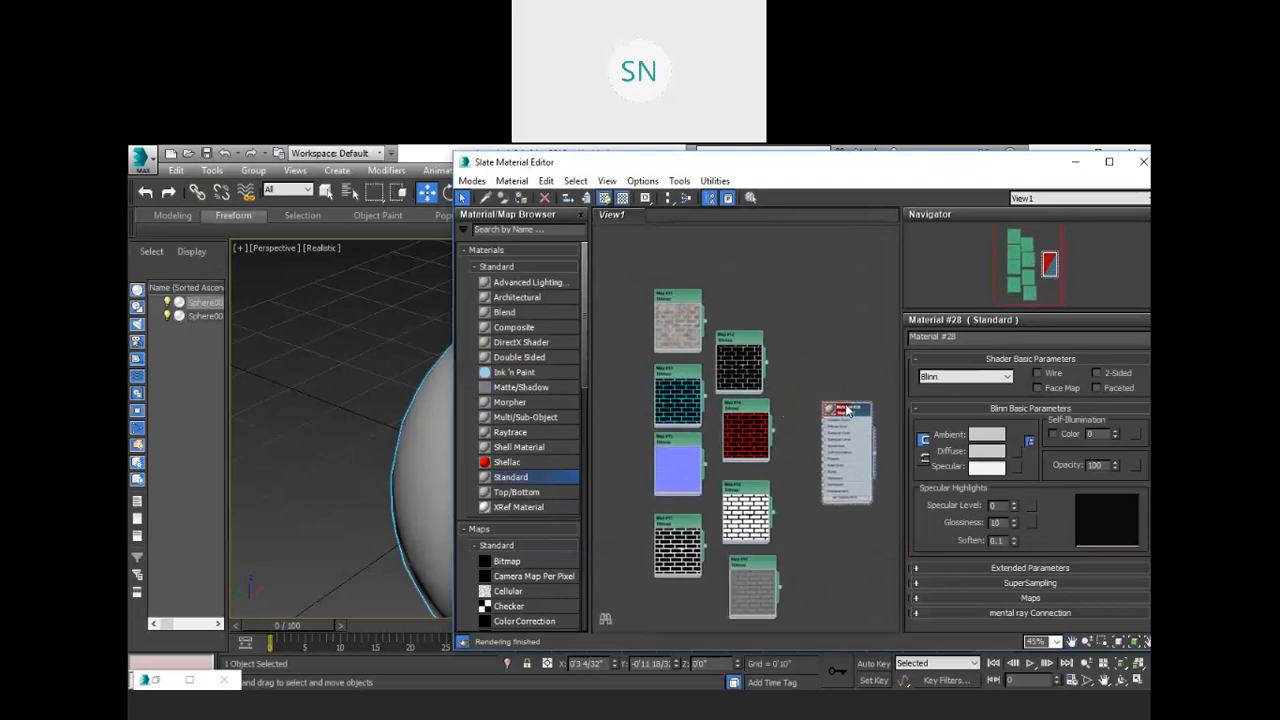
pyautogui.scroll(10, 846, 415)
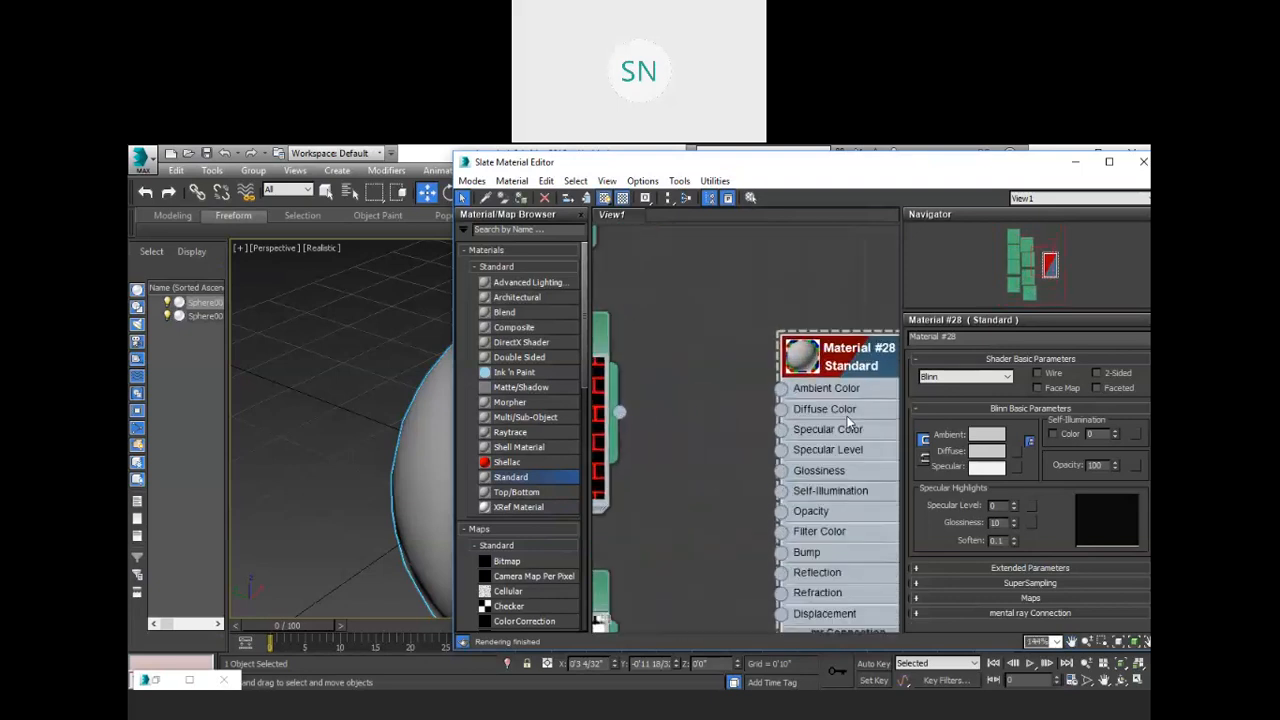
pyautogui.scroll(-1, 717, 531)
pyautogui.moveTo(717, 531); pyautogui.dragTo(618, 501, button='middle')
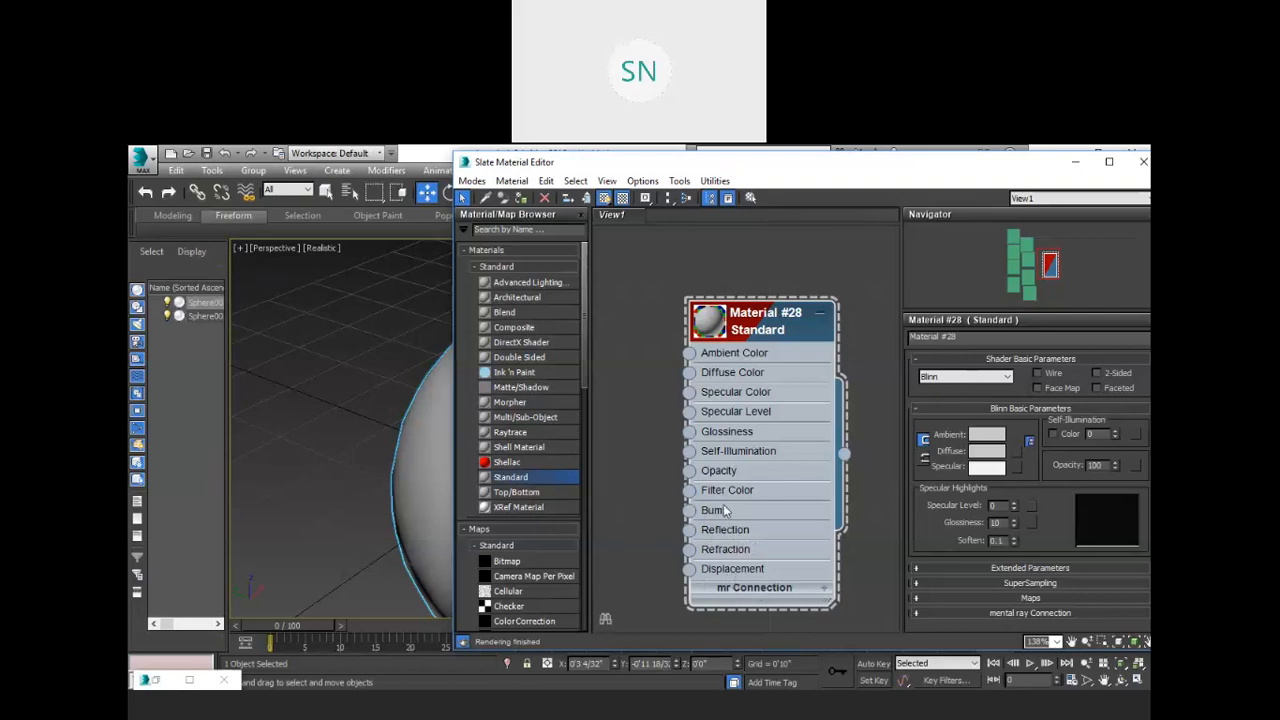
# Align the red brick map node under the black Map #12 node.
pyautogui.scroll(-5, 741, 553)
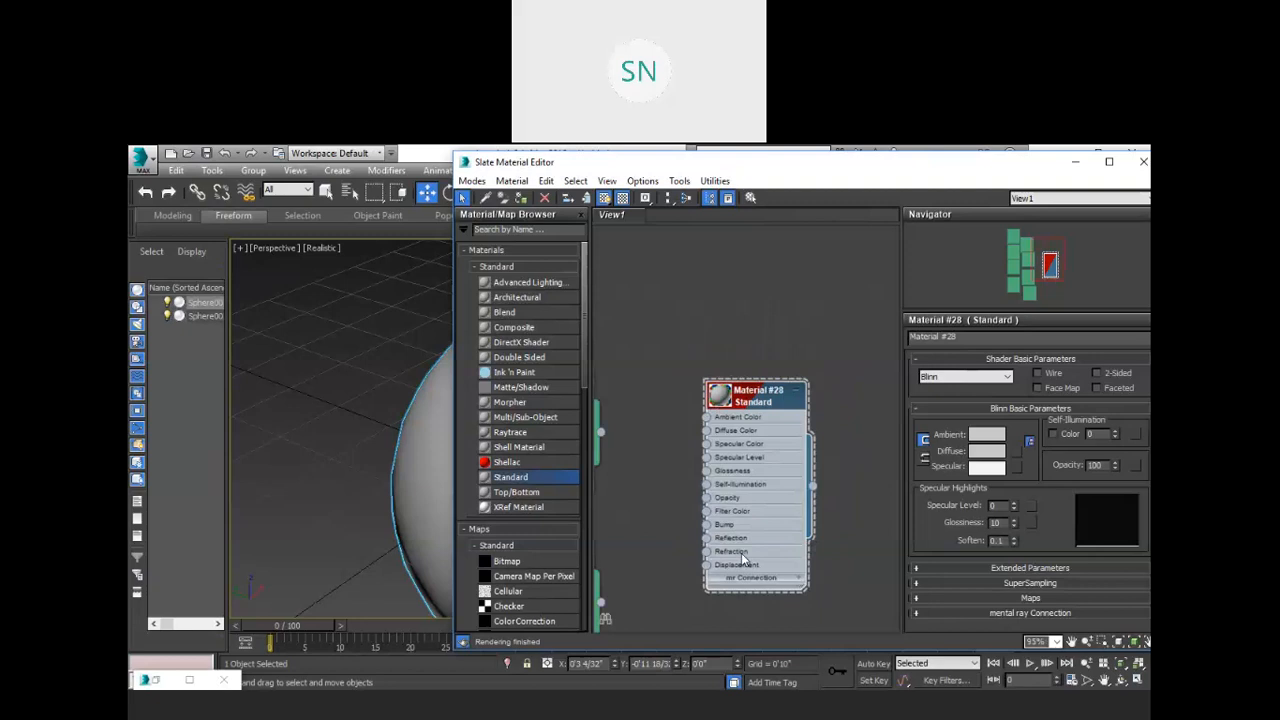
pyautogui.scroll(-2, 686, 551)
pyautogui.moveTo(686, 551); pyautogui.dragTo(787, 568, button='middle')
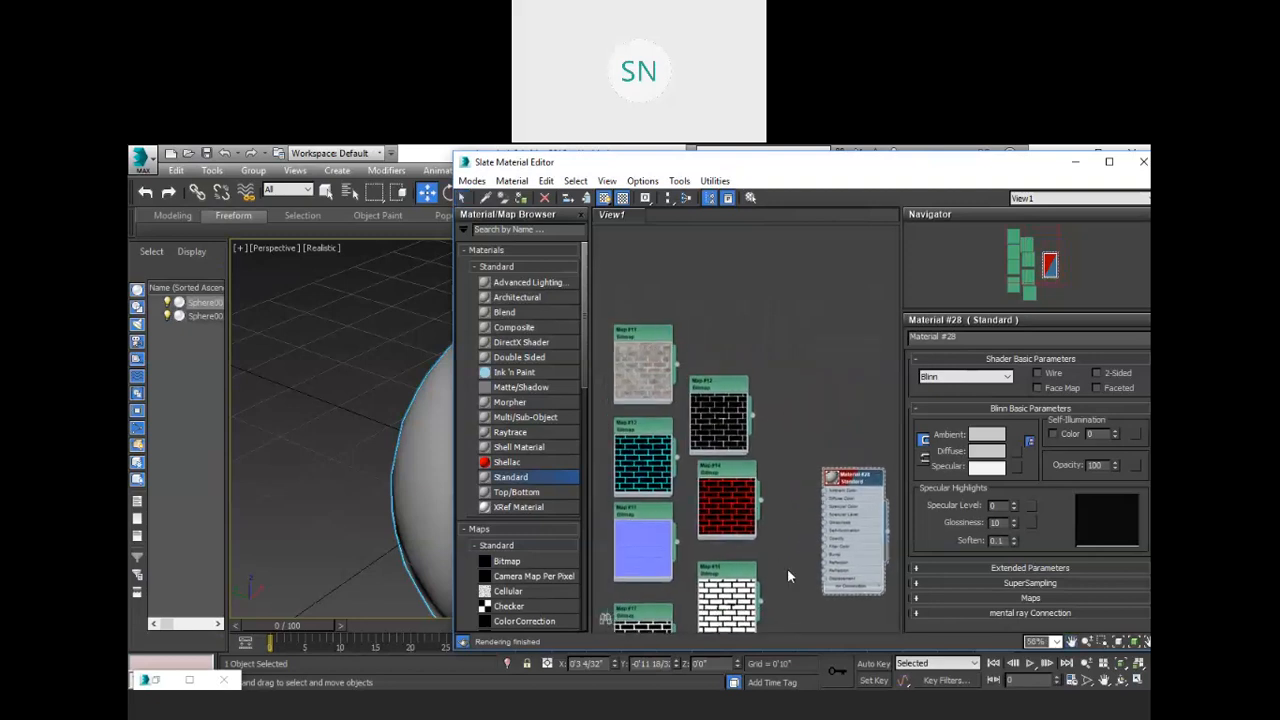
pyautogui.moveTo(725, 483); pyautogui.dragTo(717, 491)
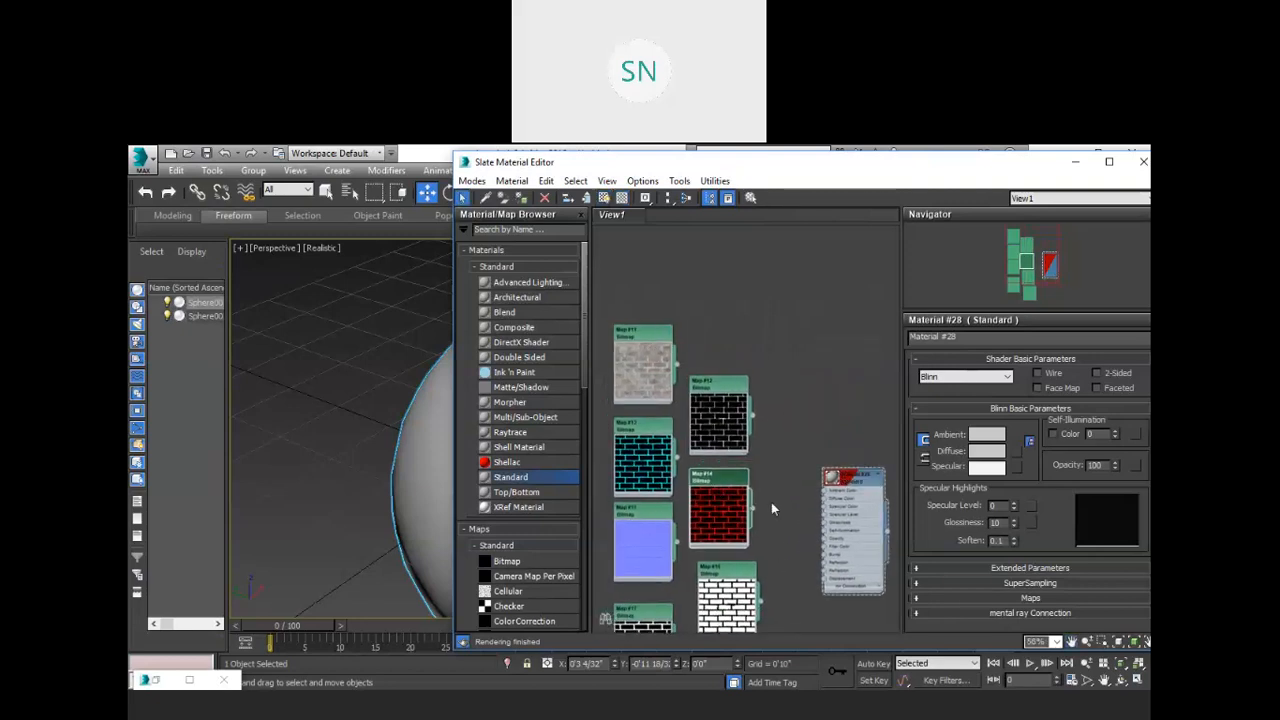
# Connect the output of the natural brick bitmap Map #11 to the Standard material's Diffuse Color slot.
pyautogui.moveTo(753, 455); pyautogui.dragTo(727, 418, button='middle')
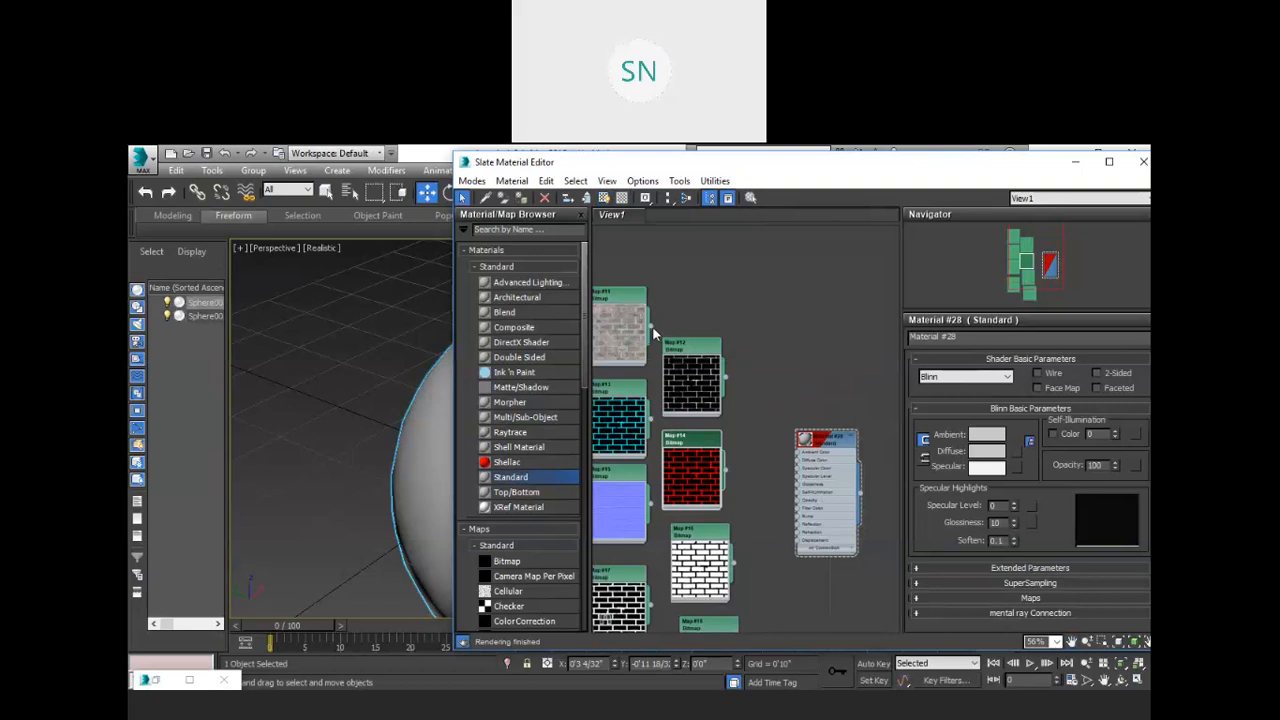
pyautogui.scroll(5, 653, 328)
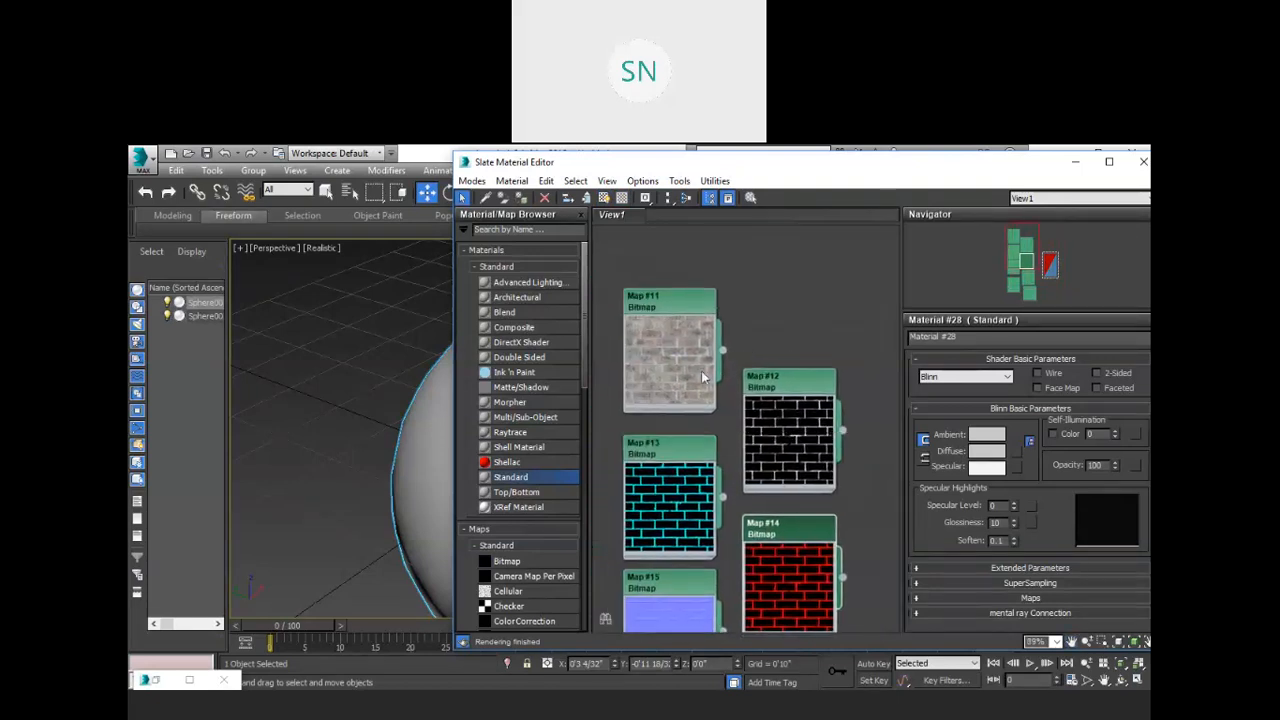
pyautogui.scroll(-5, 729, 349)
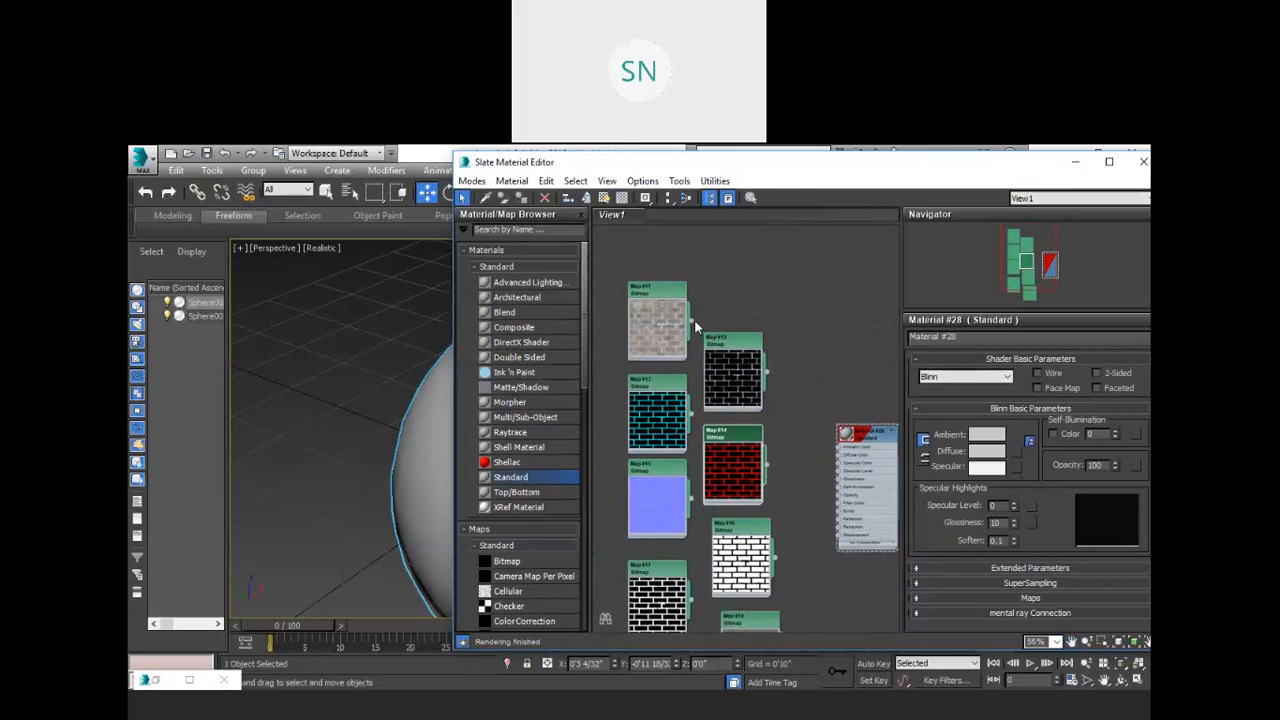
pyautogui.moveTo(691, 321); pyautogui.dragTo(839, 459)
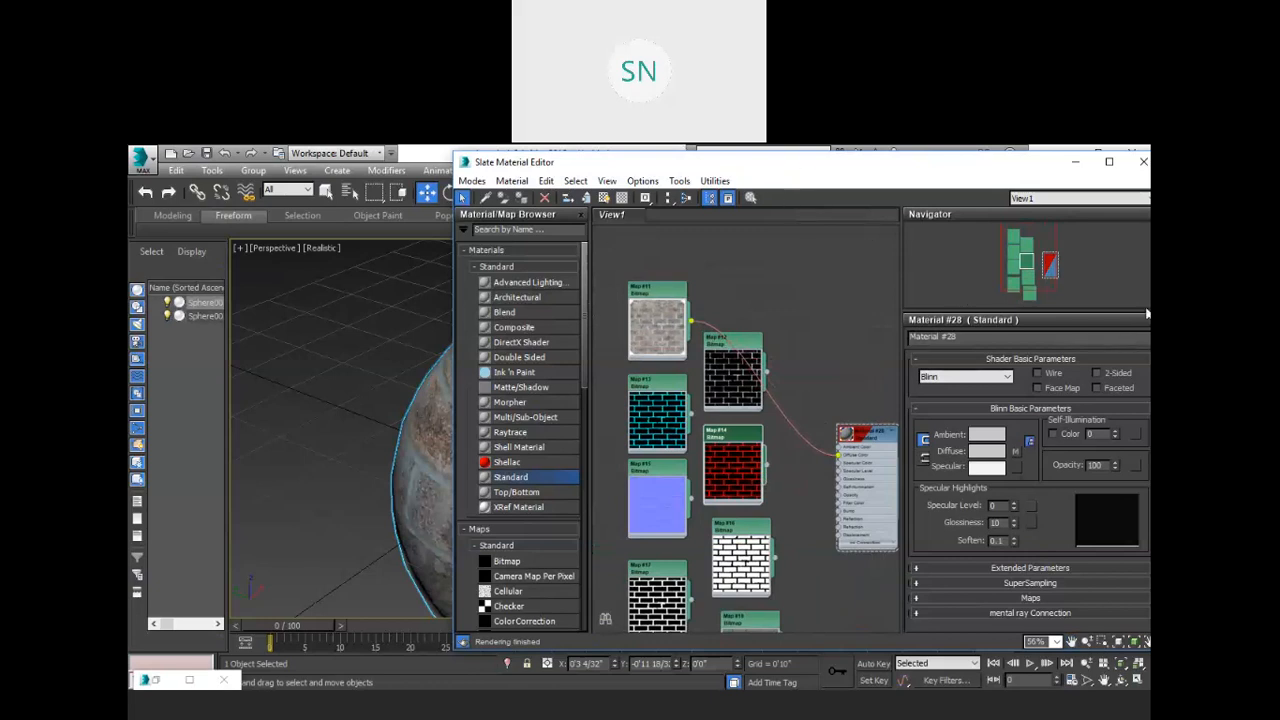
# Move the material editor aside to uncover the brick sphere, deselect it and render the Perspective view.
pyautogui.moveTo(680, 162); pyautogui.dragTo(1022, 296)
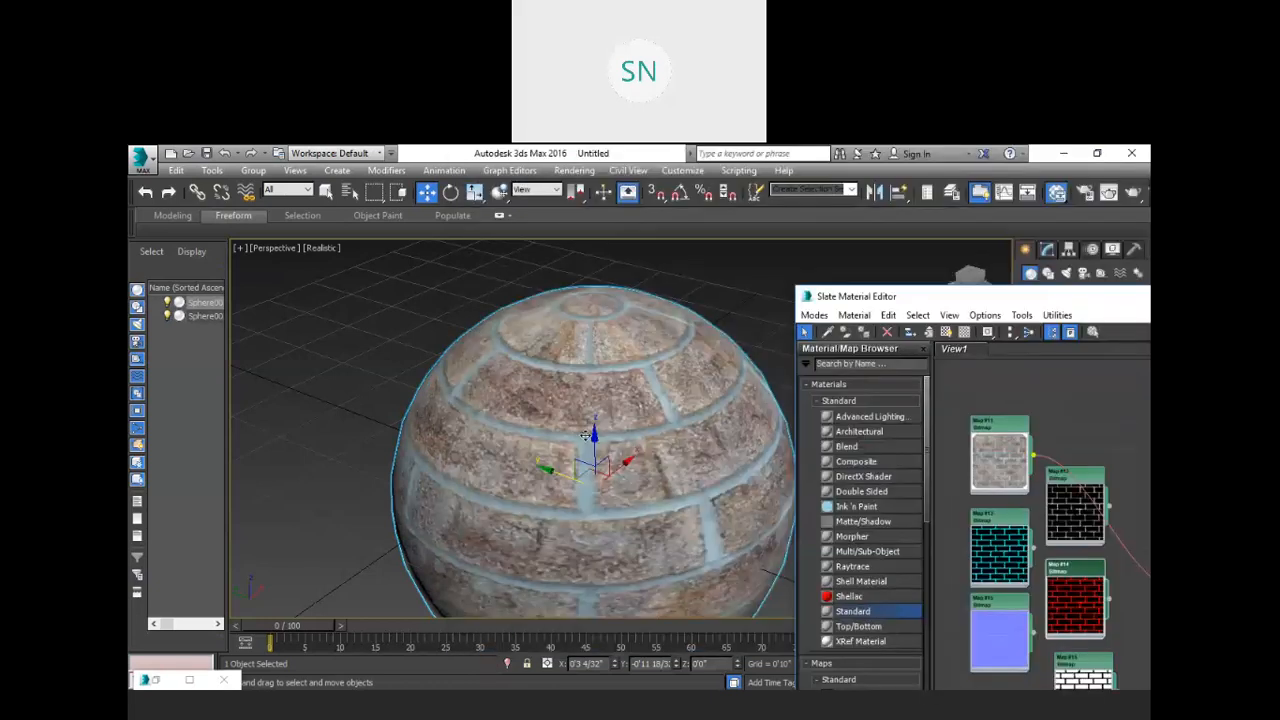
pyautogui.keyDown('alt'); pyautogui.moveTo(585, 435); pyautogui.dragTo(697, 430, button='middle'); pyautogui.keyUp('alt')
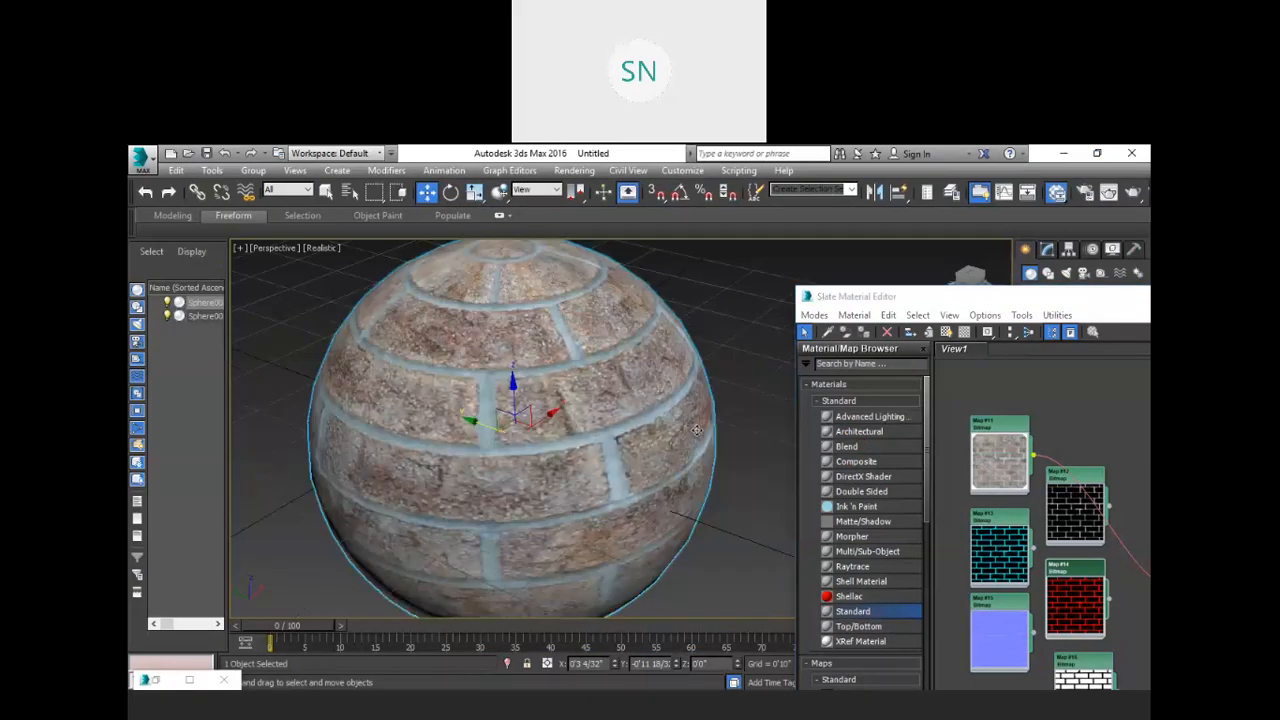
pyautogui.moveTo(697, 430); pyautogui.dragTo(759, 456, button='middle')
pyautogui.click(780, 436)
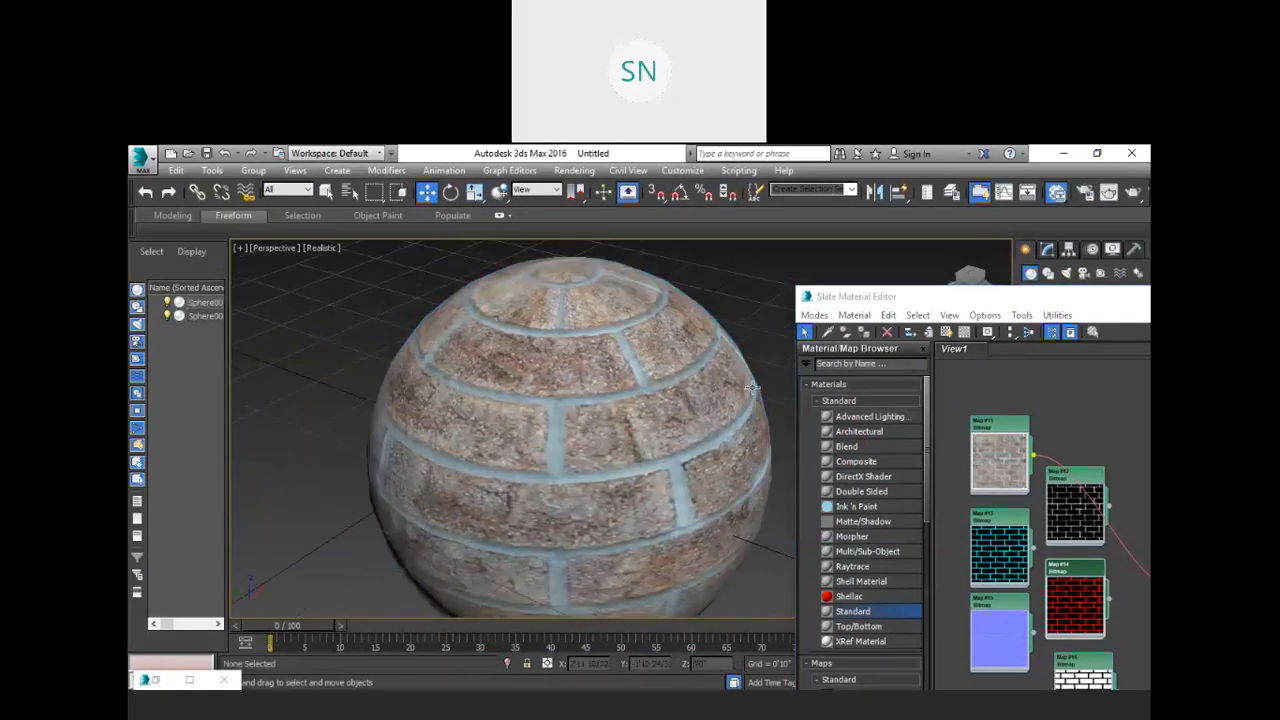
pyautogui.scroll(-4, 729, 404)
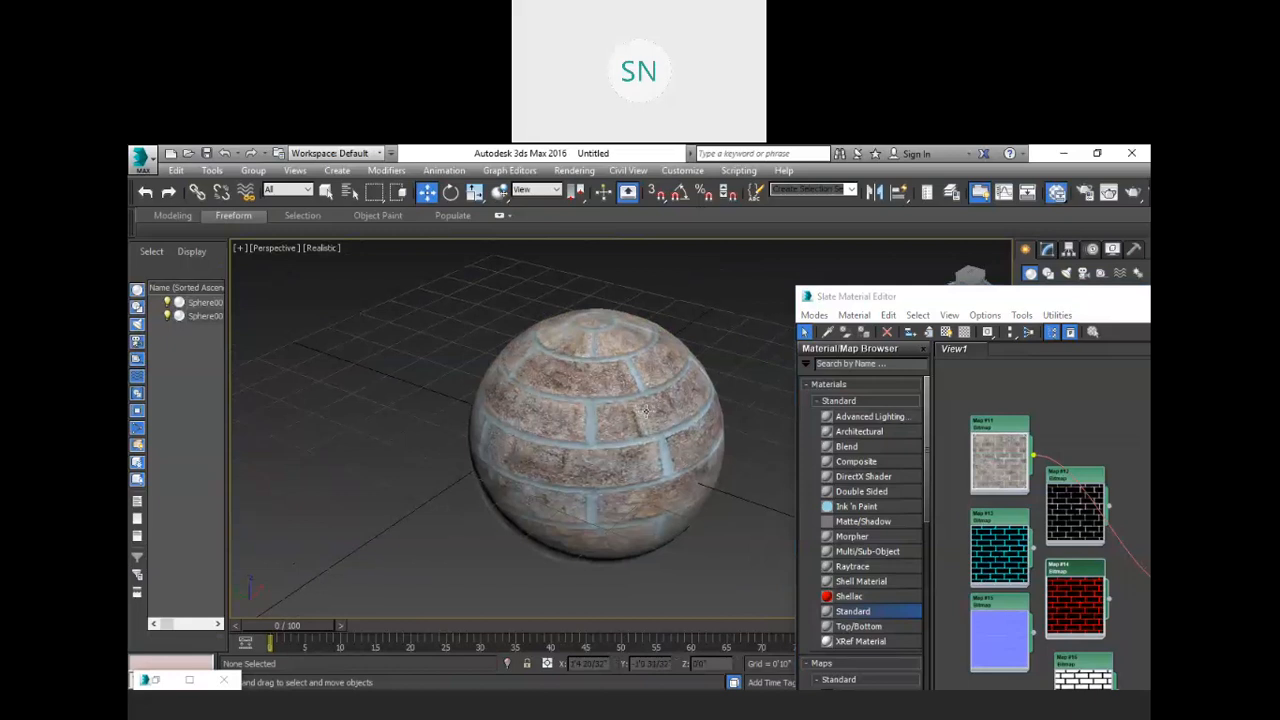
pyautogui.hotkey('shift', 'q')
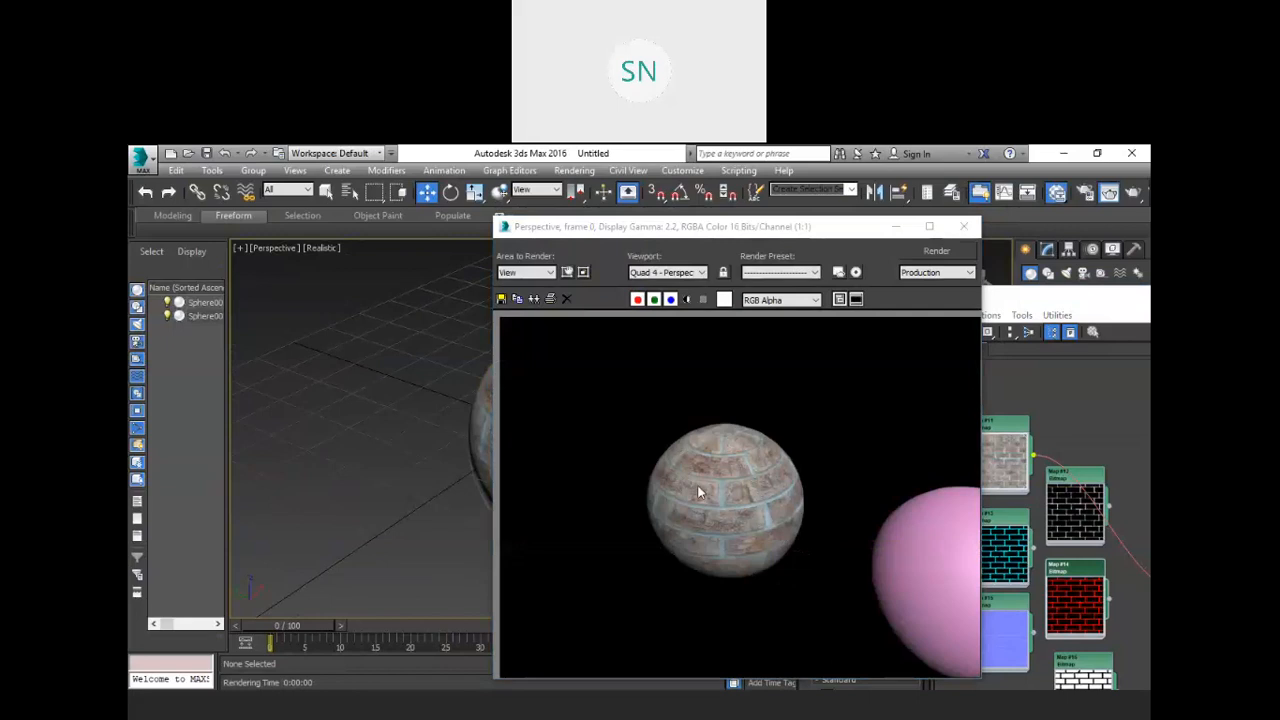
# Re-render the Perspective view from closer to the brick sphere, keep the render window aside and bring the material editor to the front.
pyautogui.click(963, 226)
pyautogui.scroll(3, 678, 428)
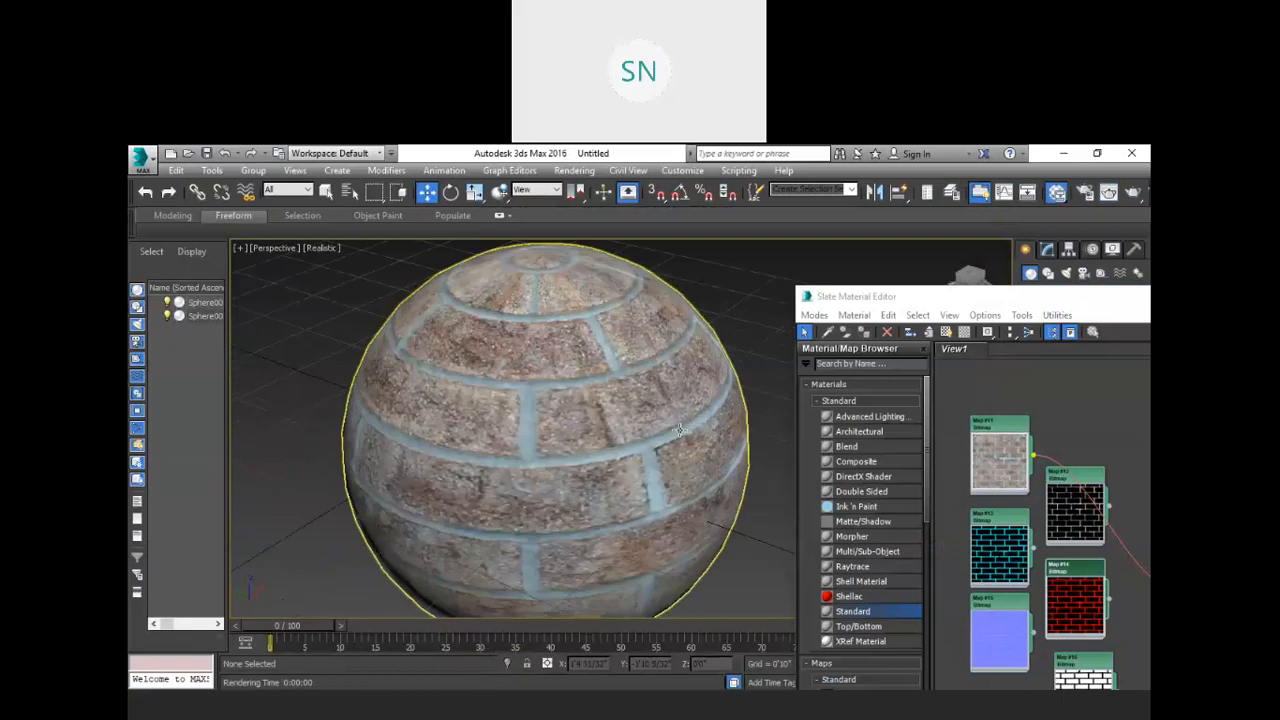
pyautogui.hotkey('shift', 'q')
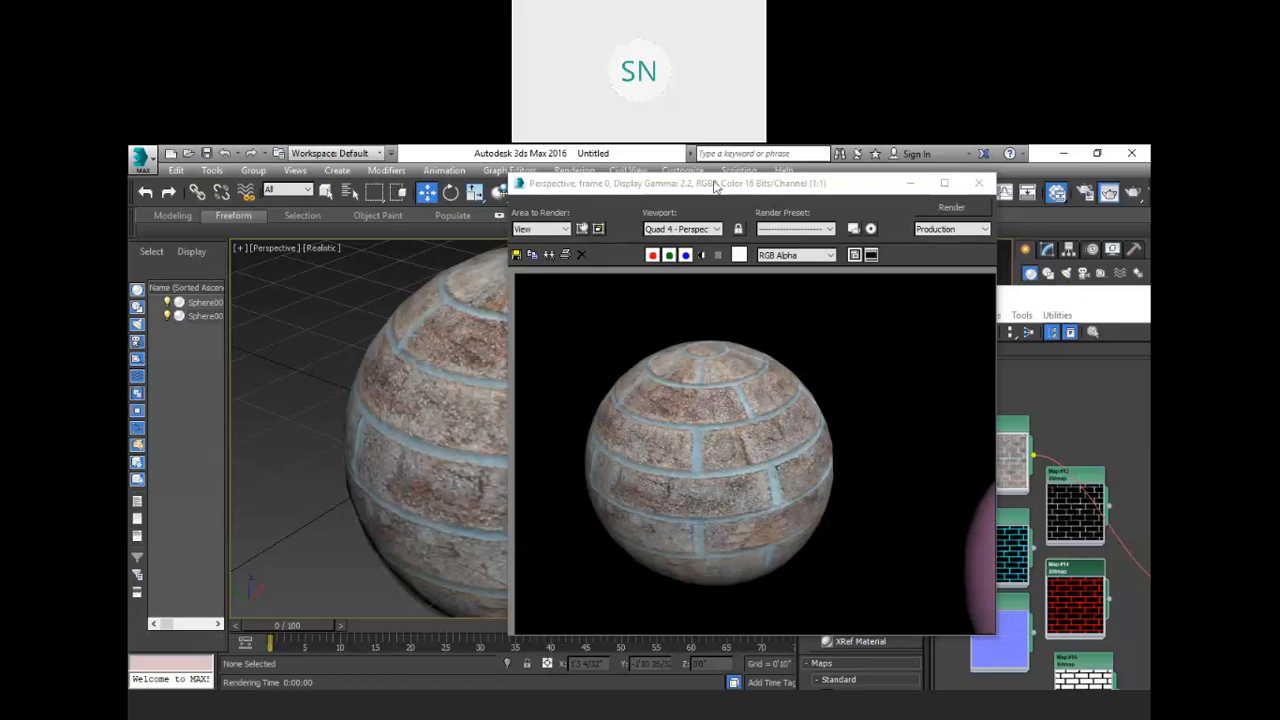
pyautogui.moveTo(796, 182); pyautogui.dragTo(876, 175)
pyautogui.click(1077, 305)
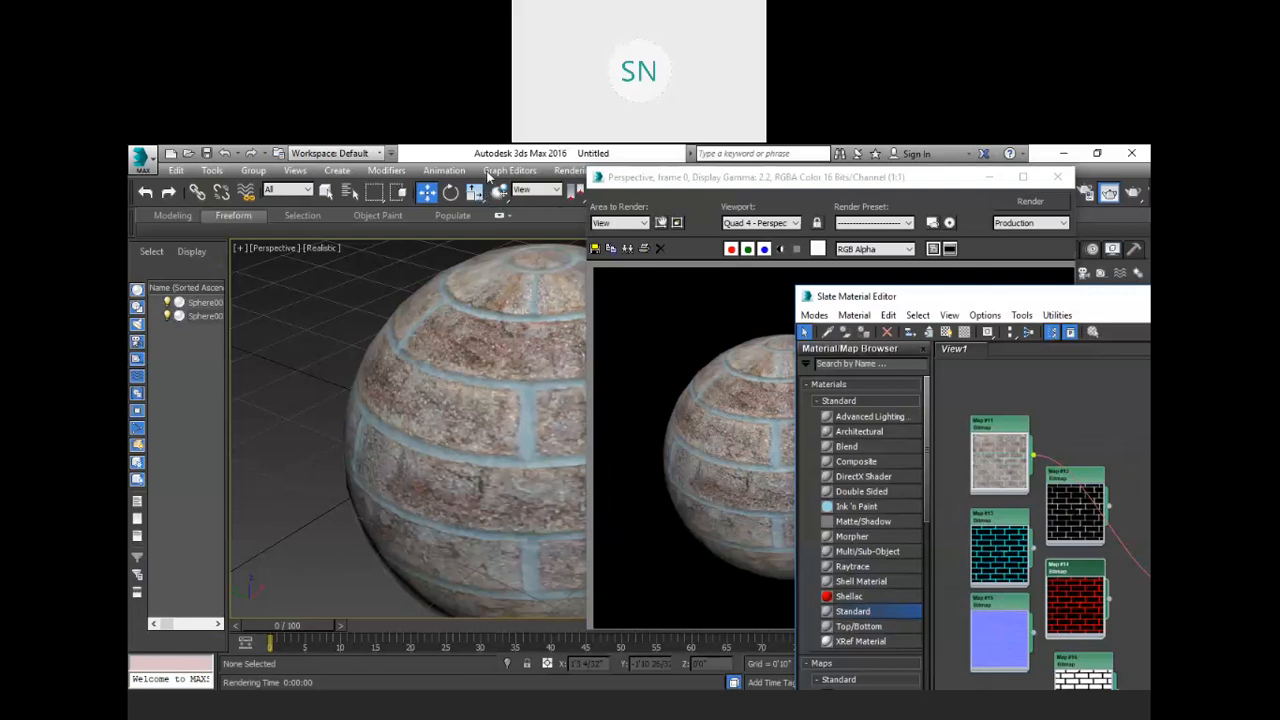
pyautogui.click(1109, 192)
# Enlarge the sample sphere thumbnail on the Standard material node Material #28.
pyautogui.scroll(5, 611, 458)
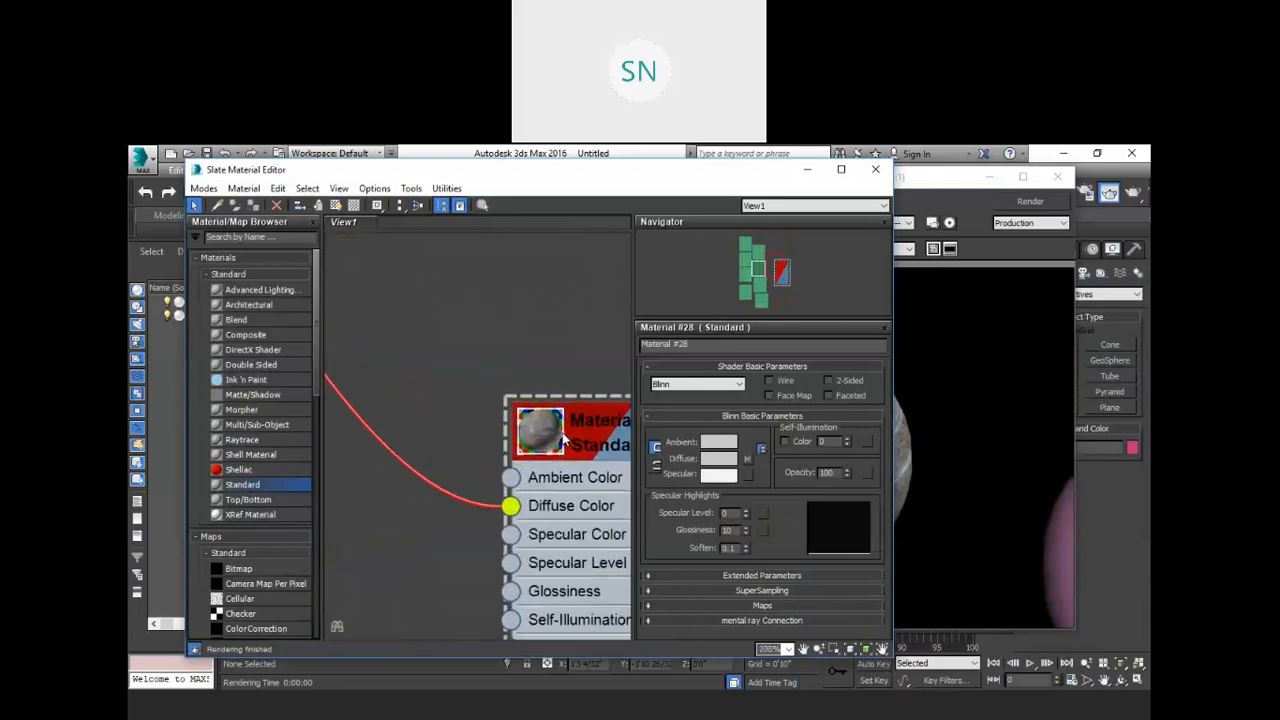
pyautogui.scroll(2, 538, 428)
pyautogui.doubleClick(538, 428)
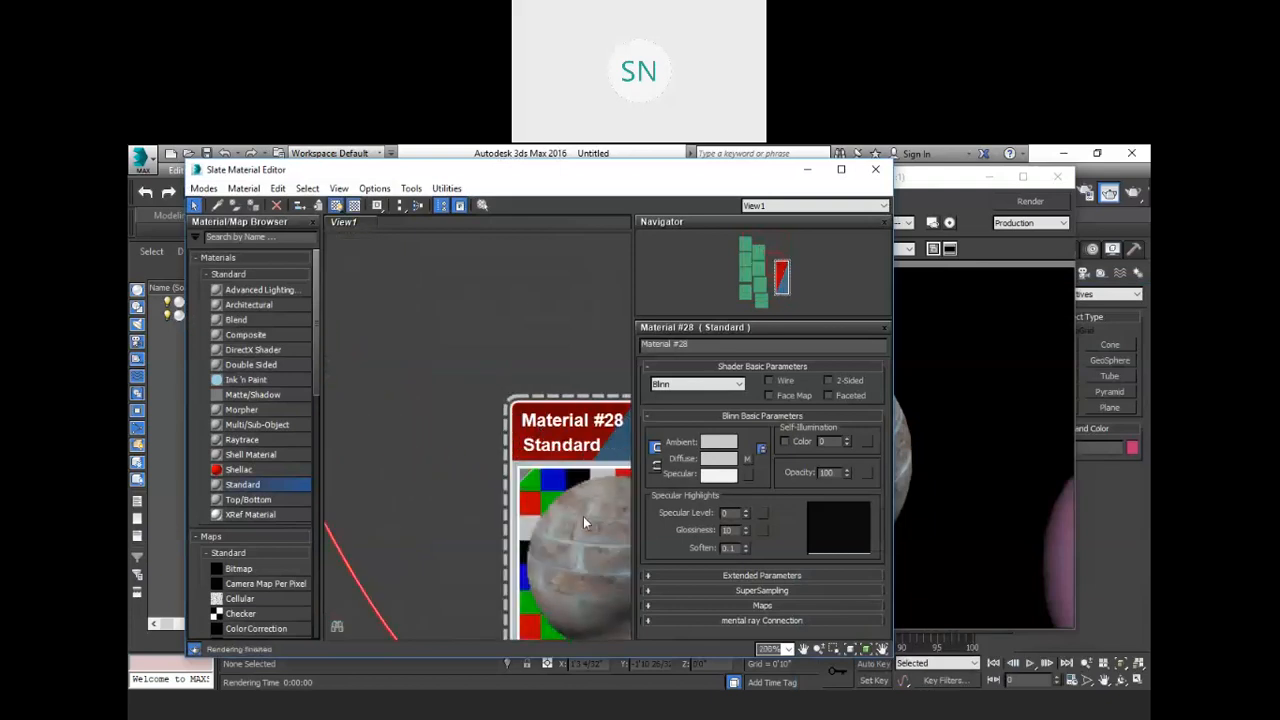
pyautogui.scroll(-4, 518, 424)
pyautogui.scroll(-4, 517, 424)
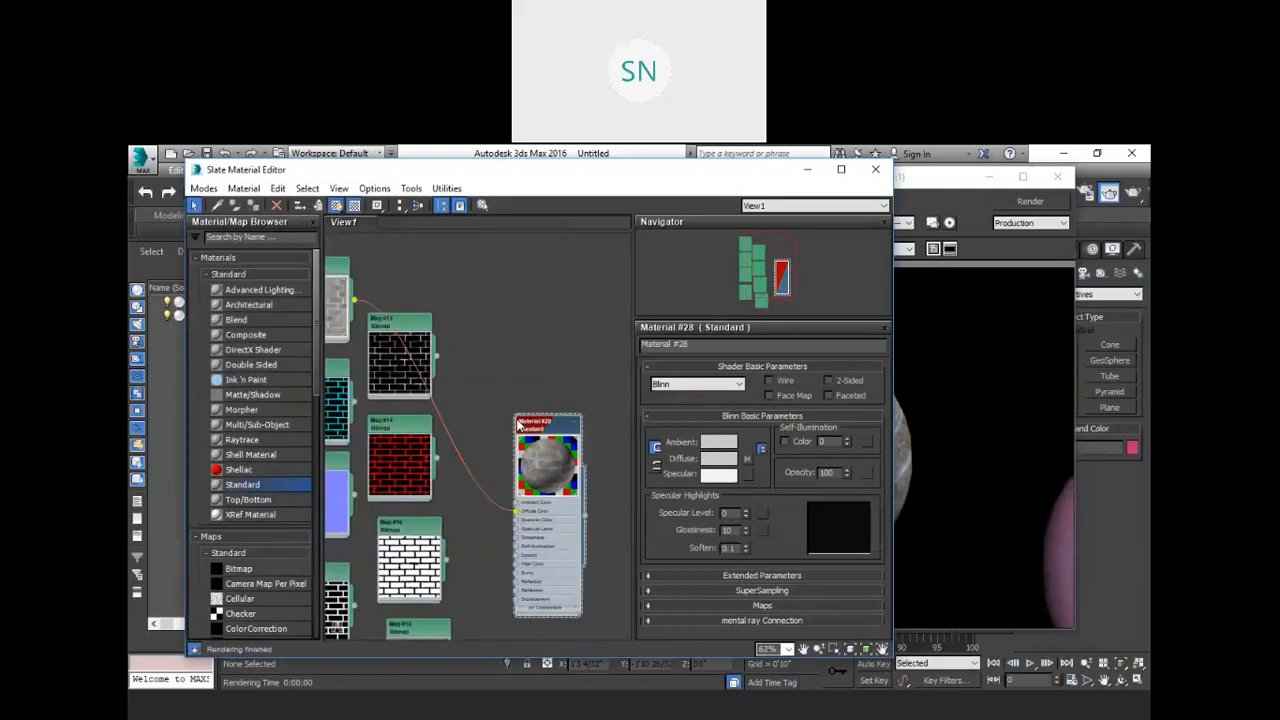
# Open a separate preview window for Material #28, place it beside the node graph and enlarge it.
pyautogui.rightClick(548, 455)
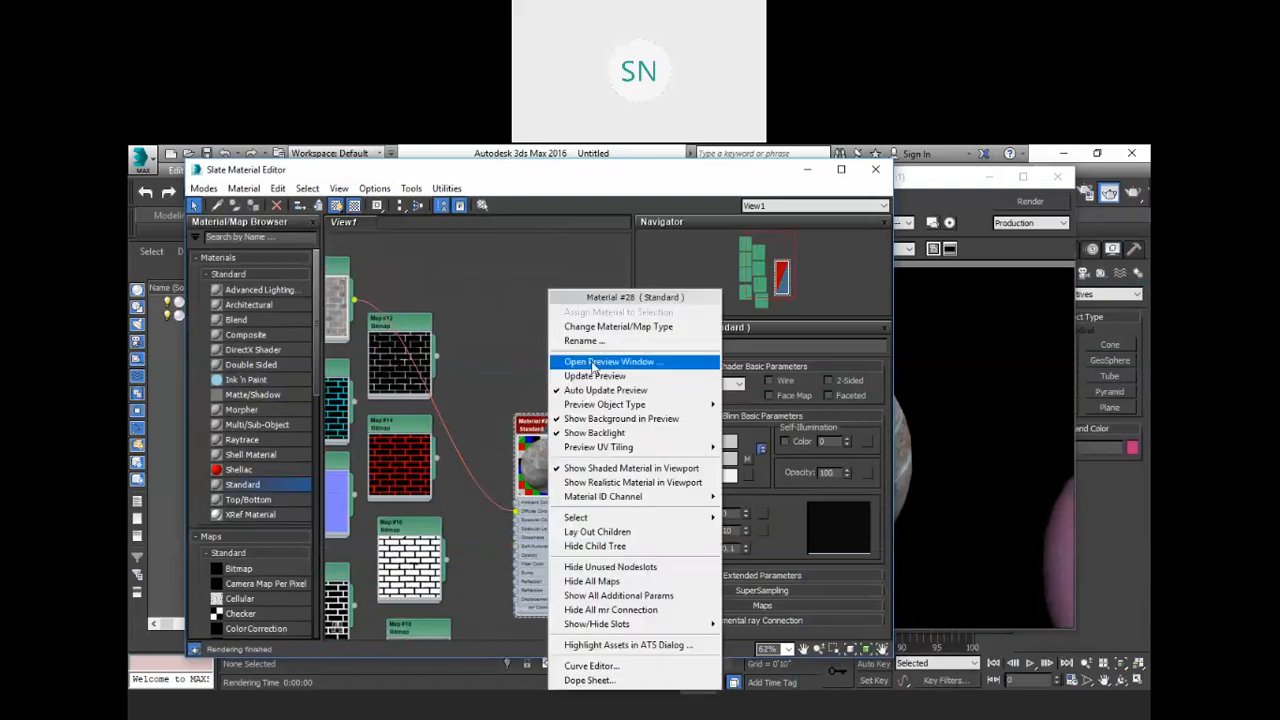
pyautogui.click(625, 364)
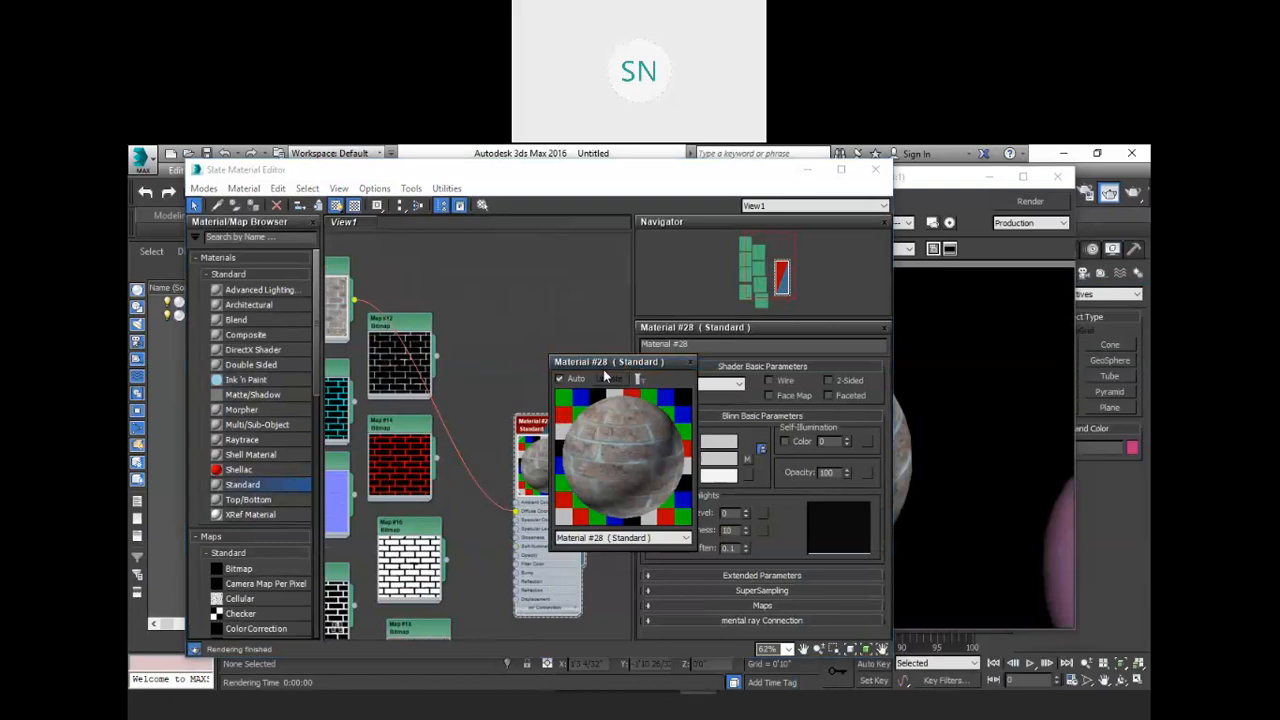
pyautogui.moveTo(604, 368); pyautogui.dragTo(813, 167)
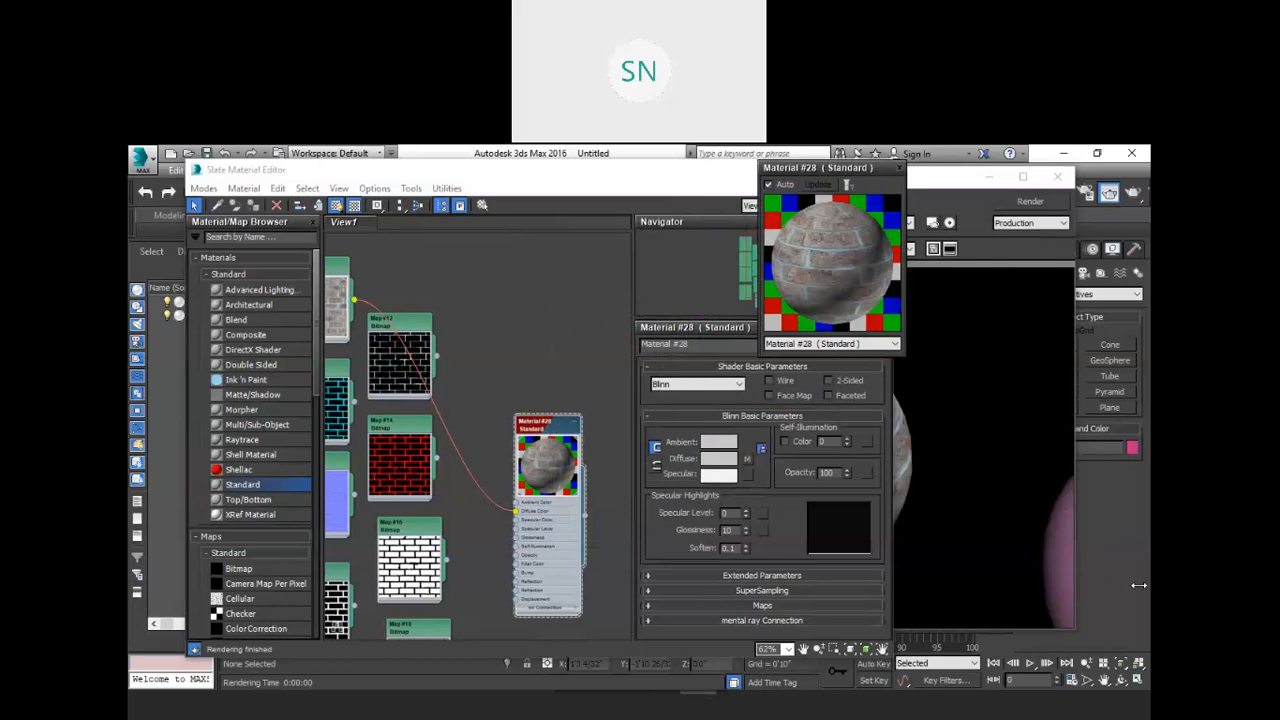
pyautogui.moveTo(1145, 585); pyautogui.dragTo(1147, 596)
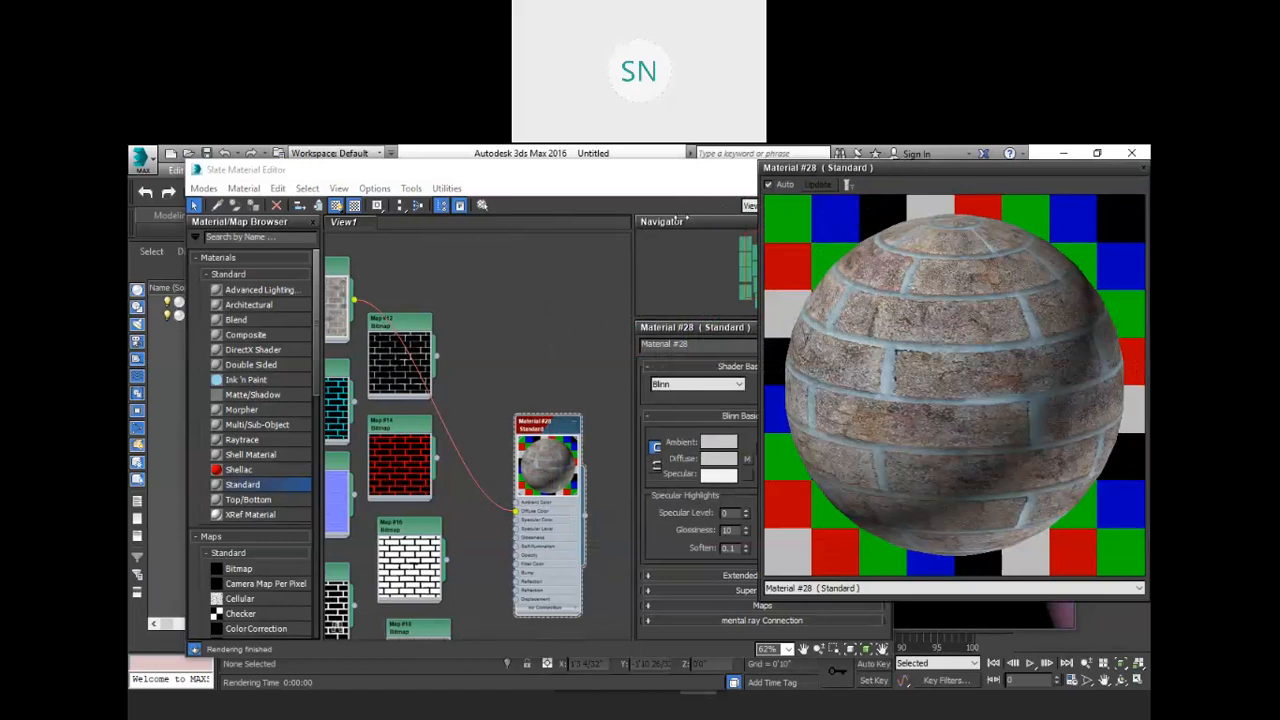
pyautogui.moveTo(758, 220); pyautogui.dragTo(672, 220)
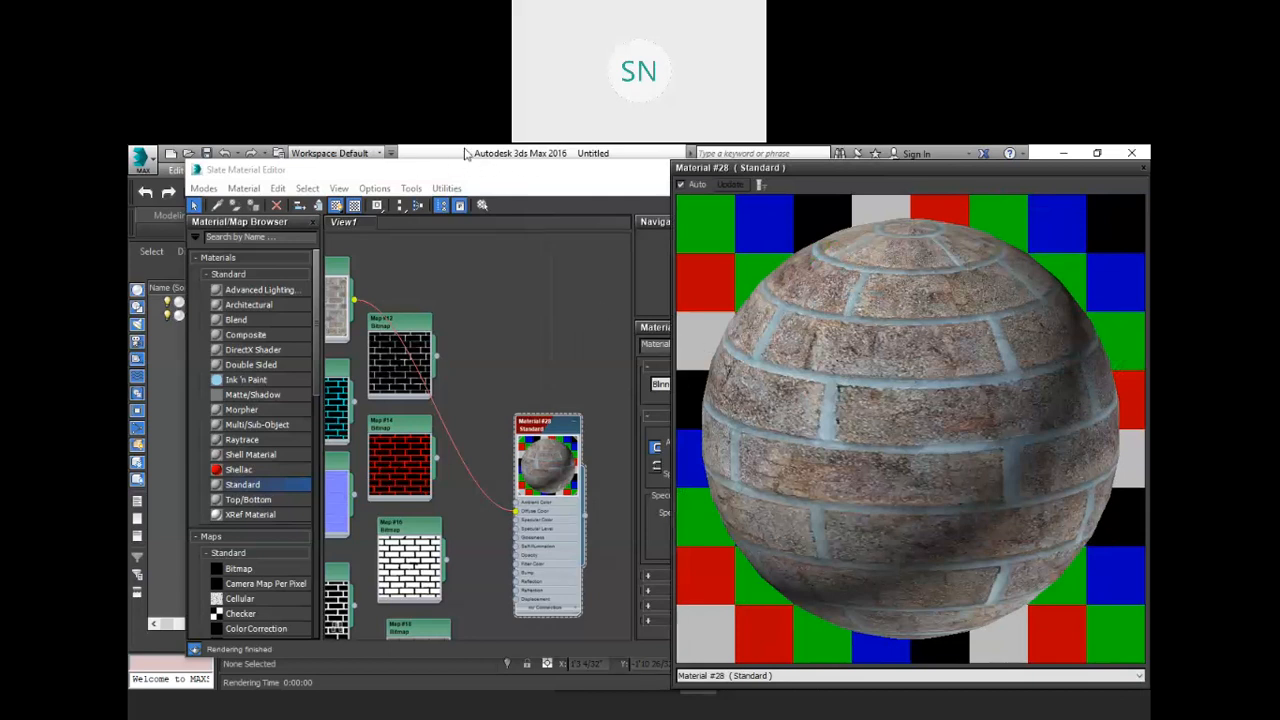
pyautogui.moveTo(465, 152); pyautogui.dragTo(463, 156)
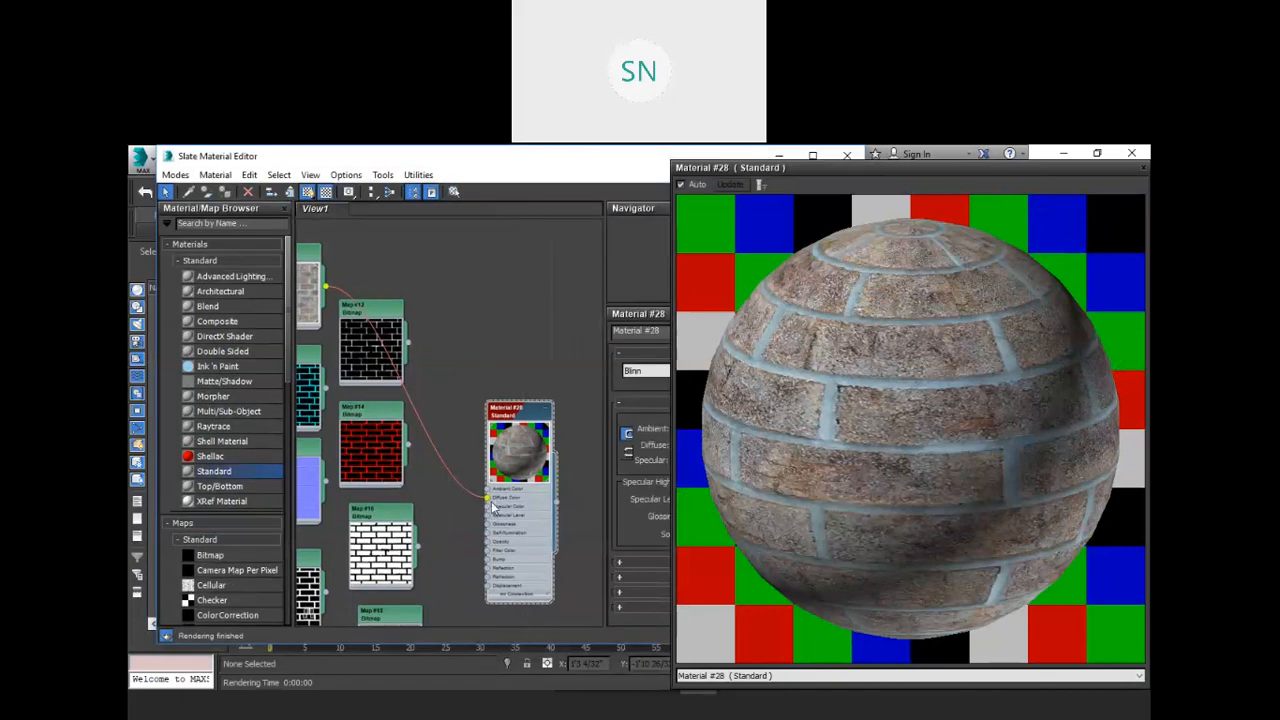
# Disconnect the natural brick bitmap from the Standard material's Diffuse Color slot.
pyautogui.moveTo(487, 499); pyautogui.dragTo(457, 486)
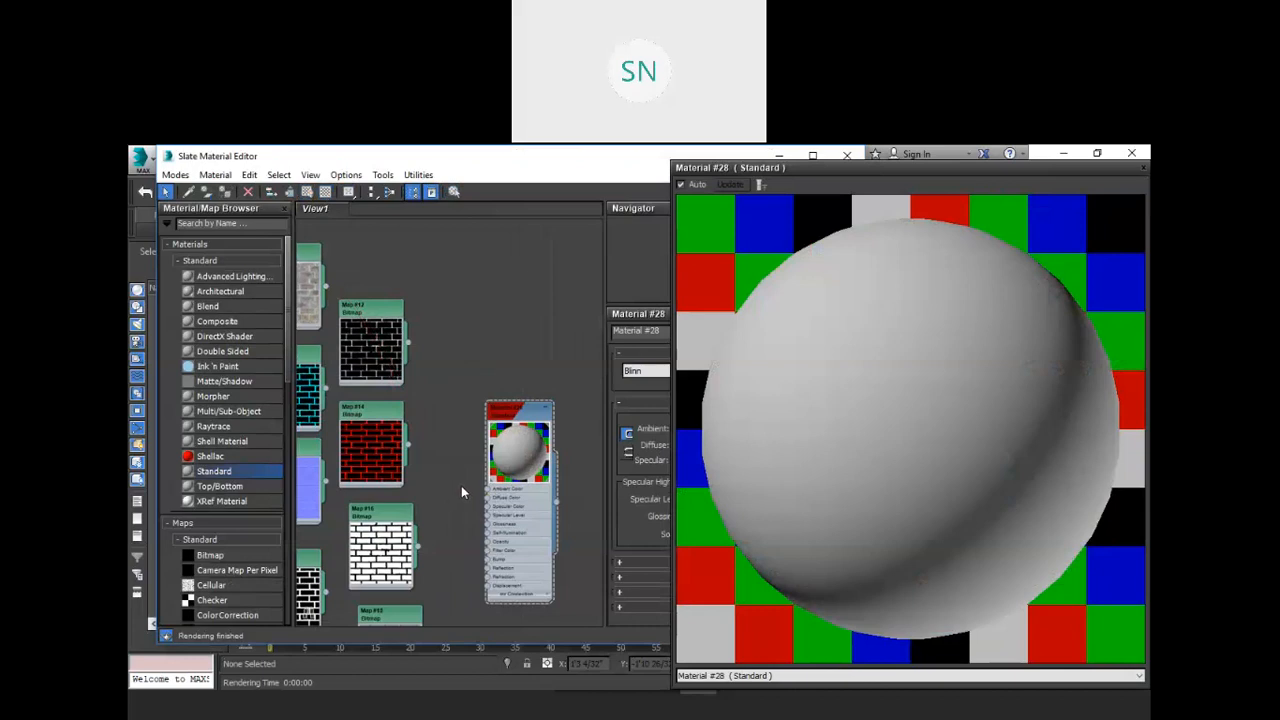
pyautogui.moveTo(459, 350); pyautogui.dragTo(499, 280, button='middle')
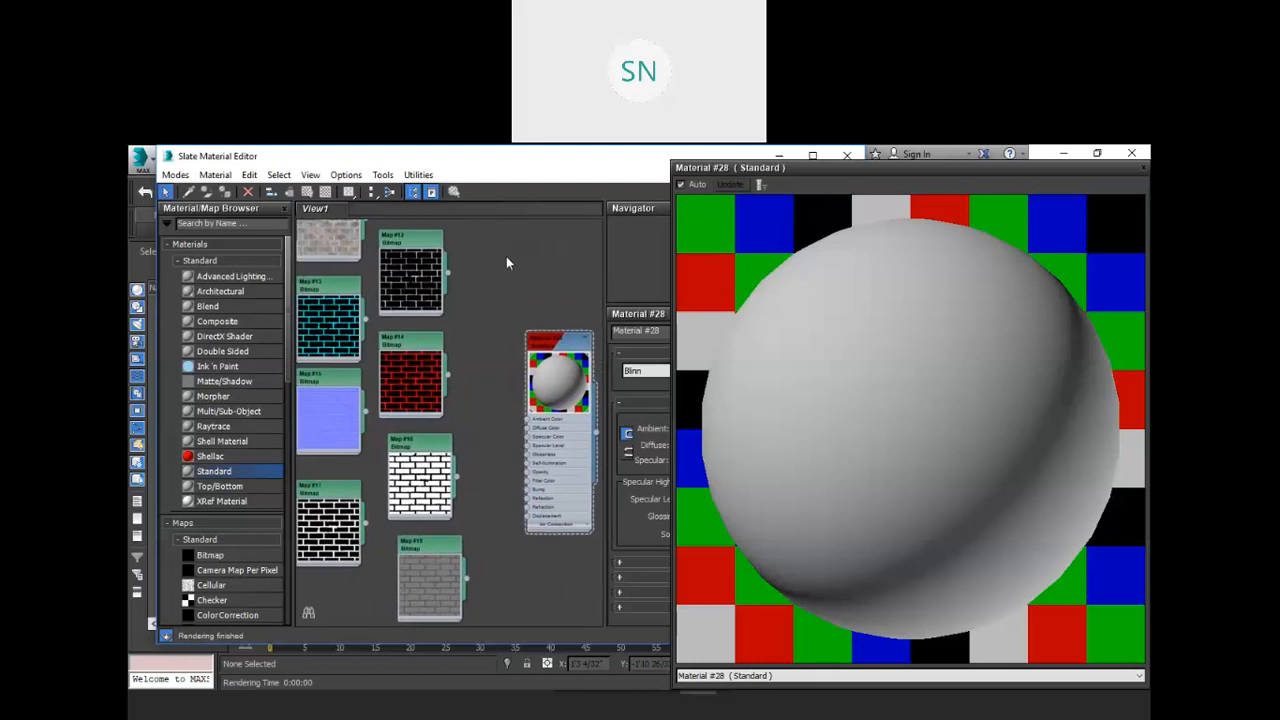
pyautogui.moveTo(500, 410); pyautogui.dragTo(490, 355, button='middle')
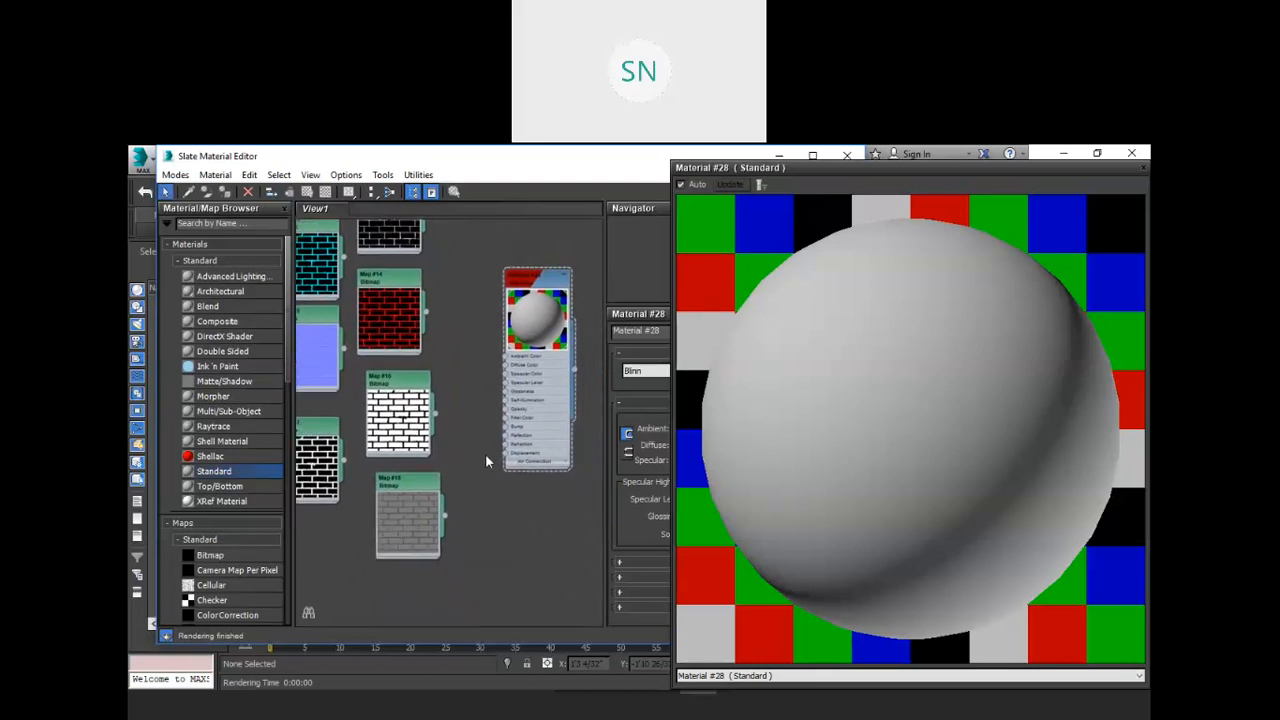
# Move the Standard material node closer to the bitmaps and connect the blue normal bitmap Map #15 to its Bump slot.
pyautogui.scroll(1, 485, 453)
pyautogui.moveTo(477, 447); pyautogui.dragTo(443, 440, button='middle')
pyautogui.scroll(1, 529, 434)
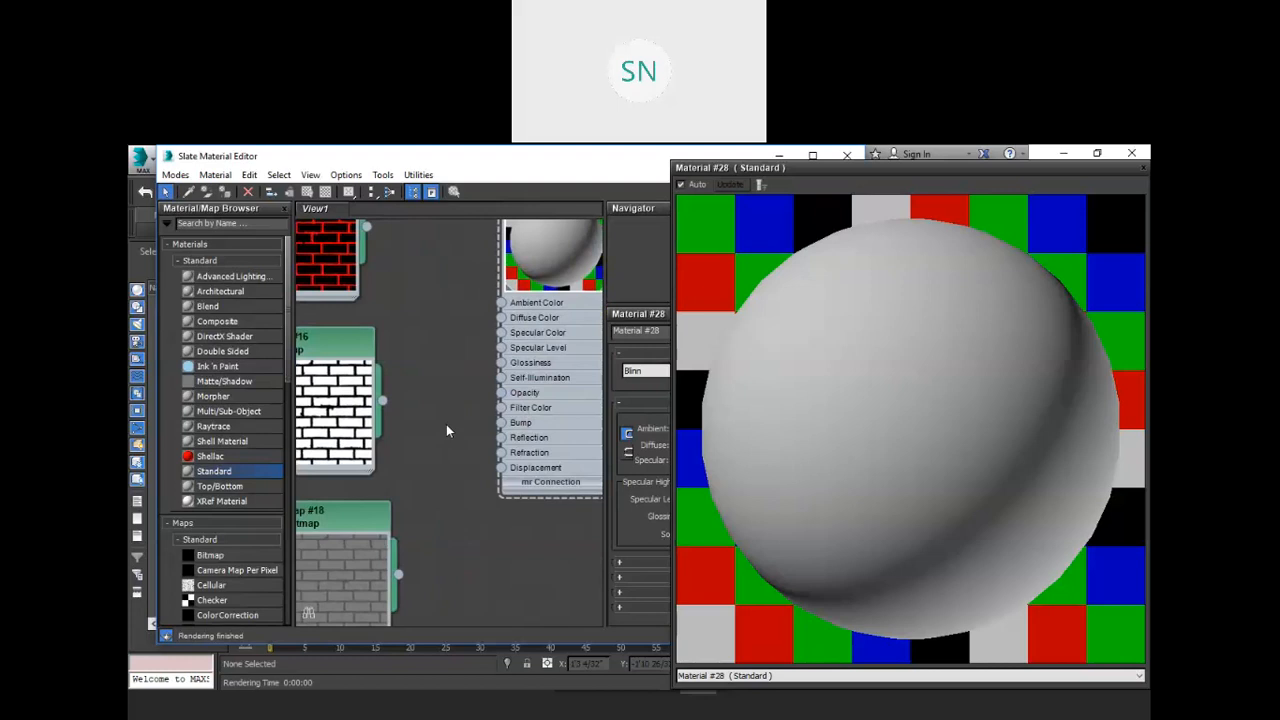
pyautogui.moveTo(438, 365); pyautogui.dragTo(480, 379, button='middle')
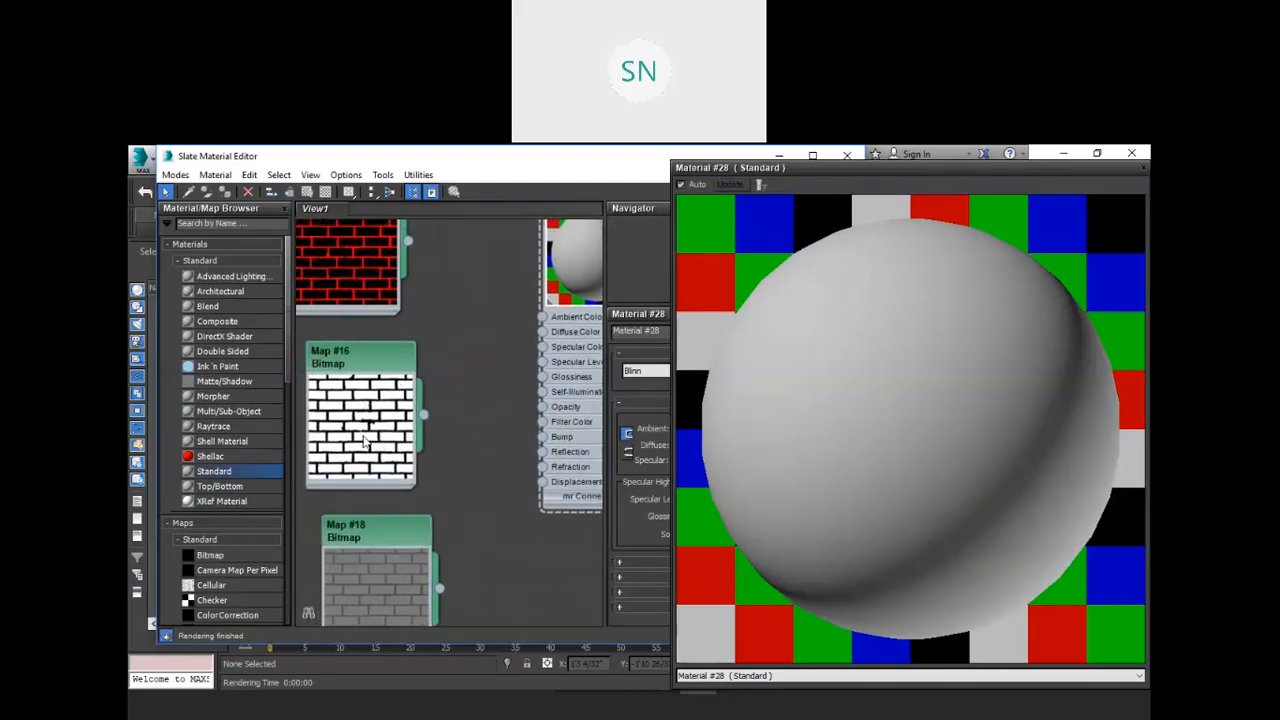
pyautogui.moveTo(325, 514); pyautogui.dragTo(477, 520, button='middle')
pyautogui.moveTo(467, 376); pyautogui.dragTo(346, 392, button='middle')
pyautogui.scroll(-1, 346, 392)
pyautogui.moveTo(586, 262); pyautogui.dragTo(531, 250)
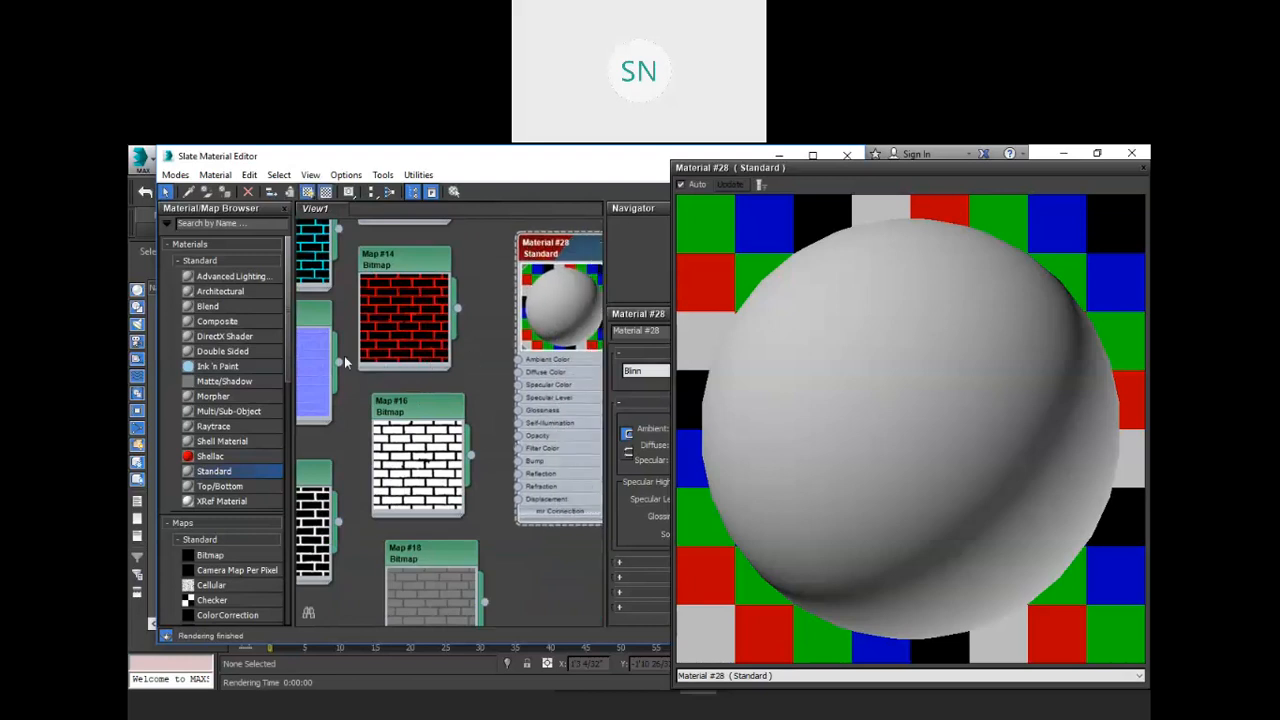
pyautogui.moveTo(340, 361); pyautogui.dragTo(520, 466)
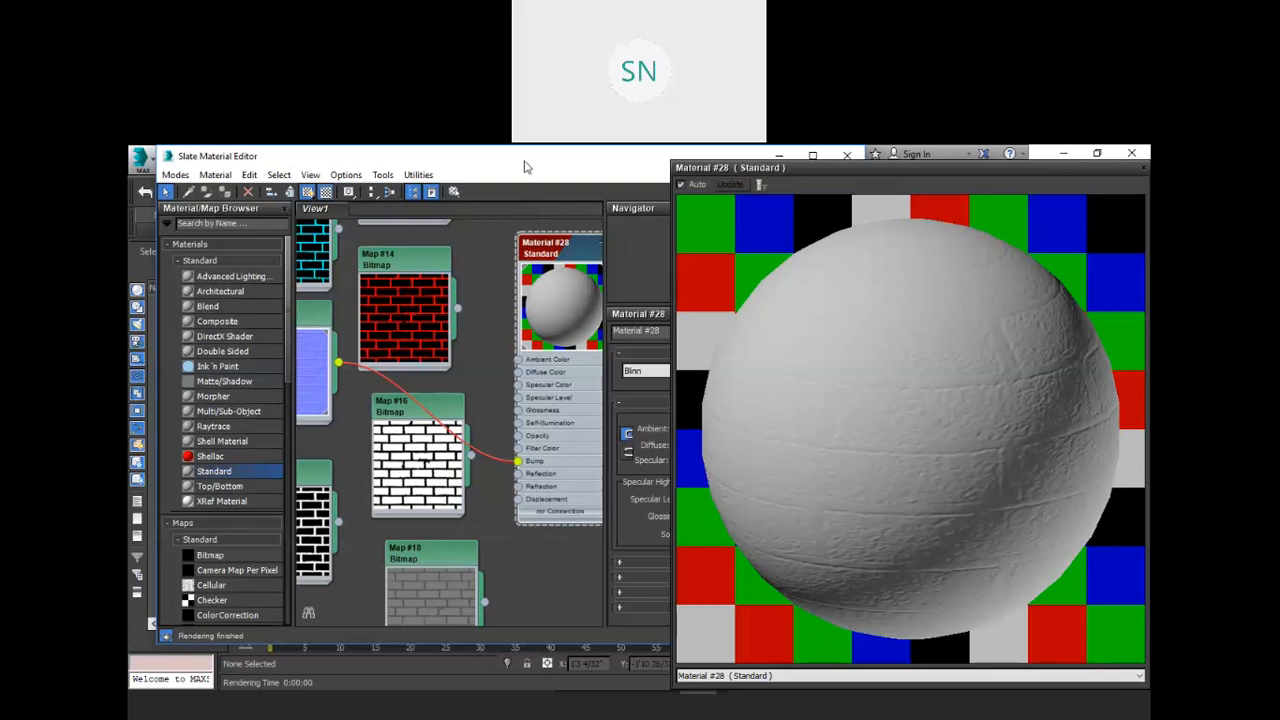
# Uncover the material's map parameters, expand the map amounts and set the Bump amount to 80.
pyautogui.moveTo(444, 163); pyautogui.dragTo(363, 165)
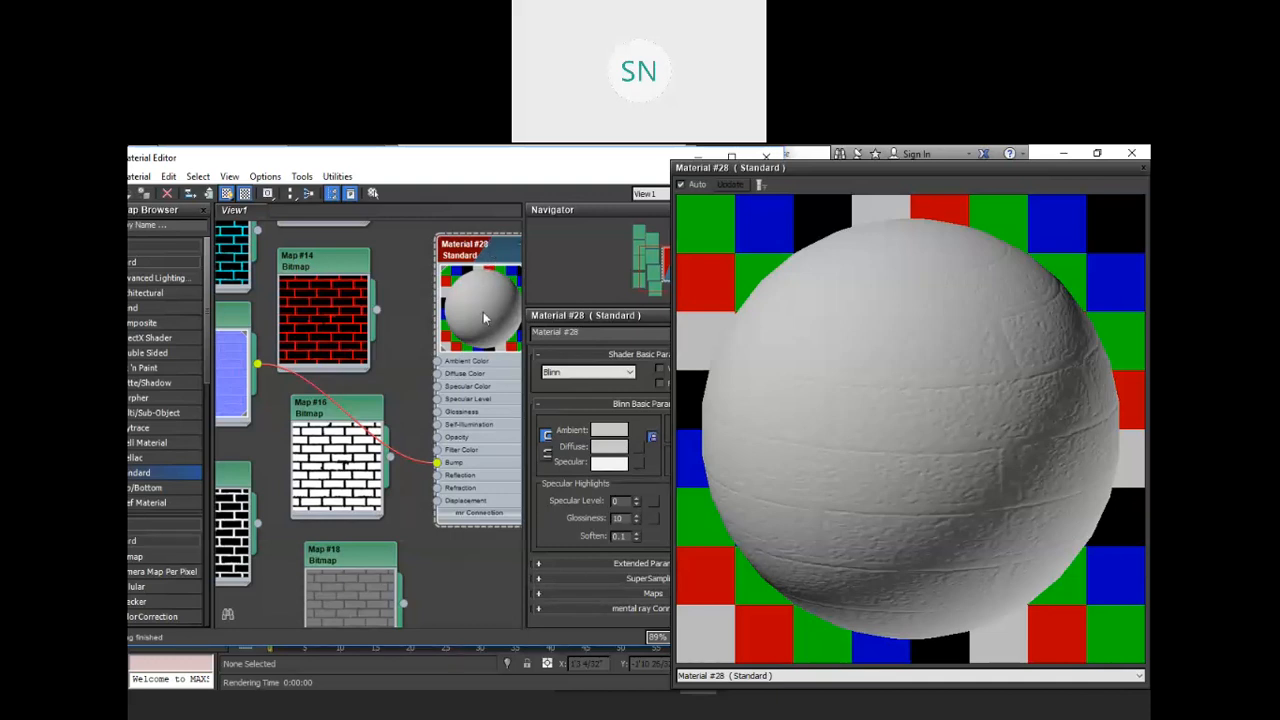
pyautogui.click(538, 596)
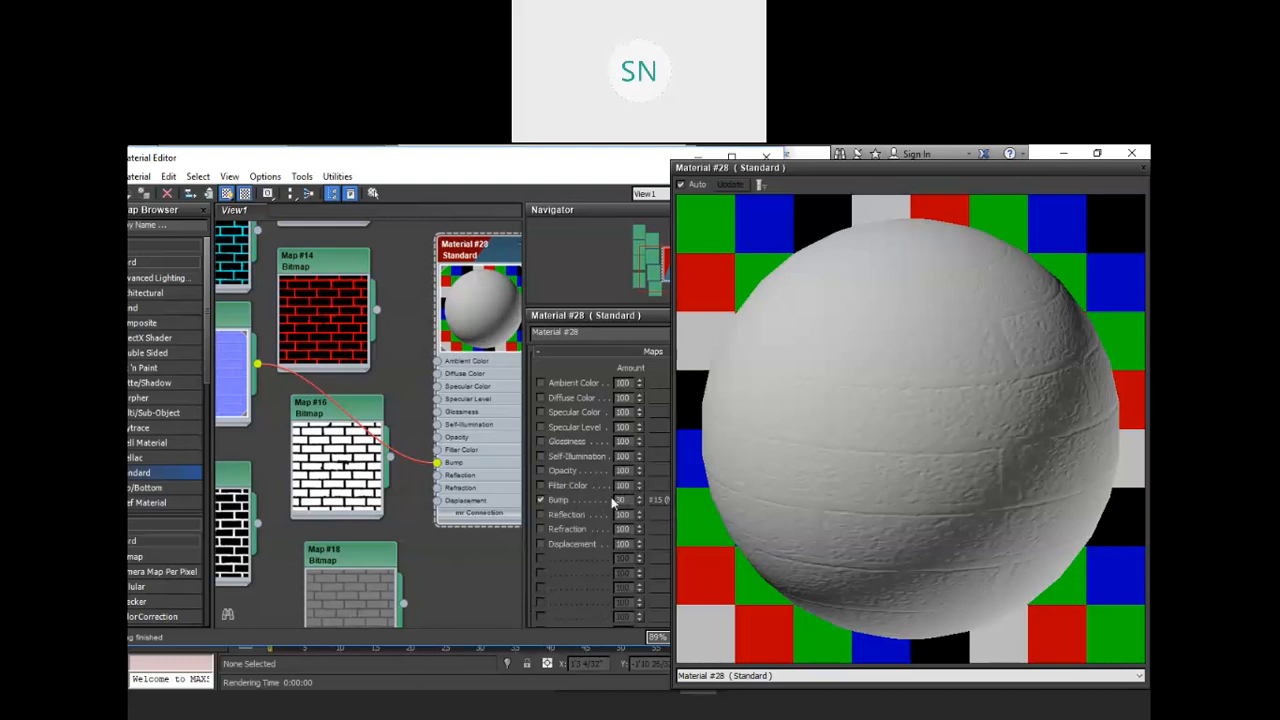
pyautogui.moveTo(637, 494); pyautogui.dragTo(639, 382)
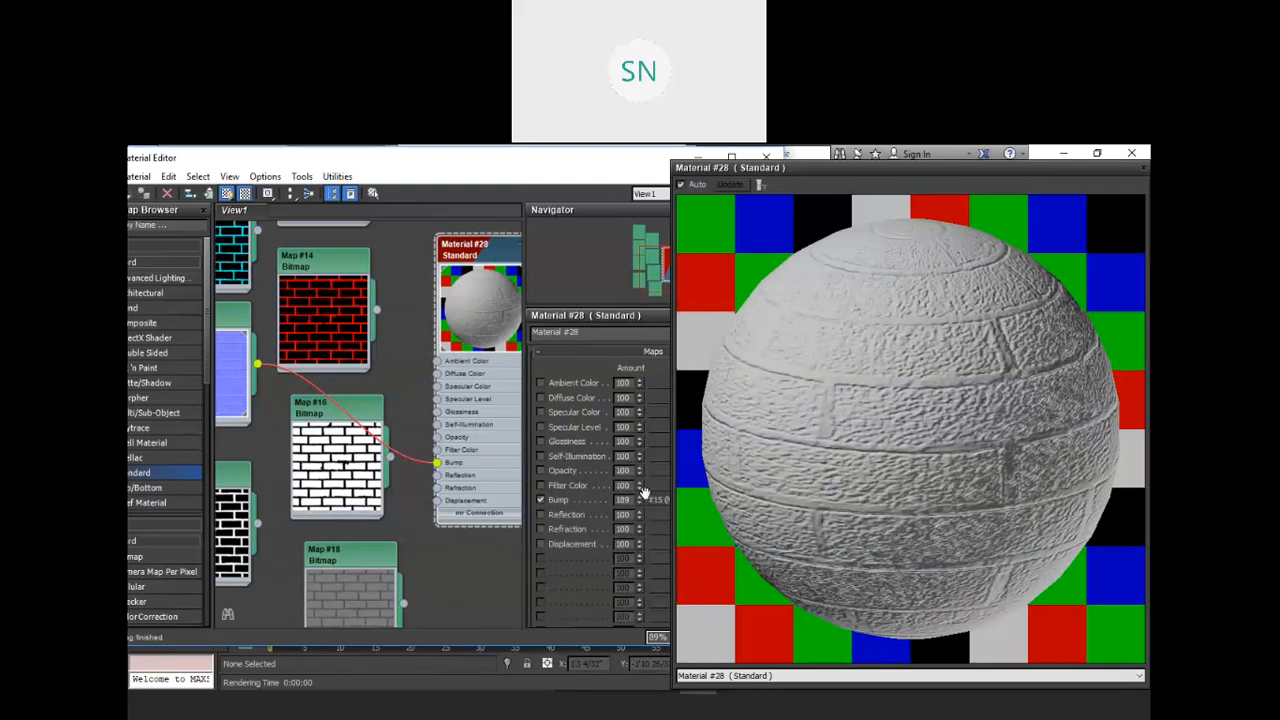
pyautogui.moveTo(640, 494); pyautogui.dragTo(640, 520)
pyautogui.moveTo(648, 576); pyautogui.dragTo(648, 580)
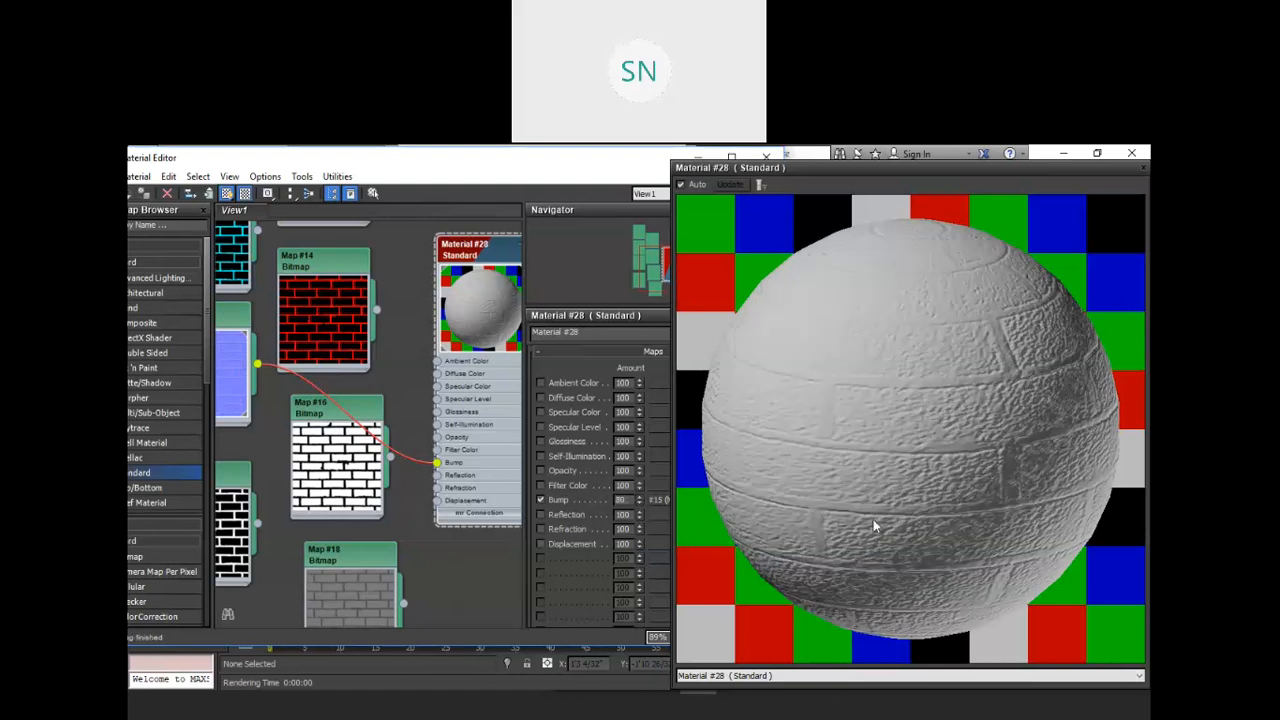
# Try the natural brick bitmap in Diffuse Color together with the Bump map, and disconnect it again.
pyautogui.moveTo(386, 335); pyautogui.dragTo(367, 444, button='middle')
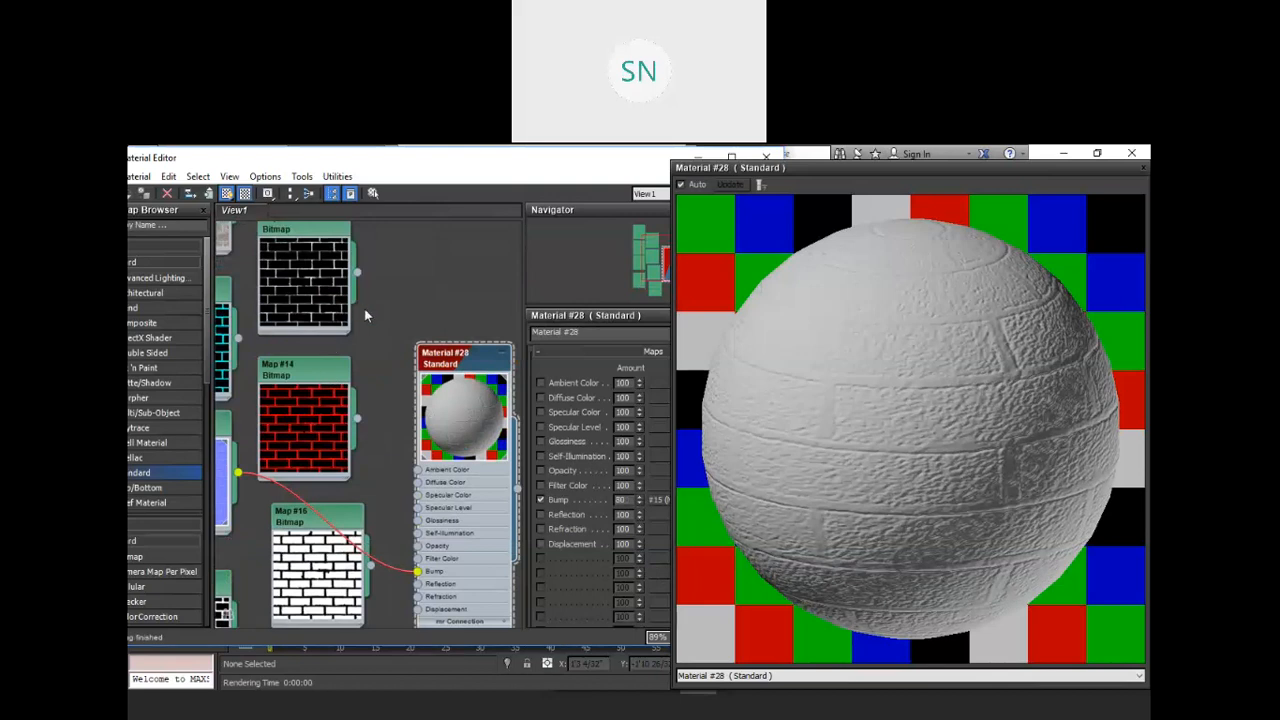
pyautogui.moveTo(365, 313); pyautogui.dragTo(381, 376, button='middle')
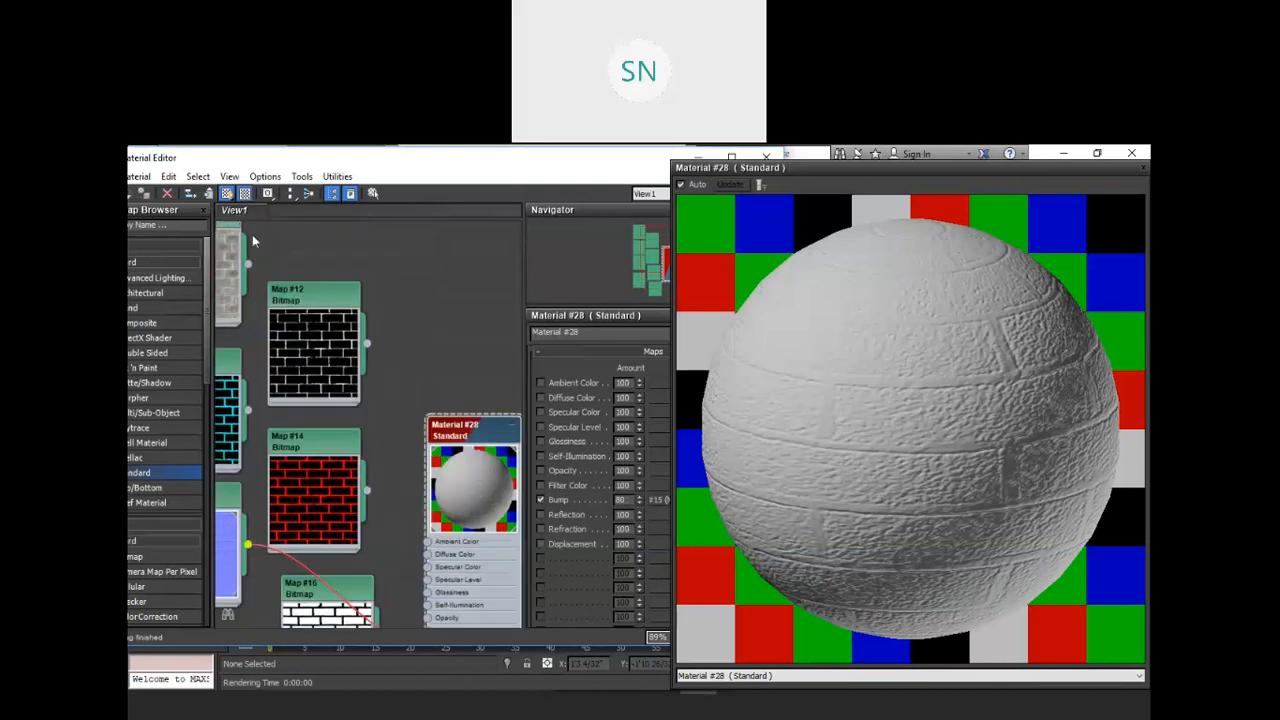
pyautogui.moveTo(249, 263); pyautogui.dragTo(427, 554)
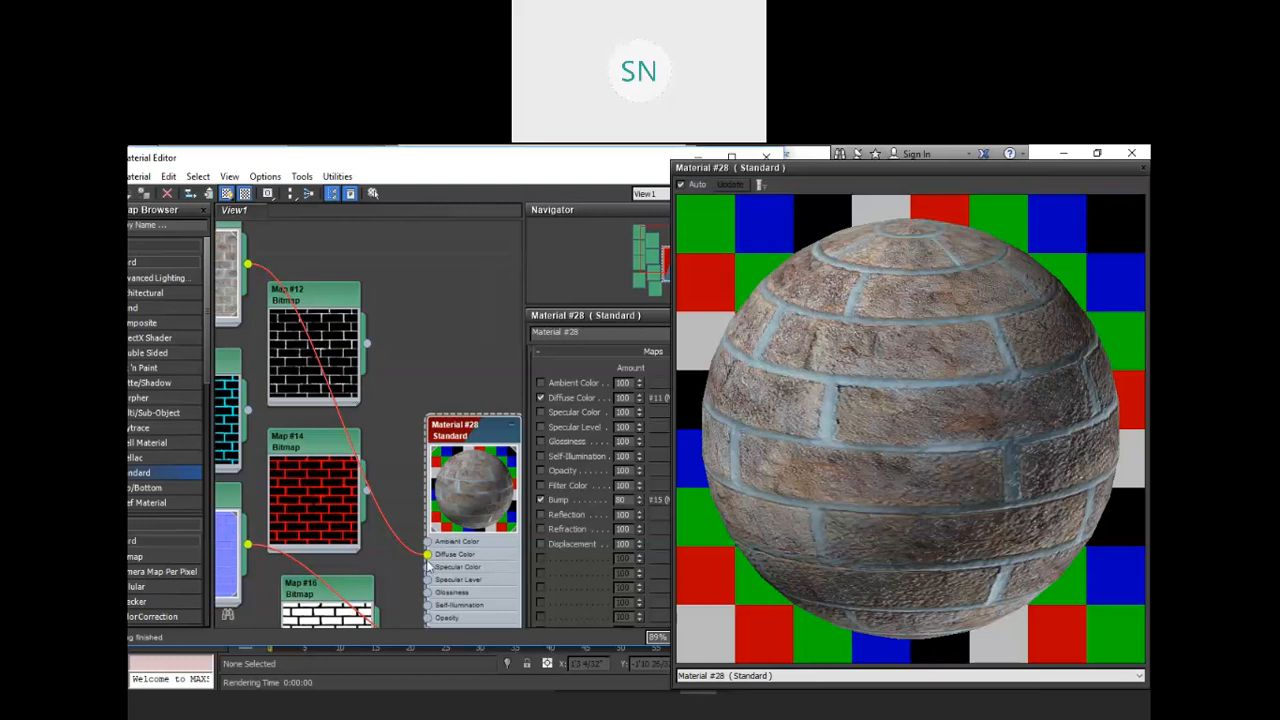
pyautogui.moveTo(427, 554); pyautogui.dragTo(398, 545)
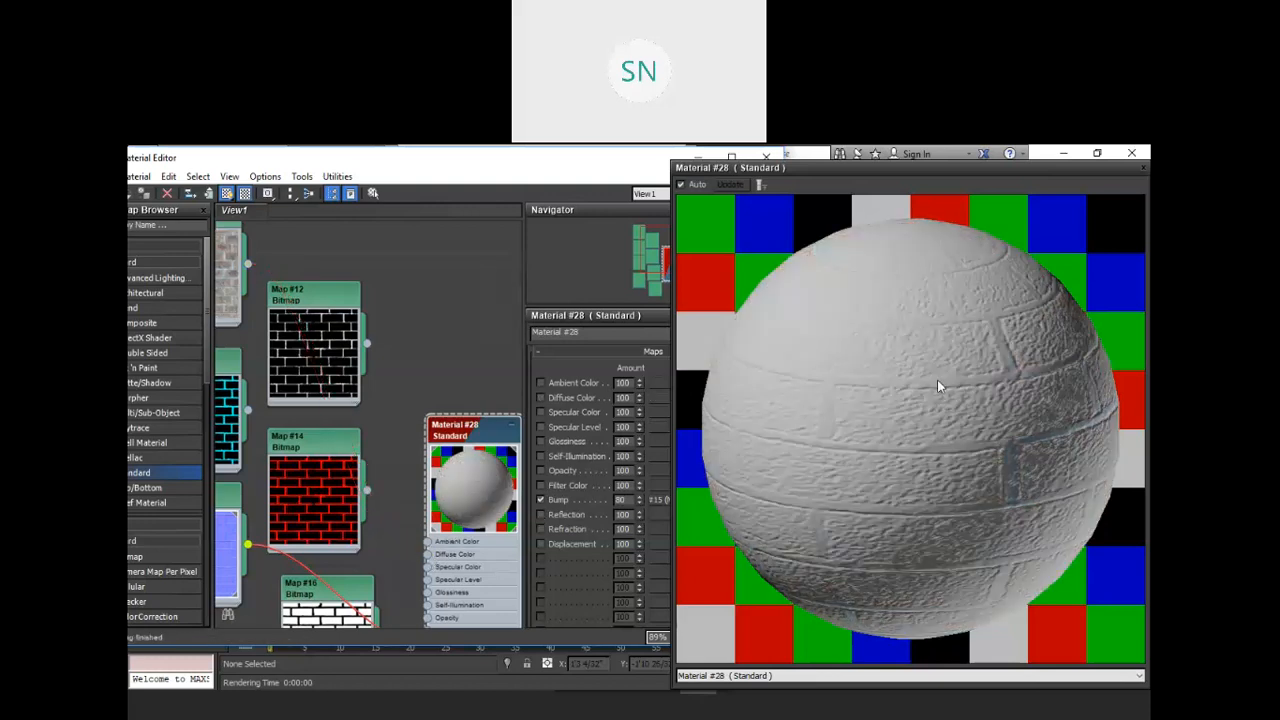
# Disconnect the blue normal bitmap from the Bump slot and connect the white brick bitmap Map #16 instead.
pyautogui.scroll(-5, 463, 378)
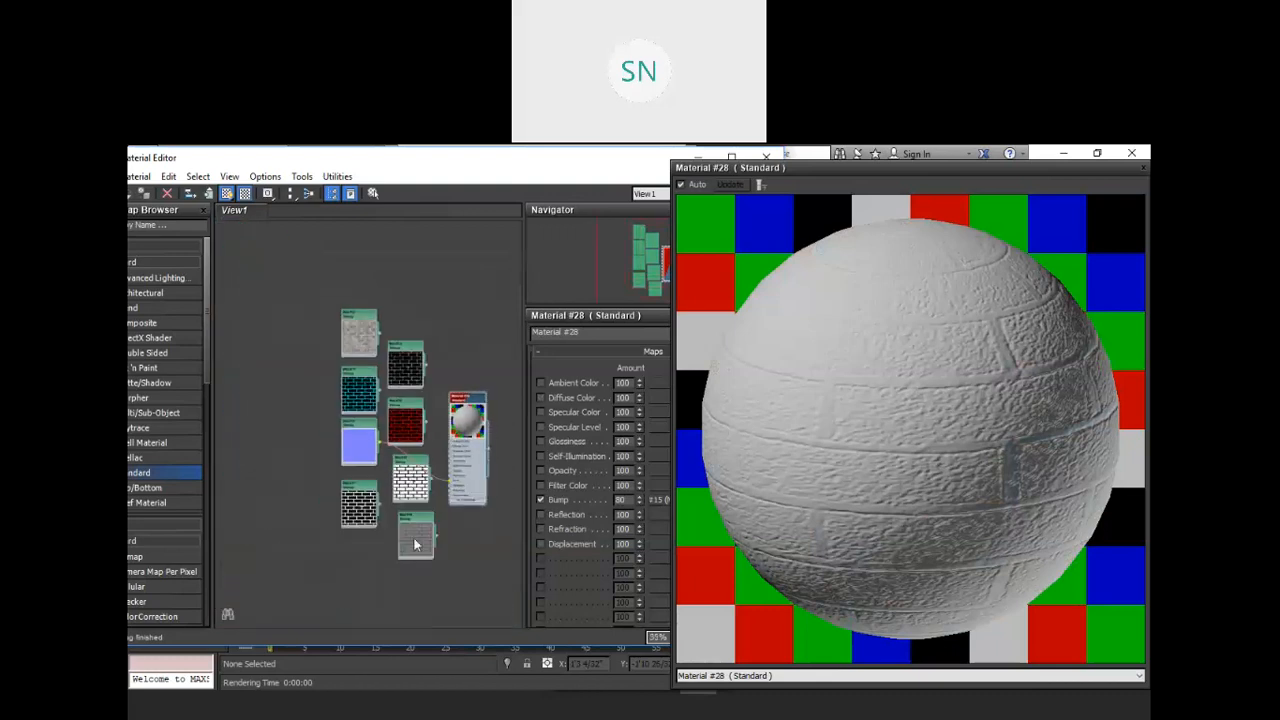
pyautogui.scroll(3, 455, 487)
pyautogui.moveTo(463, 459); pyautogui.dragTo(443, 466)
pyautogui.scroll(2, 432, 453)
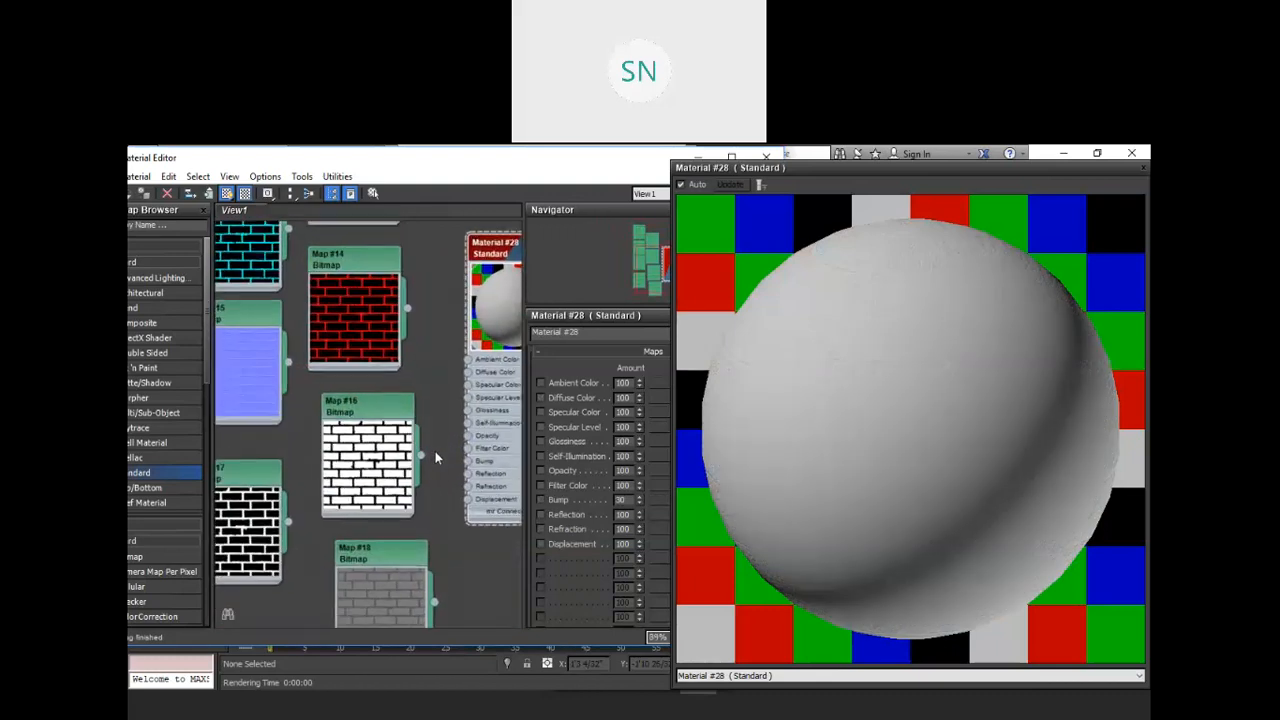
pyautogui.moveTo(420, 456); pyautogui.dragTo(468, 463)
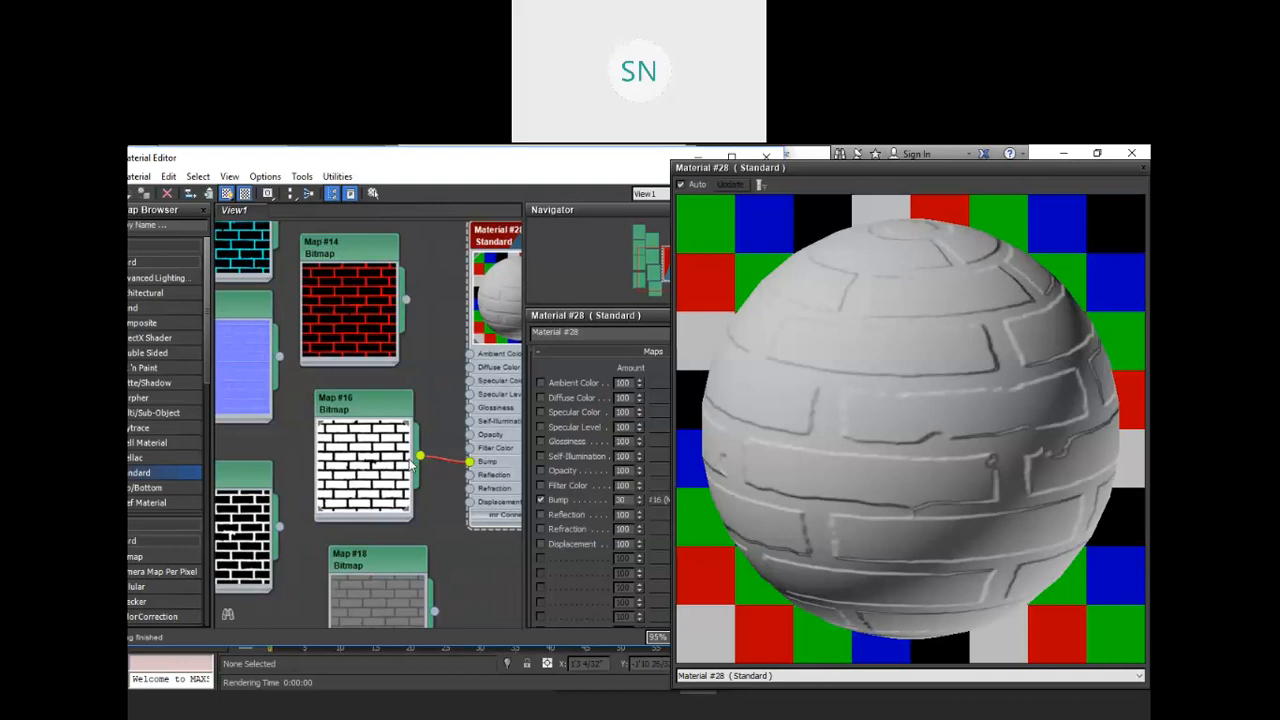
pyautogui.scroll(-1, 412, 465)
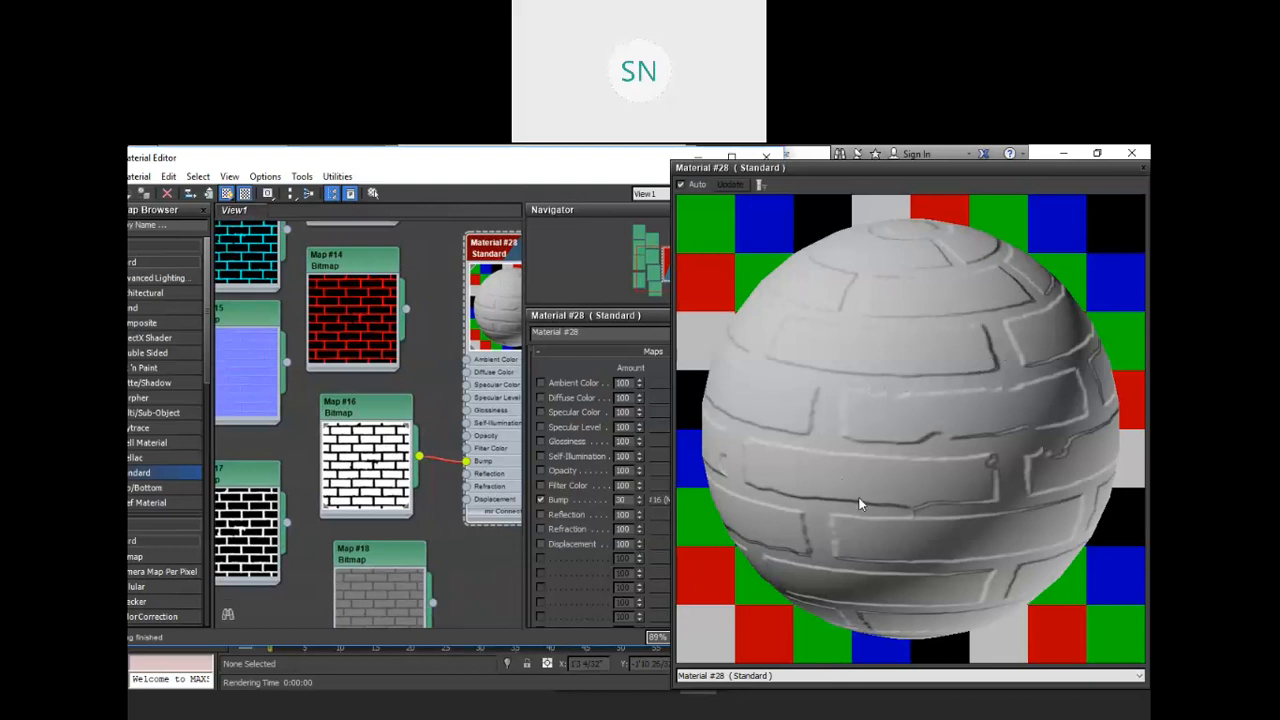
# Try the black-and-white brick bitmap Map #17 in the Bump slot, and restore Map #16 to that slot.
pyautogui.click(447, 466)
pyautogui.press('Delete')
pyautogui.moveTo(287, 521); pyautogui.dragTo(466, 462)
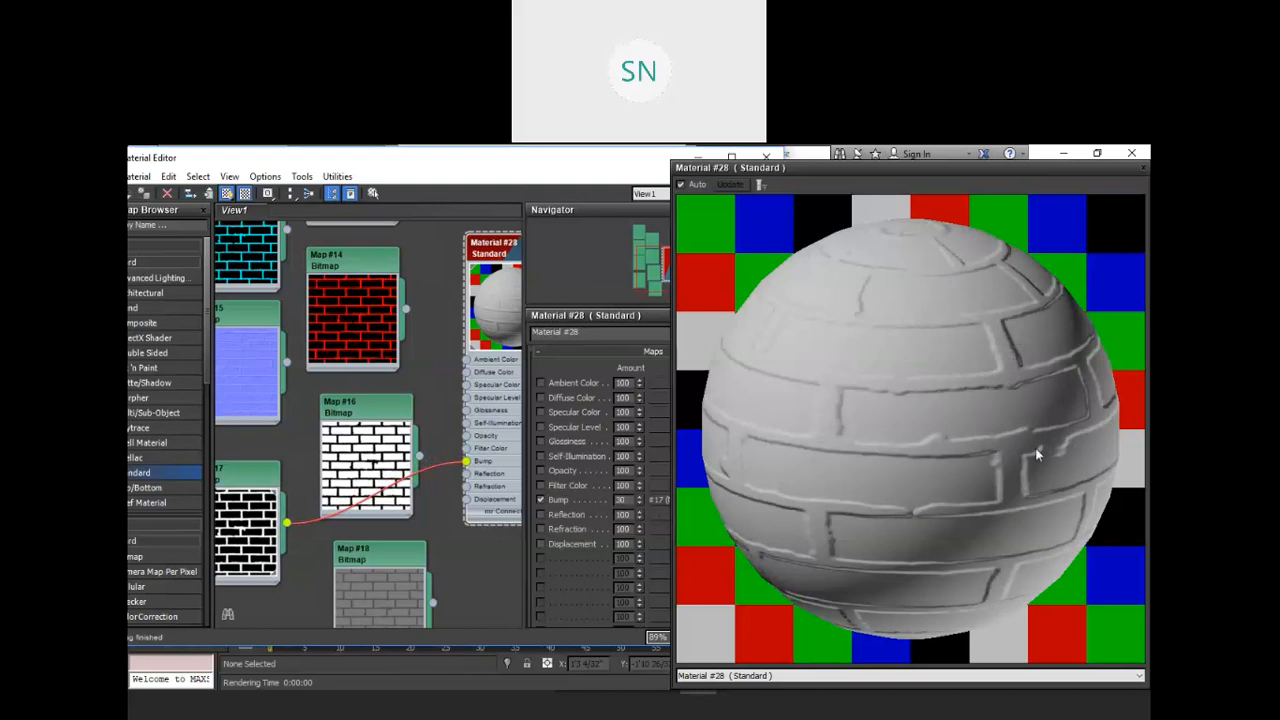
pyautogui.moveTo(467, 461)
pyautogui.mouseDown()
pyautogui.moveTo(431, 464)
pyautogui.moveTo(472, 472)
pyautogui.moveTo(466, 460)
pyautogui.mouseUp()
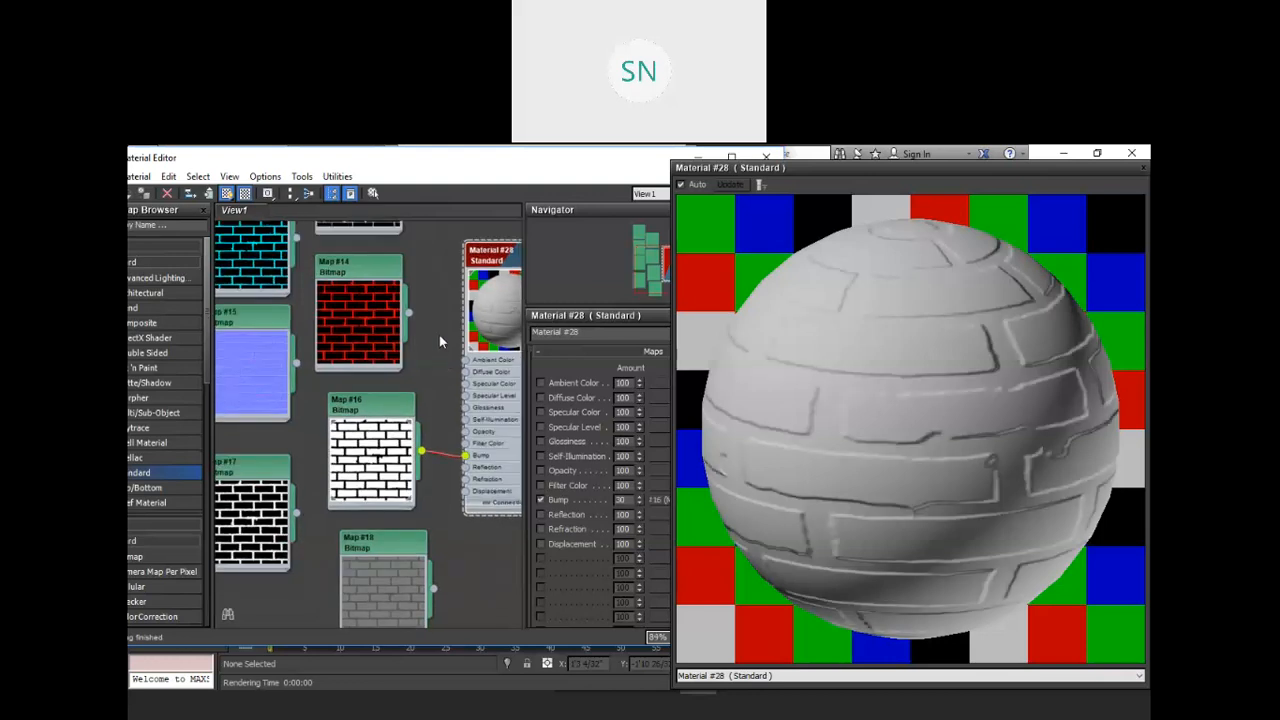
# Connect the natural brick bitmap to Diffuse Color and move the material editor down to uncover the sphere in the Perspective view.
pyautogui.scroll(-2, 440, 342)
pyautogui.moveTo(332, 236); pyautogui.dragTo(476, 474)
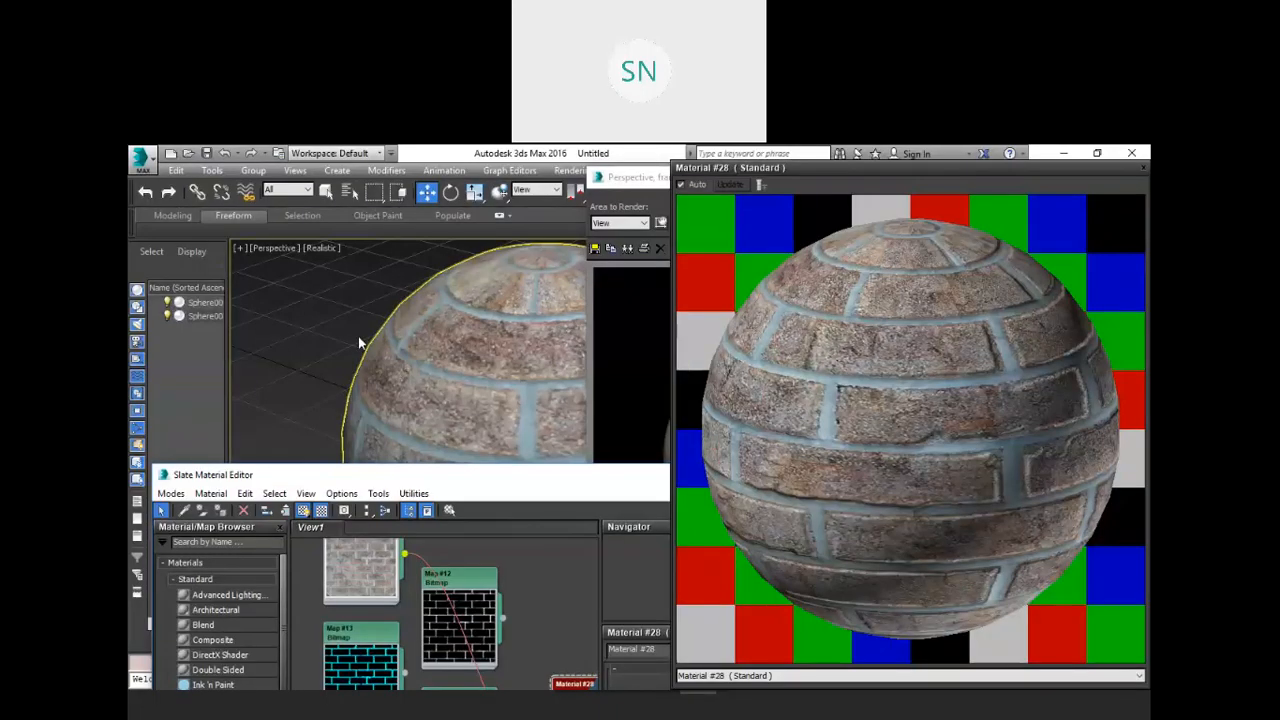
pyautogui.click(361, 343)
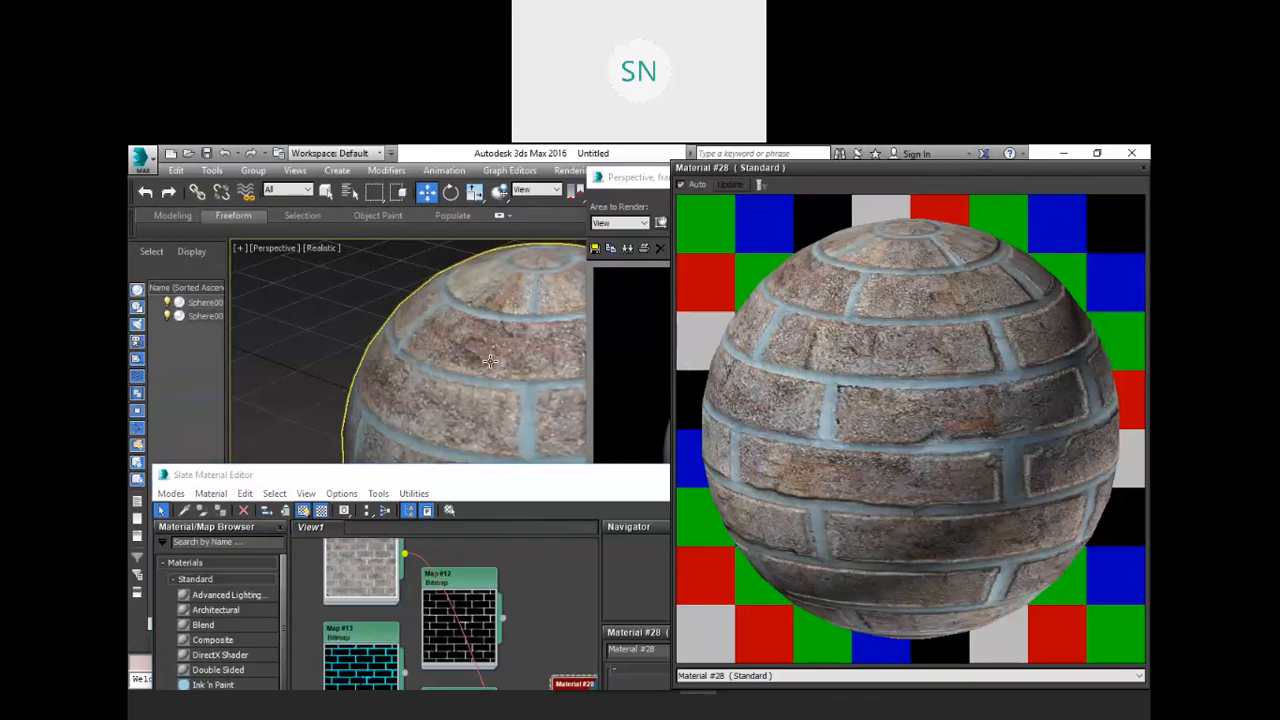
# Render the Perspective view, move the rendered frame aside to compare it with the material preview, and close the frame.
pyautogui.hotkey('shift', 'q')
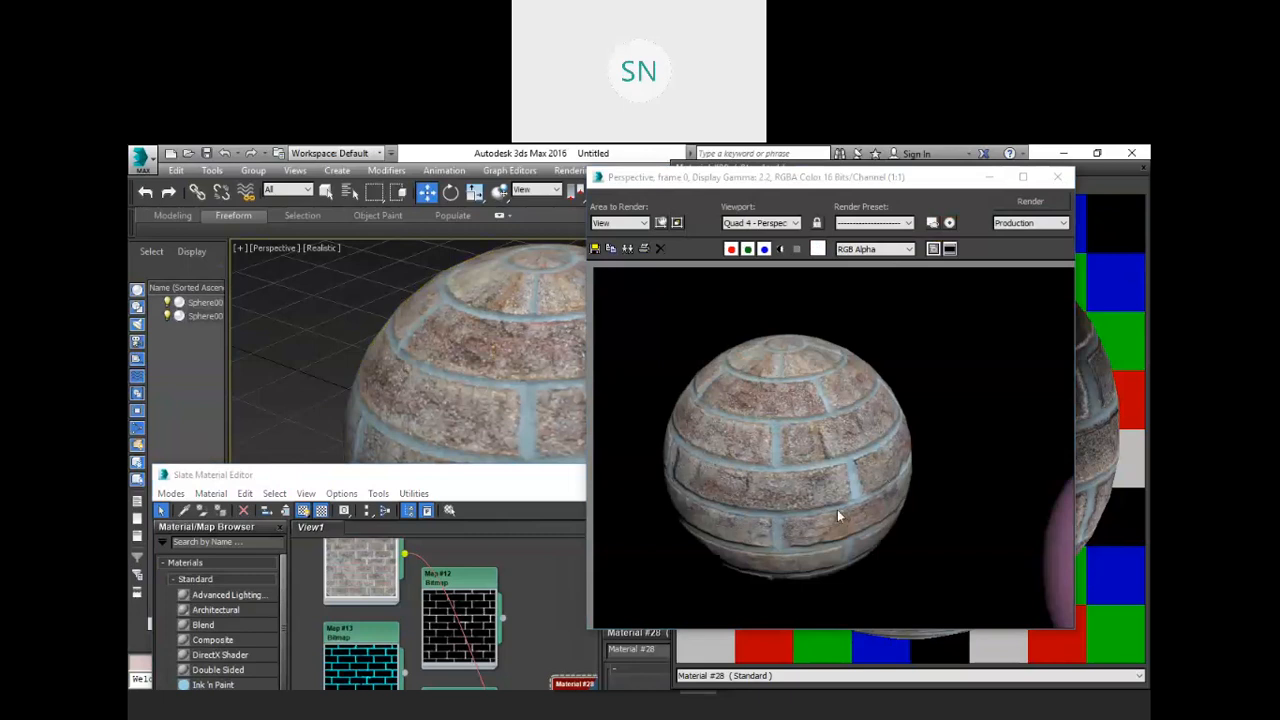
pyautogui.click(758, 188)
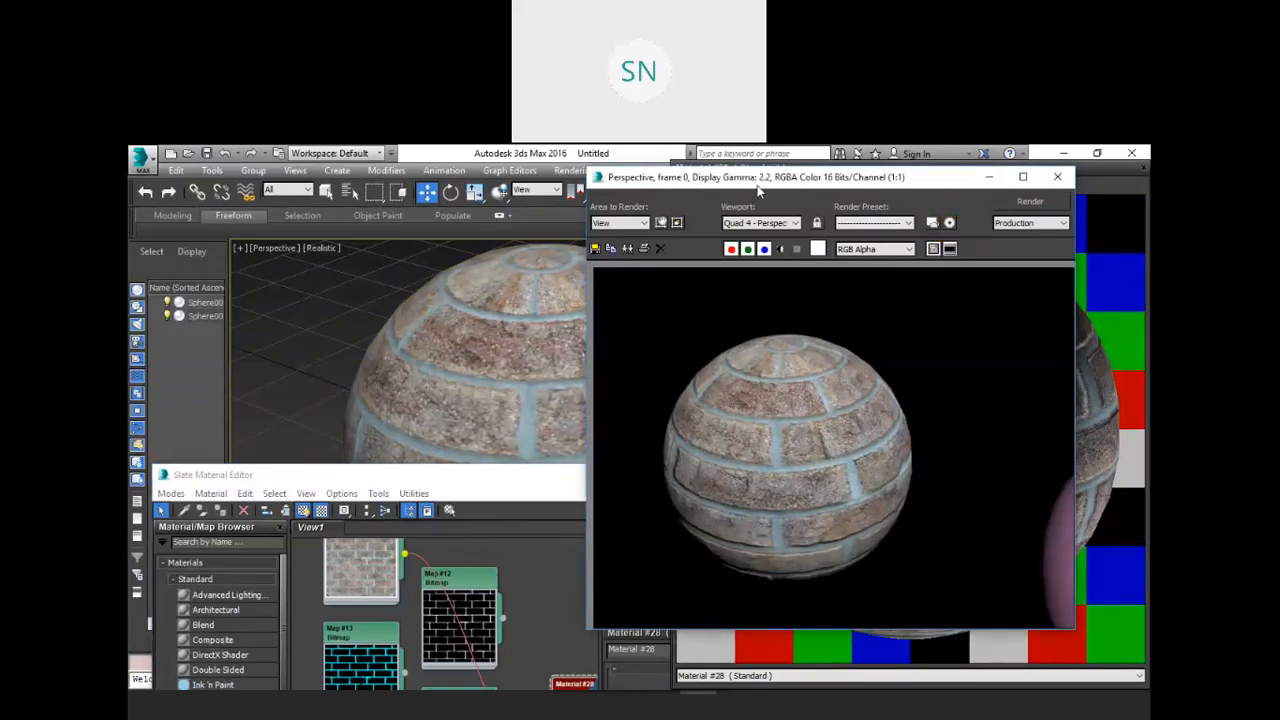
pyautogui.moveTo(758, 189); pyautogui.dragTo(710, 193)
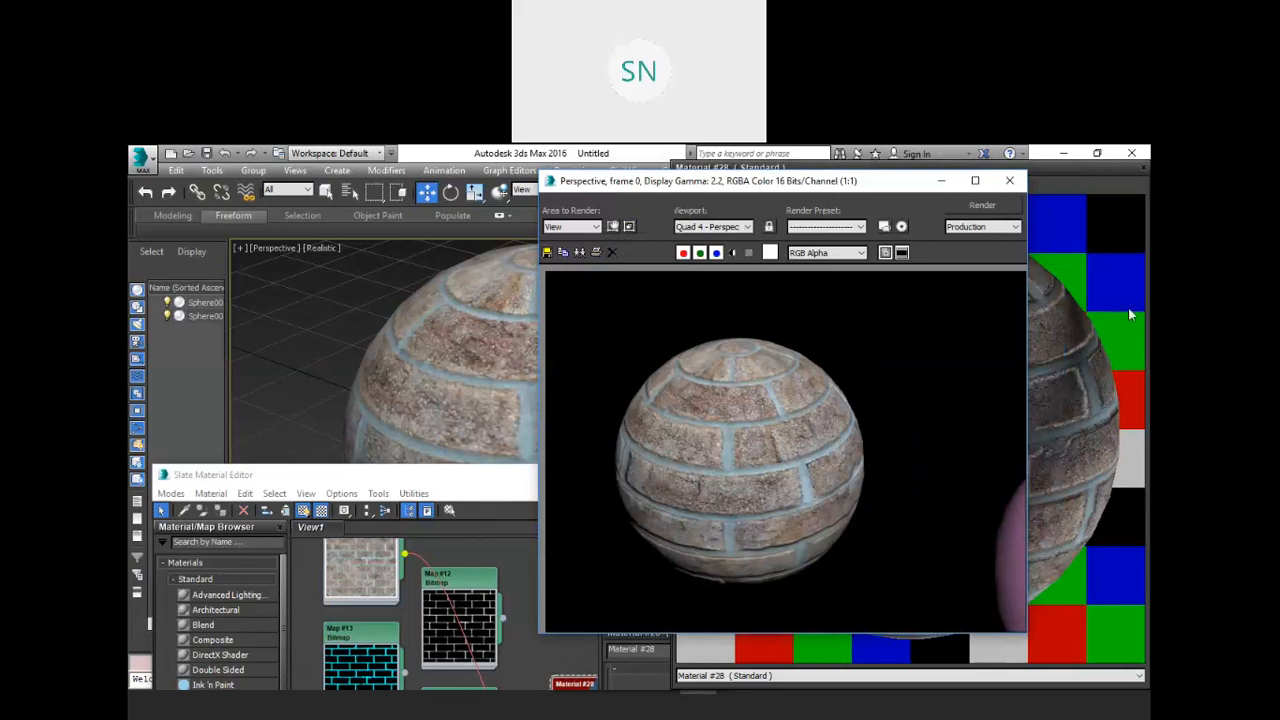
pyautogui.click(1009, 180)
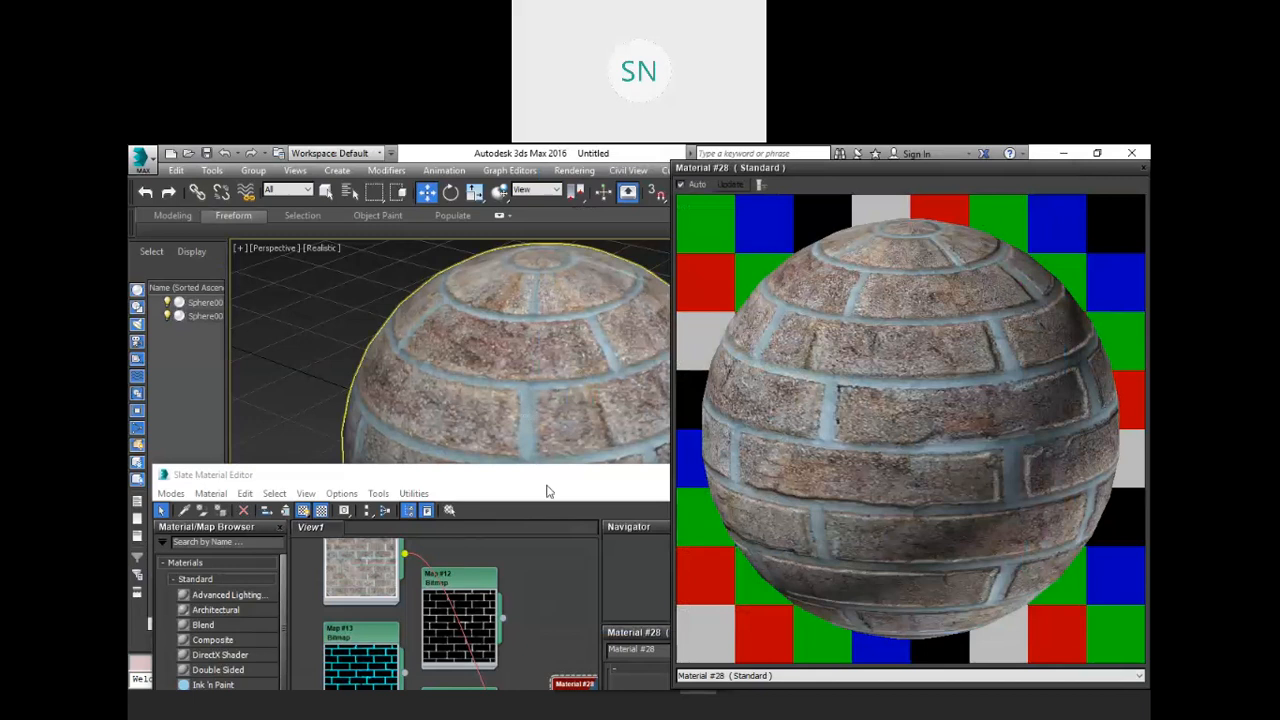
# Move the material editor back up over the viewport and disconnect the natural brick bitmap from Diffuse Color.
pyautogui.moveTo(450, 475); pyautogui.dragTo(457, 290)
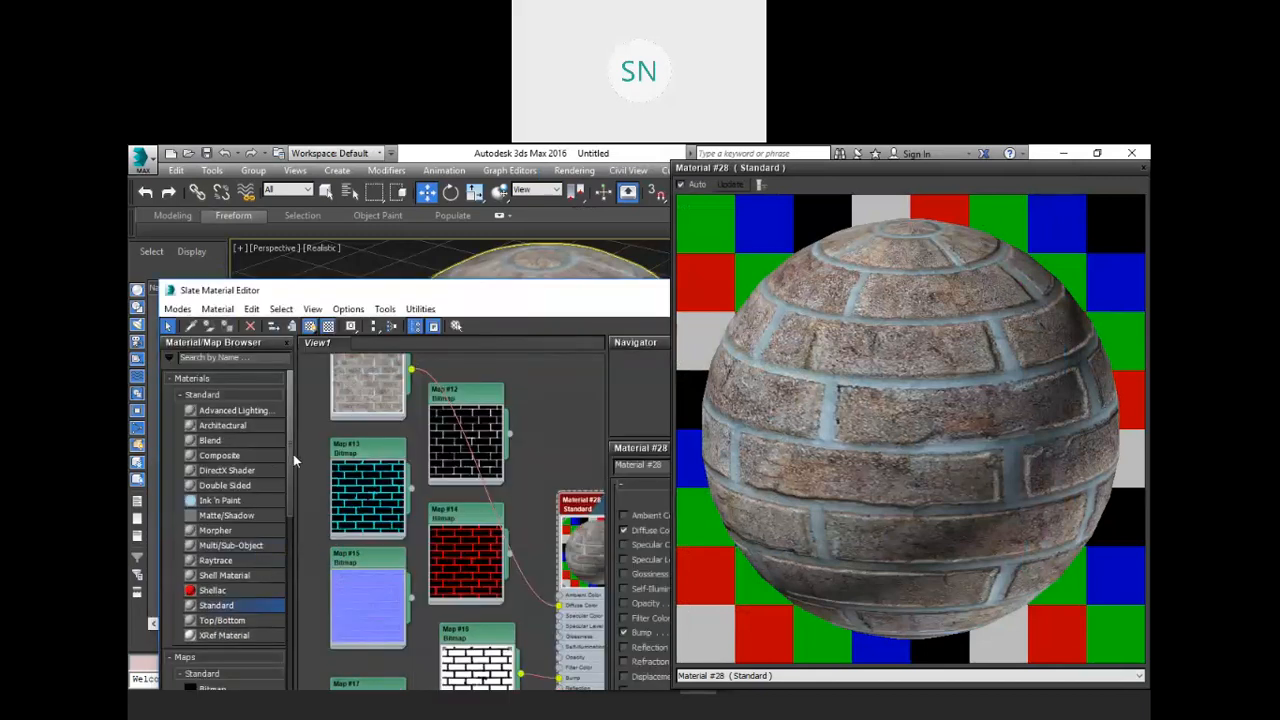
pyautogui.hotkey('alt', 'Tab')
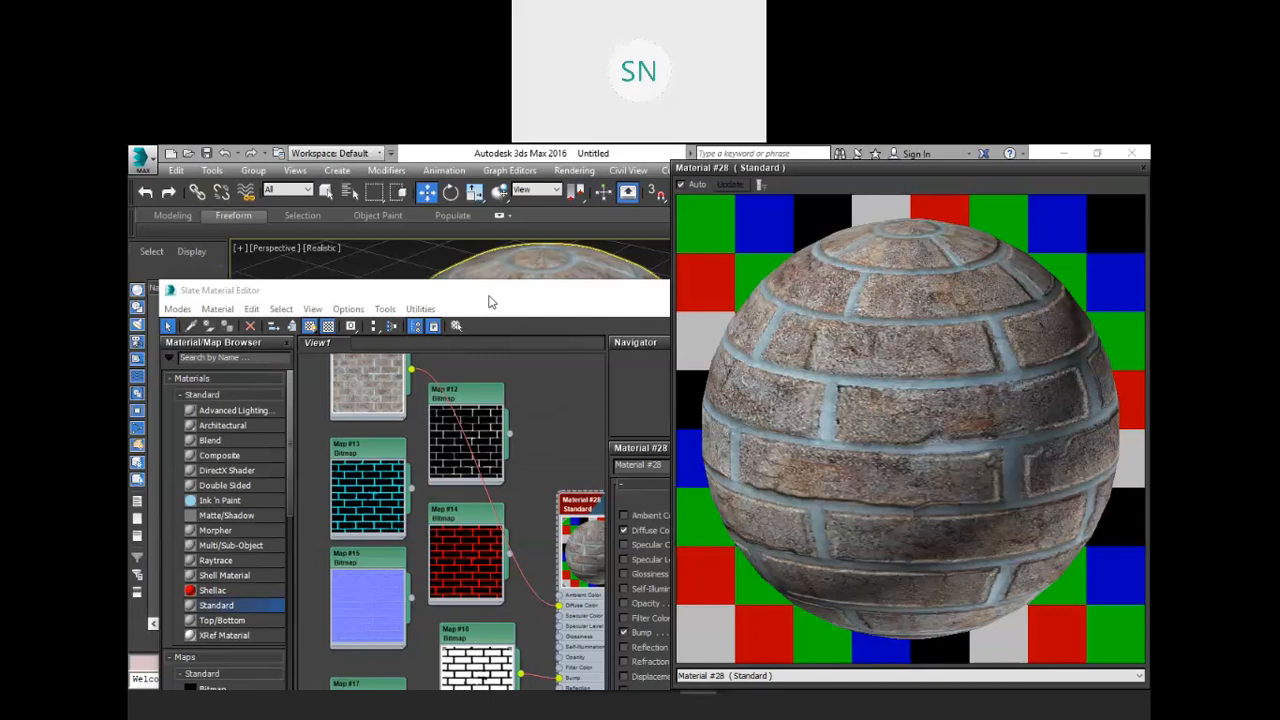
pyautogui.click(489, 296)
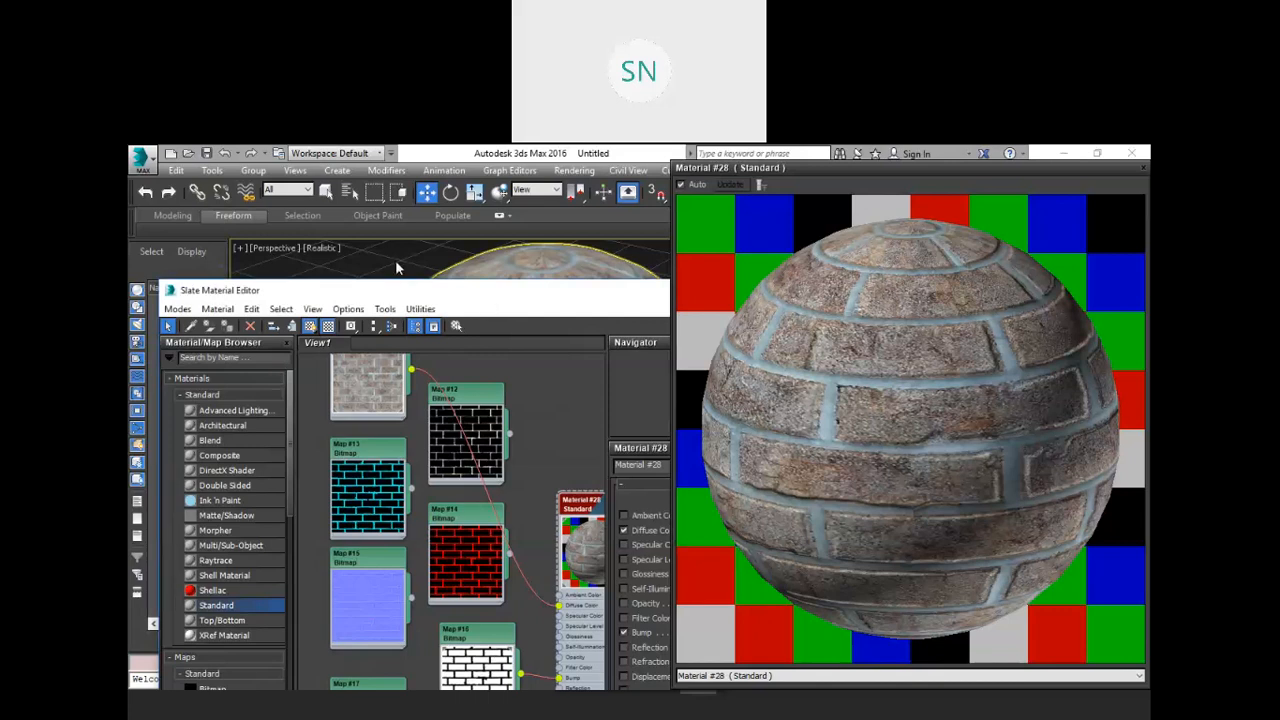
pyautogui.moveTo(487, 296); pyautogui.dragTo(396, 263)
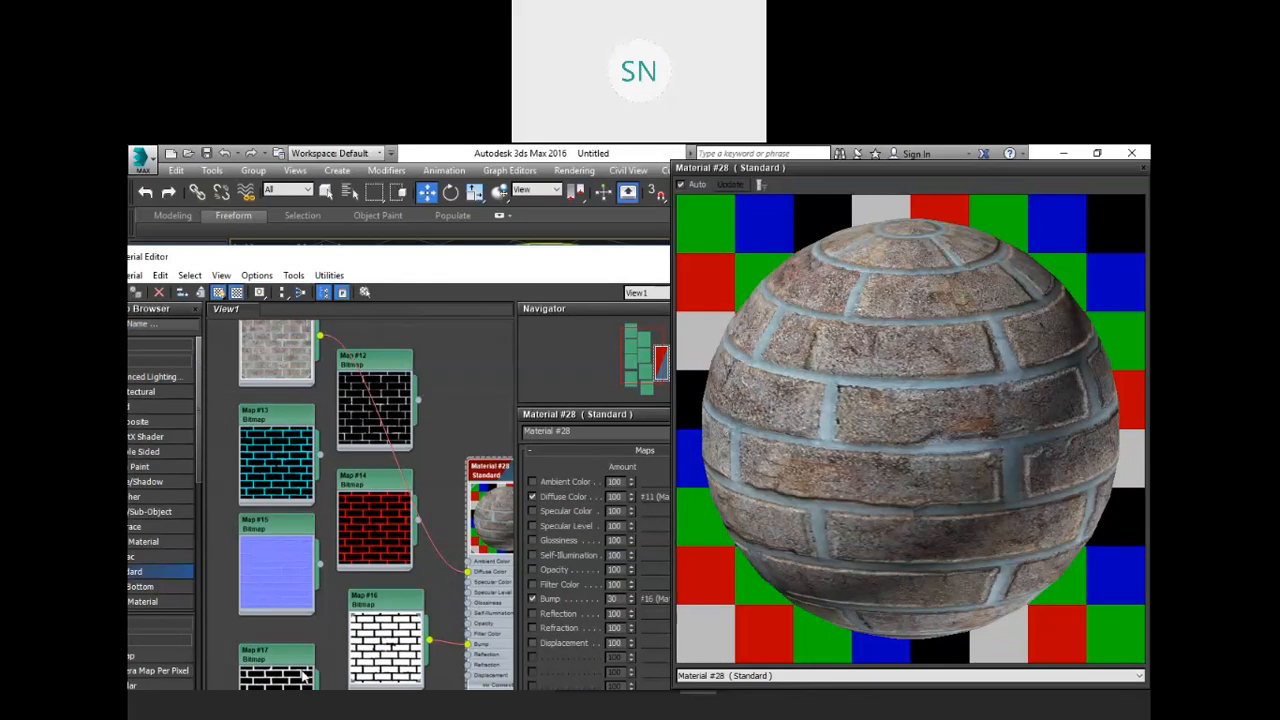
pyautogui.moveTo(400, 263); pyautogui.dragTo(425, 188)
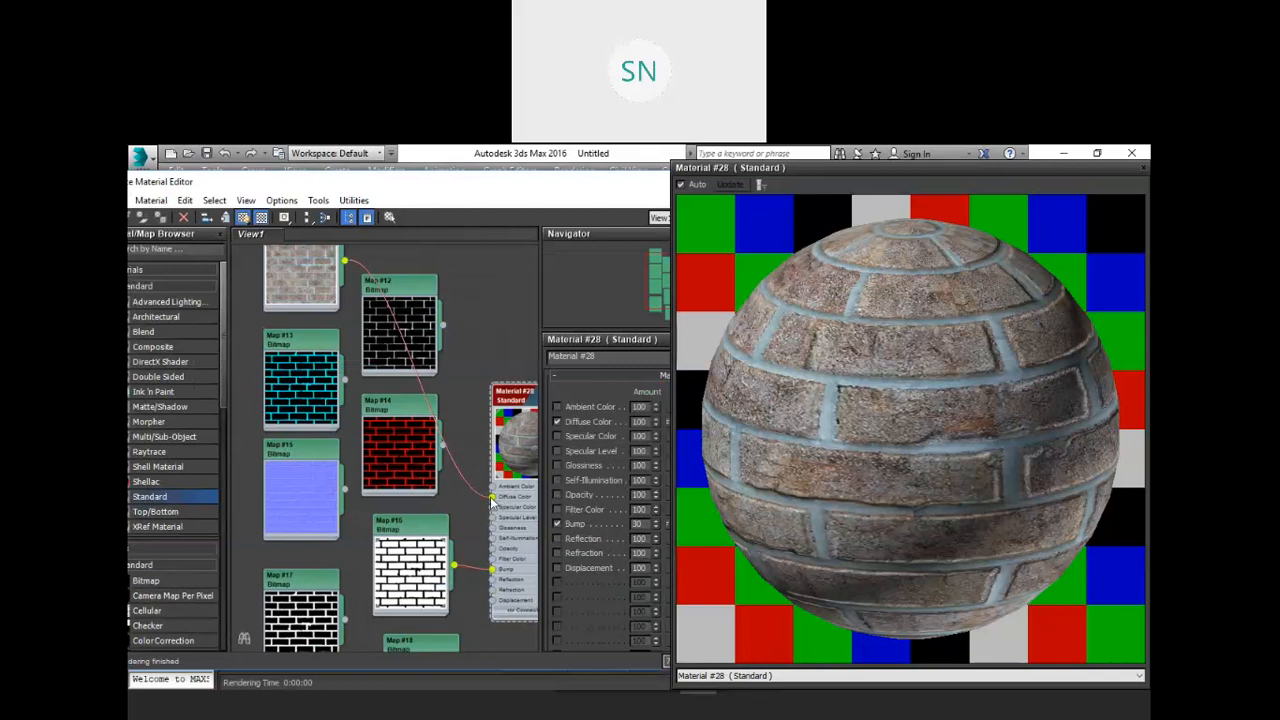
pyautogui.moveTo(492, 500); pyautogui.dragTo(1138, 266)
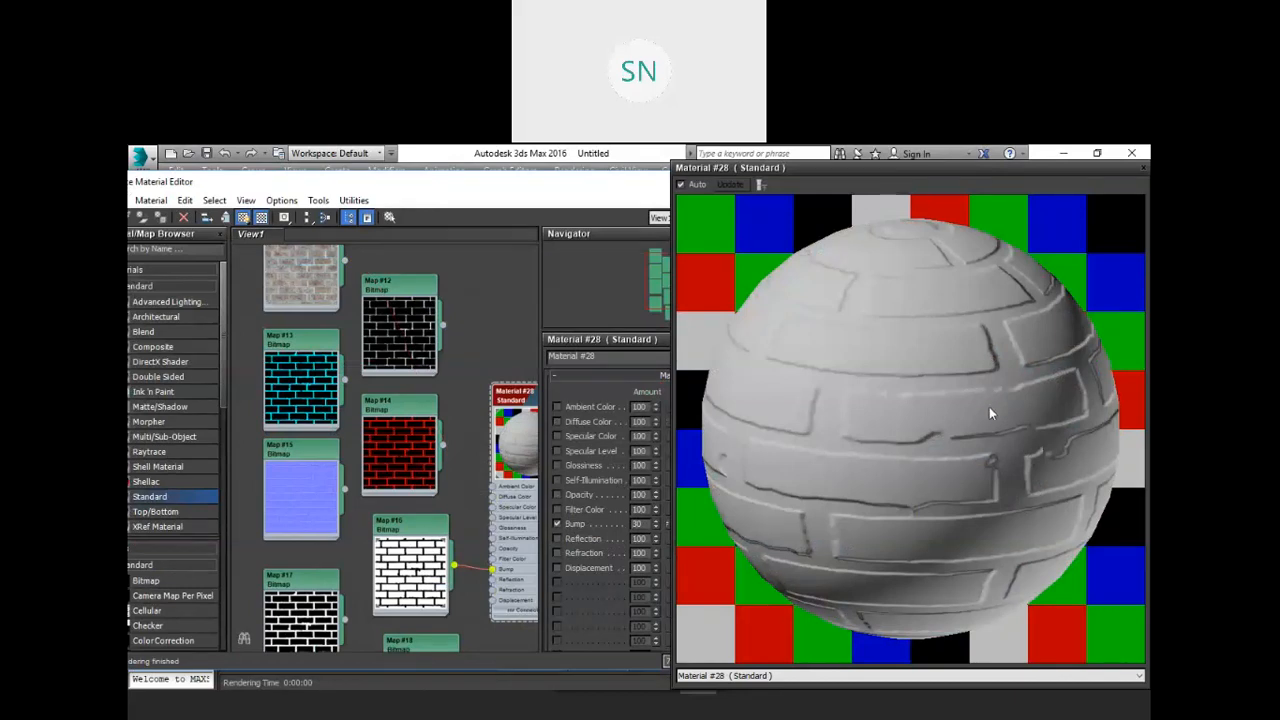
# Try Map #16 in the Displacement slot with amounts between 2 and 27, finishing at 23, and return it to the Bump slot.
pyautogui.moveTo(501, 562); pyautogui.dragTo(492, 600)
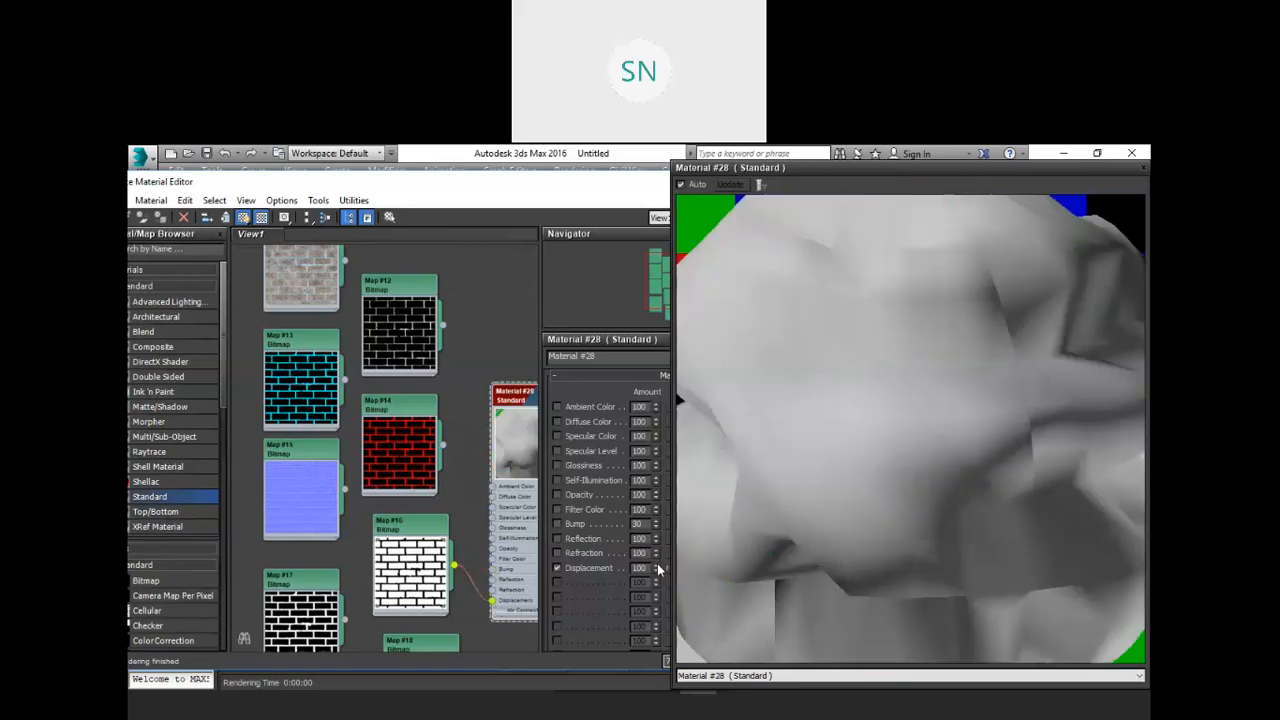
pyautogui.moveTo(656, 569); pyautogui.dragTo(652, 619)
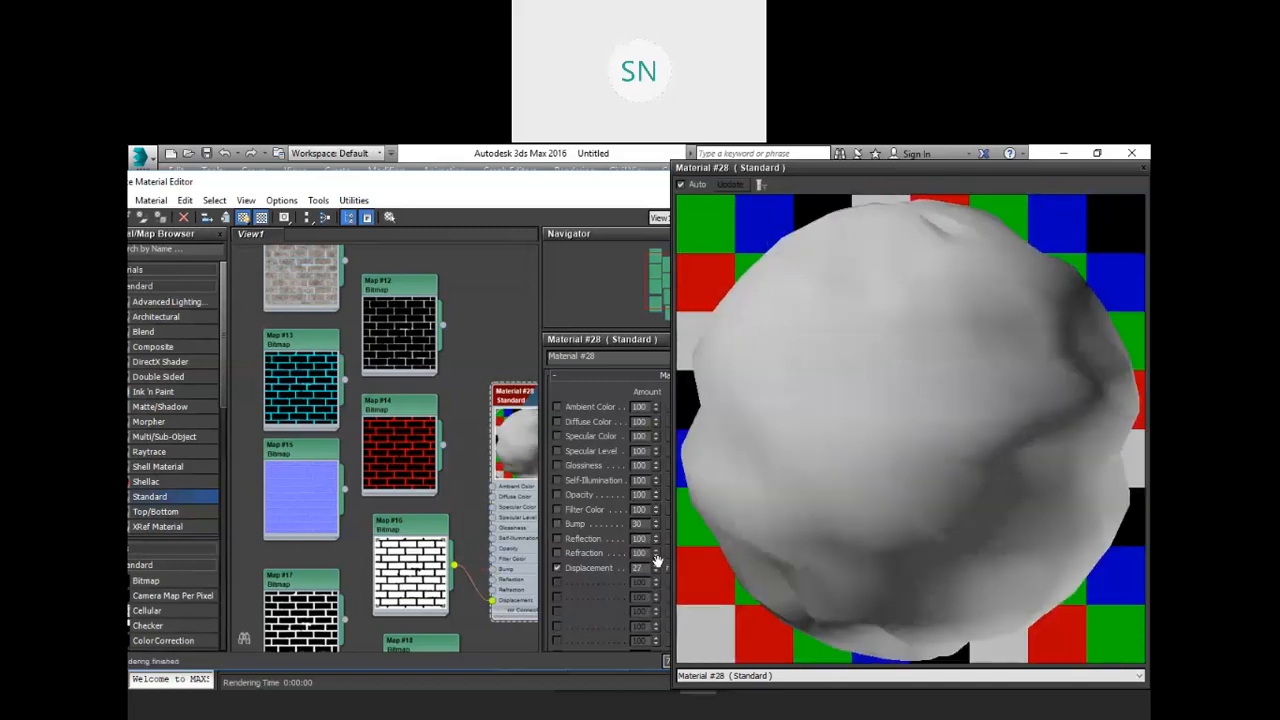
pyautogui.moveTo(656, 570); pyautogui.dragTo(655, 576)
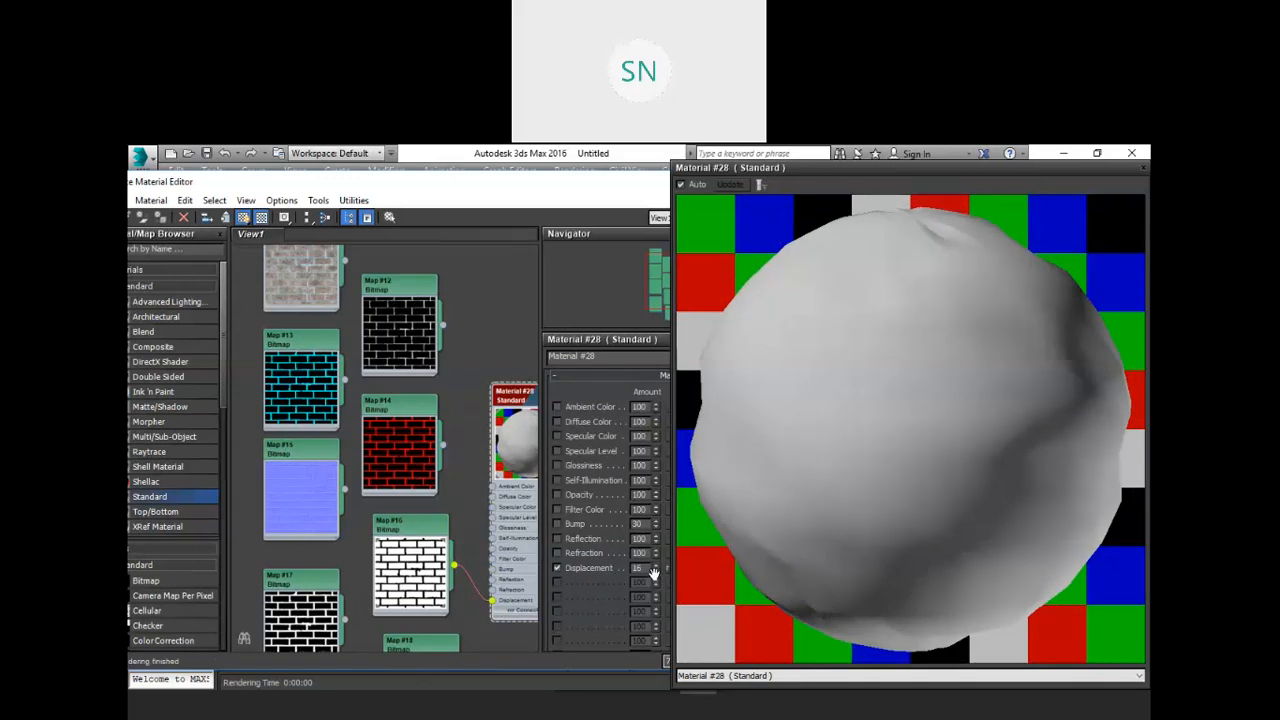
pyautogui.moveTo(656, 573); pyautogui.dragTo(656, 576)
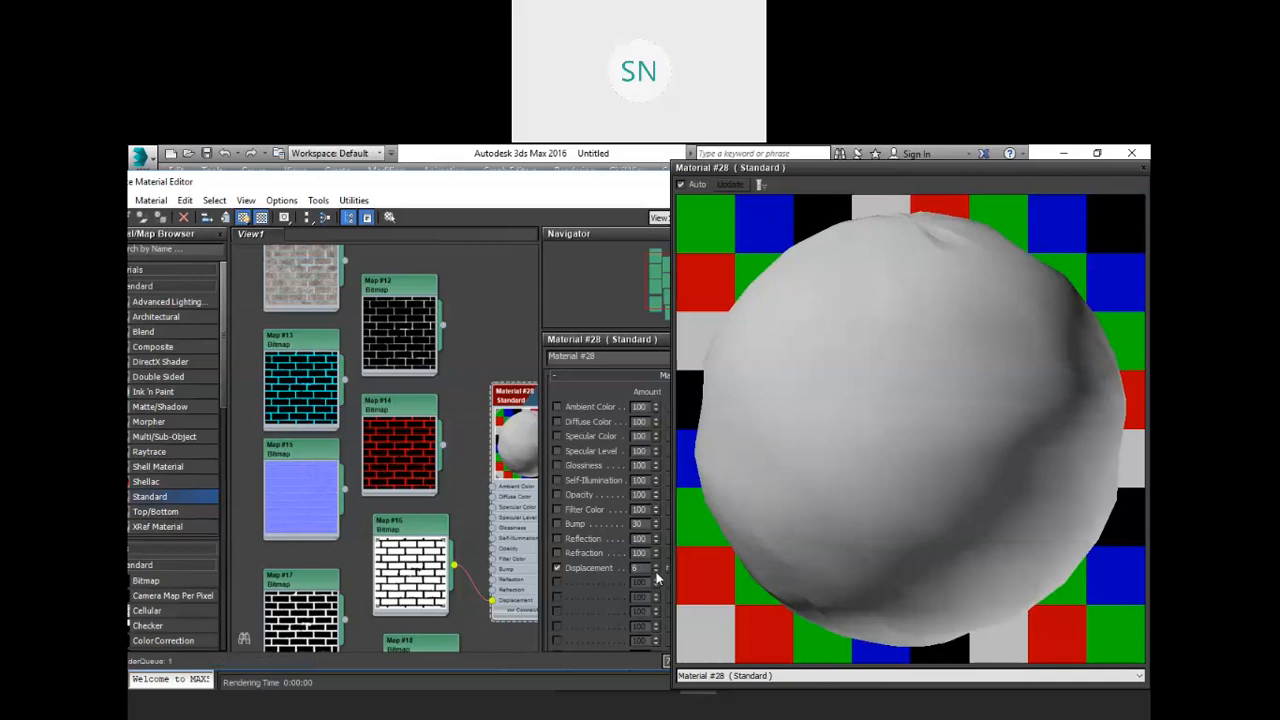
pyautogui.click(656, 572)
pyautogui.moveTo(656, 577); pyautogui.dragTo(658, 572)
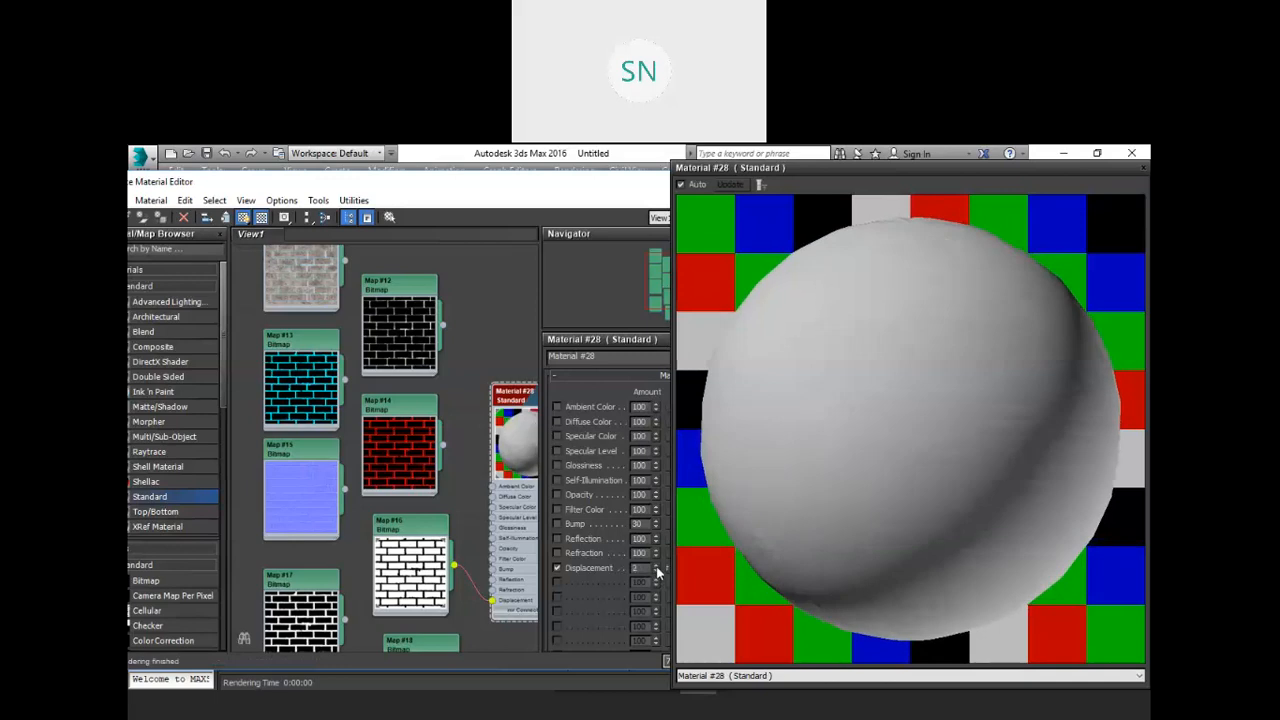
pyautogui.click(657, 567)
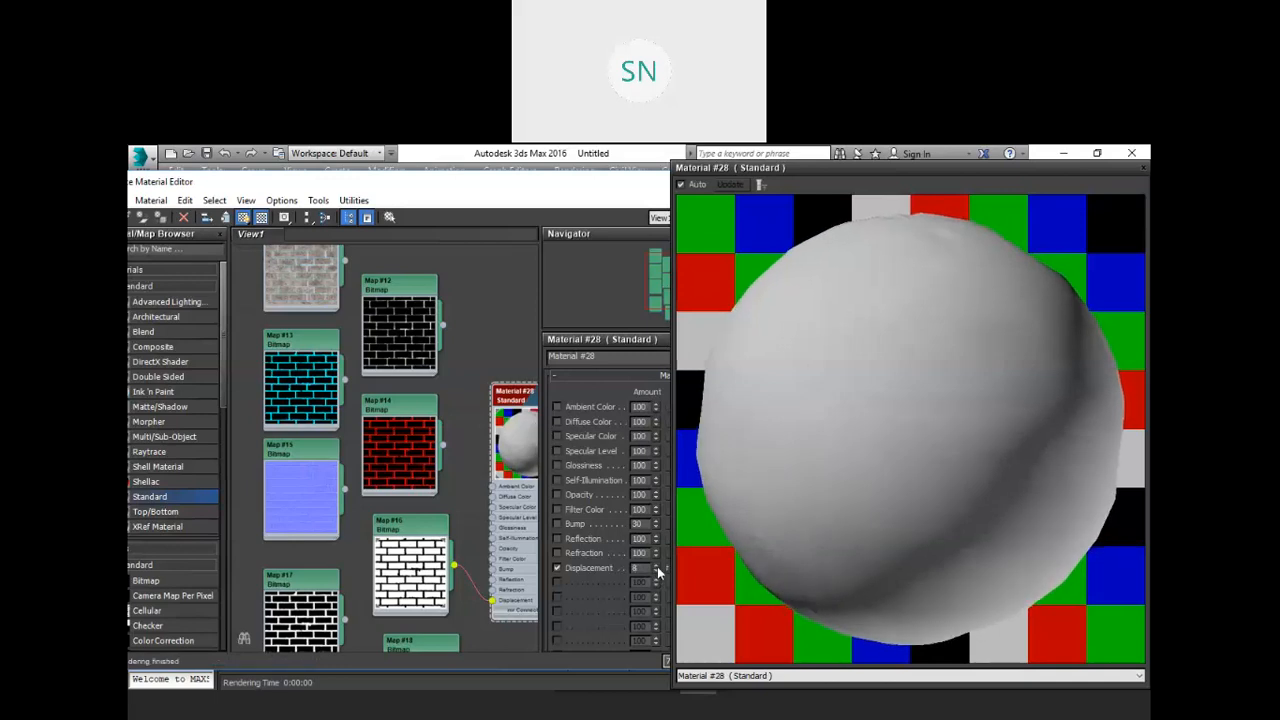
pyautogui.click(657, 567)
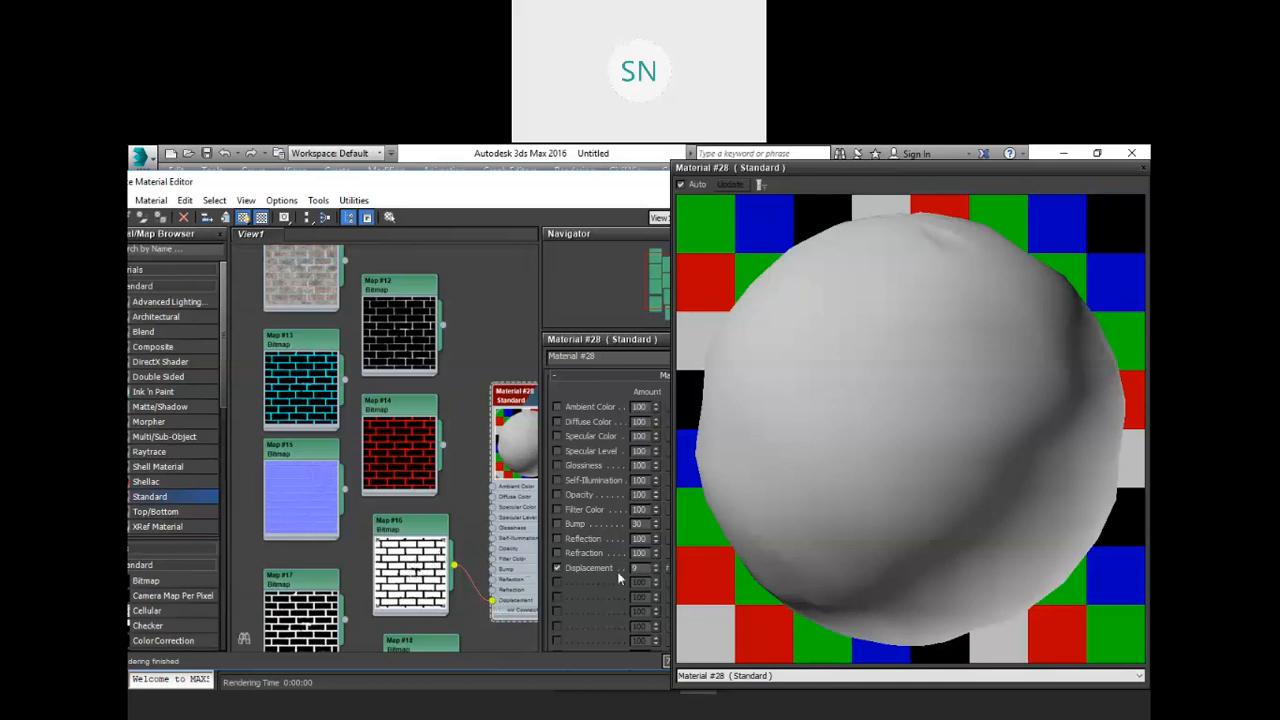
pyautogui.moveTo(656, 570); pyautogui.dragTo(655, 553)
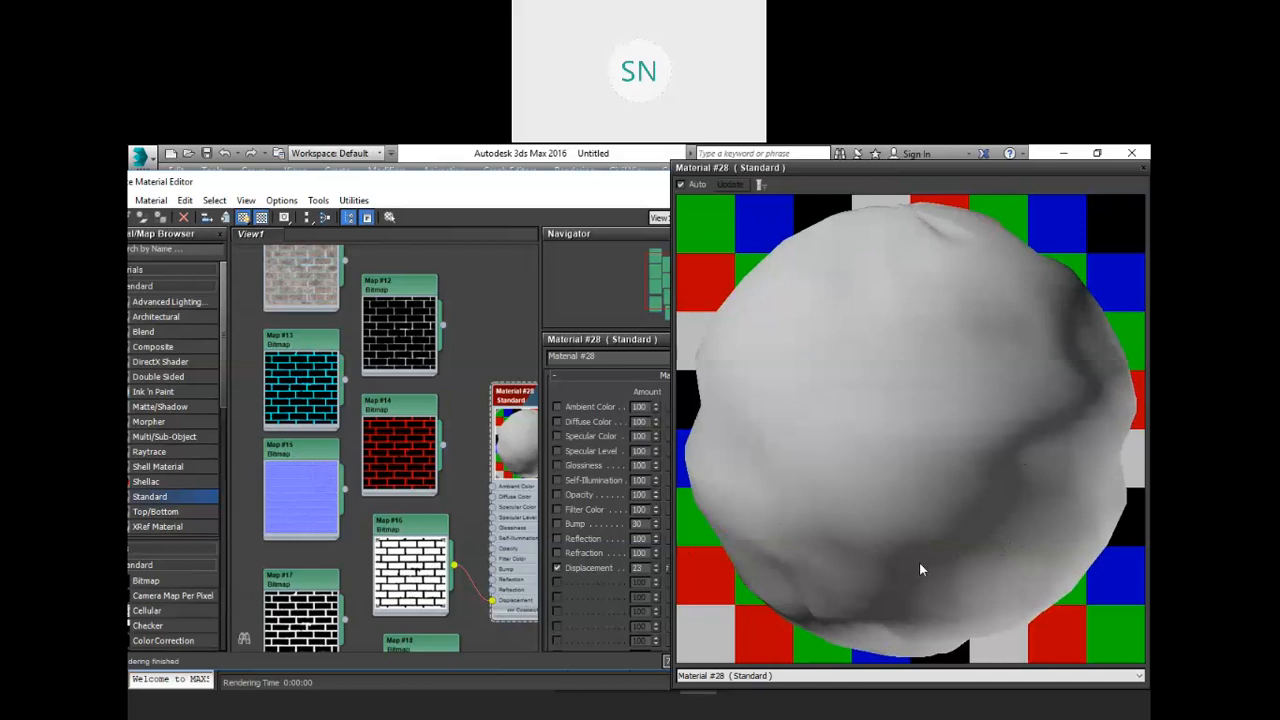
pyautogui.moveTo(497, 603); pyautogui.dragTo(492, 570)
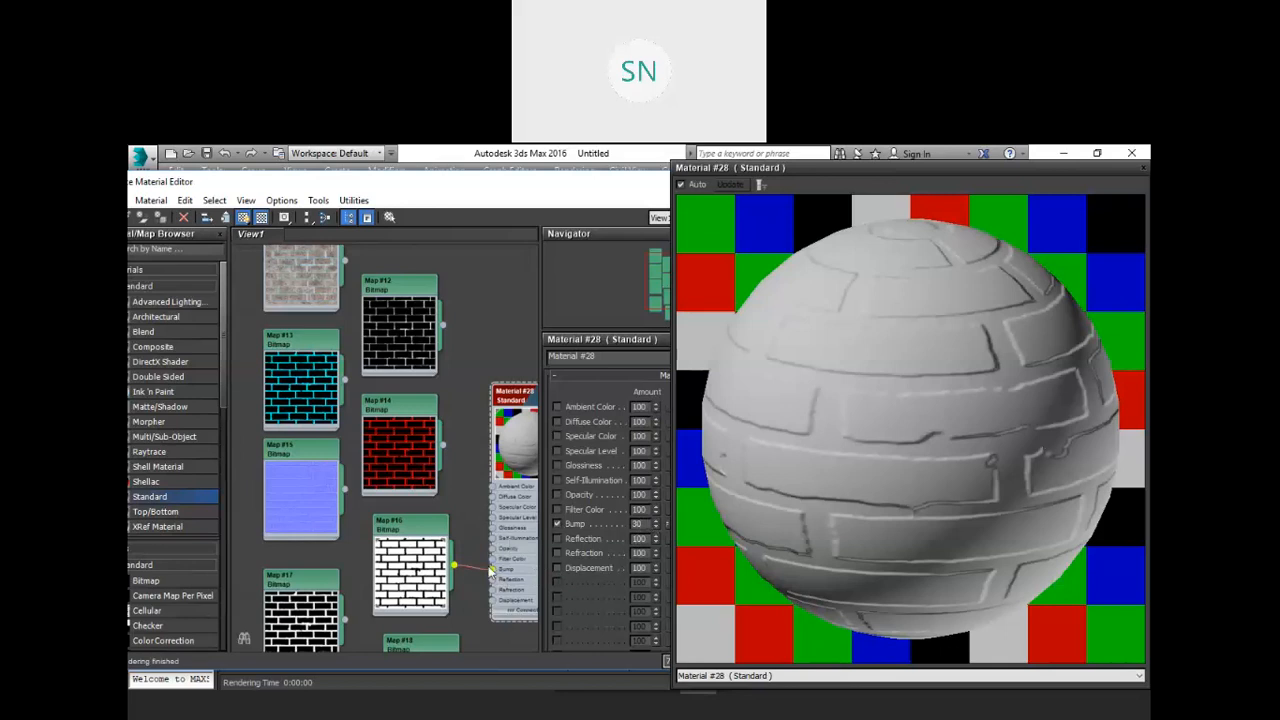
# Replace Map #16 in the Bump slot with the blue normal bitmap Map #15, try a Bump amount of -34, and disconnect the bitmap.
pyautogui.moveTo(493, 570); pyautogui.dragTo(470, 568)
pyautogui.moveTo(345, 490); pyautogui.dragTo(493, 571)
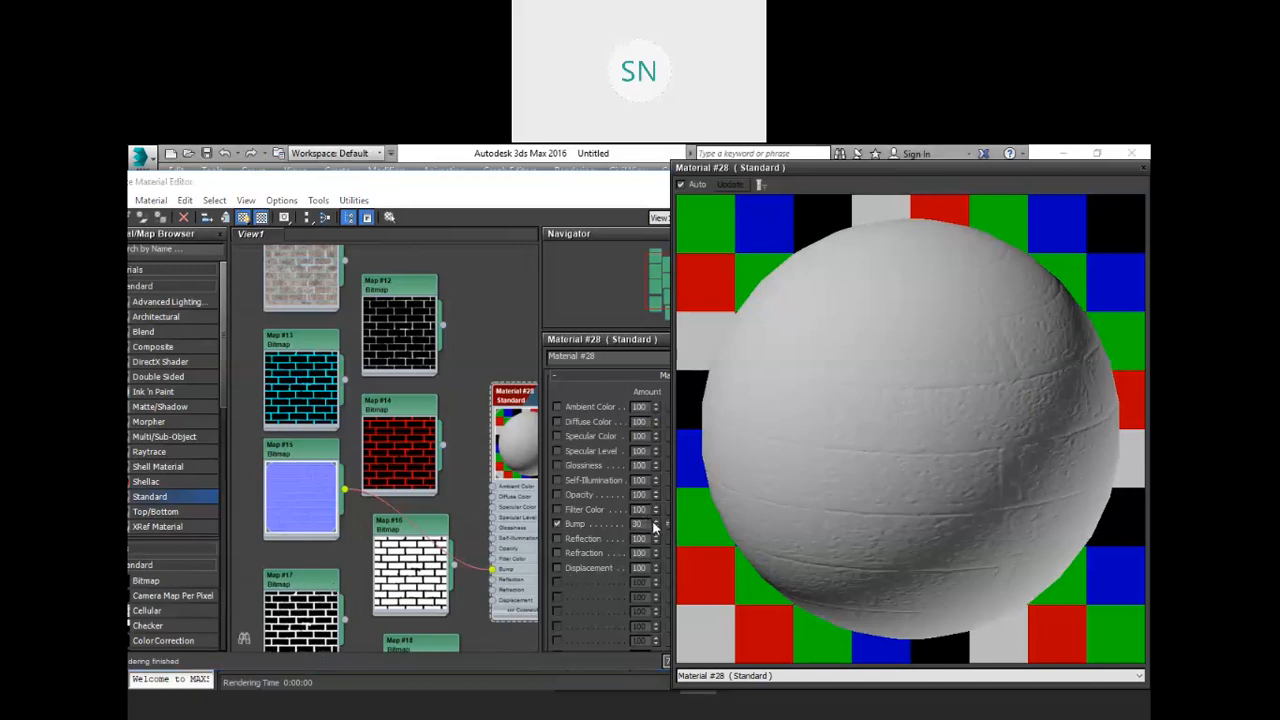
pyautogui.moveTo(656, 525); pyautogui.dragTo(660, 568)
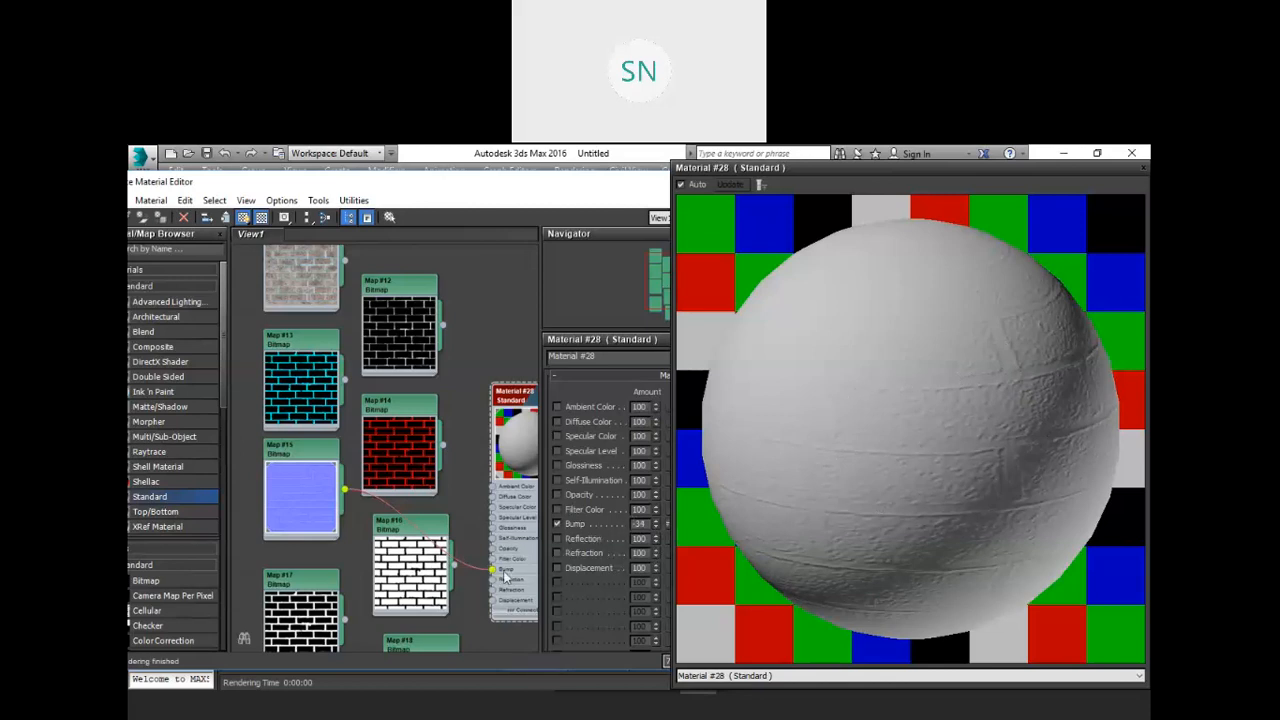
pyautogui.click(471, 562)
pyautogui.press('Delete')
# Add a Normal Bump map beside the material node and connect the blue normal bitmap Map #15 to its Normal input.
pyautogui.moveTo(472, 503); pyautogui.dragTo(488, 463, button='middle')
pyautogui.scroll(-1, 488, 463)
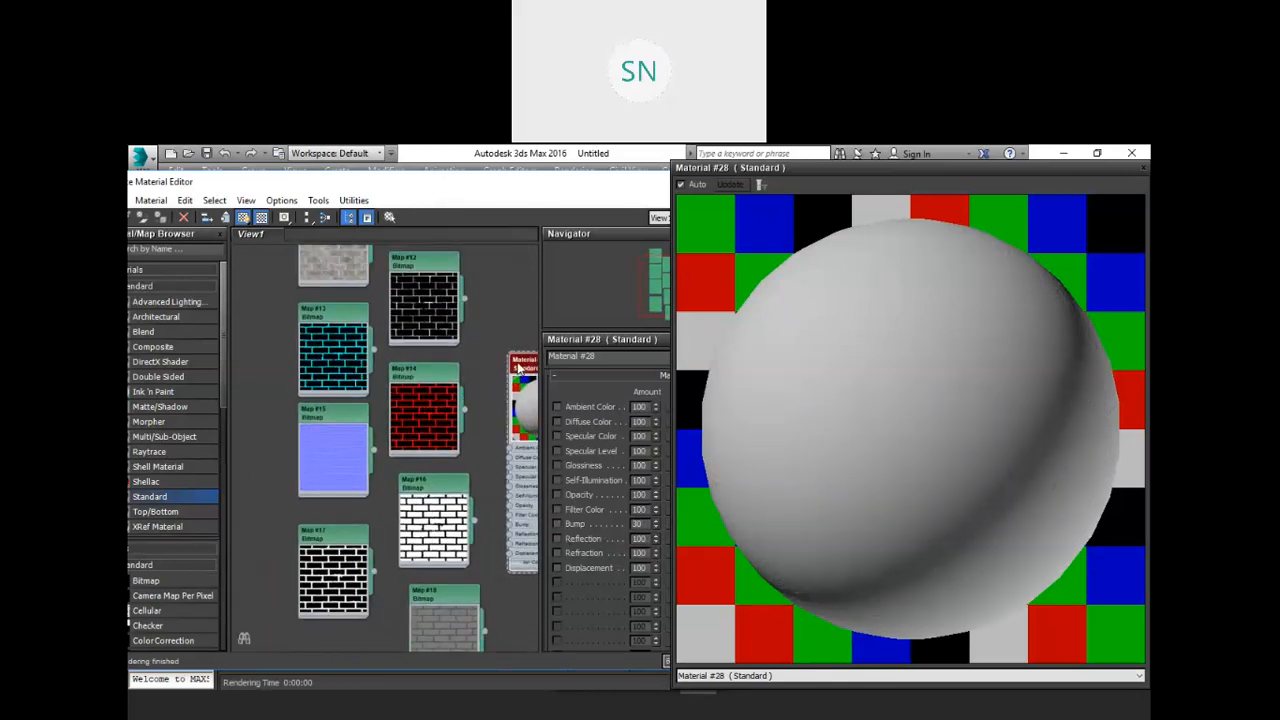
pyautogui.moveTo(510, 414); pyautogui.dragTo(517, 410)
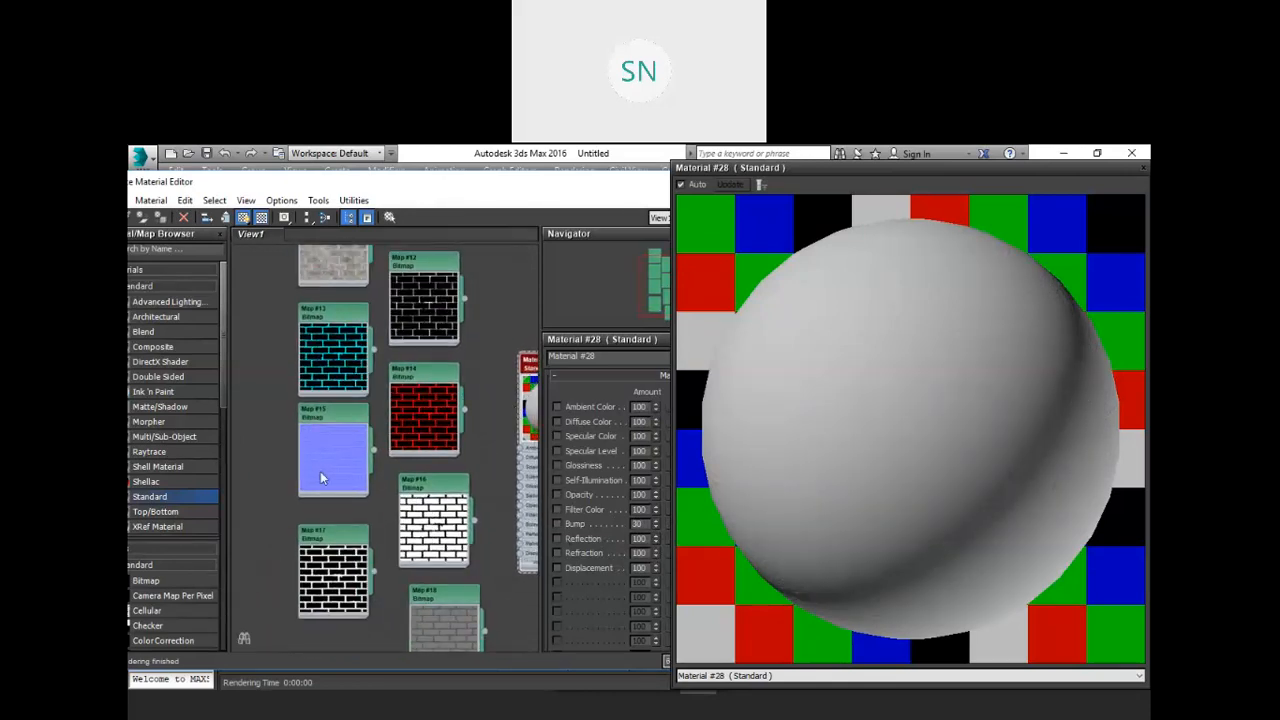
pyautogui.scroll(-6, 153, 441)
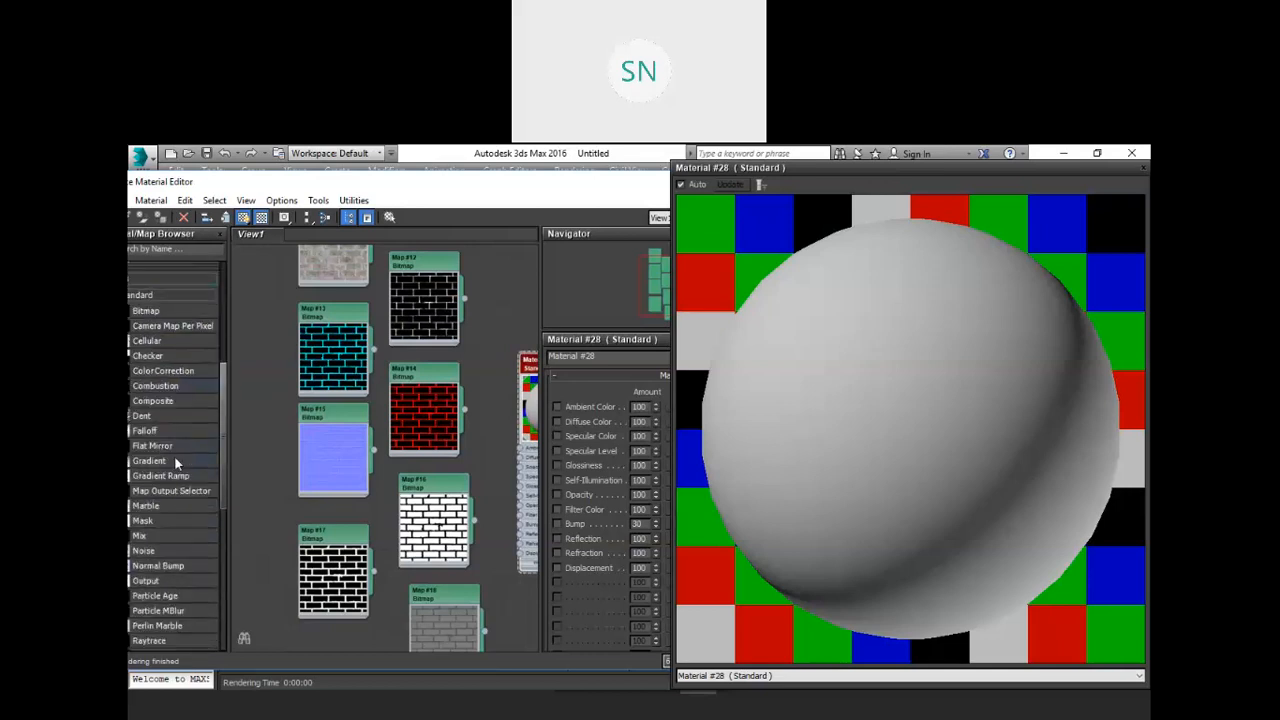
pyautogui.scroll(-1, 186, 494)
pyautogui.moveTo(165, 514); pyautogui.dragTo(445, 450)
pyautogui.scroll(1, 466, 462)
pyautogui.scroll(1, 466, 462)
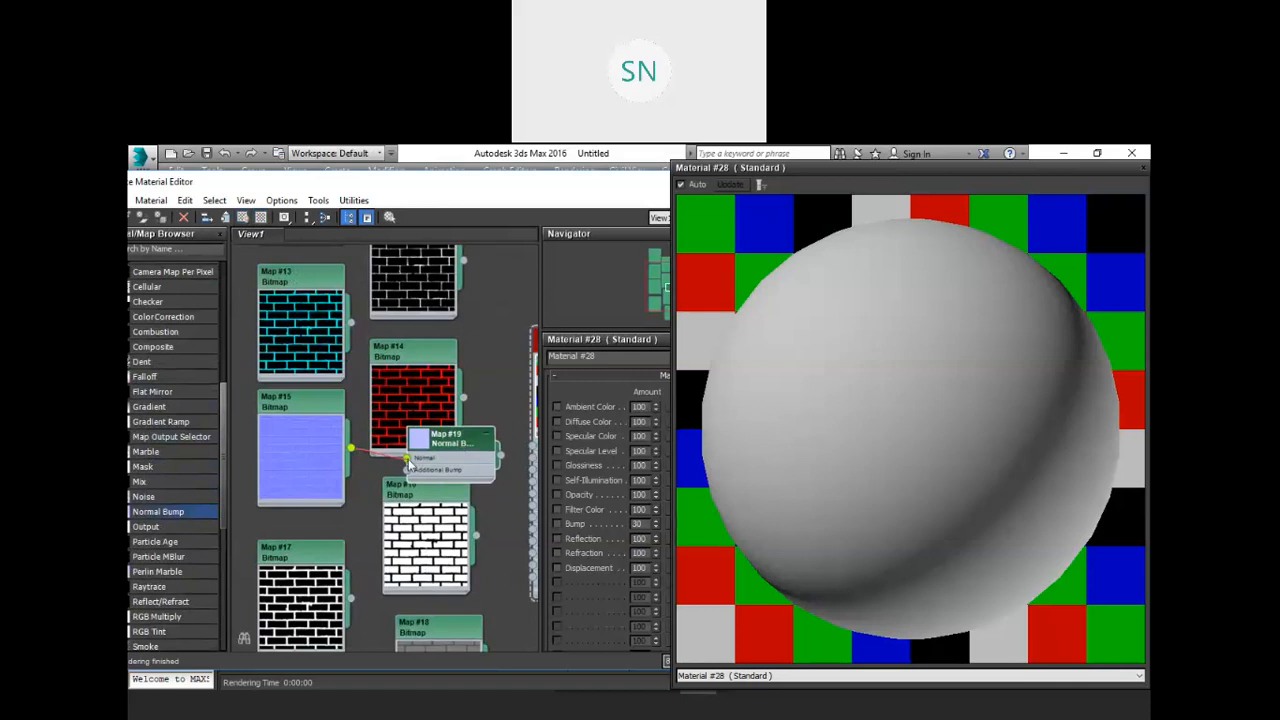
pyautogui.scroll(-2, 428, 451)
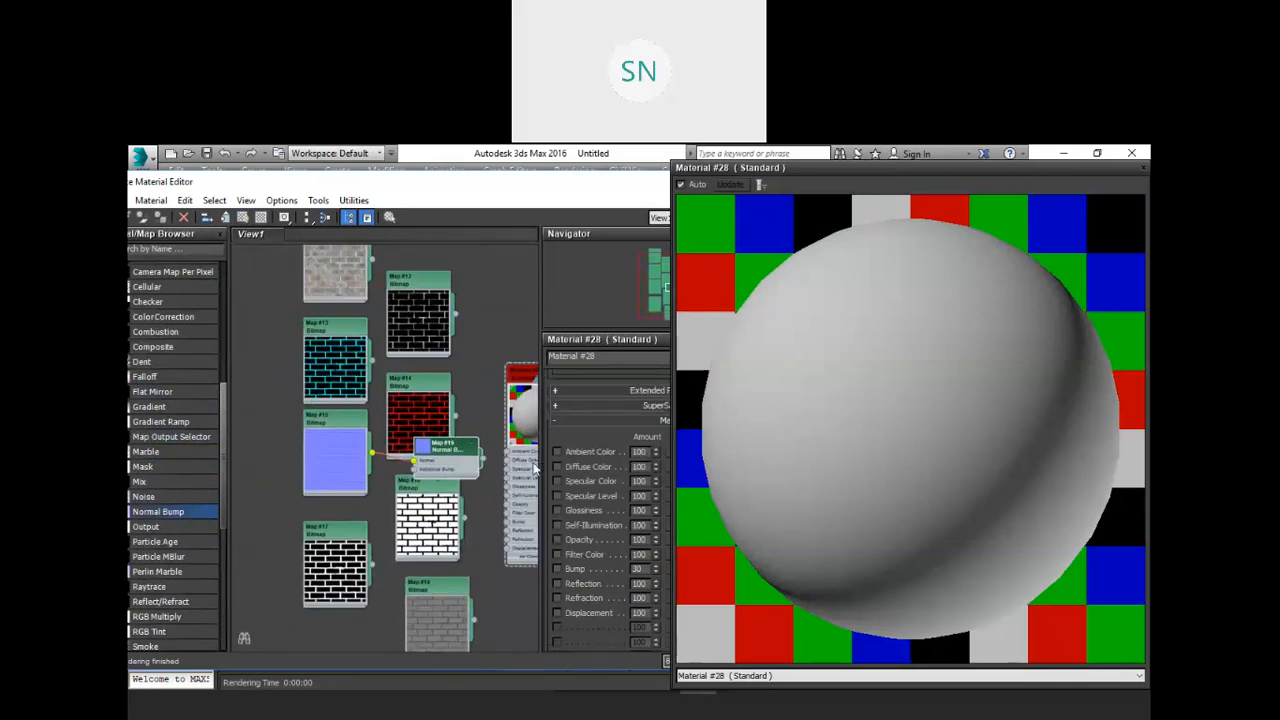
pyautogui.scroll(2, 505, 450)
# Connect the Normal Bump map to the material's Bump slot, set the Bump amount to 49, and shift the map node slightly away from the material.
pyautogui.moveTo(467, 455); pyautogui.dragTo(494, 548)
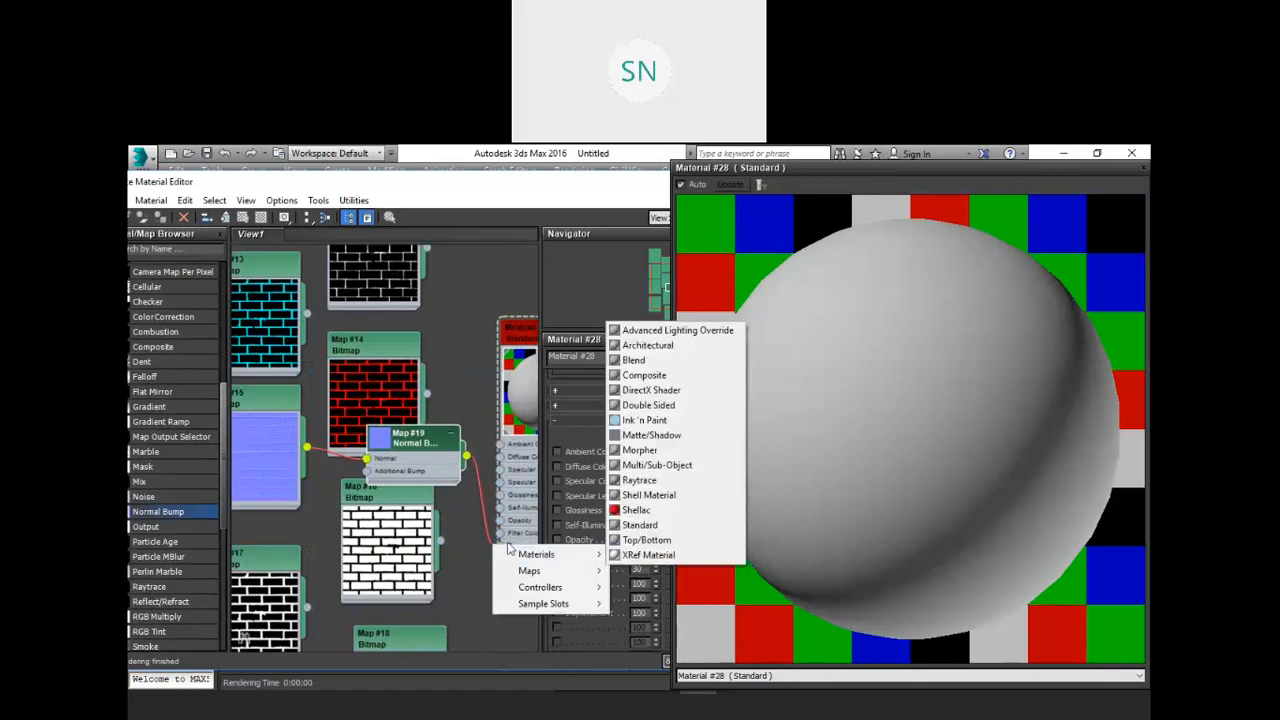
pyautogui.click(498, 532)
pyautogui.moveTo(467, 455); pyautogui.dragTo(498, 547)
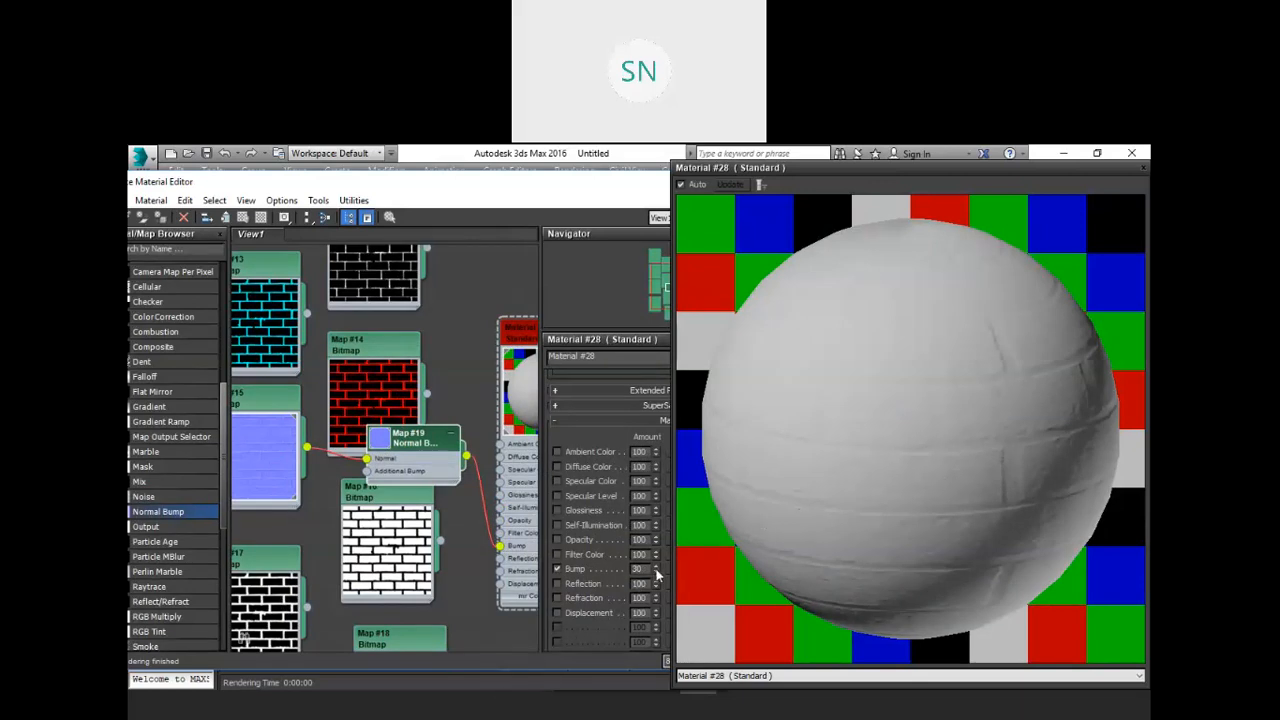
pyautogui.moveTo(656, 574); pyautogui.dragTo(652, 562)
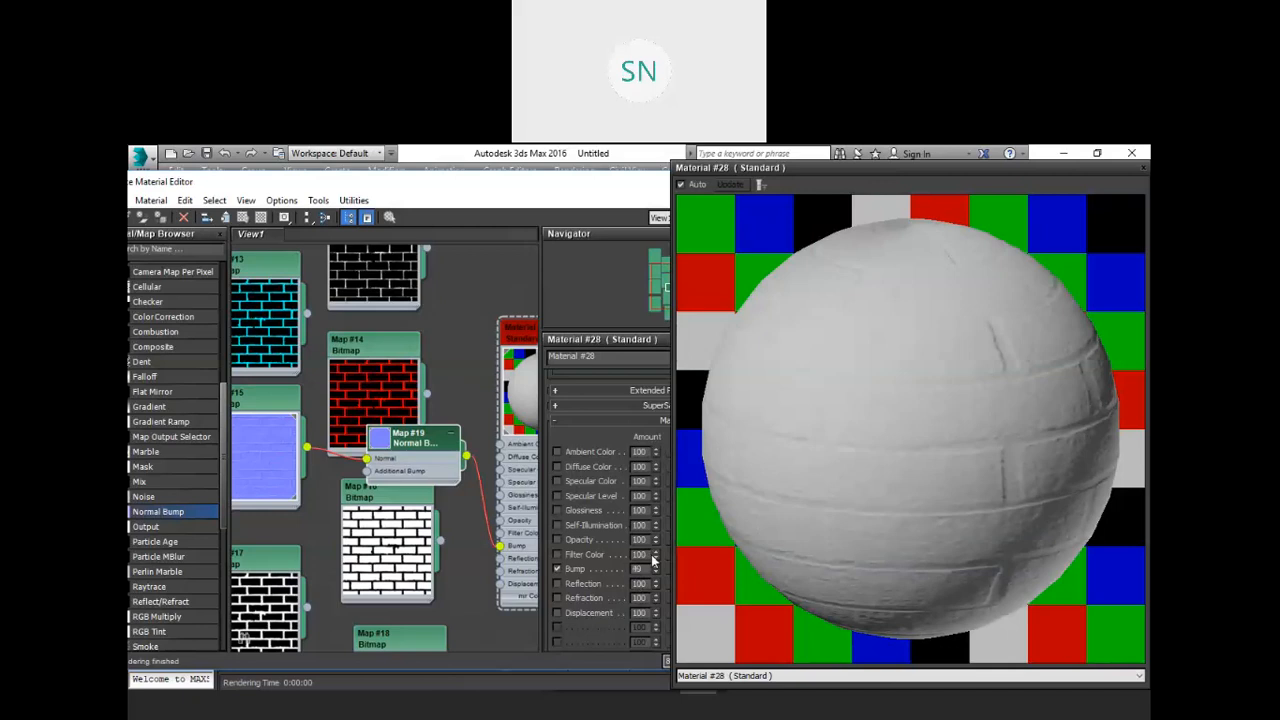
pyautogui.moveTo(425, 440); pyautogui.dragTo(411, 442)
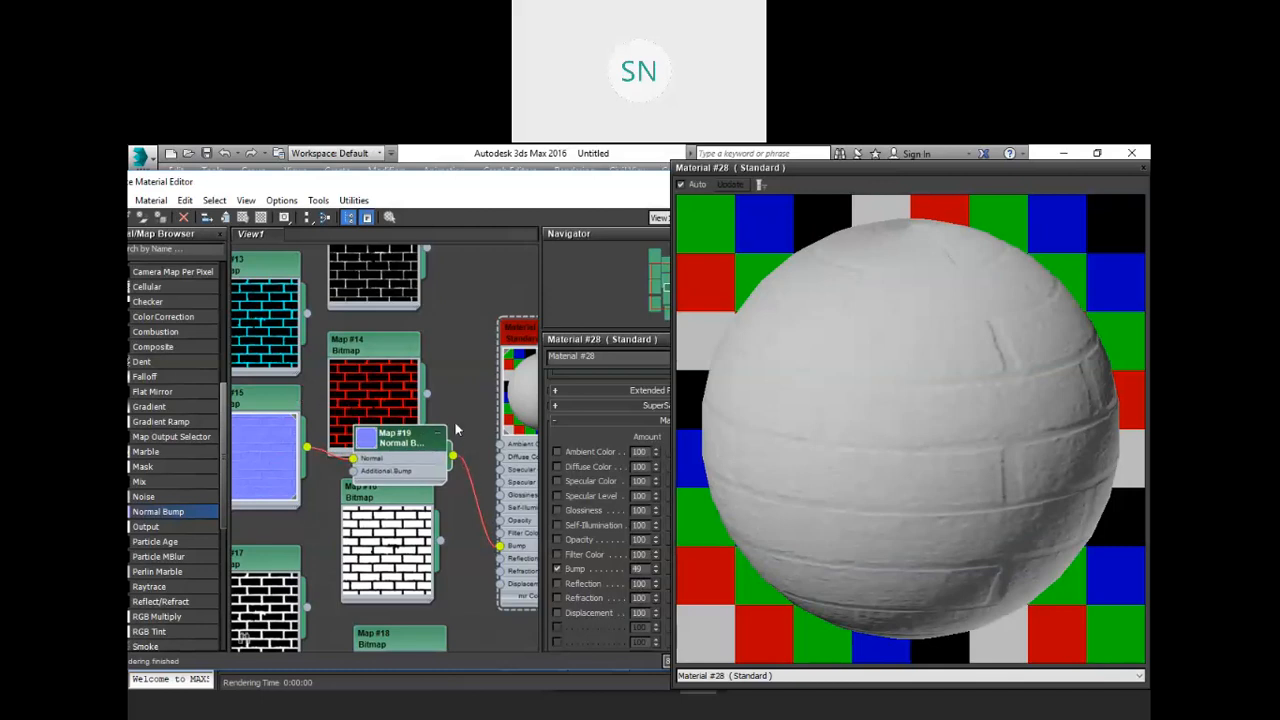
pyautogui.scroll(-3, 341, 352)
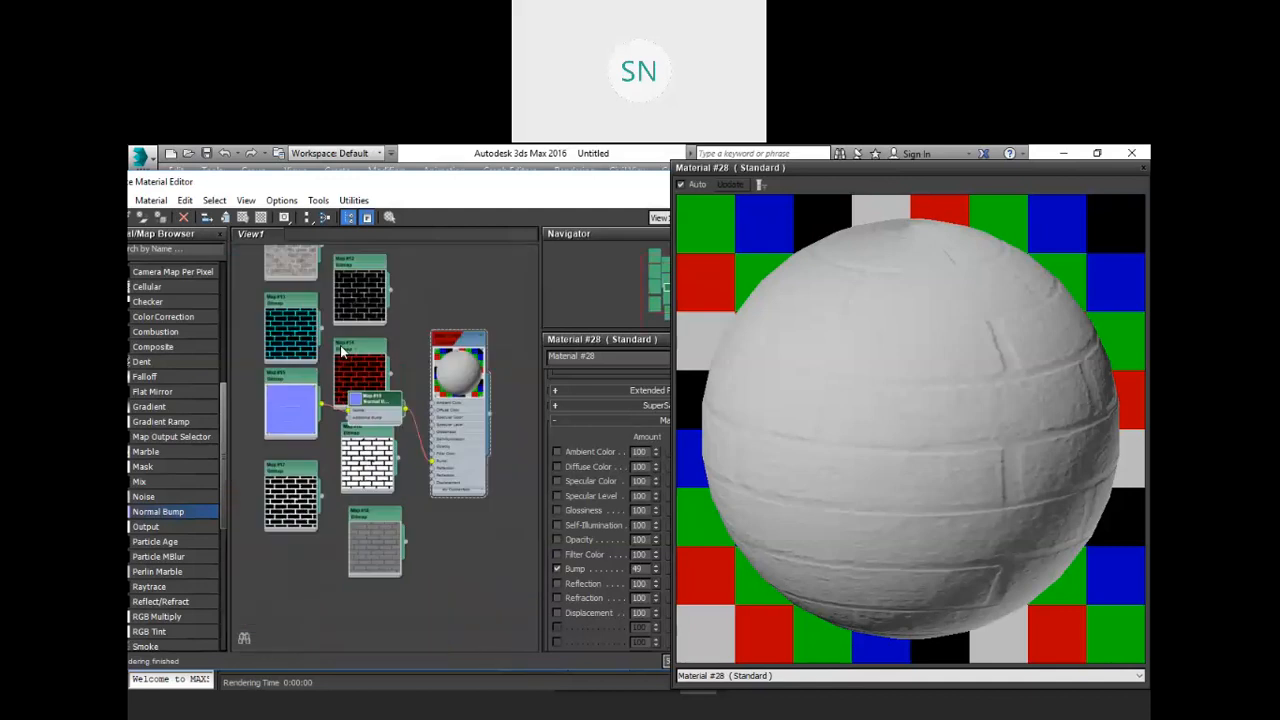
pyautogui.scroll(-2, 352, 332)
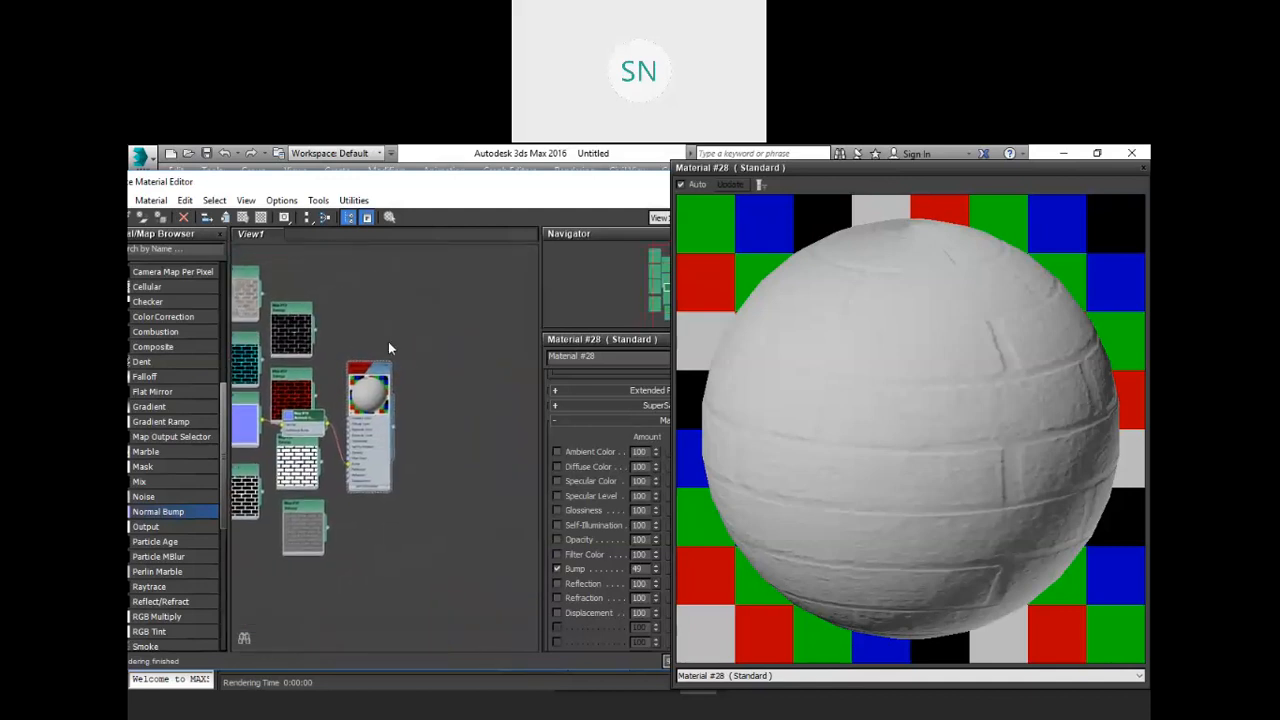
pyautogui.moveTo(445, 416); pyautogui.dragTo(497, 357, button='middle')
pyautogui.scroll(1, 493, 360)
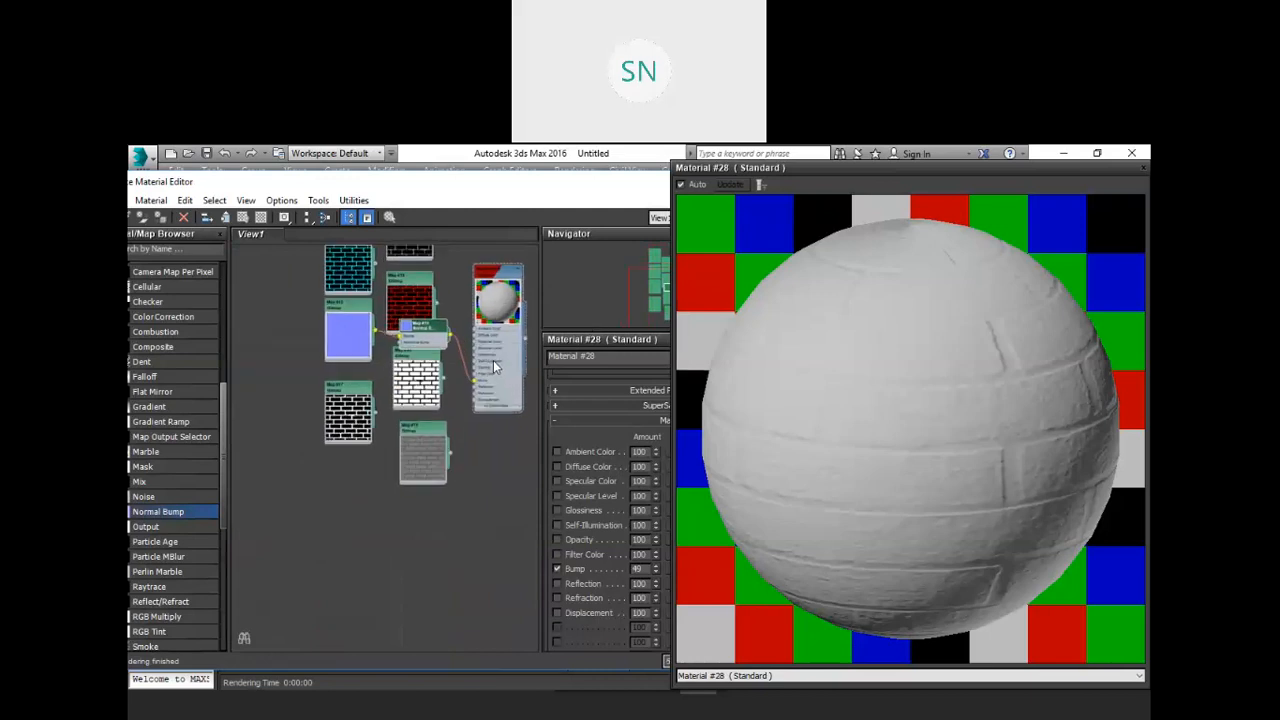
pyautogui.scroll(4, 493, 360)
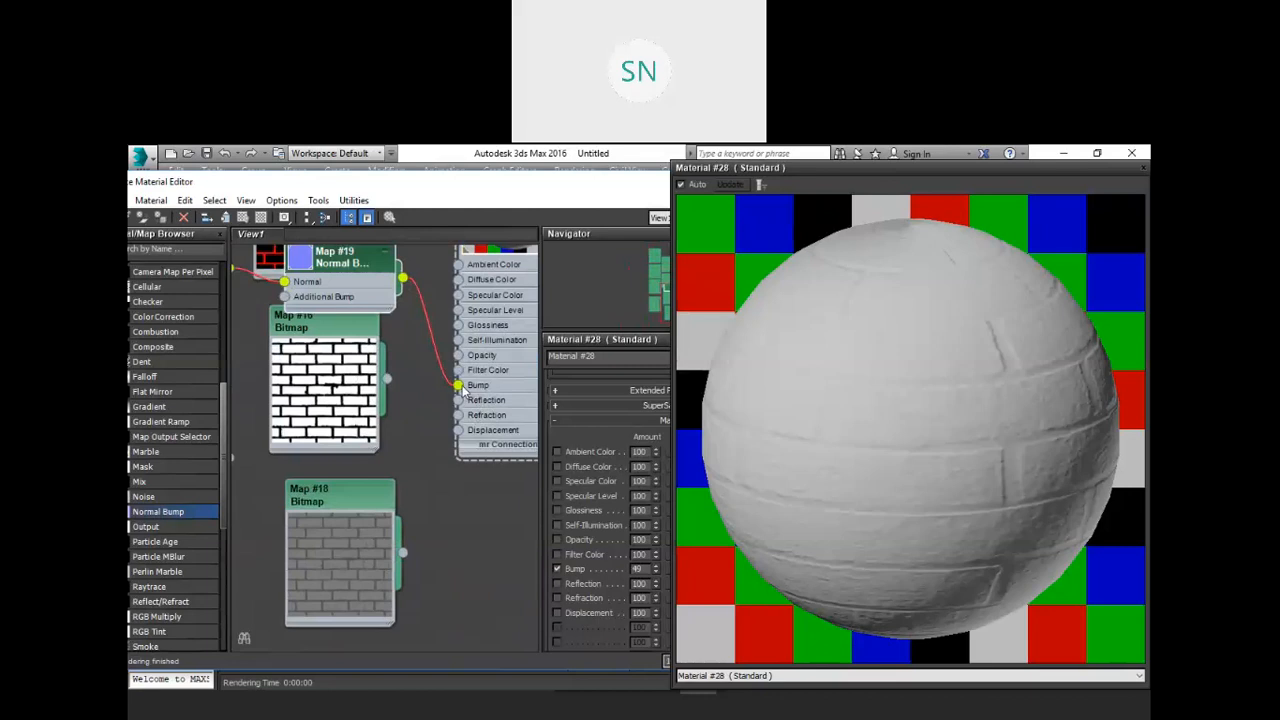
pyautogui.moveTo(436, 399); pyautogui.dragTo(378, 463, button='middle')
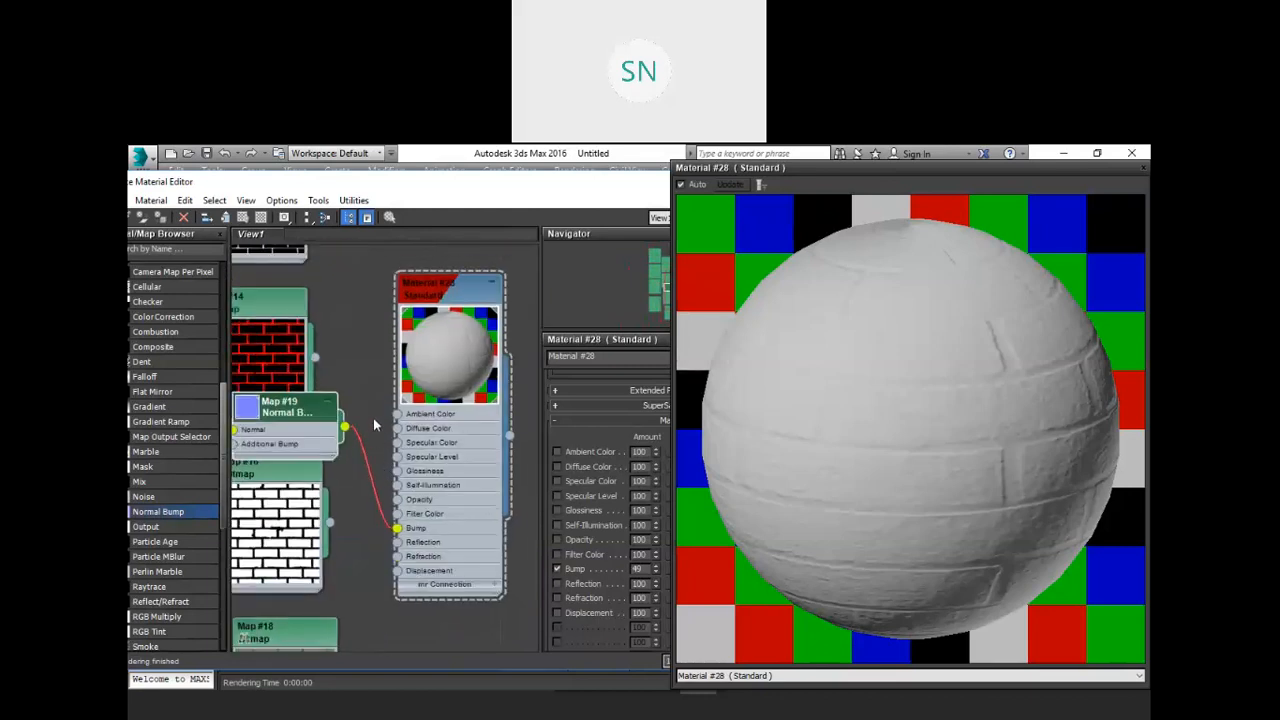
# Try Map #12 and Map #16 in turn in the material's Opacity slot, disconnecting each bitmap after previewing it.
pyautogui.moveTo(365, 383); pyautogui.dragTo(421, 425, button='middle')
pyautogui.scroll(-1, 410, 396)
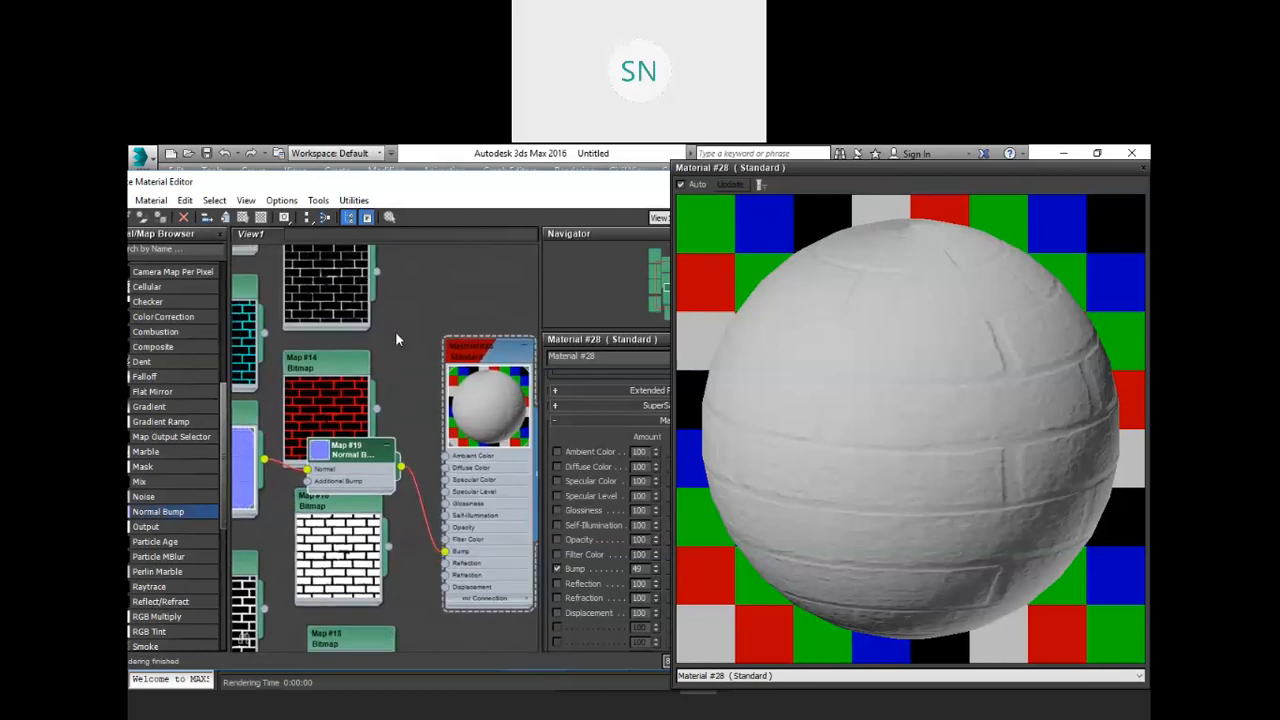
pyautogui.scroll(1, 460, 548)
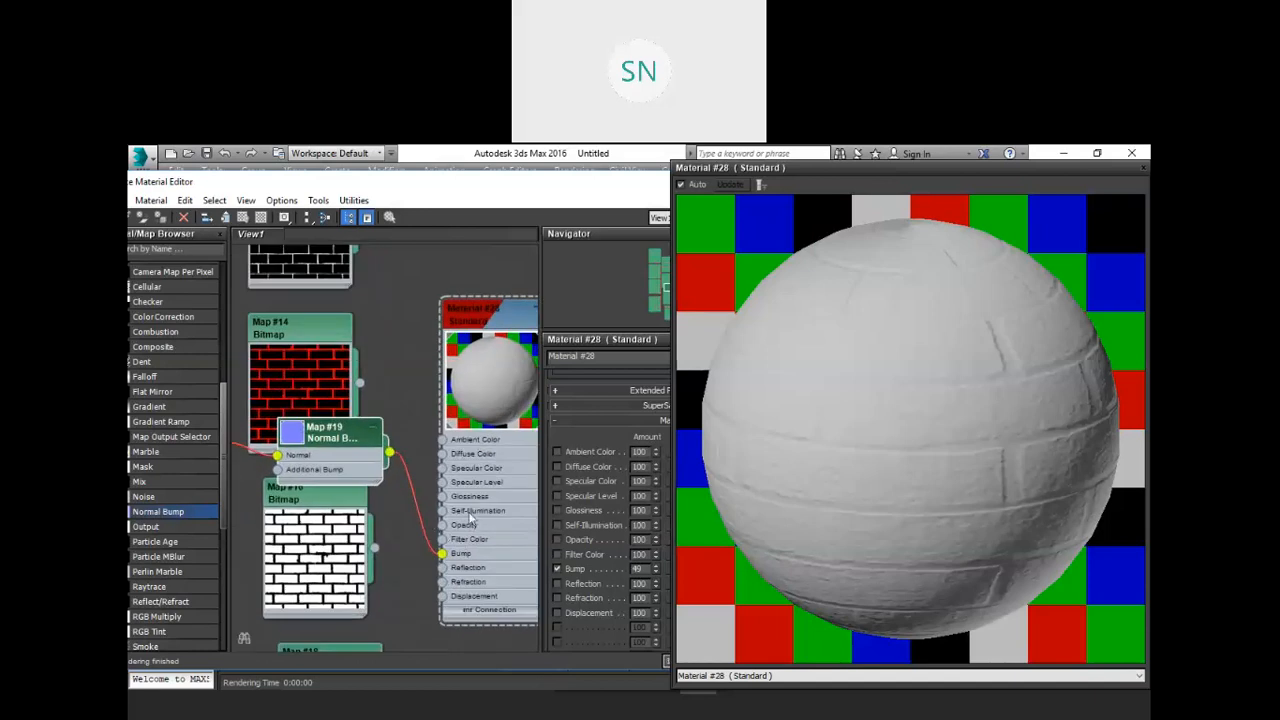
pyautogui.scroll(1, 452, 525)
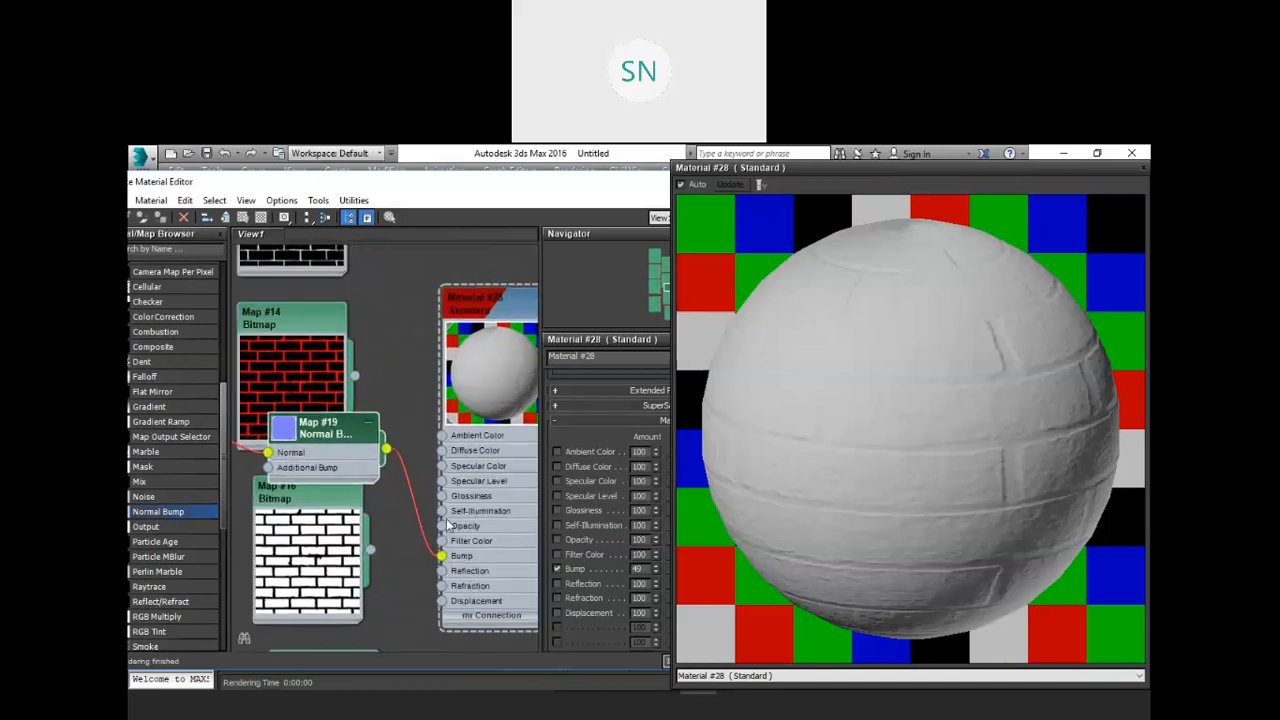
pyautogui.scroll(-2, 448, 526)
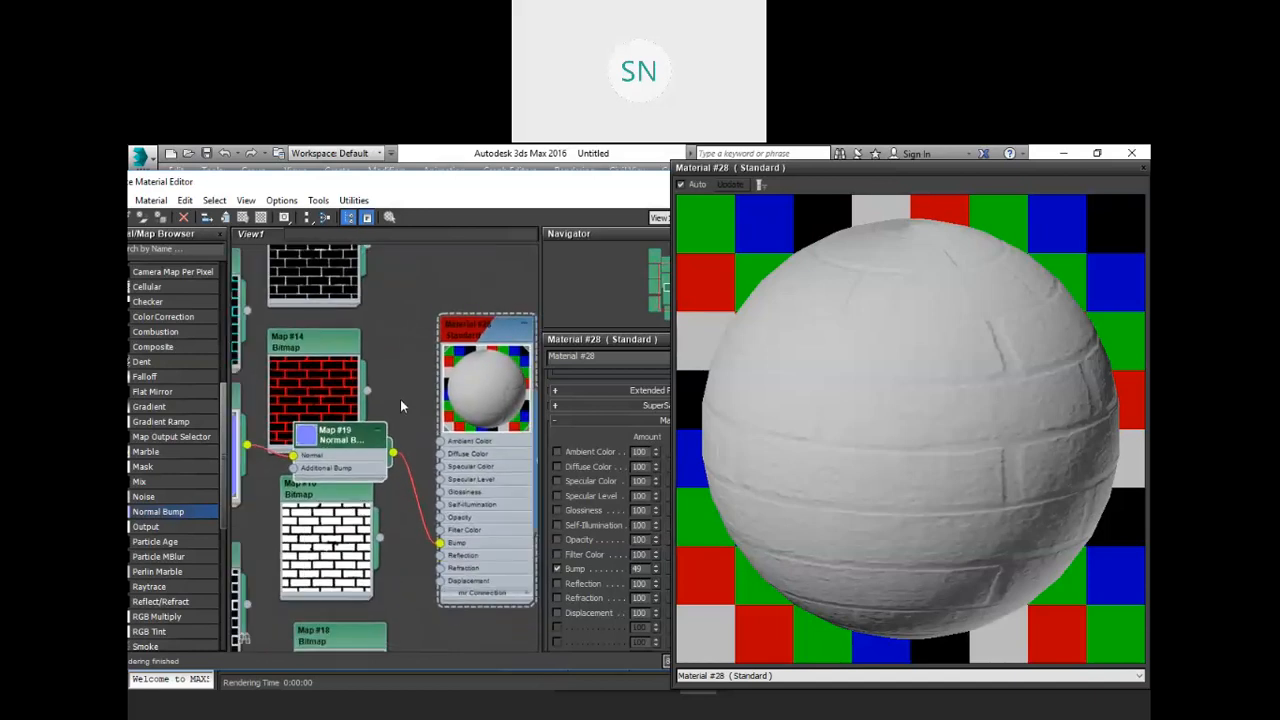
pyautogui.scroll(-1, 400, 399)
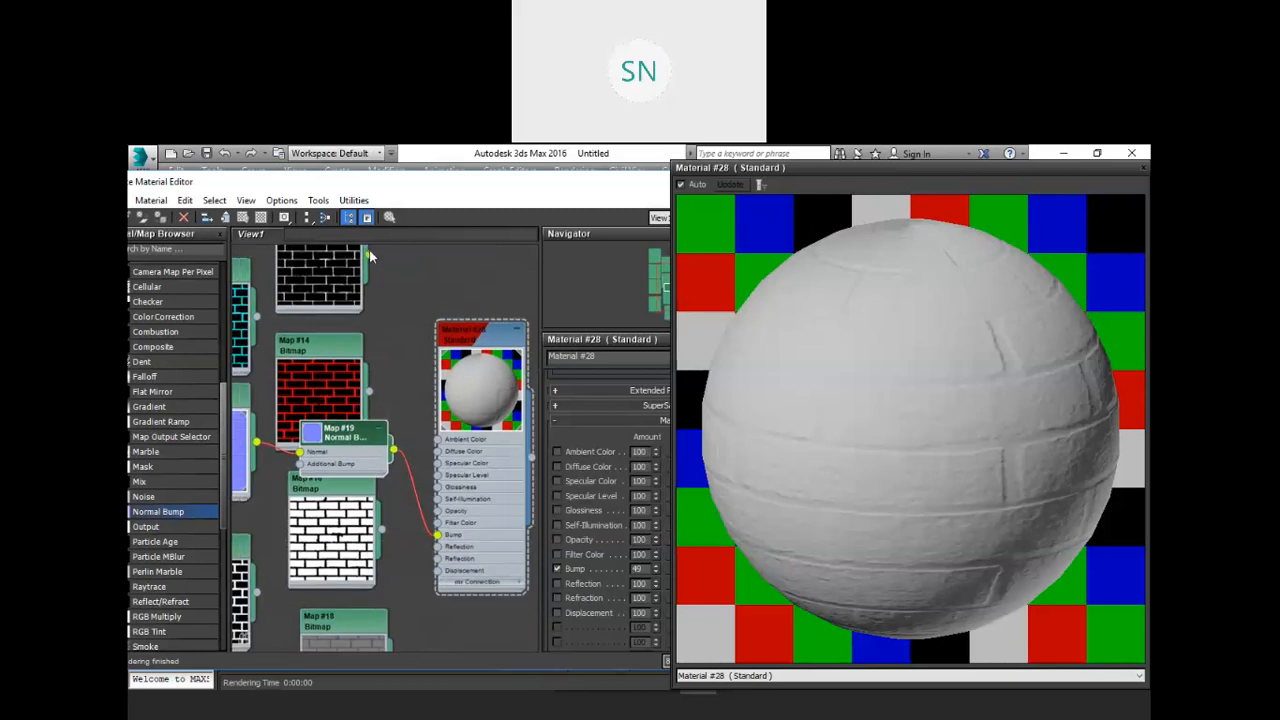
pyautogui.moveTo(402, 310); pyautogui.dragTo(438, 514)
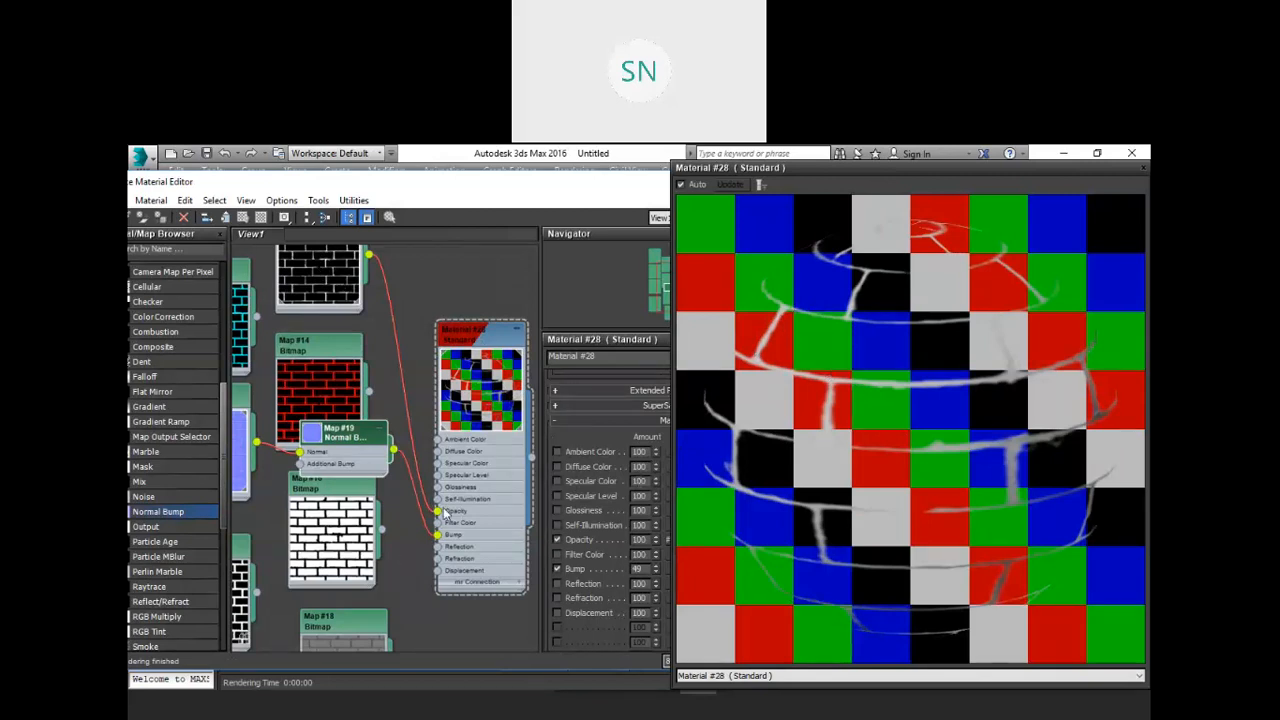
pyautogui.moveTo(445, 513)
pyautogui.mouseDown()
pyautogui.moveTo(388, 508)
pyautogui.moveTo(380, 533)
pyautogui.moveTo(420, 529)
pyautogui.moveTo(438, 511)
pyautogui.mouseUp()
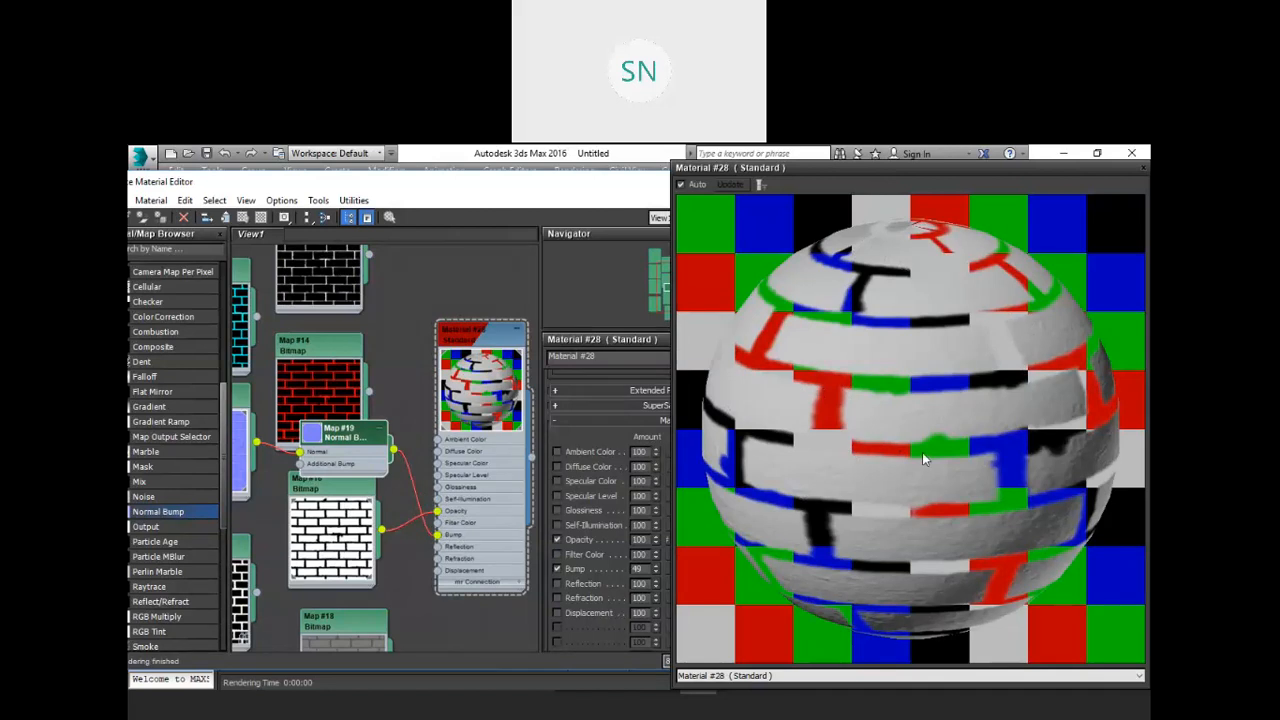
pyautogui.moveTo(438, 511); pyautogui.dragTo(400, 516)
# Connect the black-and-white bitmap Map #17 to the Opacity slot and the grey brick photo bitmap to the Diffuse Color slot.
pyautogui.moveTo(393, 542); pyautogui.dragTo(417, 419, button='middle')
pyautogui.moveTo(277, 474); pyautogui.dragTo(458, 393)
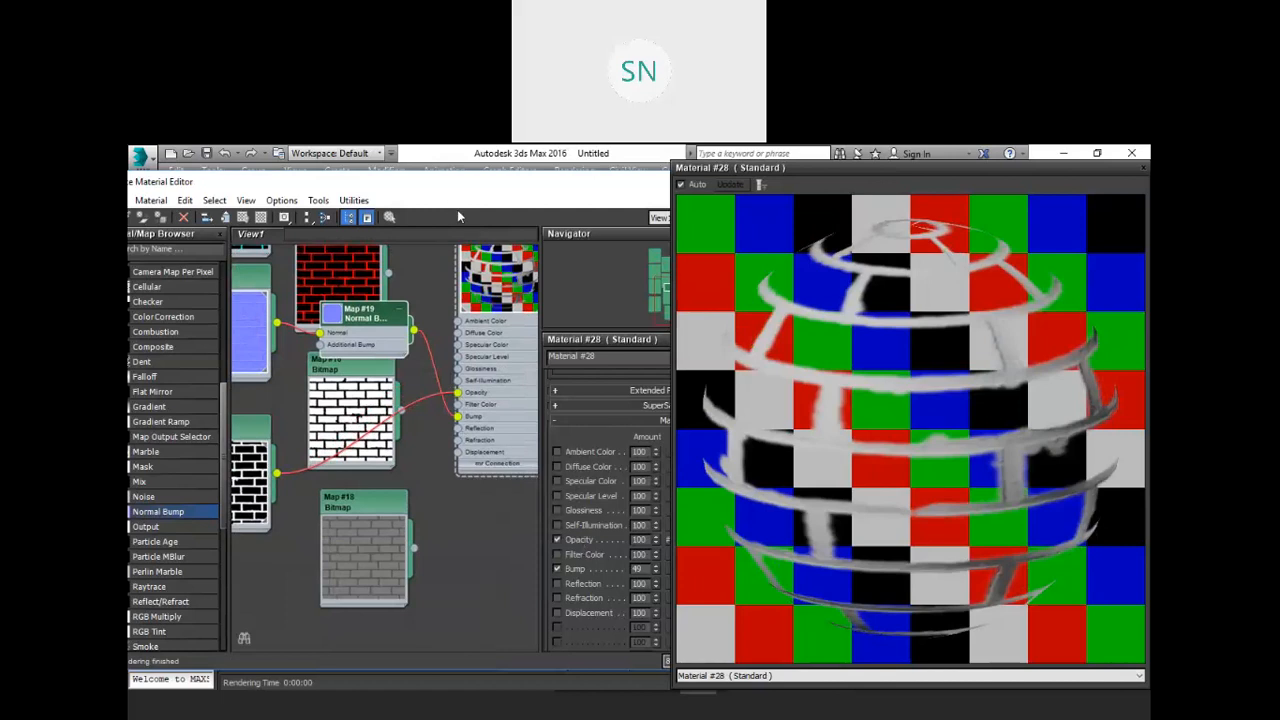
pyautogui.moveTo(420, 272); pyautogui.dragTo(433, 456, button='middle')
pyautogui.moveTo(429, 296); pyautogui.dragTo(420, 311, button='middle')
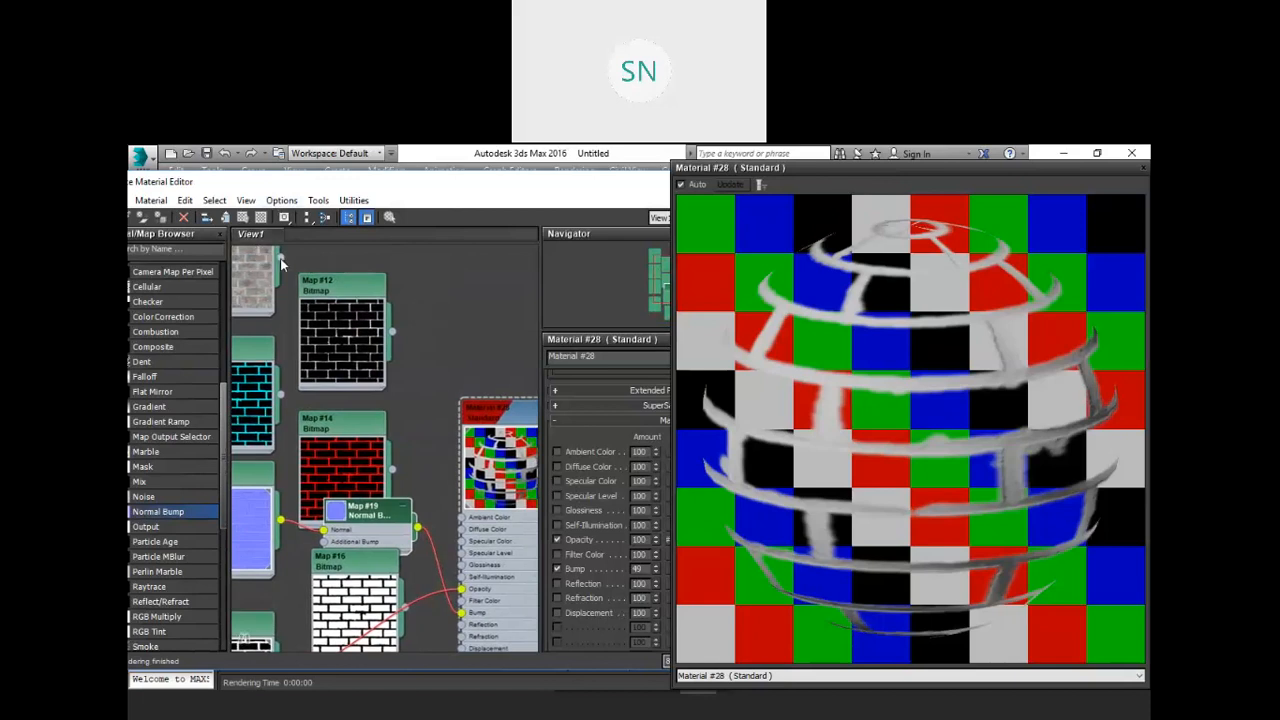
pyautogui.moveTo(338, 323); pyautogui.dragTo(466, 530)
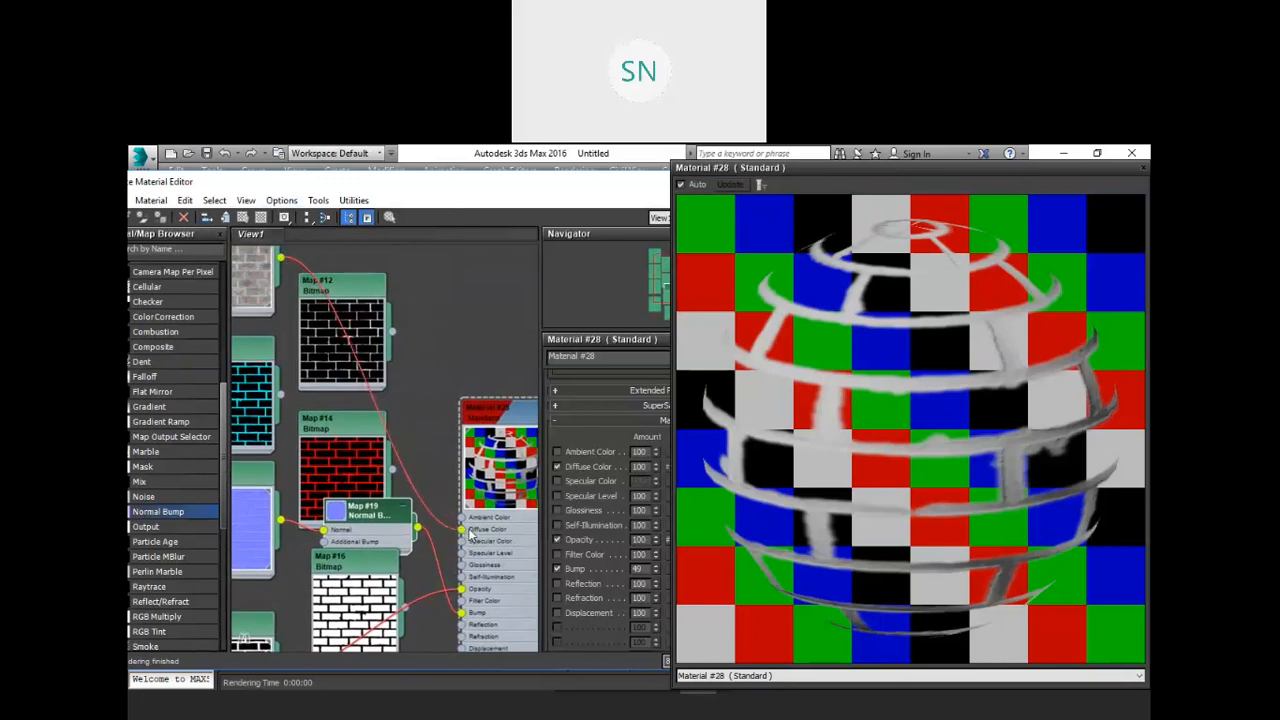
pyautogui.moveTo(521, 353); pyautogui.dragTo(491, 279, button='middle')
pyautogui.scroll(-1, 491, 279)
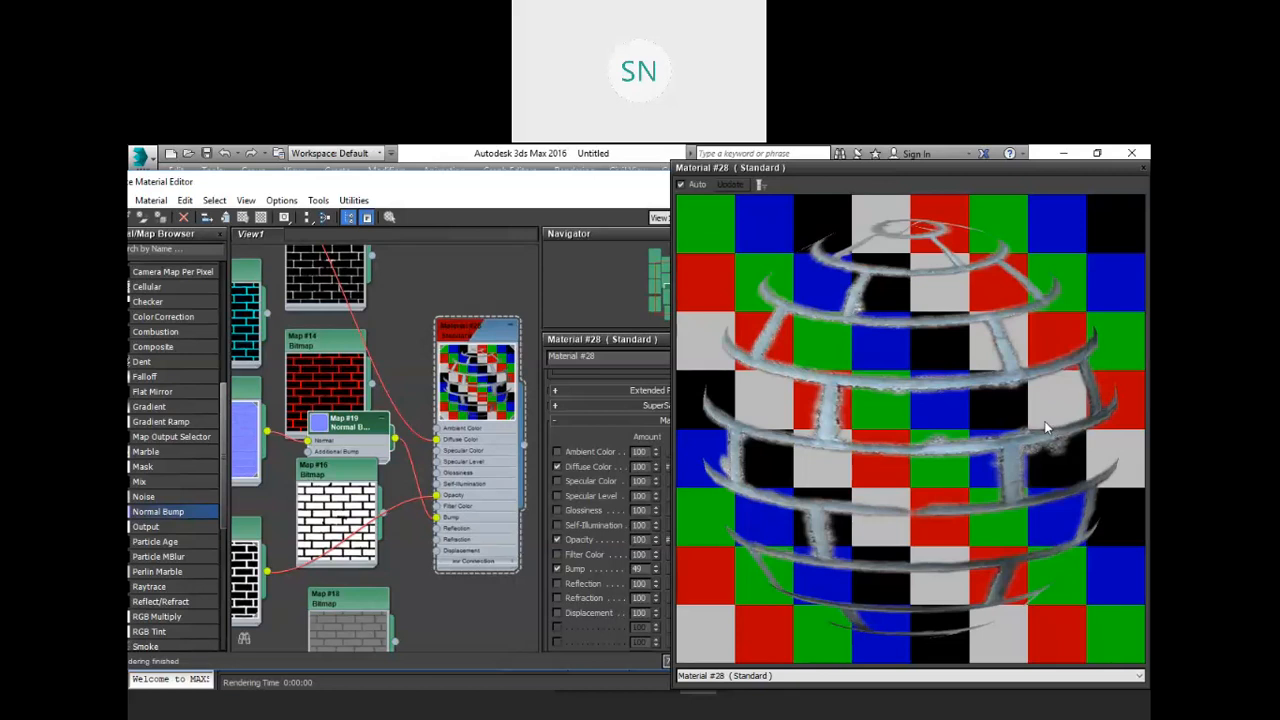
# Disconnect the bitmaps from the material's Diffuse Color and Opacity slots, leaving only the Normal Bump map connected.
pyautogui.moveTo(436, 441); pyautogui.dragTo(426, 456)
pyautogui.moveTo(418, 411); pyautogui.dragTo(414, 365, button='middle')
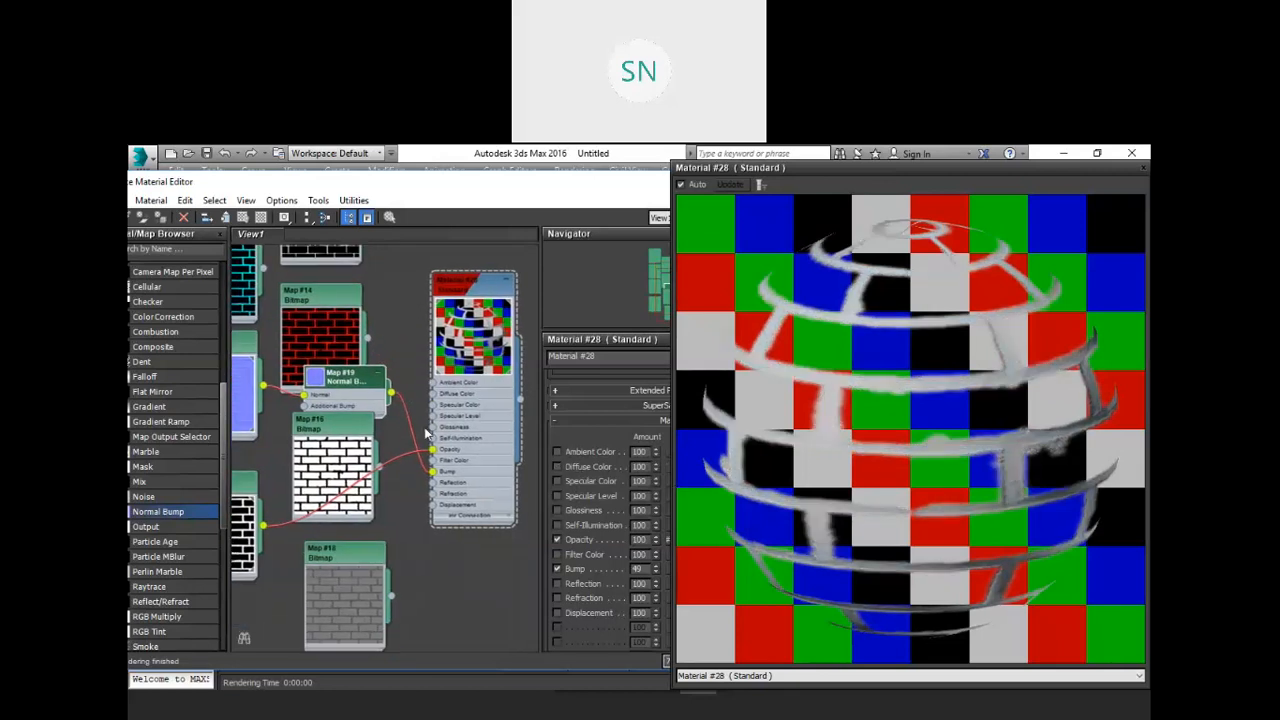
pyautogui.scroll(3, 425, 440)
pyautogui.moveTo(436, 451); pyautogui.dragTo(383, 483)
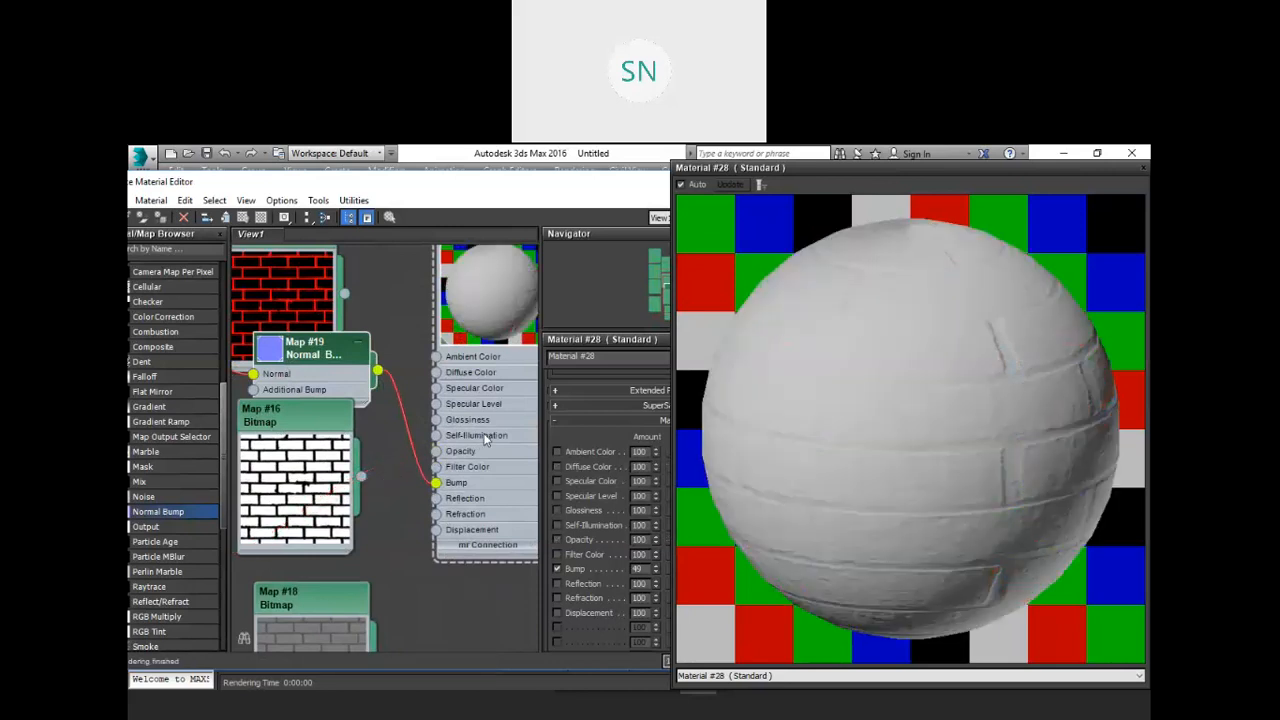
pyautogui.scroll(-2, 468, 423)
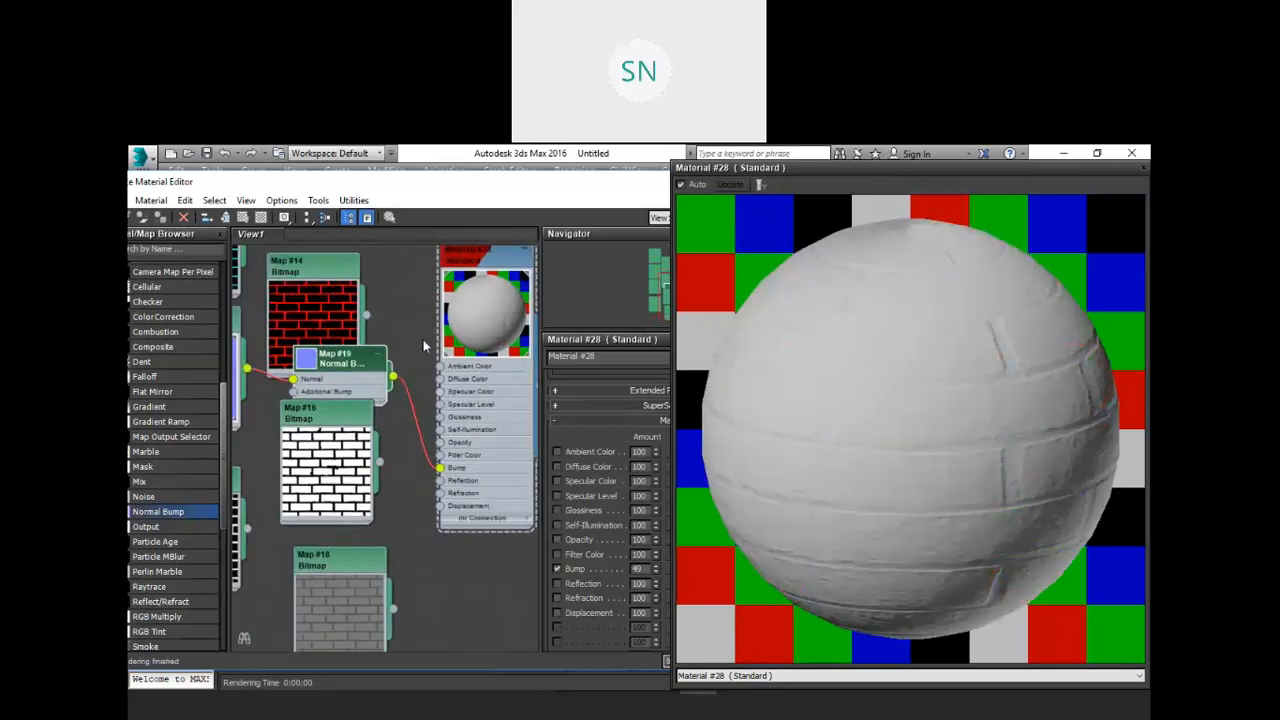
pyautogui.moveTo(422, 338); pyautogui.dragTo(414, 376, button='middle')
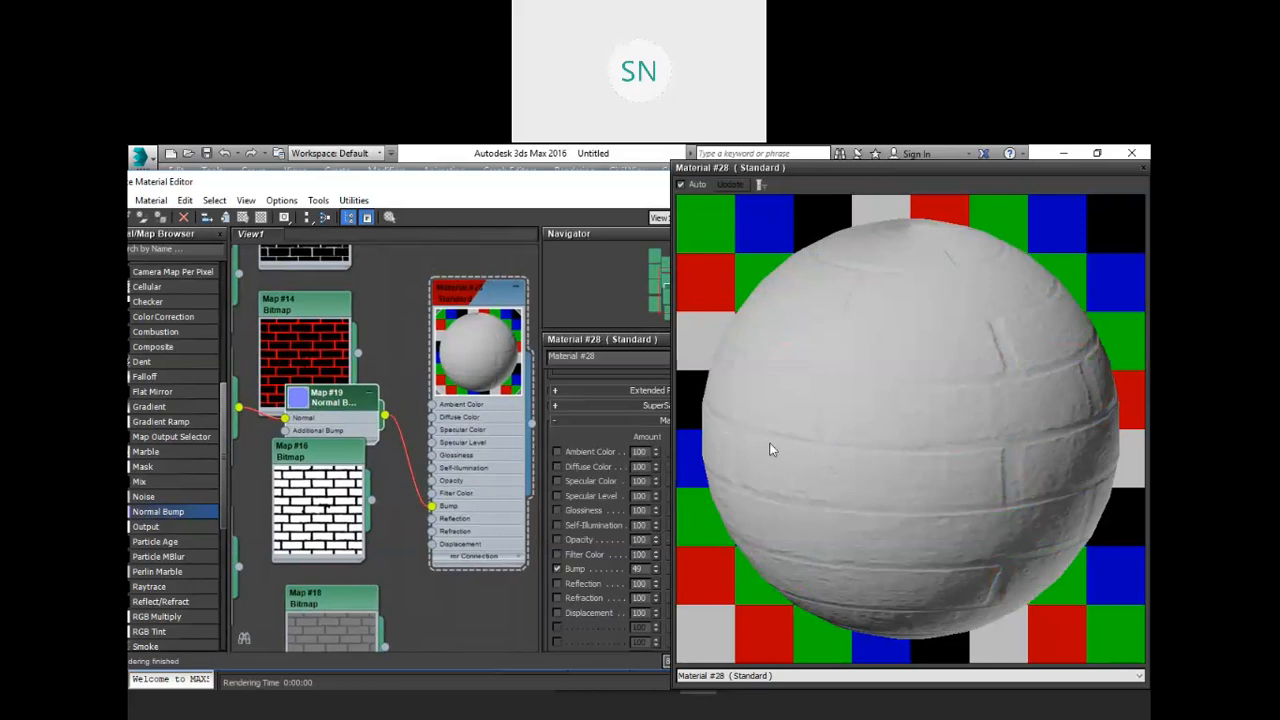
# Try Map #12 in the material's Self-Illumination slot and disconnect it again.
pyautogui.moveTo(398, 365); pyautogui.dragTo(446, 437, button='middle')
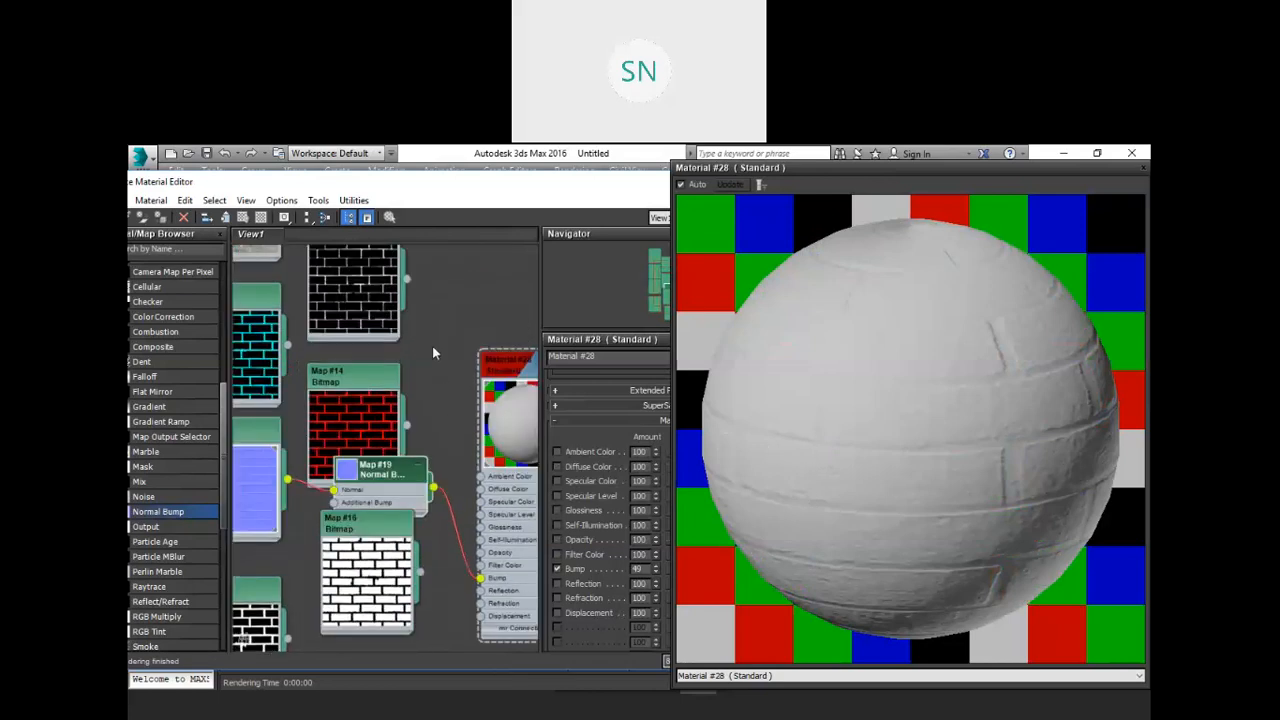
pyautogui.moveTo(405, 279); pyautogui.dragTo(478, 545)
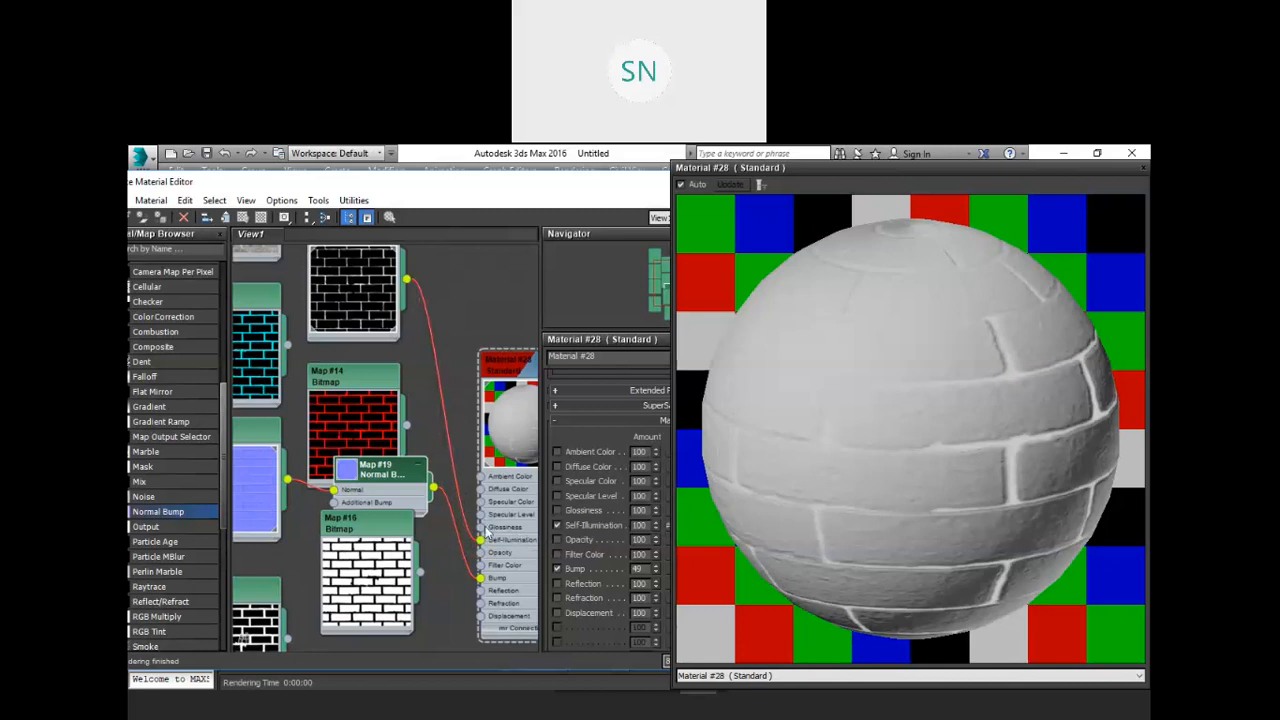
pyautogui.moveTo(481, 541); pyautogui.dragTo(447, 452)
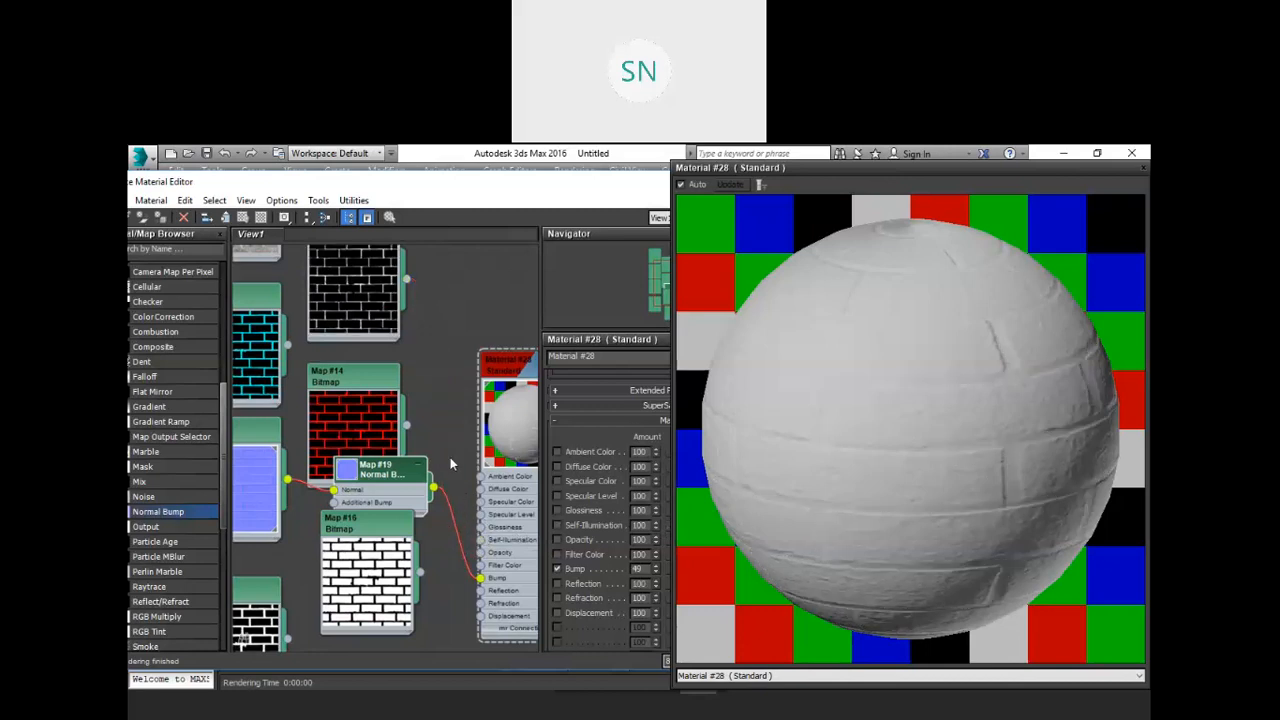
# Try the black-and-white bitmap Map #17 in the material's Reflection slot and disconnect it again.
pyautogui.scroll(-2, 408, 300)
pyautogui.scroll(1, 455, 345)
pyautogui.scroll(2, 507, 526)
pyautogui.scroll(4, 459, 575)
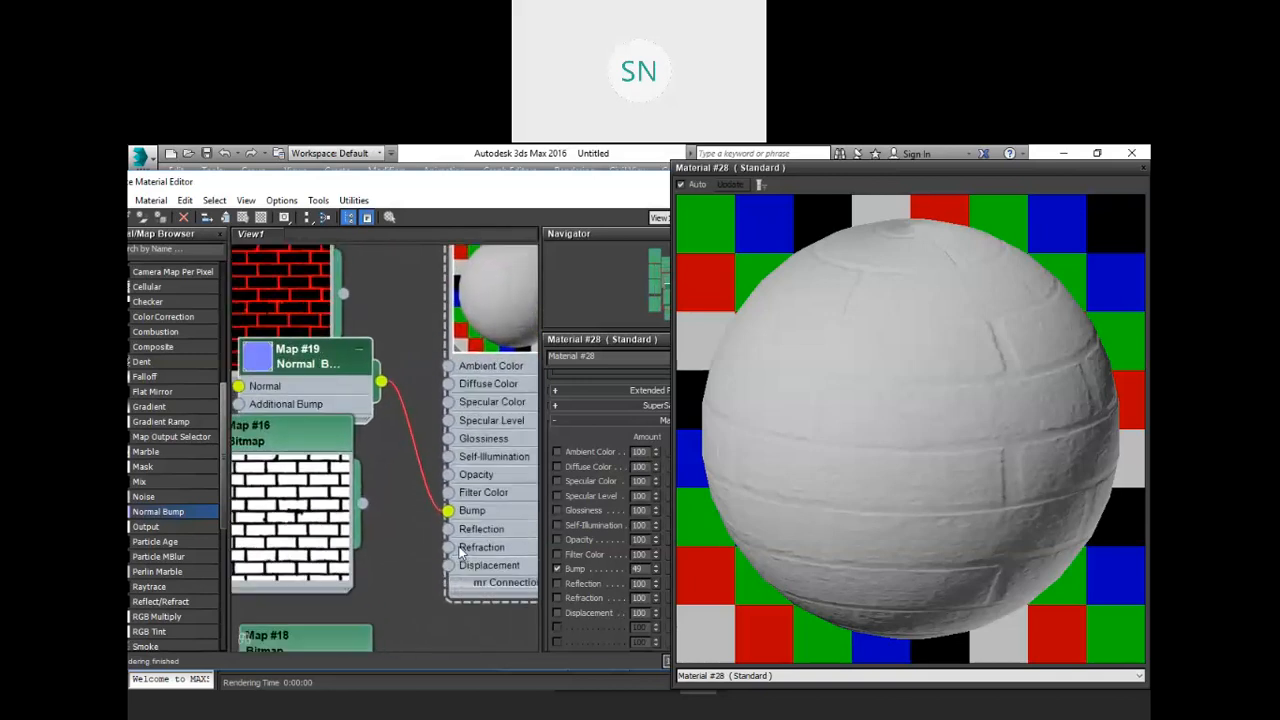
pyautogui.scroll(-6, 459, 545)
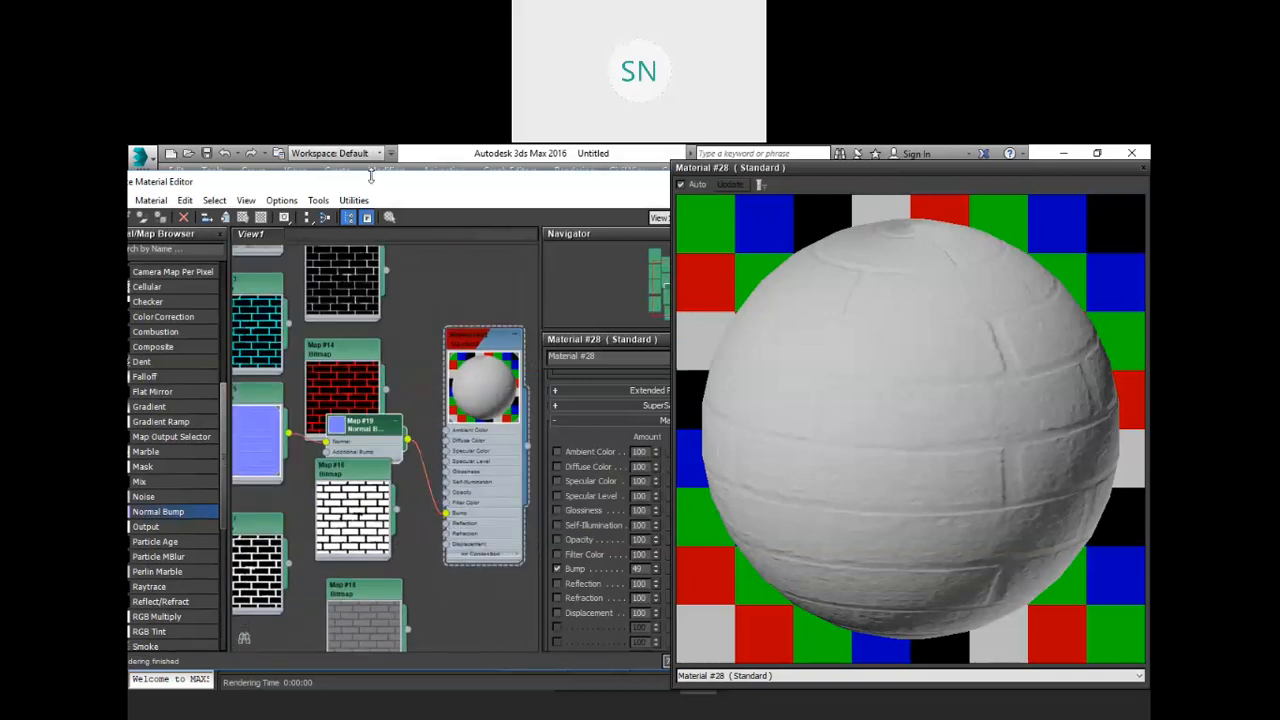
pyautogui.moveTo(430, 352); pyautogui.dragTo(413, 241, button='middle')
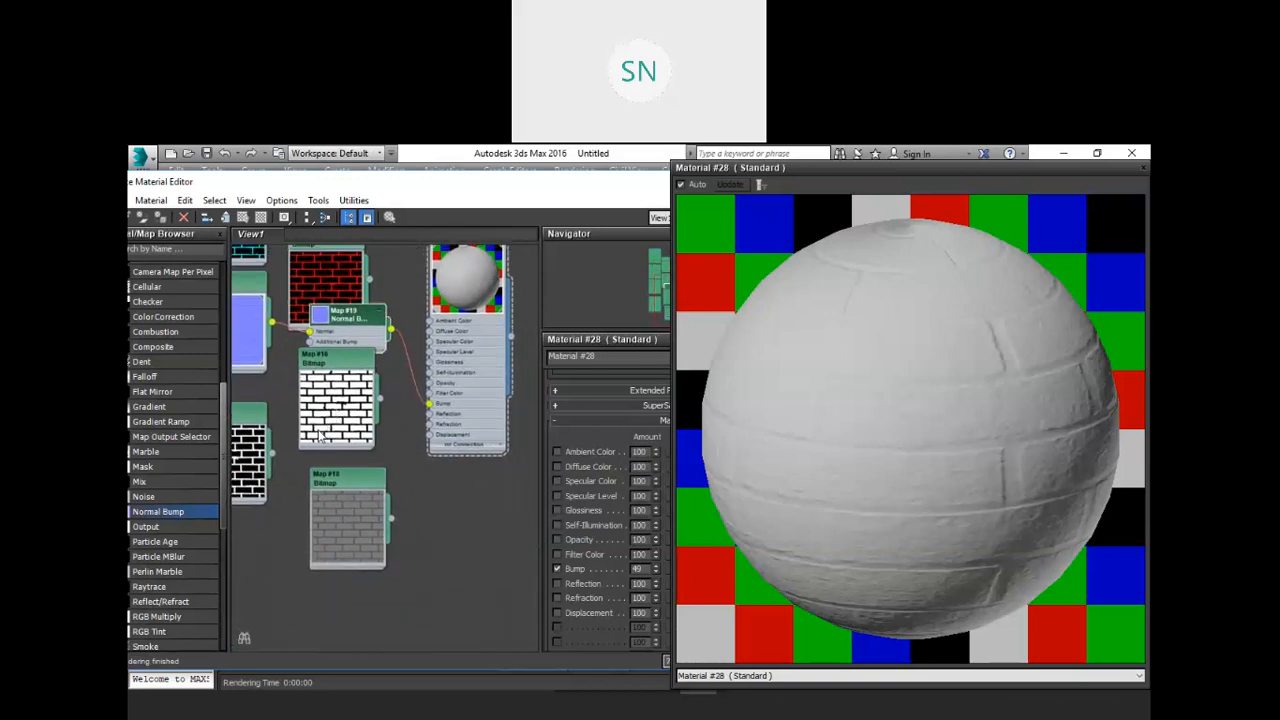
pyautogui.moveTo(272, 453); pyautogui.dragTo(431, 421)
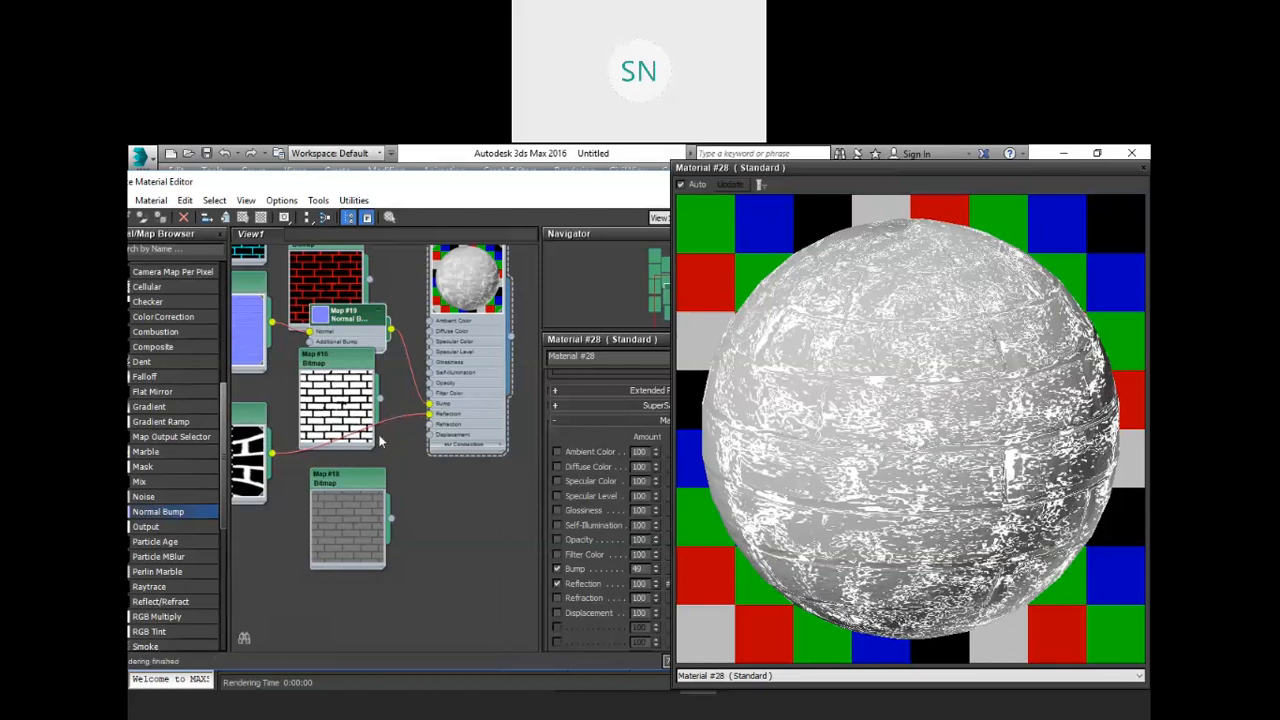
pyautogui.moveTo(300, 462); pyautogui.dragTo(382, 482, button='middle')
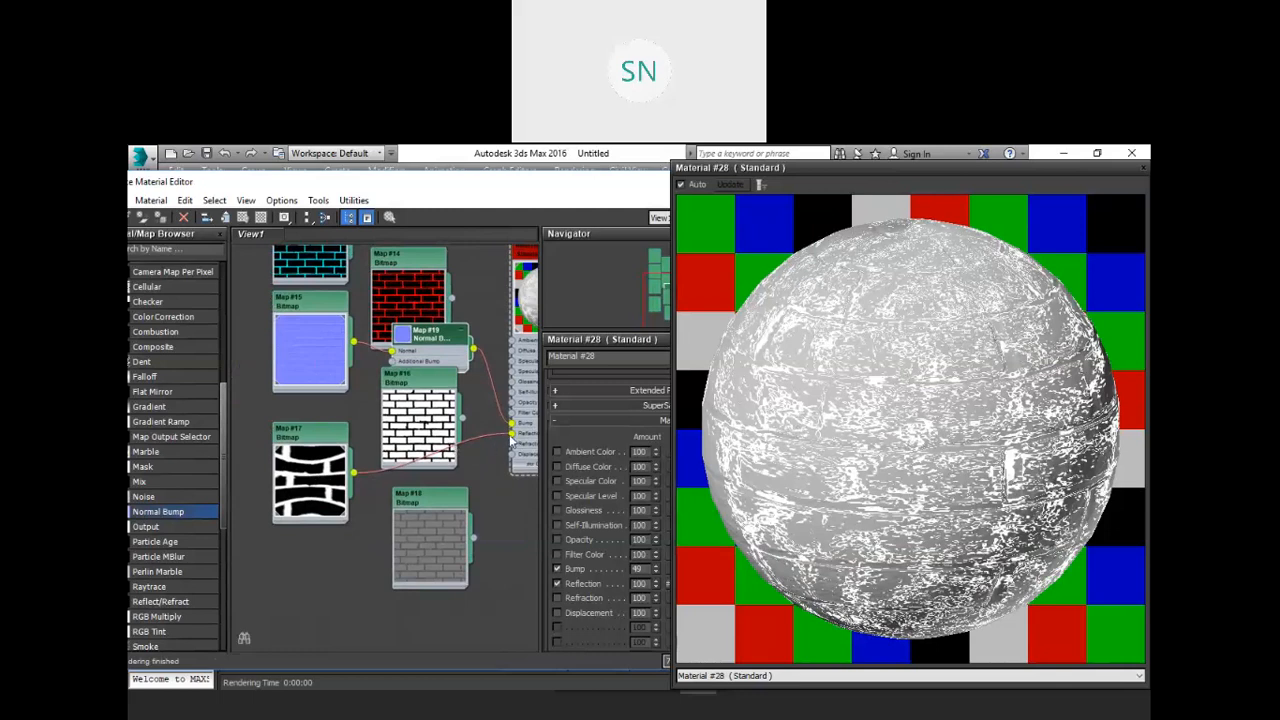
pyautogui.moveTo(511, 433); pyautogui.dragTo(315, 462)
# Collapse and restore Map #17's node thumbnail, display the map's parameters, and turn off its Auto Update Preview option.
pyautogui.doubleClick(311, 462)
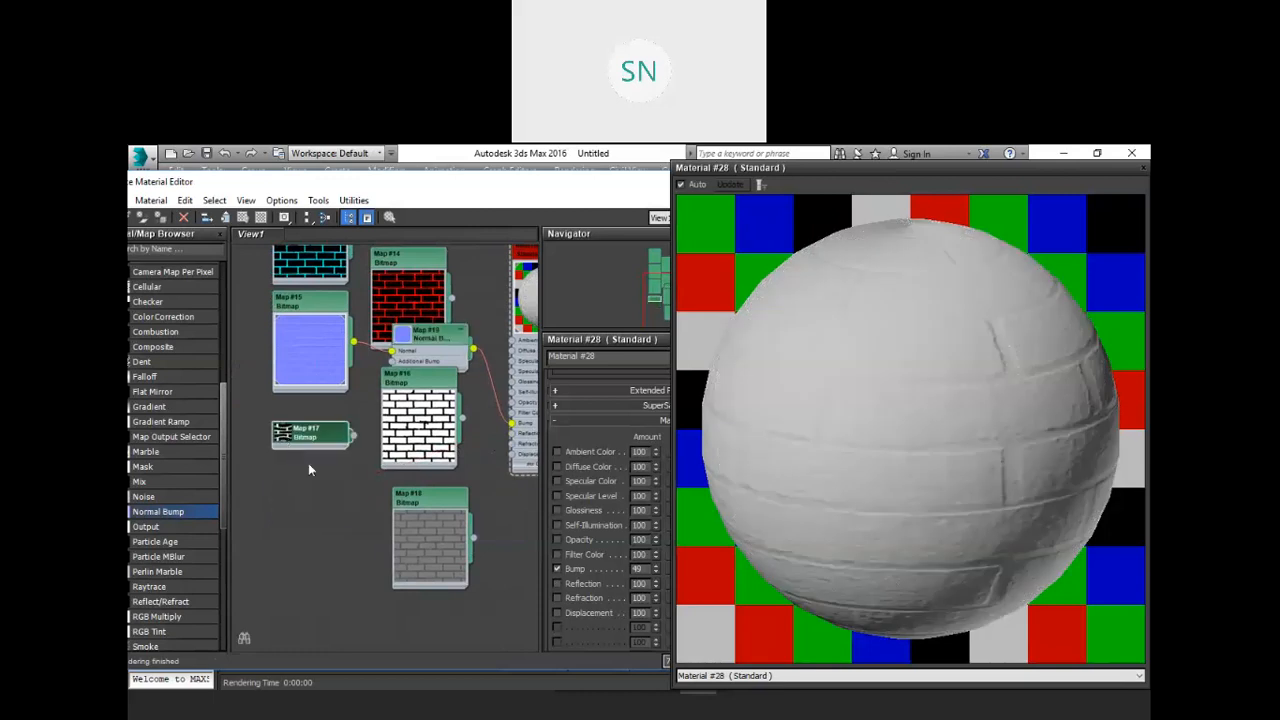
pyautogui.click(285, 437)
pyautogui.doubleClick(309, 434)
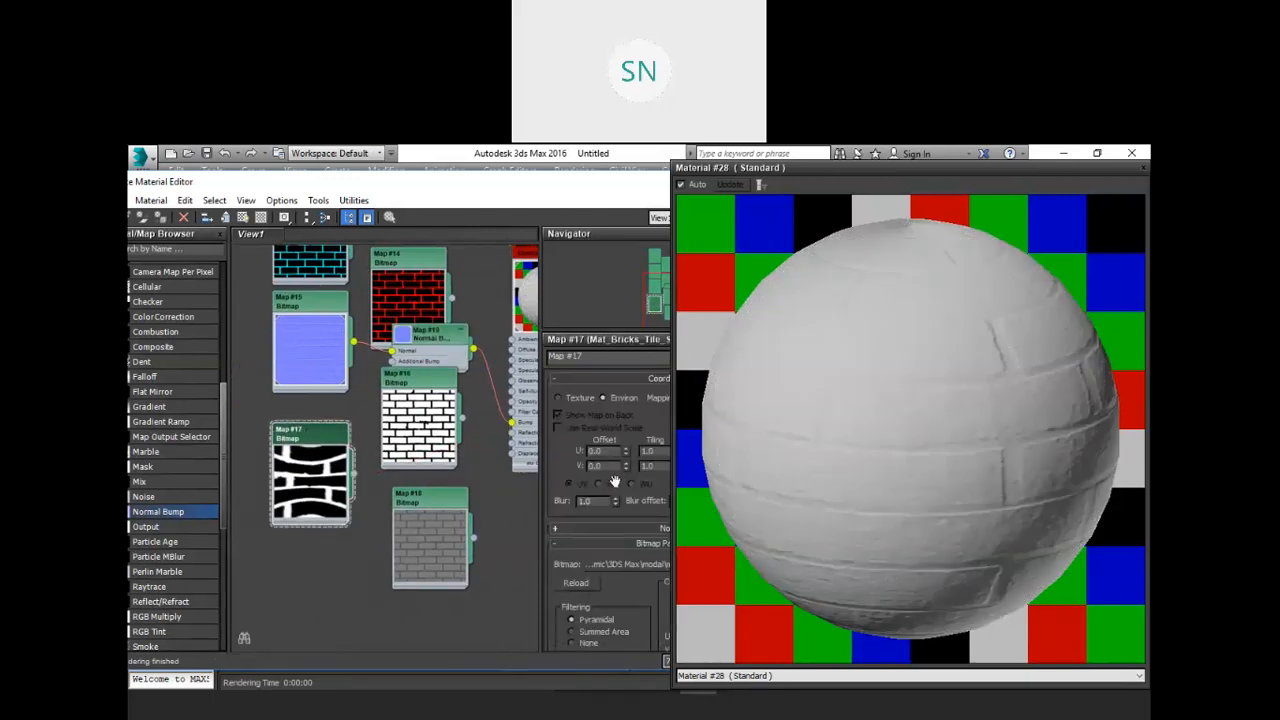
pyautogui.rightClick(305, 438)
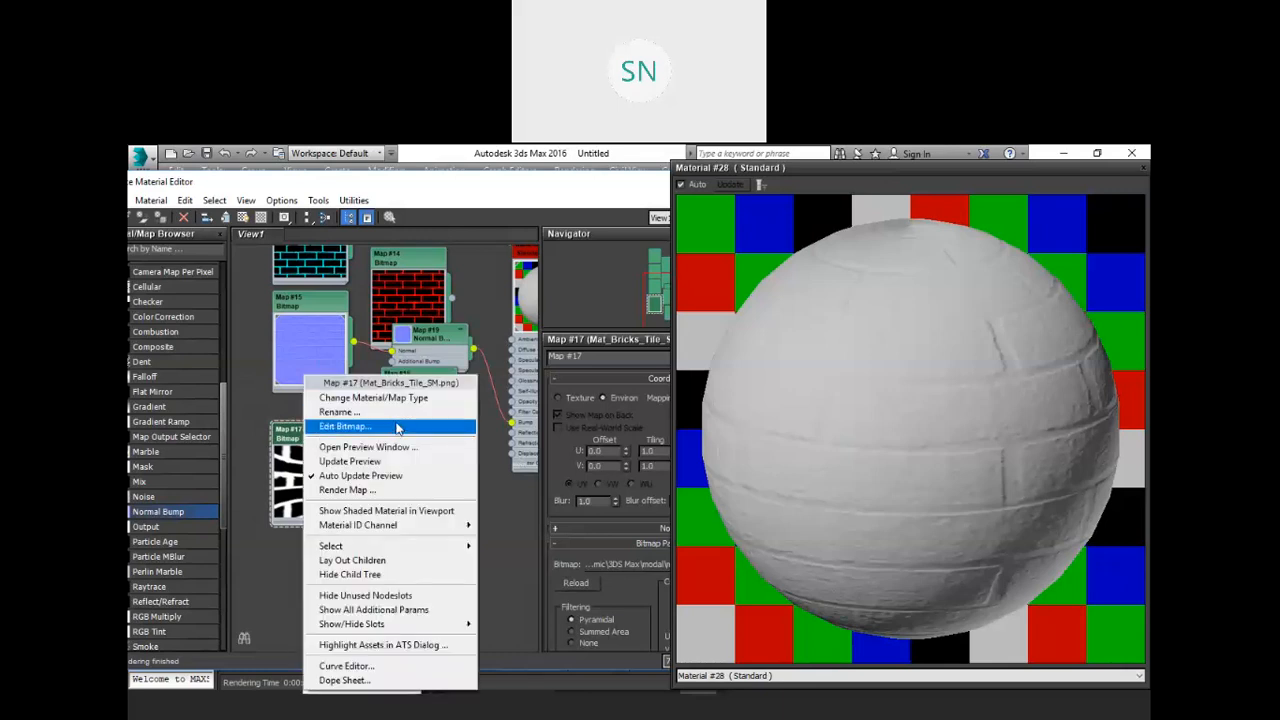
pyautogui.click(385, 477)
# View Map #17 in a separate preview window, collapse Map #15's node thumbnail, and close the preview window.
pyautogui.rightClick(305, 444)
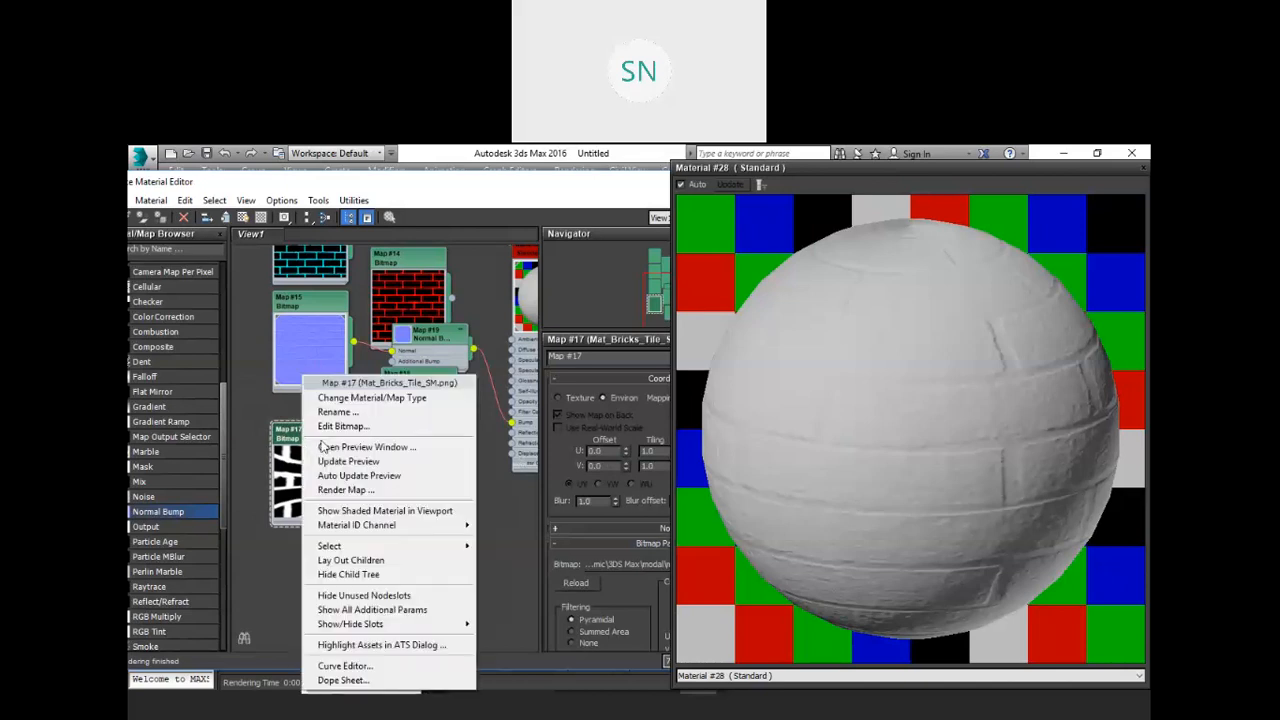
pyautogui.click(385, 448)
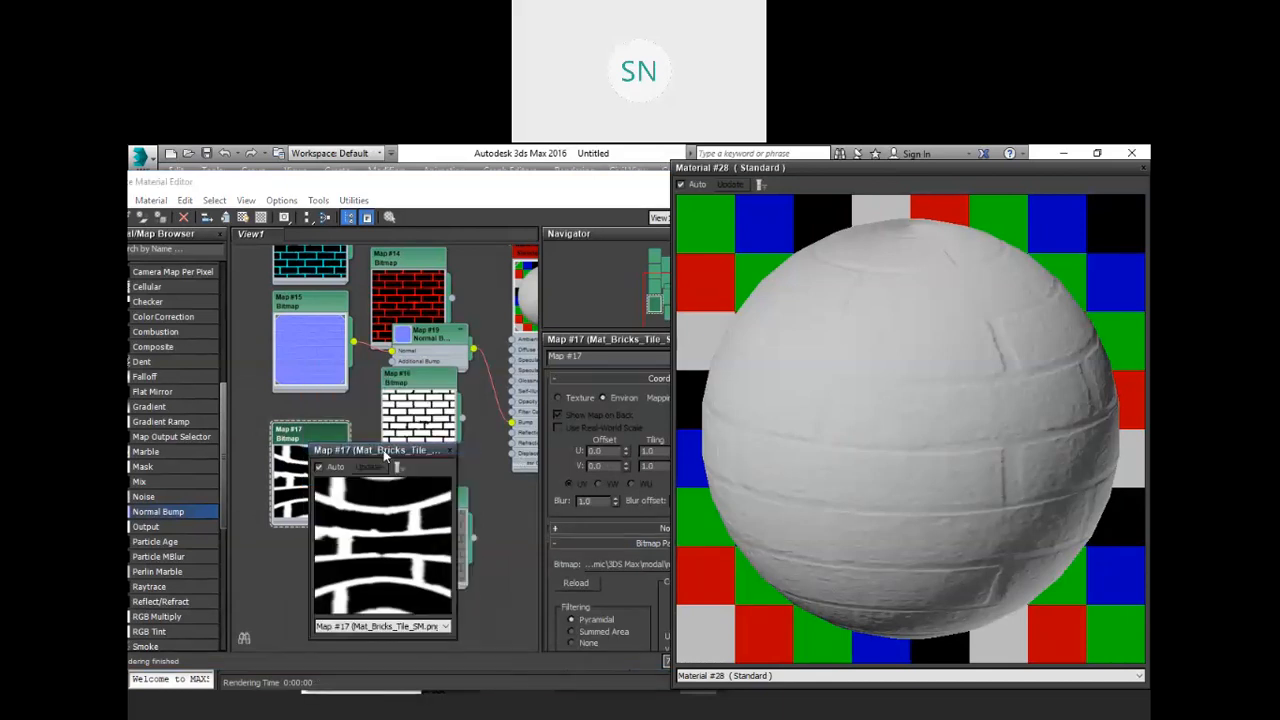
pyautogui.doubleClick(320, 334)
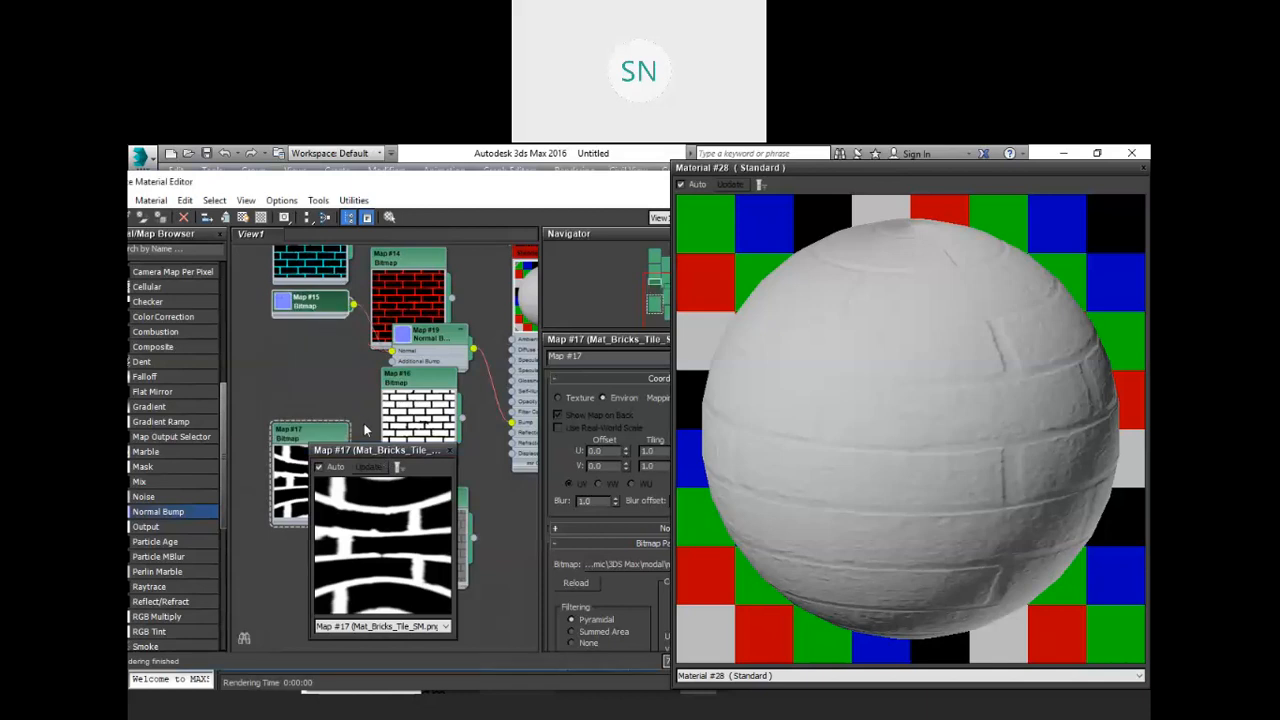
pyautogui.click(449, 450)
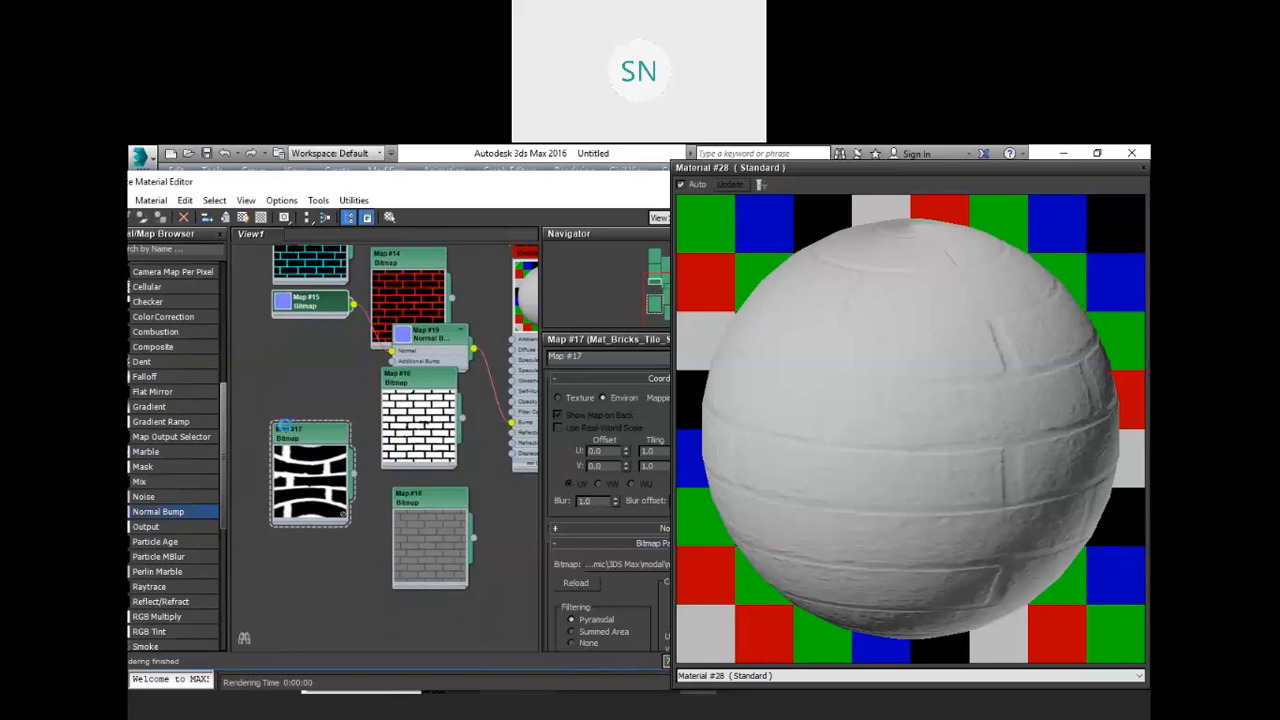
pyautogui.rightClick(295, 430)
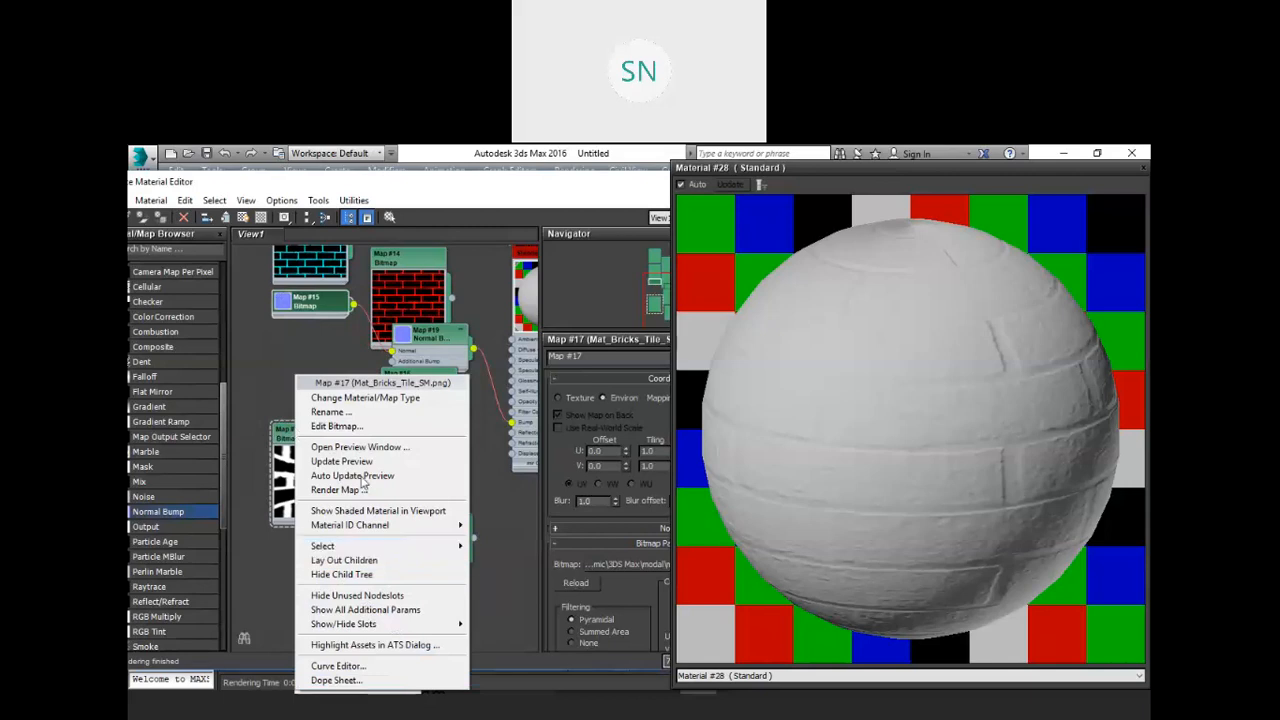
pyautogui.click(366, 400)
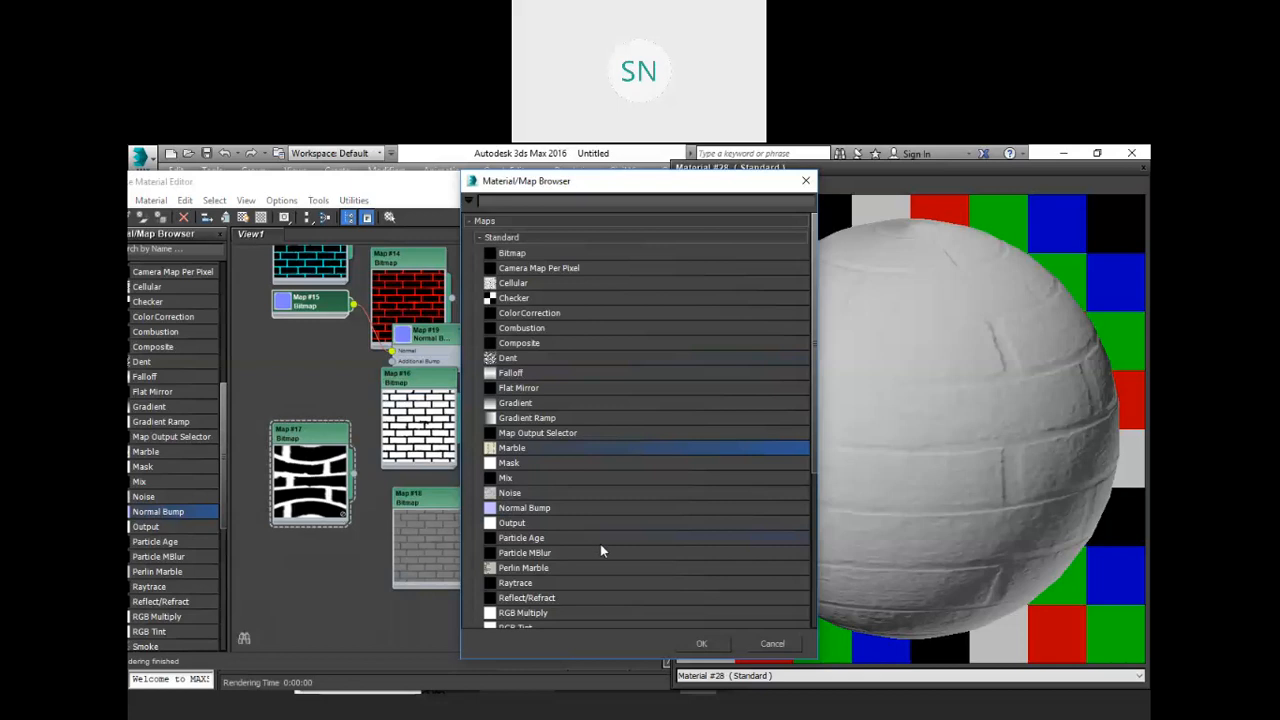
pyautogui.click(772, 643)
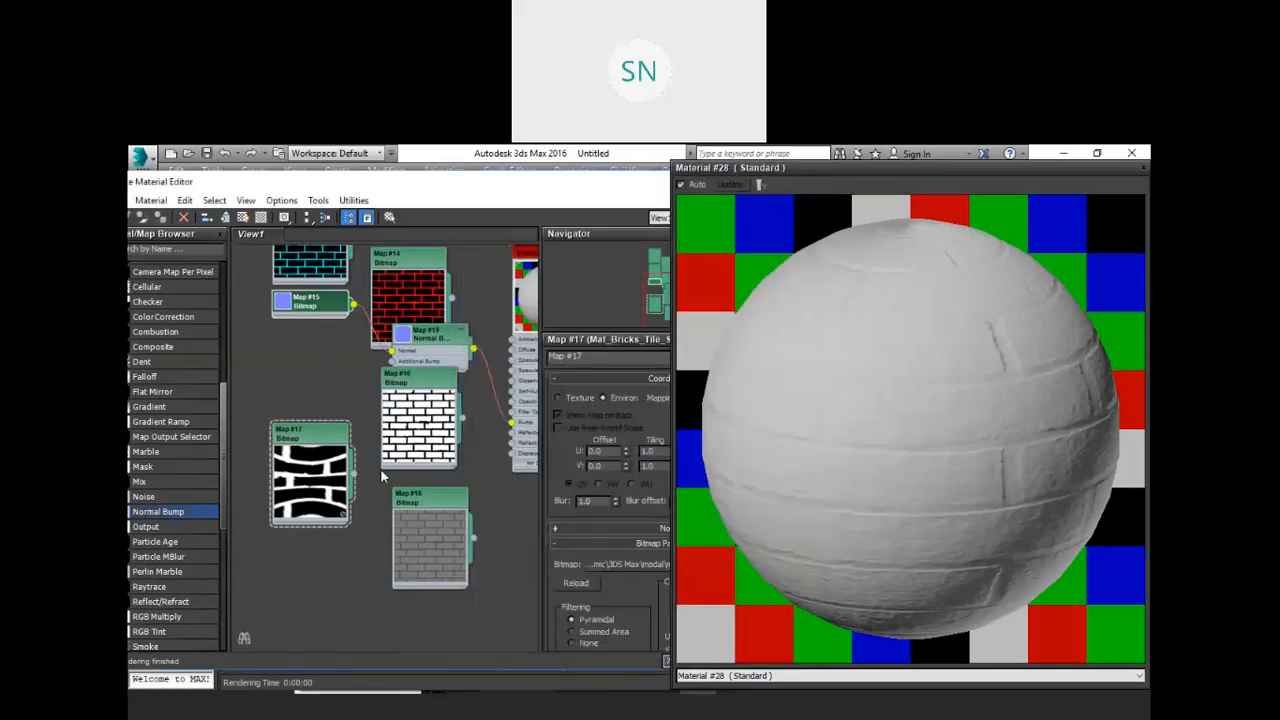
# Delete the Map #17 and Map #15 bitmap nodes from the node view.
pyautogui.press('Delete')
pyautogui.click(327, 431)
pyautogui.press('Delete')
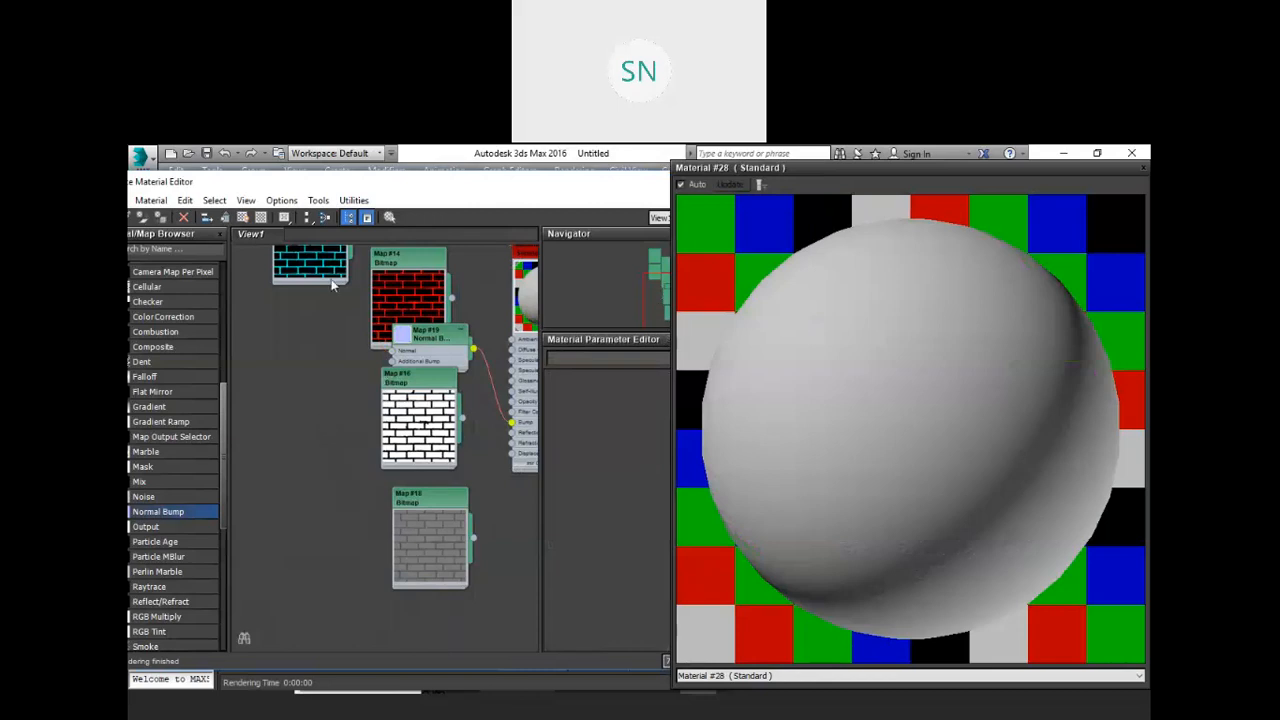
# Add a Bitmap map loading Mat_Bricks_Tile_SM and place its node beside the grey brick bitmap Map #18.
pyautogui.rightClick(291, 354)
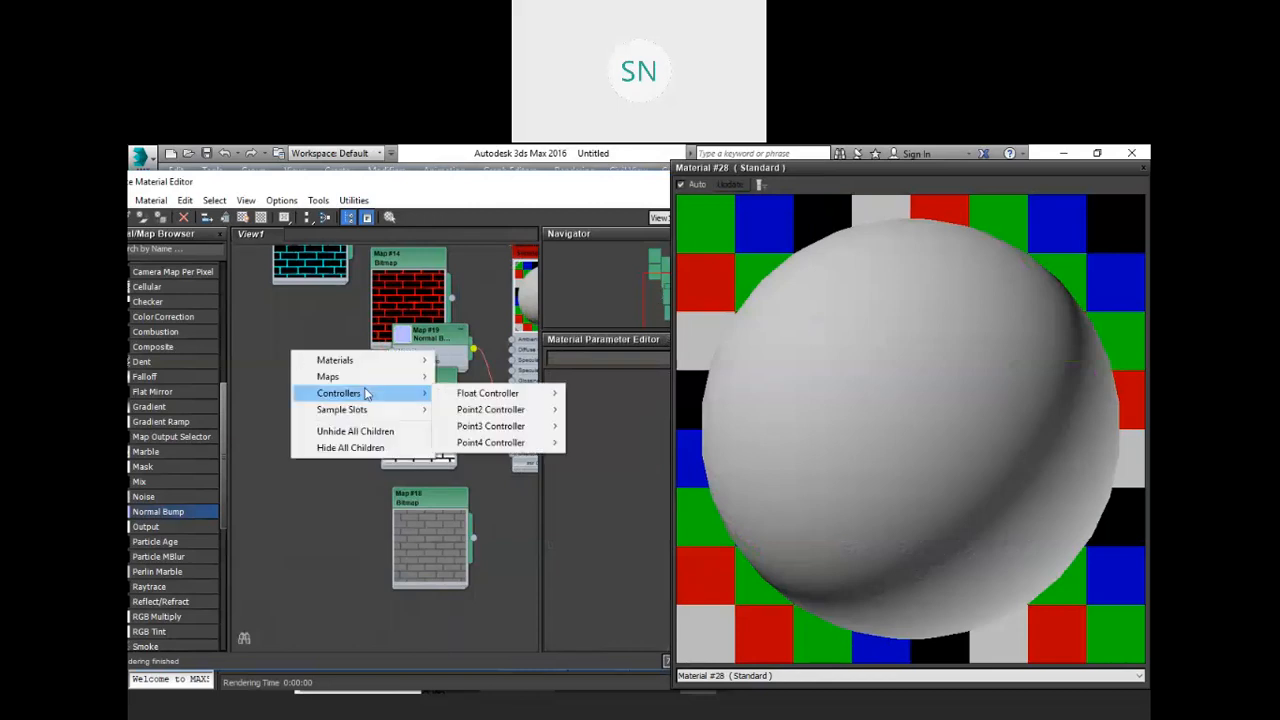
pyautogui.moveTo(428, 363)
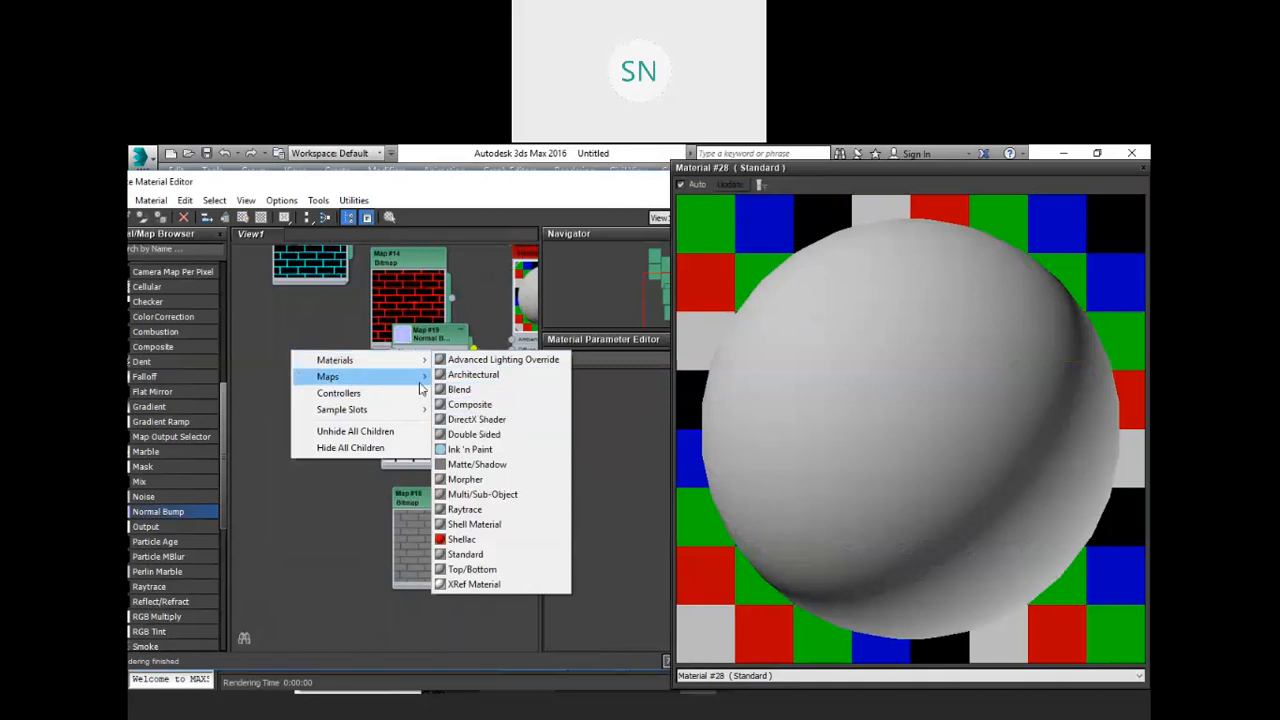
pyautogui.click(462, 173)
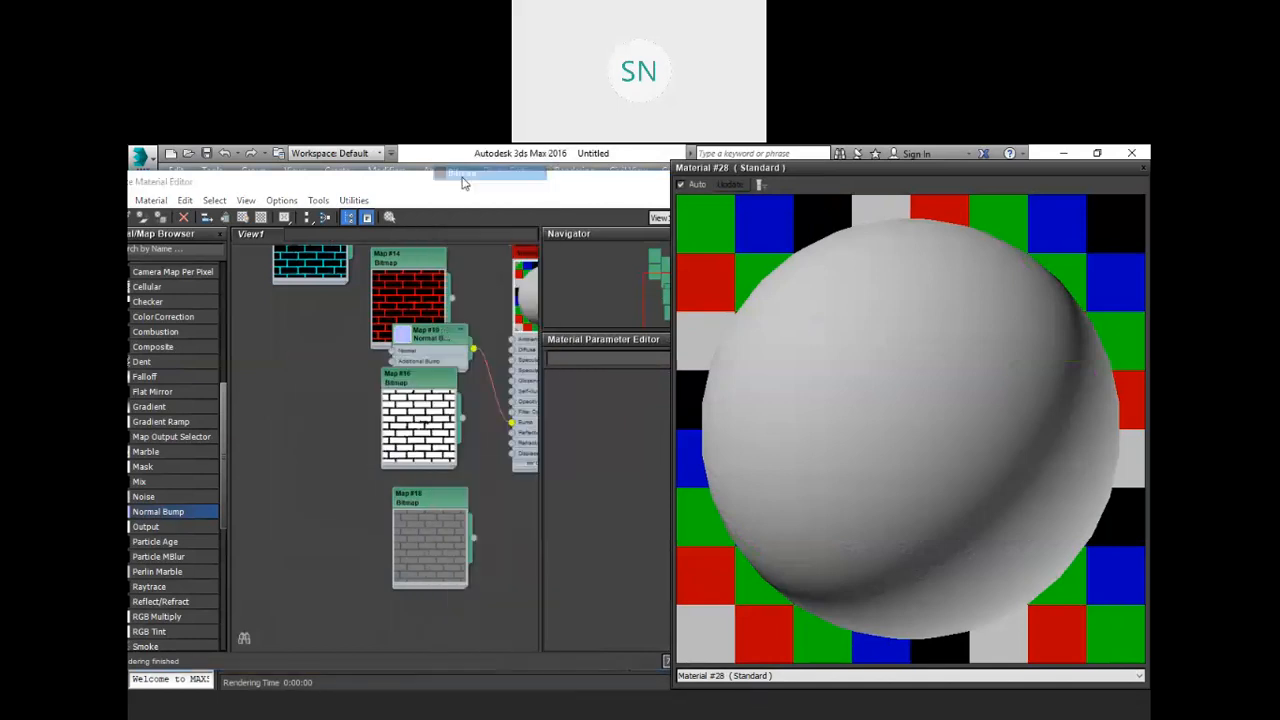
pyautogui.click(347, 373)
pyautogui.click(275, 371)
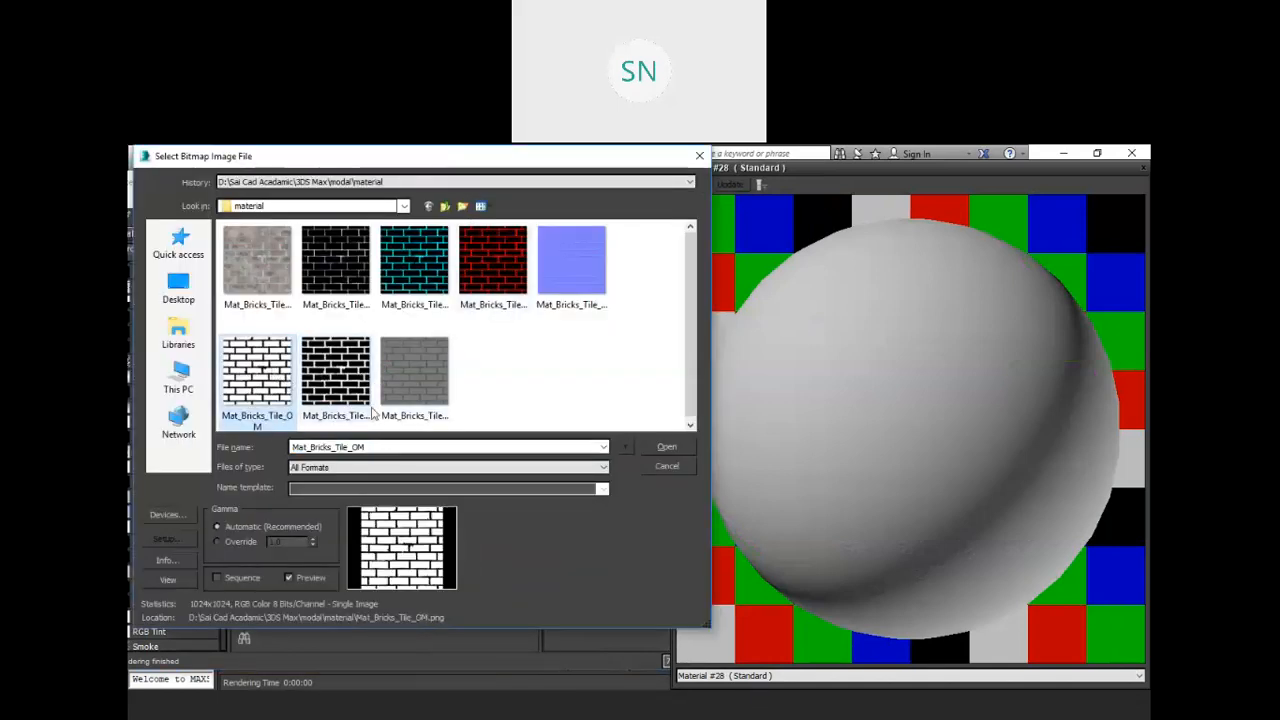
pyautogui.click(371, 391)
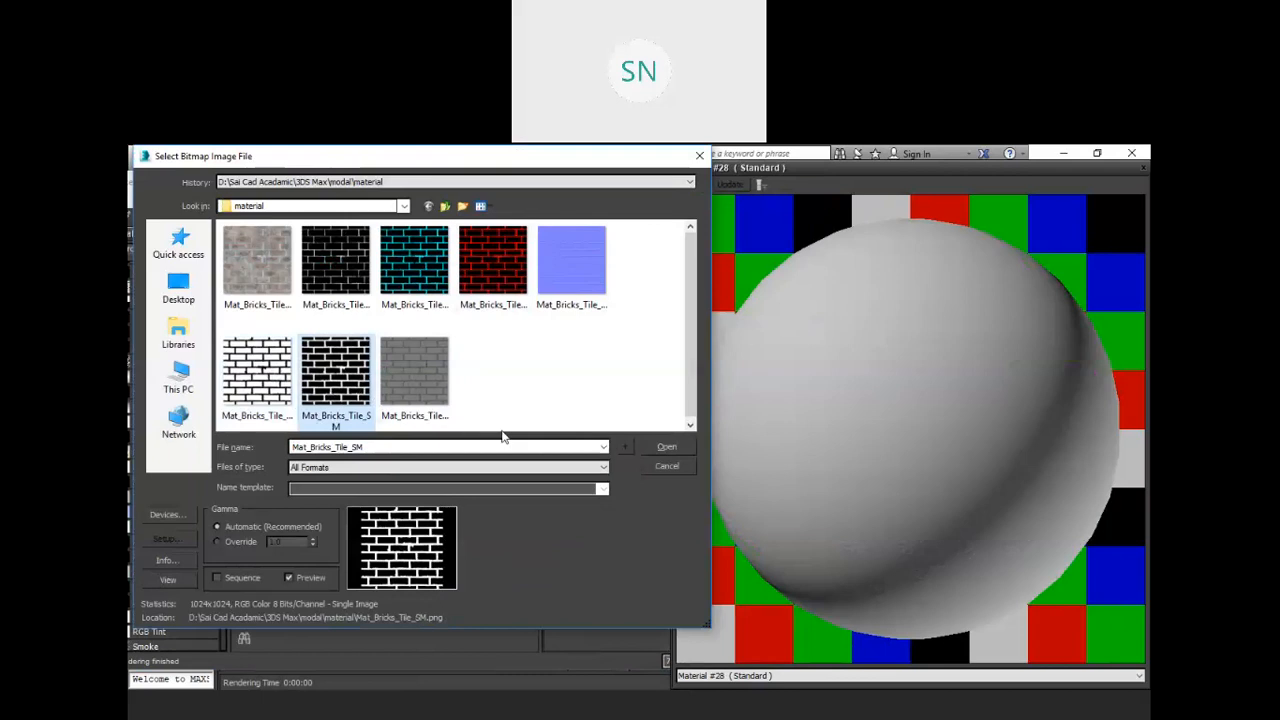
pyautogui.click(664, 448)
pyautogui.moveTo(291, 353); pyautogui.dragTo(318, 503)
# Add a Bitmap map loading the blue normal texture Mat_Bricks_Tile_NM to the node view, beside the Normal Bump node.
pyautogui.rightClick(286, 367)
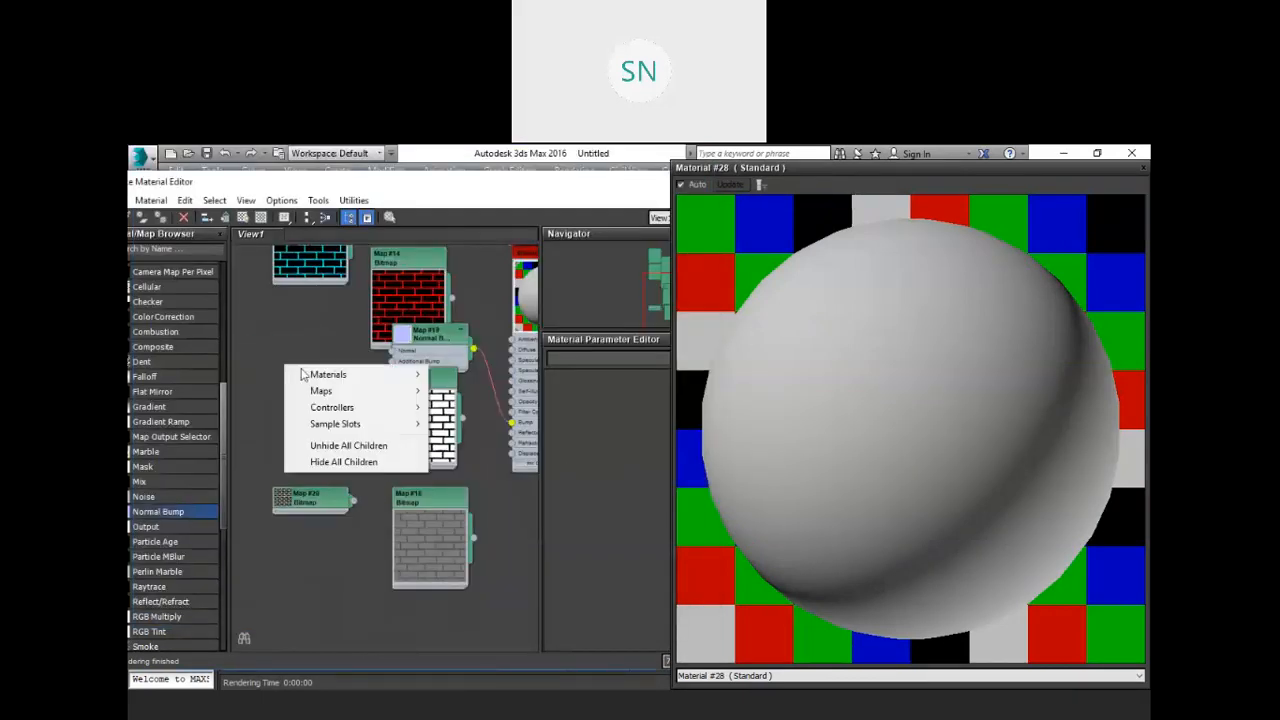
pyautogui.moveTo(350, 390)
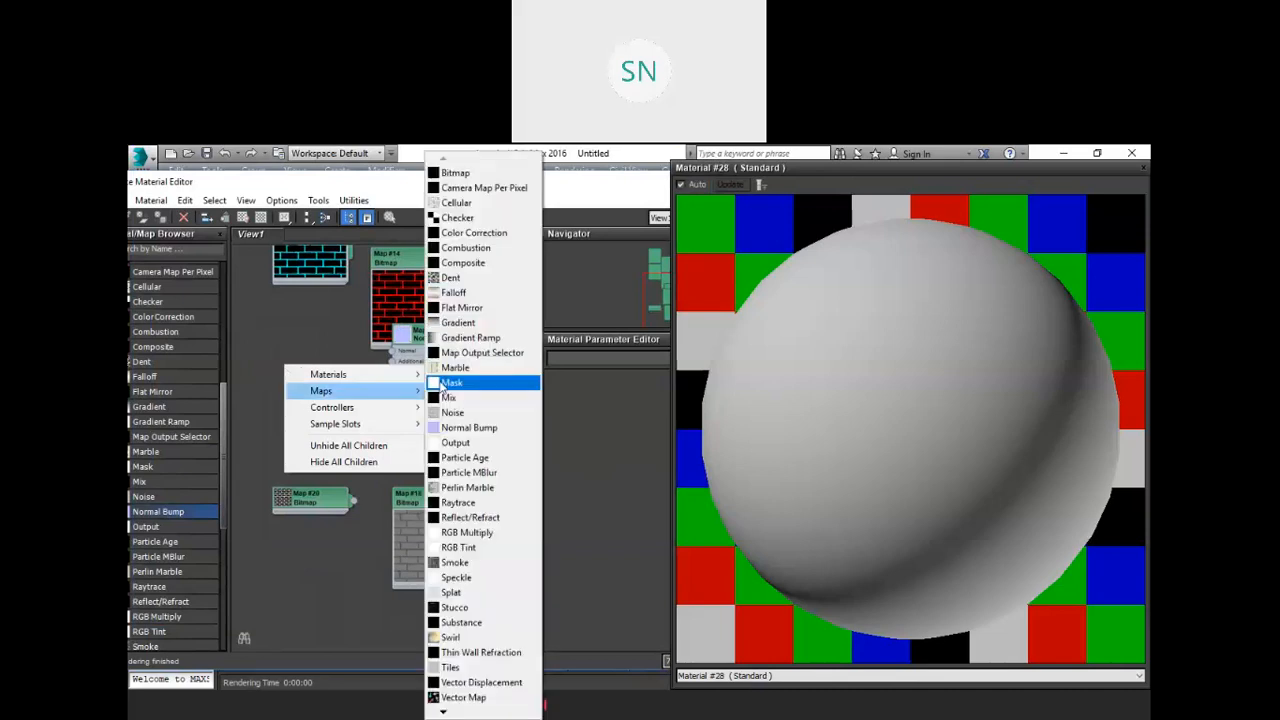
pyautogui.click(458, 174)
pyautogui.click(571, 262)
pyautogui.click(664, 448)
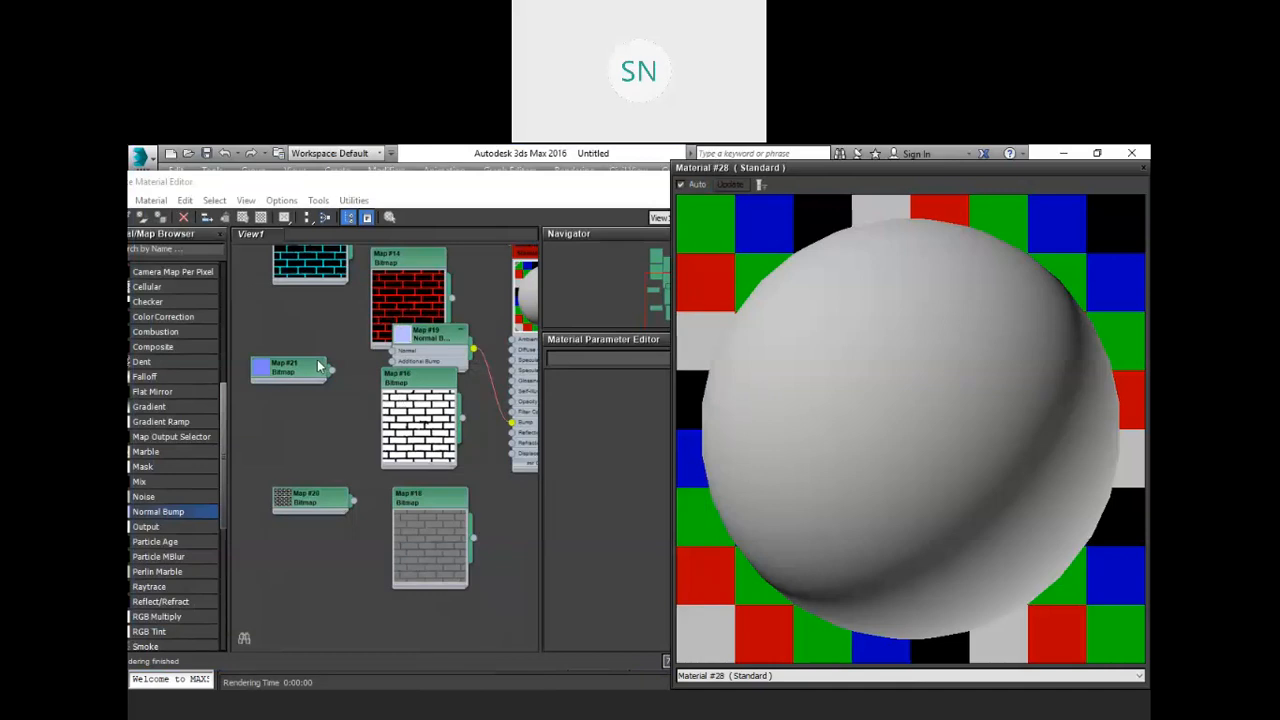
pyautogui.scroll(5, 476, 473)
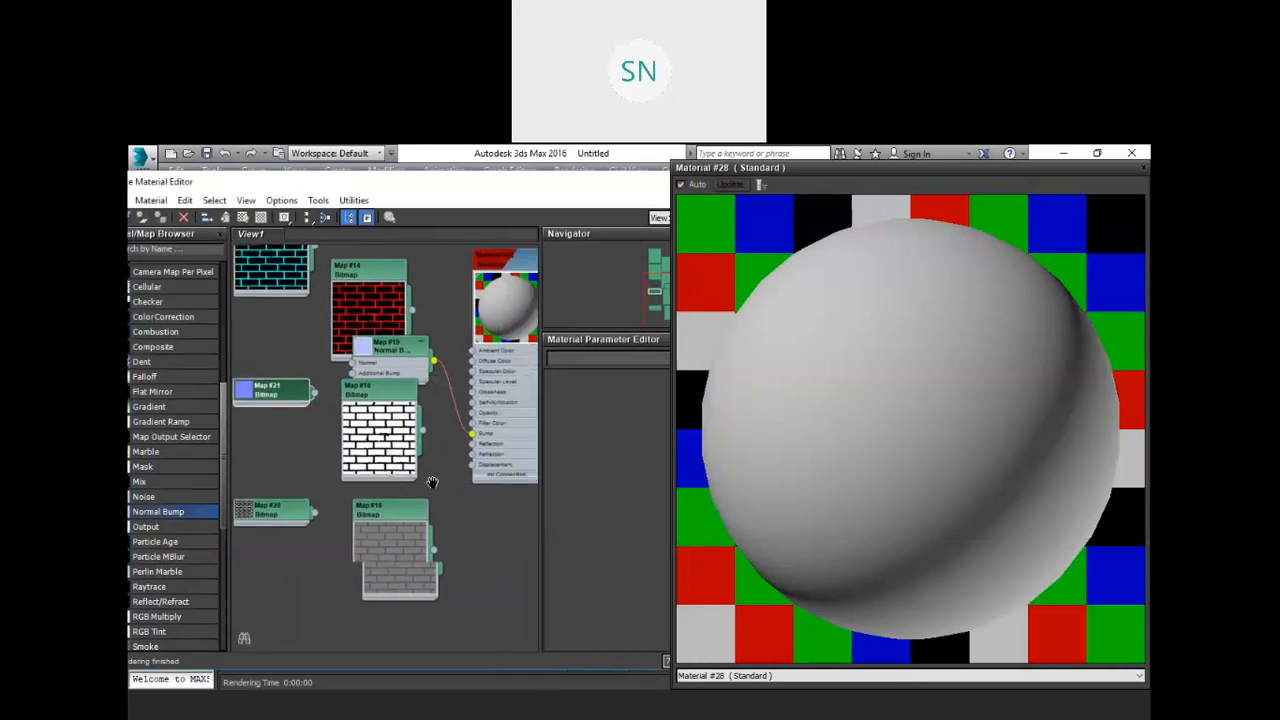
# Try the Map #16 bitmap in the material's Refraction slot, then in its Bump slot in place of the Normal Bump map.
pyautogui.scroll(-4, 466, 462)
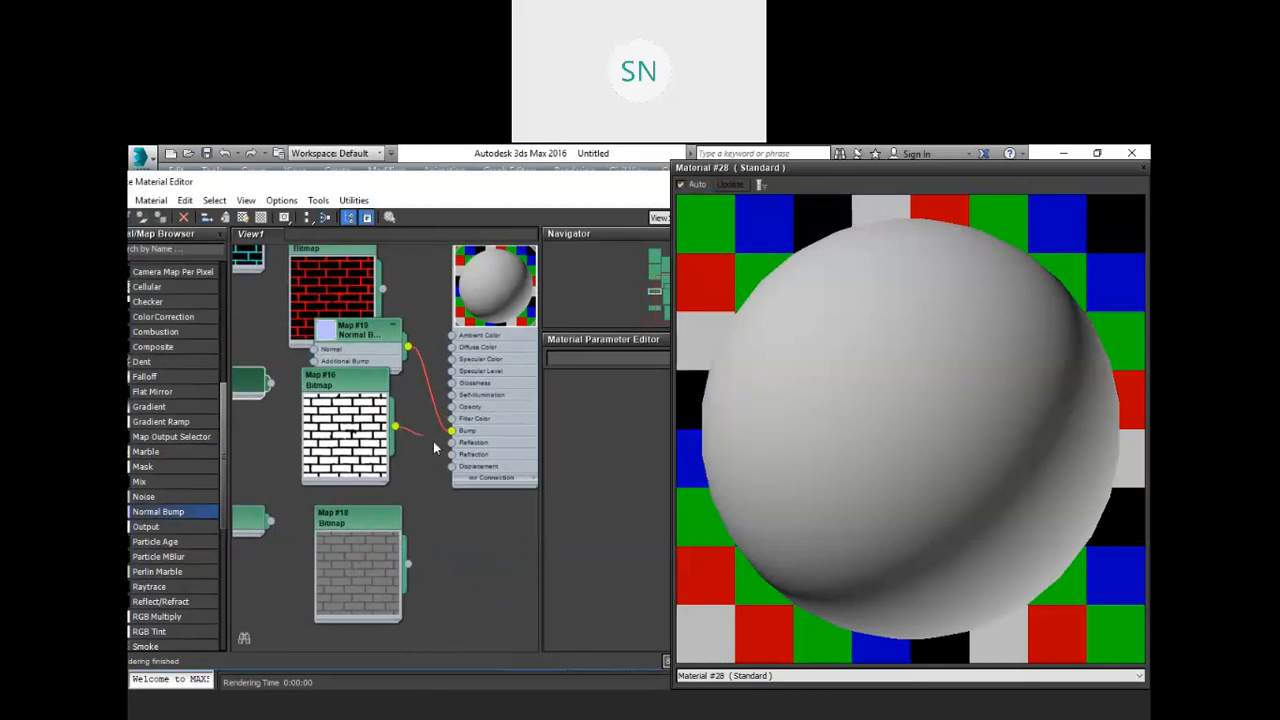
pyautogui.moveTo(453, 463); pyautogui.dragTo(451, 454)
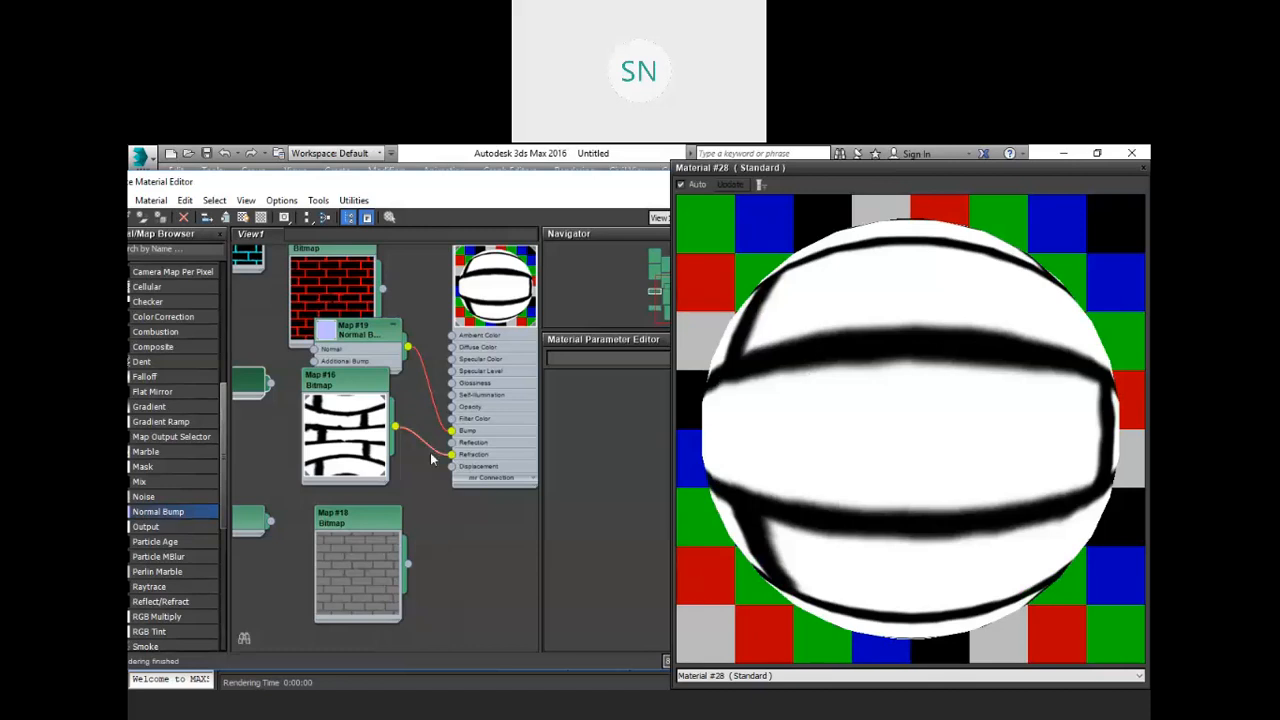
pyautogui.moveTo(451, 456); pyautogui.dragTo(415, 432)
pyautogui.moveTo(452, 435); pyautogui.dragTo(453, 432)
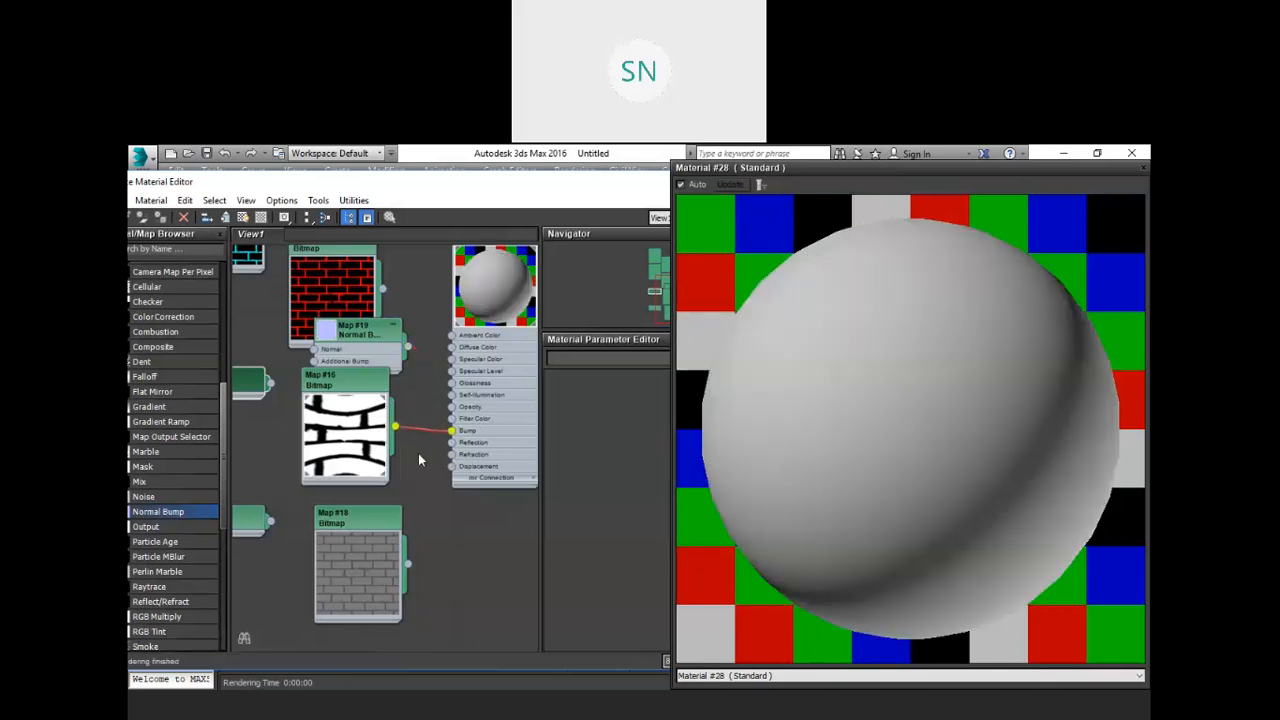
# Collapse the Standard material node's preview thumbnail and place the node next to Map #16.
pyautogui.moveTo(512, 366); pyautogui.dragTo(510, 280)
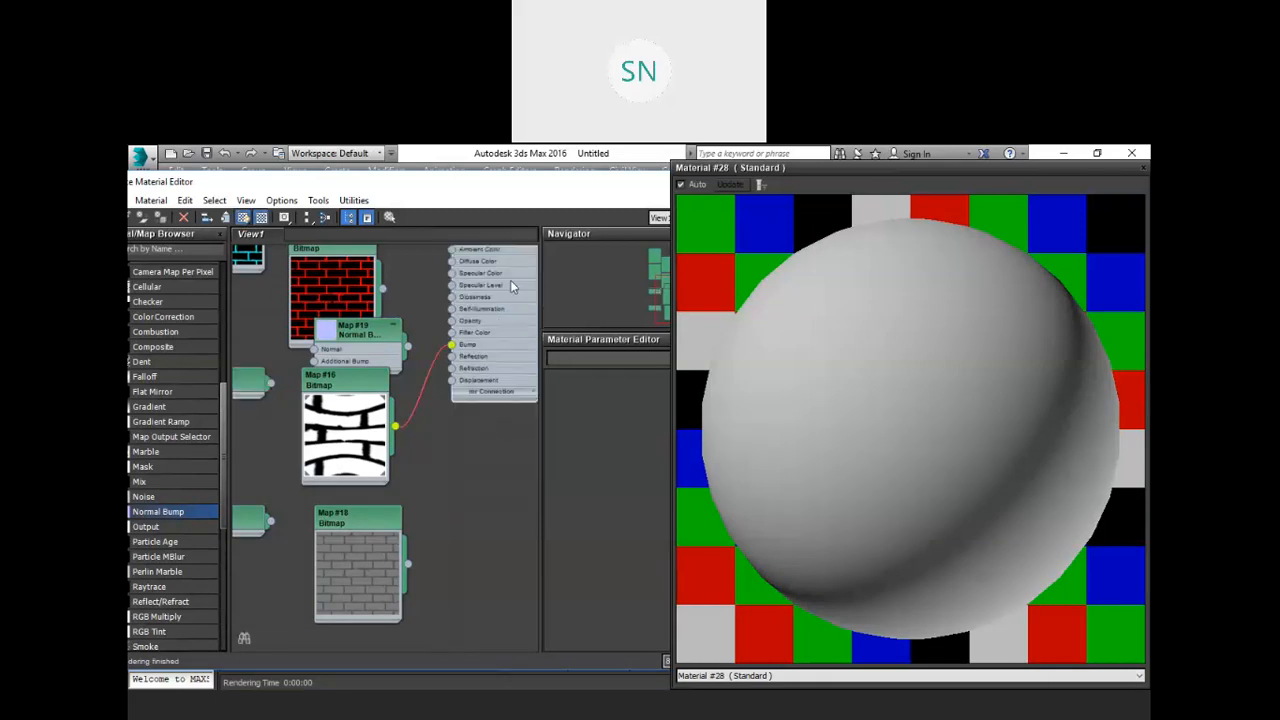
pyautogui.moveTo(471, 514); pyautogui.dragTo(469, 577, button='middle')
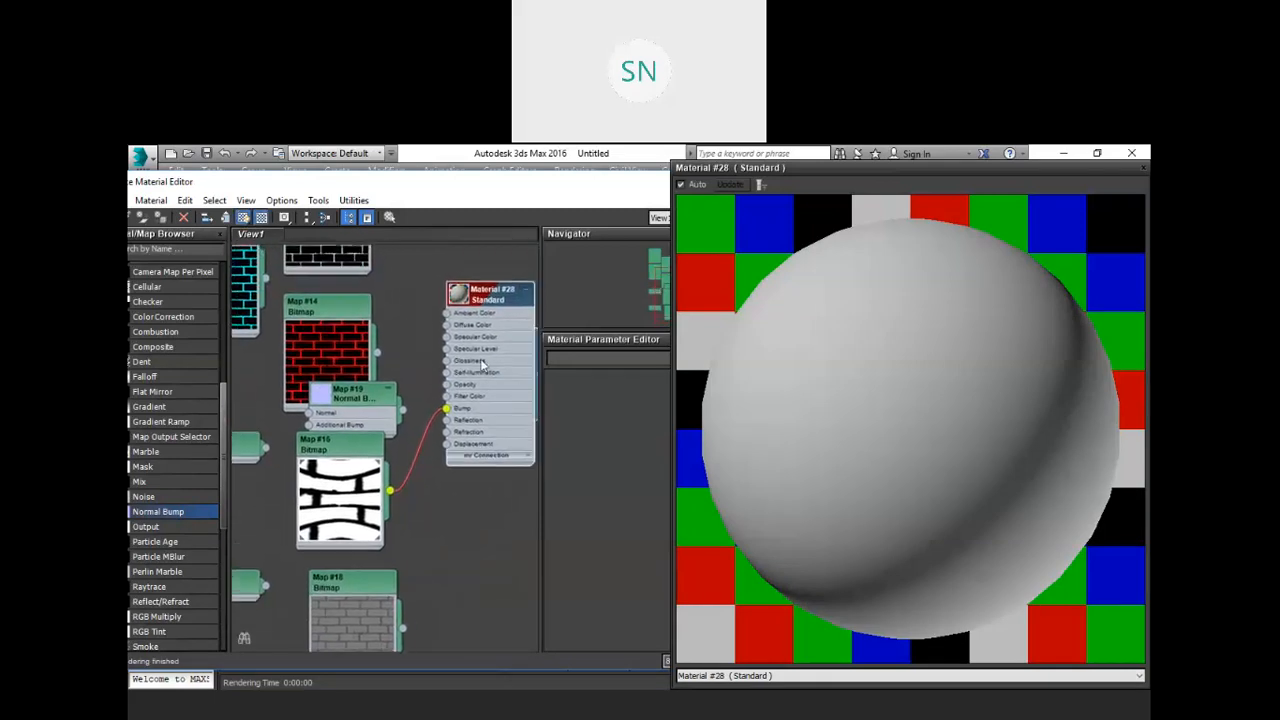
pyautogui.moveTo(490, 292); pyautogui.dragTo(477, 379)
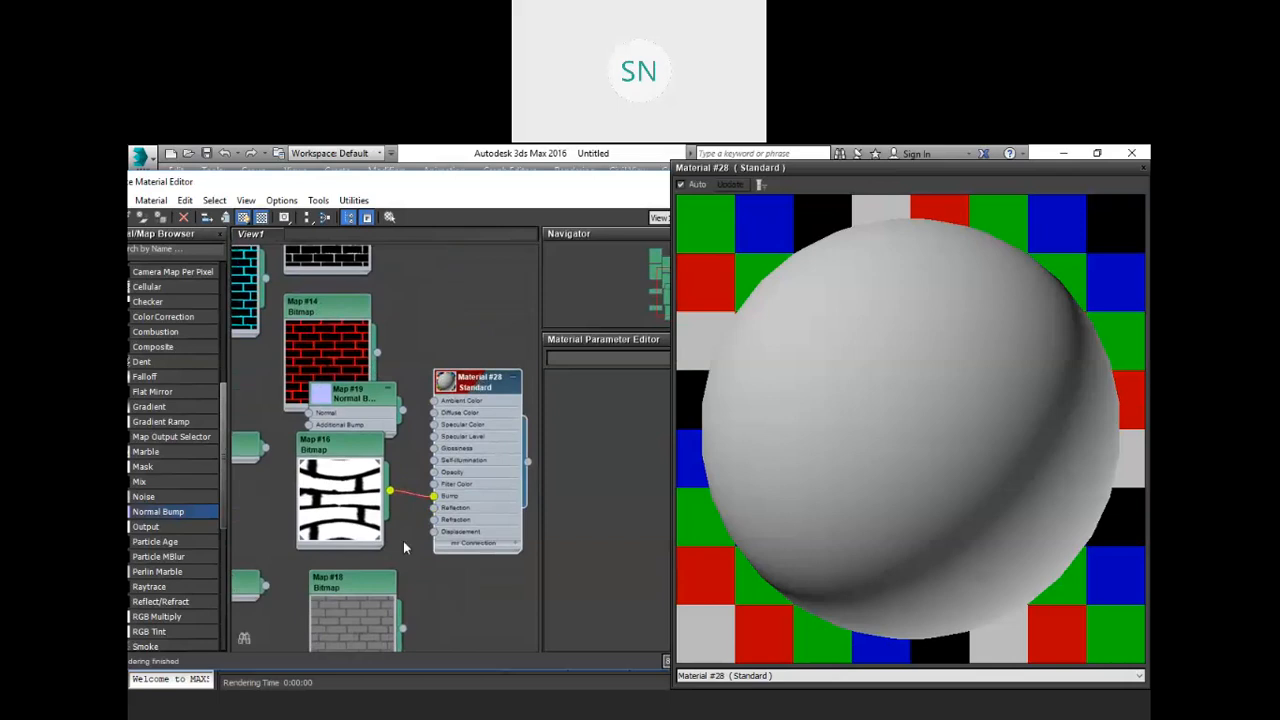
# Remove Map #16's connection to the Bump slot and delete the Map #16 node.
pyautogui.click(422, 497)
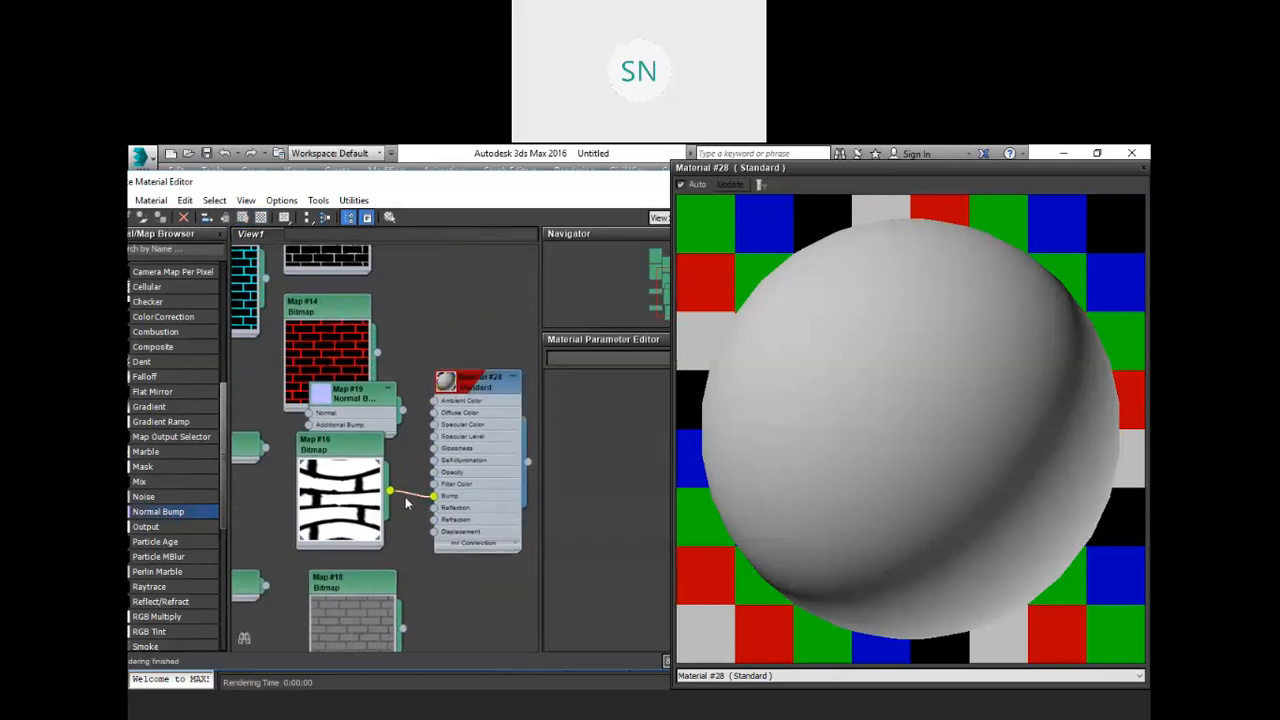
pyautogui.press('Delete')
pyautogui.click(333, 453)
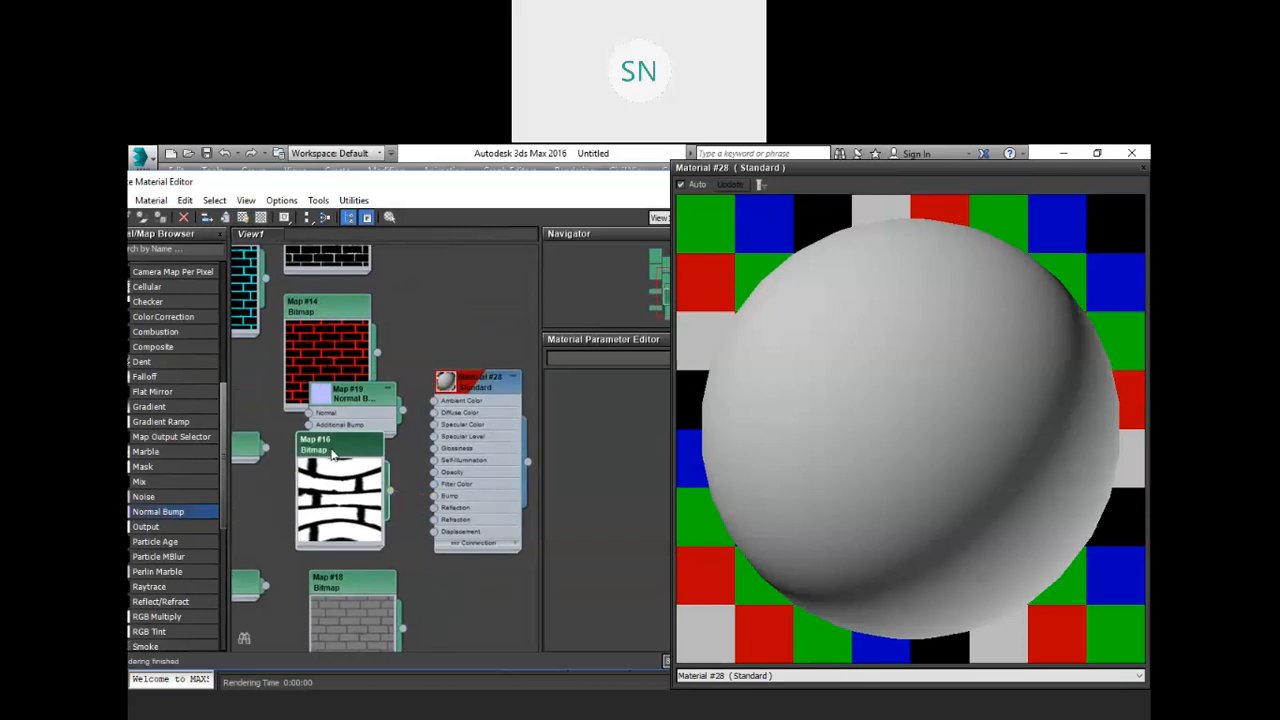
pyautogui.press('Delete')
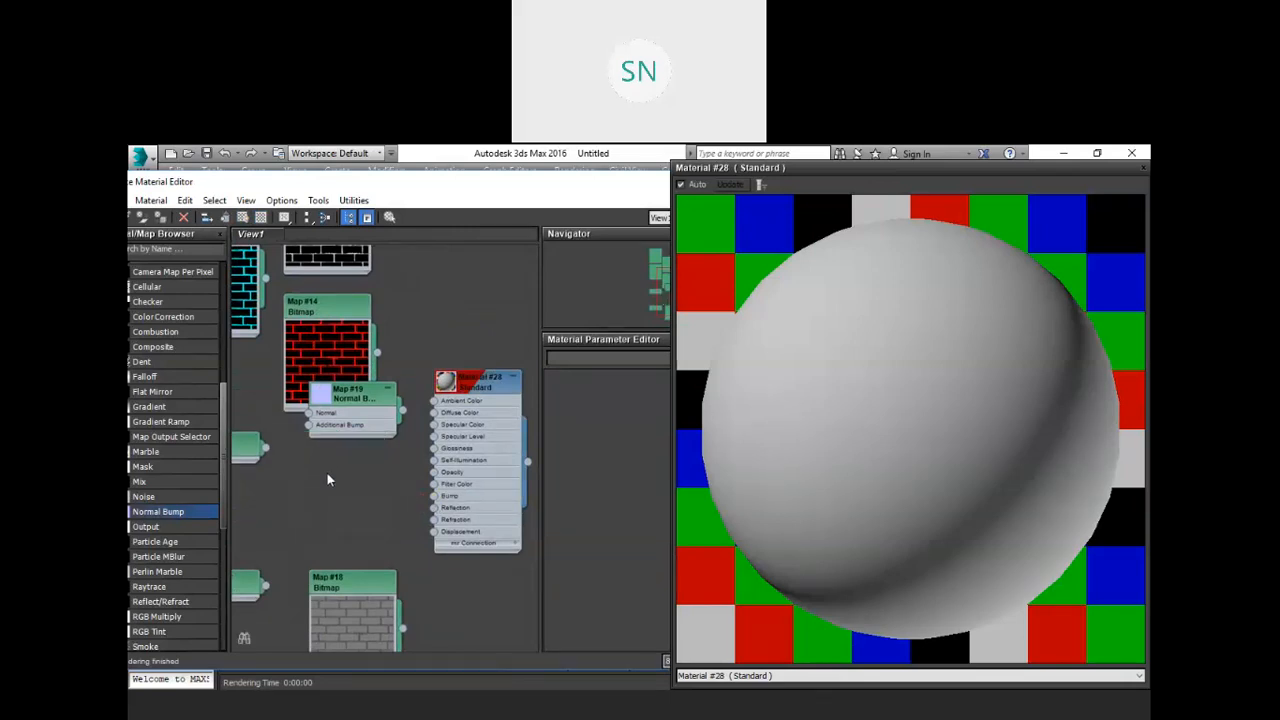
# Add a Bitmap map loading Mat_Bricks_Tile_OM between the Normal Bump node and Map #18.
pyautogui.rightClick(321, 491)
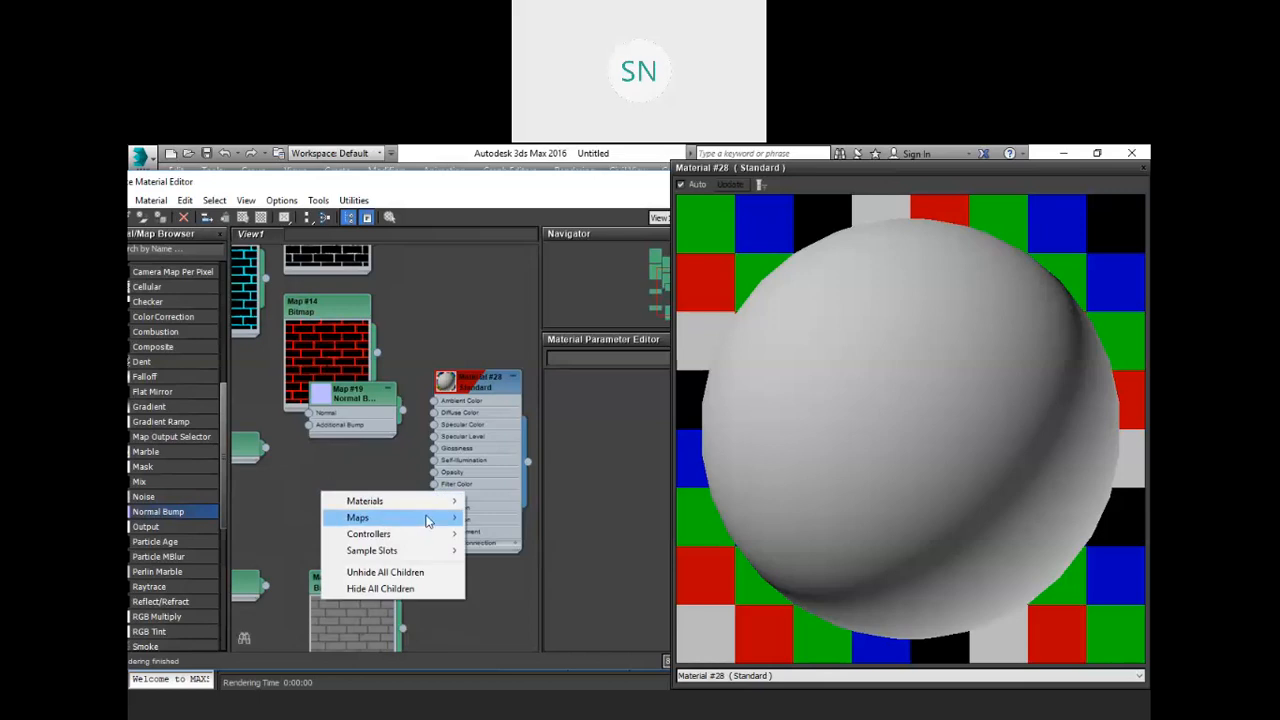
pyautogui.moveTo(423, 517)
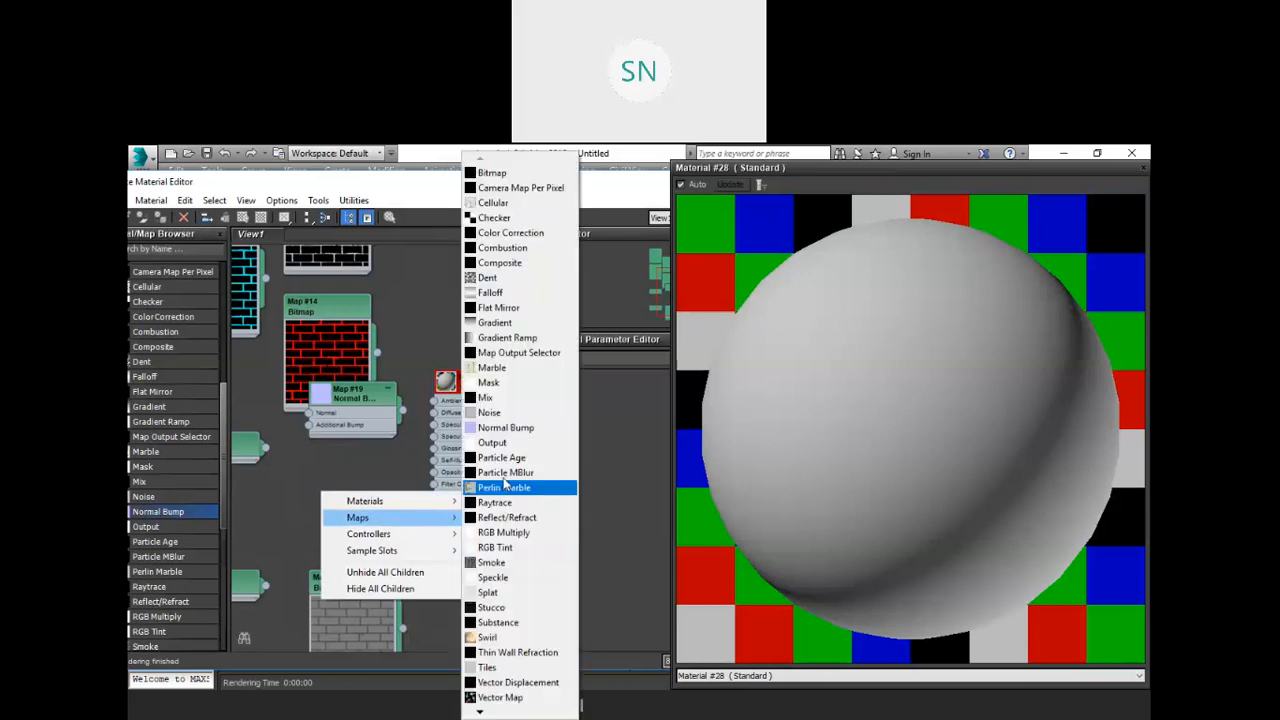
pyautogui.click(492, 173)
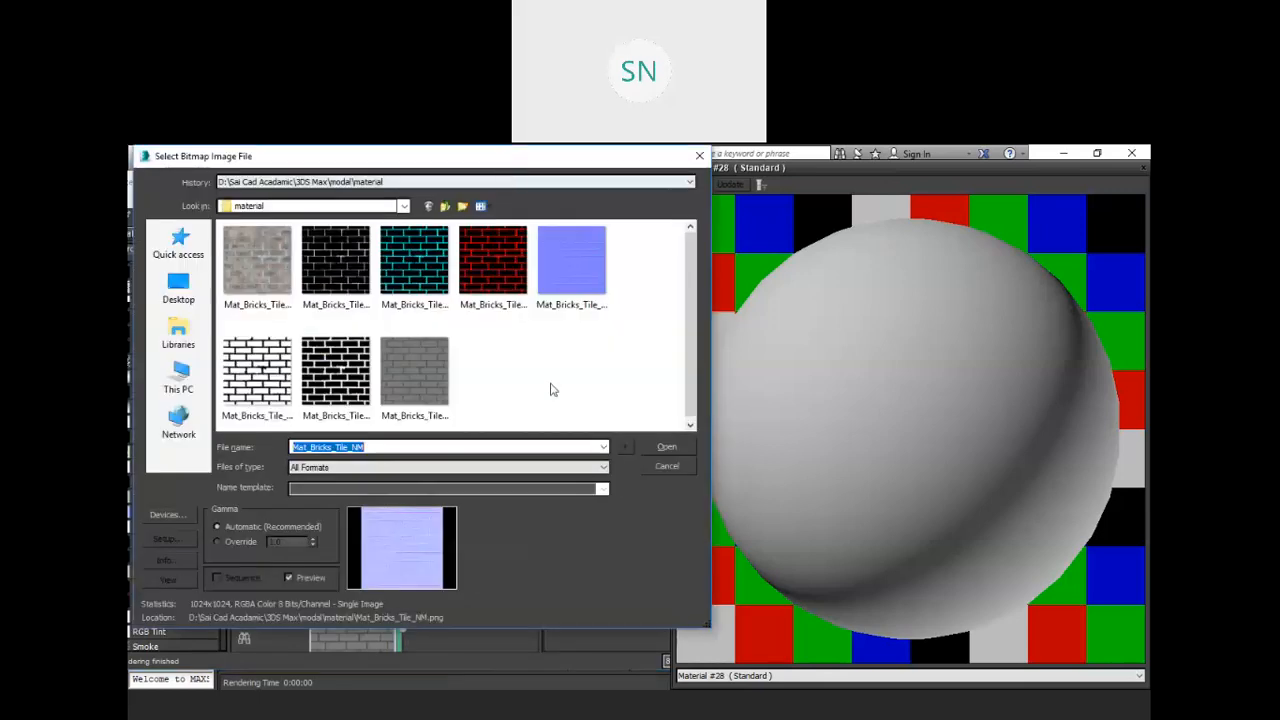
pyautogui.click(280, 382)
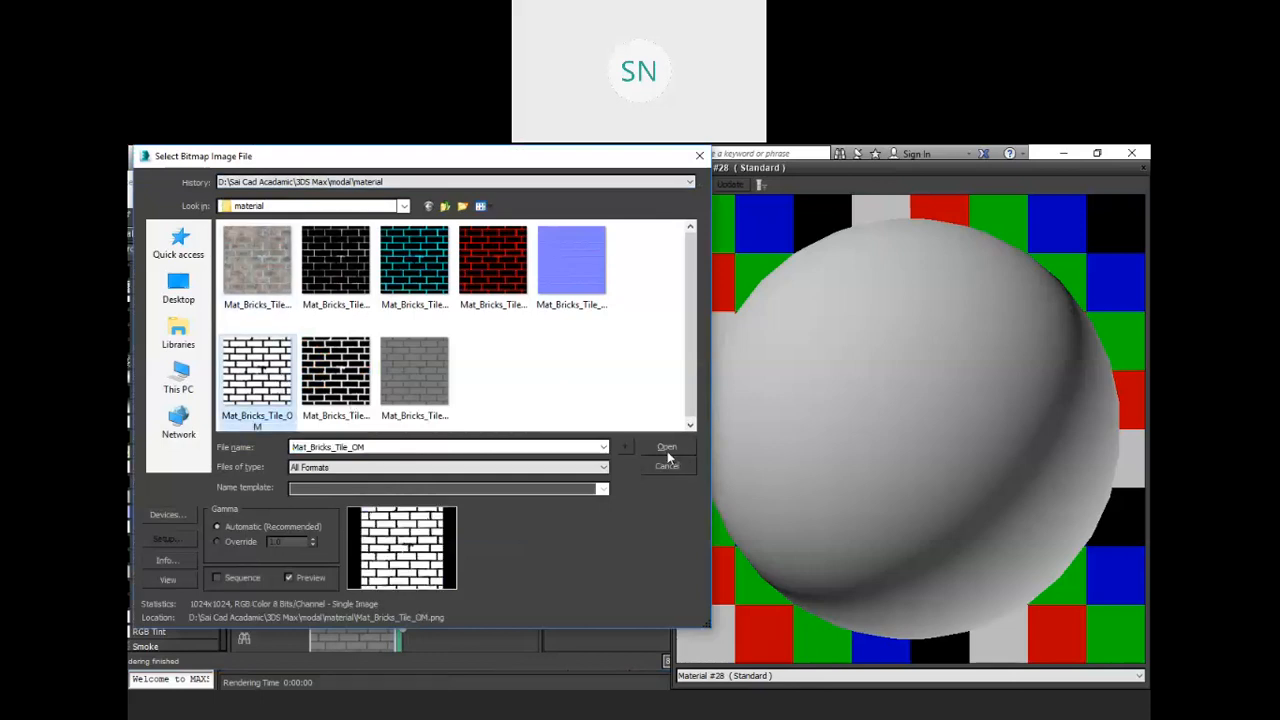
pyautogui.click(666, 448)
pyautogui.scroll(-5, 435, 460)
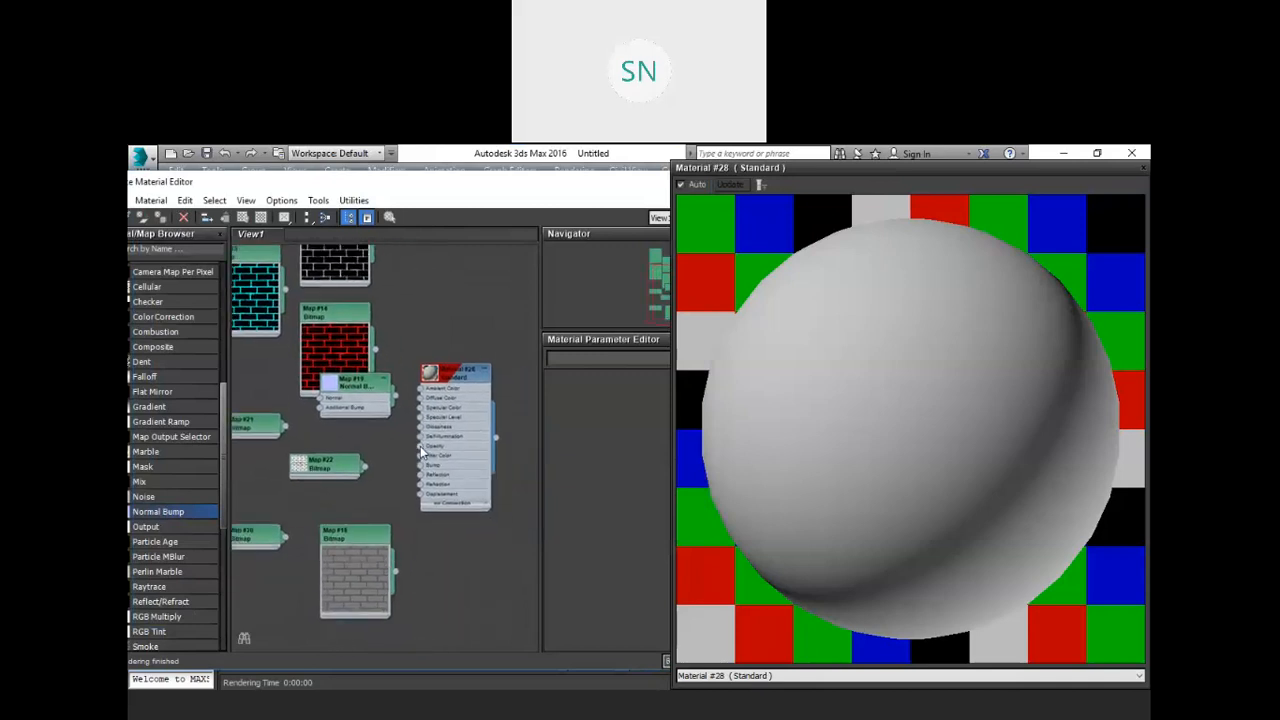
# Try the Map #22 bitmap in the material's Bump slot and disconnect it again.
pyautogui.scroll(3, 370, 458)
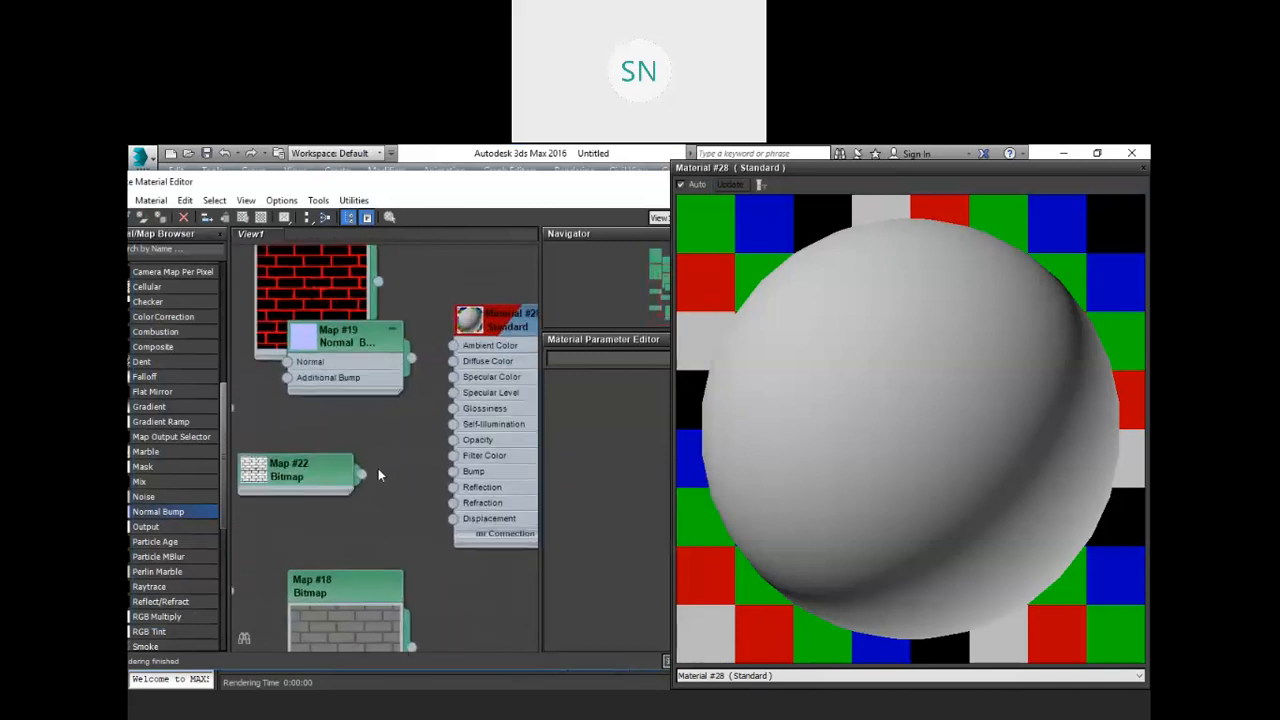
pyautogui.moveTo(455, 477); pyautogui.dragTo(414, 479)
pyautogui.scroll(-1, 455, 477)
# Connect Map #21 to the Normal input of the Normal Bump map, and connect that map to the material's Bump slot.
pyautogui.moveTo(390, 454); pyautogui.dragTo(488, 497, button='middle')
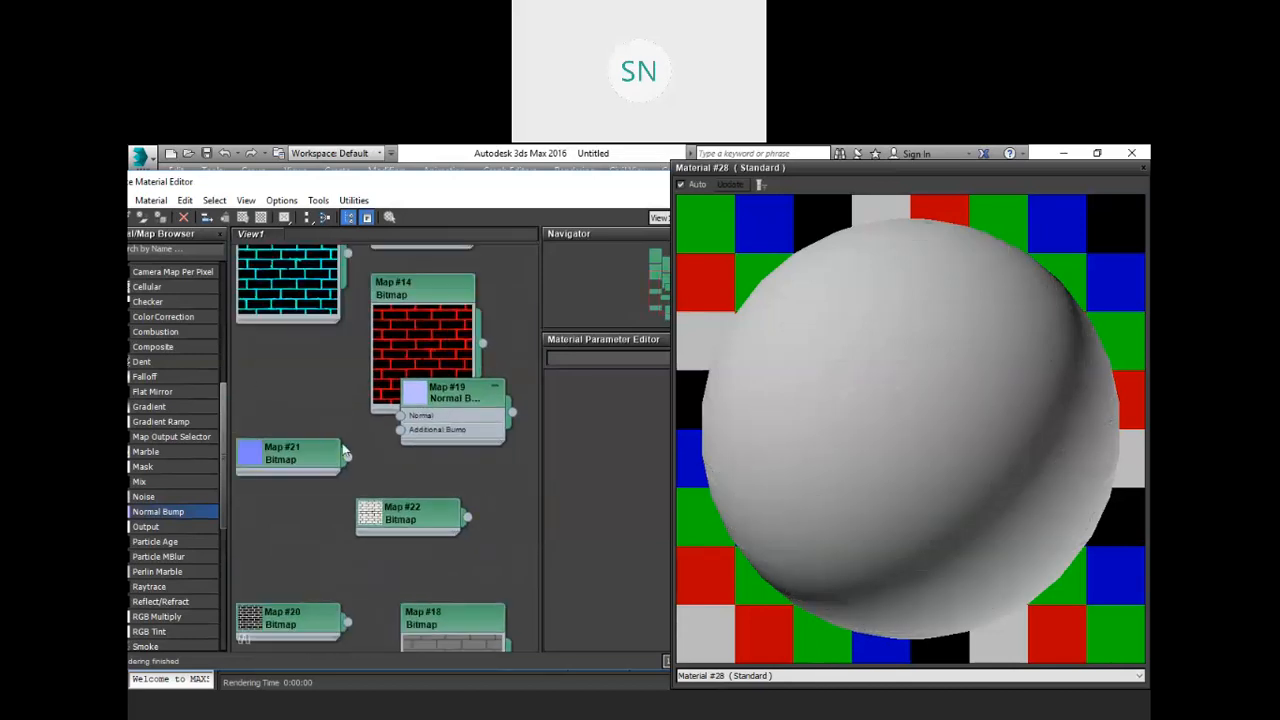
pyautogui.moveTo(347, 458); pyautogui.dragTo(394, 428)
pyautogui.scroll(-3, 350, 452)
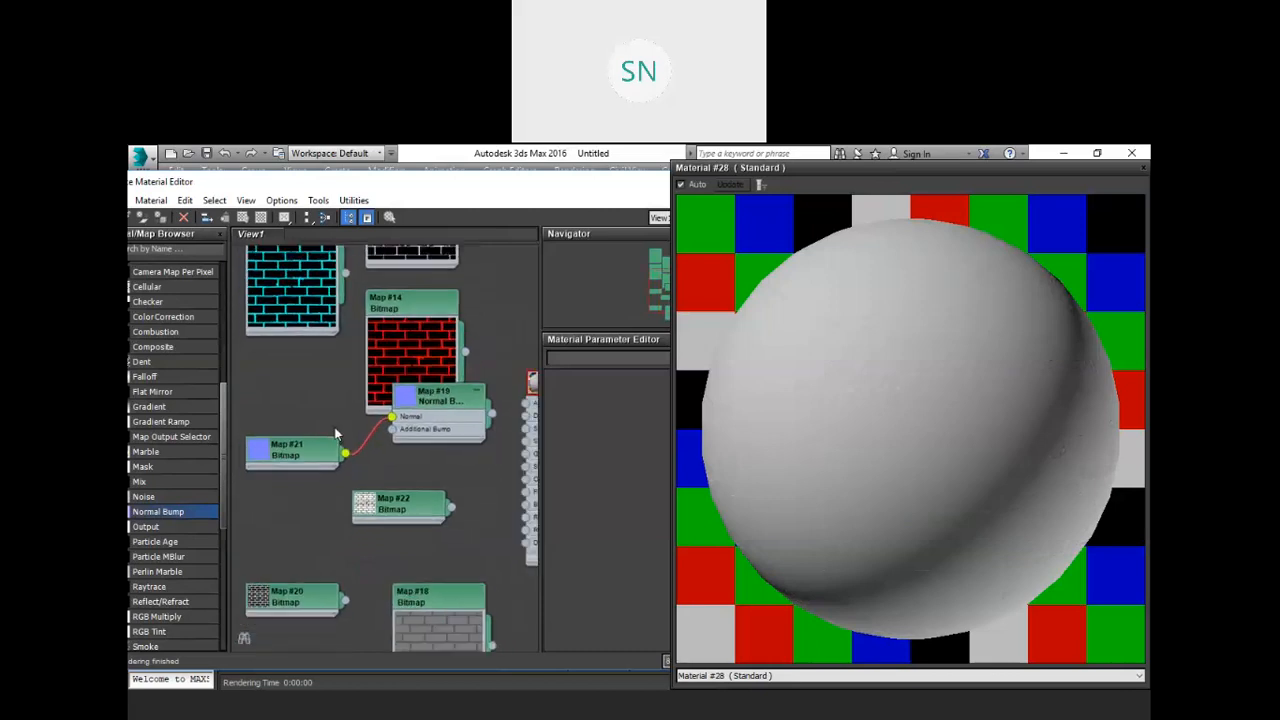
pyautogui.scroll(2, 423, 433)
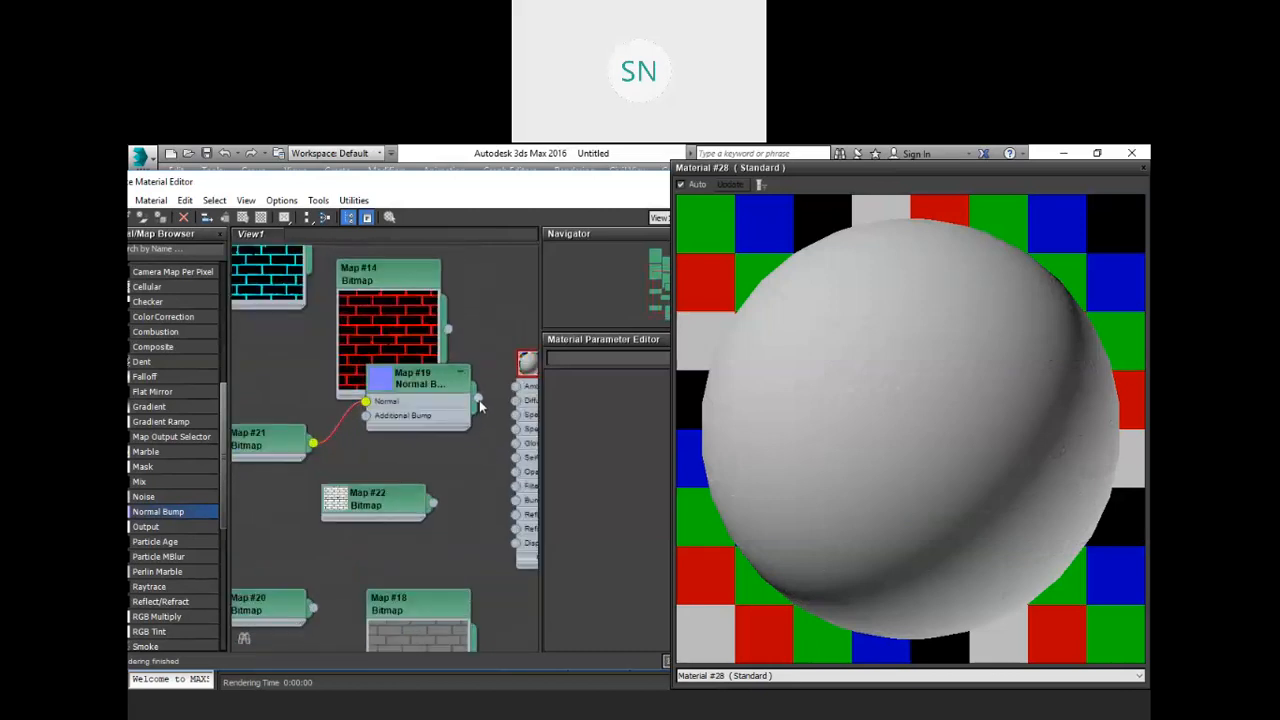
pyautogui.moveTo(479, 400); pyautogui.dragTo(515, 499)
pyautogui.scroll(-1, 458, 515)
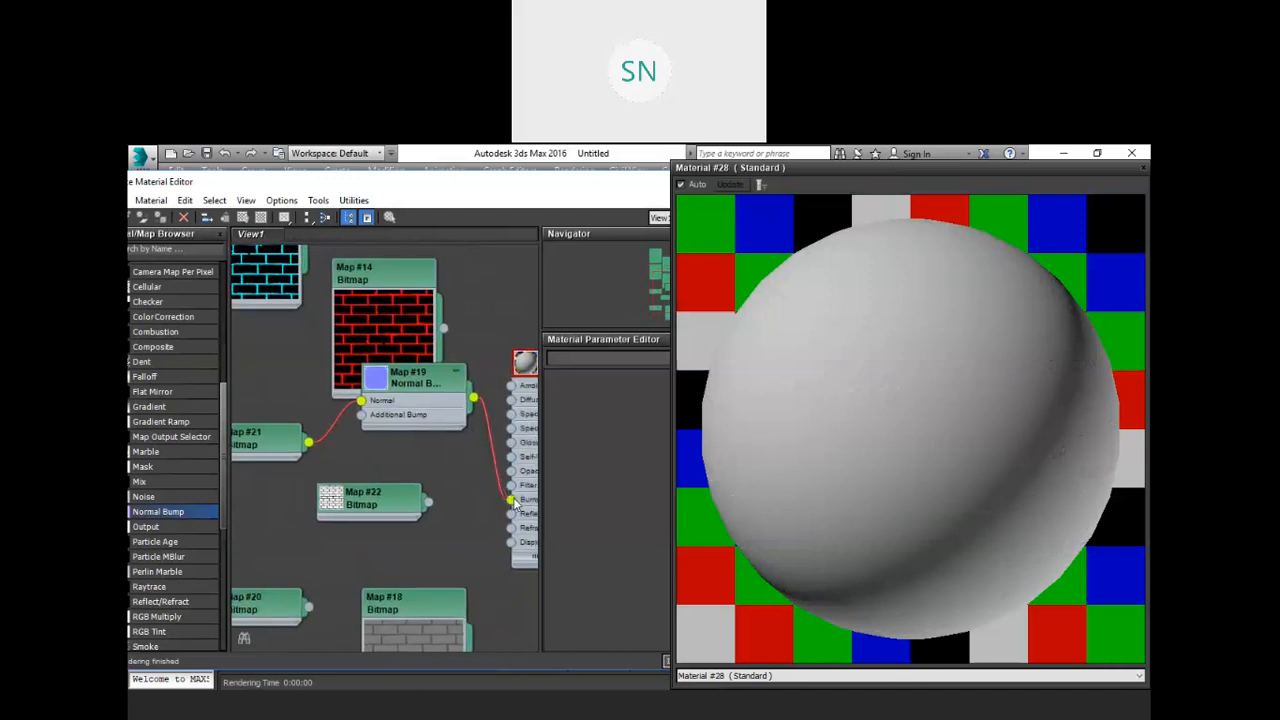
pyautogui.scroll(-2, 458, 508)
pyautogui.moveTo(488, 448); pyautogui.dragTo(417, 431, button='middle')
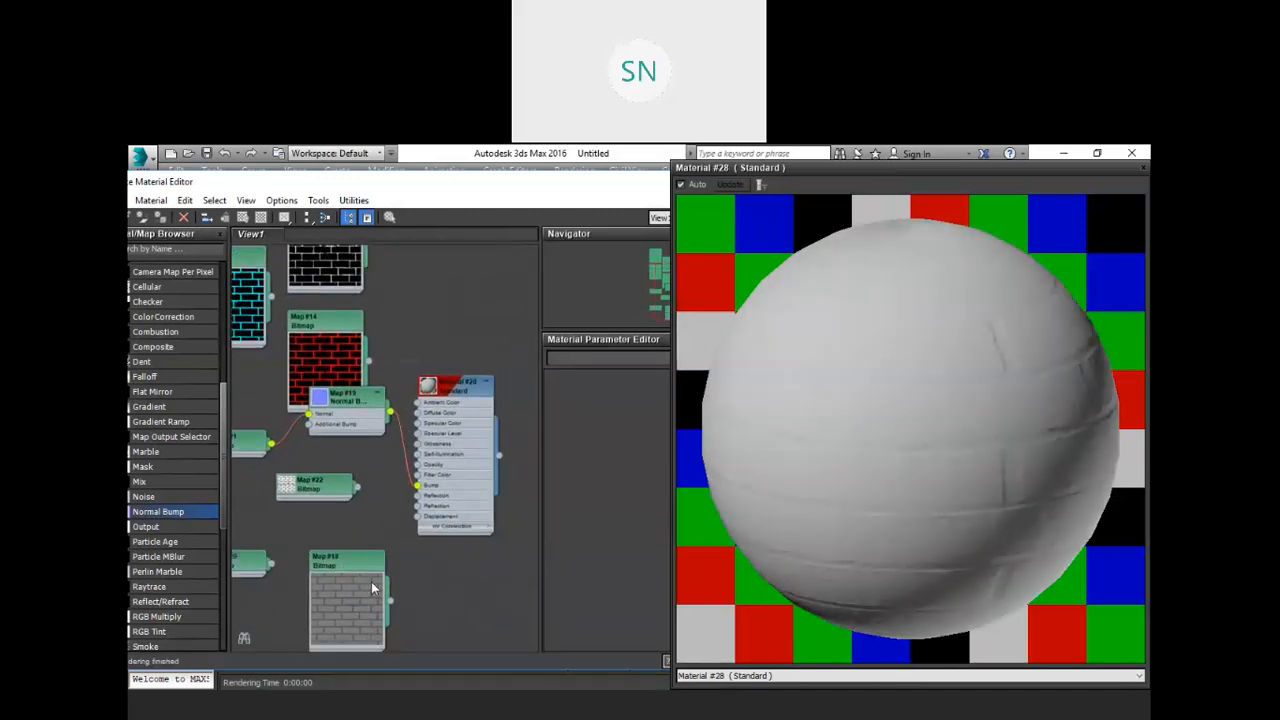
# Display the Standard material's parameters and set its Bump amount to 45.
pyautogui.doubleClick(450, 395)
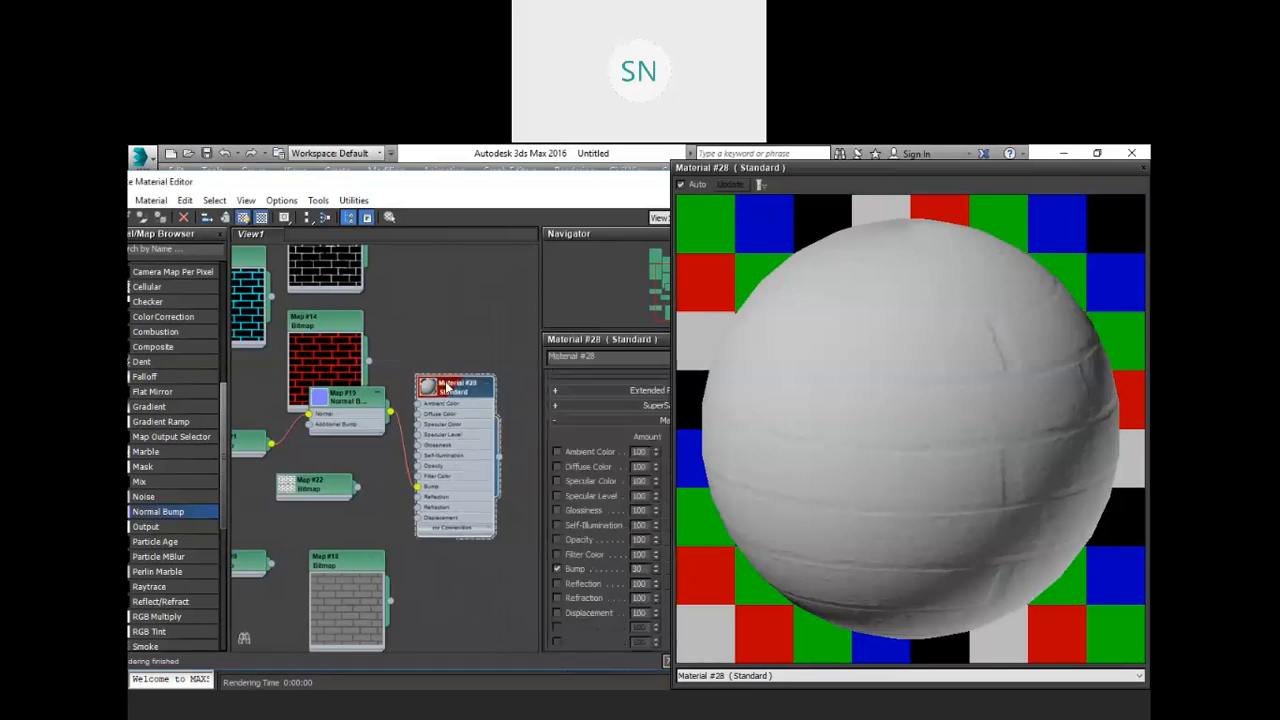
pyautogui.doubleClick(638, 568)
pyautogui.write('45')
pyautogui.press('Return')
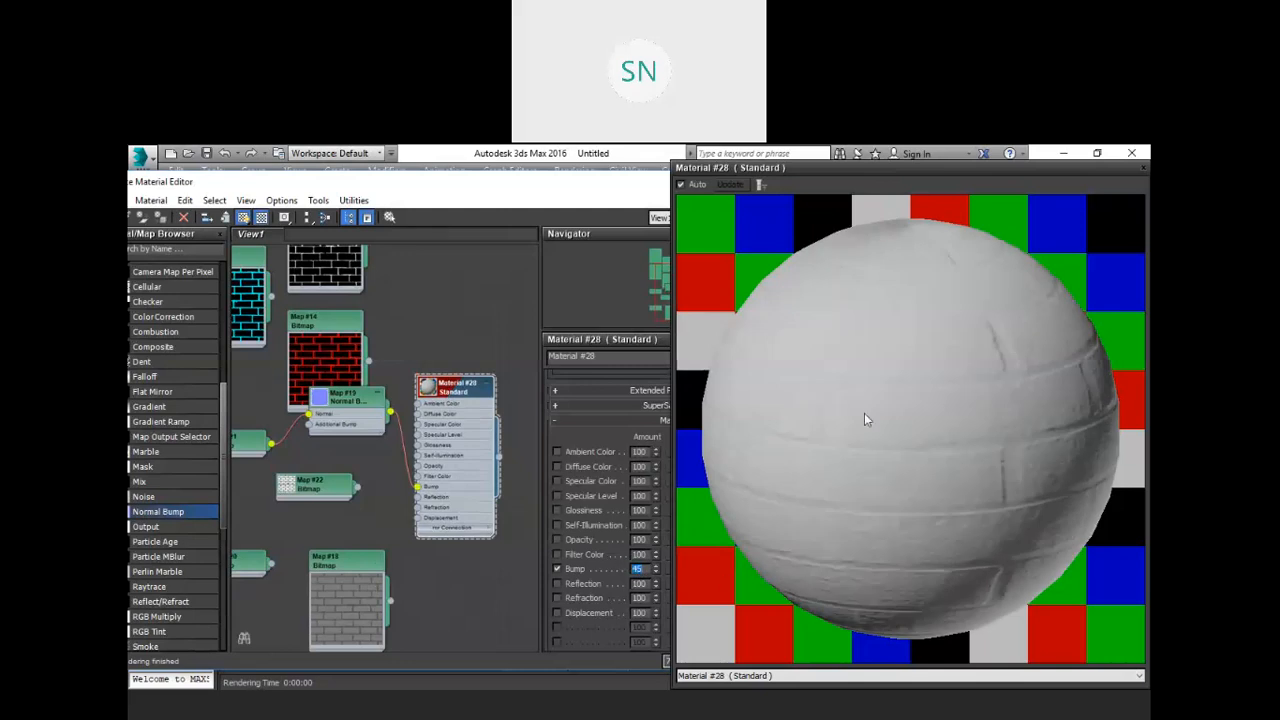
# Connect the red brick bitmap Map #14 to the material's Self-Illumination slot, then select the Map #12 node.
pyautogui.moveTo(392, 340); pyautogui.dragTo(432, 395, button='middle')
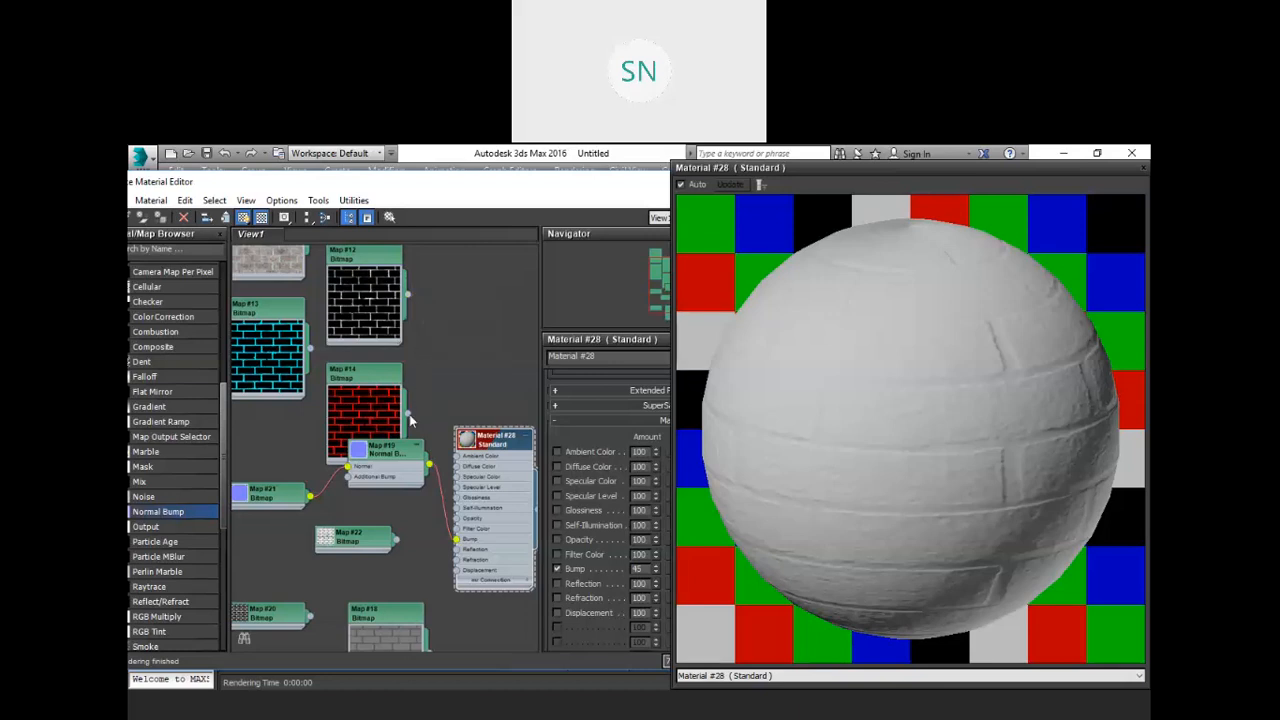
pyautogui.moveTo(408, 413); pyautogui.dragTo(457, 510)
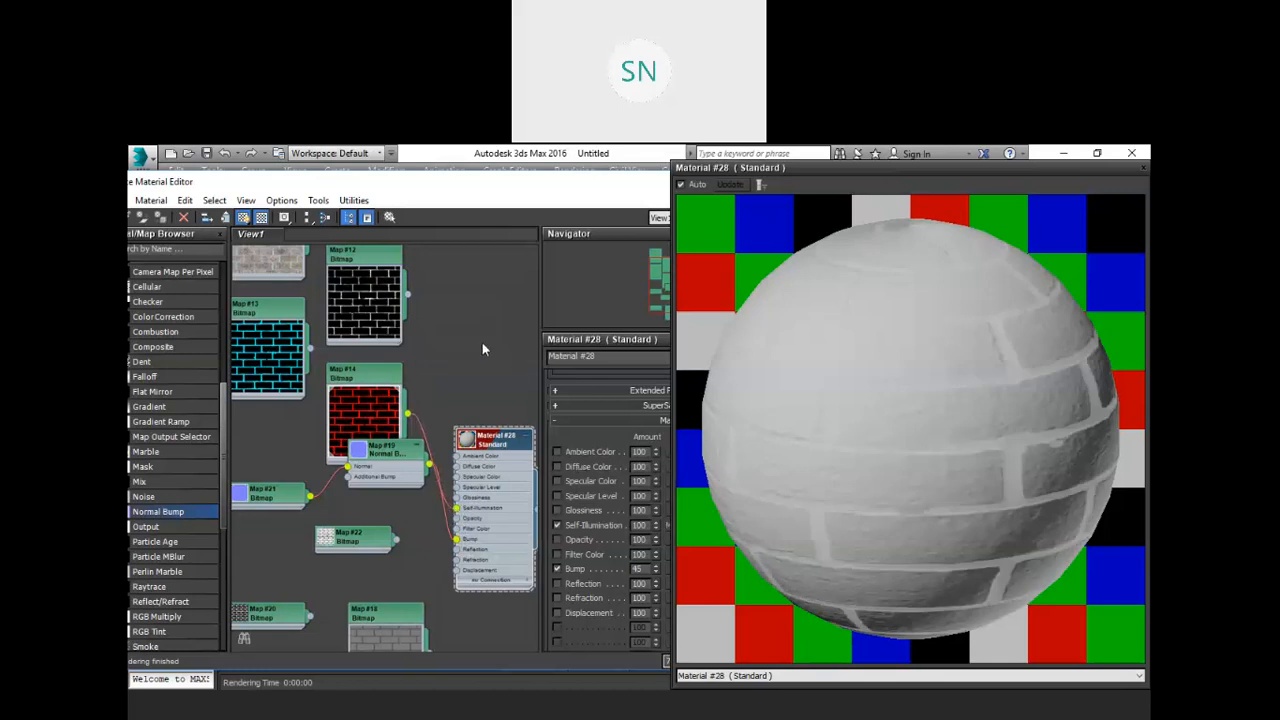
pyautogui.moveTo(486, 320); pyautogui.dragTo(486, 347, button='middle')
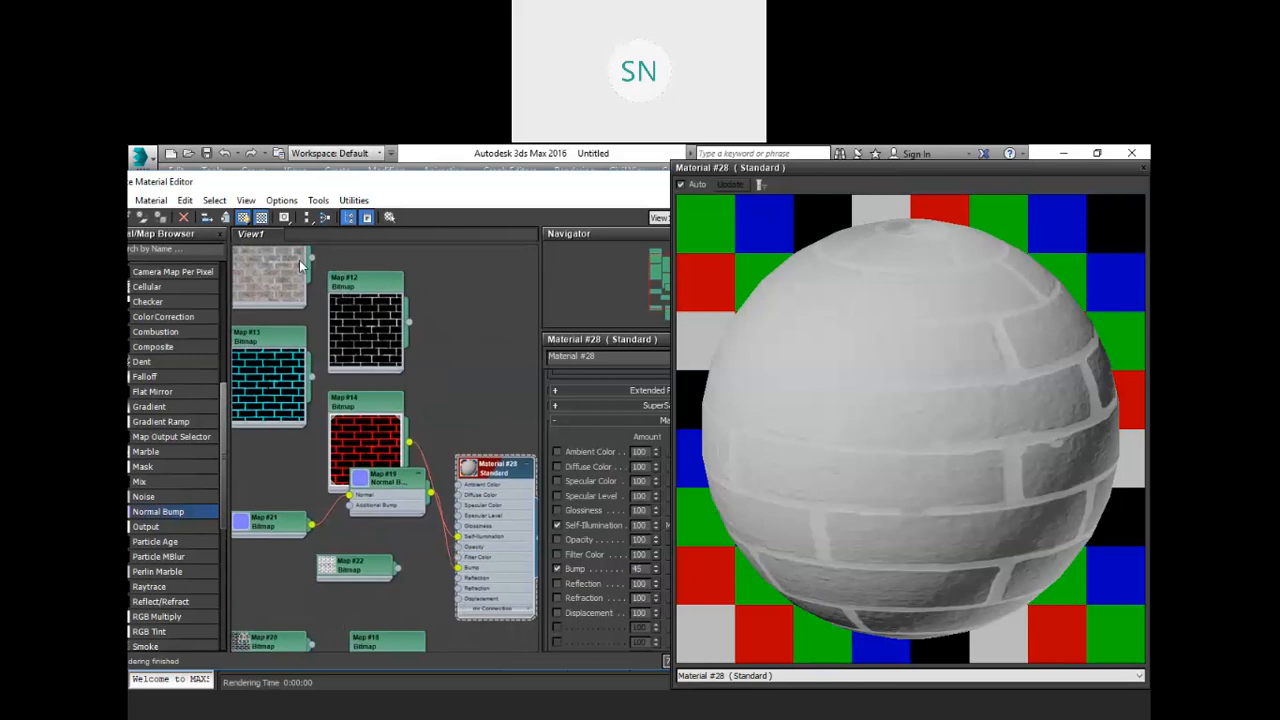
pyautogui.click(368, 298)
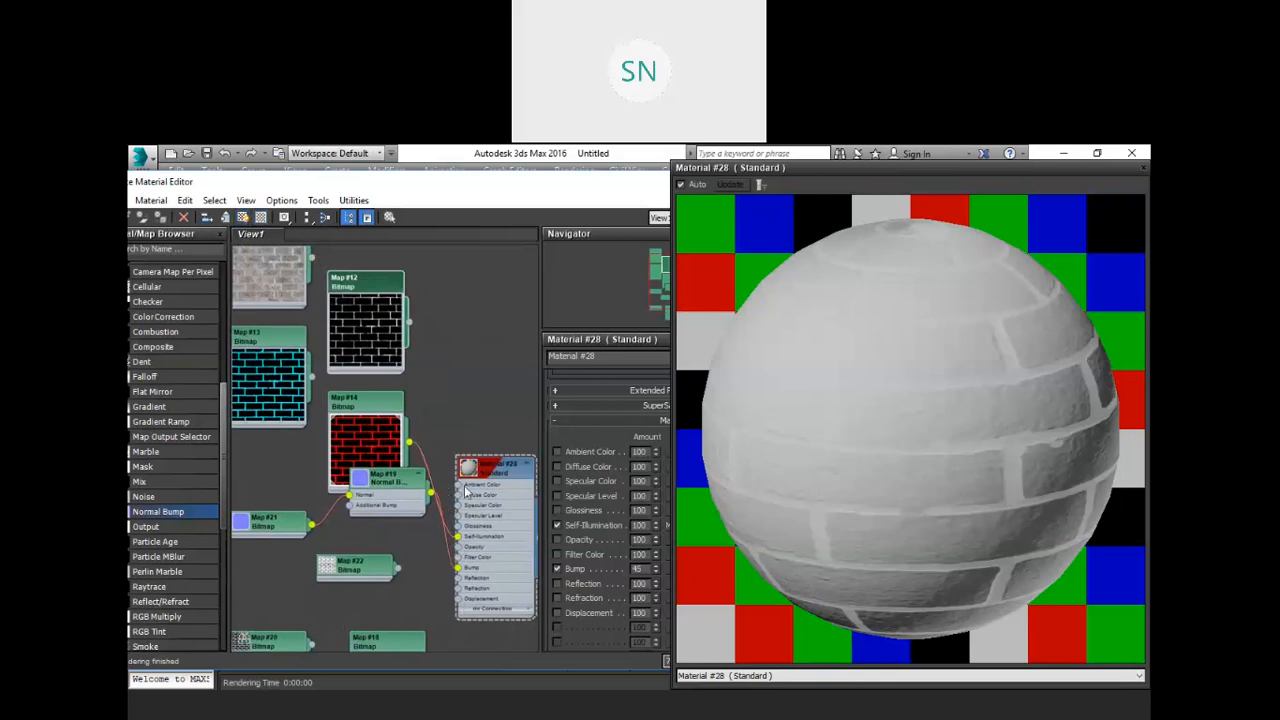
# Connect the brick bitmap Map #11 to the Standard material's Diffuse Color slot.
pyautogui.moveTo(457, 495); pyautogui.dragTo(312, 367)
pyautogui.scroll(-5, 407, 362)
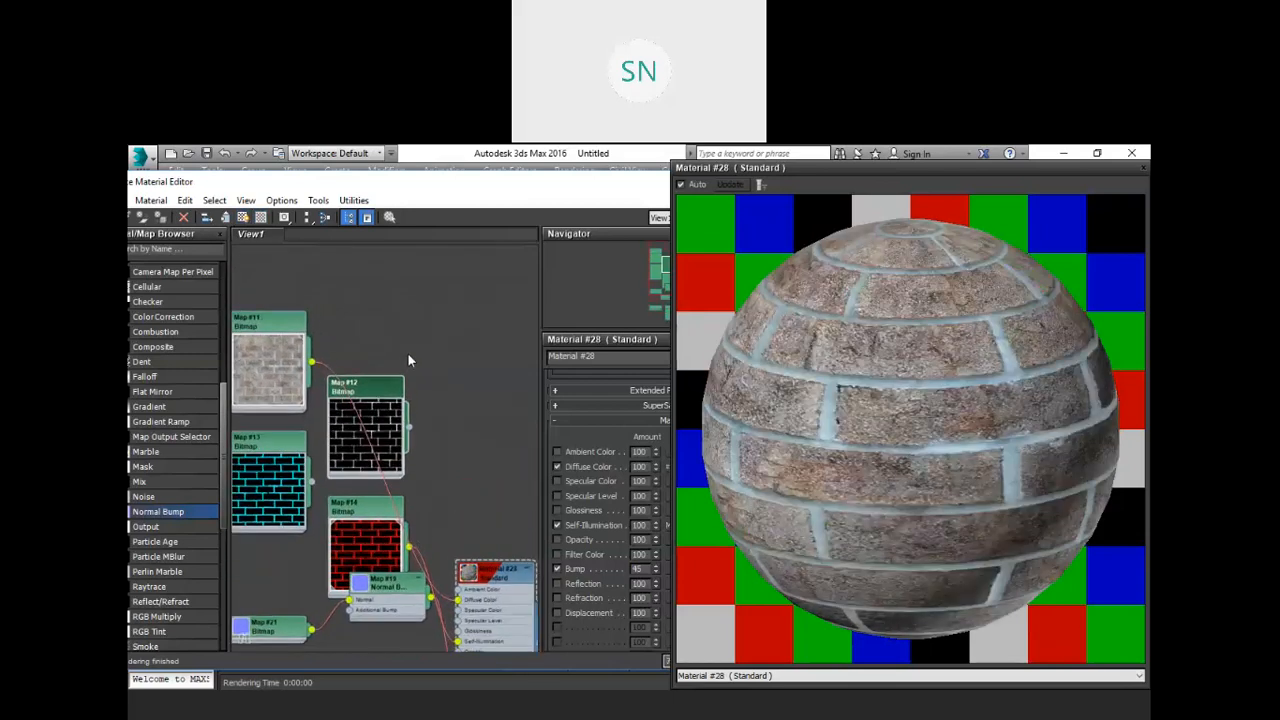
pyautogui.moveTo(441, 386); pyautogui.dragTo(349, 325, button='middle')
pyautogui.scroll(-3, 345, 328)
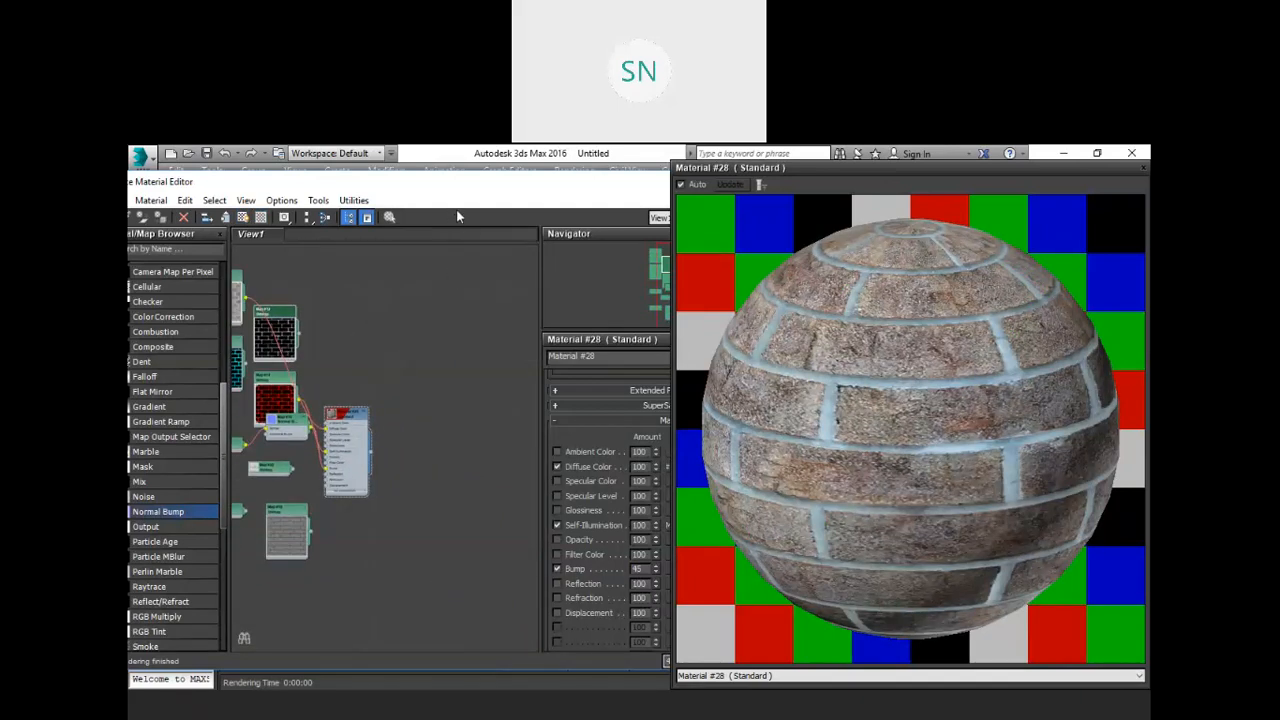
pyautogui.moveTo(400, 367); pyautogui.dragTo(437, 428, button='middle')
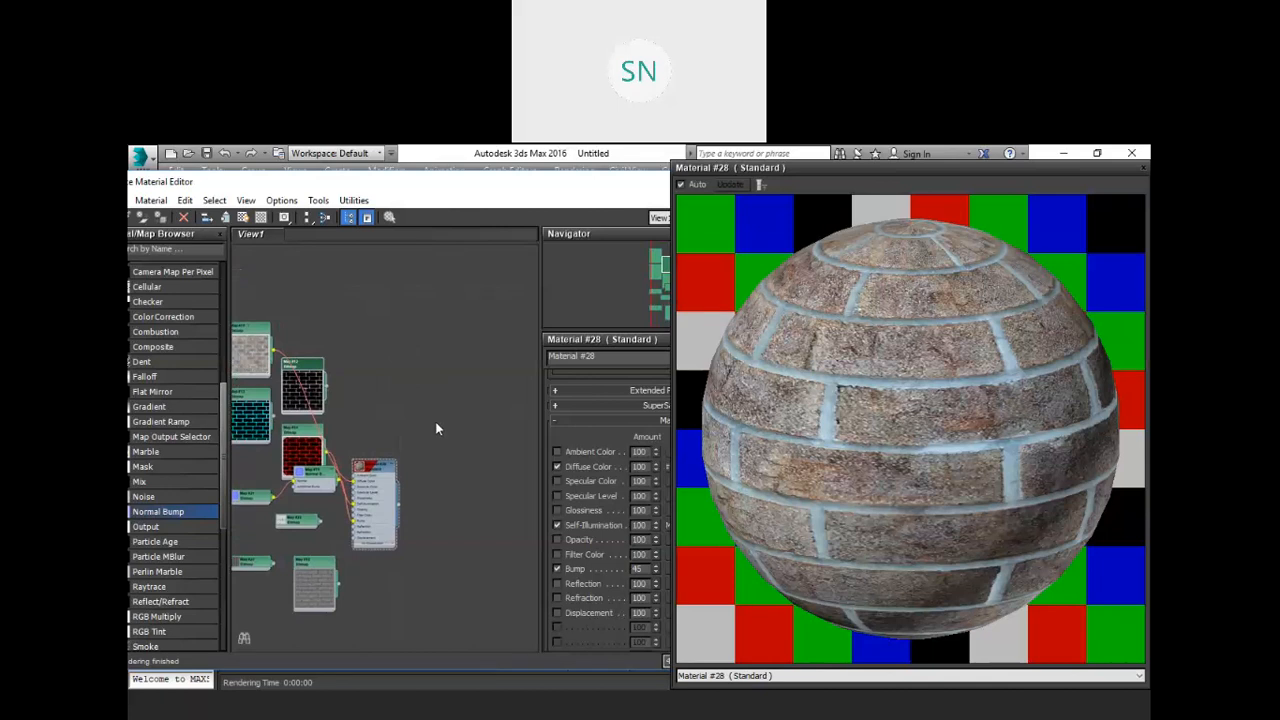
# Dock the material preview window and close it, then shift the Slate Material Editor so its whole window is visible.
pyautogui.doubleClick(984, 170)
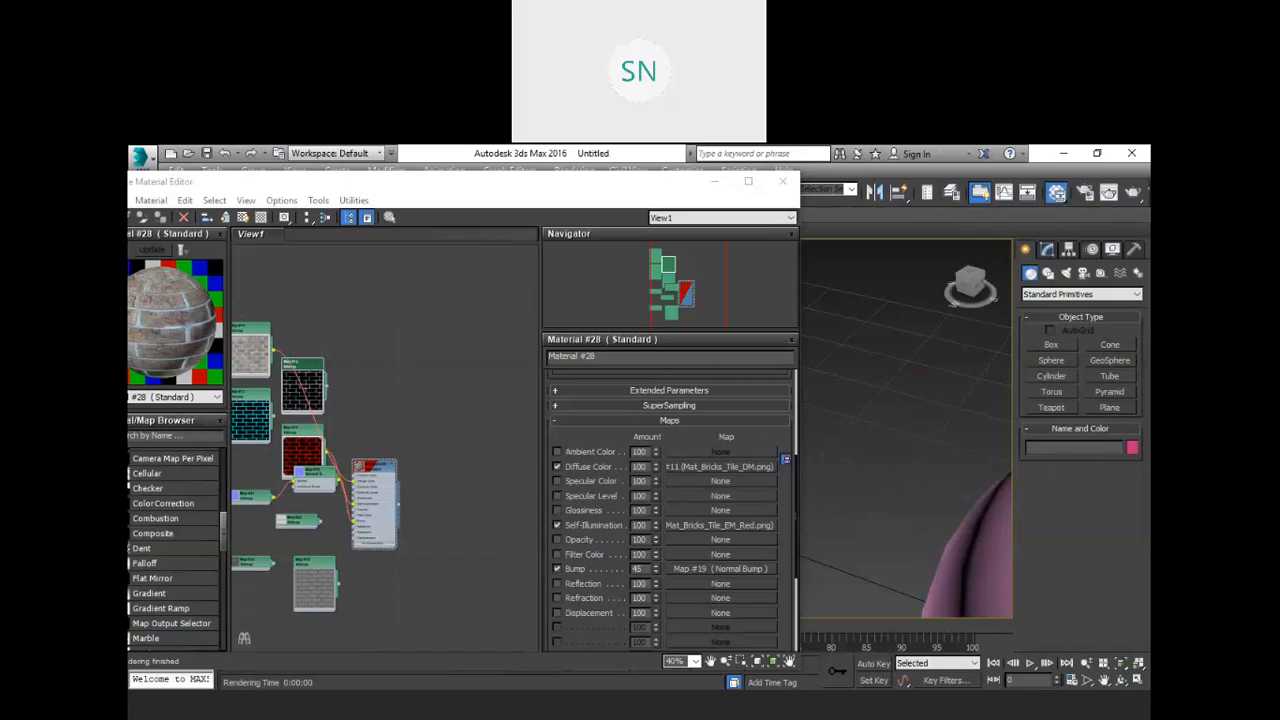
pyautogui.click(220, 233)
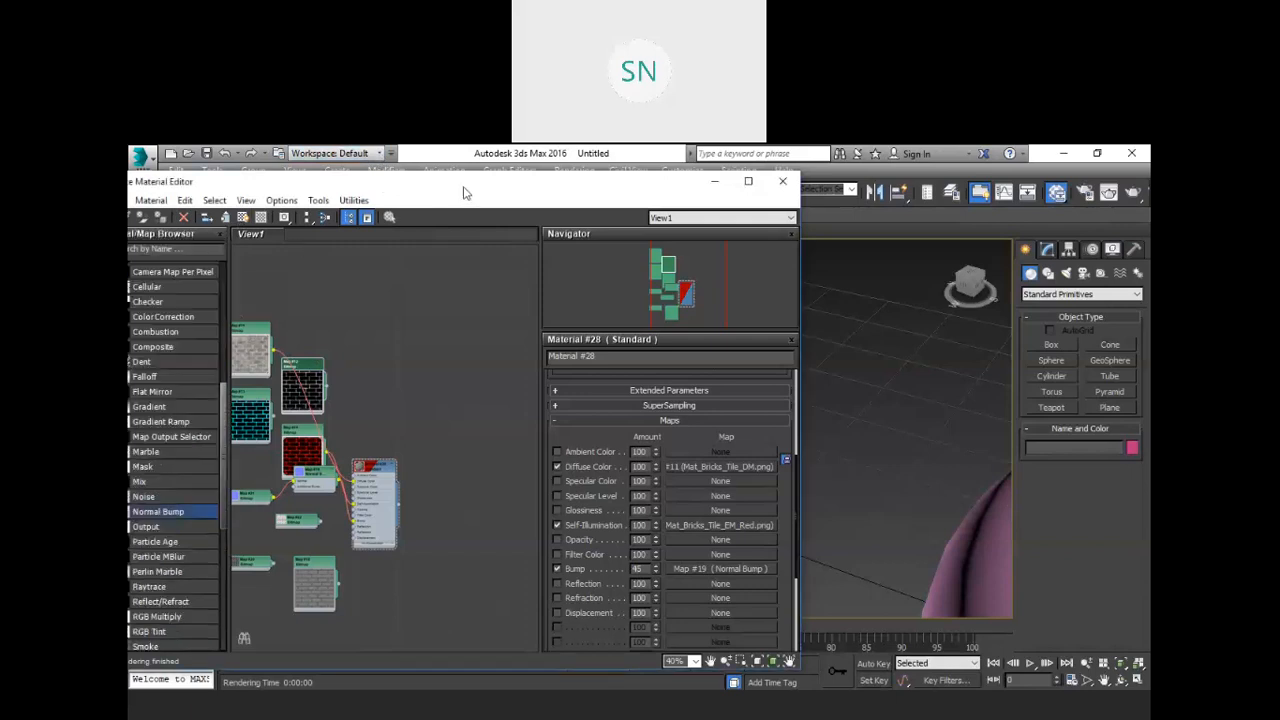
pyautogui.moveTo(495, 184); pyautogui.dragTo(589, 179)
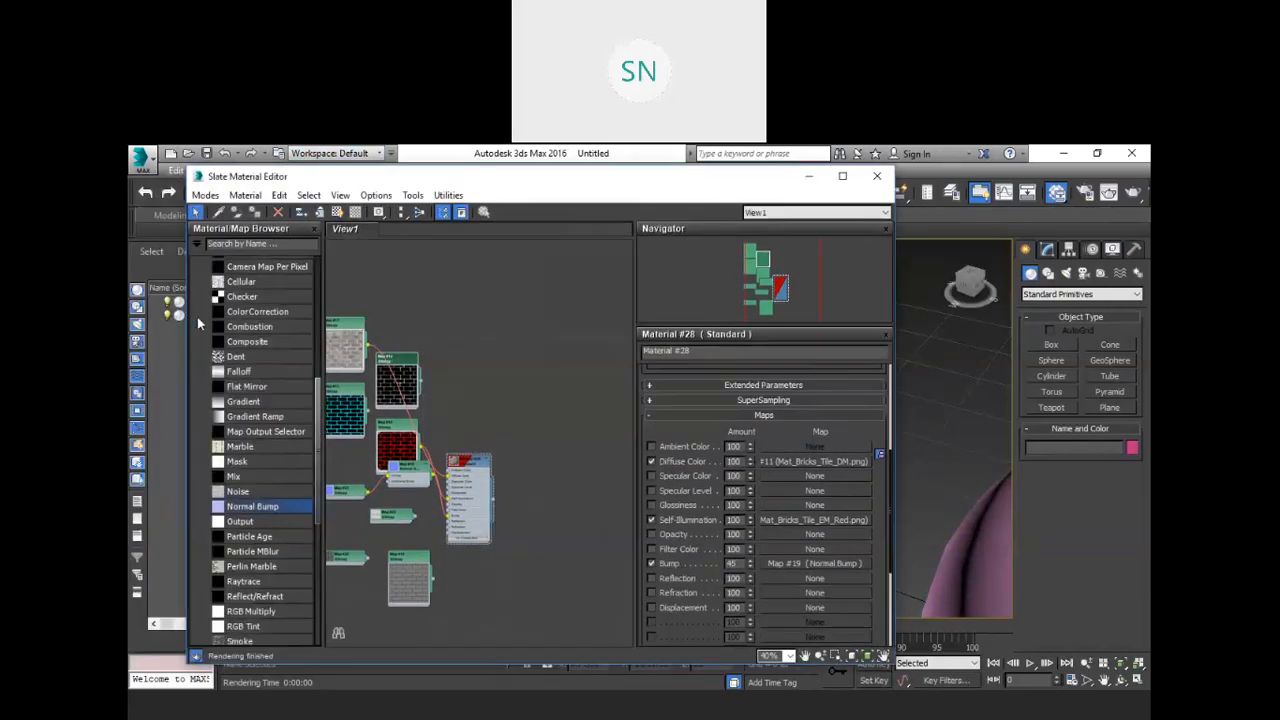
# Add a Raytrace material to the node view and arrange it beside the Standard material, slightly higher.
pyautogui.scroll(5, 227, 323)
pyautogui.scroll(3, 227, 323)
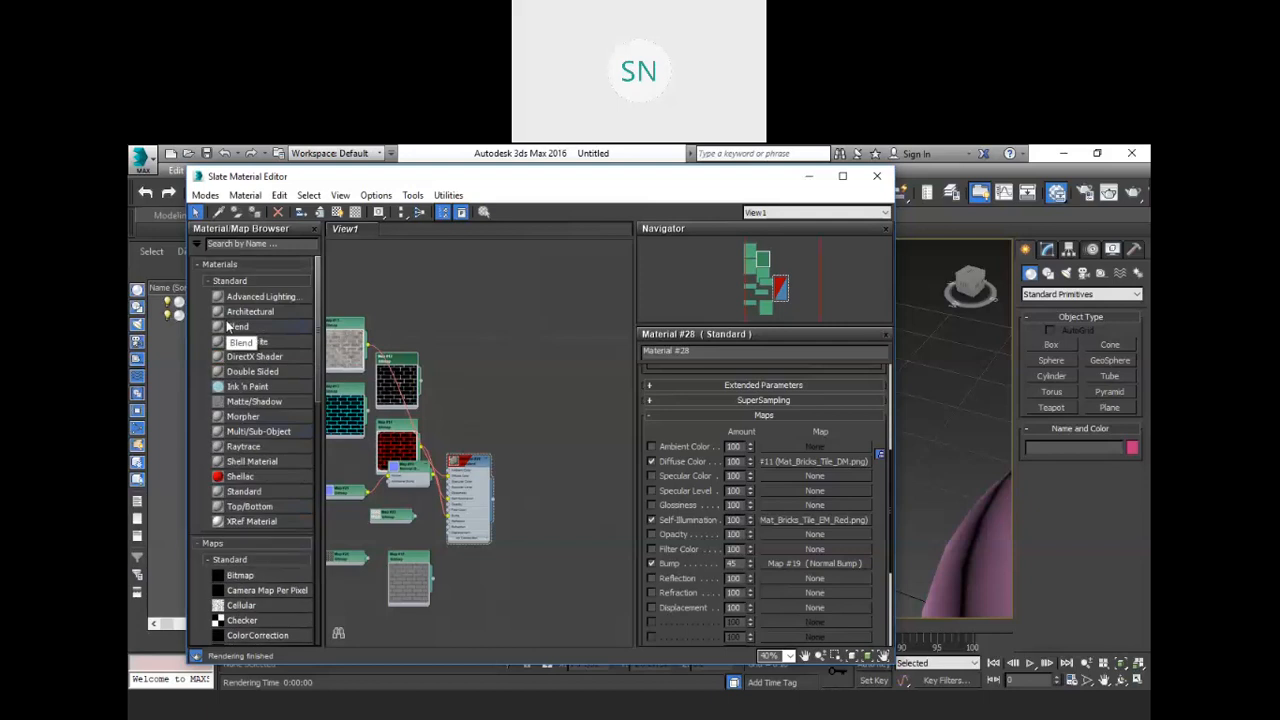
pyautogui.click(242, 447)
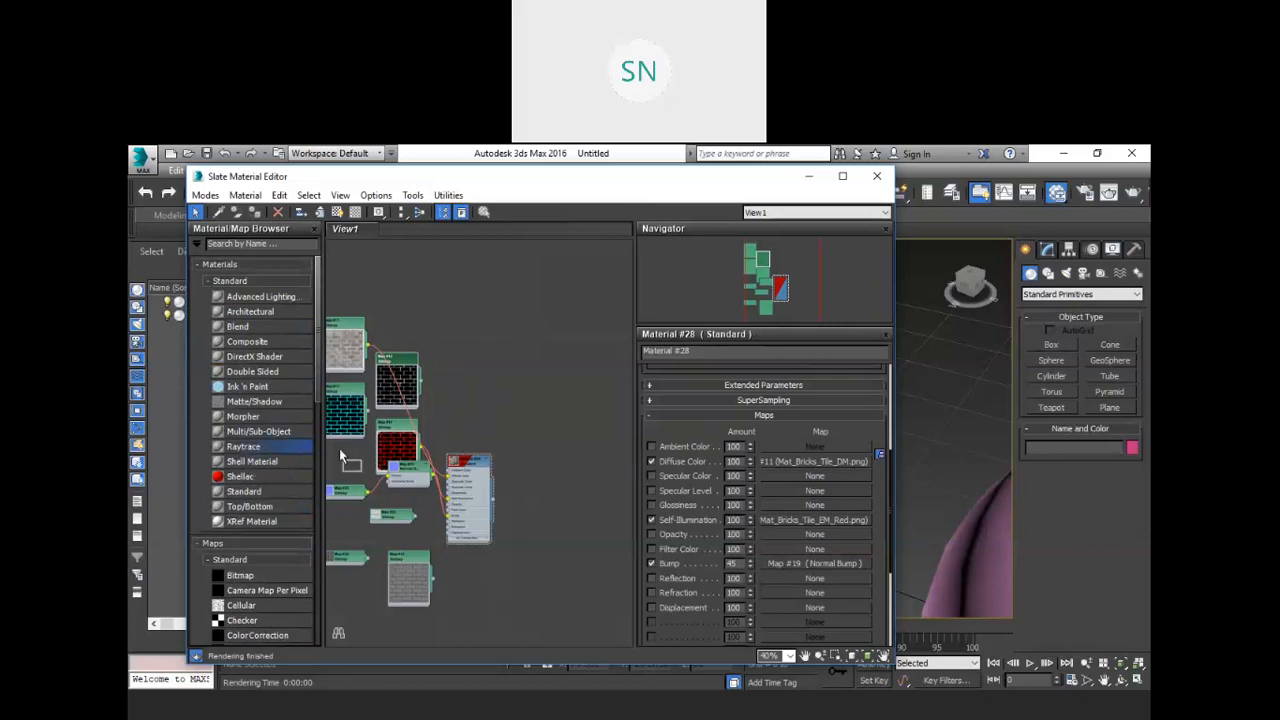
pyautogui.click(545, 413)
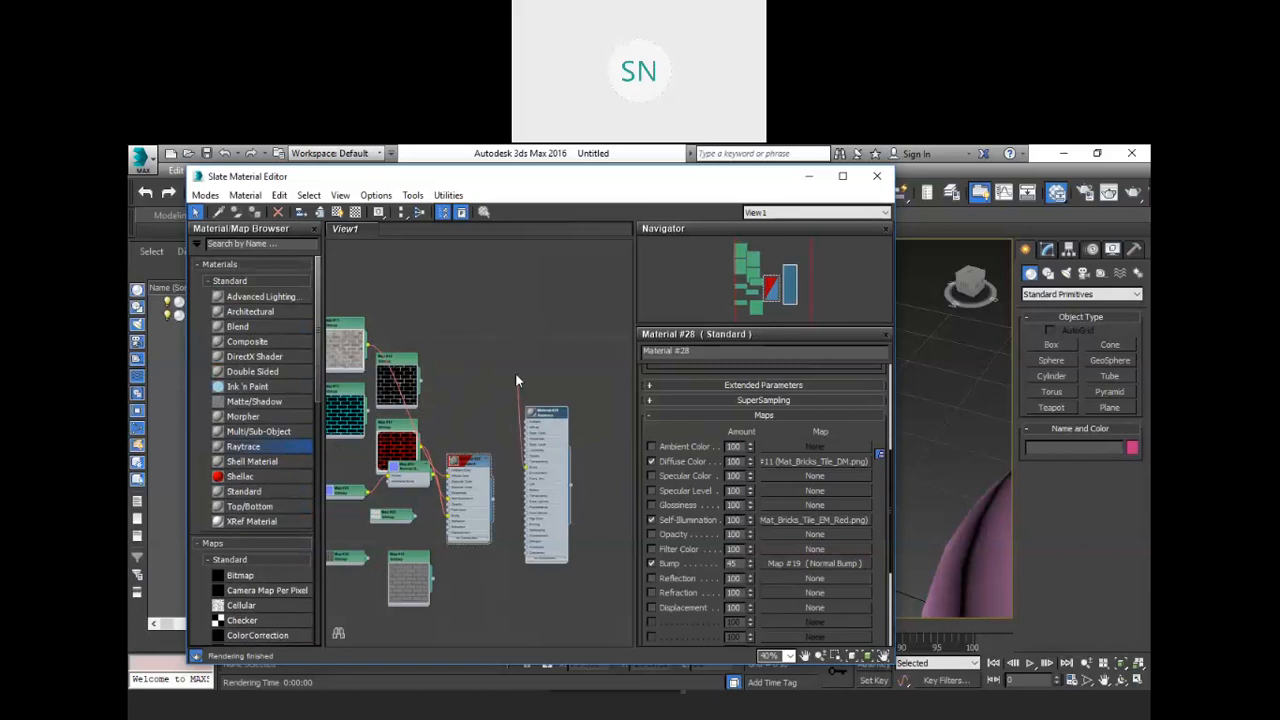
pyautogui.scroll(4, 545, 429)
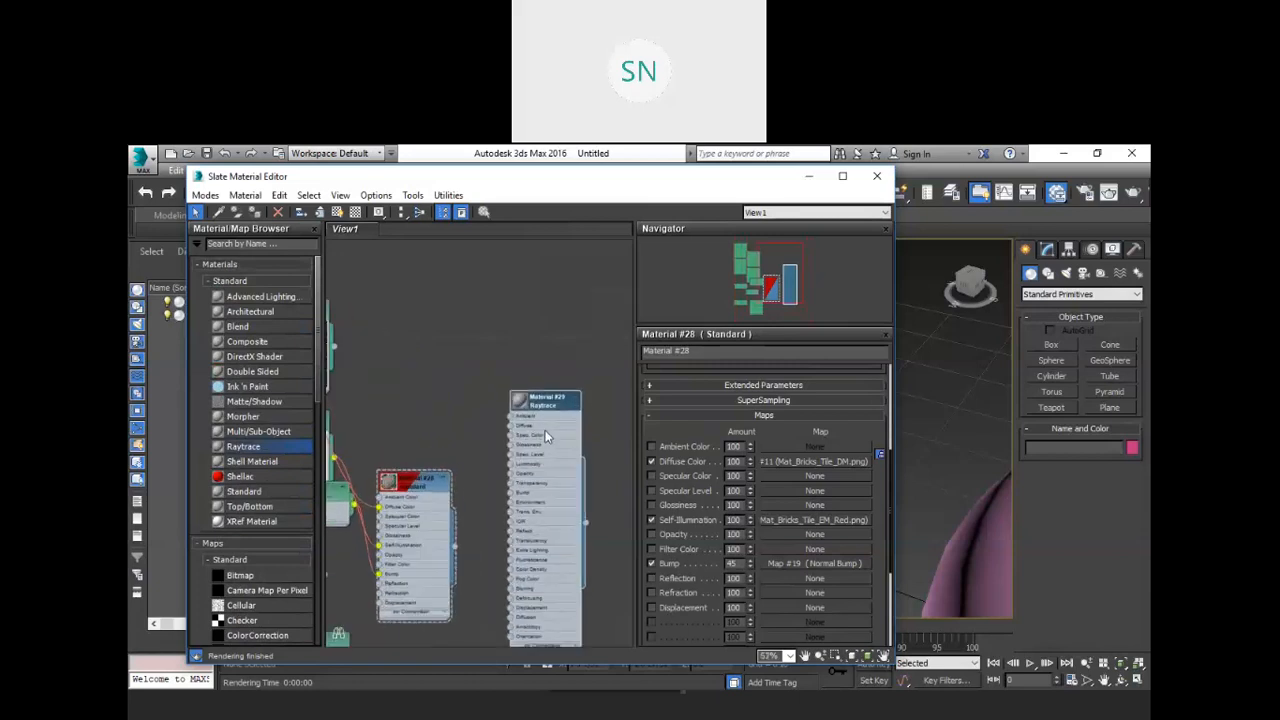
pyautogui.scroll(2, 524, 455)
pyautogui.scroll(-3, 546, 366)
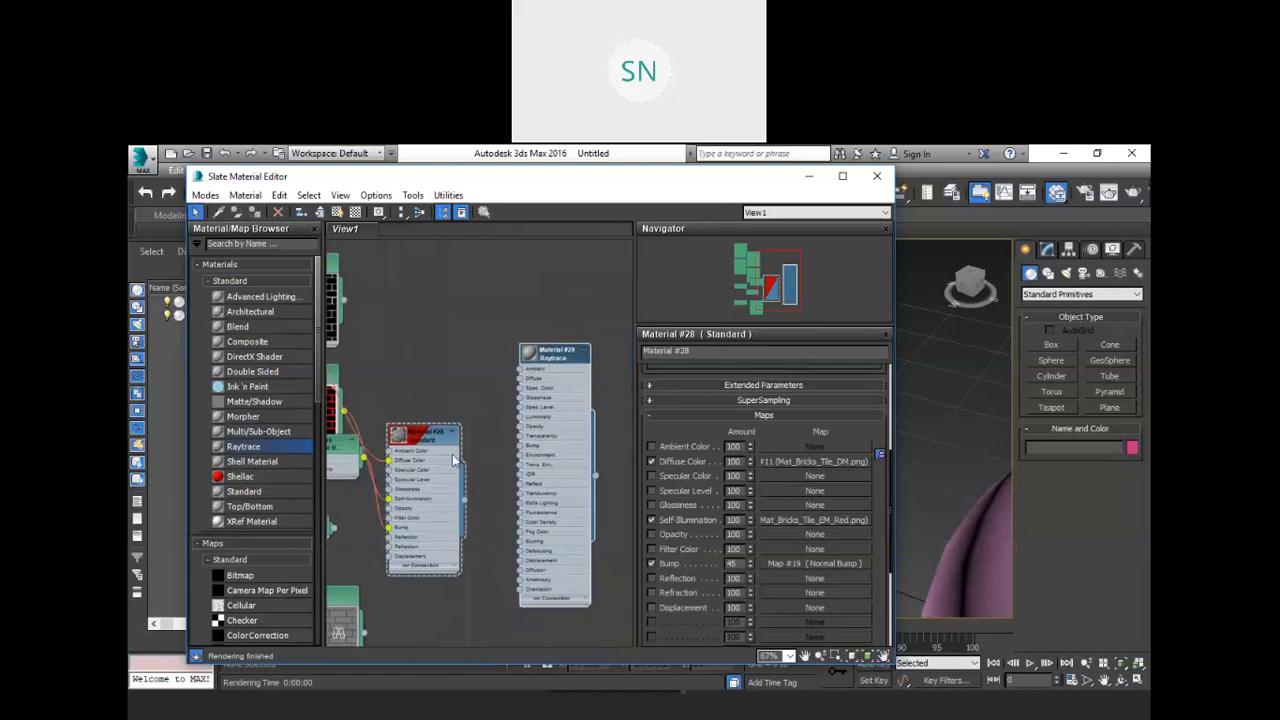
pyautogui.moveTo(412, 441); pyautogui.dragTo(431, 450)
pyautogui.moveTo(558, 364); pyautogui.dragTo(548, 265)
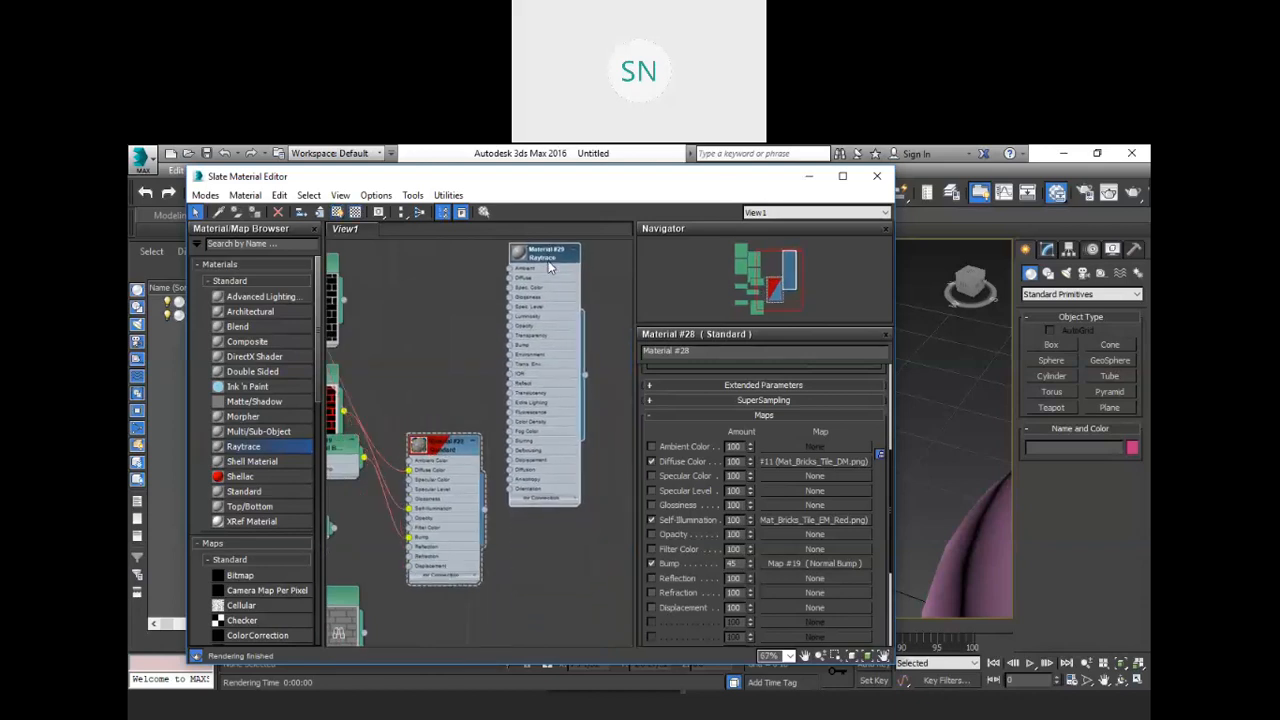
# Display the Raytrace material's parameters.
pyautogui.click(979, 434)
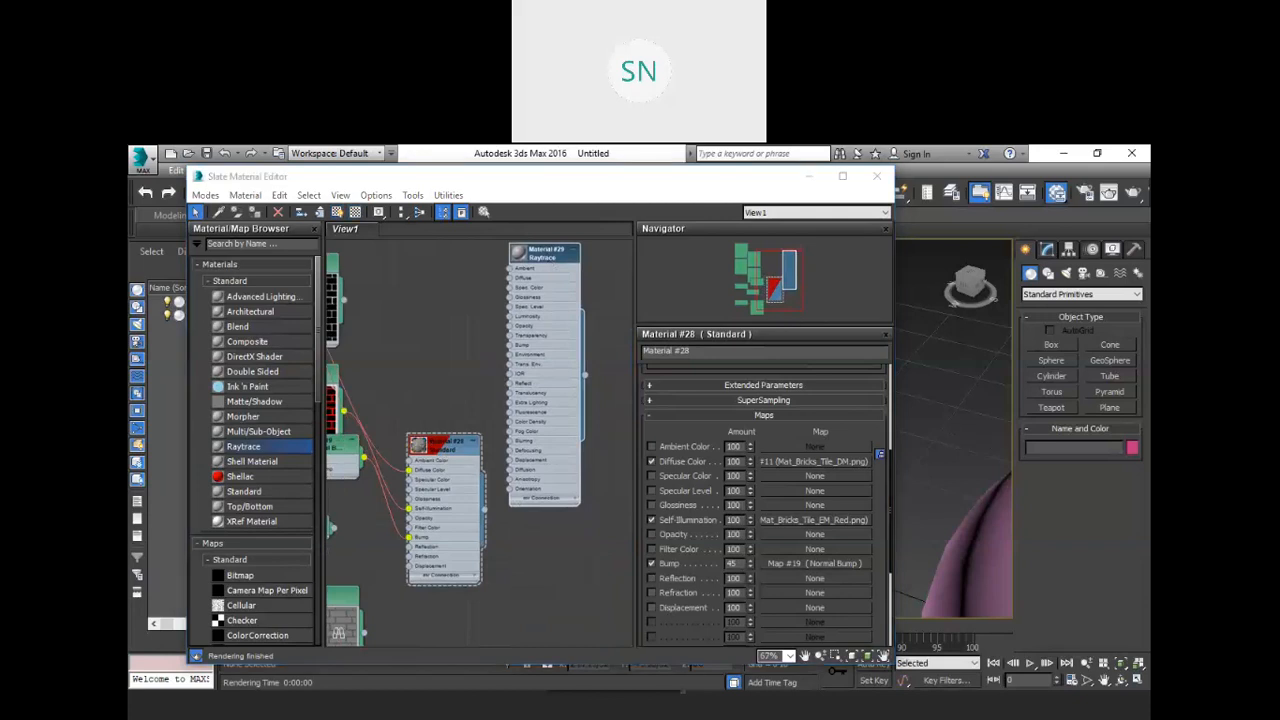
pyautogui.click(547, 257)
pyautogui.doubleClick(547, 257)
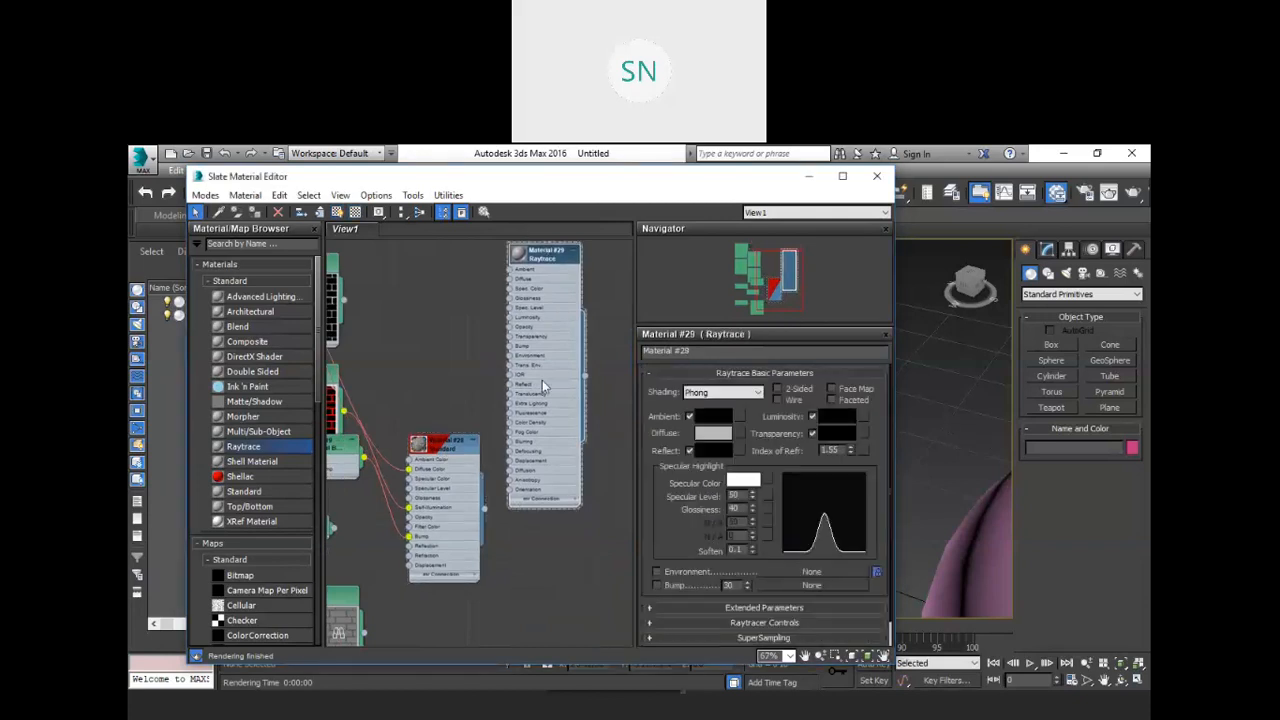
# Assign the Raytrace material to the pink sphere and turn on its shaded viewport display and preview background.
pyautogui.moveTo(655, 177); pyautogui.dragTo(684, 510)
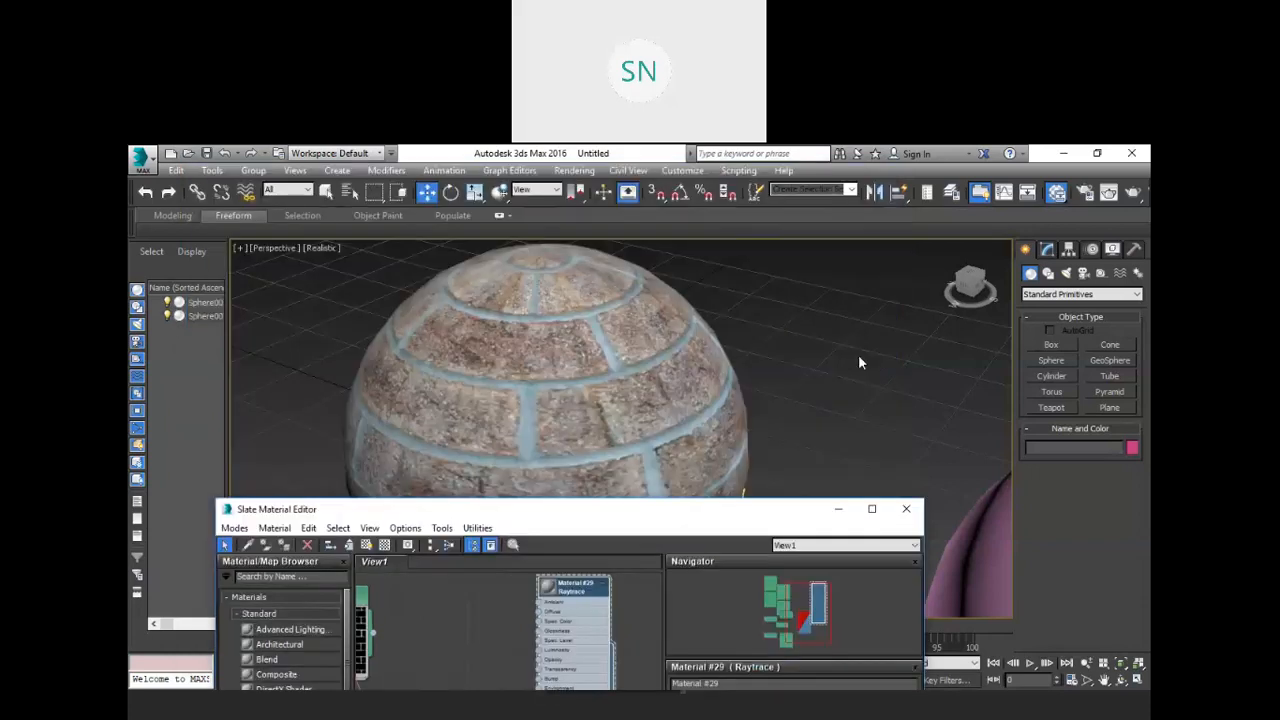
pyautogui.scroll(-5, 858, 354)
pyautogui.moveTo(858, 354); pyautogui.dragTo(688, 283, button='middle')
pyautogui.click(738, 350)
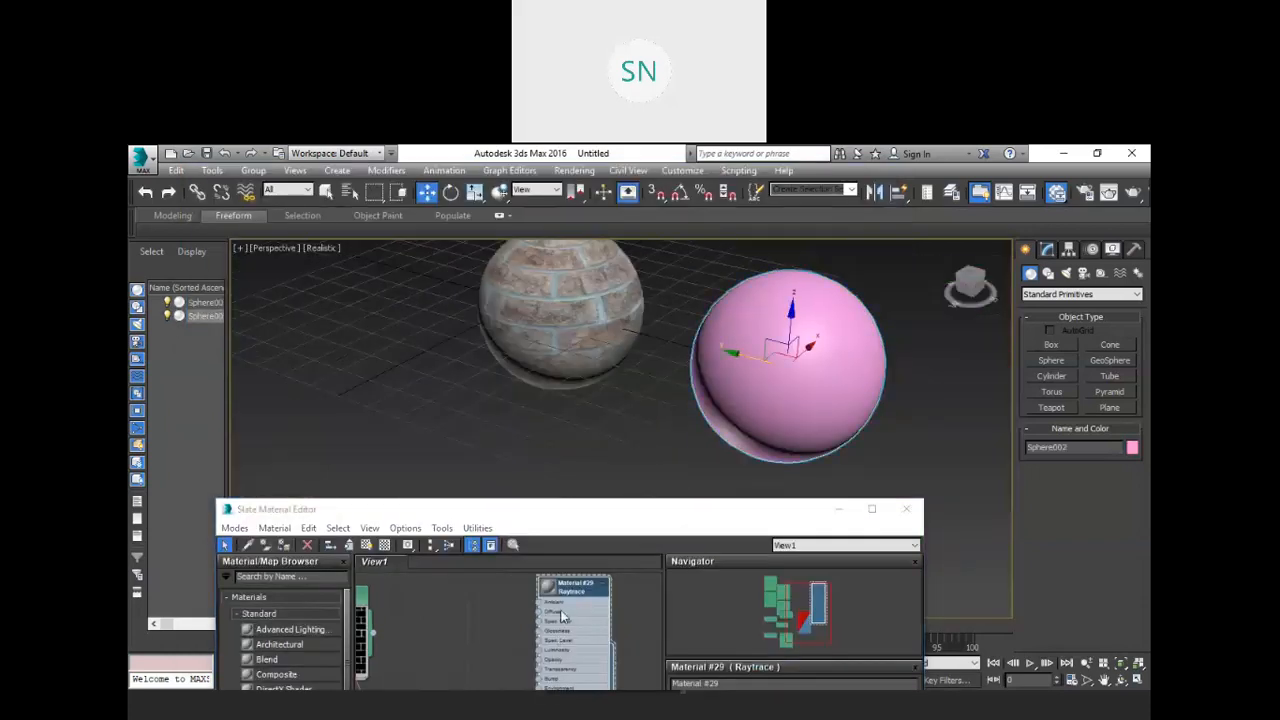
pyautogui.rightClick(564, 596)
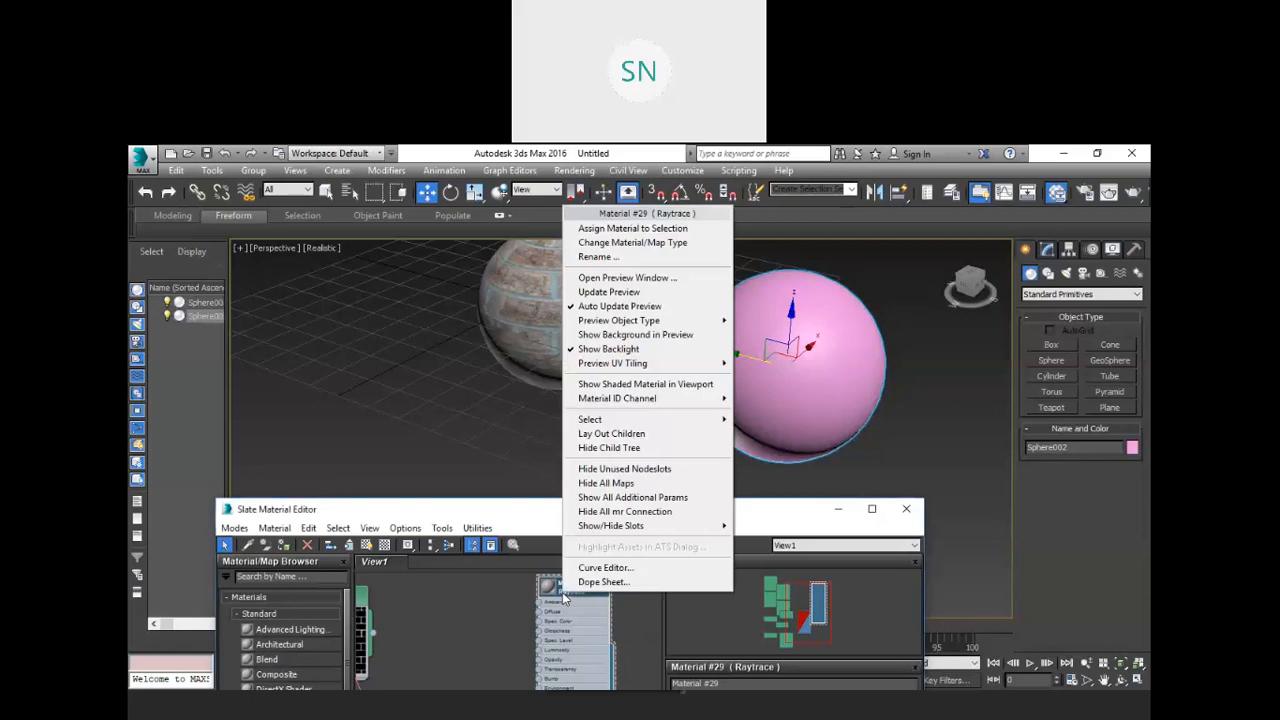
pyautogui.click(636, 228)
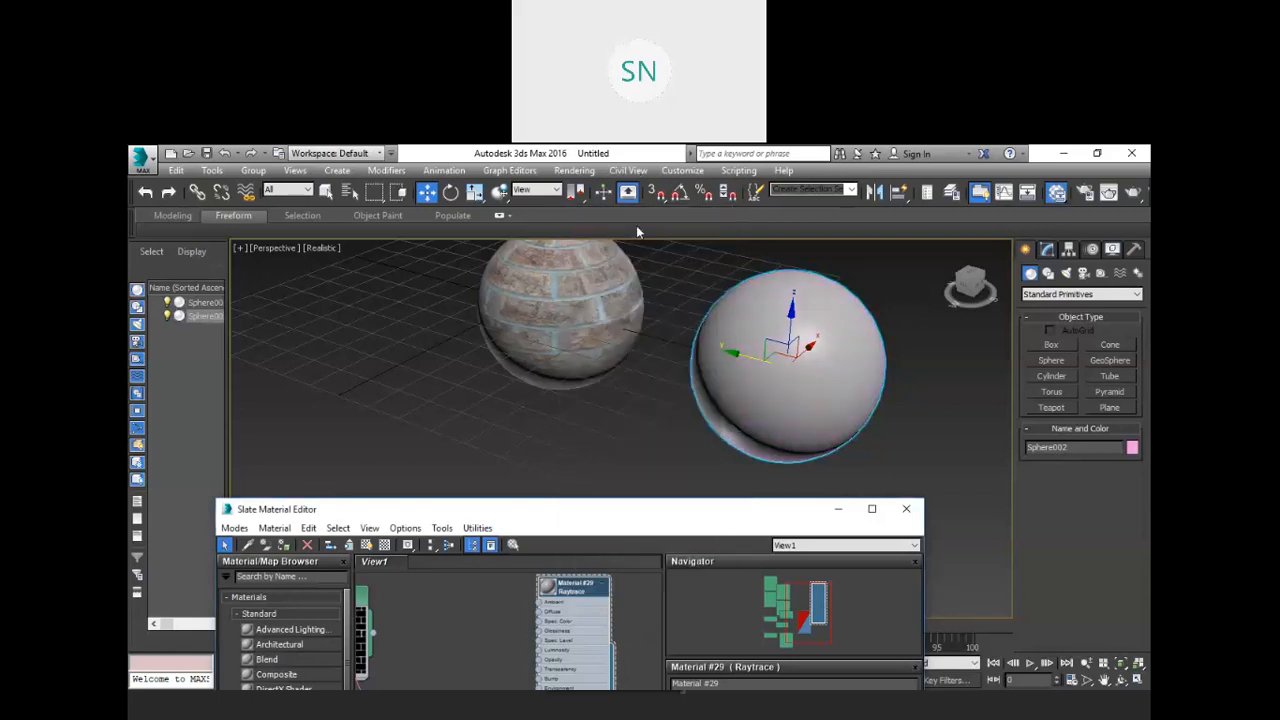
pyautogui.click(367, 546)
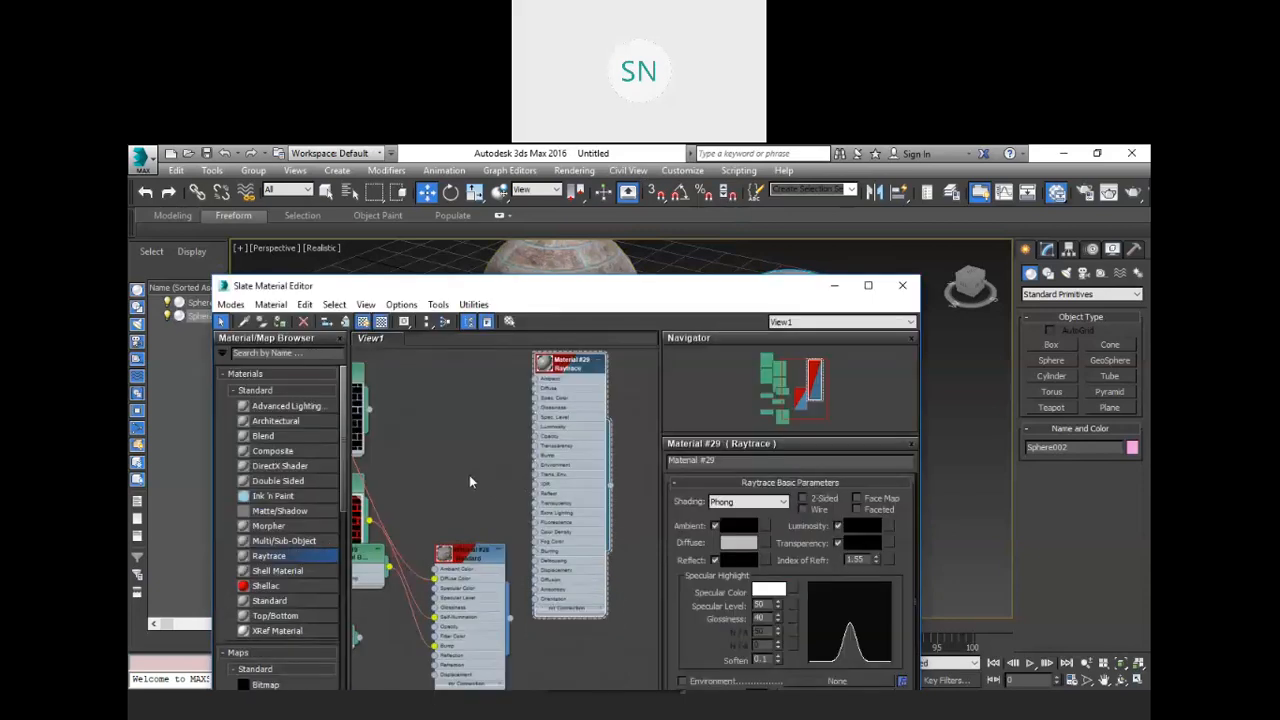
# Try to connect the Map #21 bitmap to the Raytrace material's node.
pyautogui.moveTo(491, 460); pyautogui.dragTo(581, 463, button='middle')
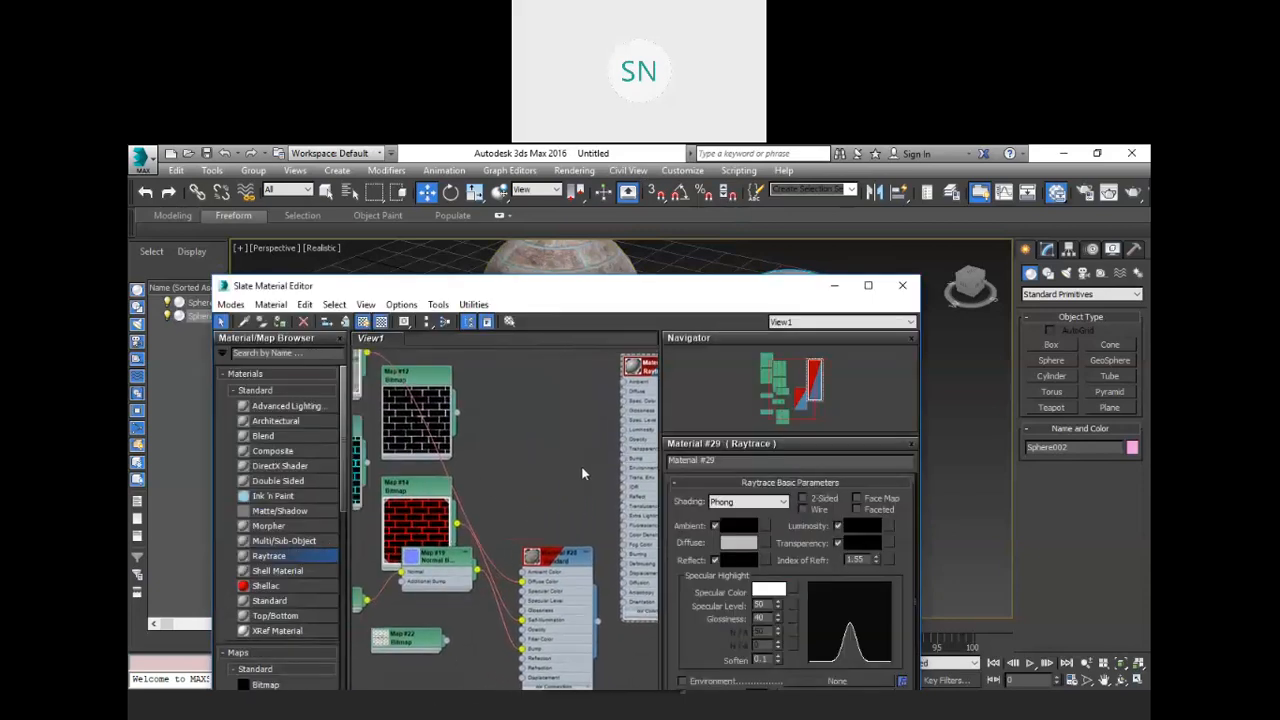
pyautogui.scroll(-2, 565, 469)
pyautogui.moveTo(516, 414); pyautogui.dragTo(530, 373, button='middle')
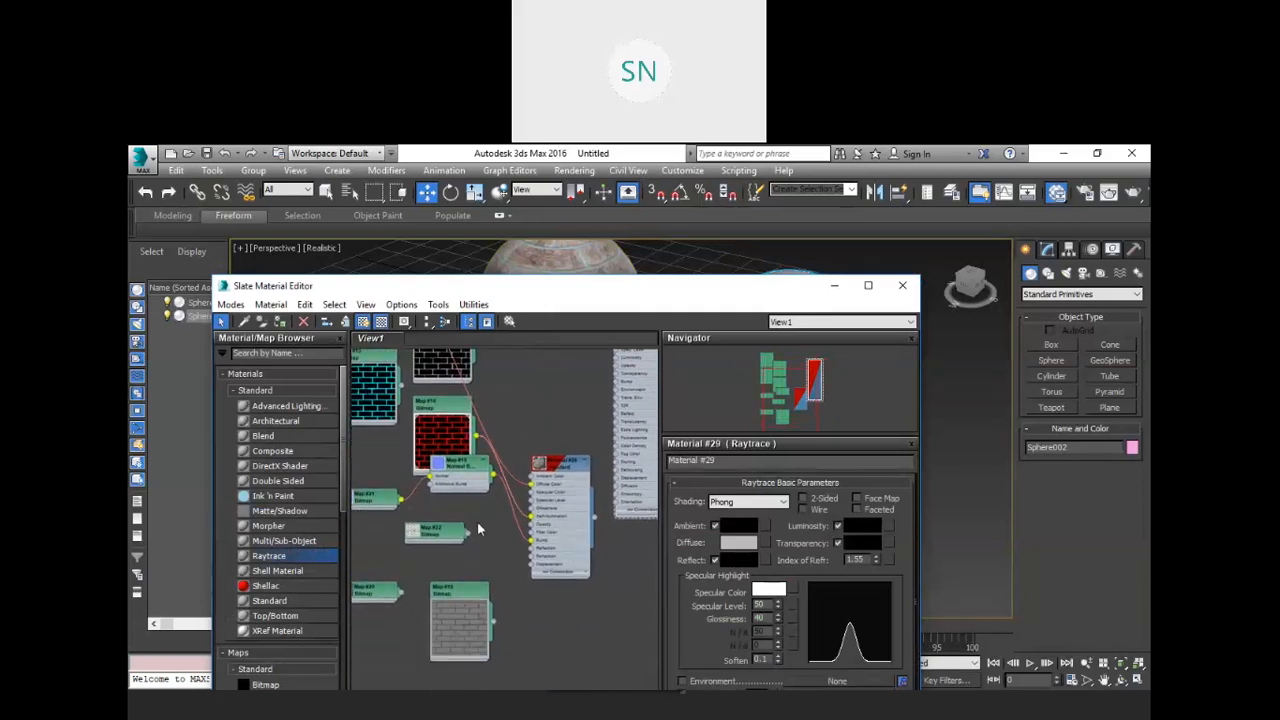
pyautogui.moveTo(405, 503); pyautogui.dragTo(623, 370)
pyautogui.scroll(2, 594, 415)
pyautogui.click(578, 412)
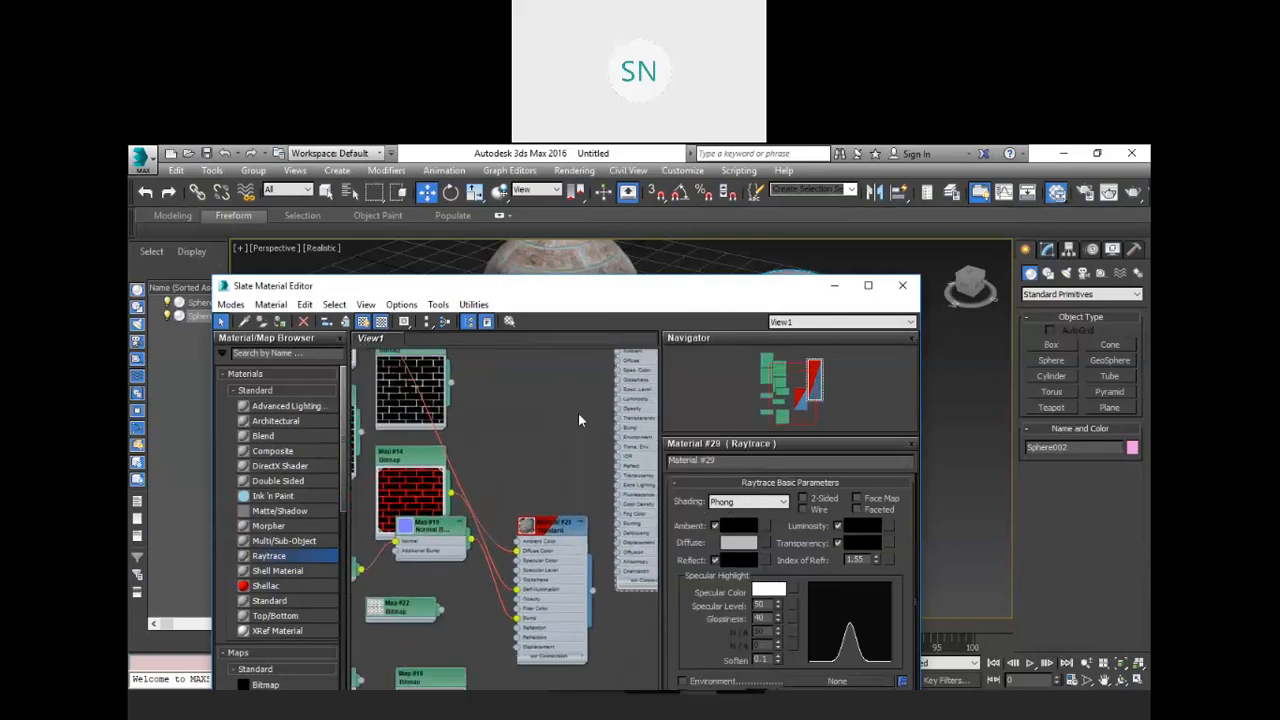
pyautogui.scroll(-2, 578, 412)
pyautogui.moveTo(580, 412); pyautogui.dragTo(553, 416, button='middle')
pyautogui.scroll(3, 557, 426)
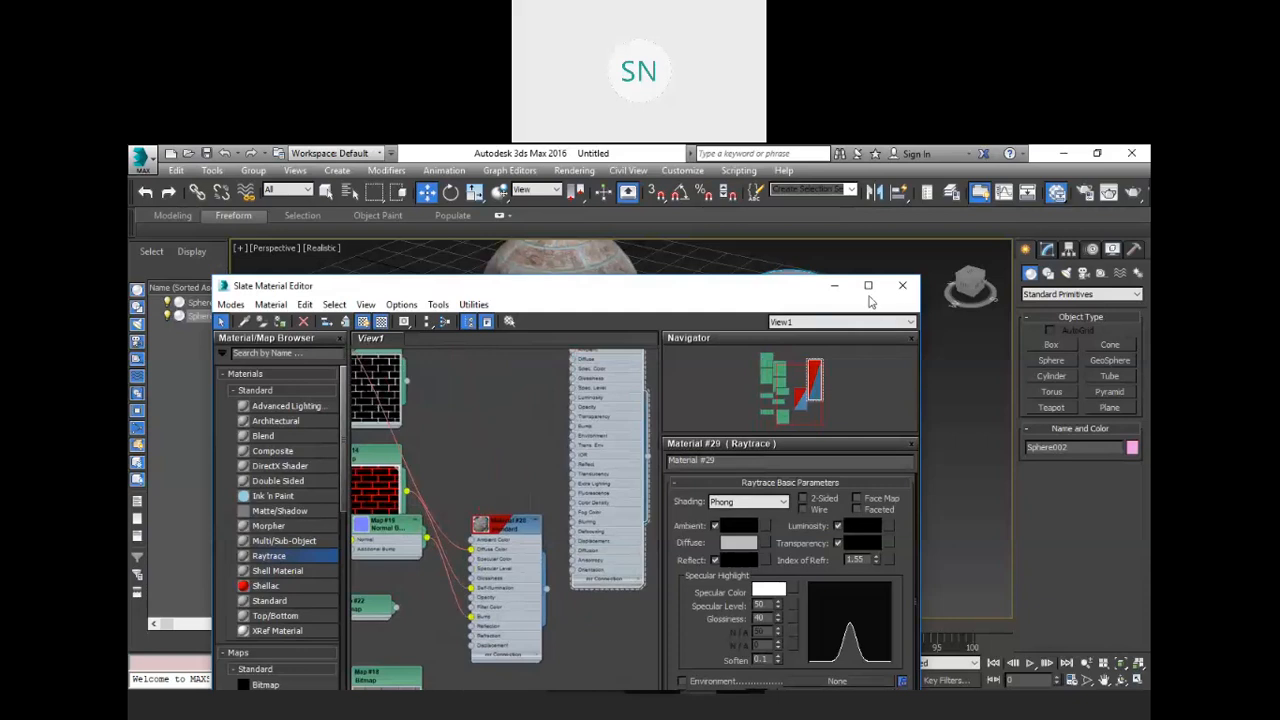
# Maximize the Slate Material Editor and frame the brick bitmaps together with both material nodes.
pyautogui.click(870, 286)
pyautogui.scroll(-3, 648, 389)
pyautogui.moveTo(684, 409); pyautogui.dragTo(728, 441, button='middle')
pyautogui.scroll(3, 549, 382)
pyautogui.moveTo(585, 368); pyautogui.dragTo(594, 400, button='middle')
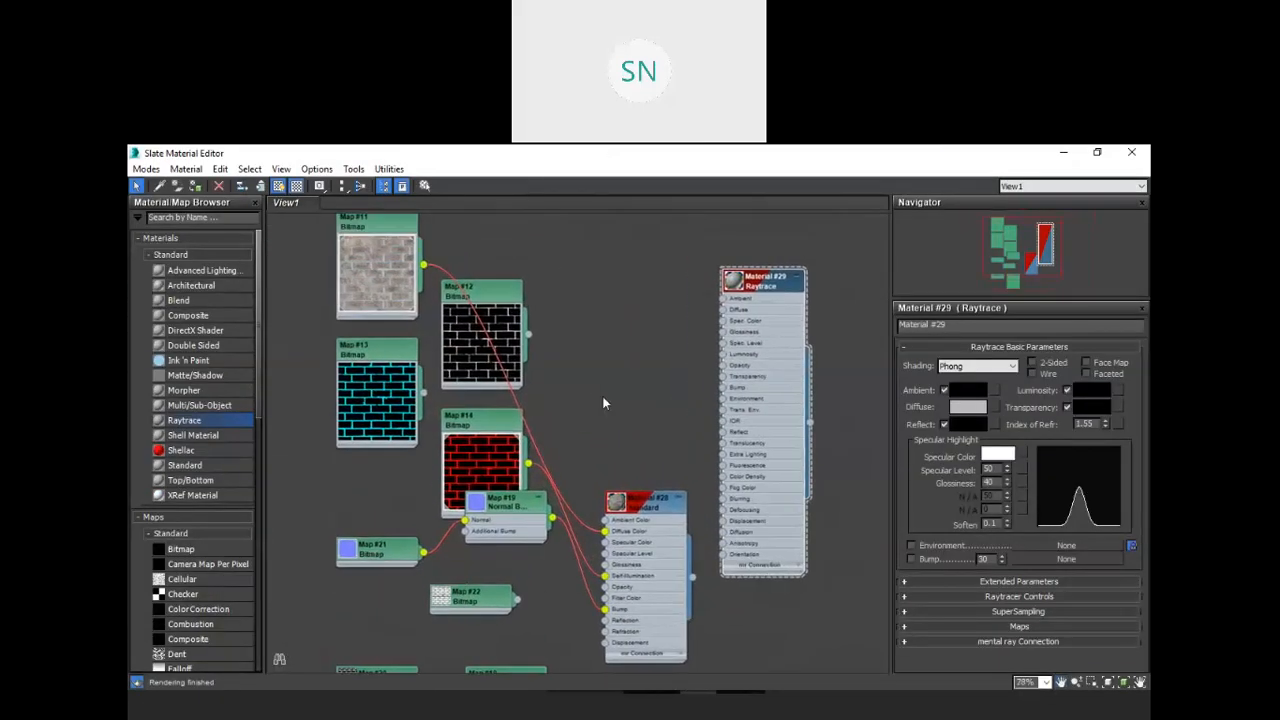
# Enlarge the Raytrace node's thumbnail and assign the material to the selected sphere again.
pyautogui.doubleClick(735, 282)
pyautogui.rightClick(752, 348)
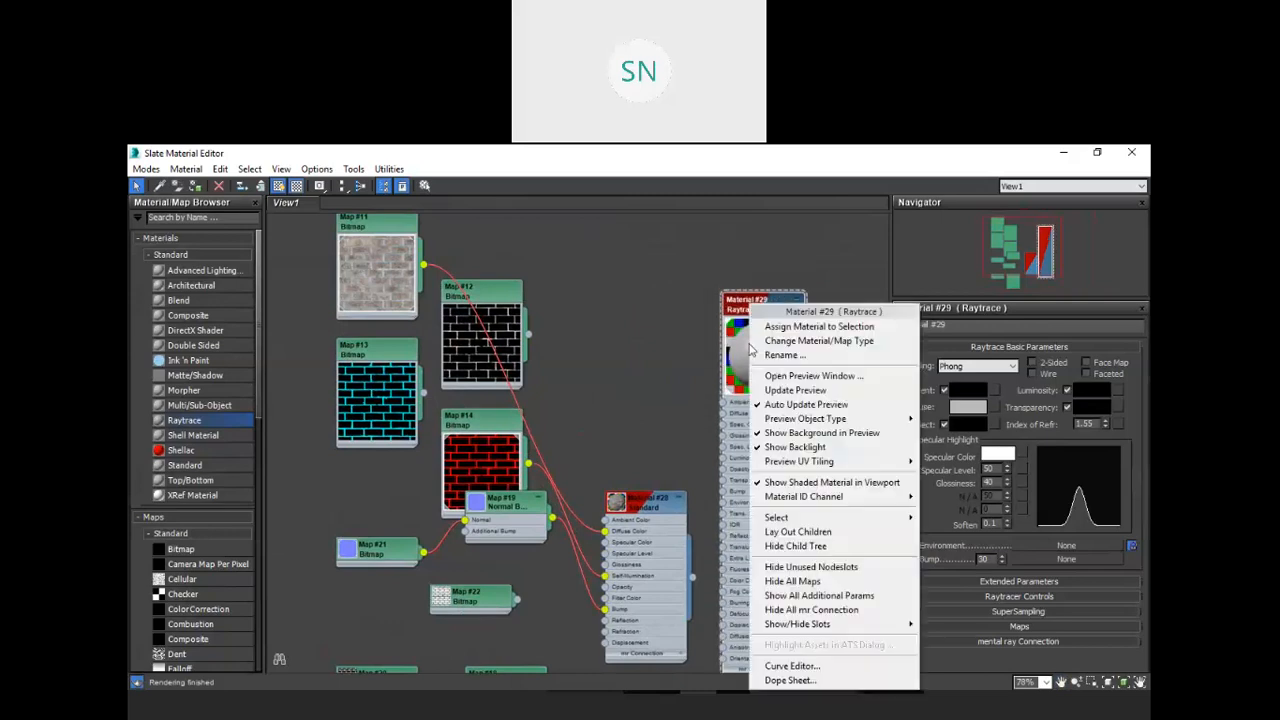
pyautogui.click(811, 330)
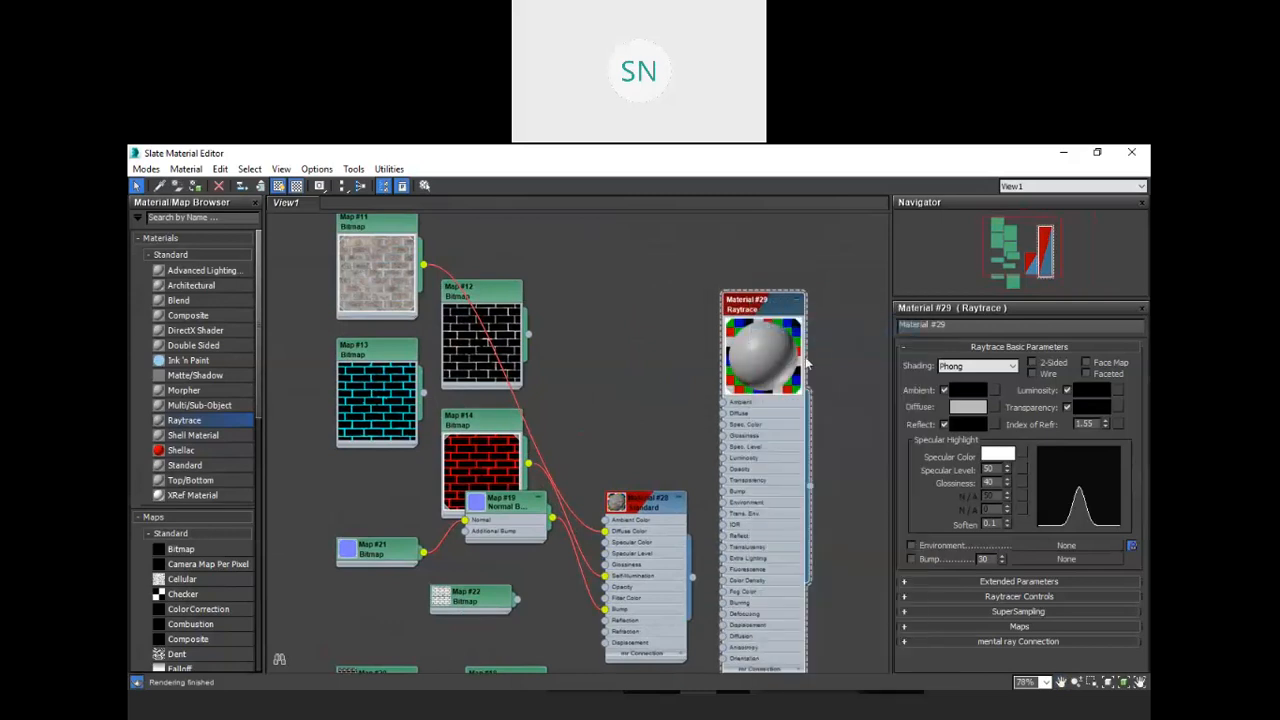
# Open a preview window for the Raytrace material, enlarge it and place it clear of the bitmap nodes.
pyautogui.rightClick(752, 330)
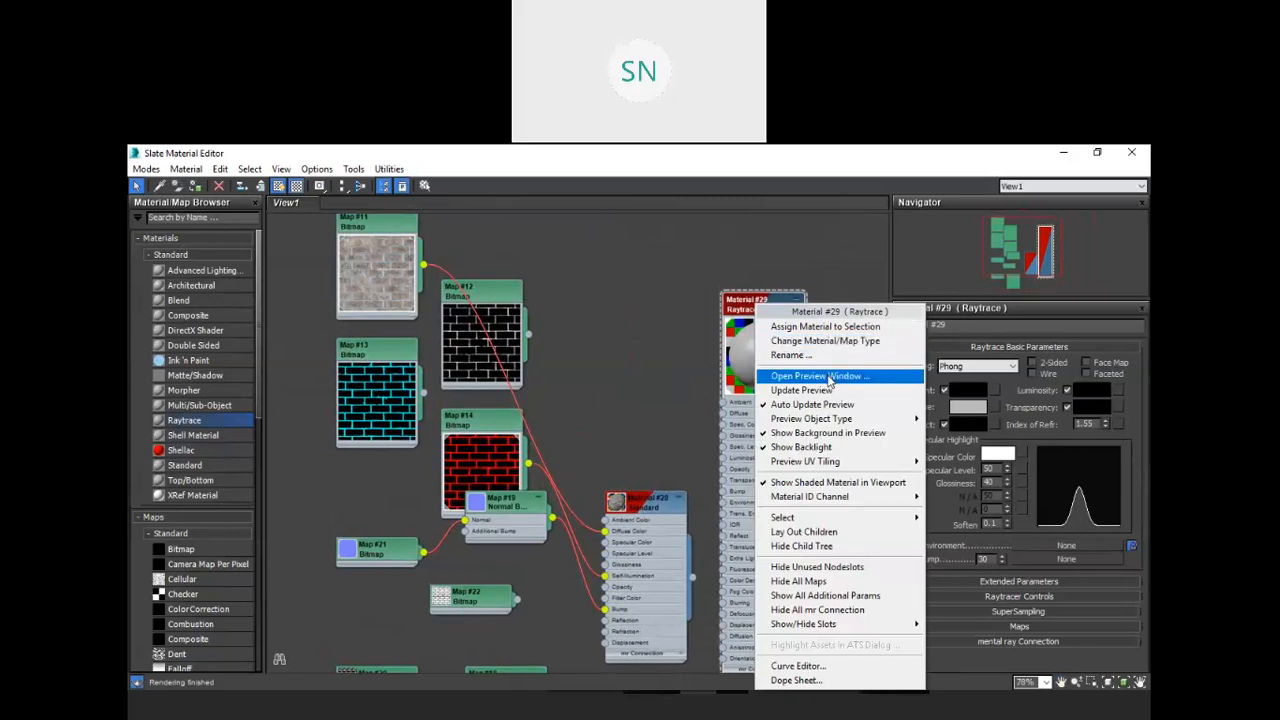
pyautogui.click(827, 377)
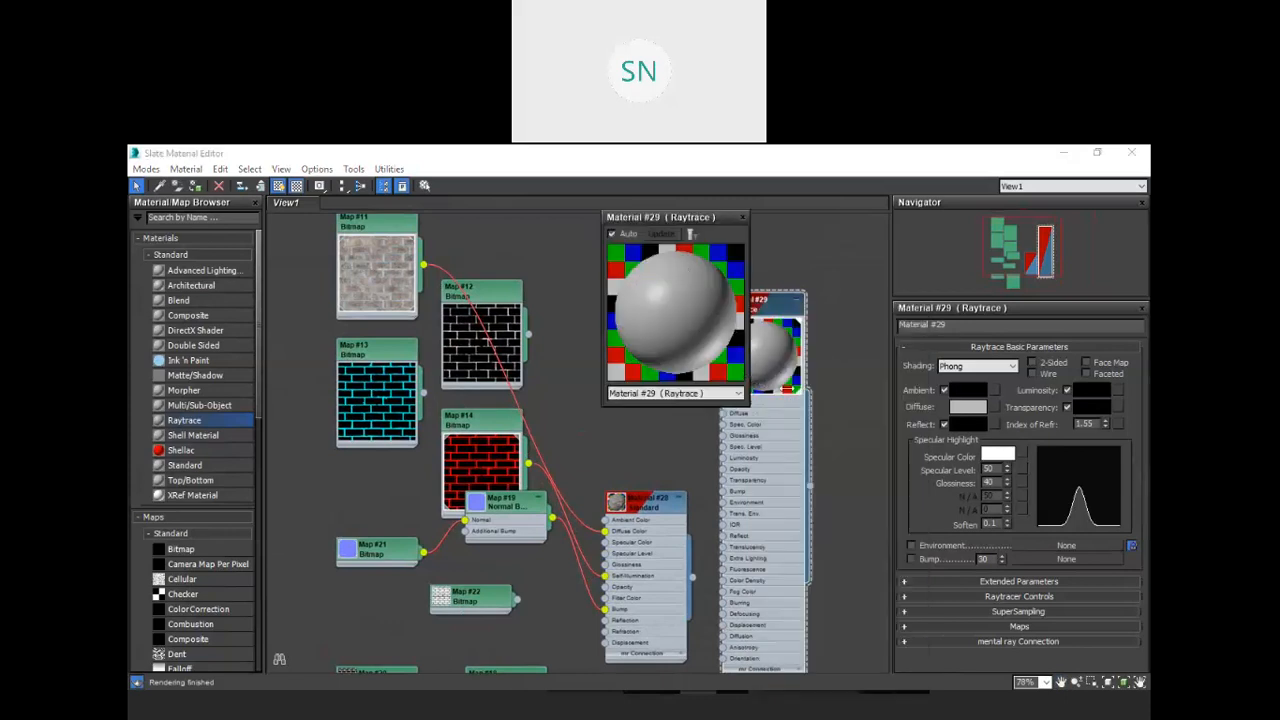
pyautogui.moveTo(749, 295); pyautogui.dragTo(866, 300)
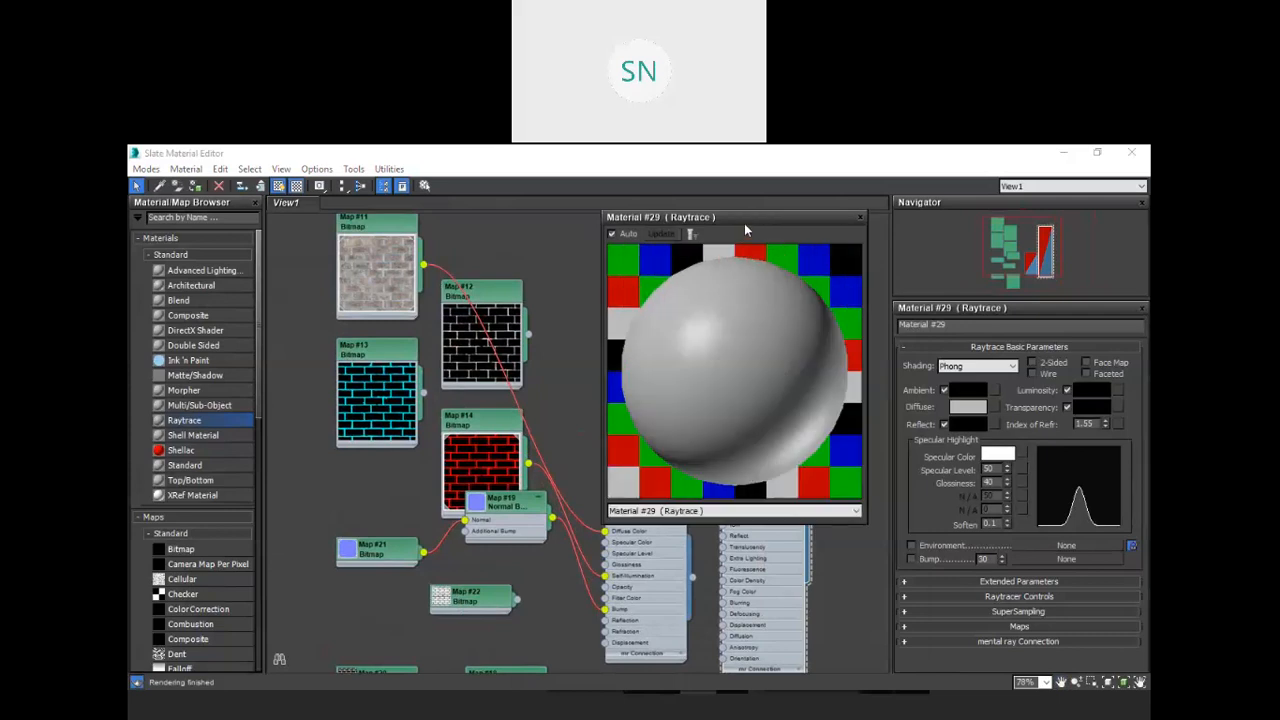
pyautogui.moveTo(744, 230); pyautogui.dragTo(883, 196)
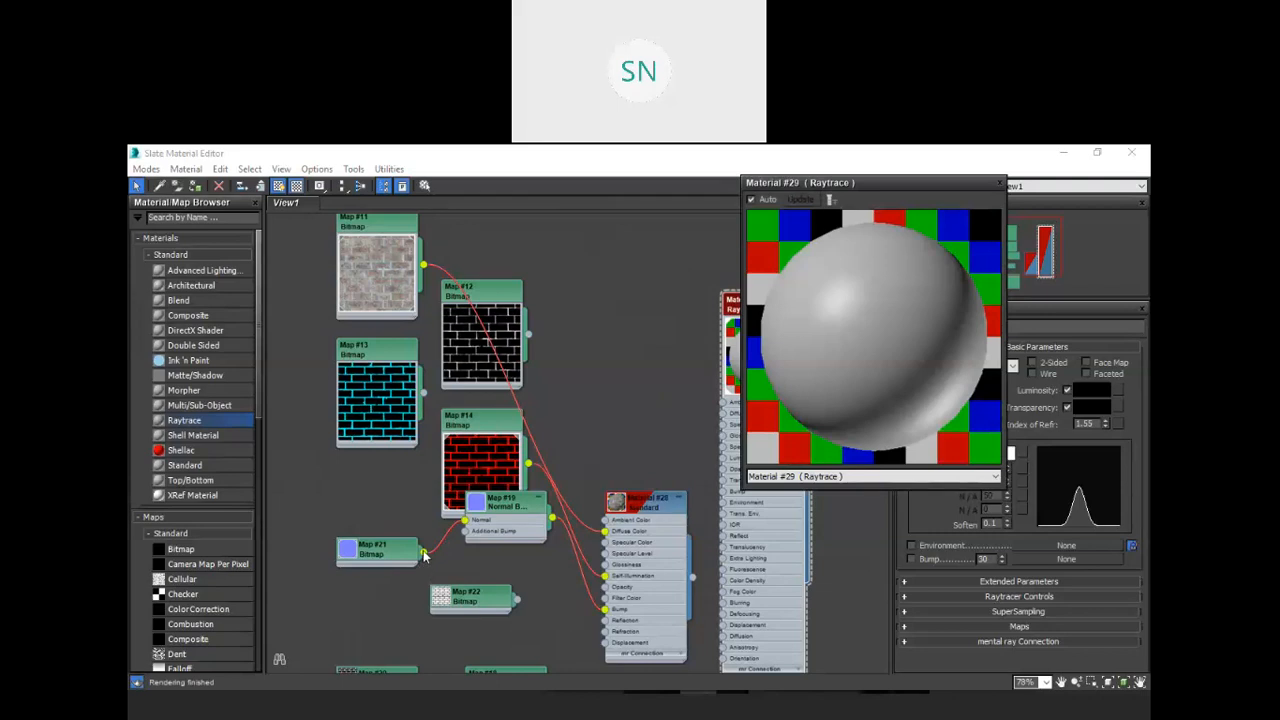
# Try Map #21 in the Raytrace material's Bump slot, and replace it with the Normal Bump map Map #19.
pyautogui.moveTo(423, 556); pyautogui.dragTo(729, 494)
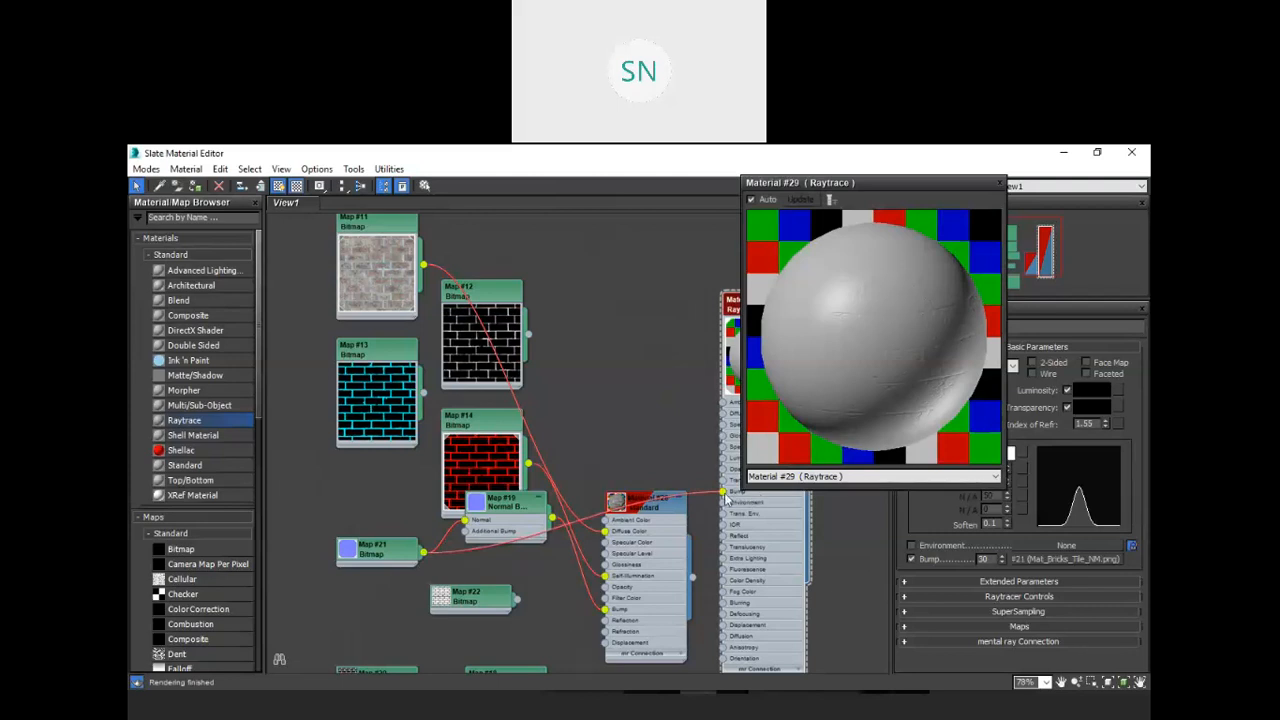
pyautogui.moveTo(725, 497)
pyautogui.mouseDown()
pyautogui.moveTo(600, 535)
pyautogui.moveTo(556, 524)
pyautogui.moveTo(592, 496)
pyautogui.moveTo(725, 497)
pyautogui.mouseUp()
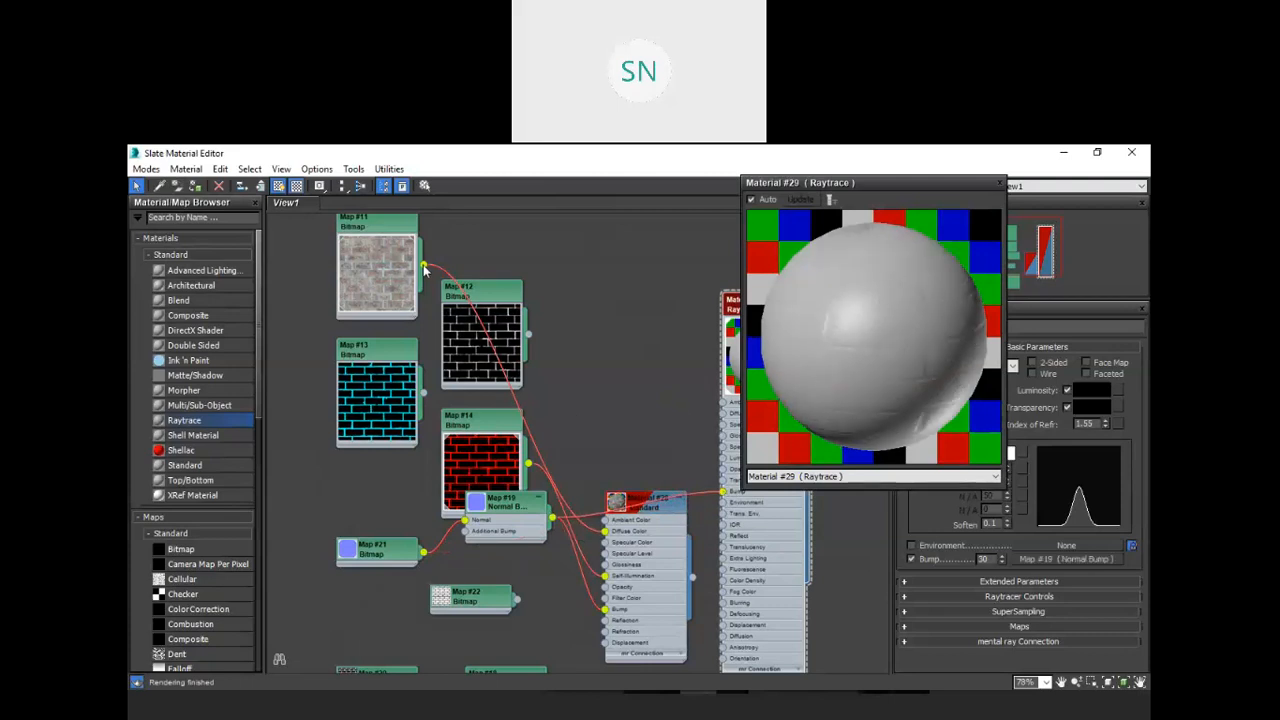
pyautogui.moveTo(600, 400); pyautogui.dragTo(537, 338, button='middle')
pyautogui.scroll(5, 701, 419)
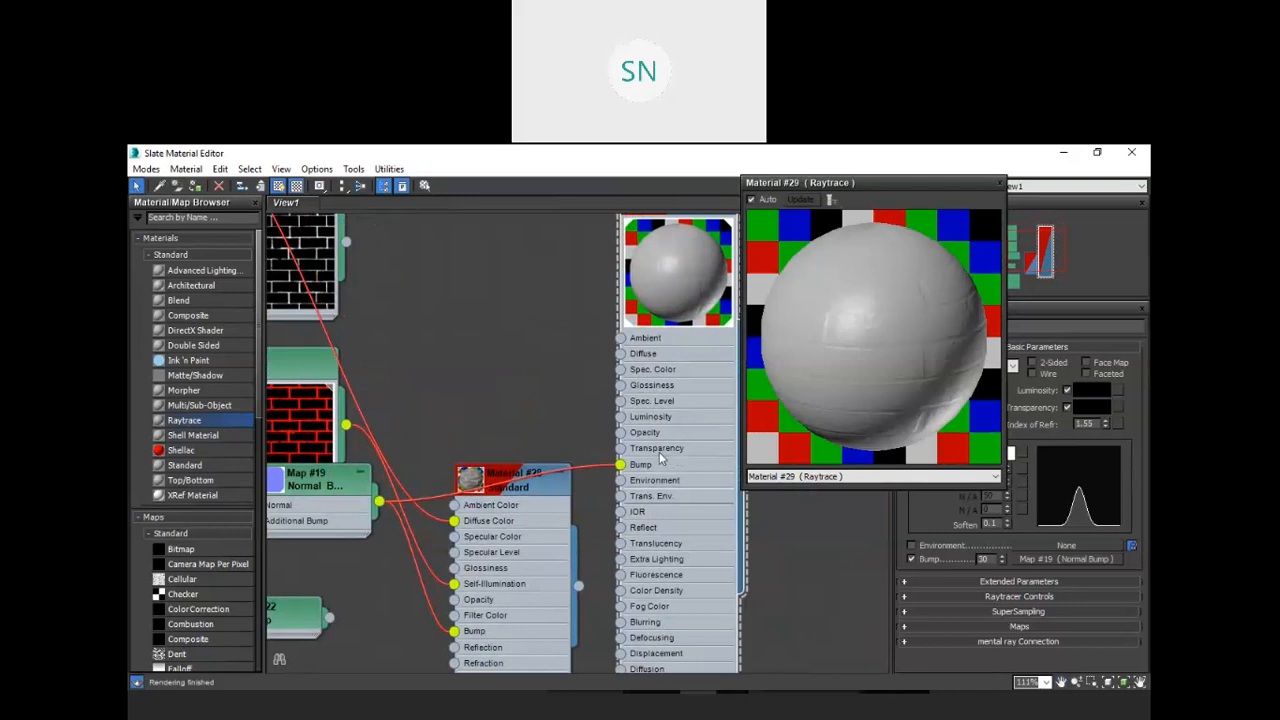
pyautogui.scroll(-2, 664, 462)
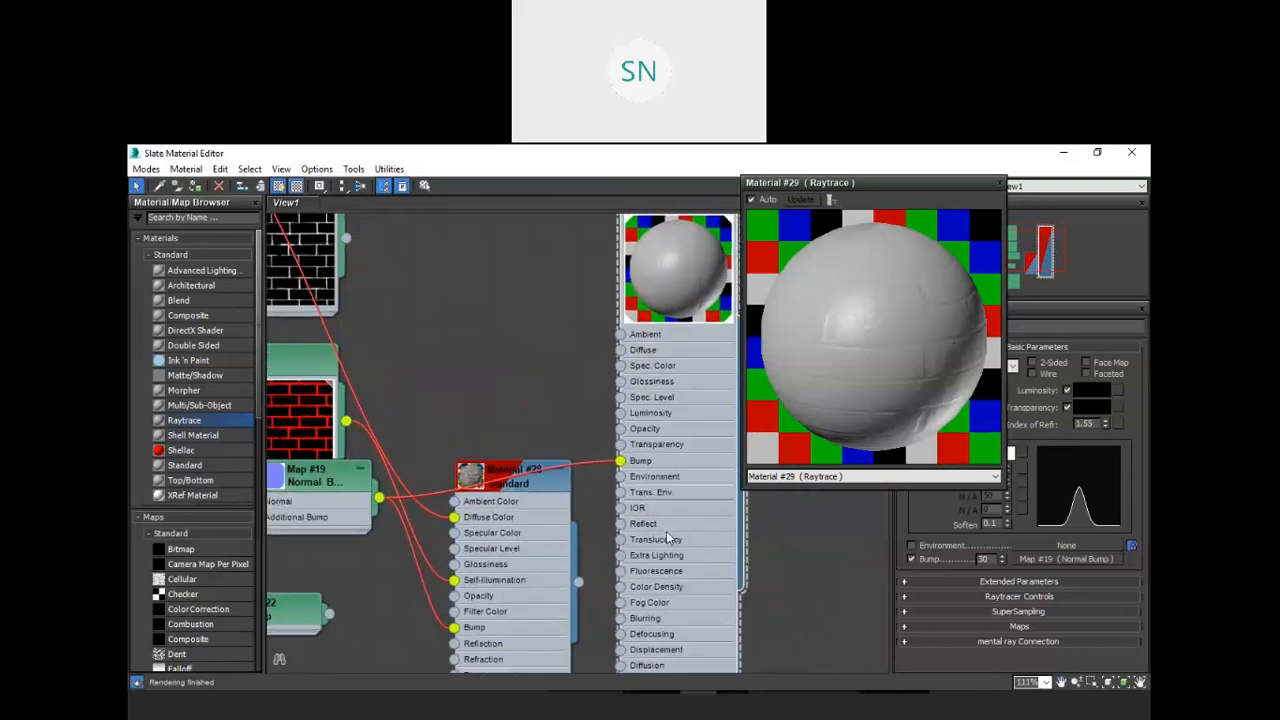
pyautogui.scroll(1, 669, 526)
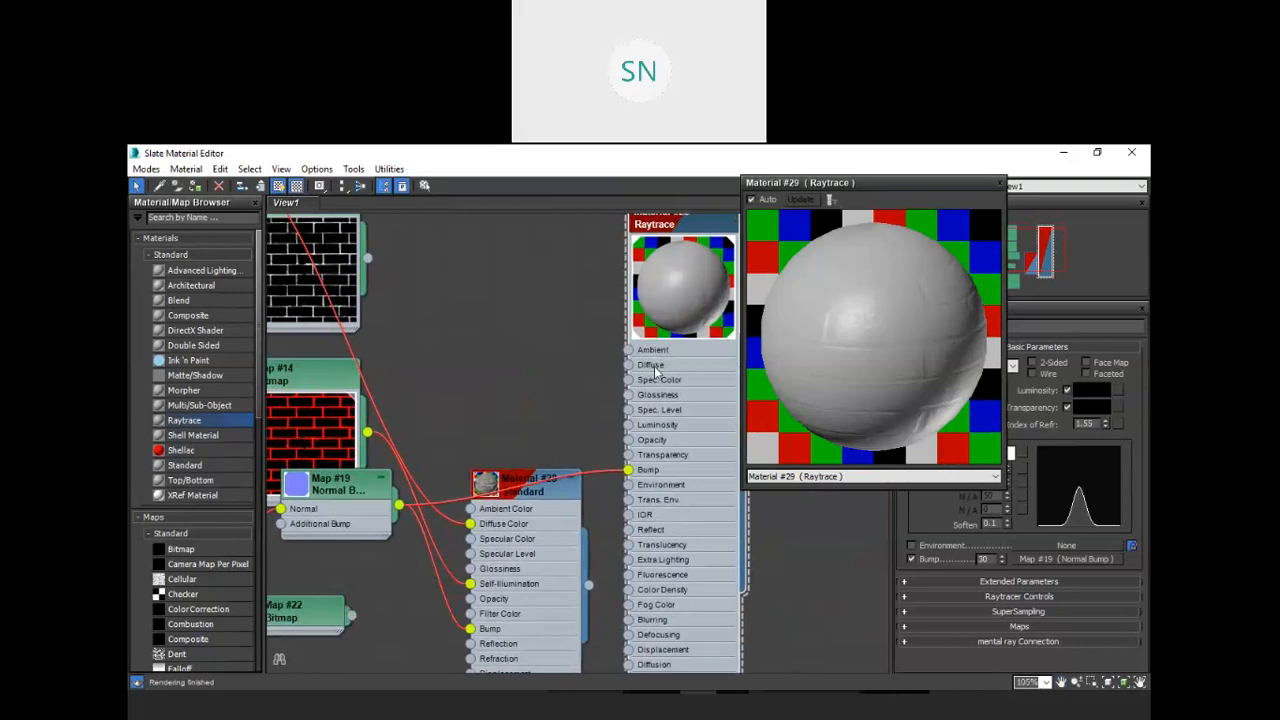
# Try the Map #20 bitmap in the Raytrace material's Glossiness slot, and replace it with the Map #22 bitmap.
pyautogui.scroll(1, 657, 368)
pyautogui.scroll(-1, 670, 376)
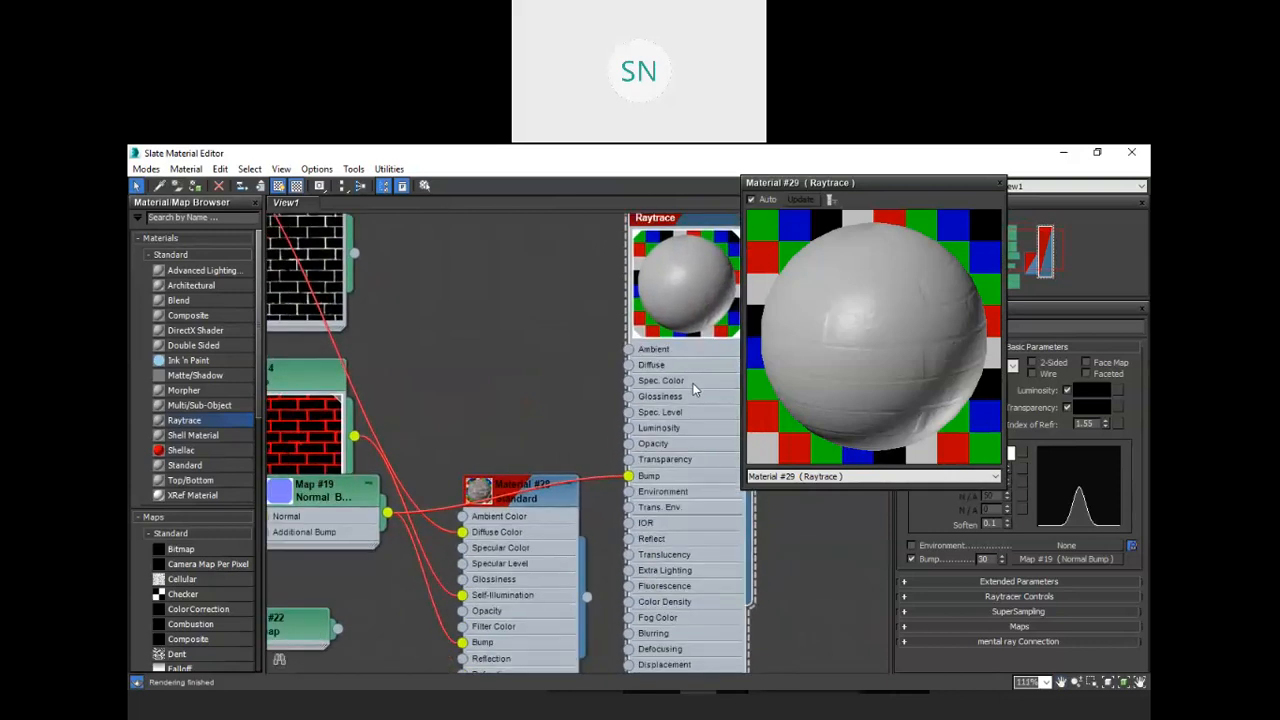
pyautogui.scroll(-4, 660, 430)
pyautogui.scroll(4, 672, 410)
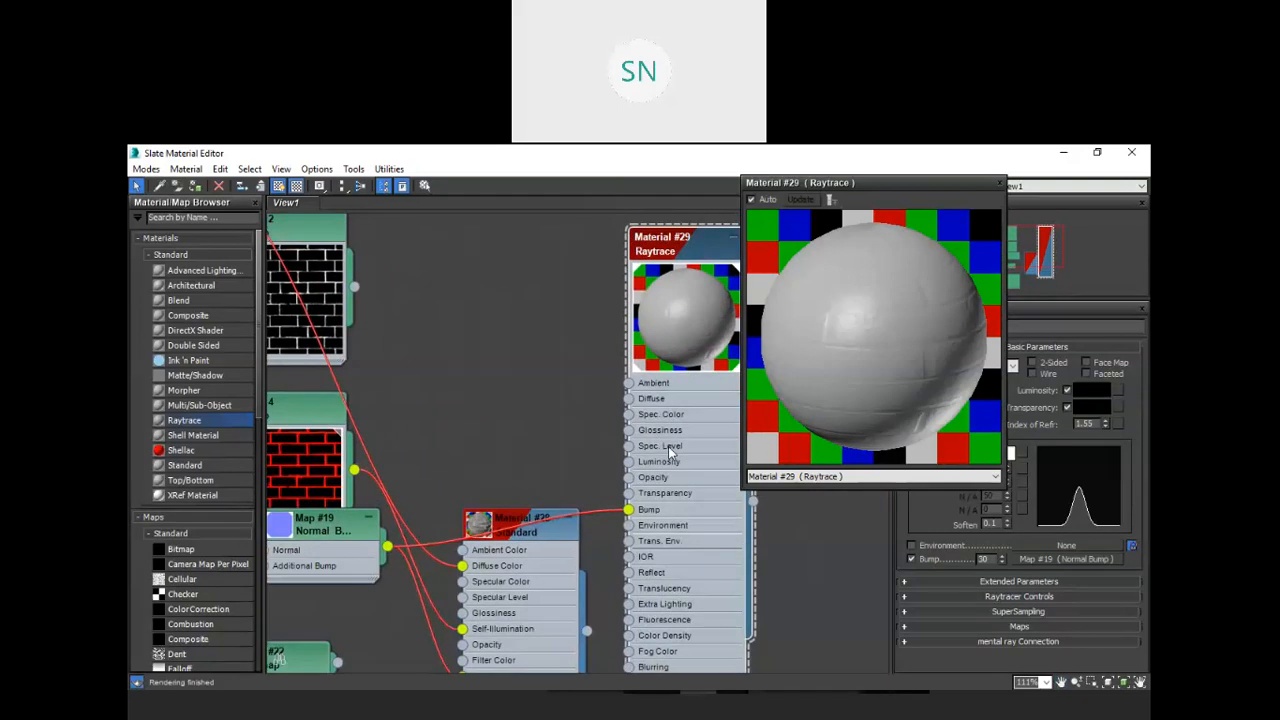
pyautogui.scroll(-3, 672, 452)
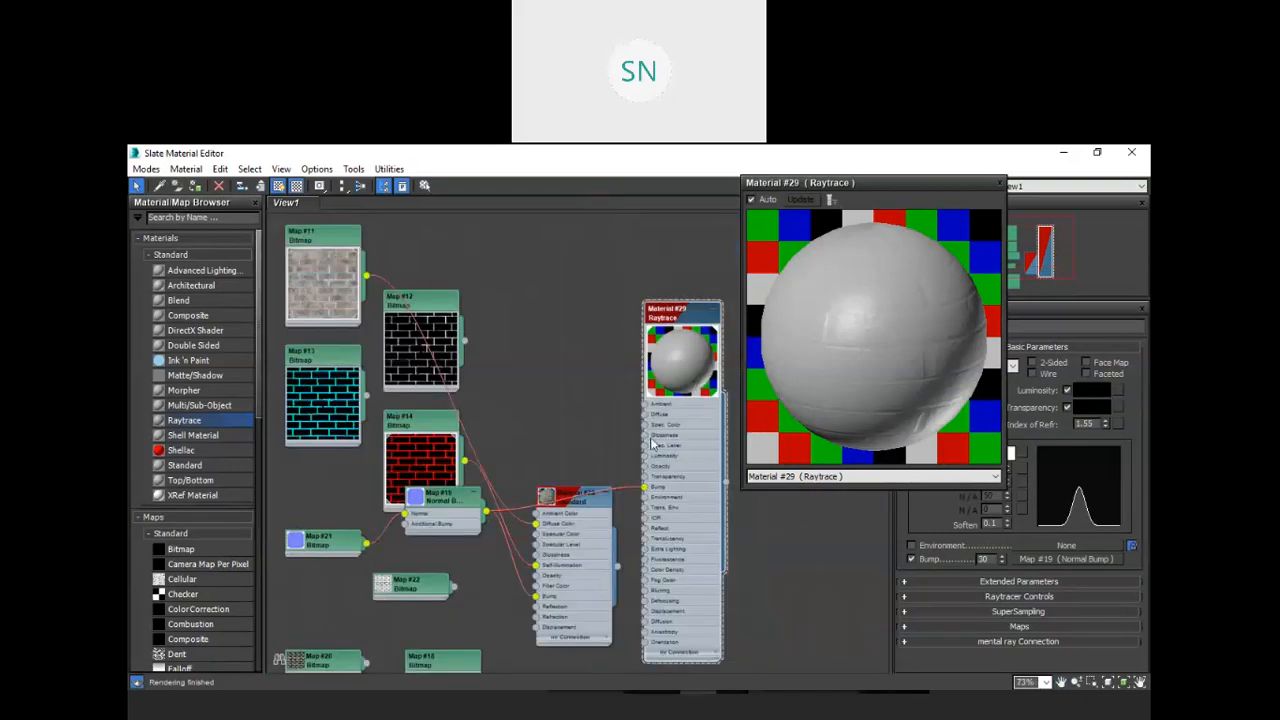
pyautogui.scroll(-4, 575, 455)
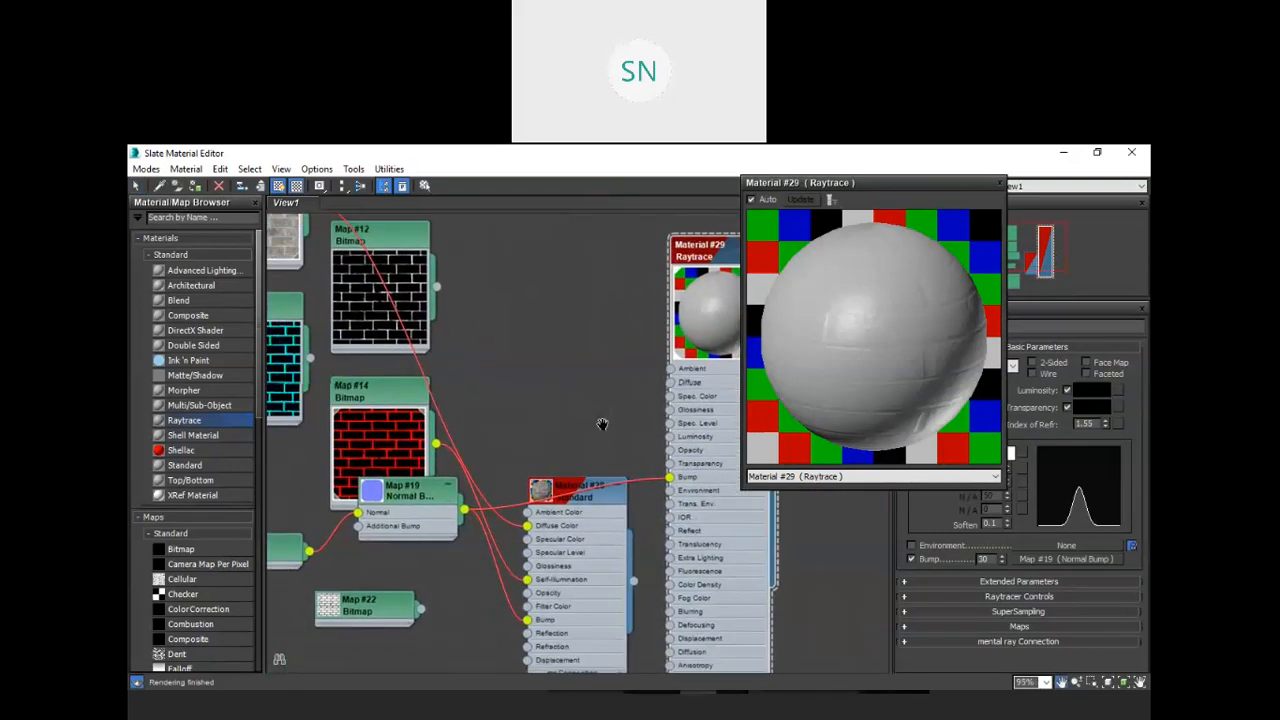
pyautogui.moveTo(603, 404); pyautogui.dragTo(564, 347, button='middle')
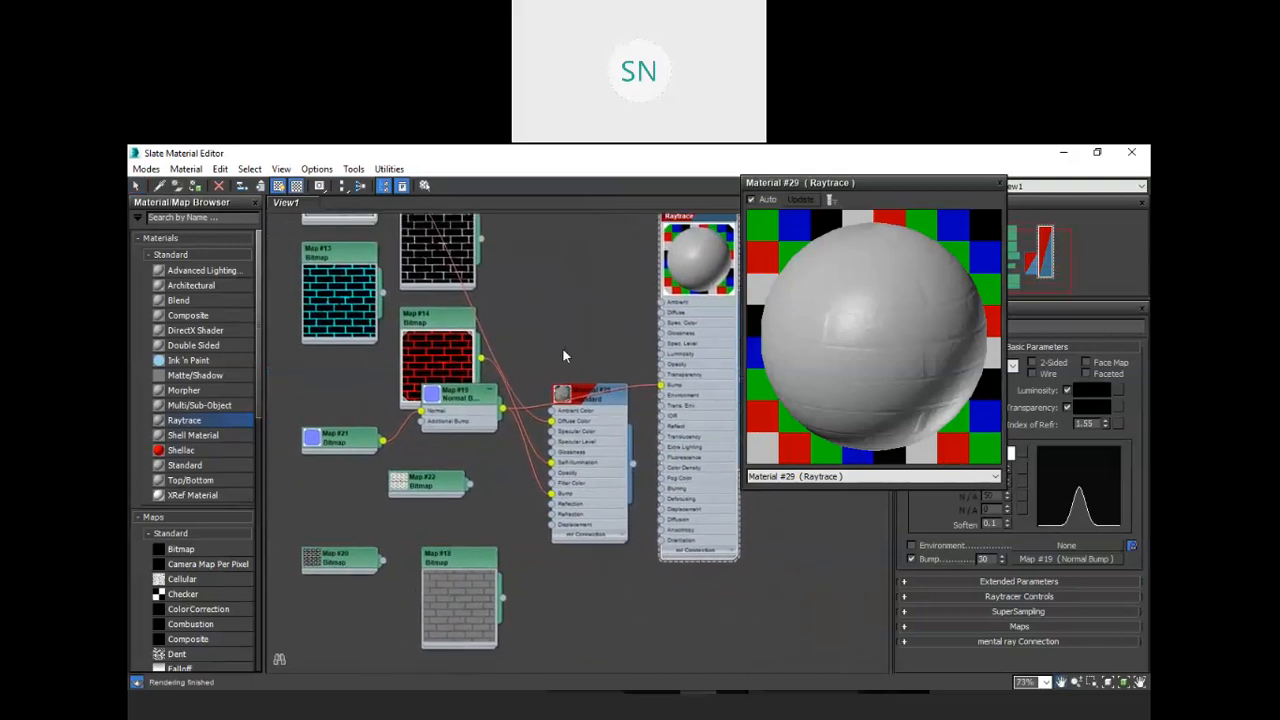
pyautogui.moveTo(383, 561); pyautogui.dragTo(664, 336)
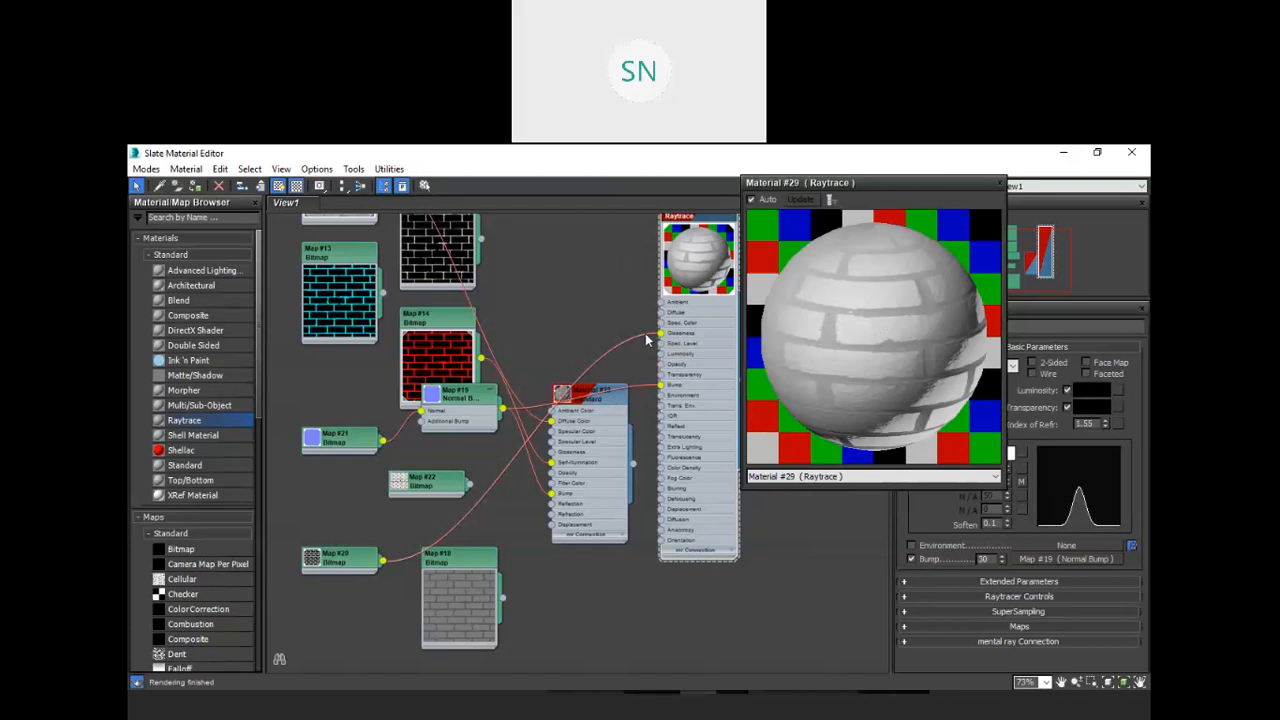
pyautogui.moveTo(661, 335); pyautogui.dragTo(640, 331)
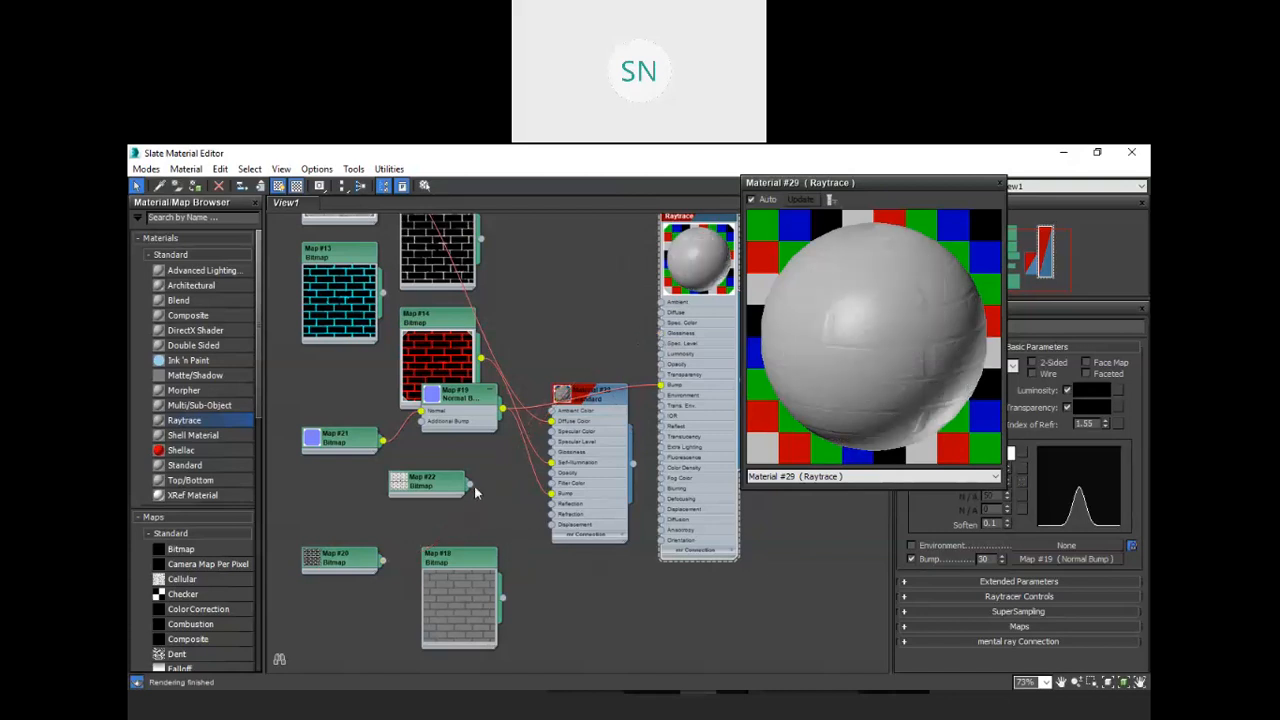
pyautogui.moveTo(475, 487); pyautogui.dragTo(662, 340)
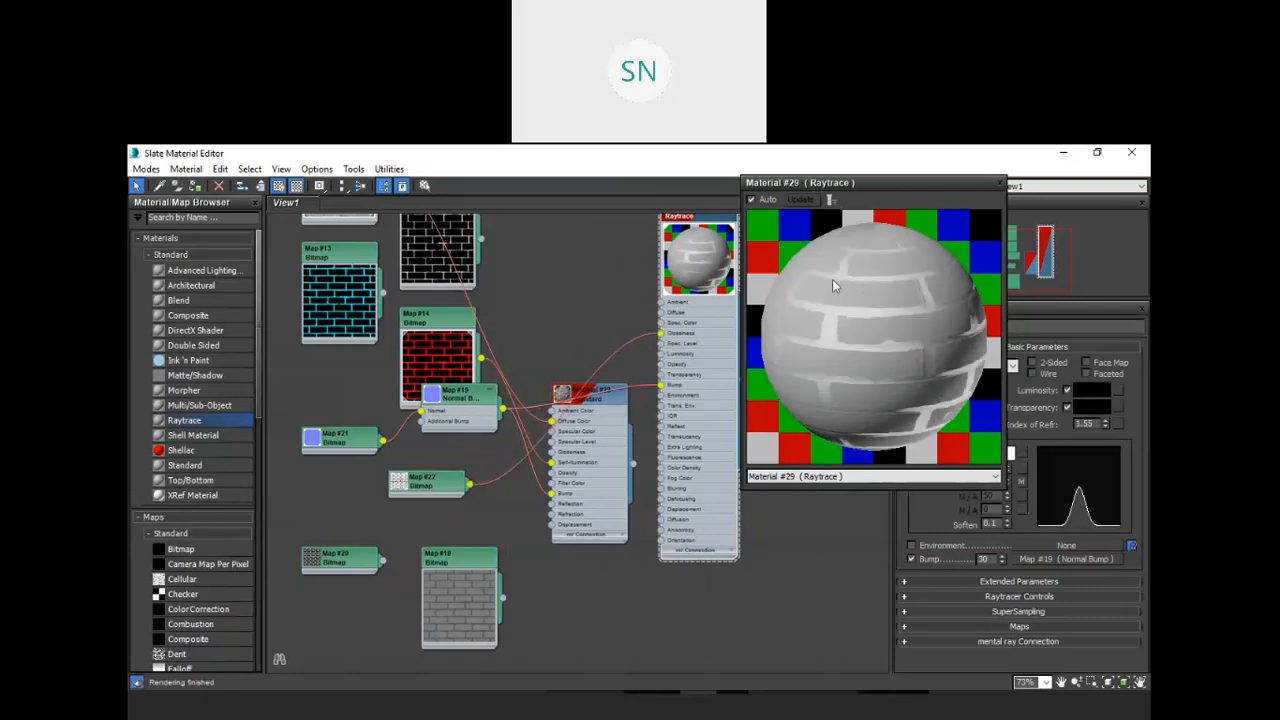
# Connect the brick bitmap Map #11 to the Raytrace material's Diffuse slot.
pyautogui.moveTo(560, 315); pyautogui.dragTo(532, 361, button='middle')
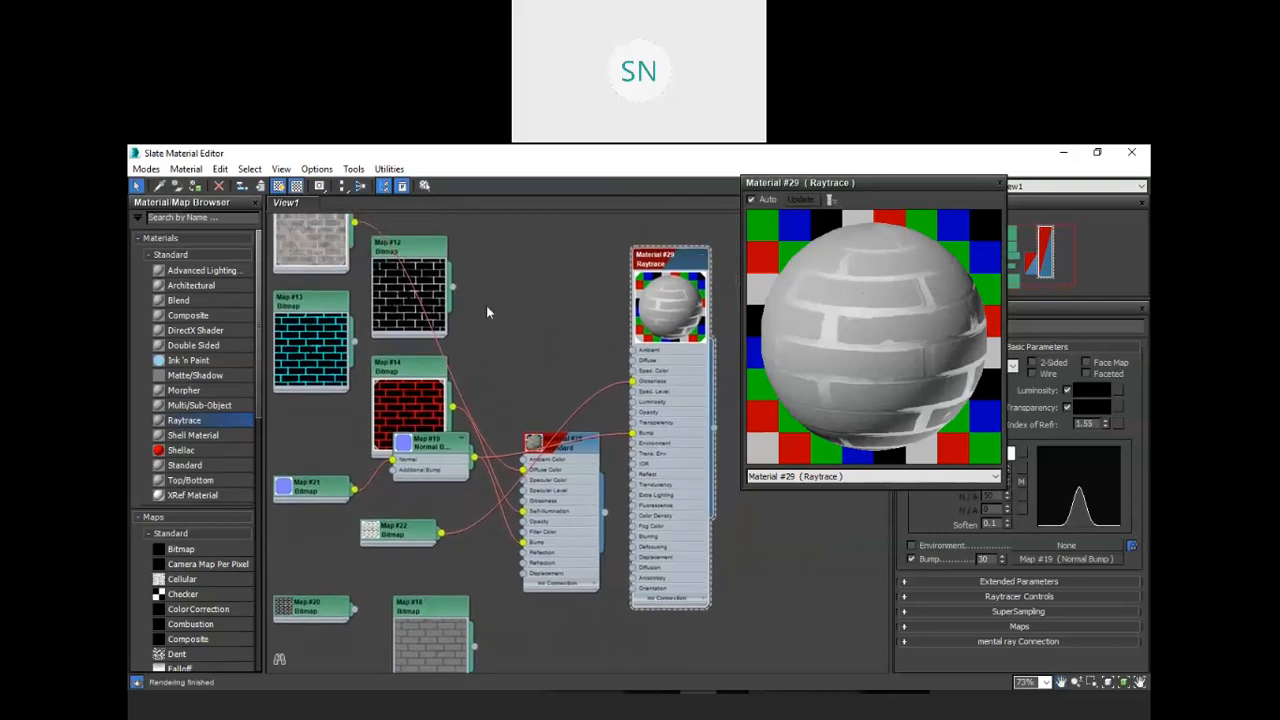
pyautogui.moveTo(354, 226); pyautogui.dragTo(469, 258)
pyautogui.moveTo(544, 316); pyautogui.dragTo(634, 362)
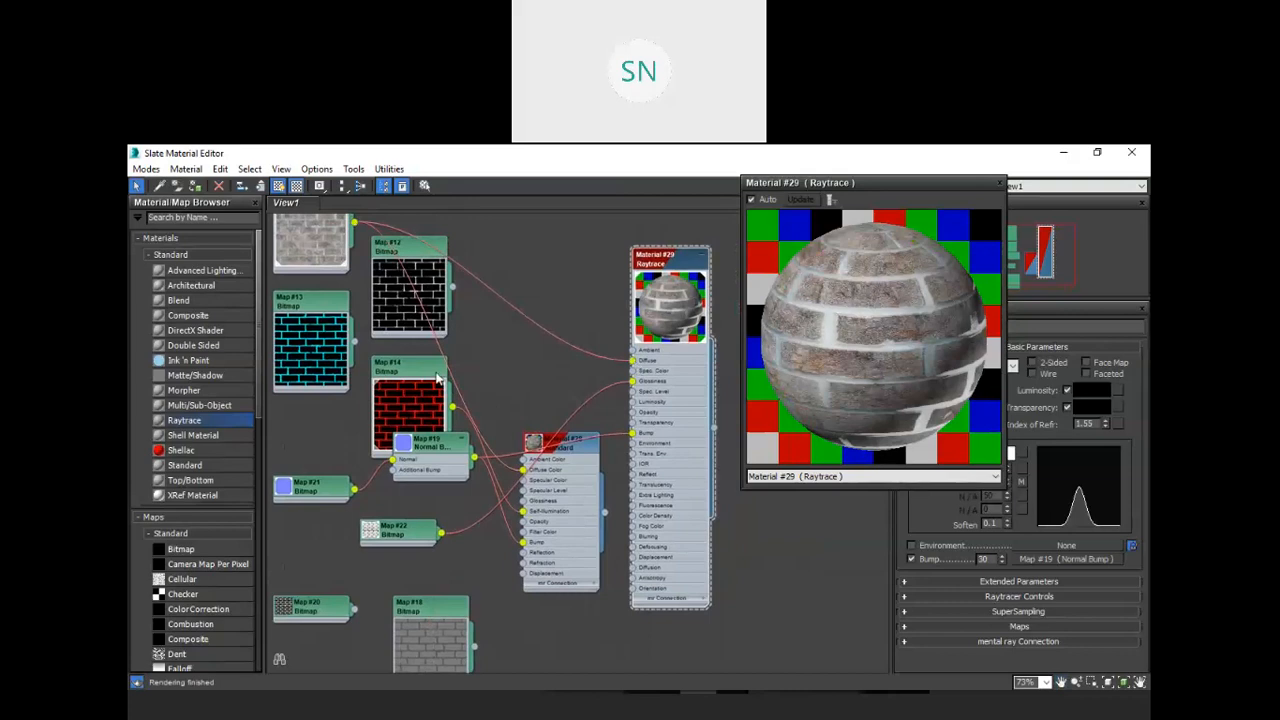
# Look through the Raytrace material's slots and connect the red brick bitmap Map #14 to Luminosity.
pyautogui.scroll(2, 635, 575)
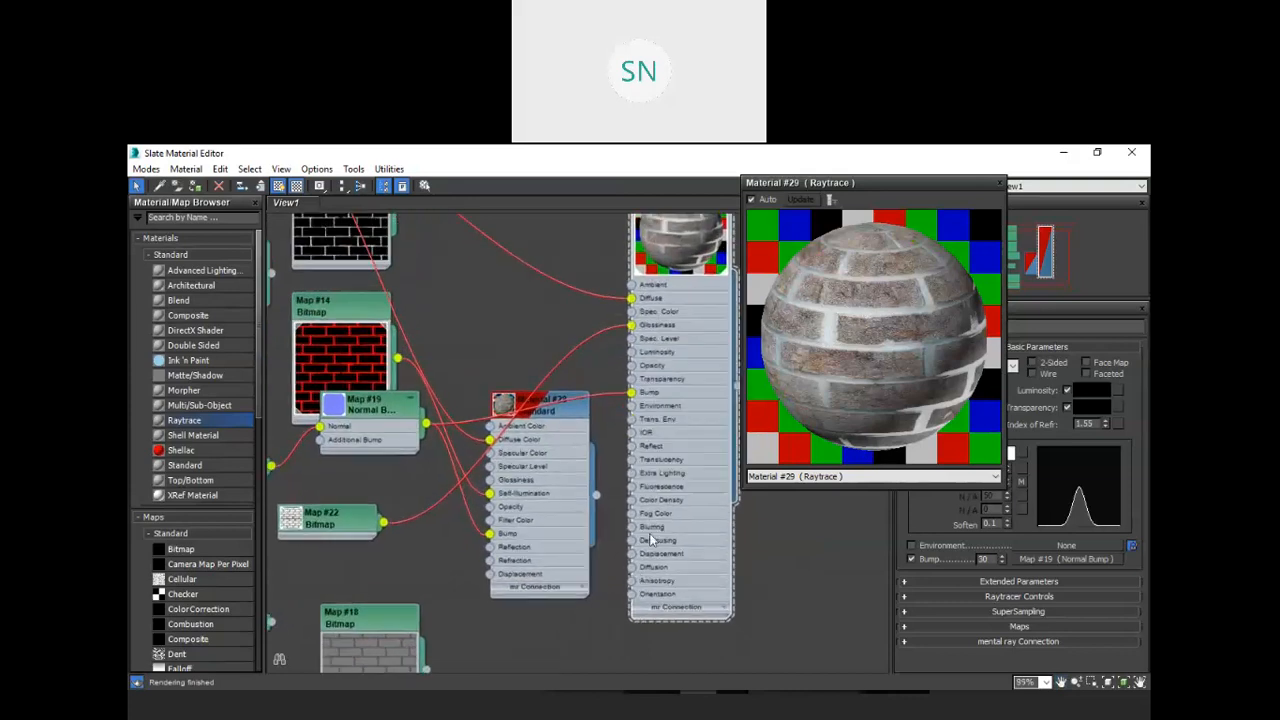
pyautogui.scroll(2, 665, 393)
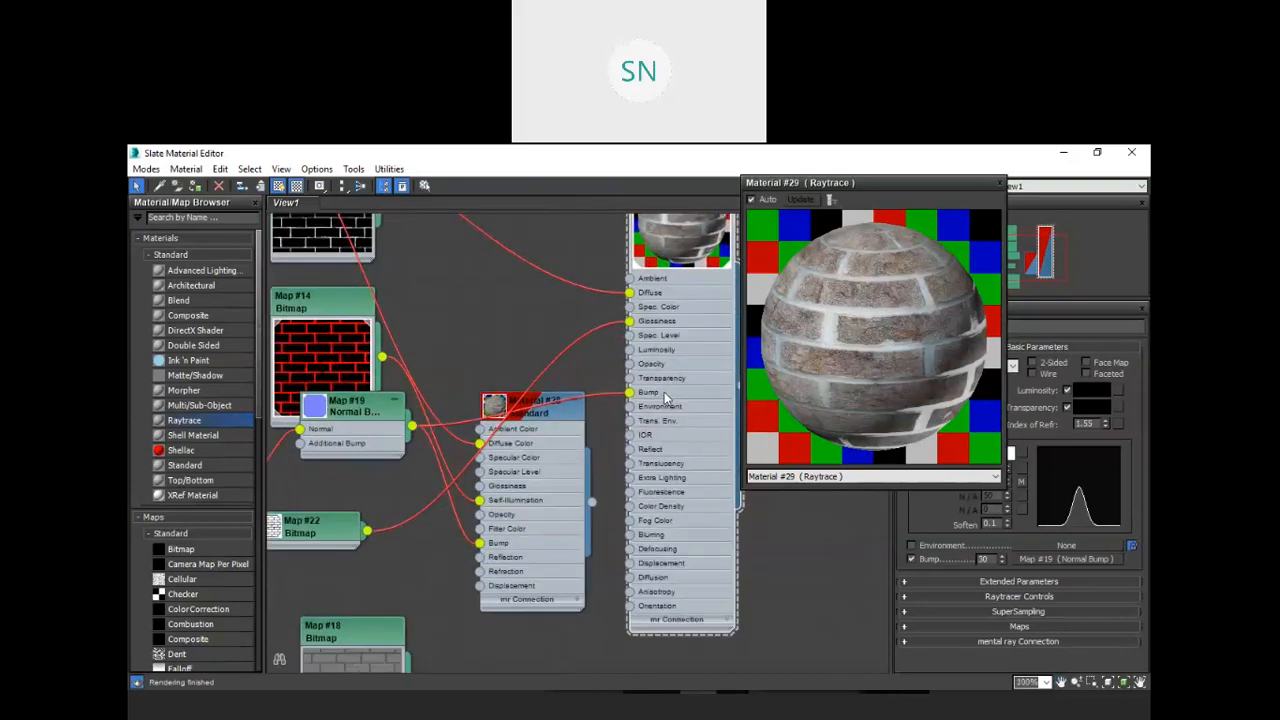
pyautogui.scroll(2, 665, 393)
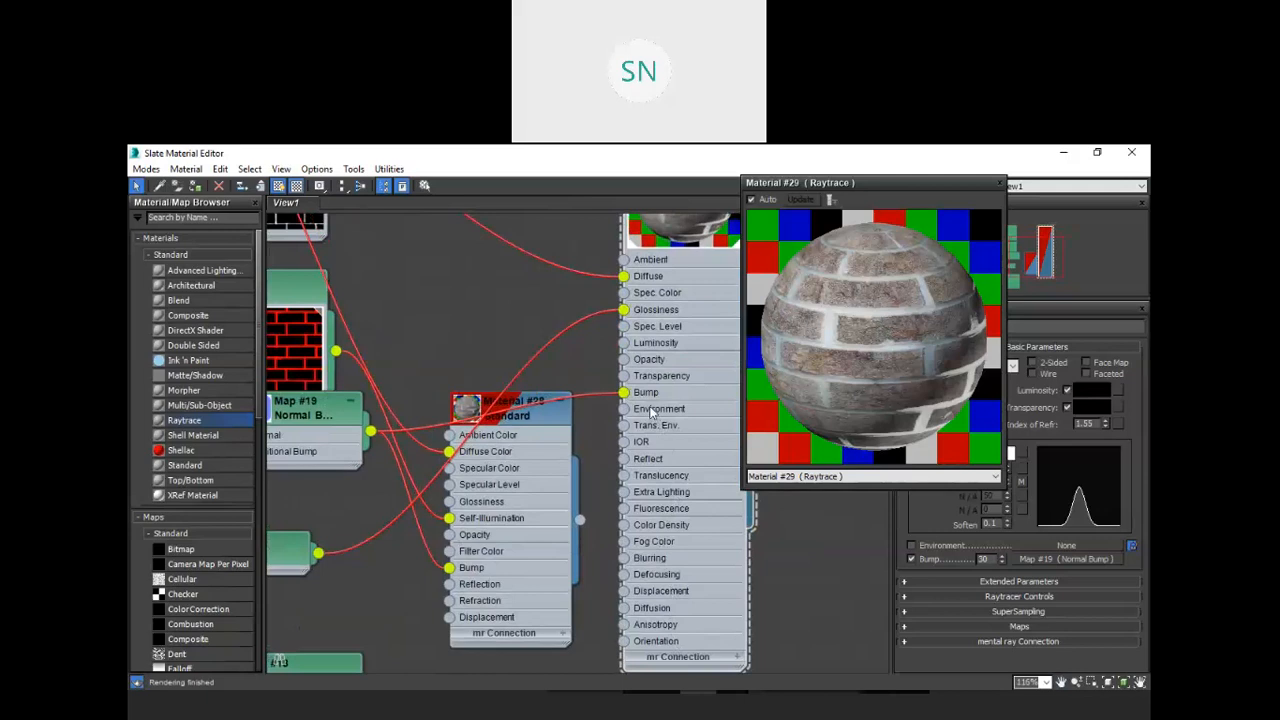
pyautogui.scroll(-4, 655, 420)
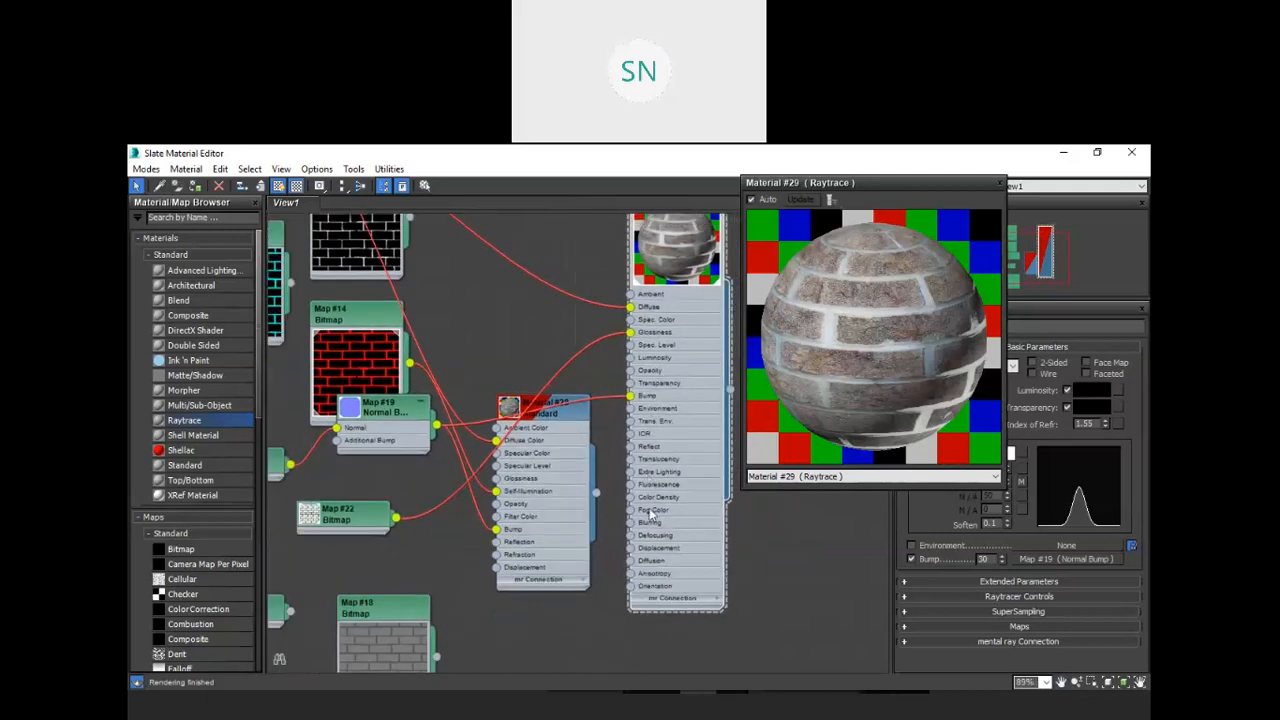
pyautogui.scroll(6, 648, 538)
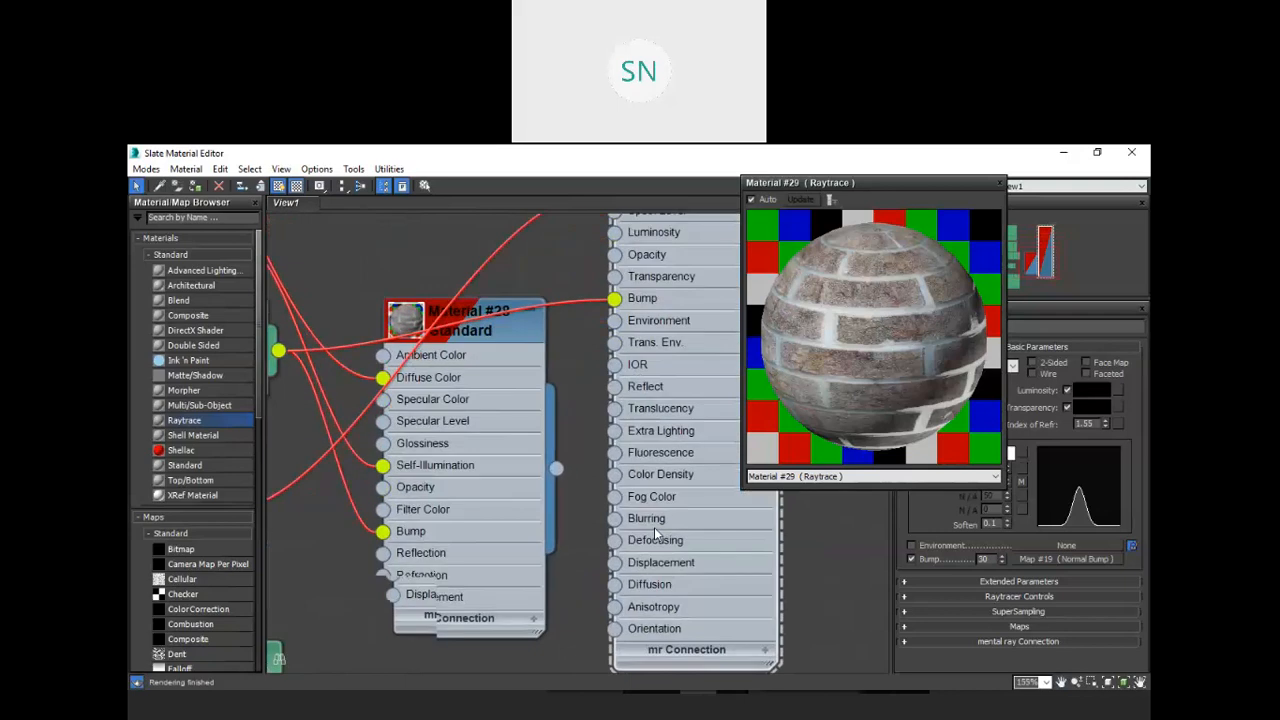
pyautogui.scroll(-7, 655, 535)
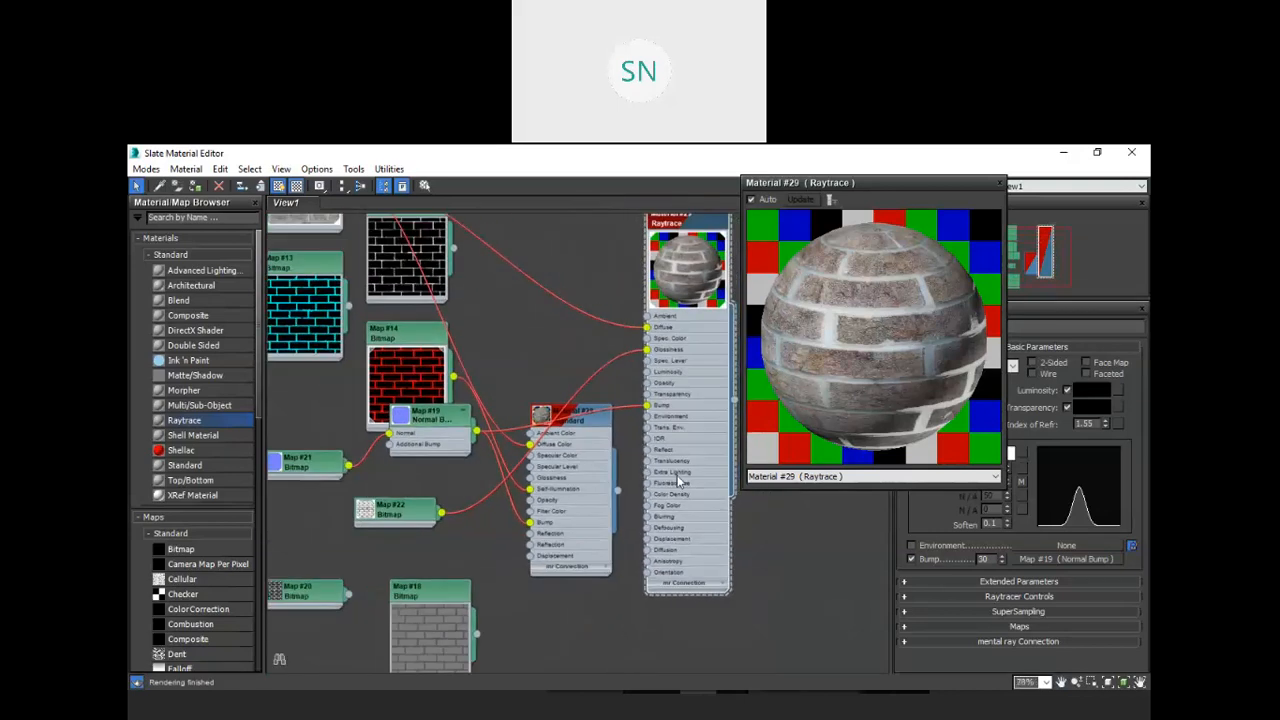
pyautogui.scroll(4, 644, 527)
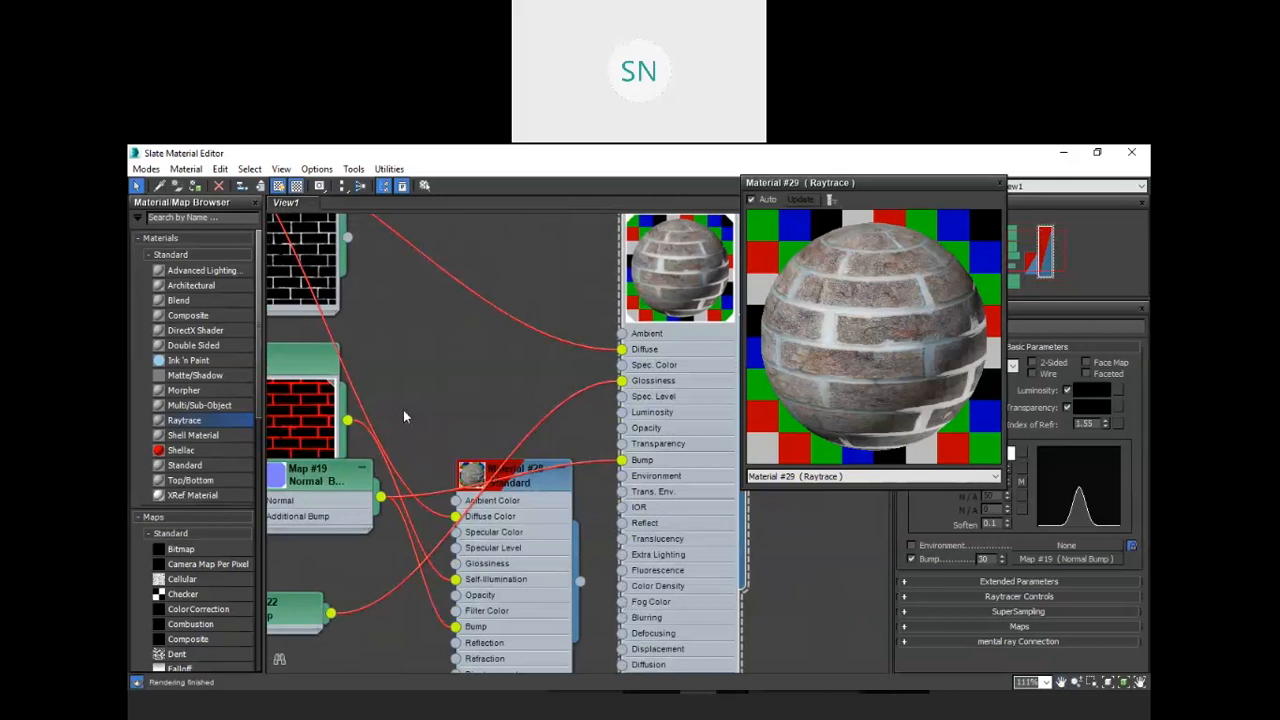
pyautogui.moveTo(347, 421); pyautogui.dragTo(622, 412)
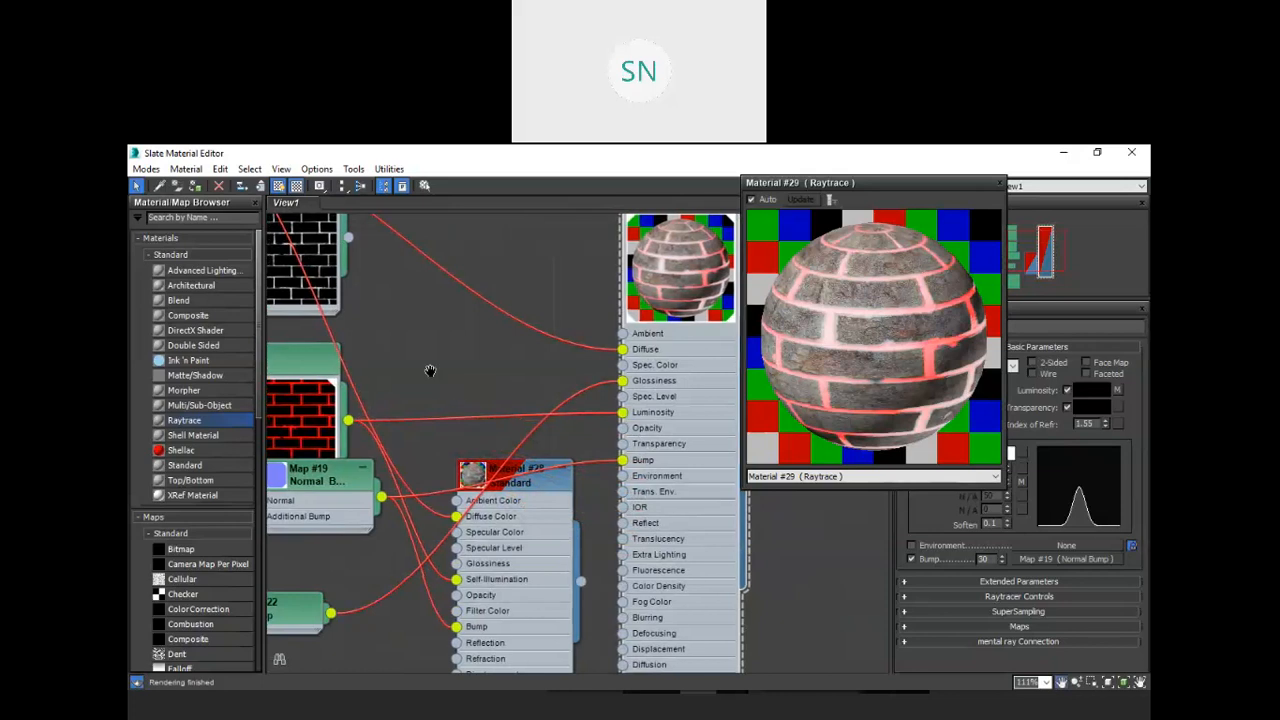
# Remove Map #14 from the Raytrace material's Luminosity slot and connect the cyan brick bitmap Map #13 in its place.
pyautogui.moveTo(420, 371); pyautogui.dragTo(495, 380, button='middle')
pyautogui.moveTo(355, 369); pyautogui.dragTo(340, 352)
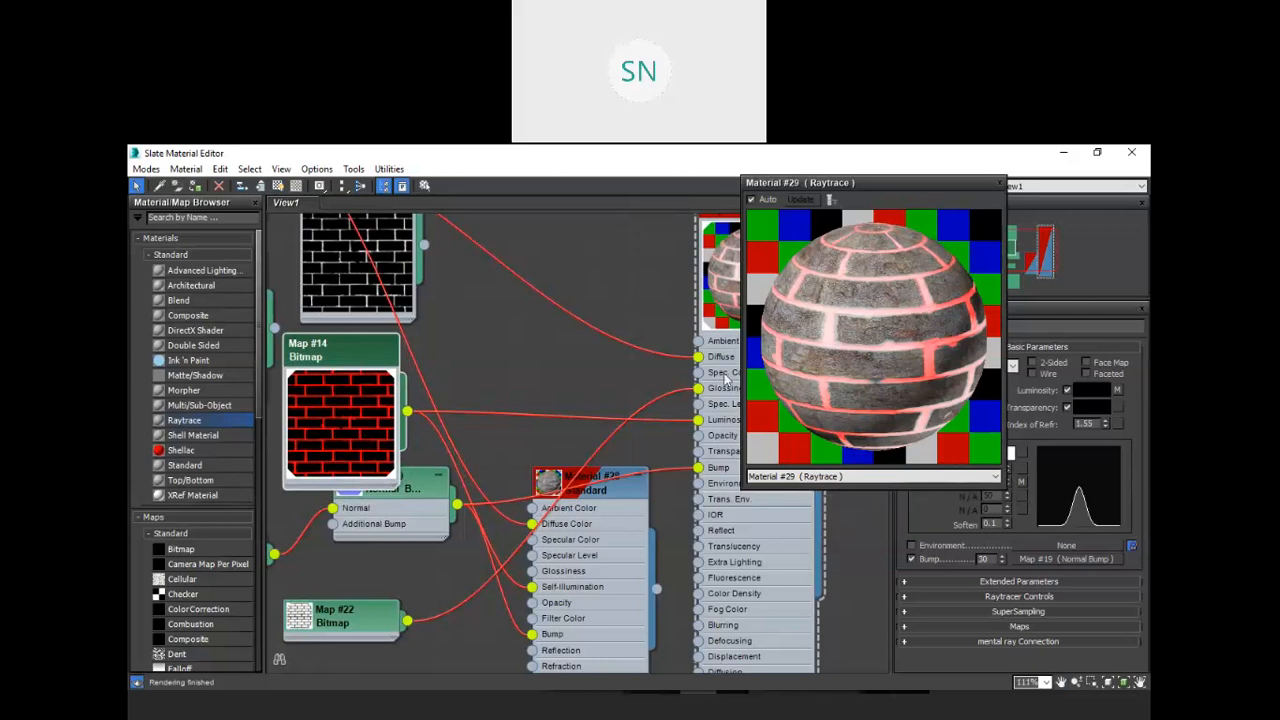
pyautogui.moveTo(355, 351); pyautogui.dragTo(352, 367)
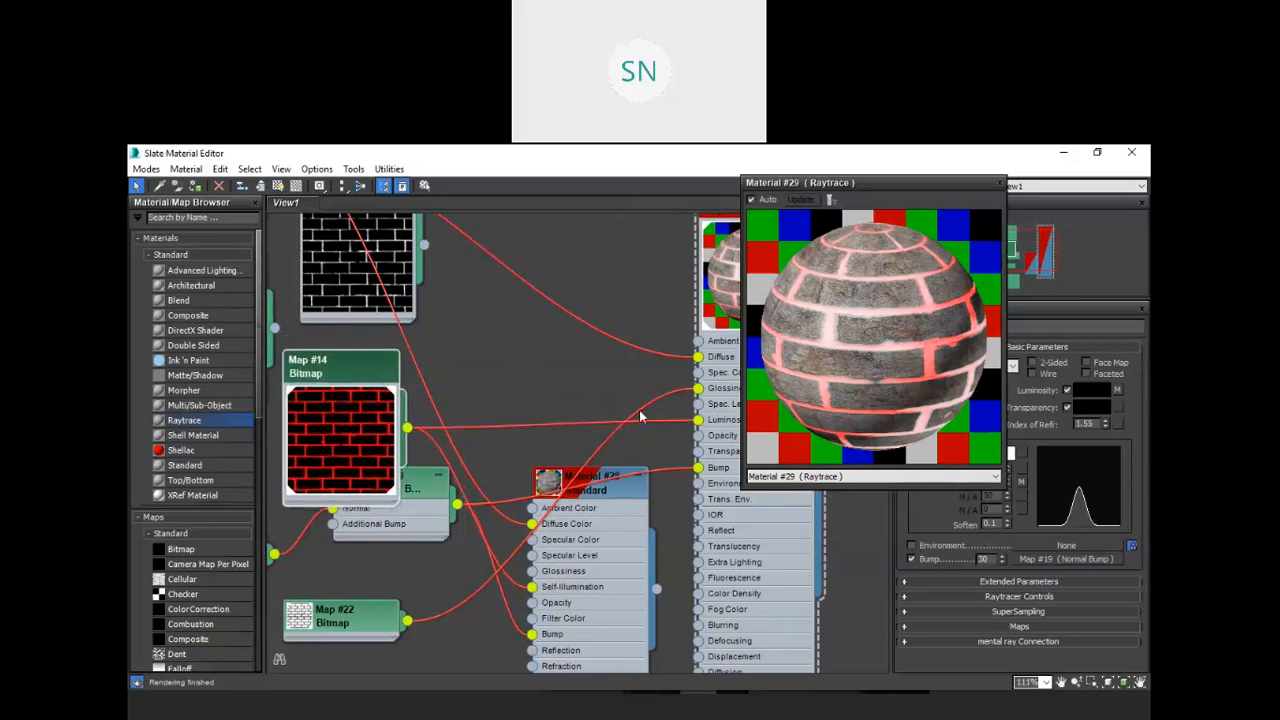
pyautogui.click(678, 423)
pyautogui.press('Delete')
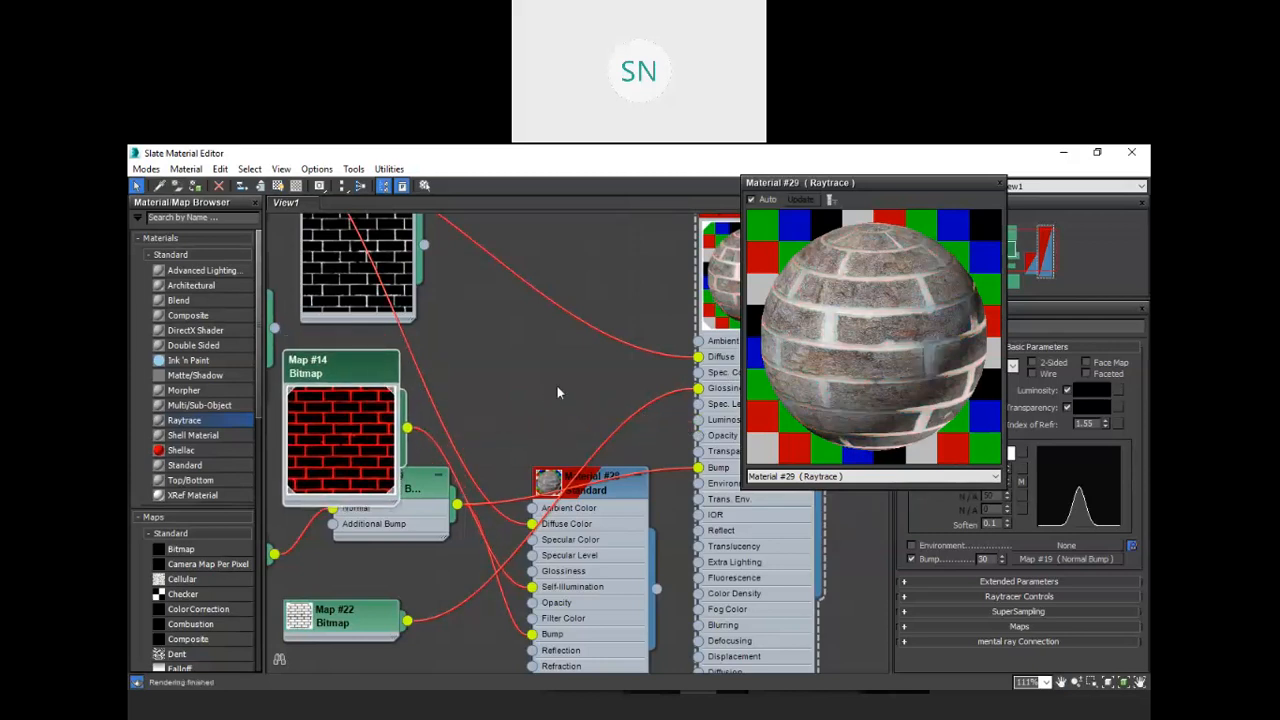
pyautogui.moveTo(552, 381); pyautogui.dragTo(584, 389, button='middle')
pyautogui.scroll(-2, 584, 389)
pyautogui.moveTo(362, 347); pyautogui.dragTo(700, 420)
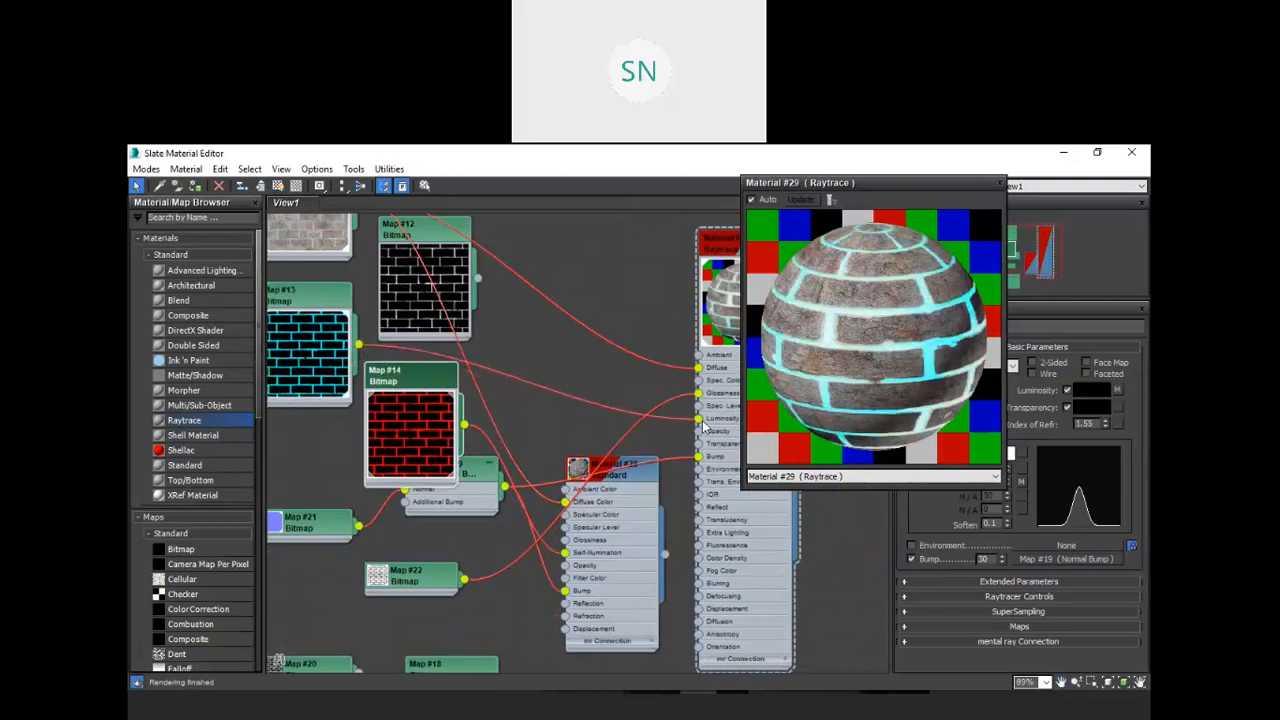
# Disconnect Map #22 from the Raytrace material's Glossiness slot to compare the preview, and reconnect it to the same slot.
pyautogui.moveTo(625, 373); pyautogui.dragTo(586, 374, button='middle')
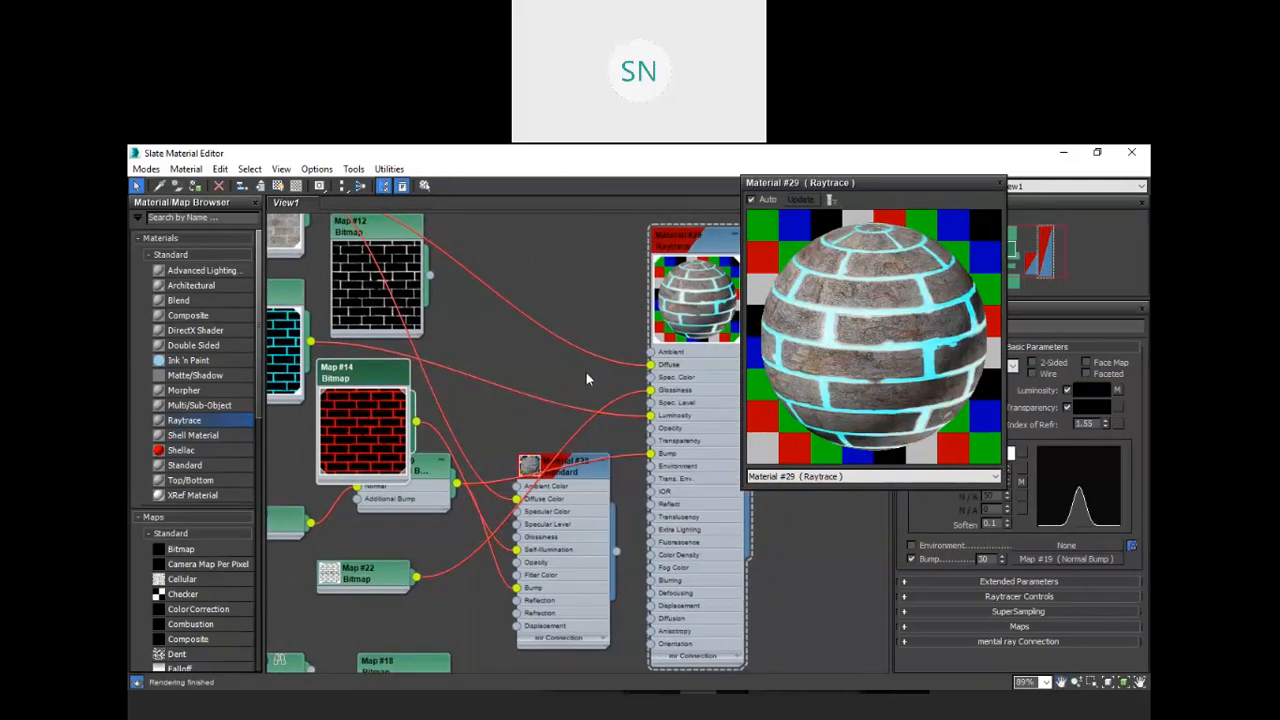
pyautogui.moveTo(651, 396); pyautogui.dragTo(614, 396)
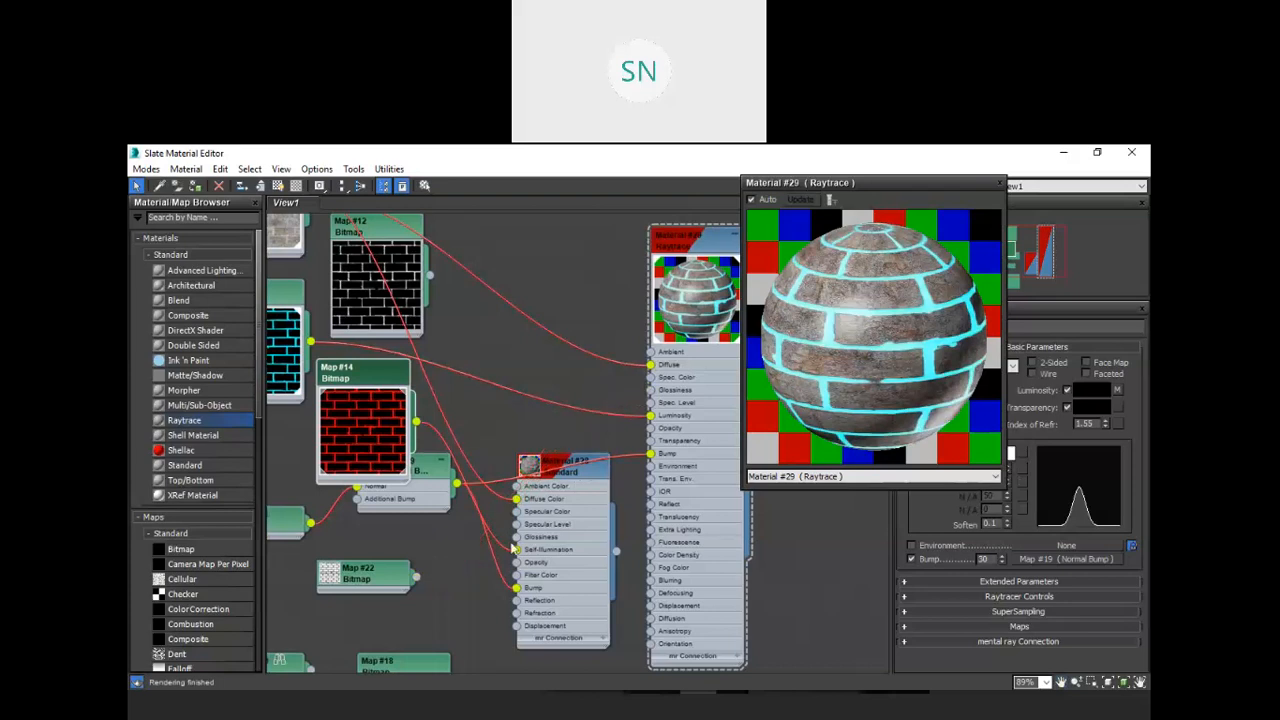
pyautogui.moveTo(417, 578)
pyautogui.mouseDown()
pyautogui.moveTo(655, 398)
pyautogui.moveTo(441, 571)
pyautogui.mouseUp()
pyautogui.click(440, 565)
pyautogui.moveTo(441, 552); pyautogui.dragTo(503, 468, button='middle')
pyautogui.moveTo(436, 577); pyautogui.dragTo(473, 519, button='middle')
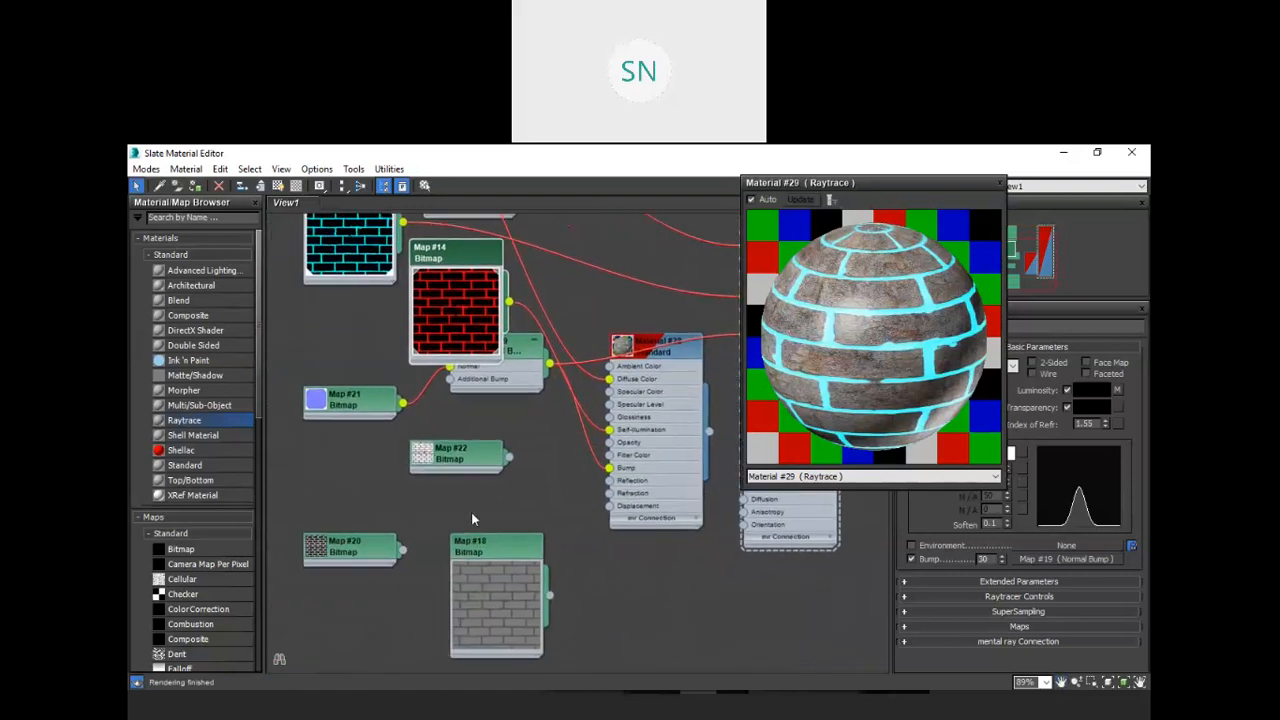
pyautogui.moveTo(554, 421); pyautogui.dragTo(434, 502, button='middle')
pyautogui.moveTo(389, 537); pyautogui.dragTo(625, 352)
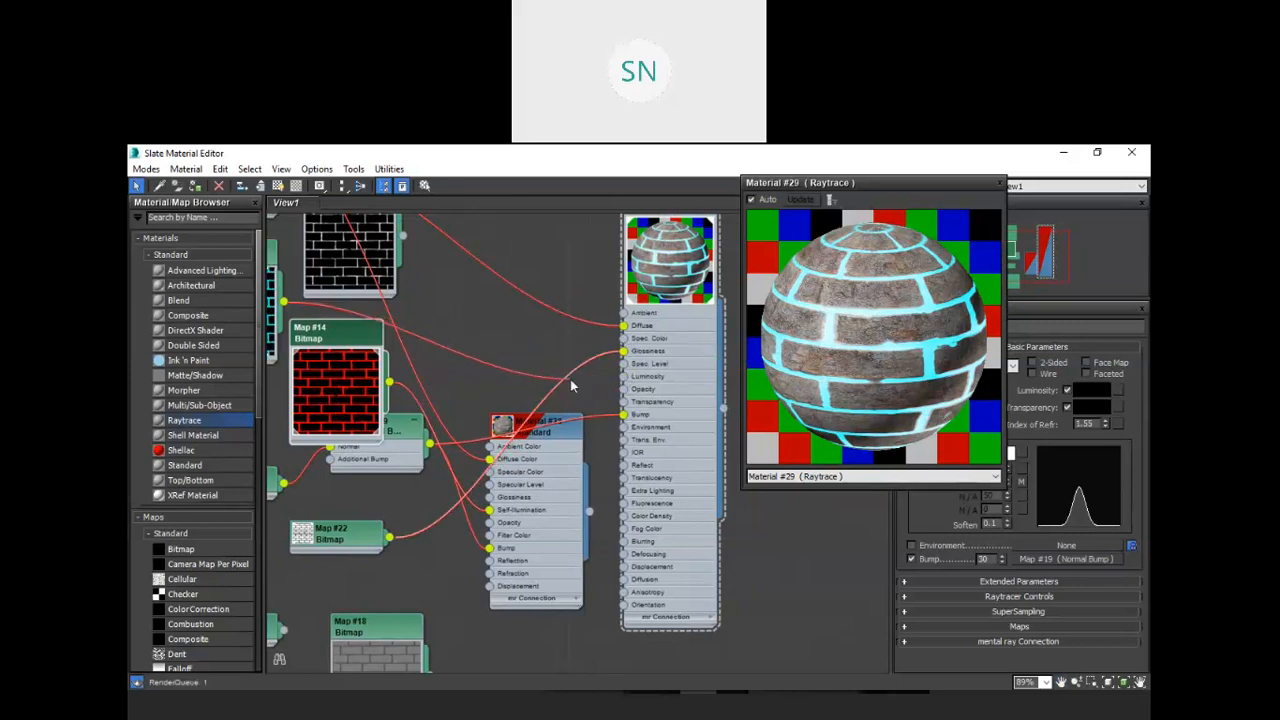
# Replace Map #13 with the red brick bitmap Map #14 in the Raytrace material's Luminosity slot, and disconnect Map #22 from Glossiness.
pyautogui.moveTo(622, 377); pyautogui.dragTo(544, 364)
pyautogui.moveTo(390, 381); pyautogui.dragTo(624, 377)
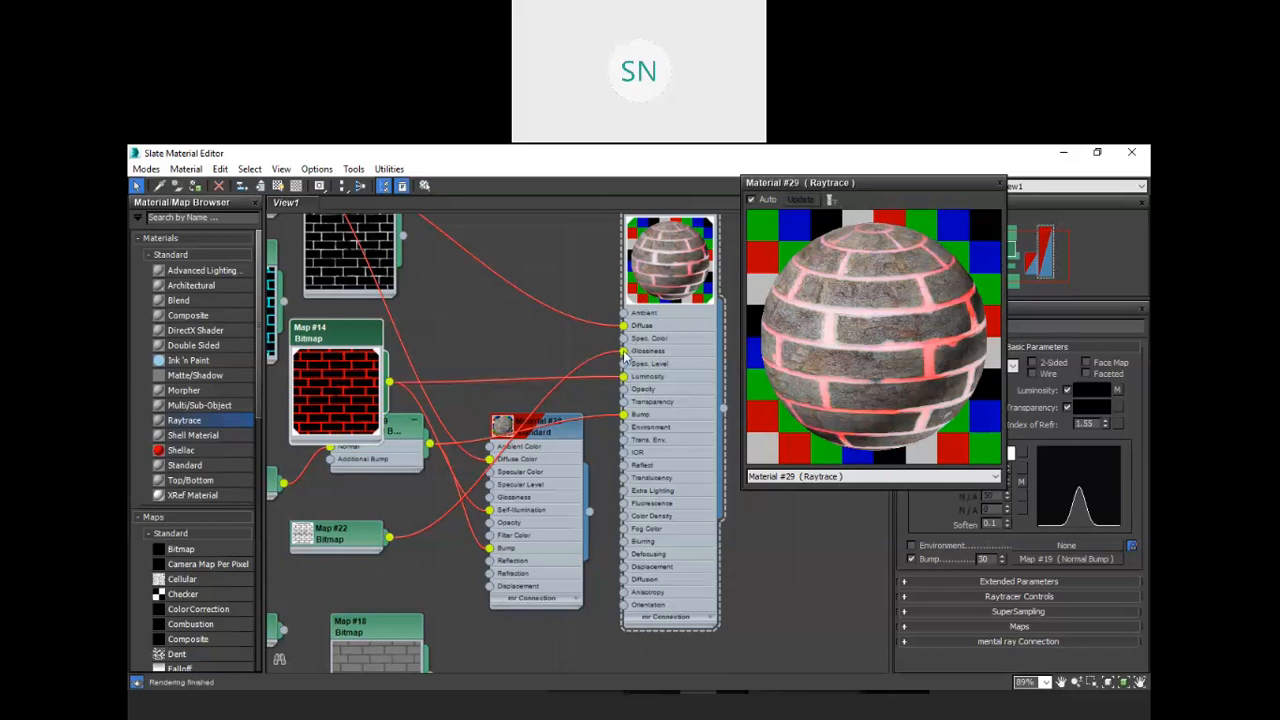
pyautogui.moveTo(624, 352); pyautogui.dragTo(594, 362)
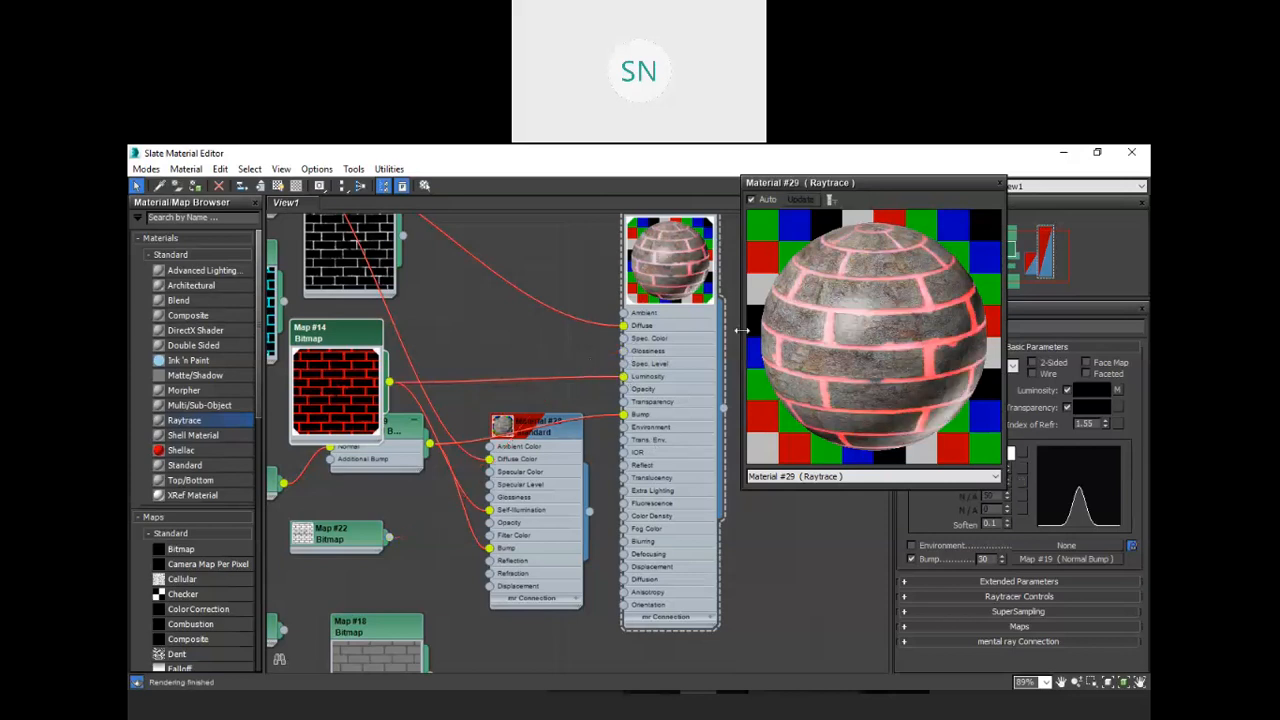
# Close the Raytrace material's preview window, restore the Slate Material Editor to a smaller size and move it clear of the spheres.
pyautogui.click(996, 188)
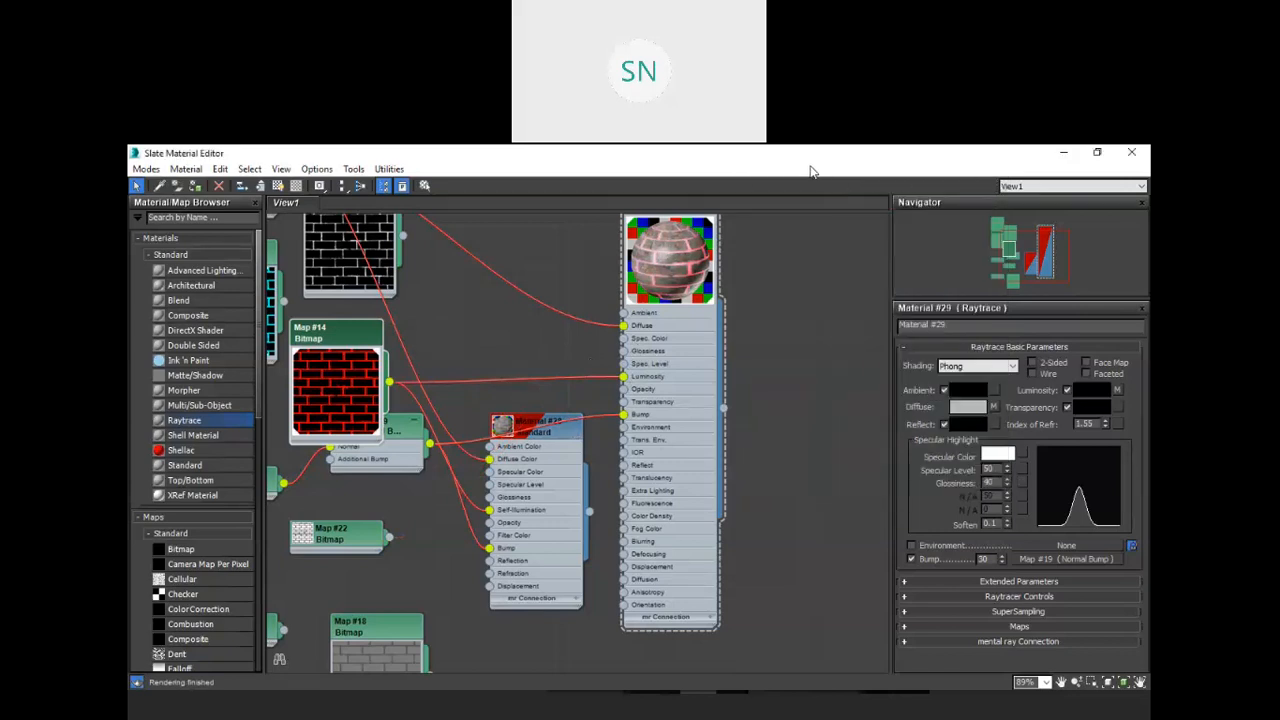
pyautogui.click(1097, 152)
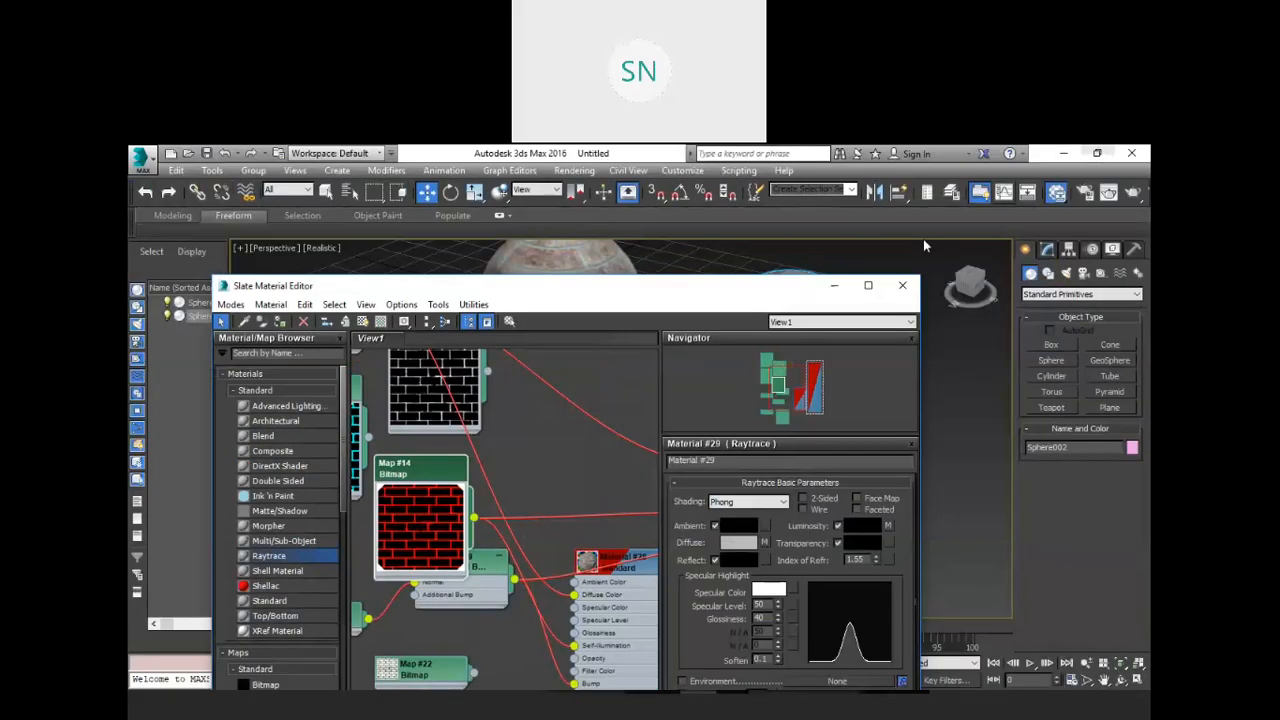
pyautogui.moveTo(674, 287); pyautogui.dragTo(742, 544)
# Deselect the sphere, frame both spheres in the Perspective view, show the safe frame and render the view.
pyautogui.click(793, 478)
pyautogui.moveTo(854, 449); pyautogui.dragTo(775, 455, button='middle')
pyautogui.click(703, 411)
pyautogui.scroll(3, 700, 382)
pyautogui.scroll(-3, 700, 382)
pyautogui.moveTo(667, 382); pyautogui.dragTo(702, 376, button='middle')
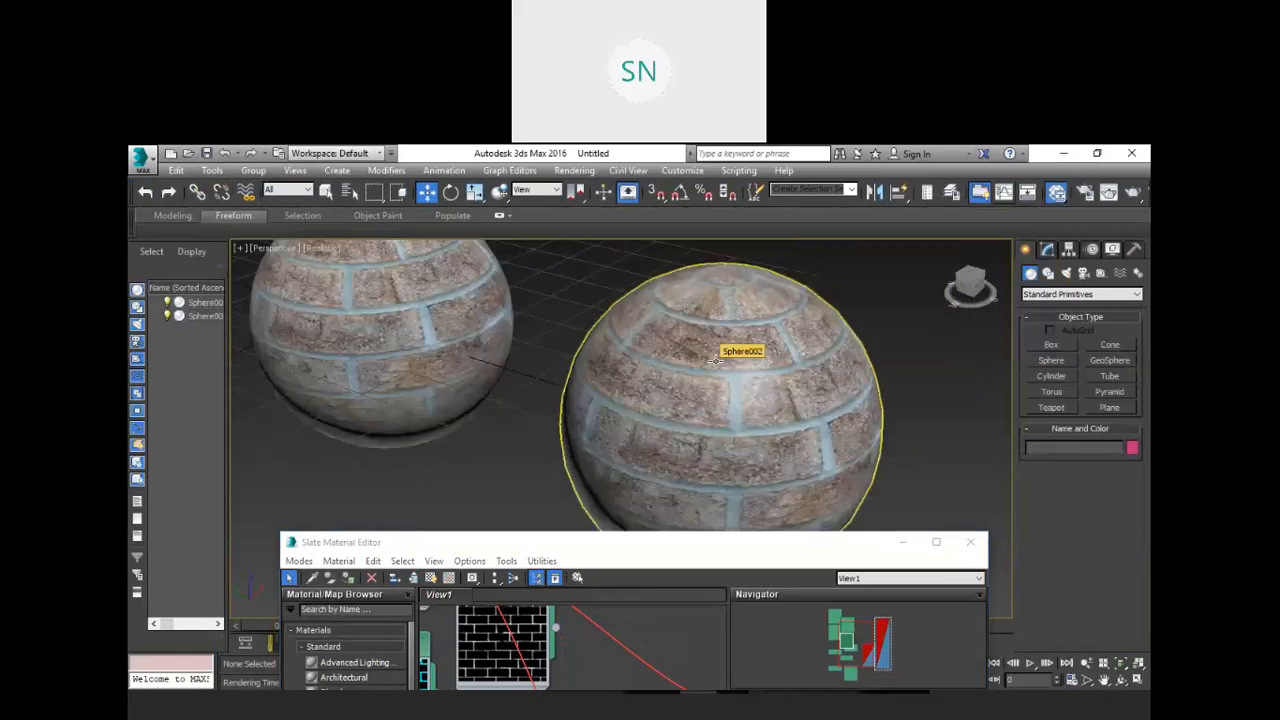
pyautogui.keyDown('alt'); pyautogui.moveTo(668, 390); pyautogui.dragTo(606, 466, button='middle'); pyautogui.keyUp('alt')
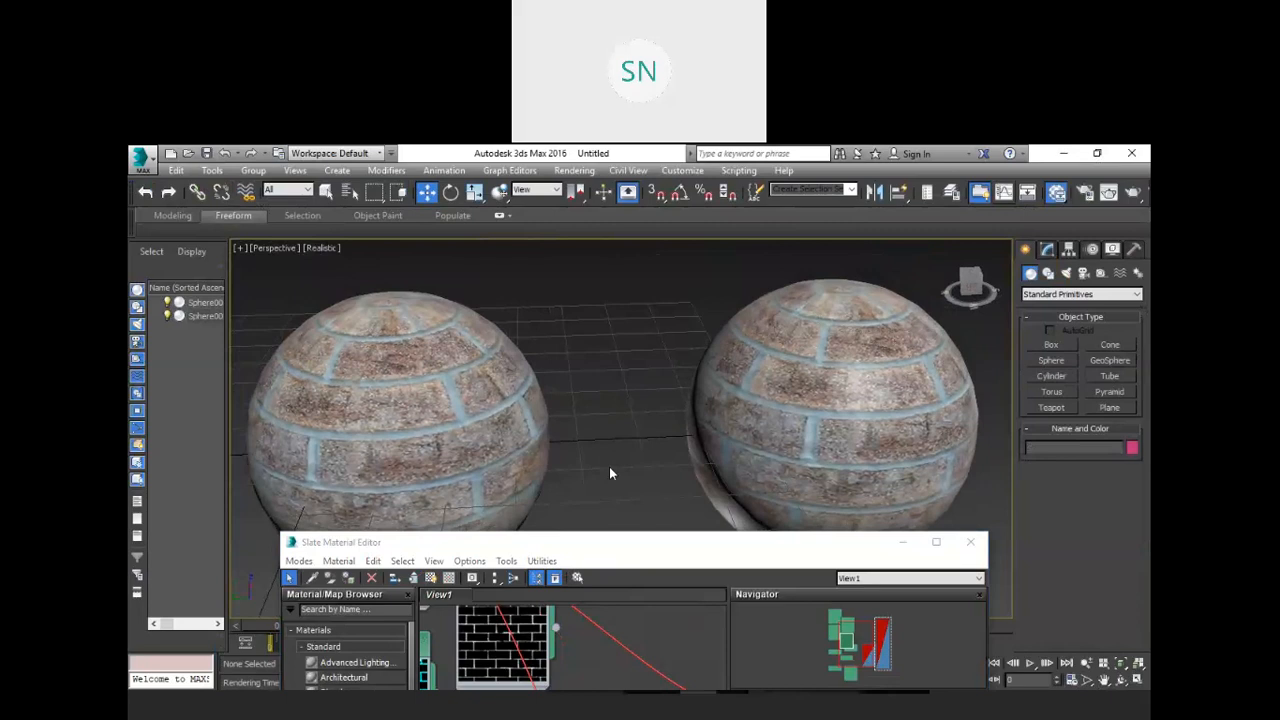
pyautogui.hotkey('shift', 'f')
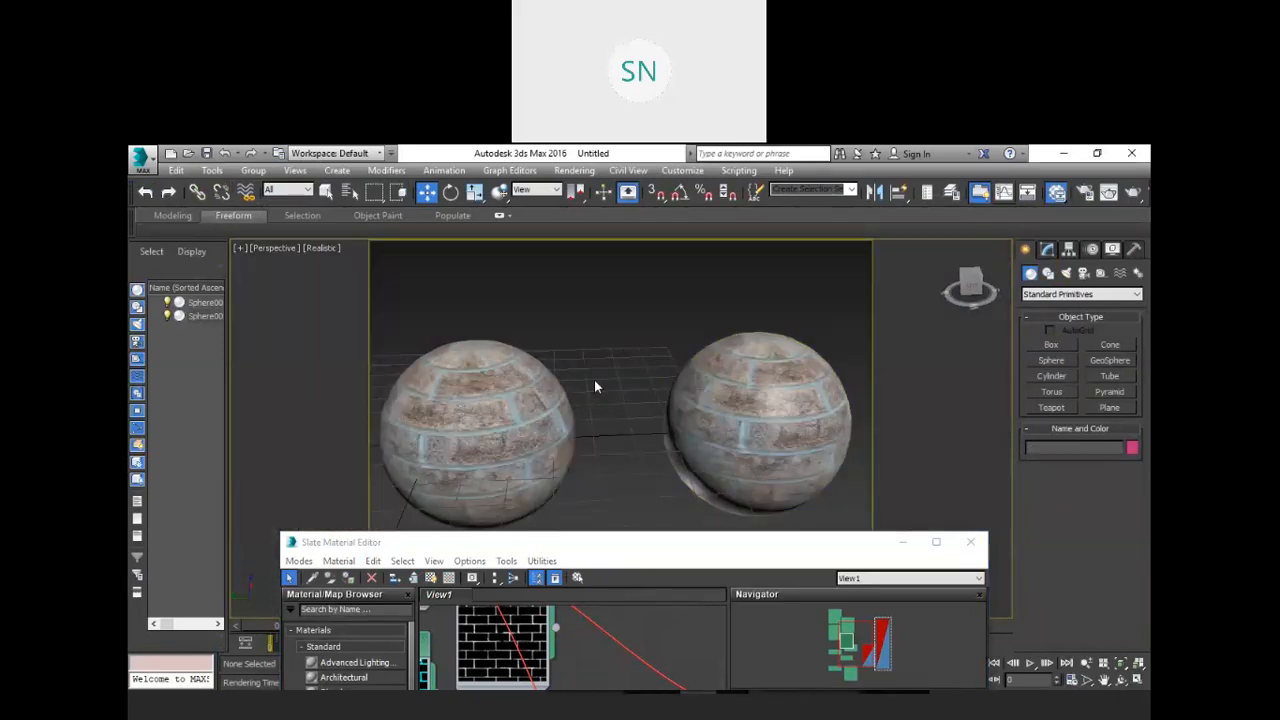
pyautogui.hotkey('shift', 'q')
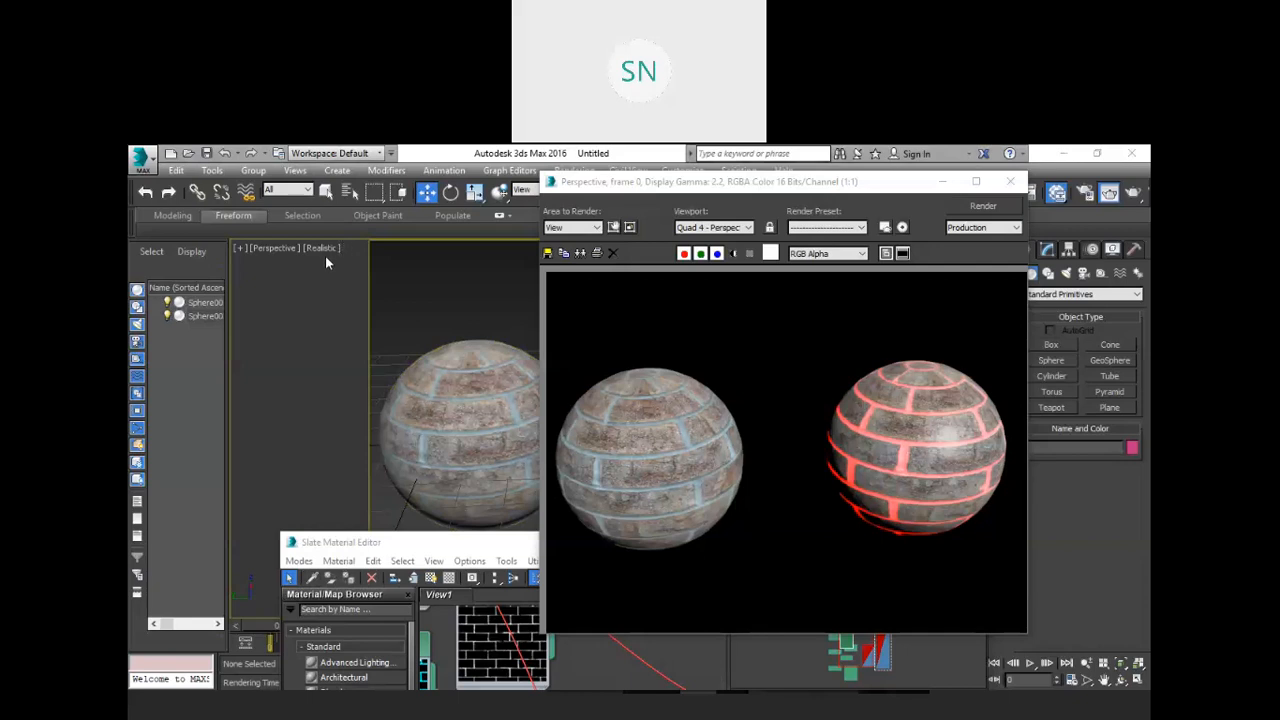
pyautogui.click(468, 427)
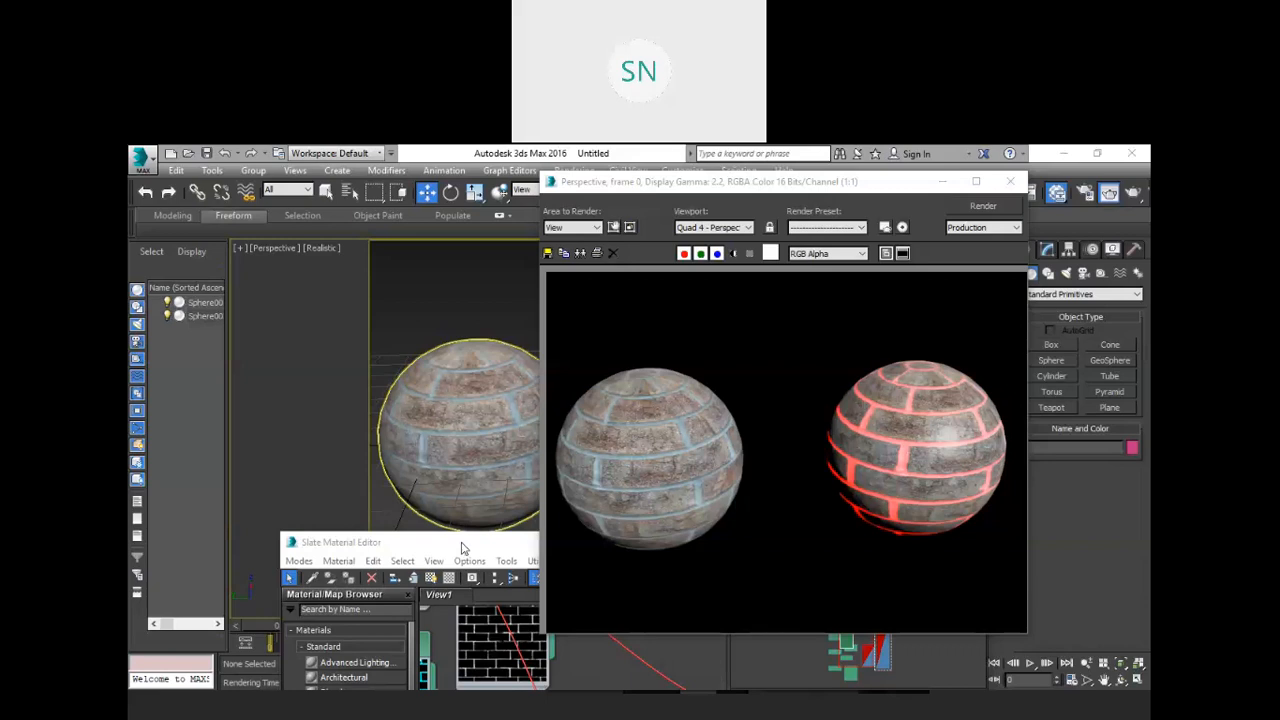
# Deselect the sphere and move the rendered frame window clear of the first sphere and the Slate Material Editor.
pyautogui.click(247, 541)
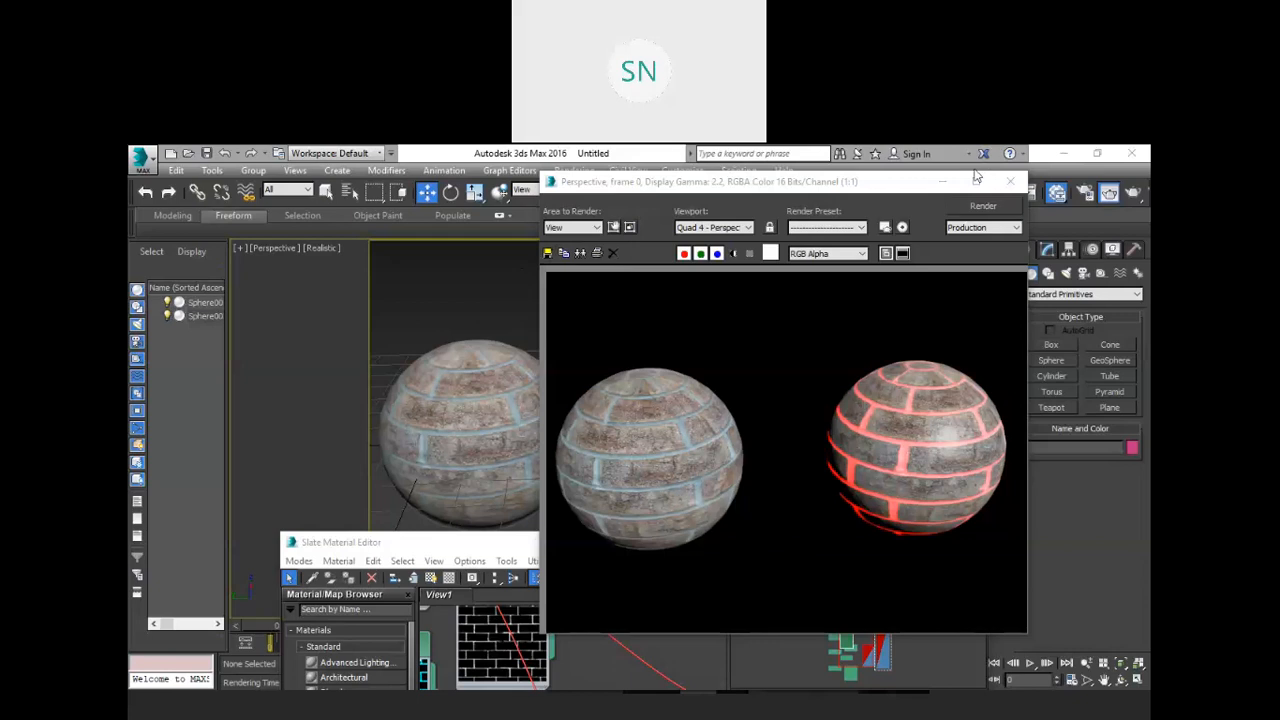
pyautogui.click(787, 190)
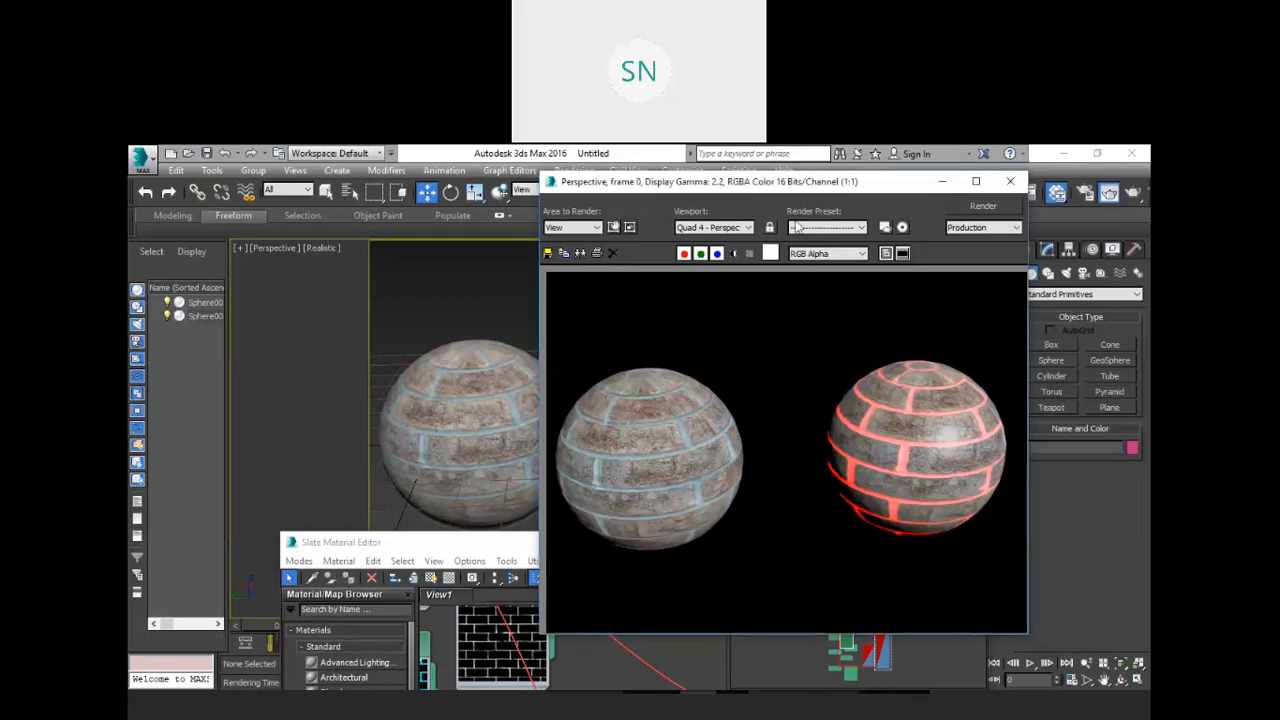
pyautogui.moveTo(632, 180); pyautogui.dragTo(596, 278)
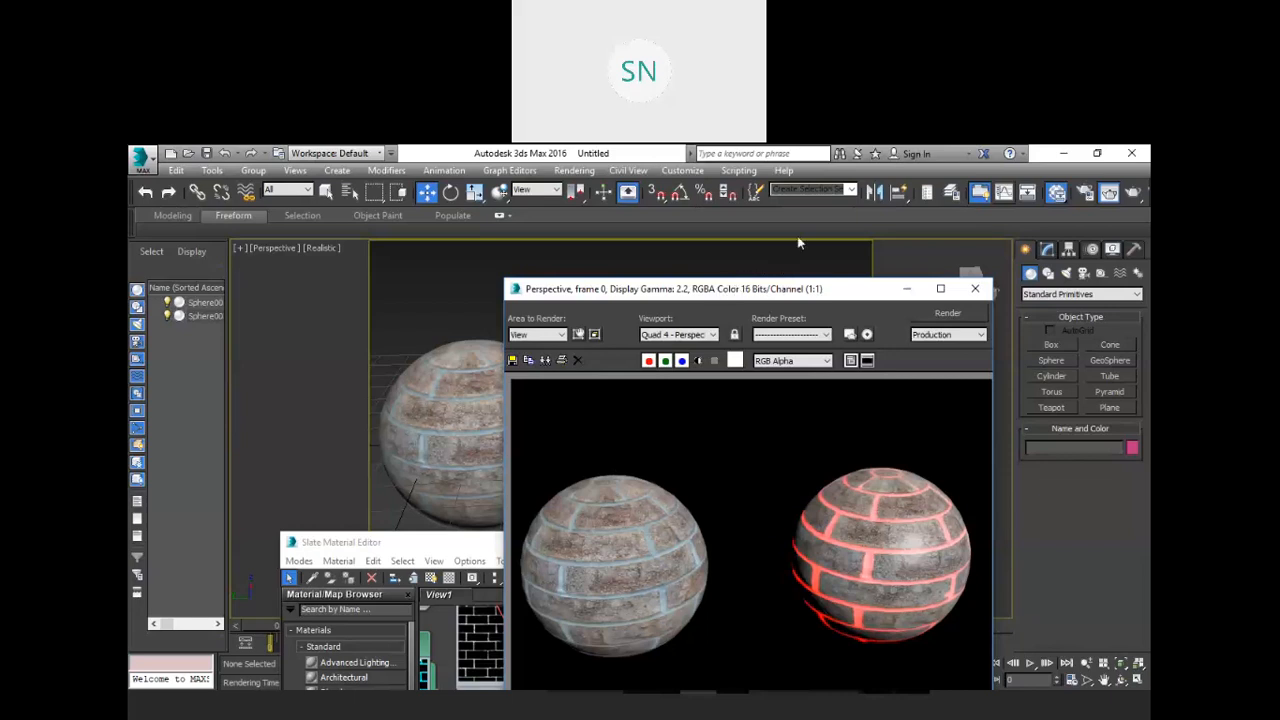
pyautogui.moveTo(757, 288); pyautogui.dragTo(950, 203)
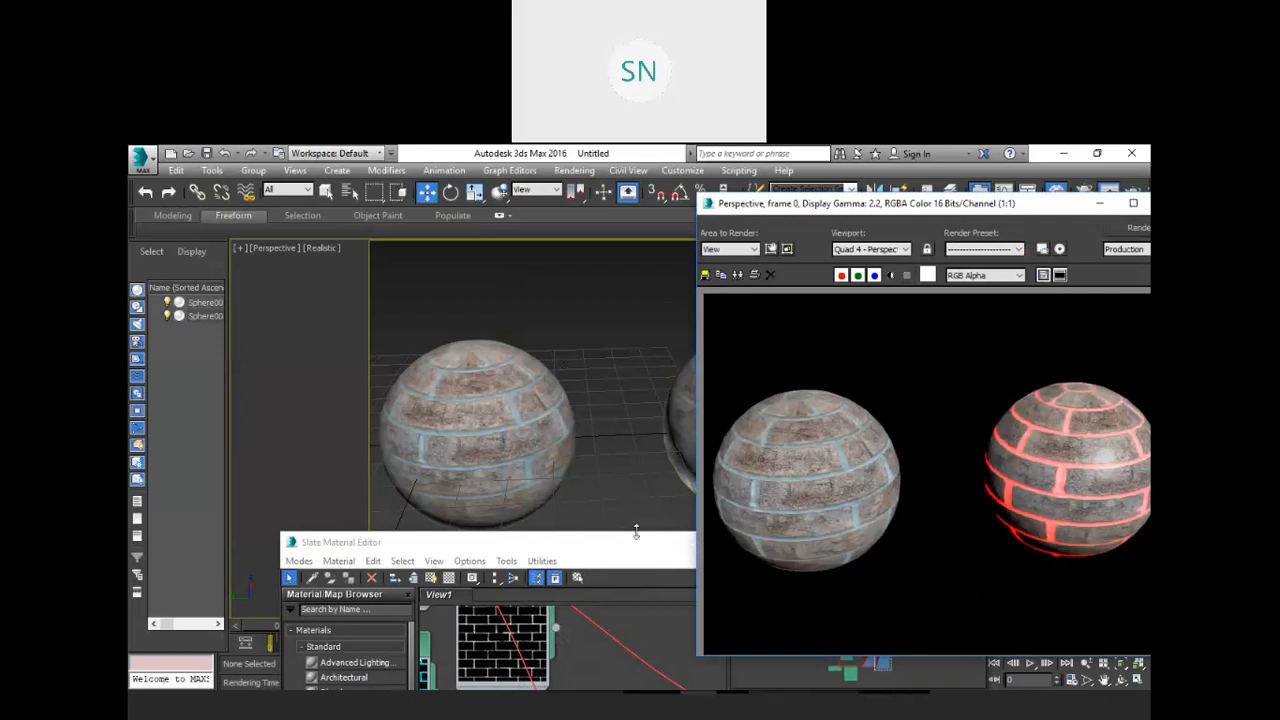
# Bring up the Slate Material Editor and examine the map connections into the Standard material's Diffuse Color, Self-Illumination and Bump slots.
pyautogui.moveTo(619, 549); pyautogui.dragTo(783, 229)
pyautogui.moveTo(763, 547); pyautogui.dragTo(744, 544, button='middle')
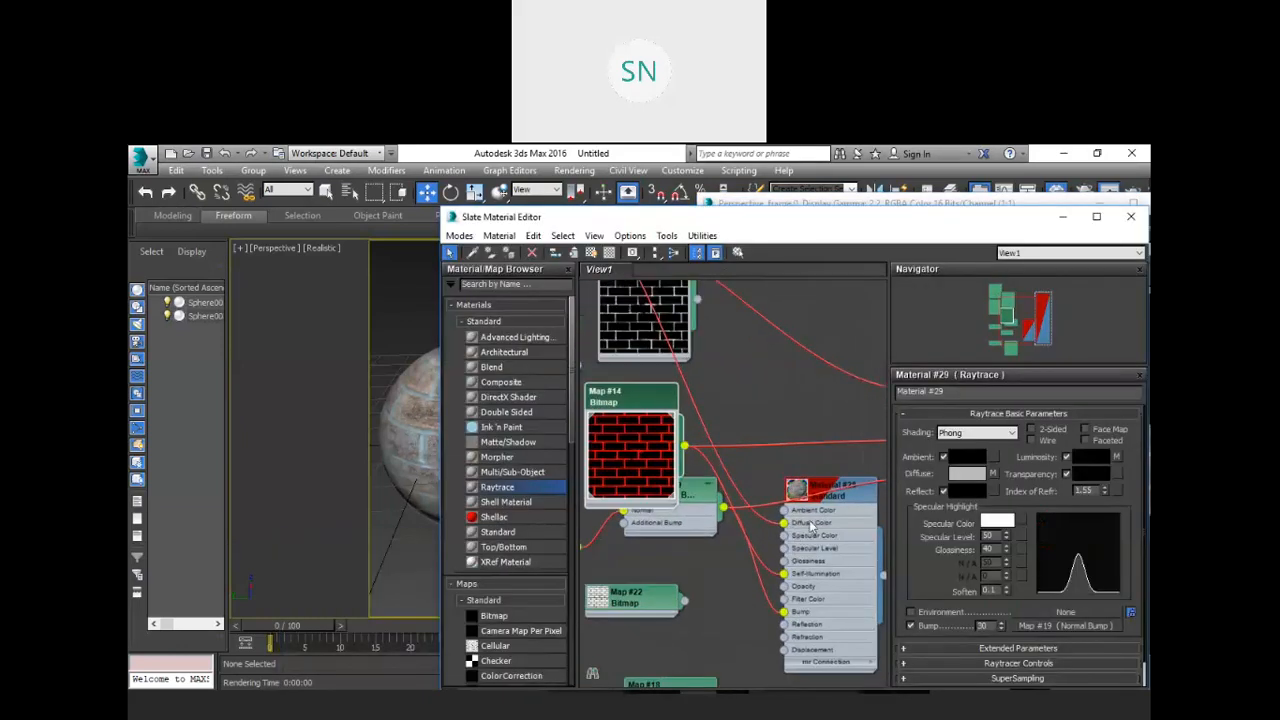
pyautogui.scroll(3, 806, 522)
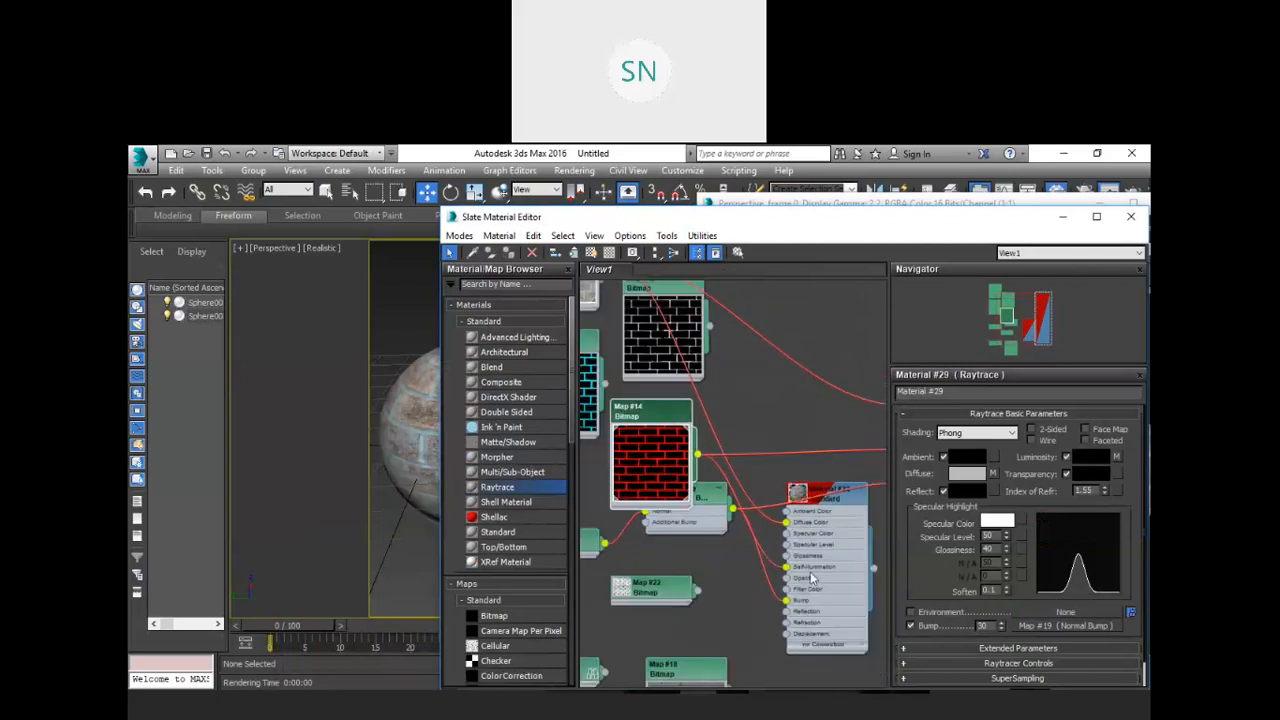
pyautogui.scroll(-3, 796, 596)
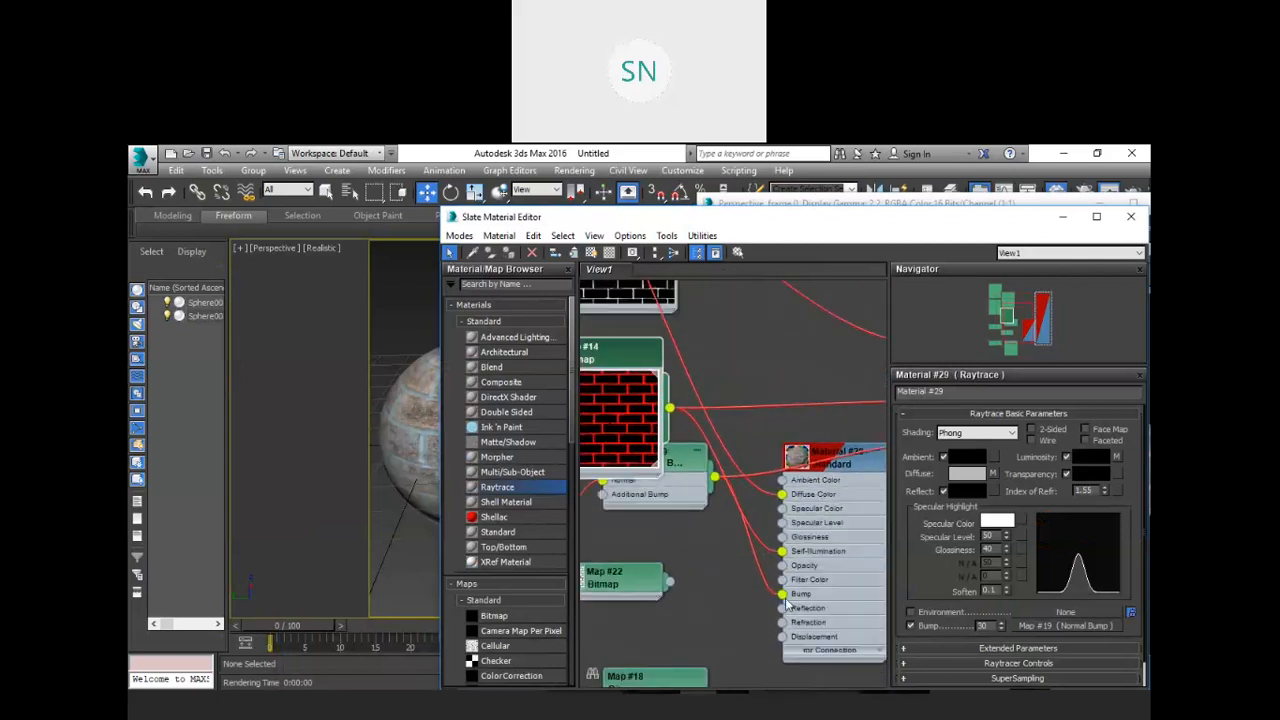
pyautogui.scroll(2, 798, 530)
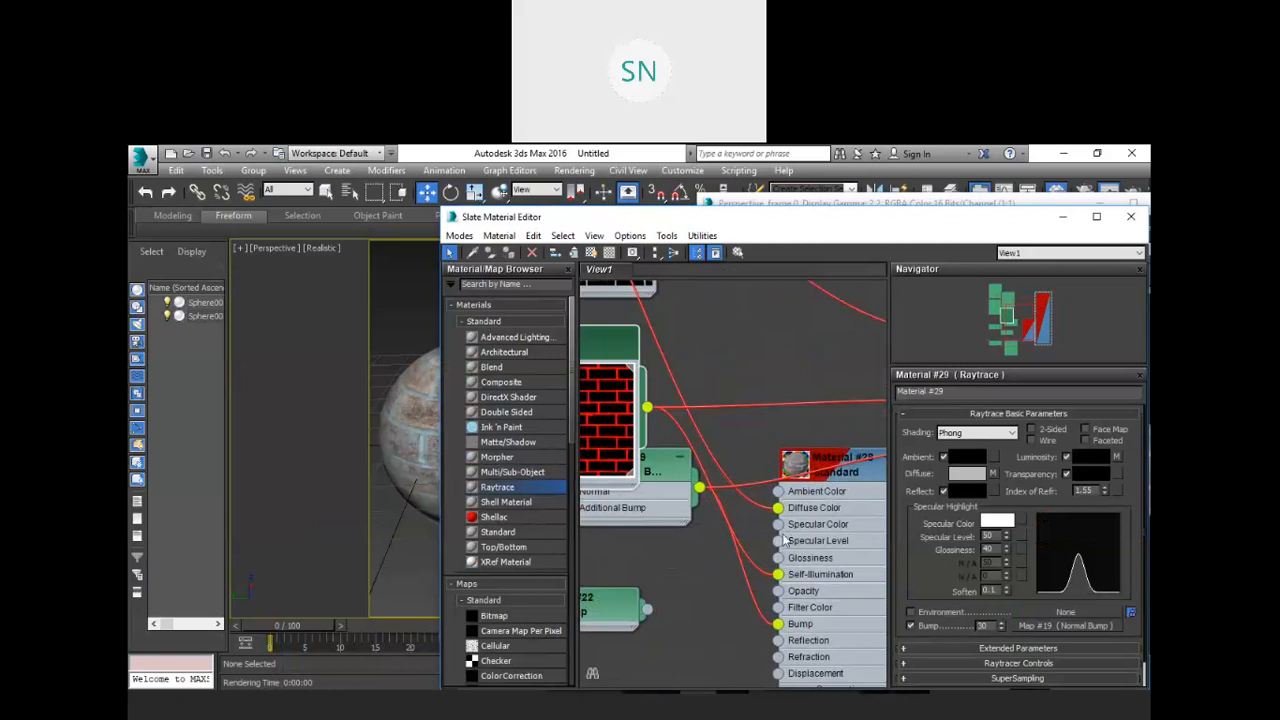
pyautogui.scroll(-2, 780, 580)
pyautogui.scroll(1, 783, 628)
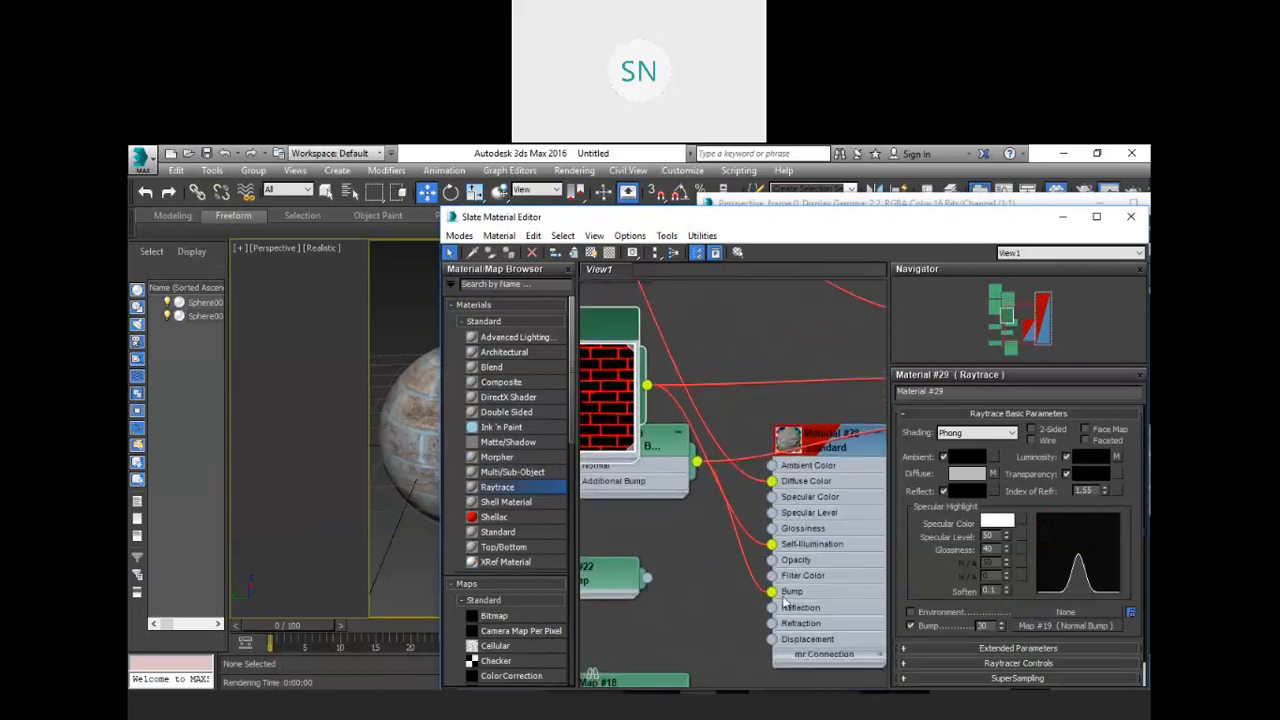
pyautogui.scroll(-2, 746, 580)
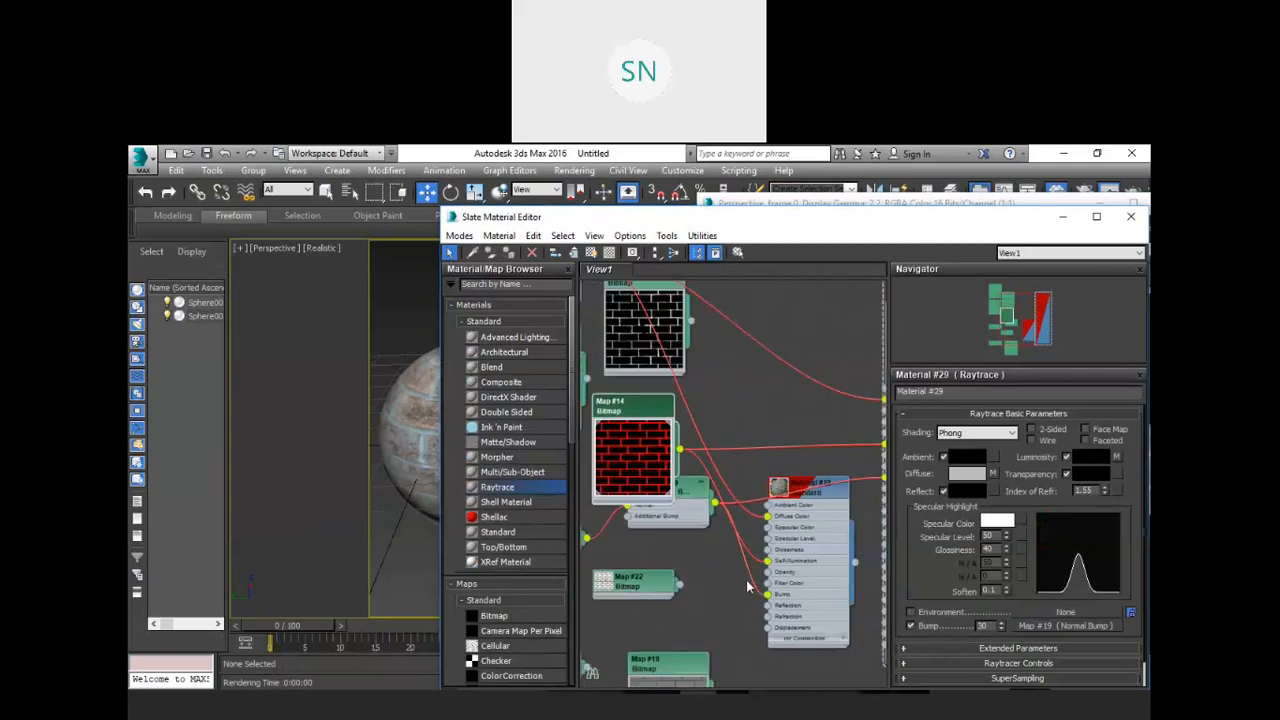
pyautogui.scroll(2, 774, 510)
pyautogui.scroll(2, 773, 512)
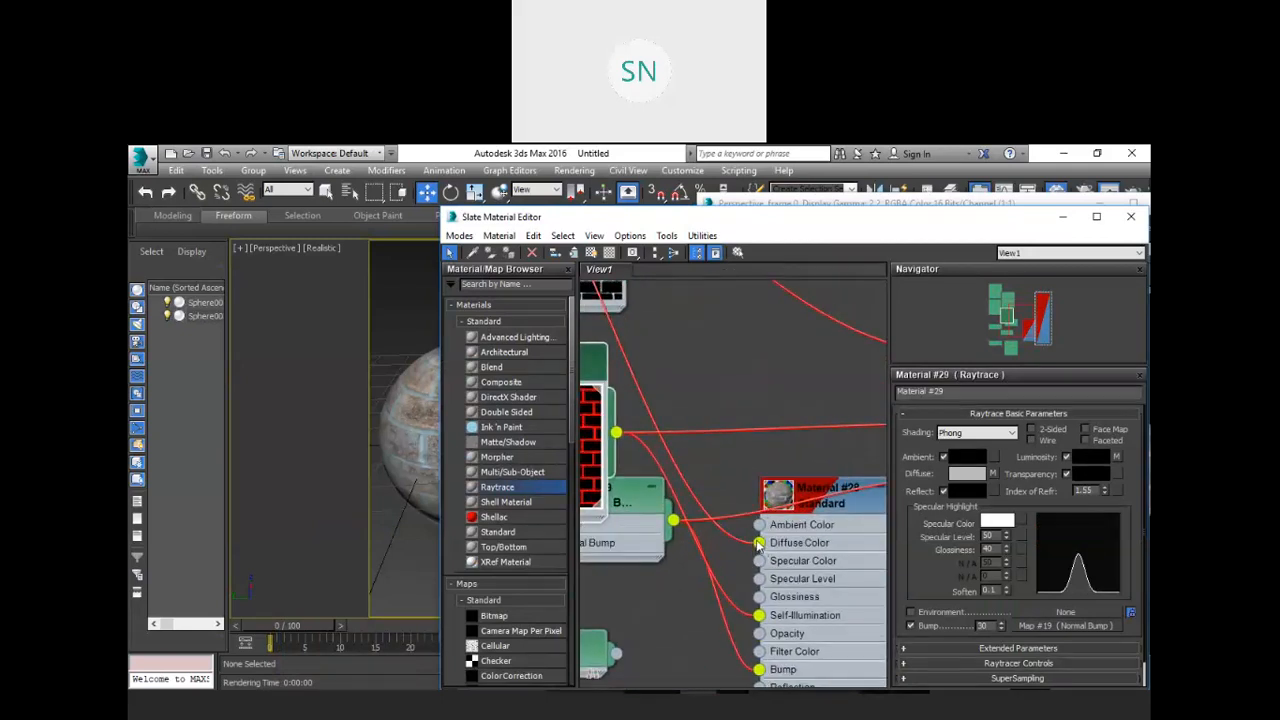
pyautogui.scroll(-1, 752, 530)
pyautogui.scroll(-4, 751, 529)
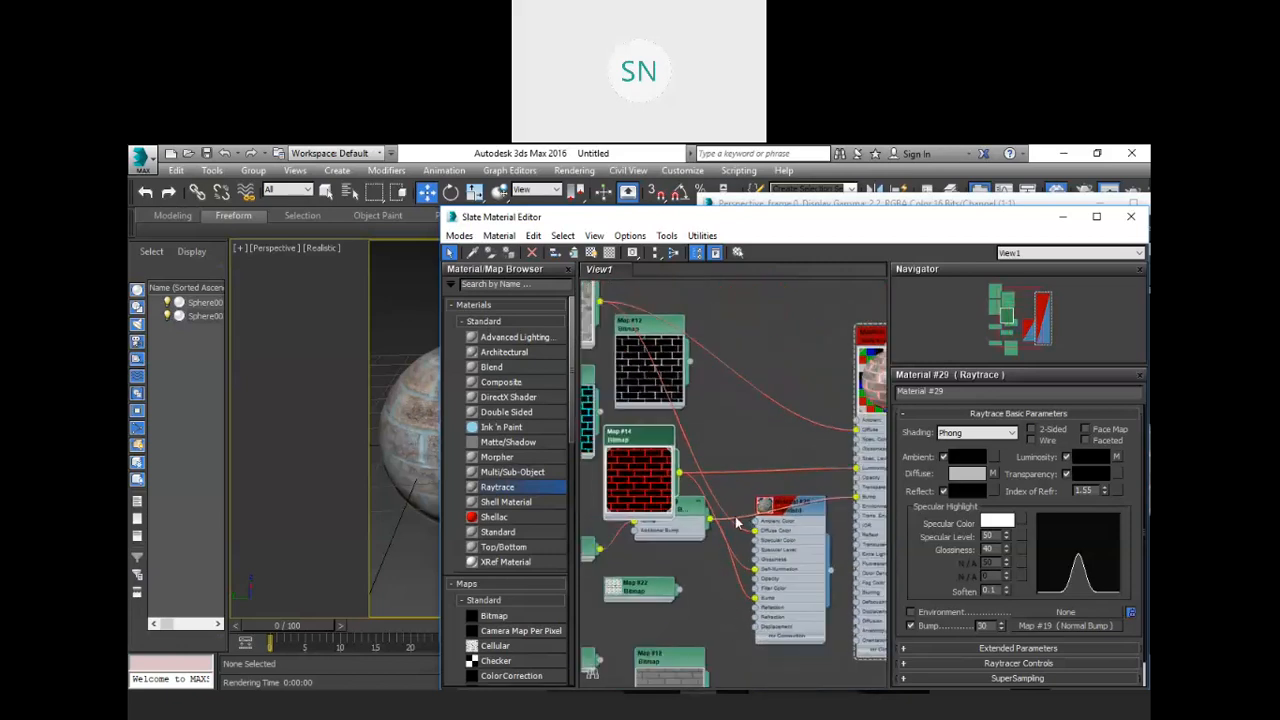
pyautogui.moveTo(727, 448); pyautogui.dragTo(691, 447, button='middle')
pyautogui.scroll(1, 691, 447)
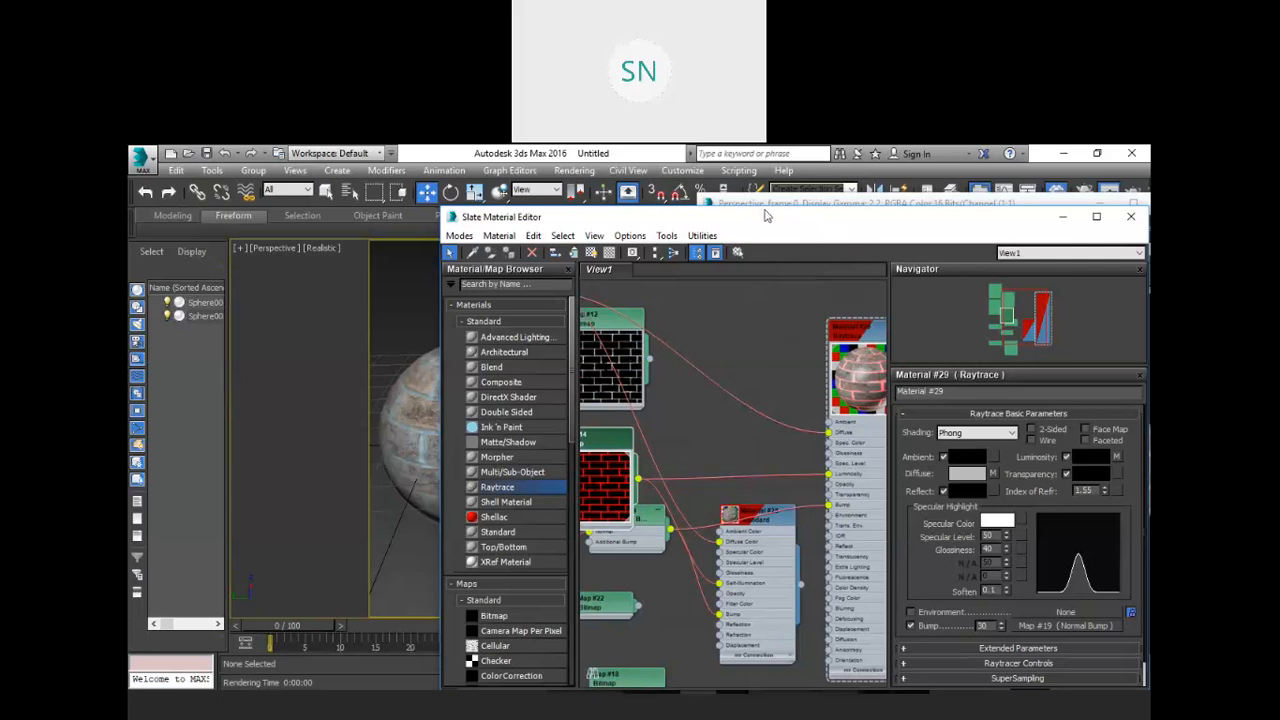
# Move the Slate Material Editor clear of the spheres and show the Output Size settings in Render Setup.
pyautogui.moveTo(769, 216); pyautogui.dragTo(673, 202)
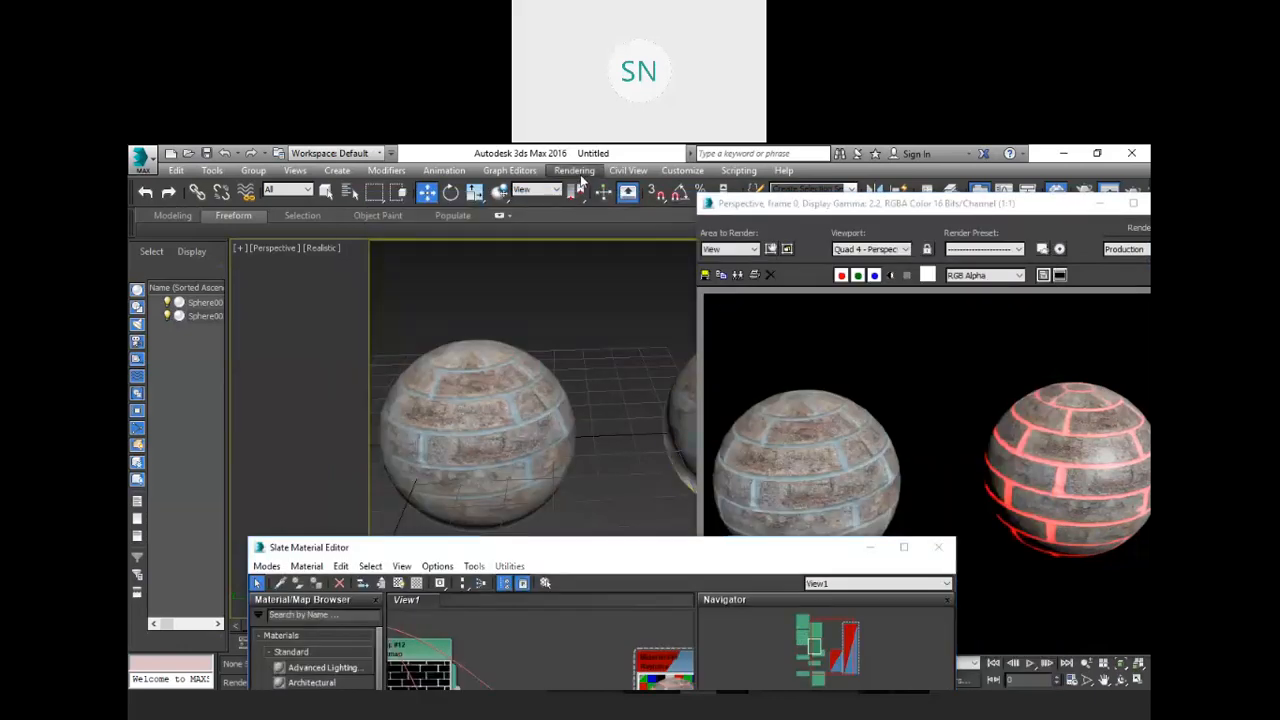
pyautogui.click(581, 175)
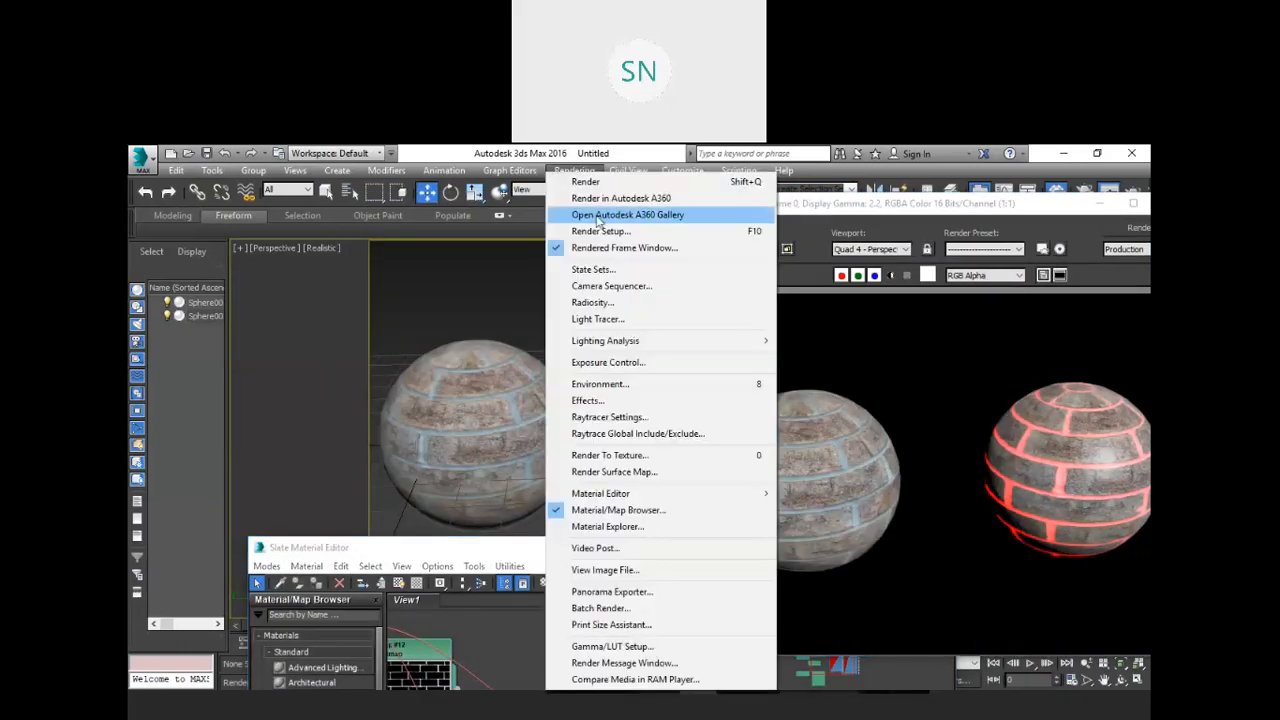
pyautogui.click(624, 234)
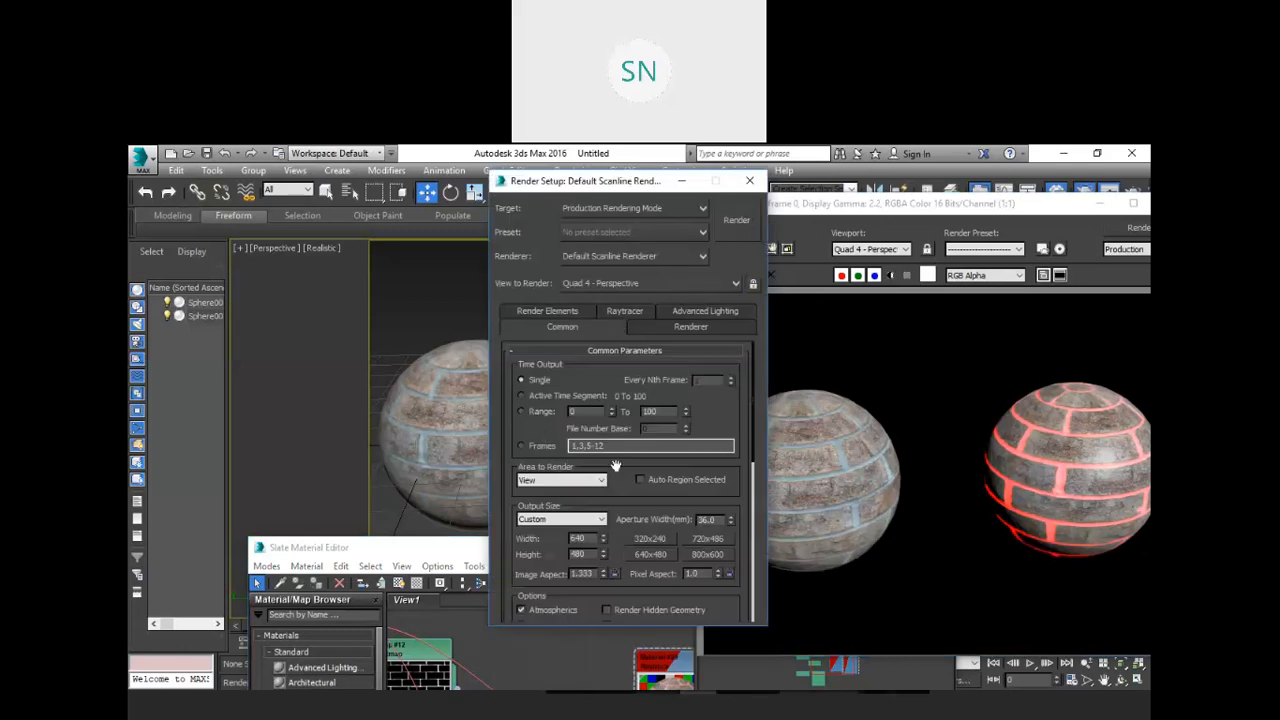
pyautogui.moveTo(629, 504); pyautogui.dragTo(636, 424)
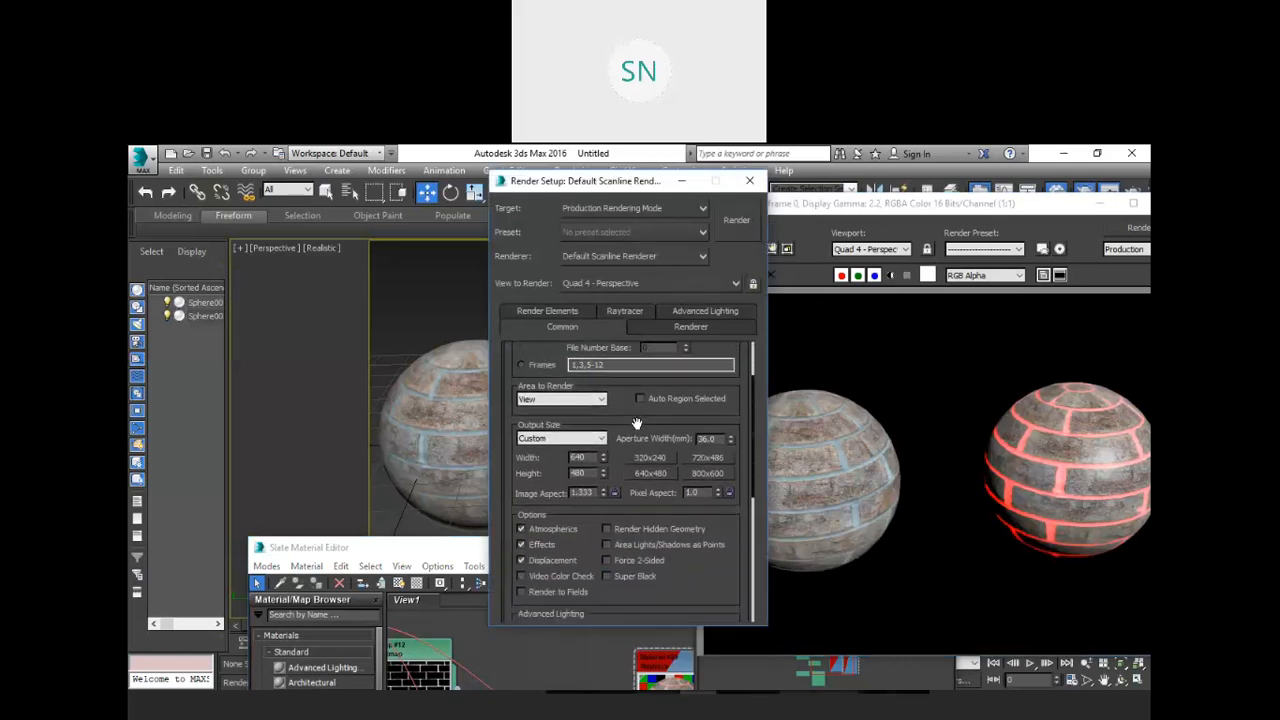
# Try a Custom render output size with a height of 4000.
pyautogui.click(591, 442)
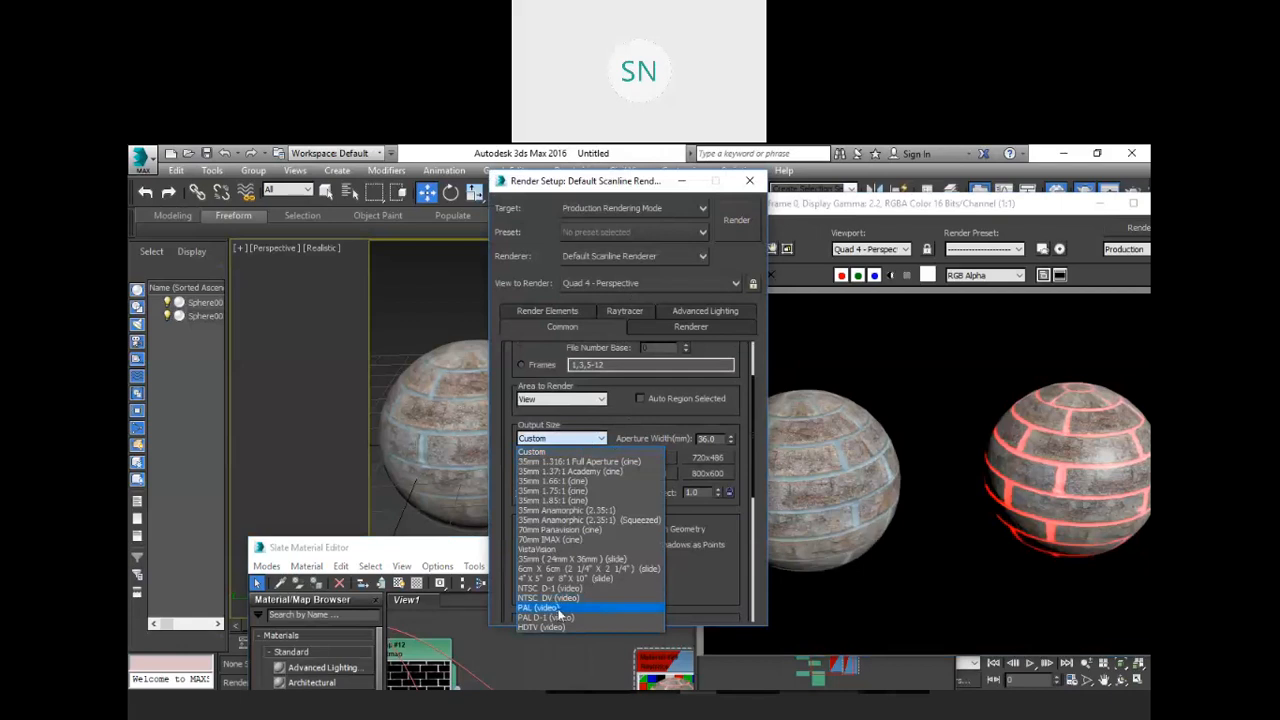
pyautogui.click(588, 450)
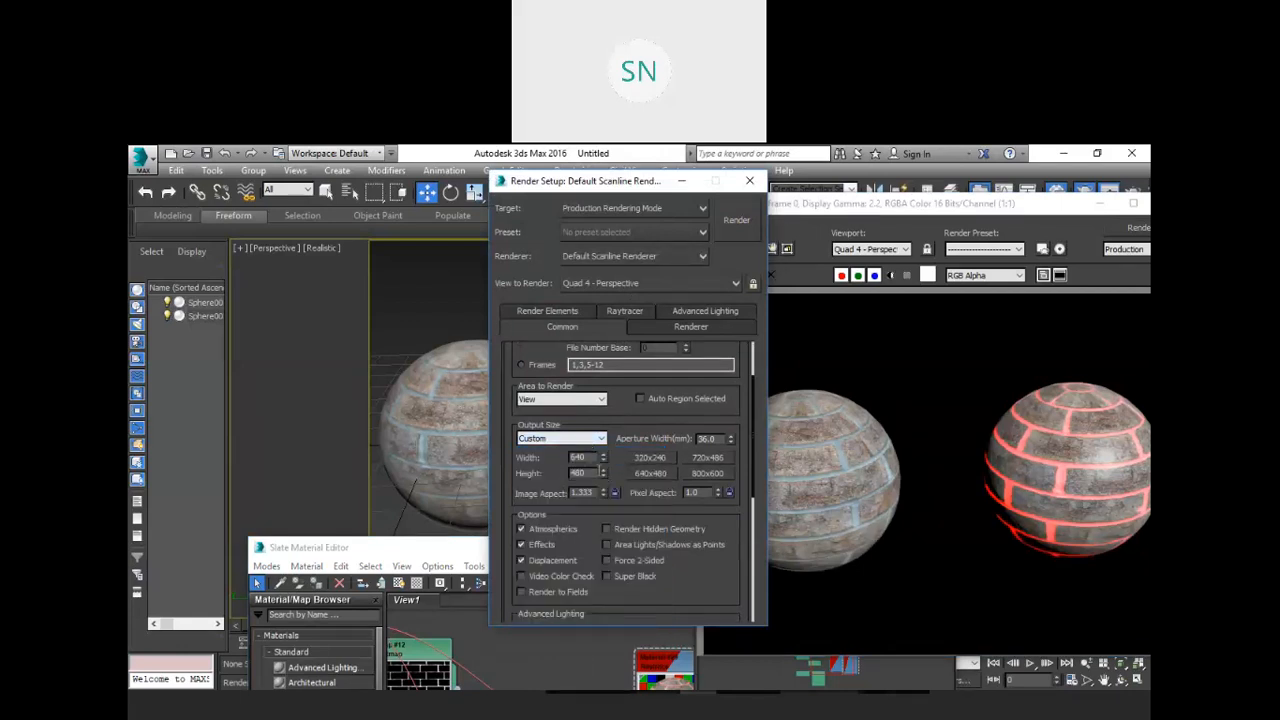
pyautogui.moveTo(527, 461); pyautogui.dragTo(523, 458)
pyautogui.moveTo(567, 474); pyautogui.dragTo(558, 473)
pyautogui.write('4000')
pyautogui.press('Return')
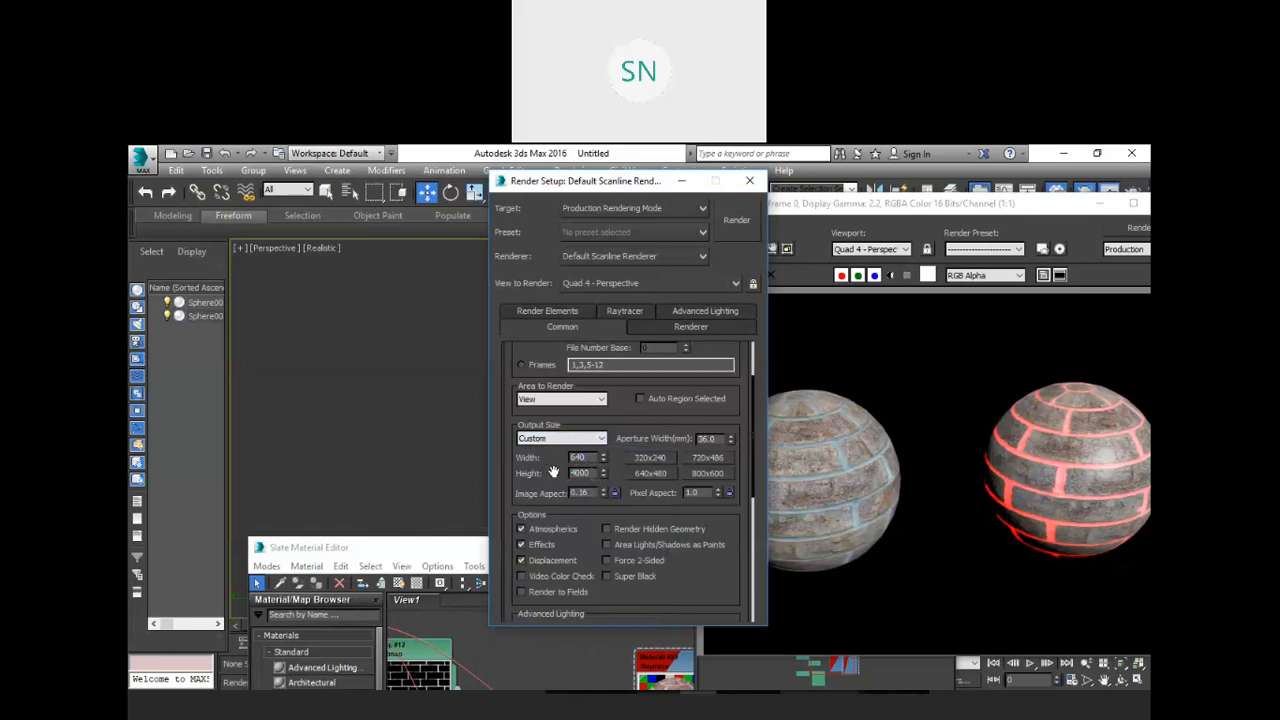
# Set the render output size to the HDTV (video) preset with a height of 4000.
pyautogui.click(568, 441)
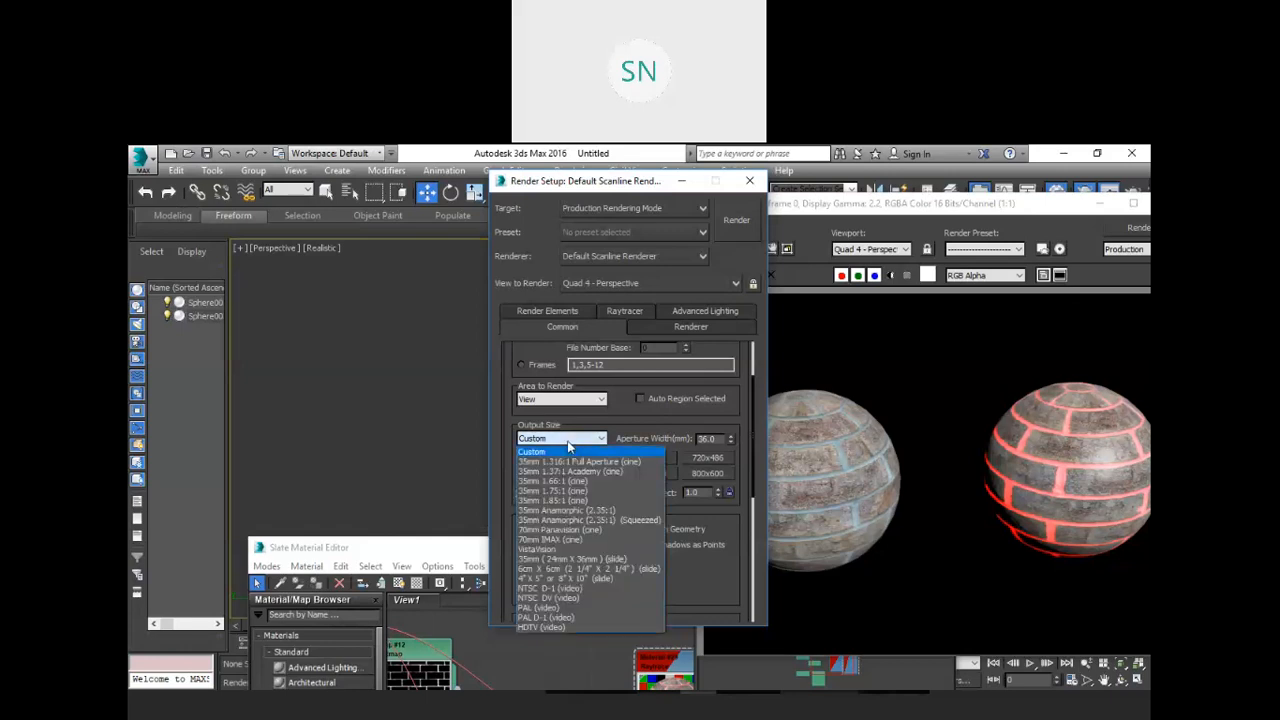
pyautogui.click(545, 627)
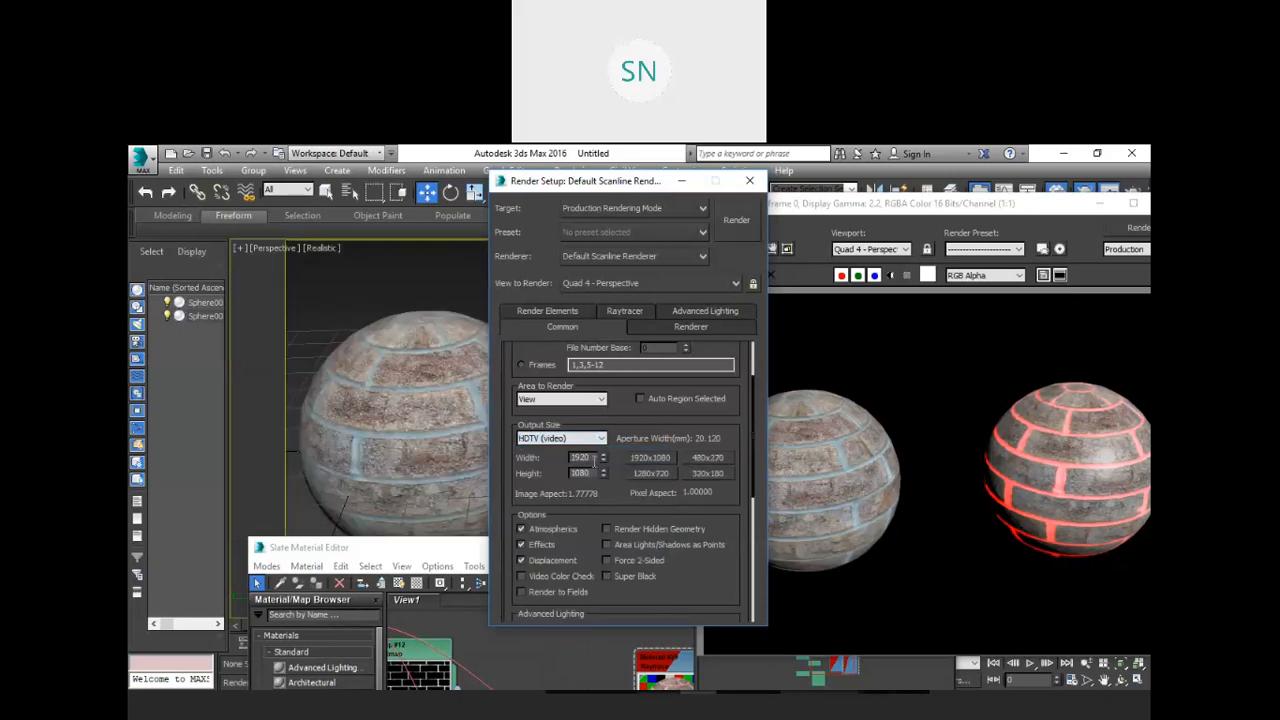
pyautogui.doubleClick(594, 459)
pyautogui.press('Tab')
pyautogui.write('4000')
pyautogui.press('Tab')
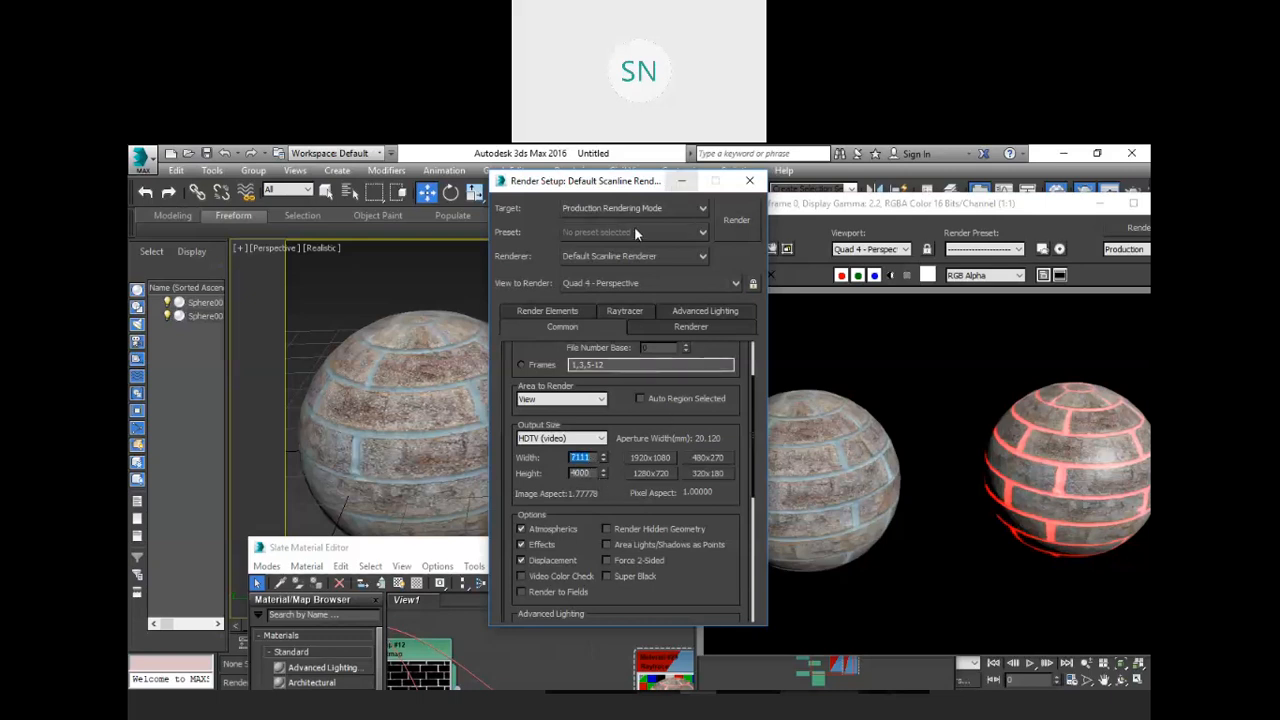
# Move the Render Setup dialog clear of the spheres and close the old rendered frame window.
pyautogui.moveTo(602, 181); pyautogui.dragTo(644, 557)
pyautogui.click(597, 374)
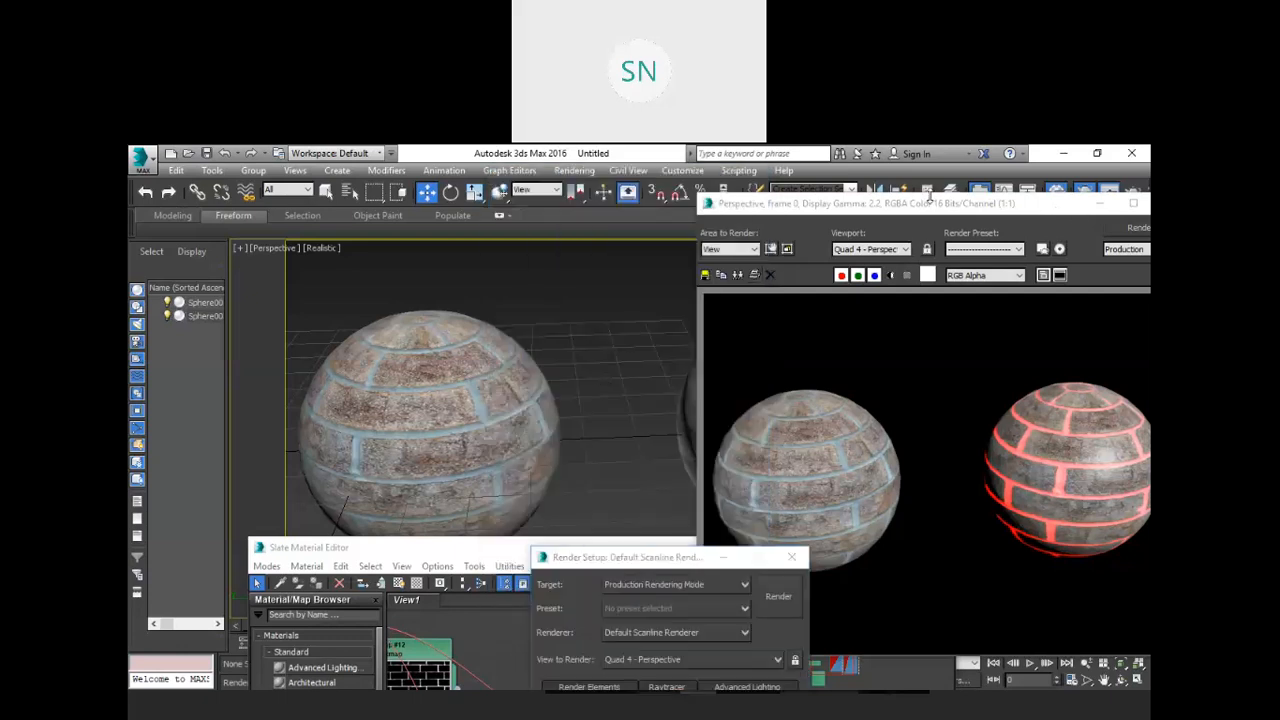
pyautogui.click(821, 237)
pyautogui.moveTo(985, 204); pyautogui.dragTo(873, 229)
pyautogui.click(1058, 232)
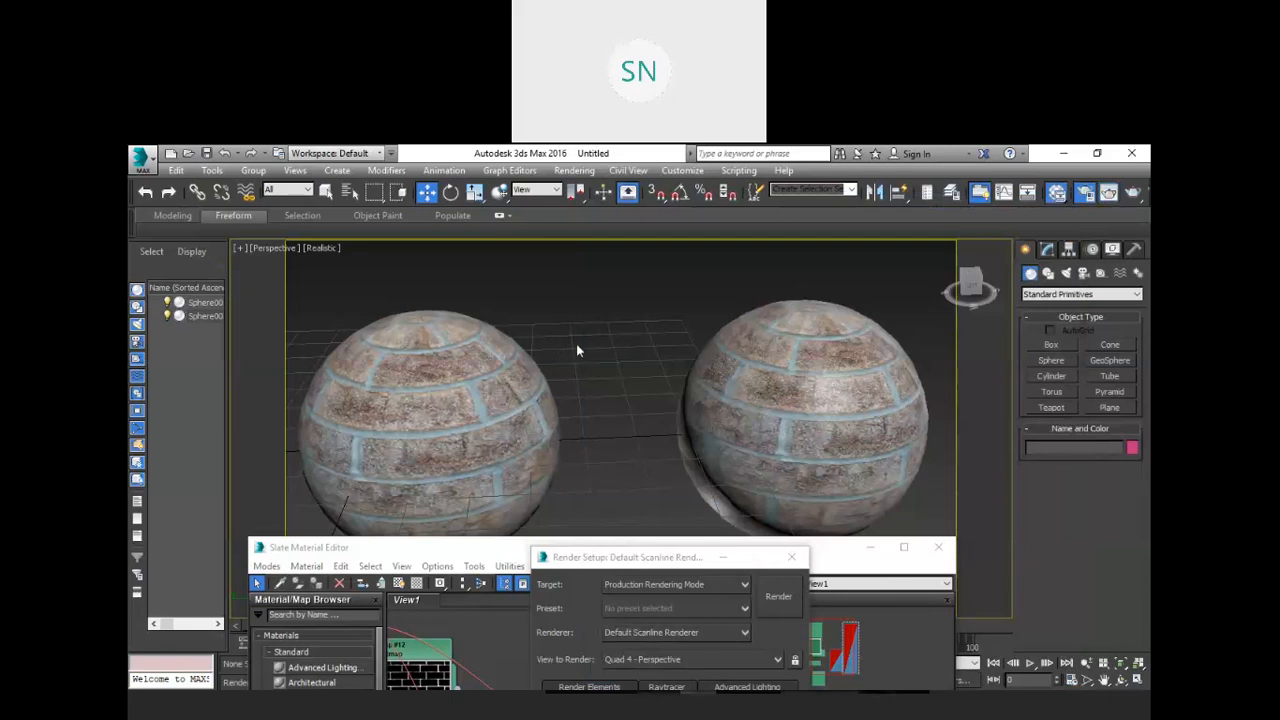
# Bring the Render Setup dialog back into full view and render the Perspective view at 7111 x 4000.
pyautogui.moveTo(579, 344); pyautogui.dragTo(589, 350, button='middle')
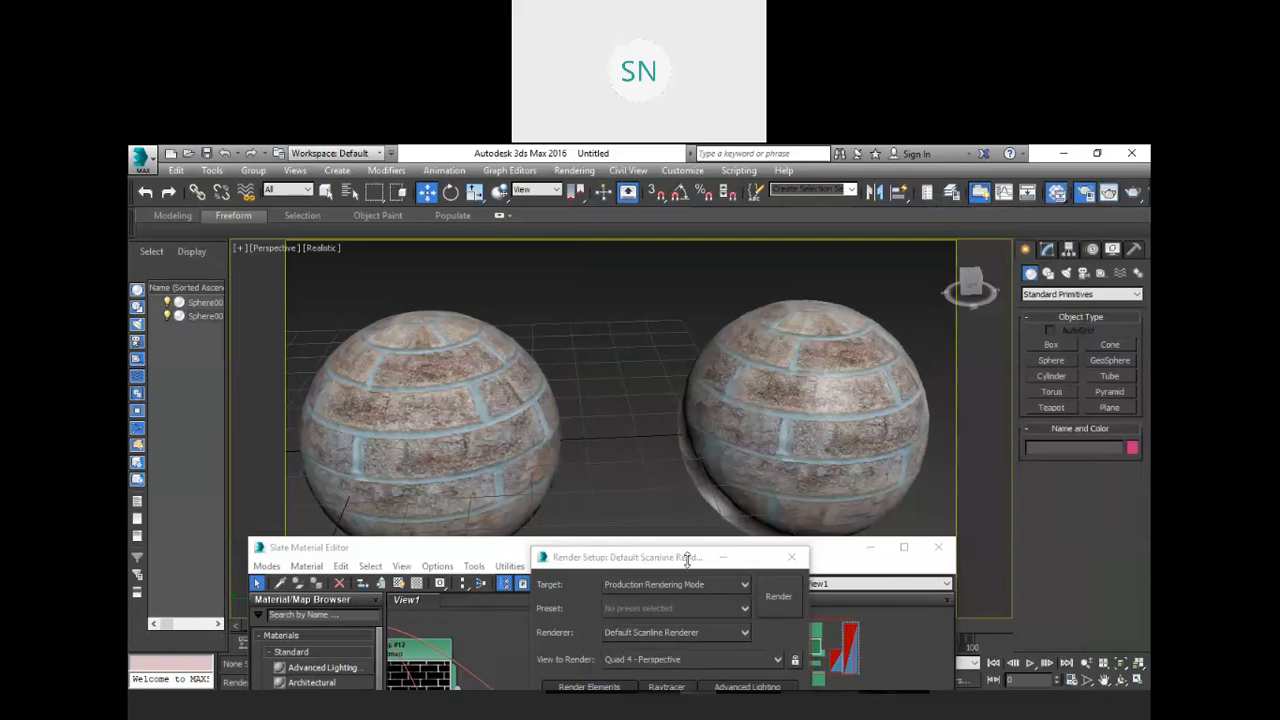
pyautogui.click(687, 560)
pyautogui.click(586, 356)
pyautogui.click(576, 564)
pyautogui.moveTo(613, 338); pyautogui.dragTo(597, 212)
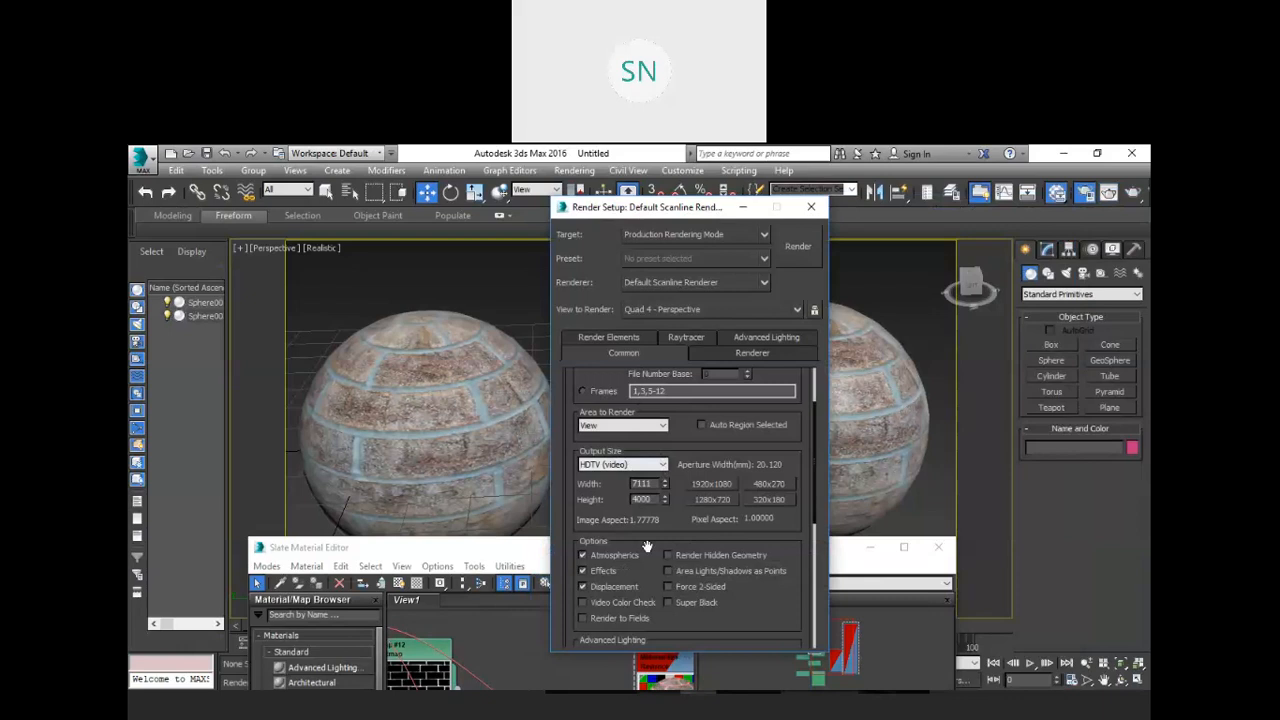
pyautogui.click(798, 248)
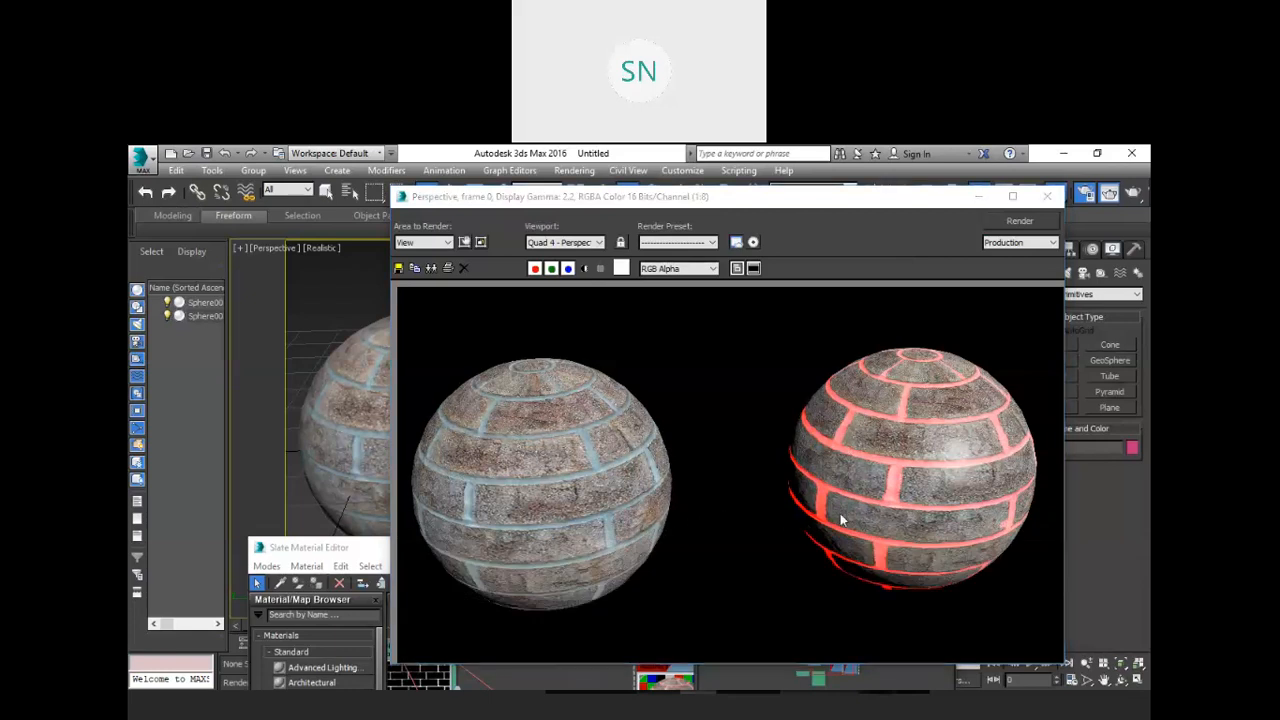
# Examine the brick texture and red luminous joints of the rendered spheres up close and compare both spheres.
pyautogui.scroll(5, 875, 490)
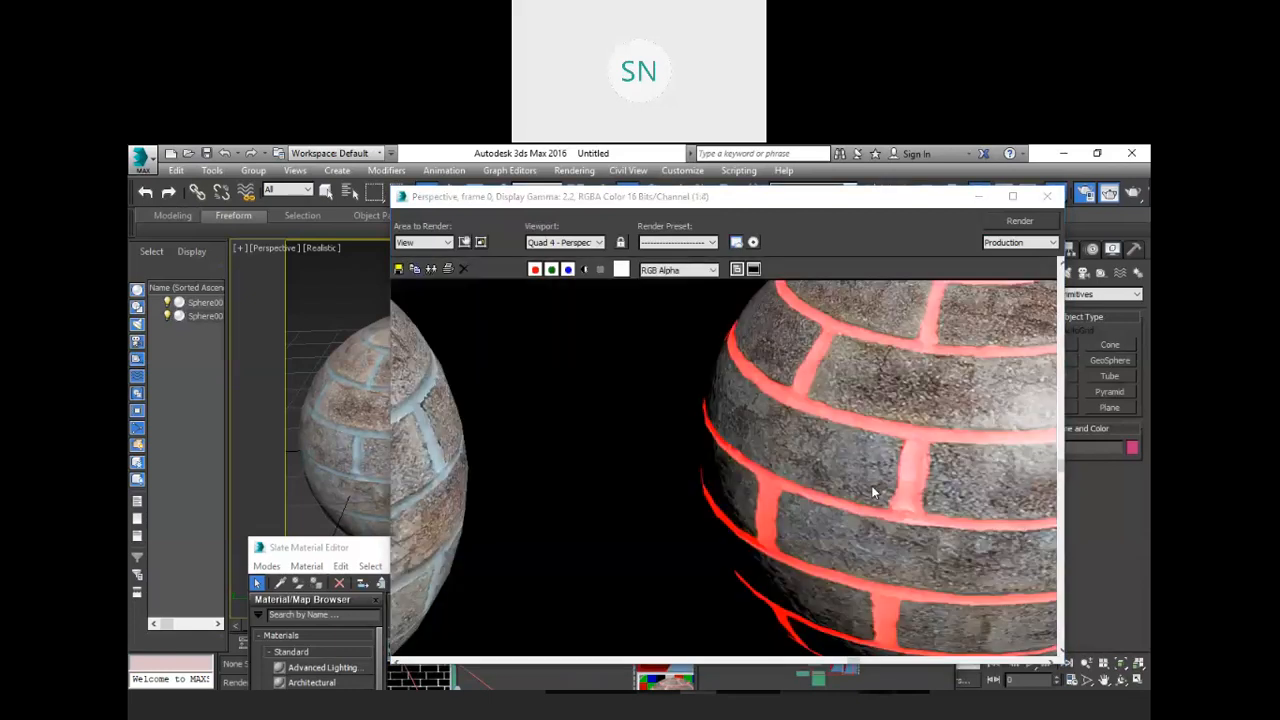
pyautogui.scroll(1, 880, 444)
pyautogui.scroll(-3, 879, 446)
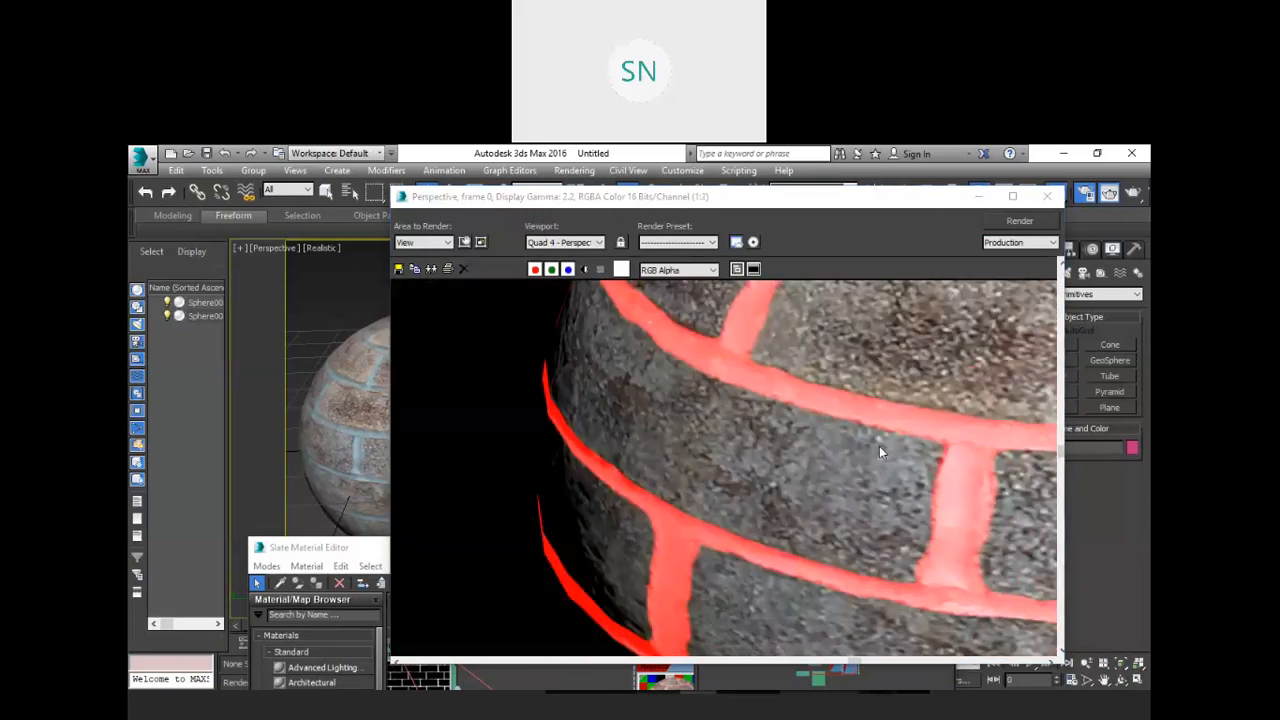
pyautogui.scroll(-2, 830, 452)
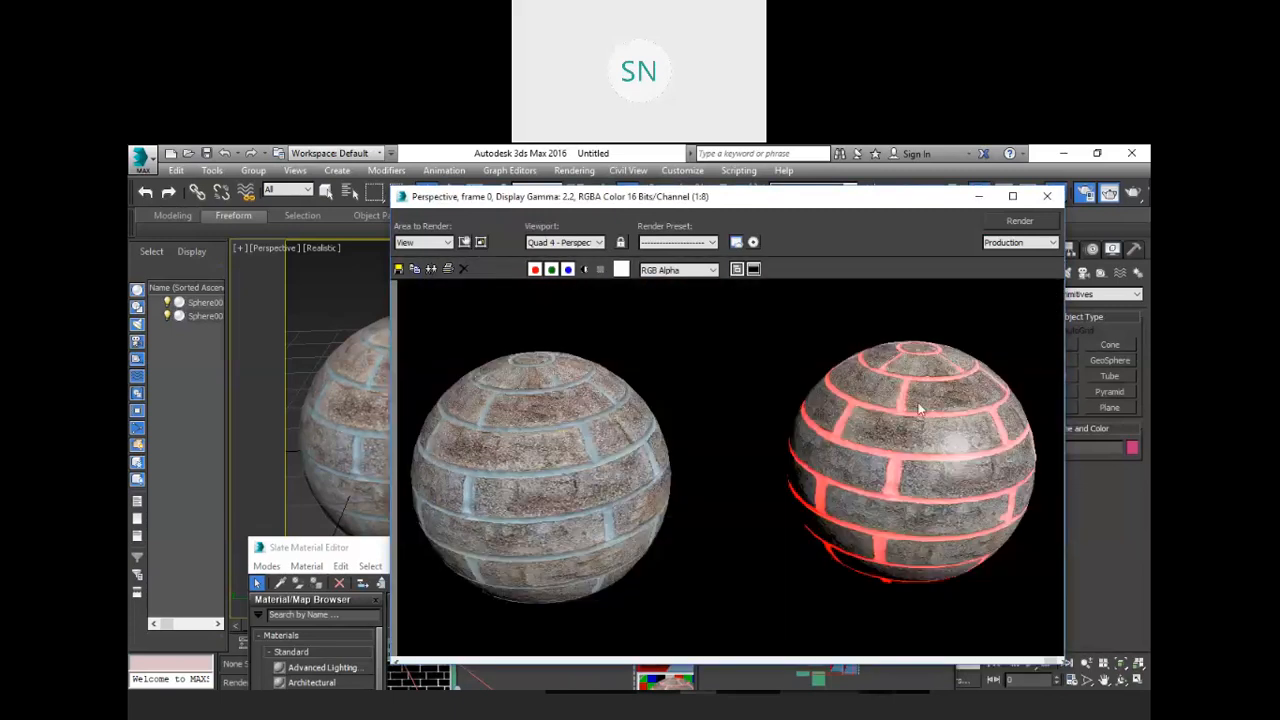
pyautogui.scroll(1, 831, 446)
pyautogui.scroll(1, 894, 410)
pyautogui.scroll(1, 894, 413)
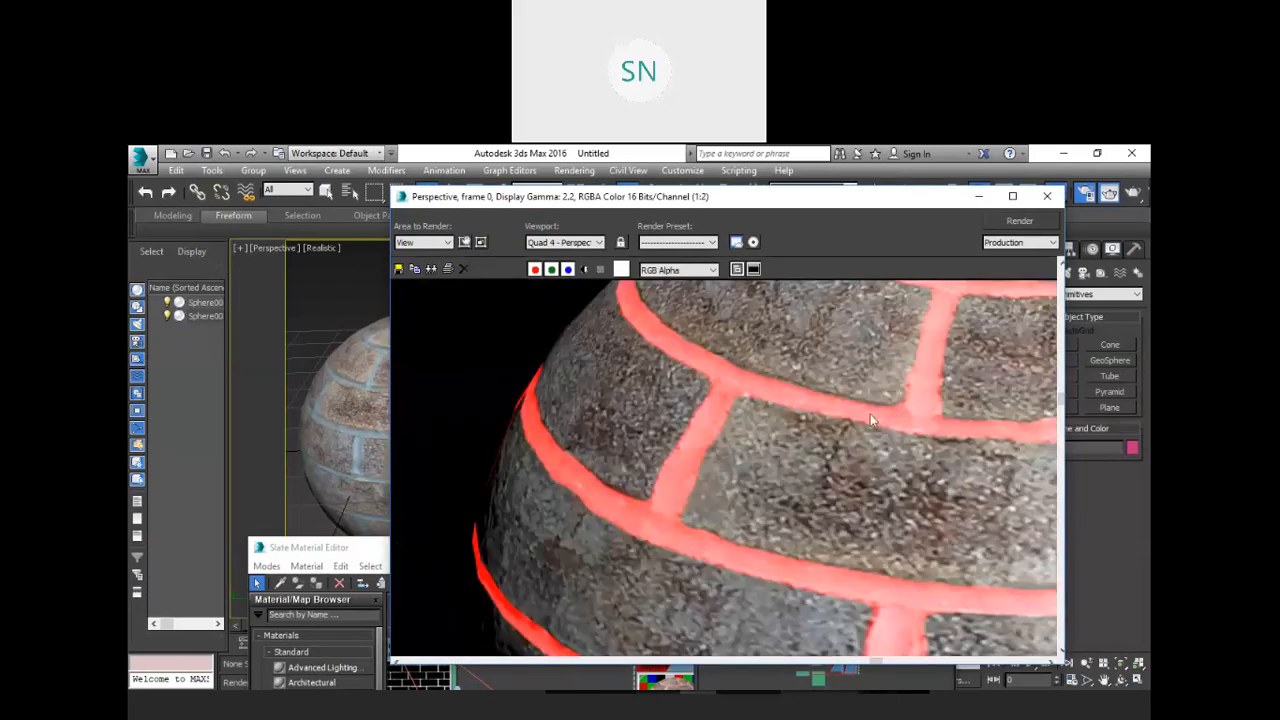
pyautogui.scroll(-1, 856, 420)
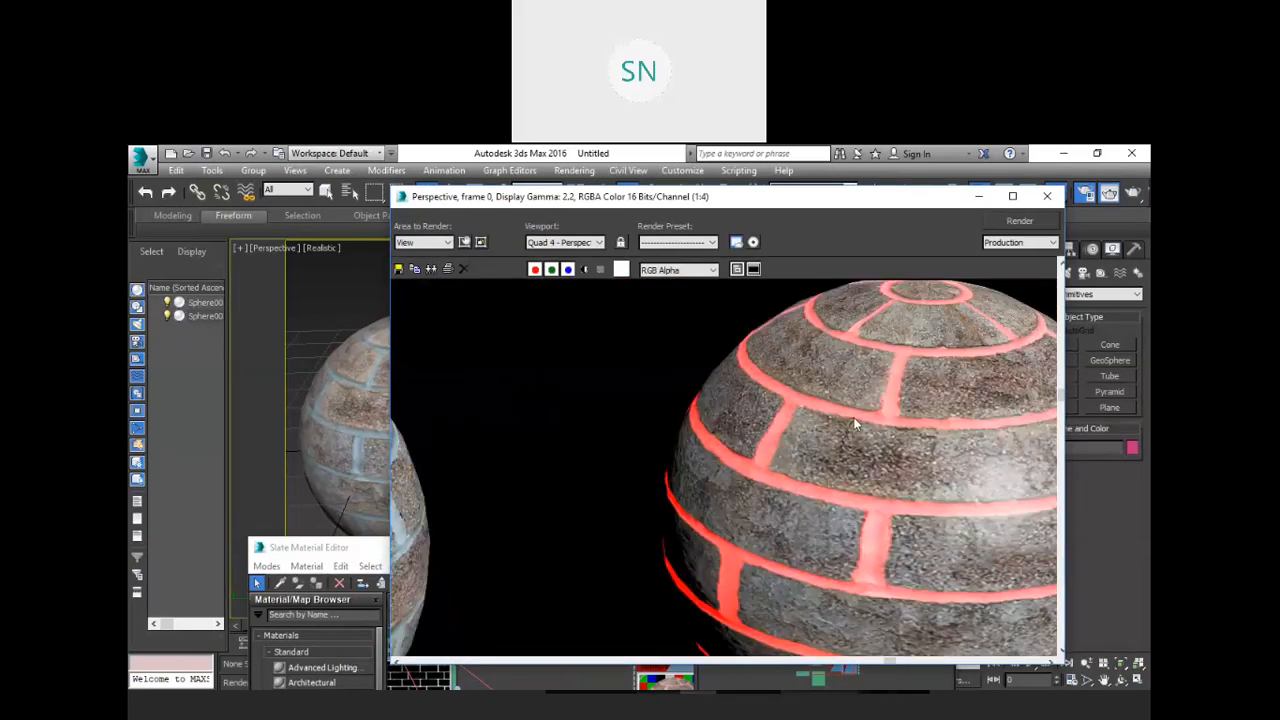
pyautogui.scroll(-1, 854, 423)
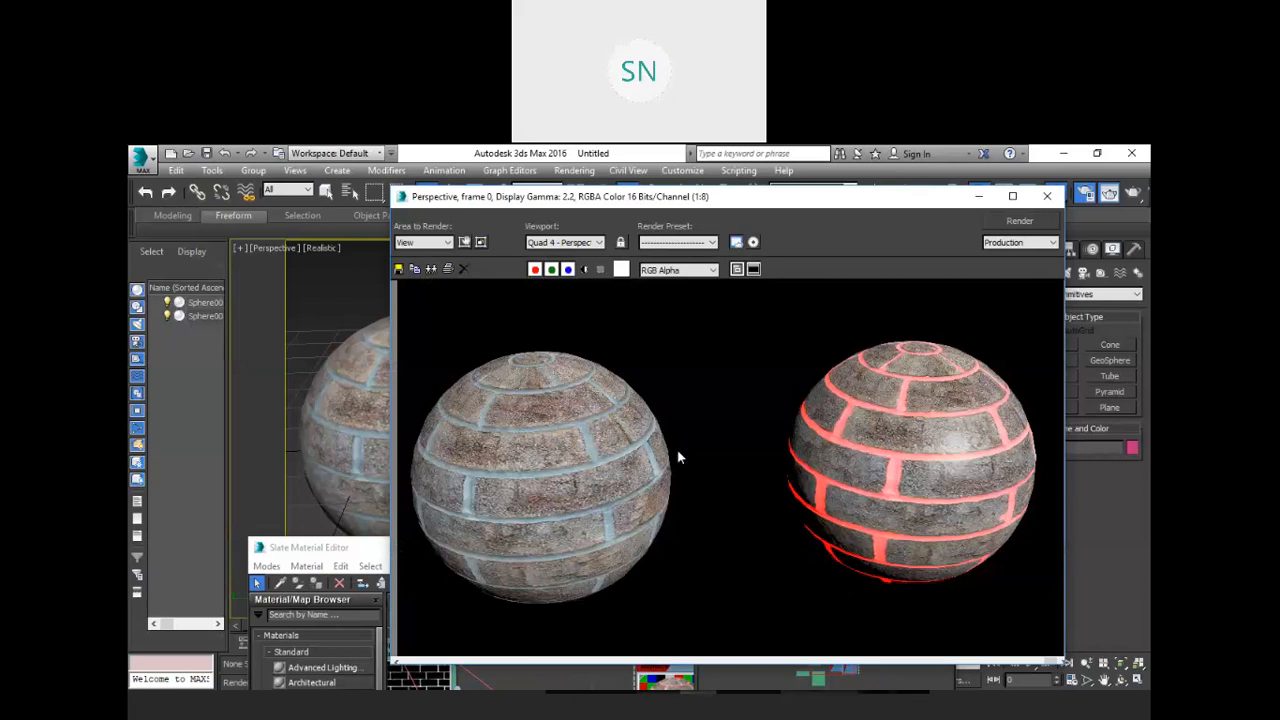
pyautogui.scroll(1, 502, 460)
pyautogui.scroll(-1, 502, 460)
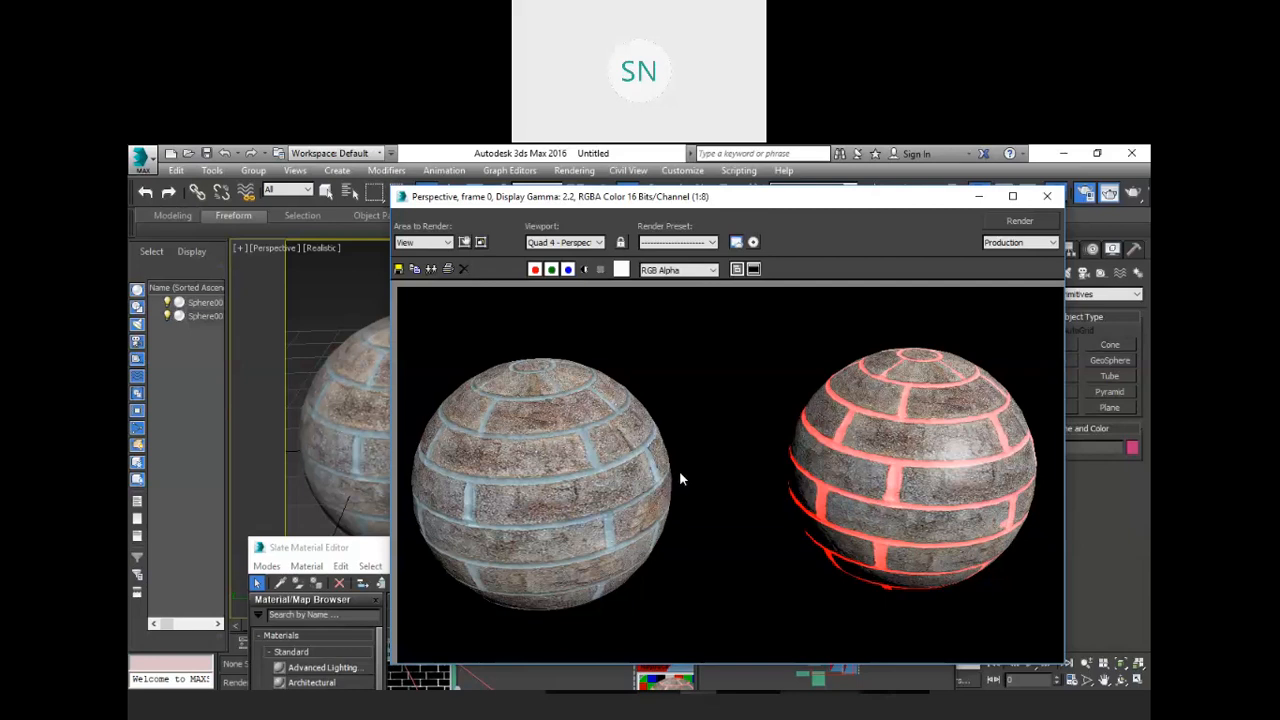
# Close the rendered frame window, the Render Setup dialog and the Slate Material Editor to clear the Perspective view.
pyautogui.click(1046, 197)
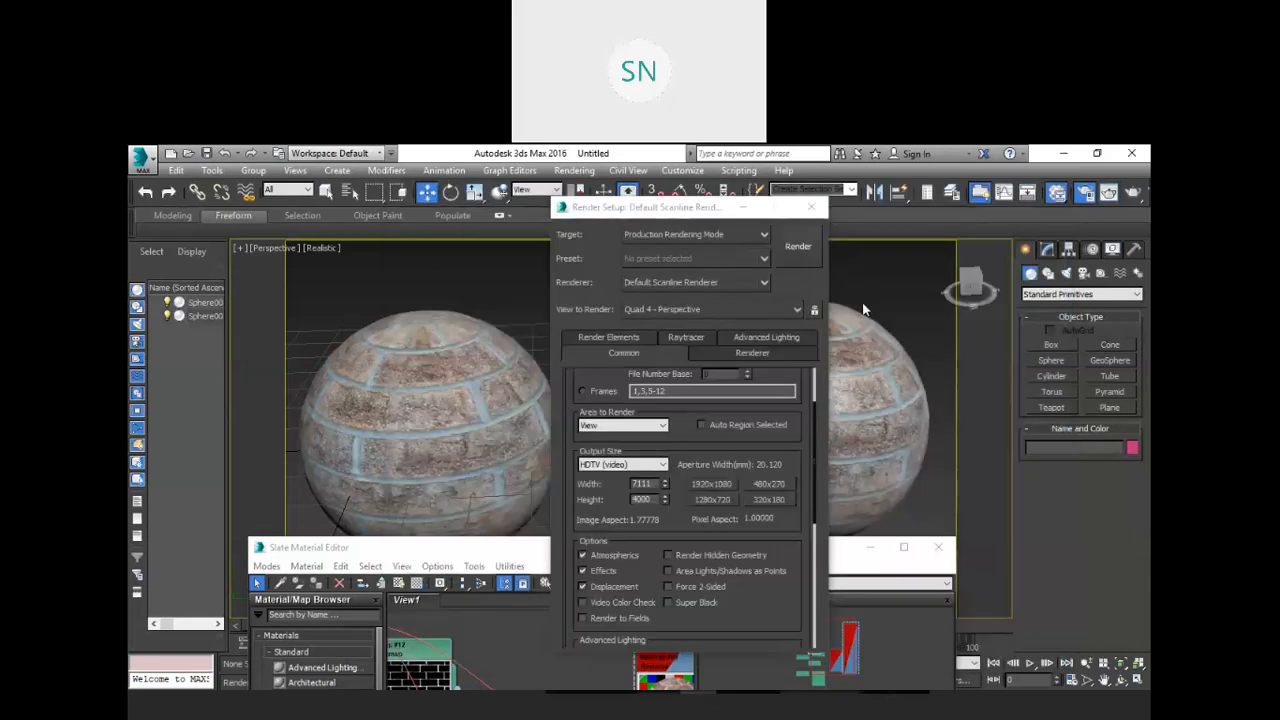
pyautogui.click(809, 207)
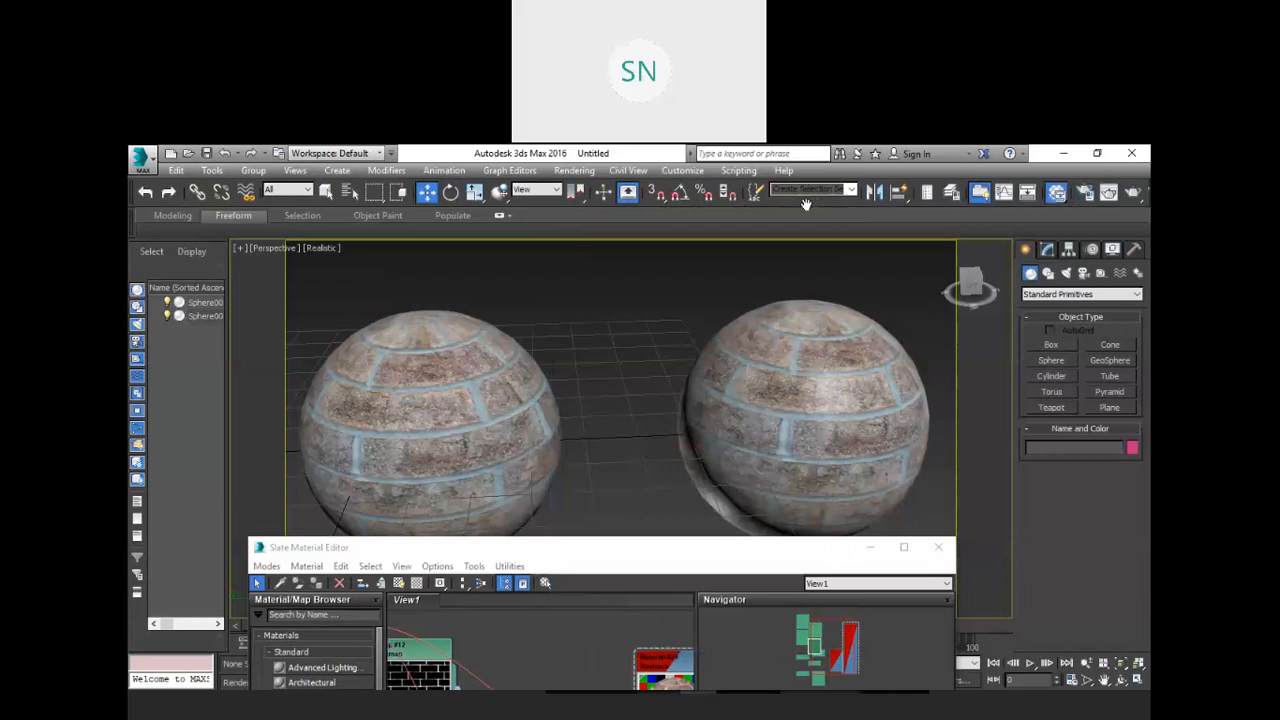
pyautogui.click(728, 502)
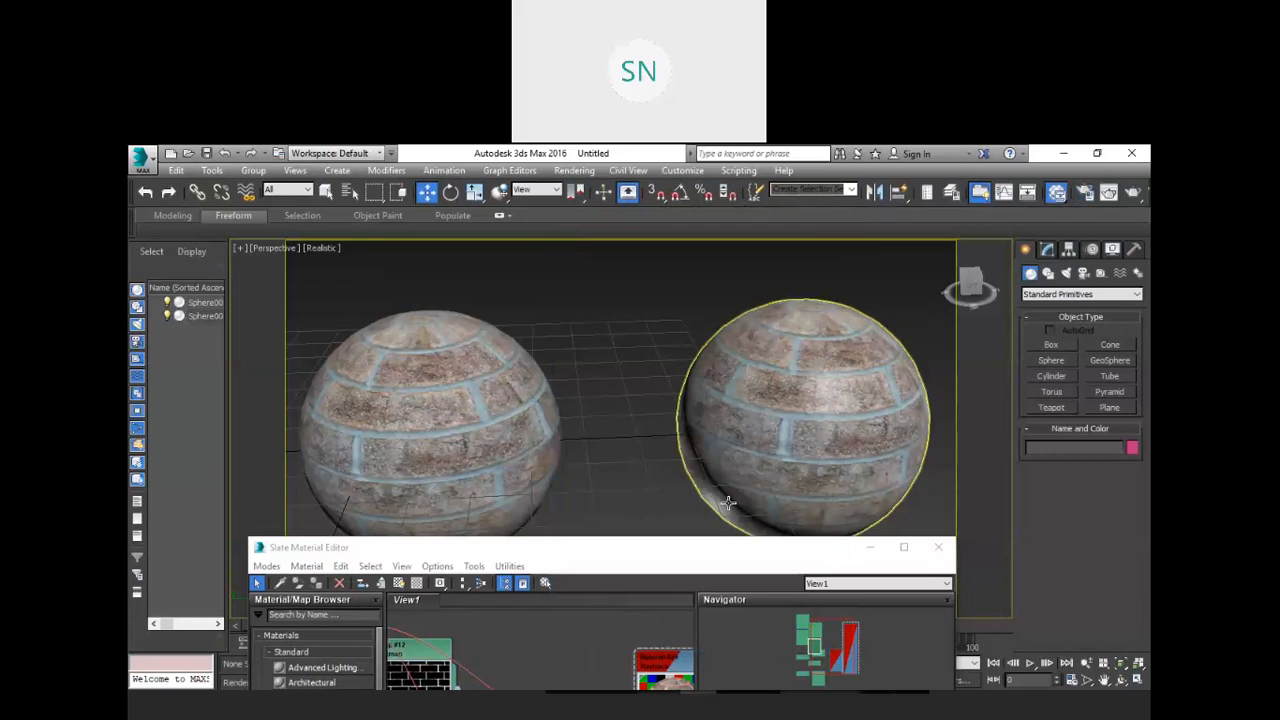
pyautogui.click(938, 547)
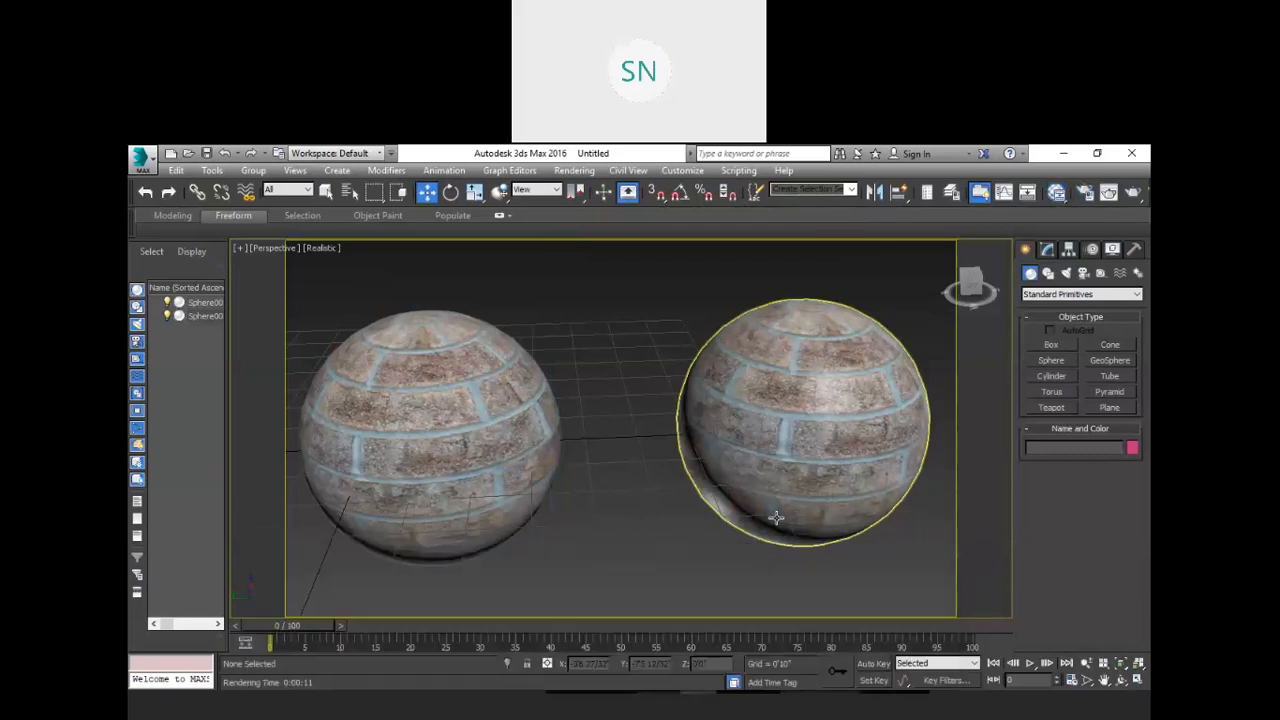
# Turn off the safe frame display in the Perspective viewport around the two brick spheres.
pyautogui.click(663, 466)
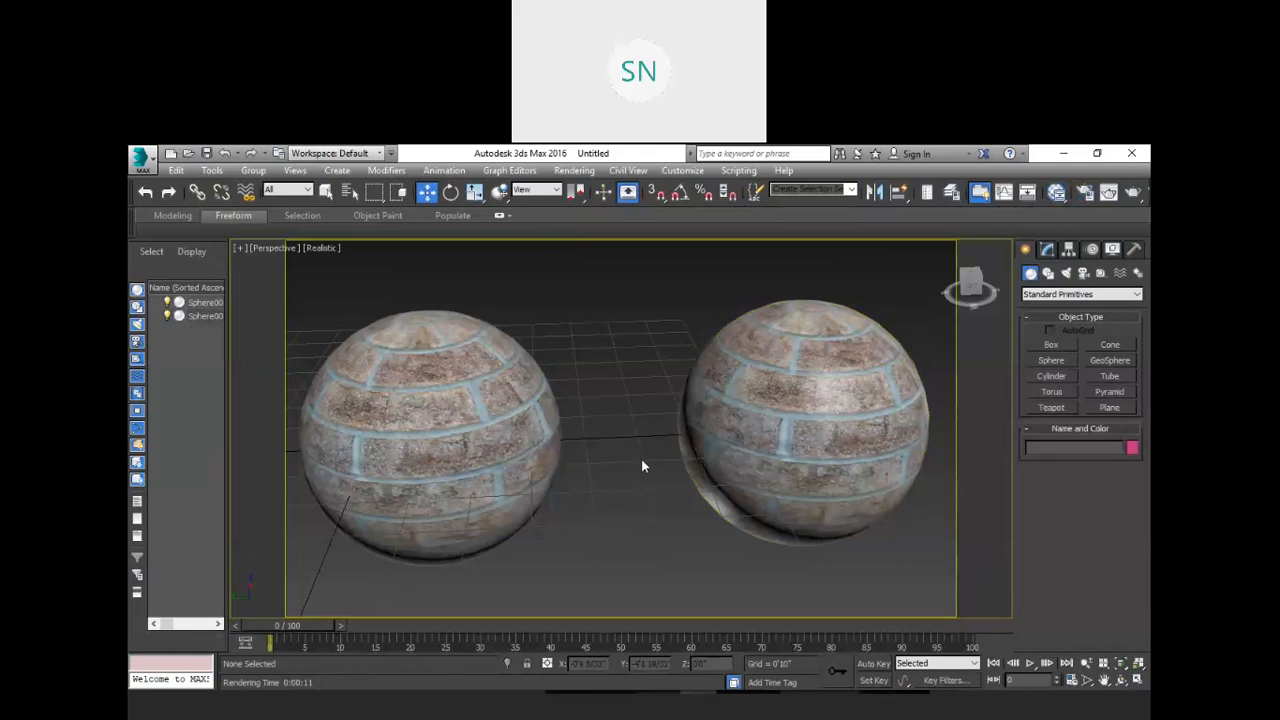
pyautogui.hotkey('shift', 'f')
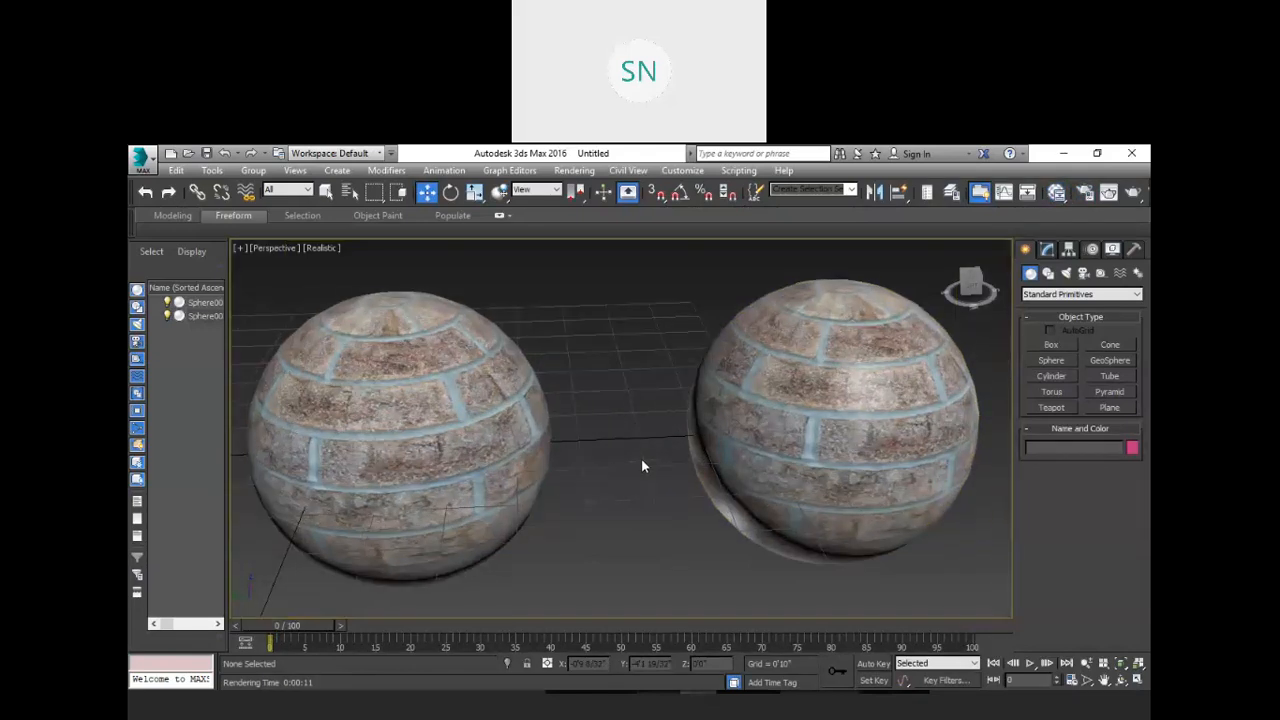
pyautogui.scroll(-3, 643, 457)
pyautogui.scroll(-2, 650, 445)
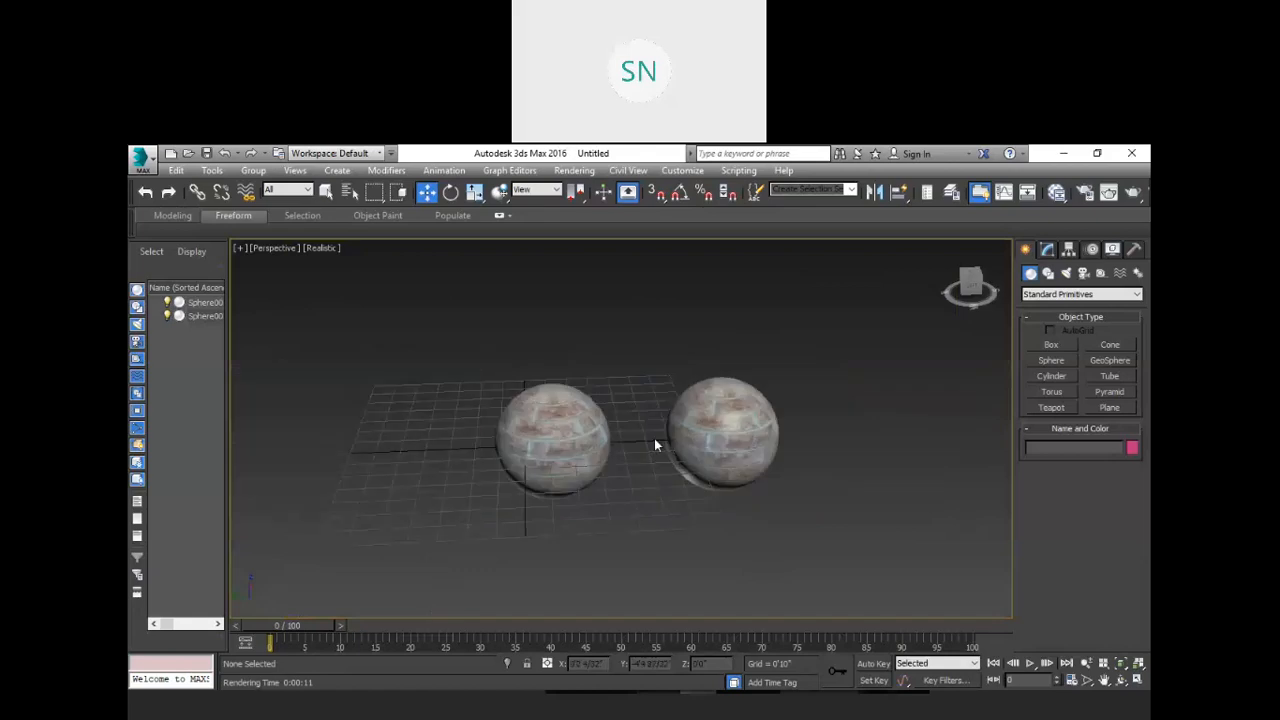